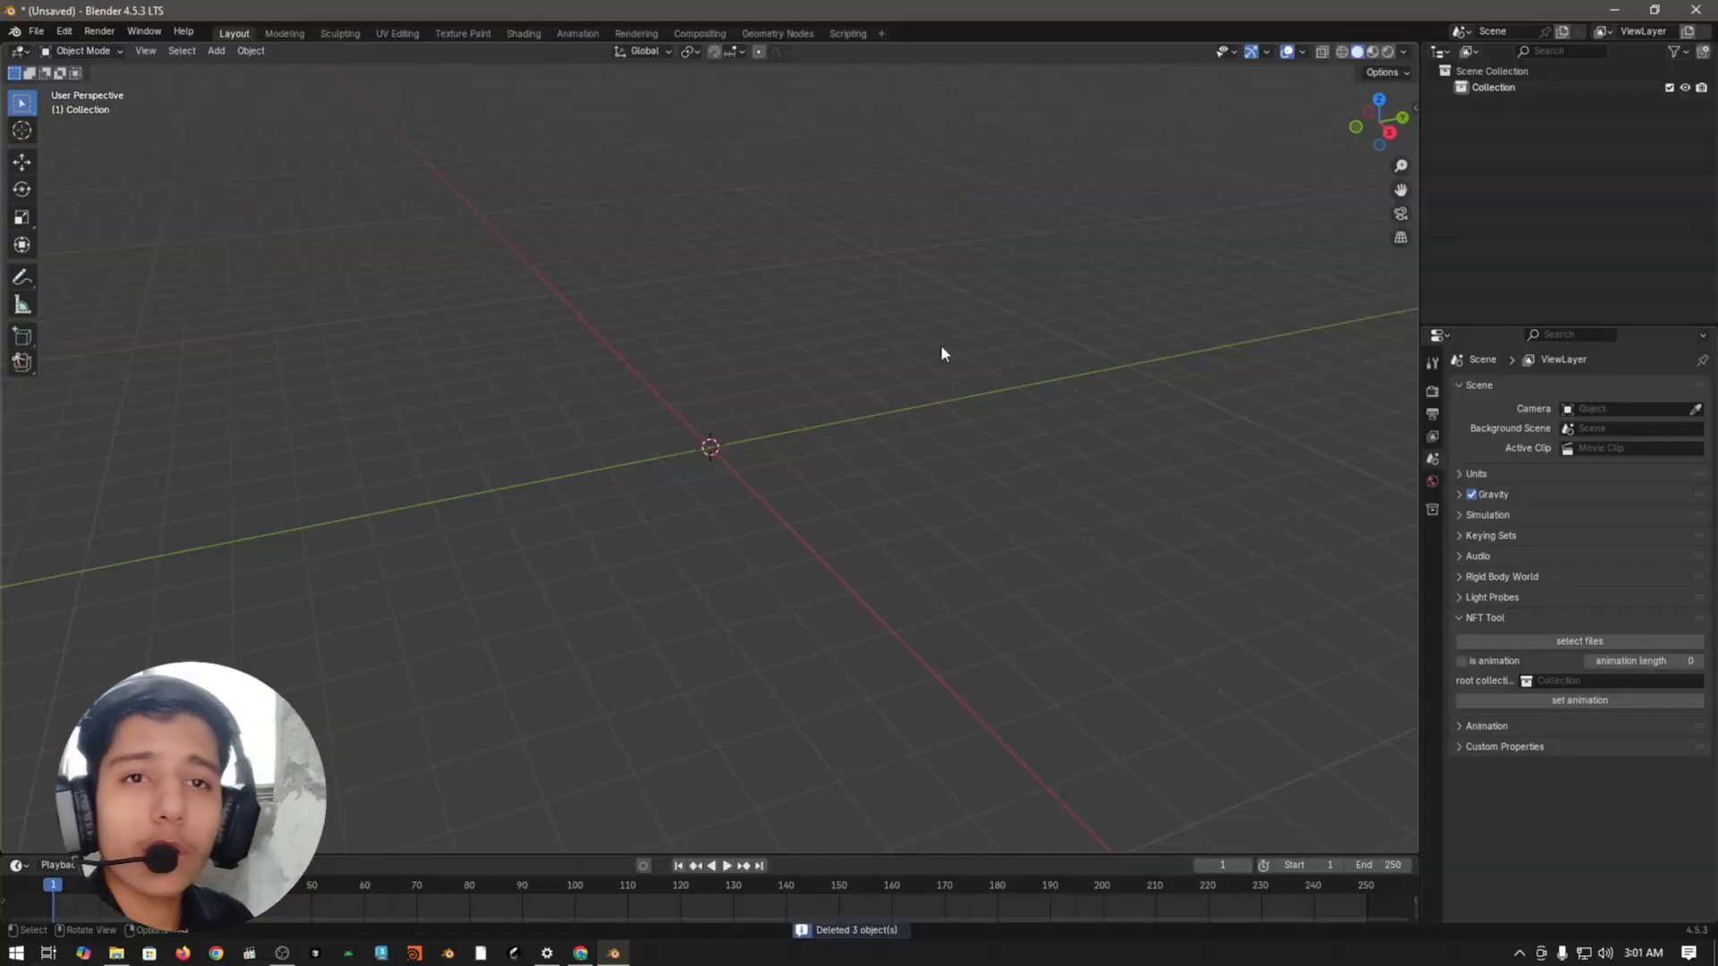
Step: Add a mesh plane at the world origin and leave it deselected
key(shift+a)
mouse_move(716, 388)
click(854, 374)
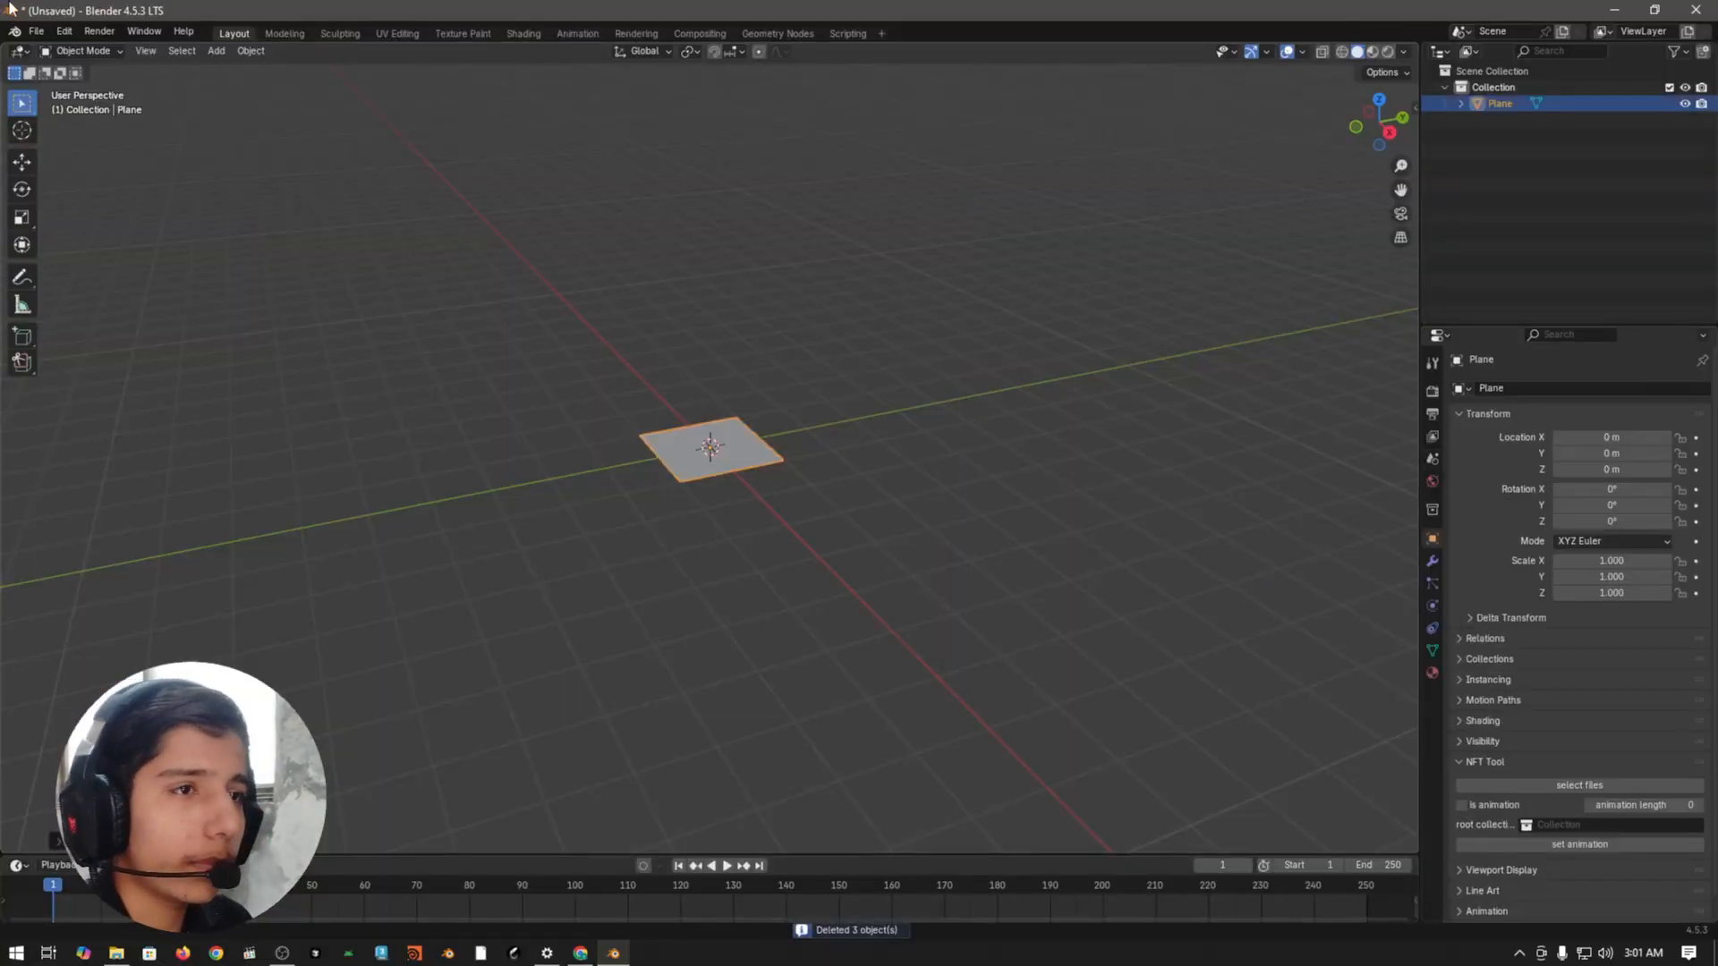
click(166, 427)
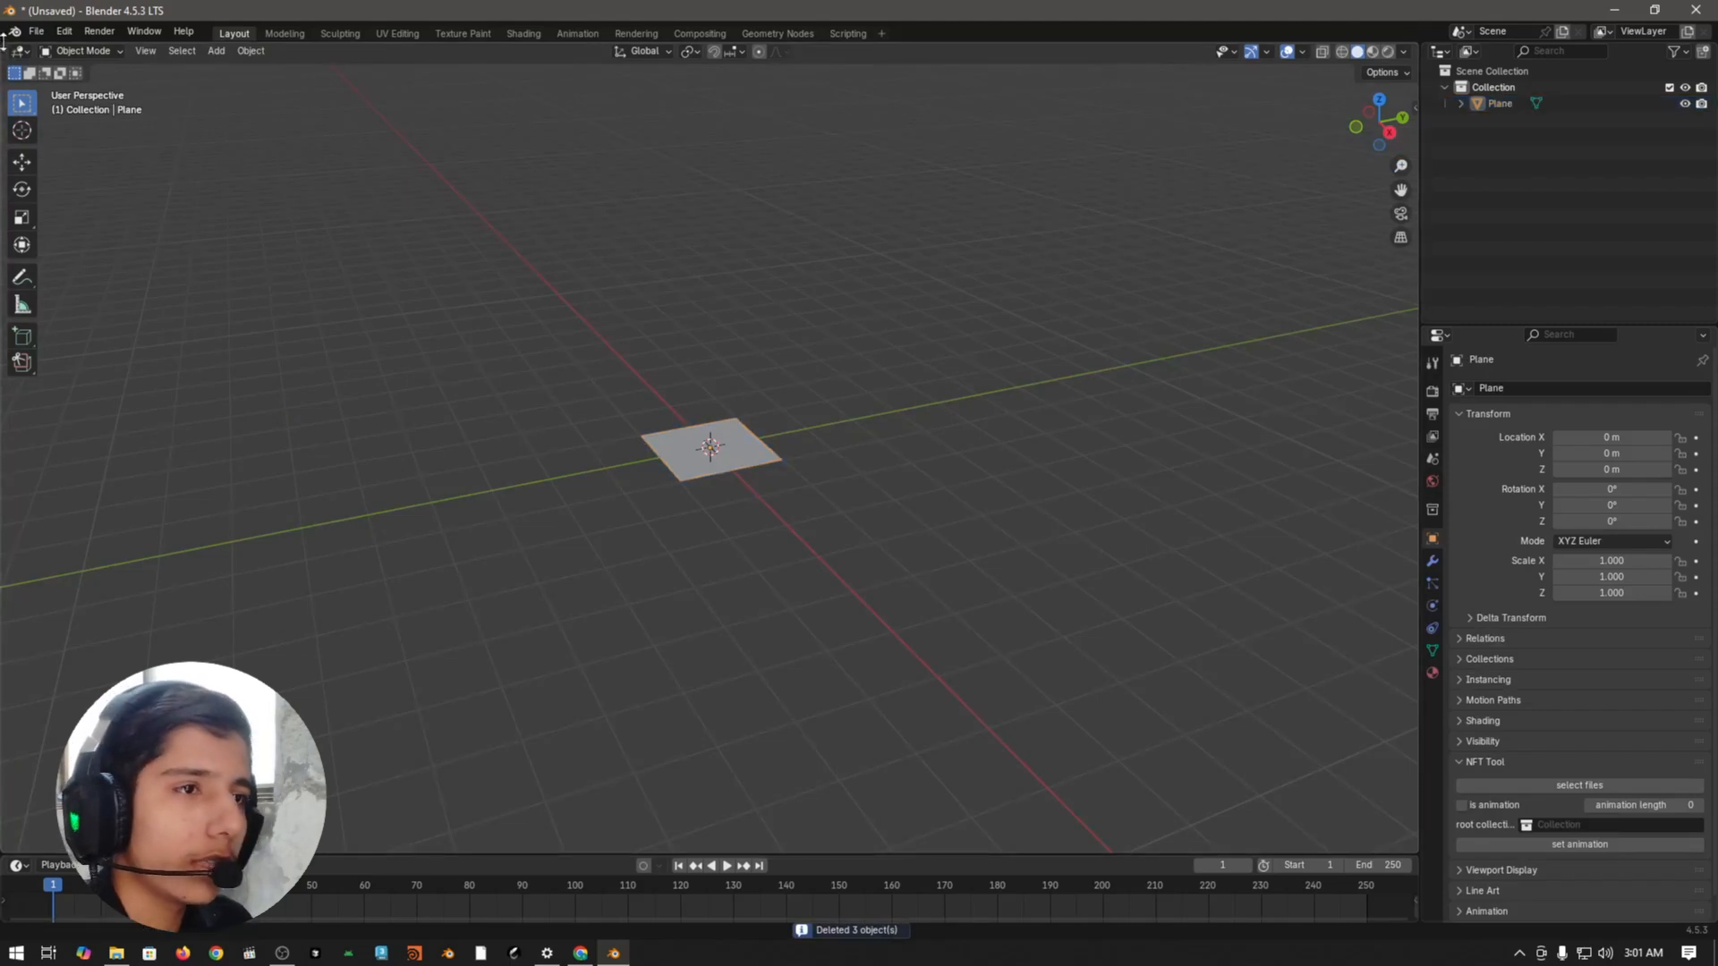
Step: Split the 3D viewport horizontally and turn the lower area into a Geometry Node Editor
drag(4, 55, 5, 383)
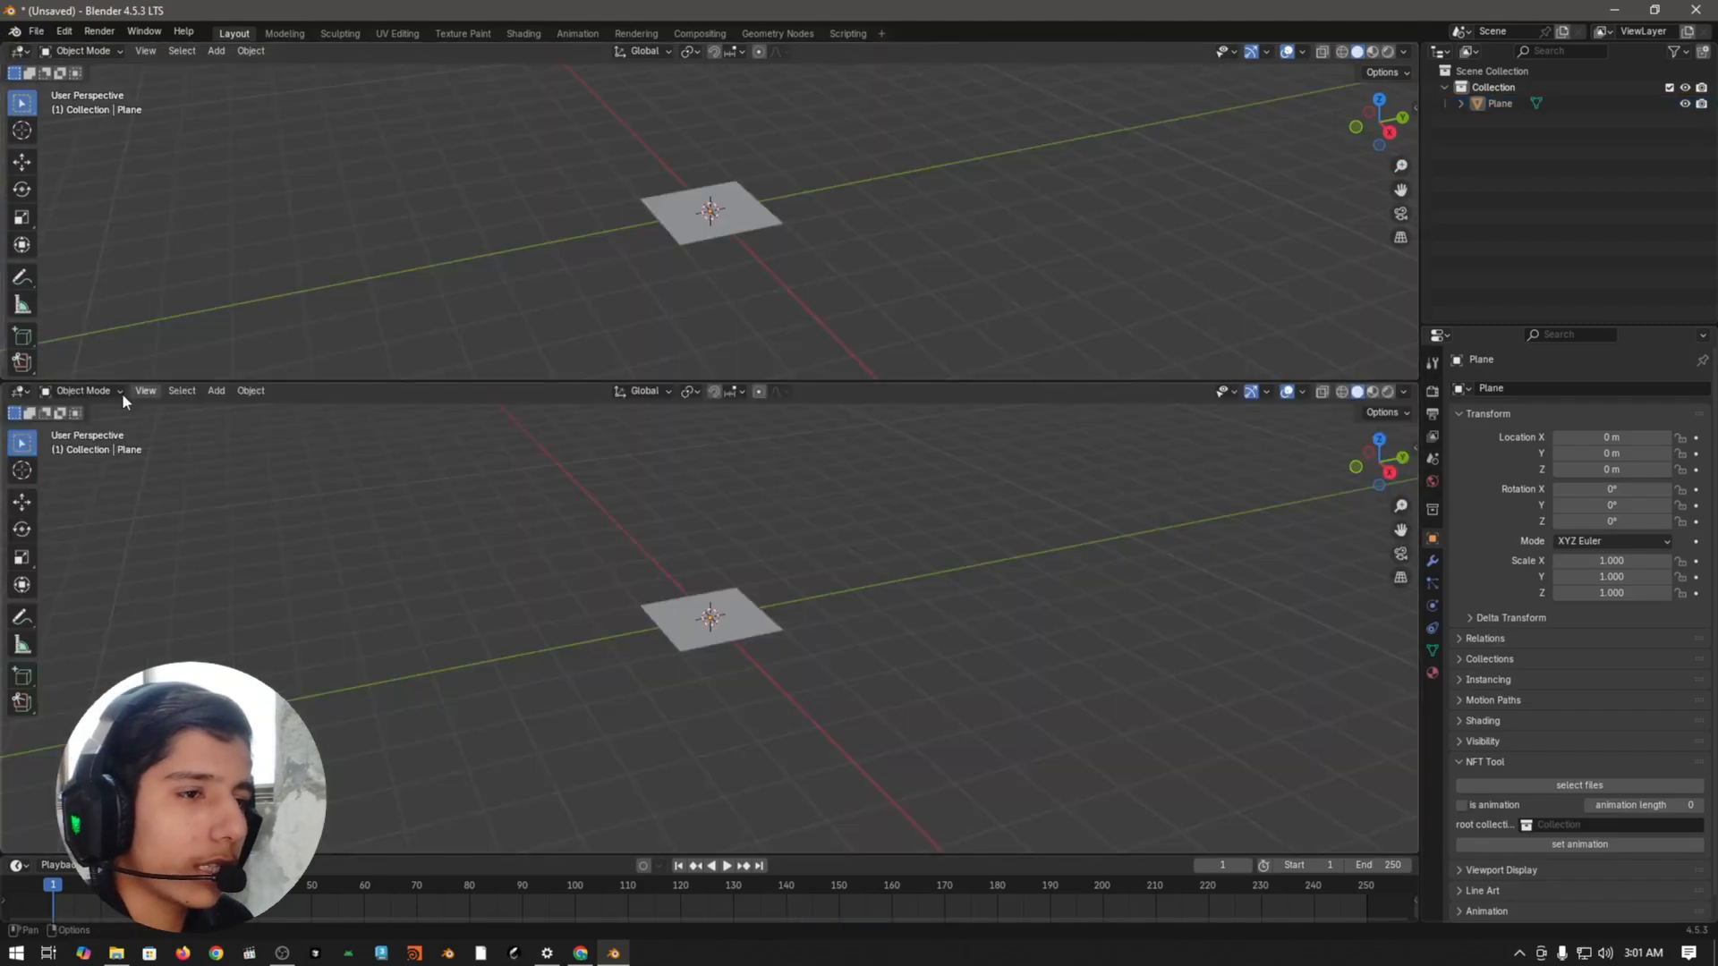
click(20, 391)
click(90, 483)
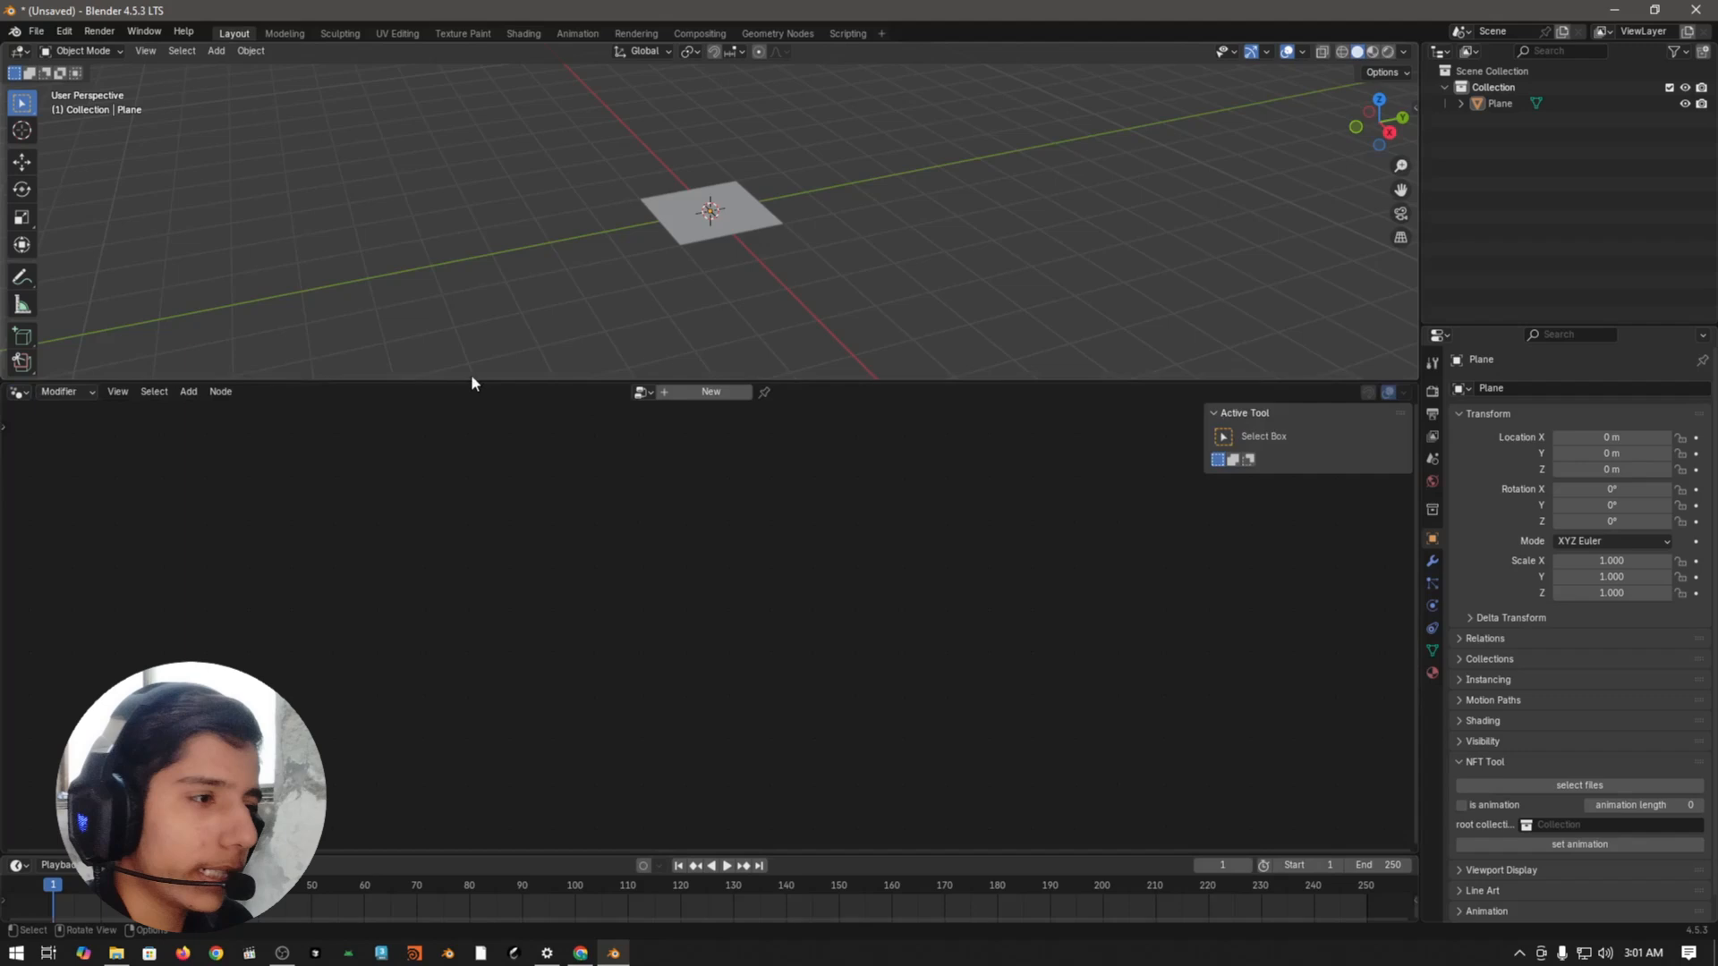
Step: Create a new geometry node tree for the plane, enlarge the viewport area slightly and select the plane
click(689, 392)
double_click(707, 394)
click(826, 440)
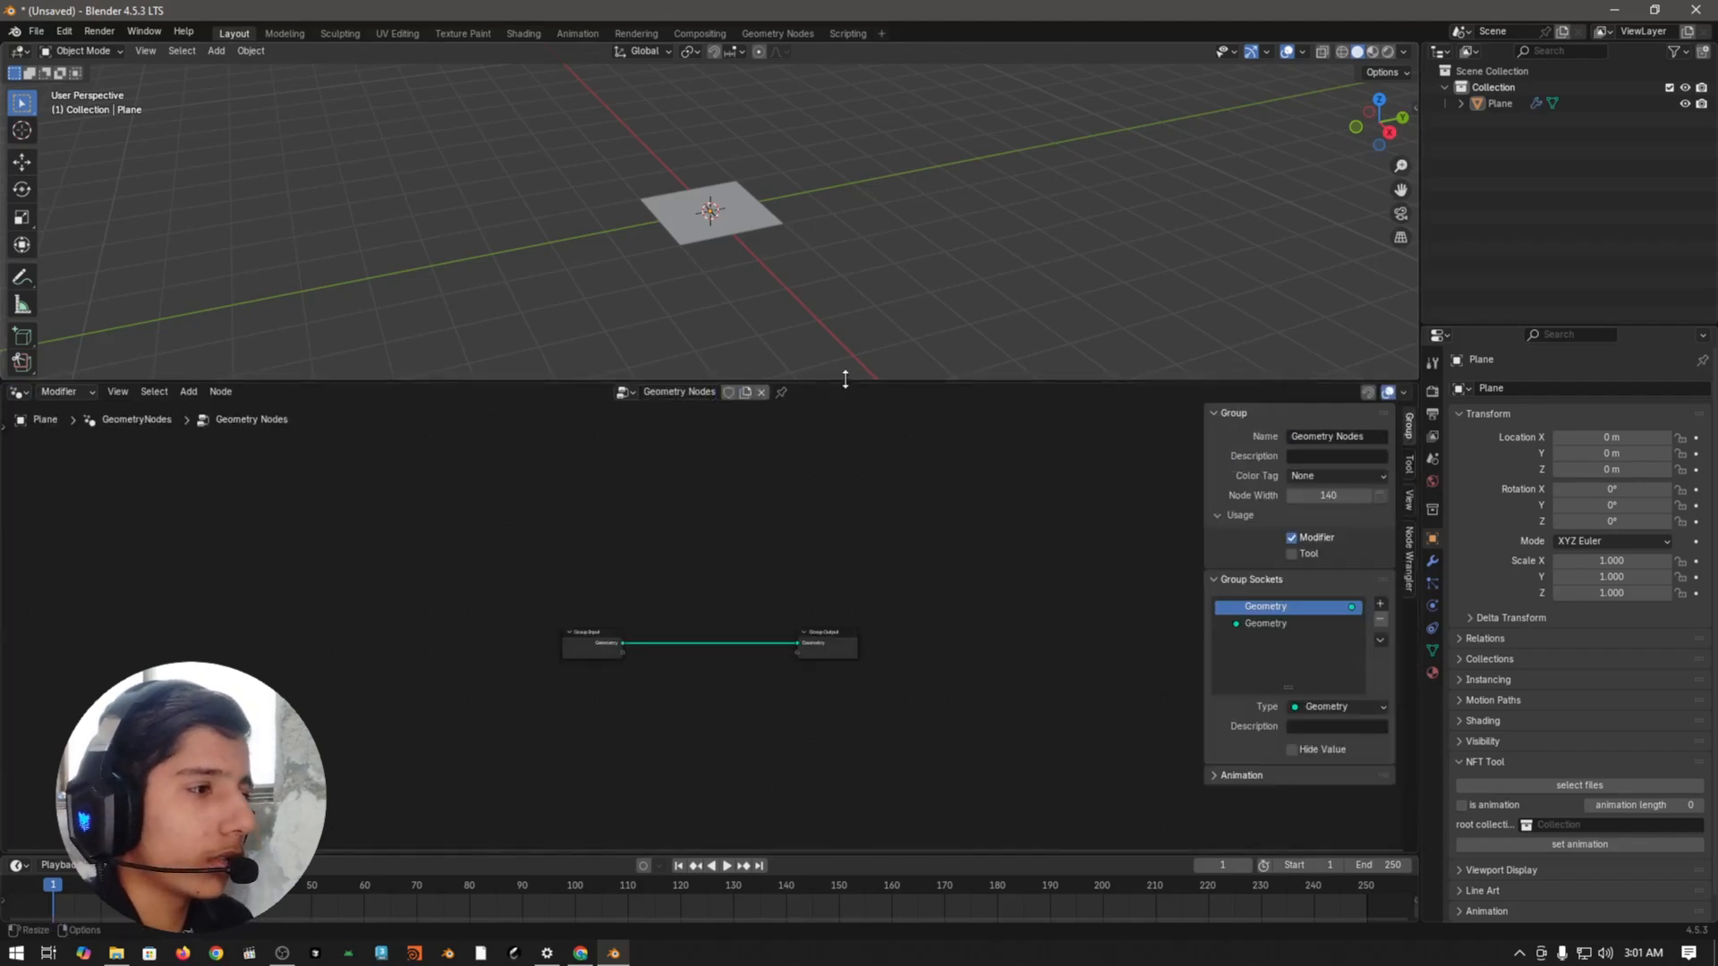
drag(845, 380, 844, 416)
click(734, 234)
Step: Delete the Group Input node from the plane's node tree
scroll(637, 488, up, 5)
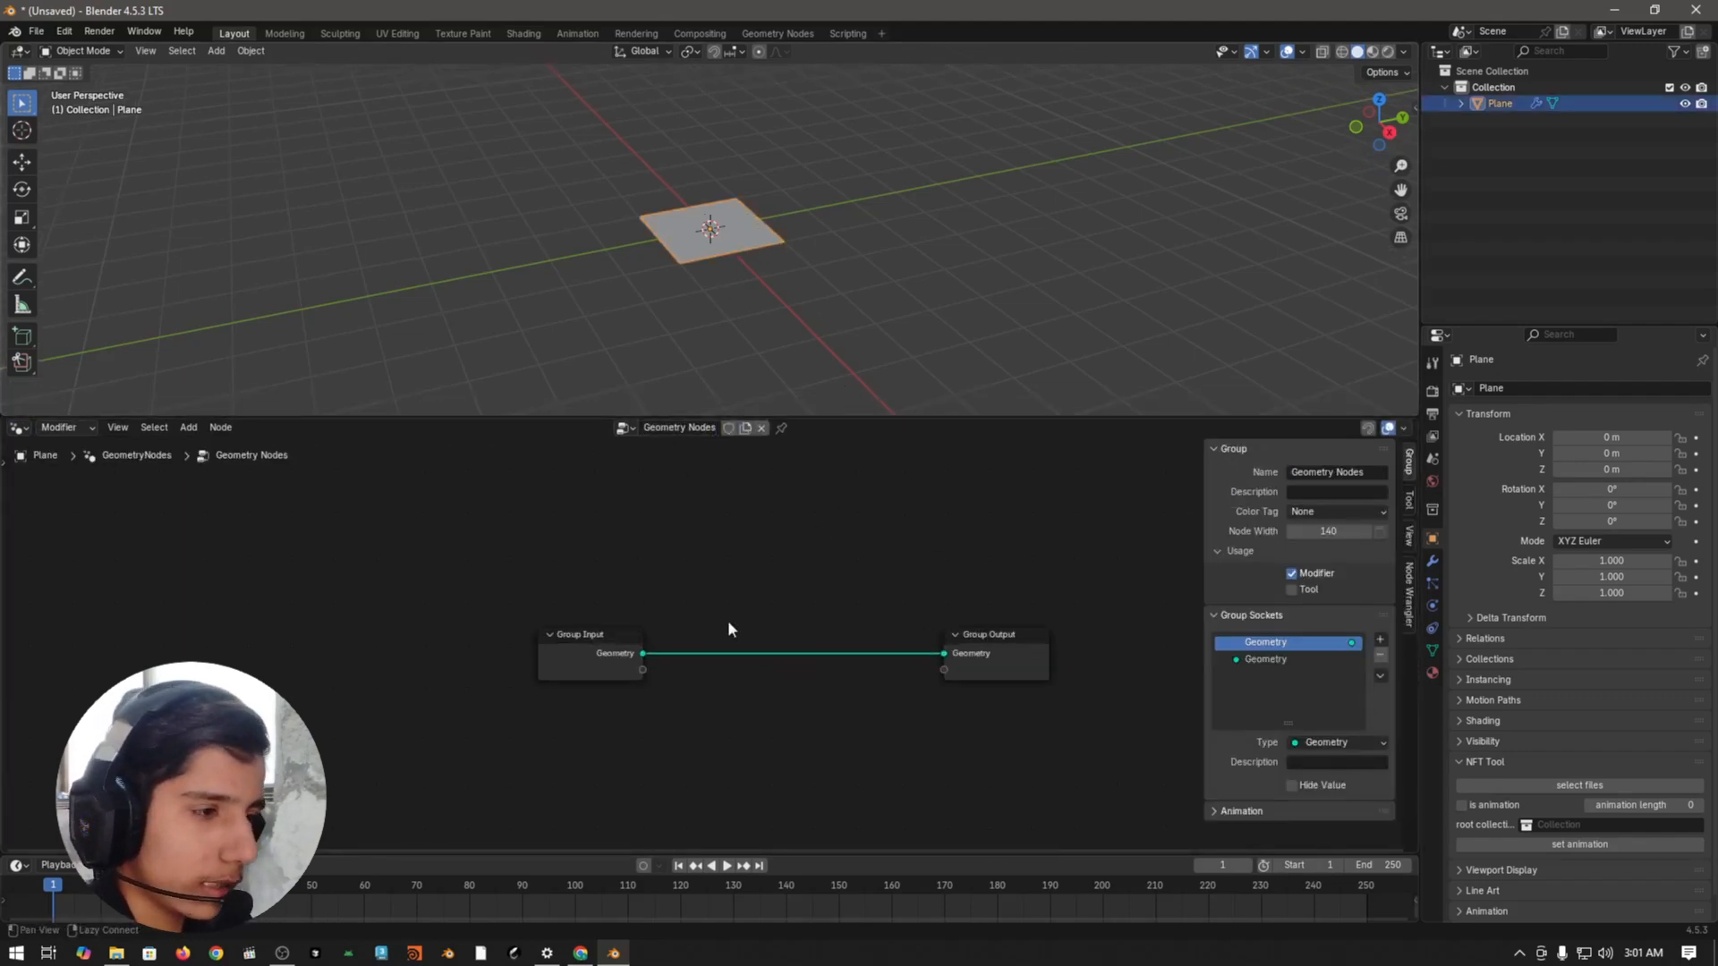
drag(548, 688, 797, 540)
key(x)
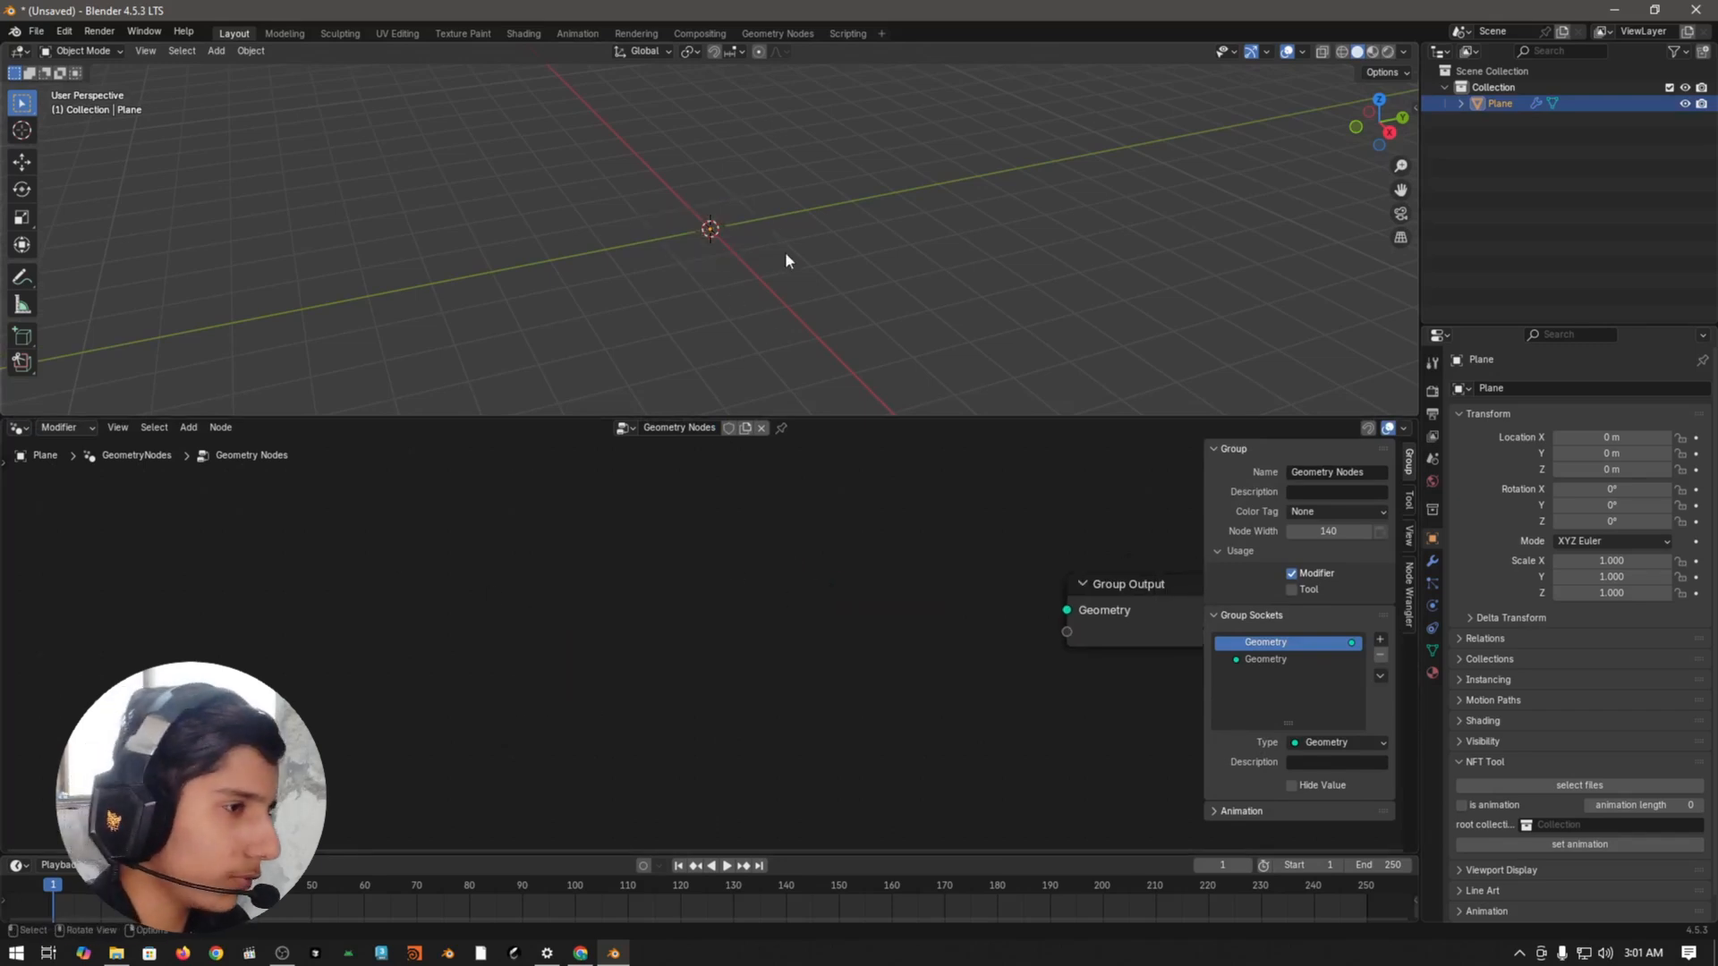
Step: Add a Cylinder mesh primitive node and connect its Mesh output to the Group Output's Geometry input
key(shift+a)
text(cylinde)
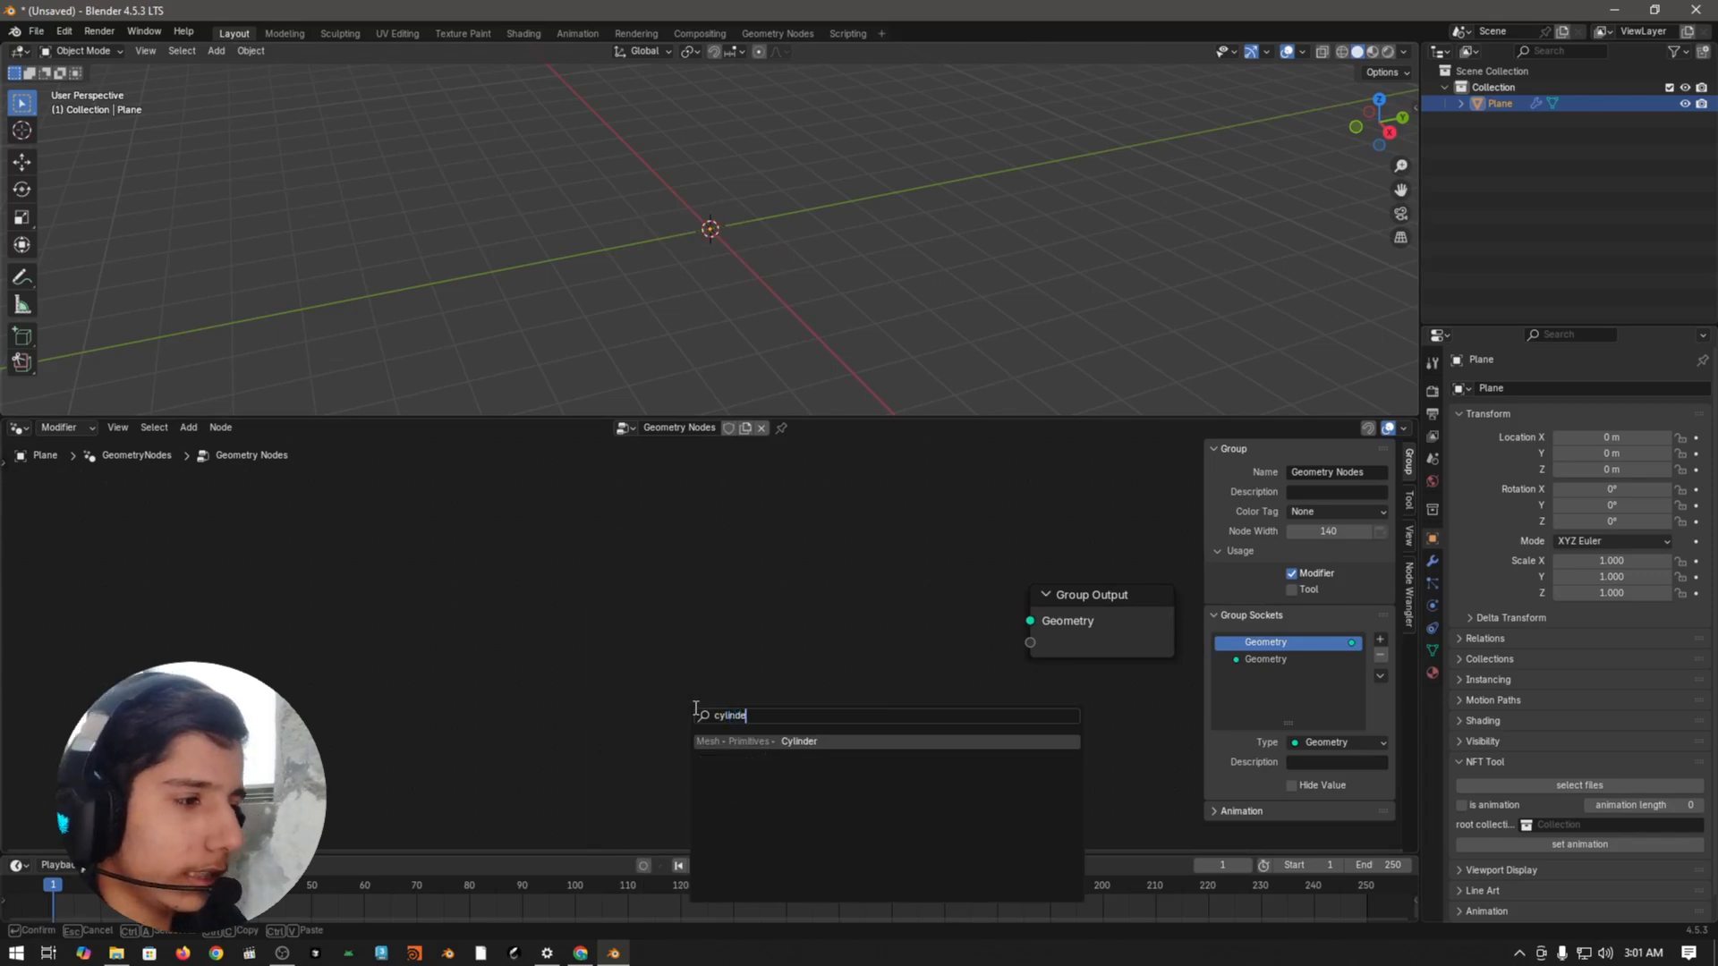
key(Return)
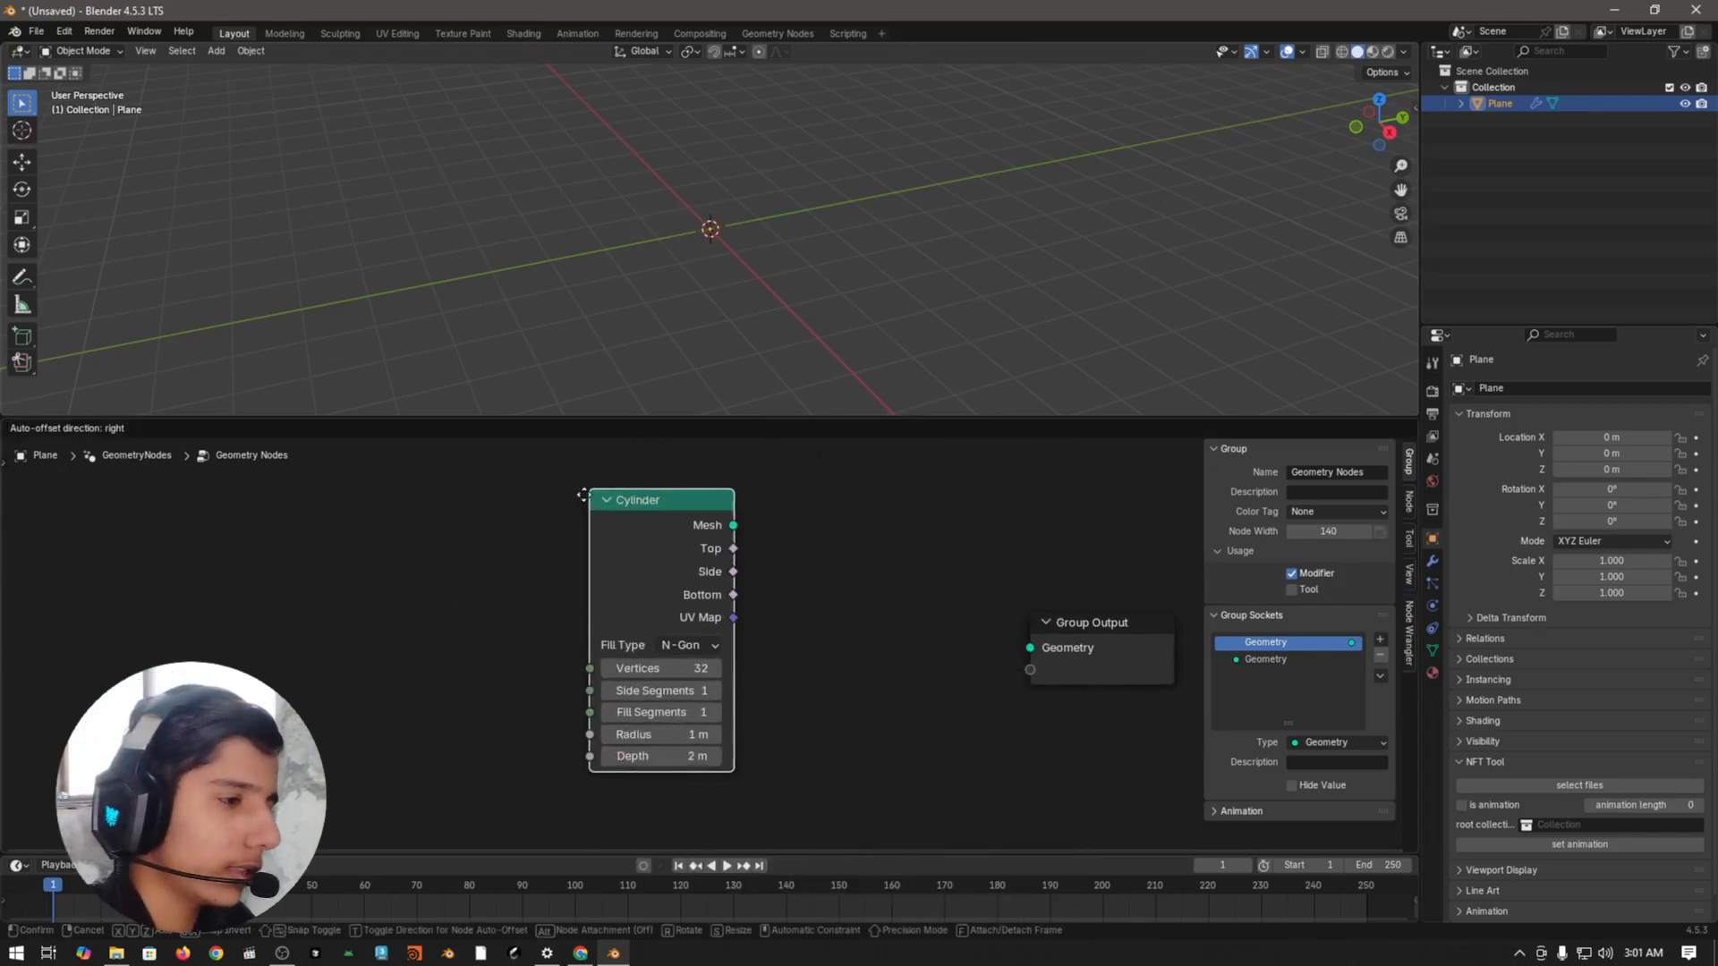
click(646, 534)
drag(645, 534, 954, 652)
drag(619, 606, 740, 611)
scroll(890, 407, up, 4)
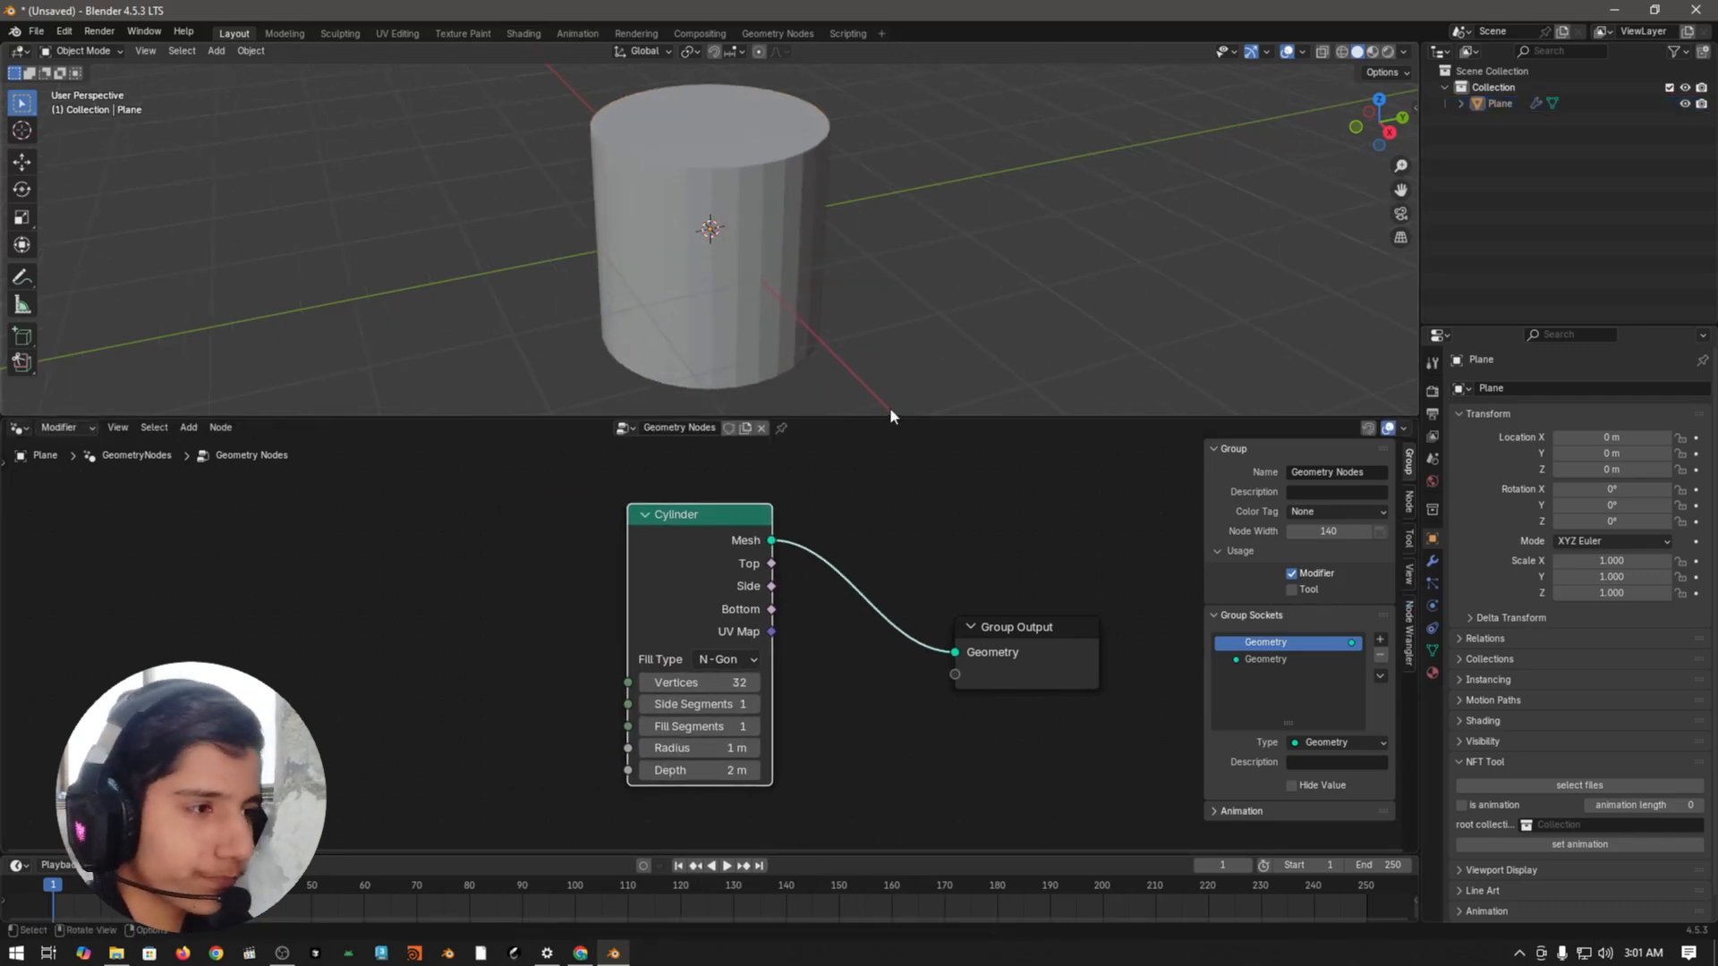
scroll(785, 383, down, 5)
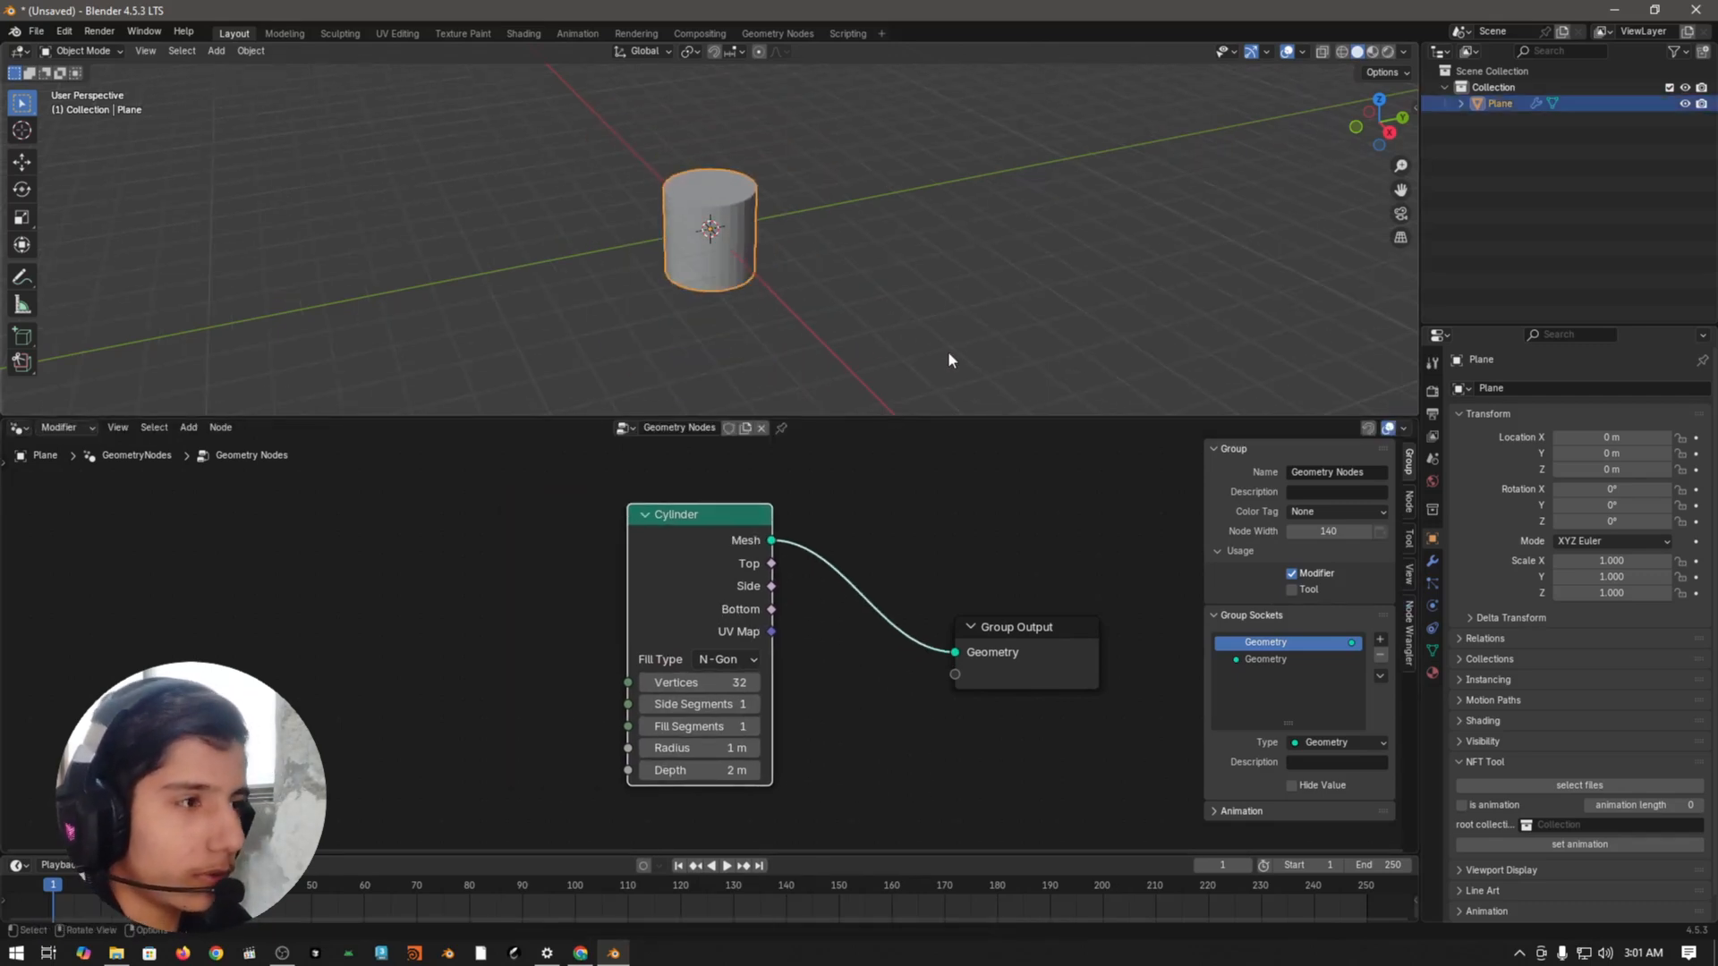
key(r)
key(x)
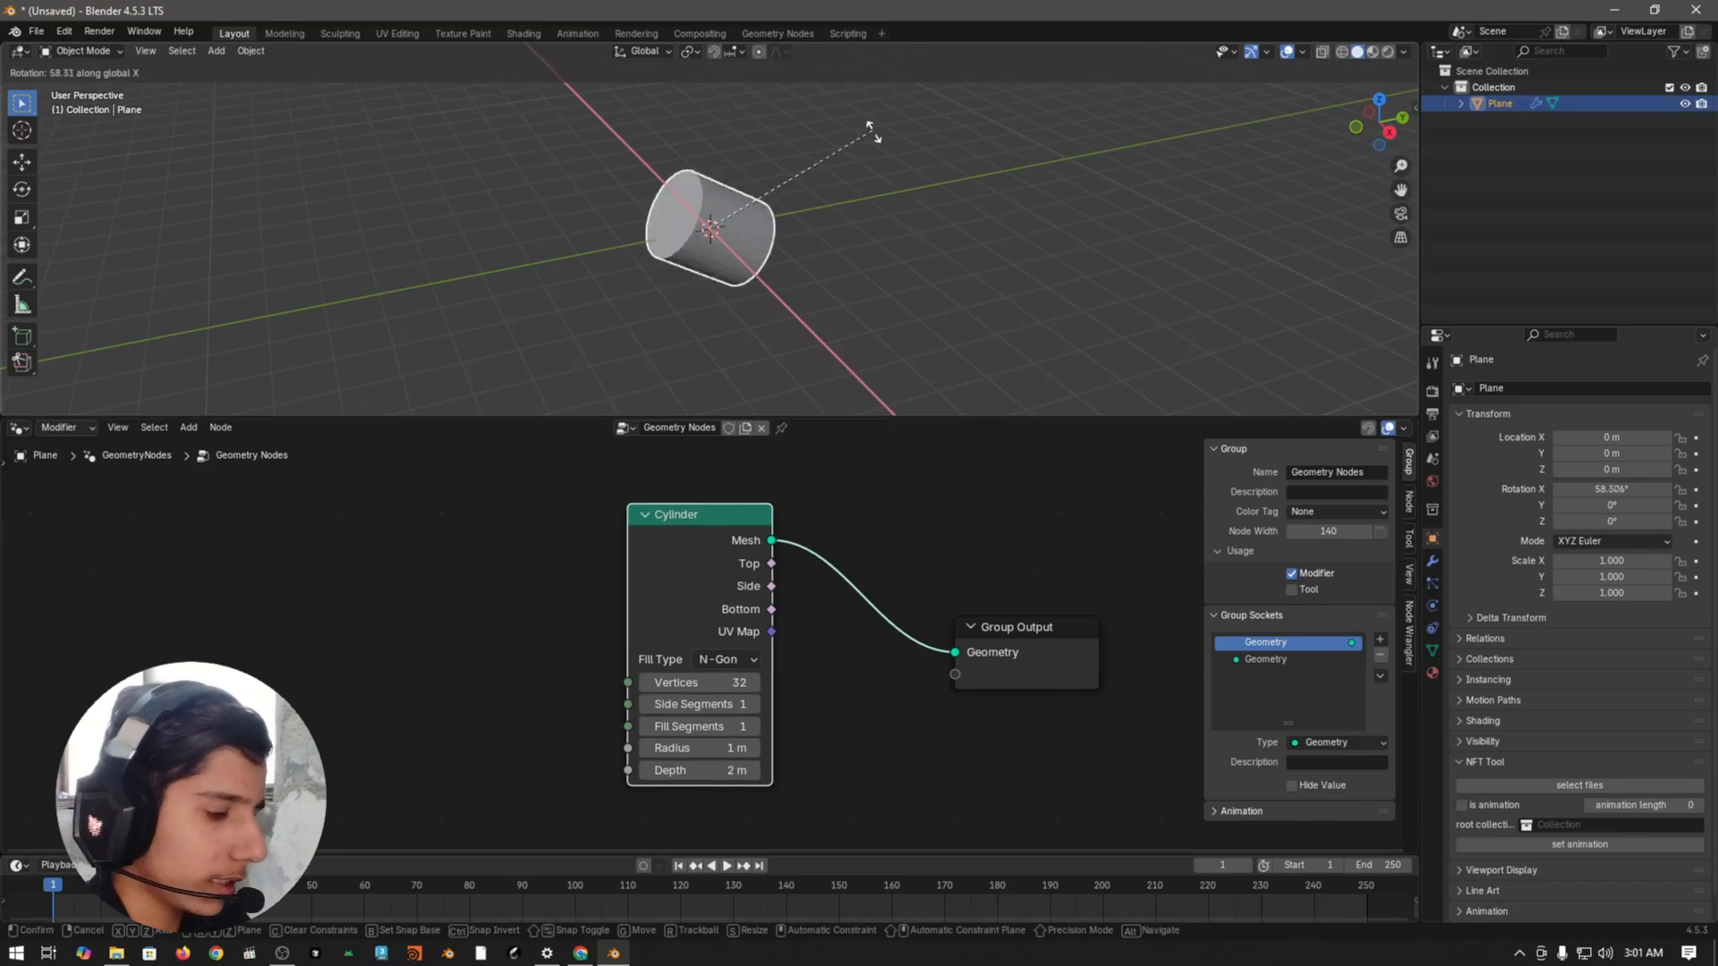
key(Escape)
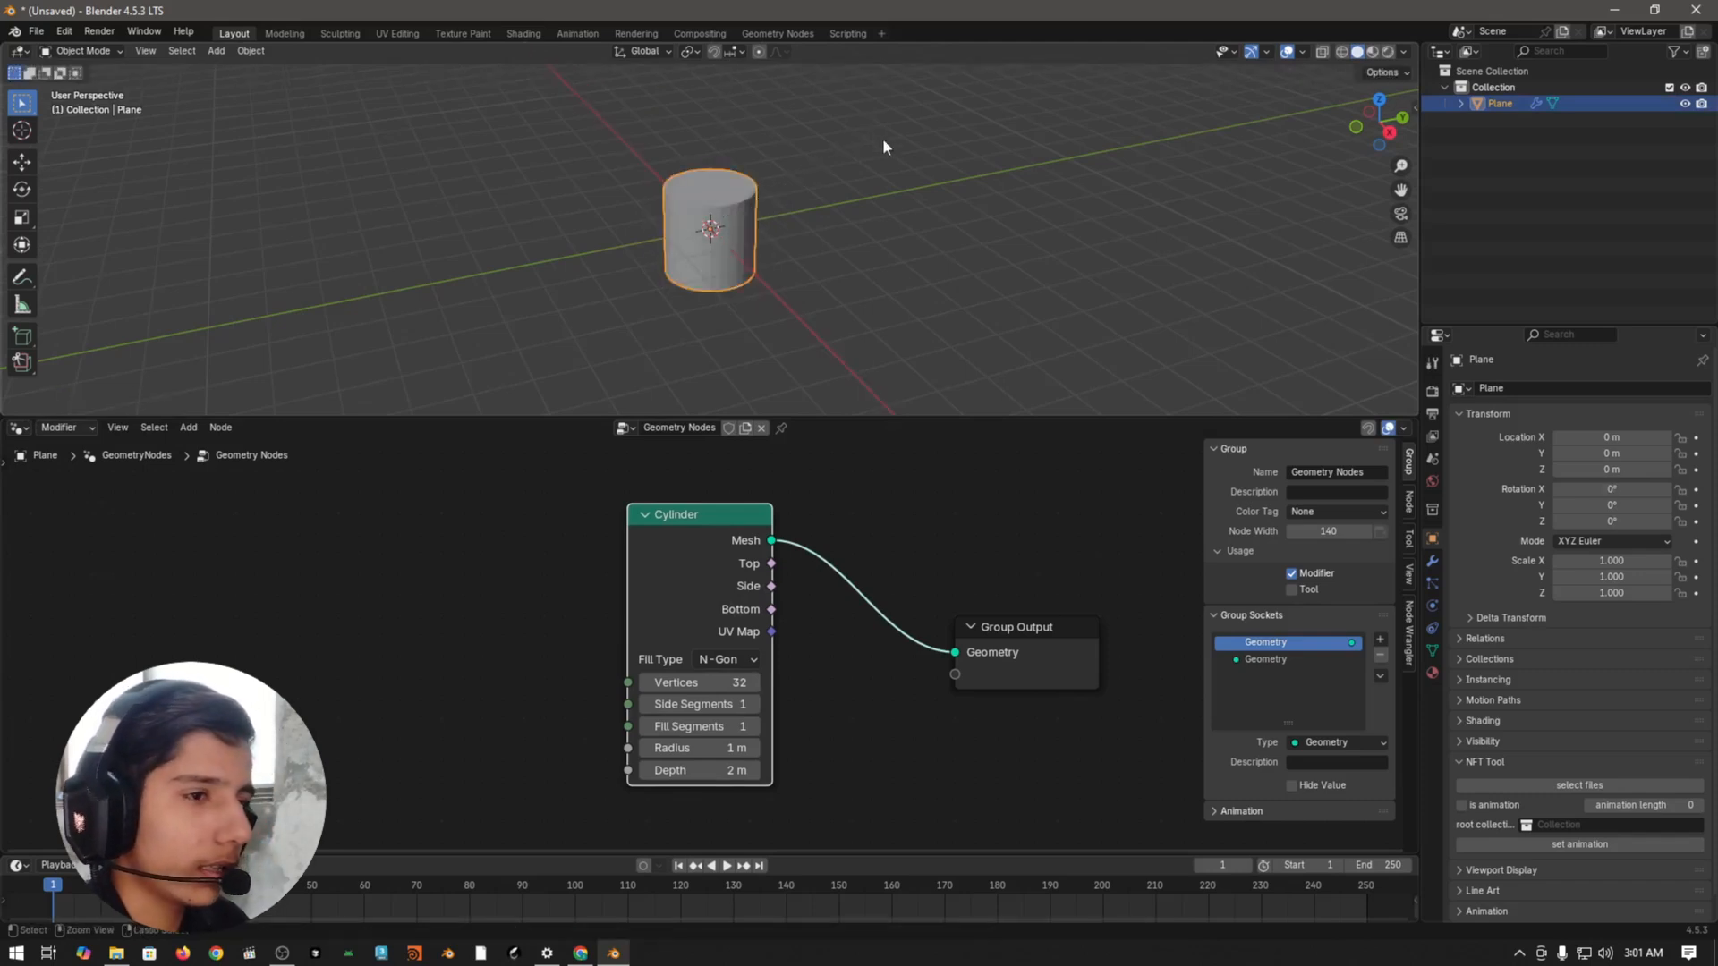
Step: Rotate the cylinder object 90° around the global X axis
text(x90)
key(Return)
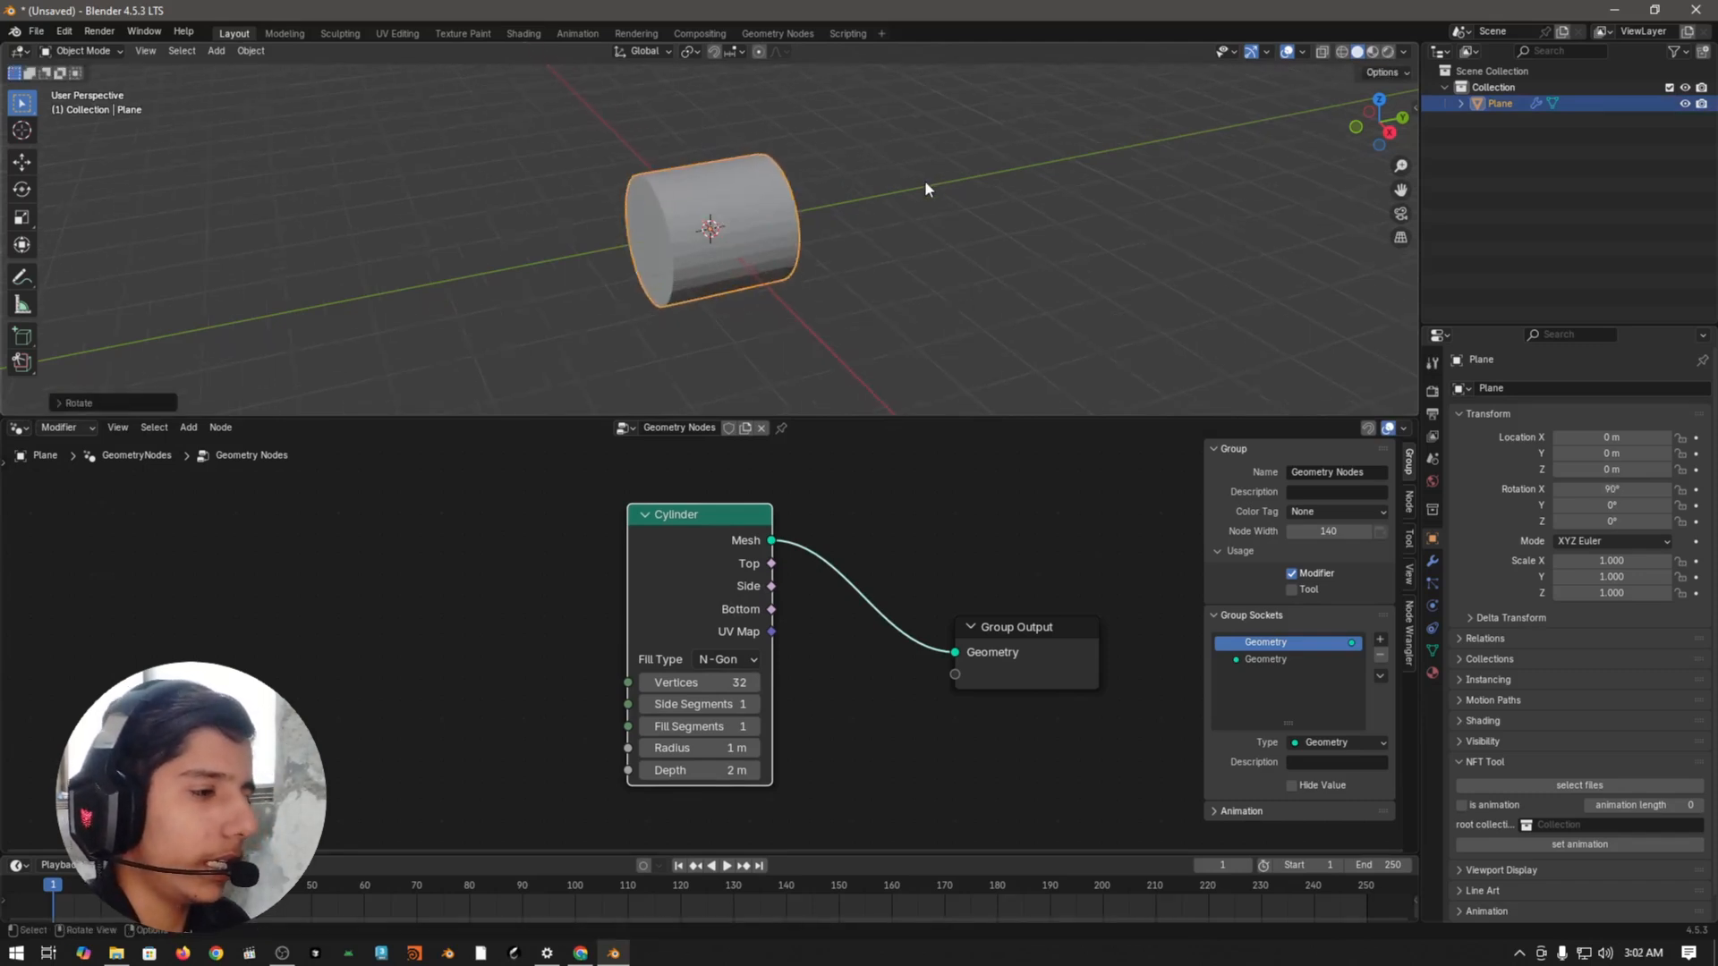
shift+middle_drag(943, 278, 905, 258)
Step: Set the Cylinder node's fill type to None so the tube has open ends
scroll(817, 642, up, 2)
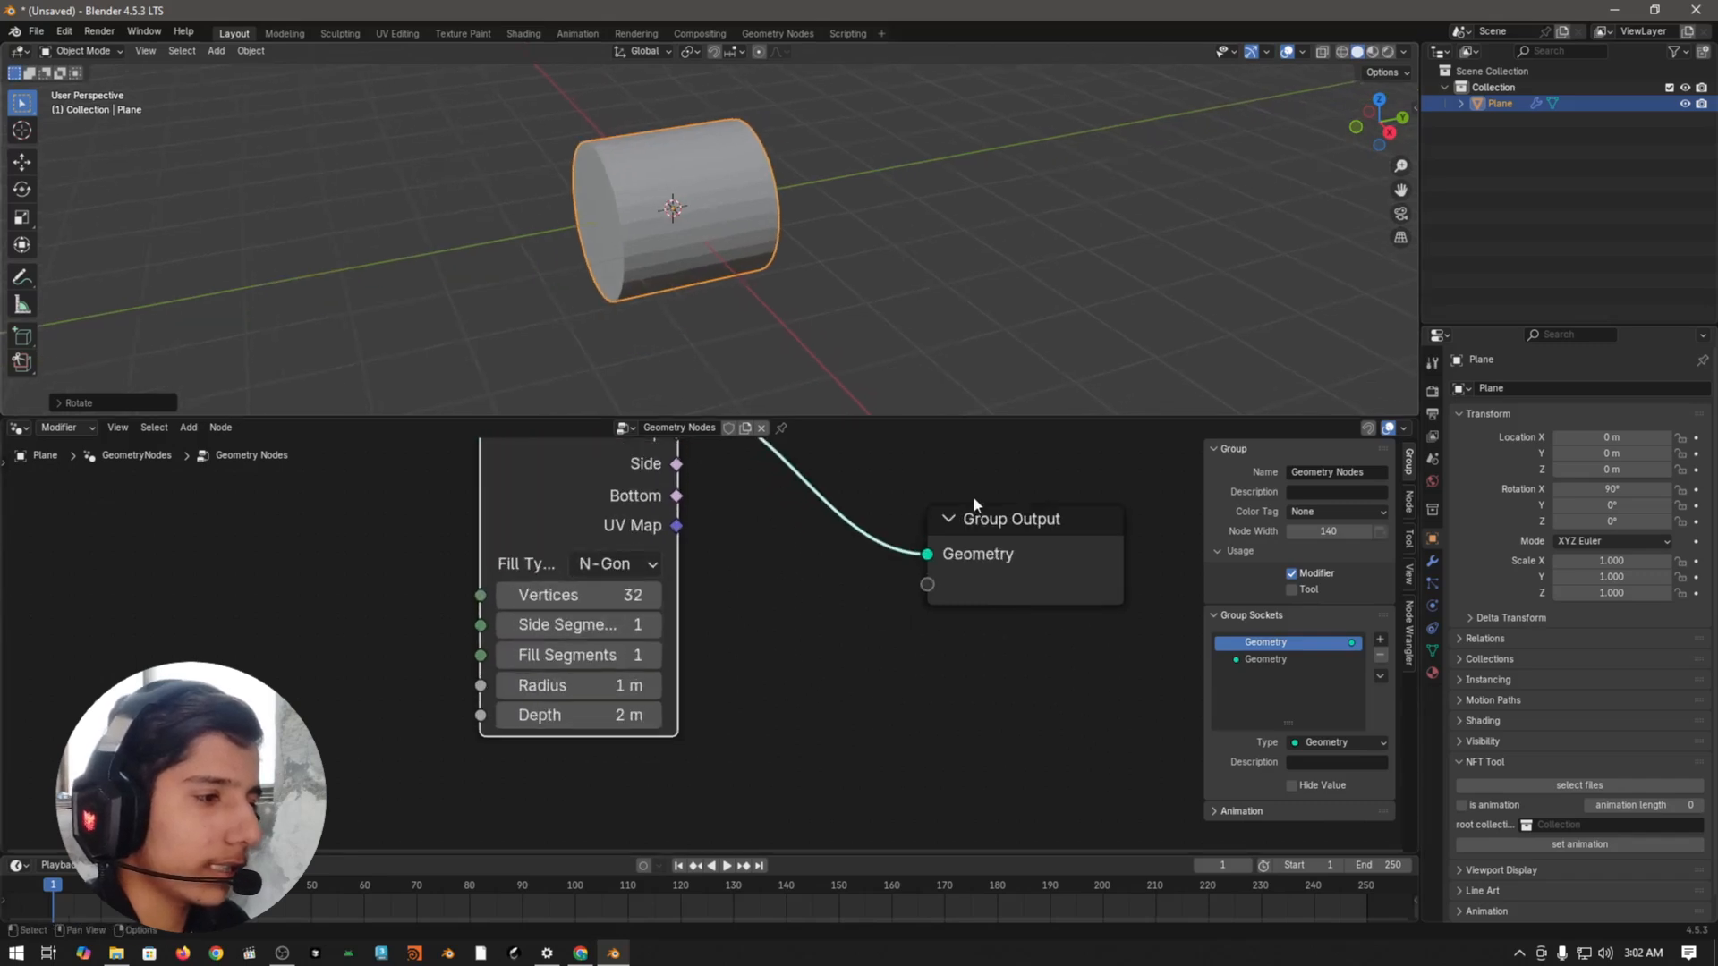
click(632, 567)
click(625, 596)
Step: Set the Cylinder node's vertex count to 15
scroll(851, 647, up, 3)
middle_drag(824, 680, 959, 671)
middle_drag(959, 259, 939, 214)
double_click(686, 612)
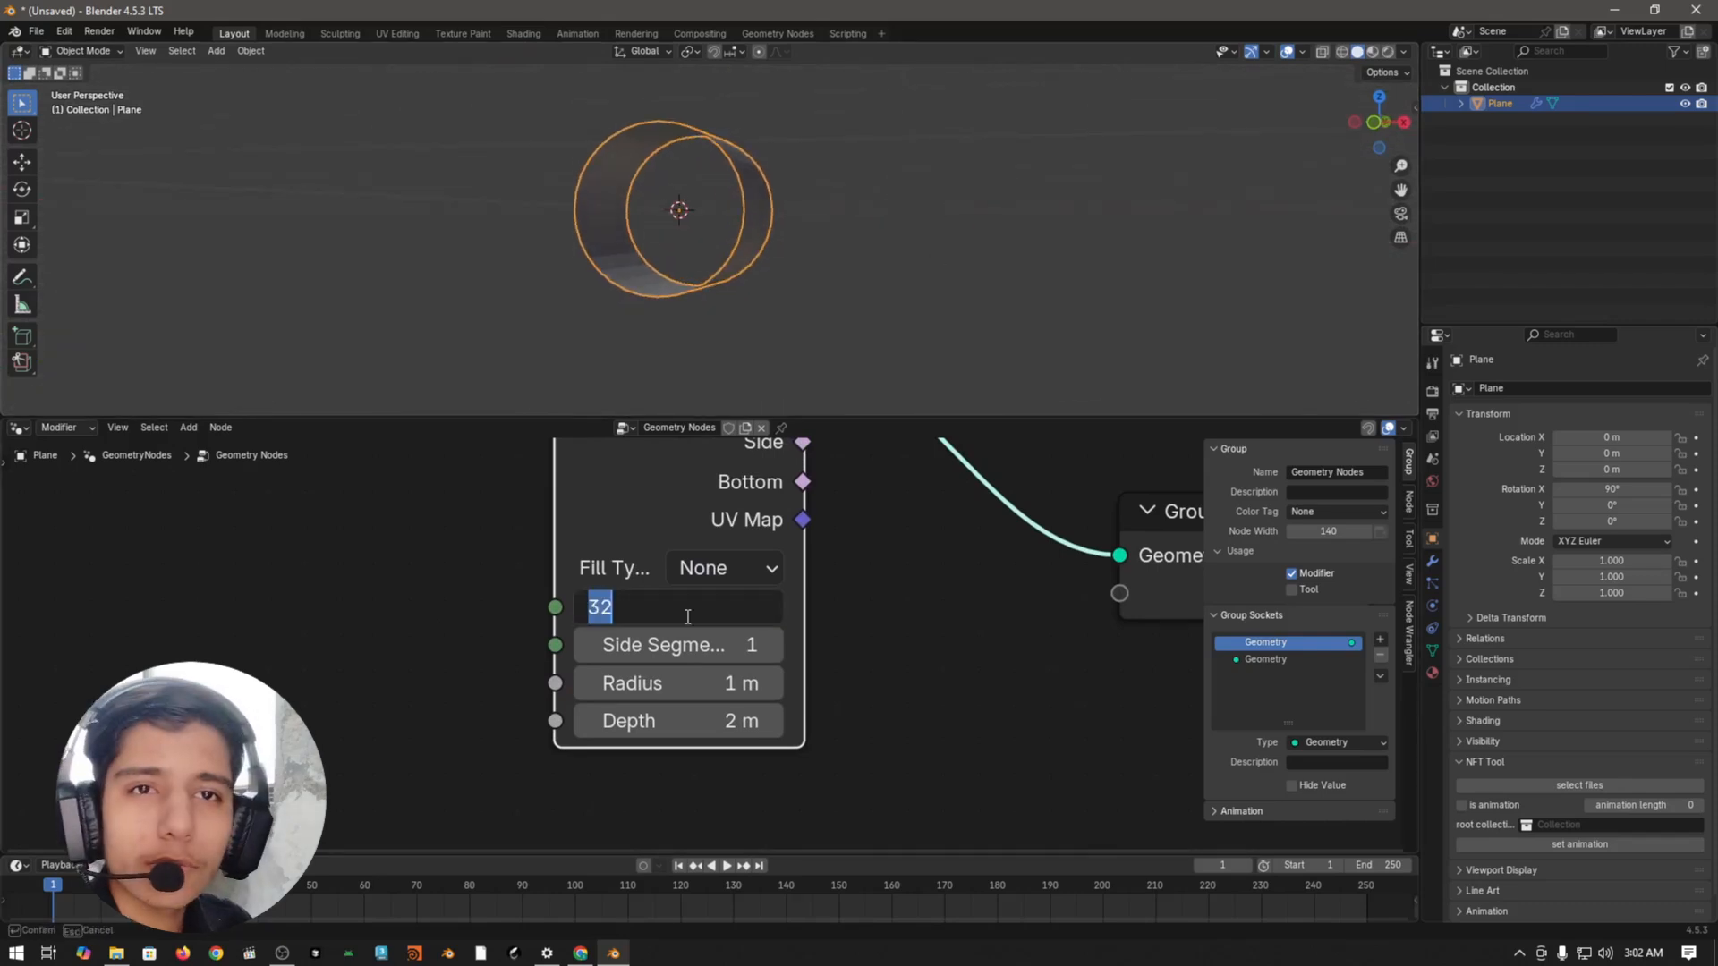
text(15)
key(Return)
mouse_move(686, 615)
mouse_down()
mouse_move(787, 615)
mouse_move(687, 615)
mouse_up()
click(686, 614)
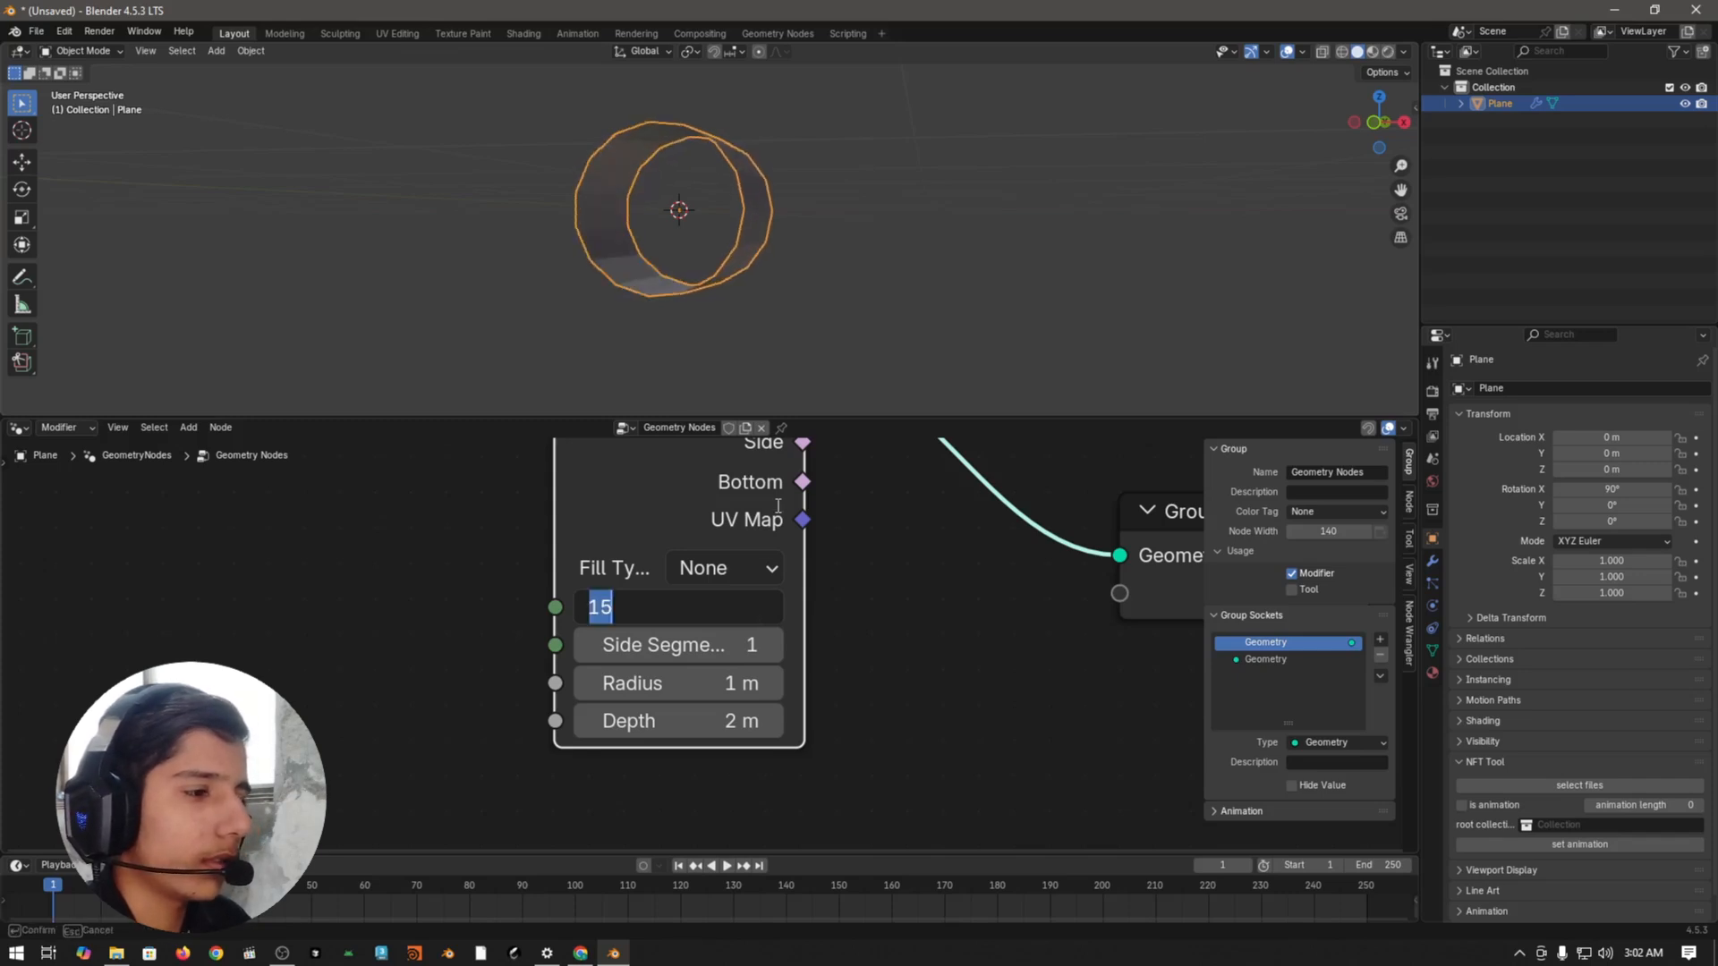
click(767, 495)
Step: Set the Cylinder node's side segments to 11
scroll(710, 646, down, 2)
middle_drag(888, 730, 892, 810)
click(724, 720)
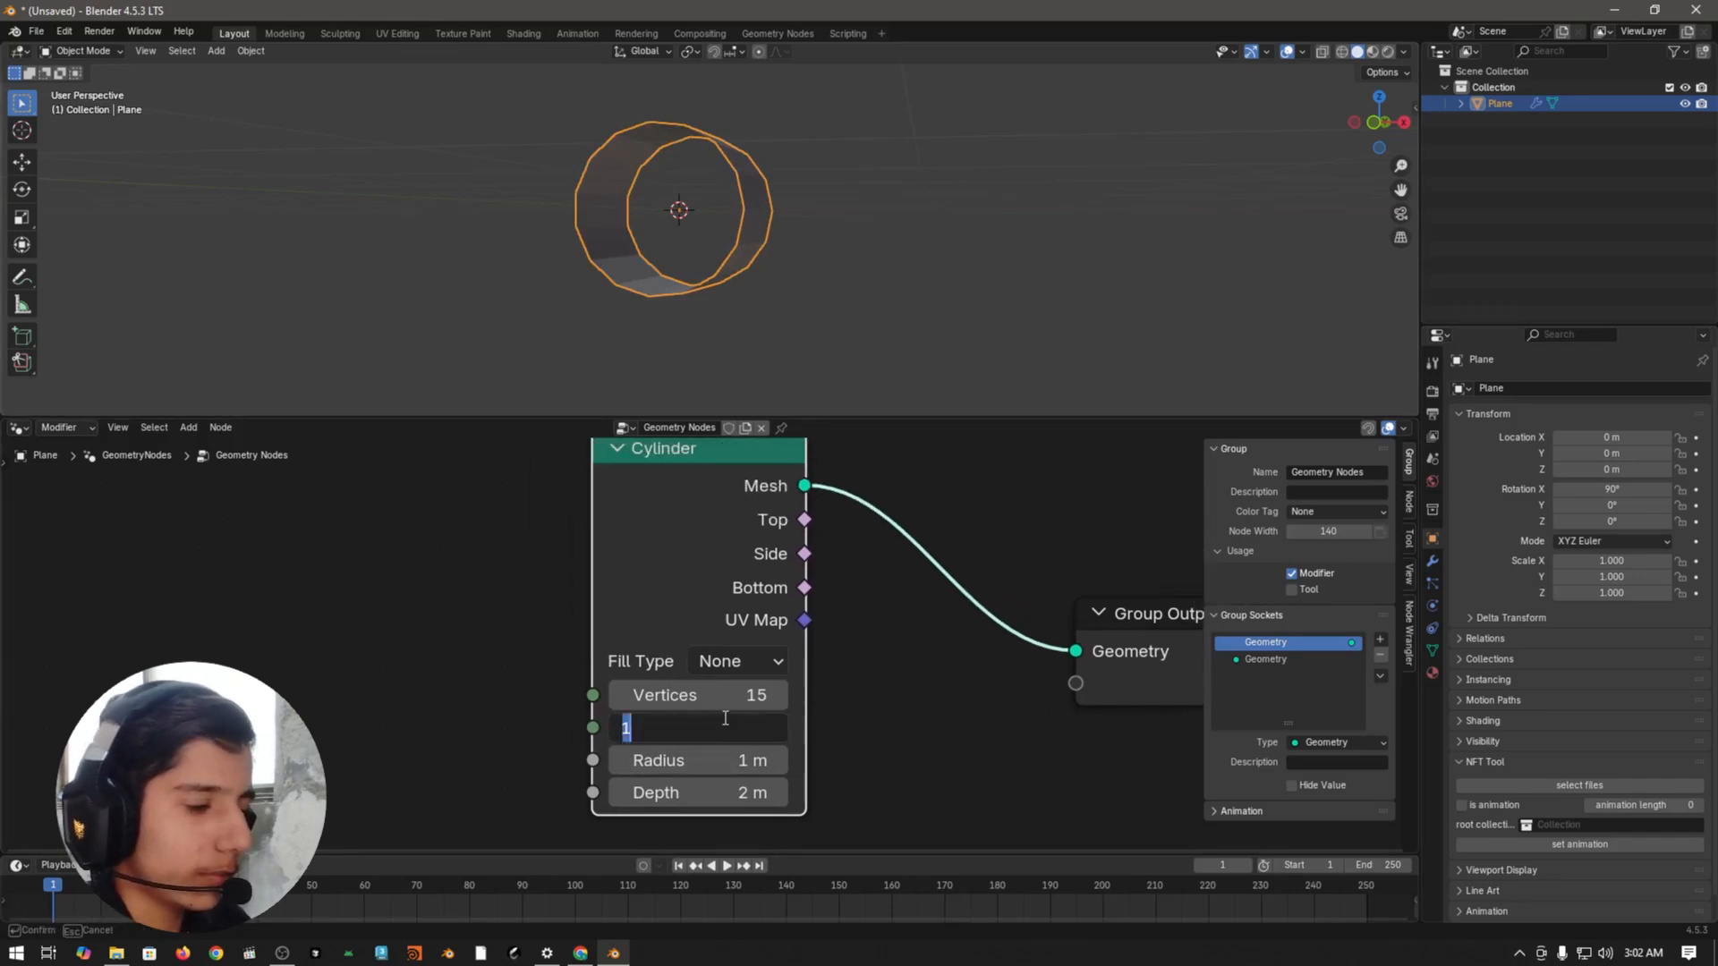
text(11)
key(Return)
middle_drag(977, 722, 957, 719)
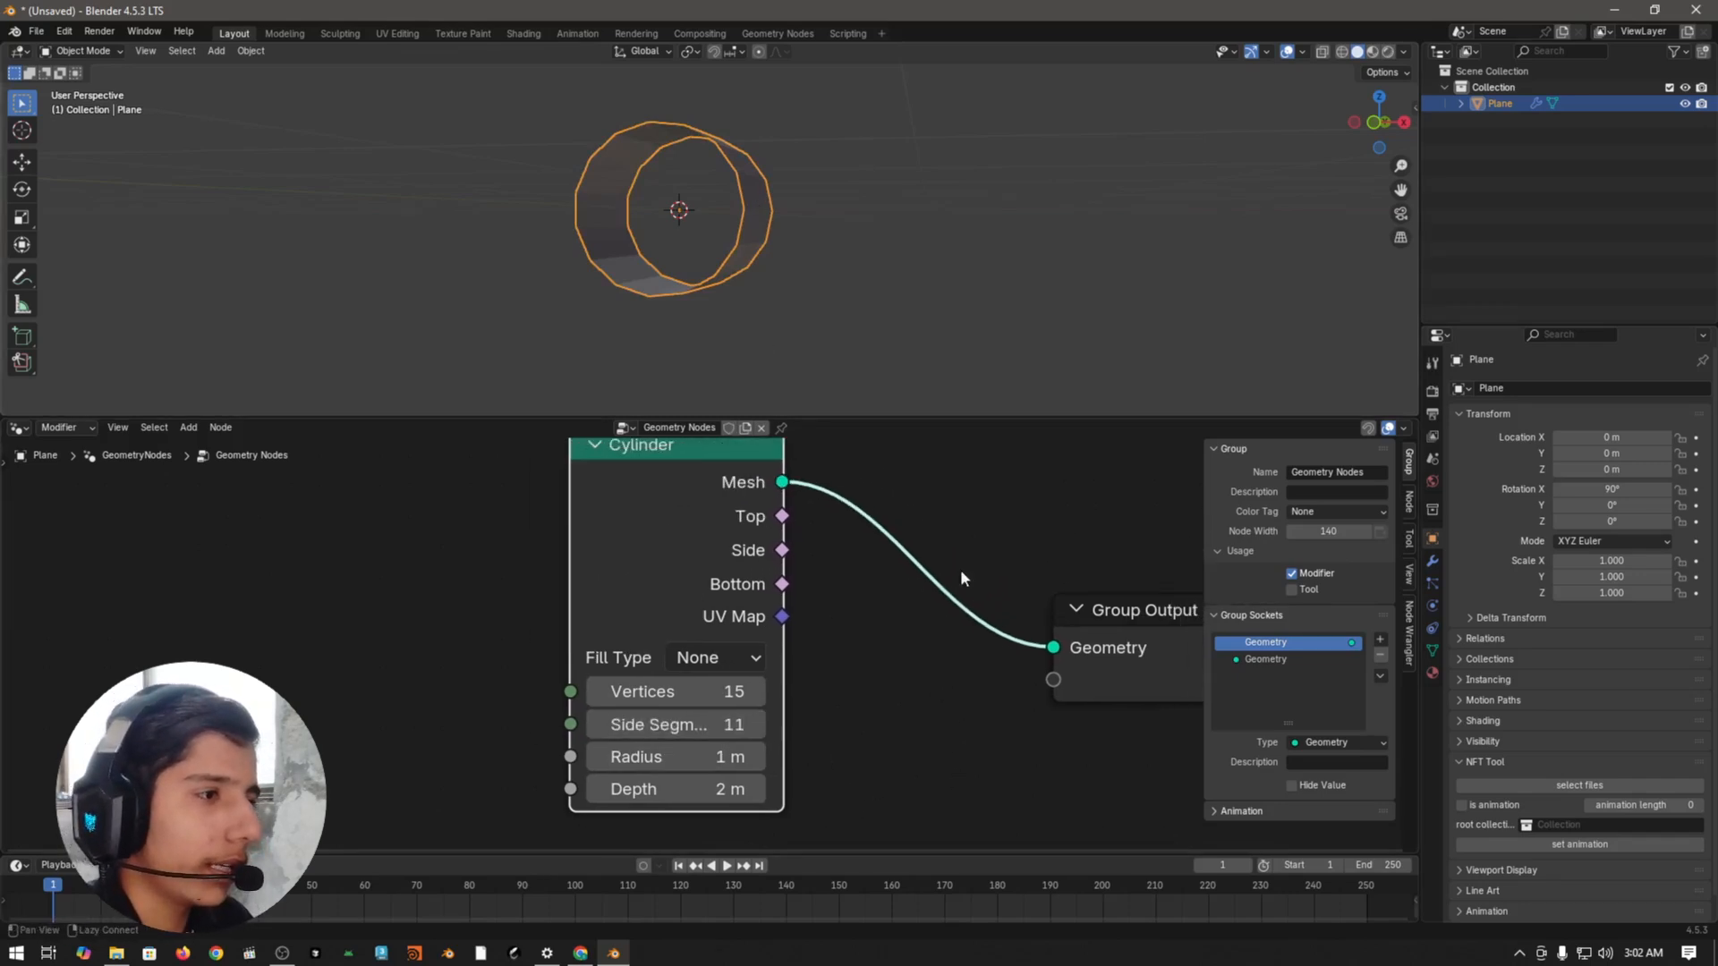
Step: Lengthen the tube by setting the Cylinder node's depth to 10 m
middle_drag(1054, 152, 765, 480)
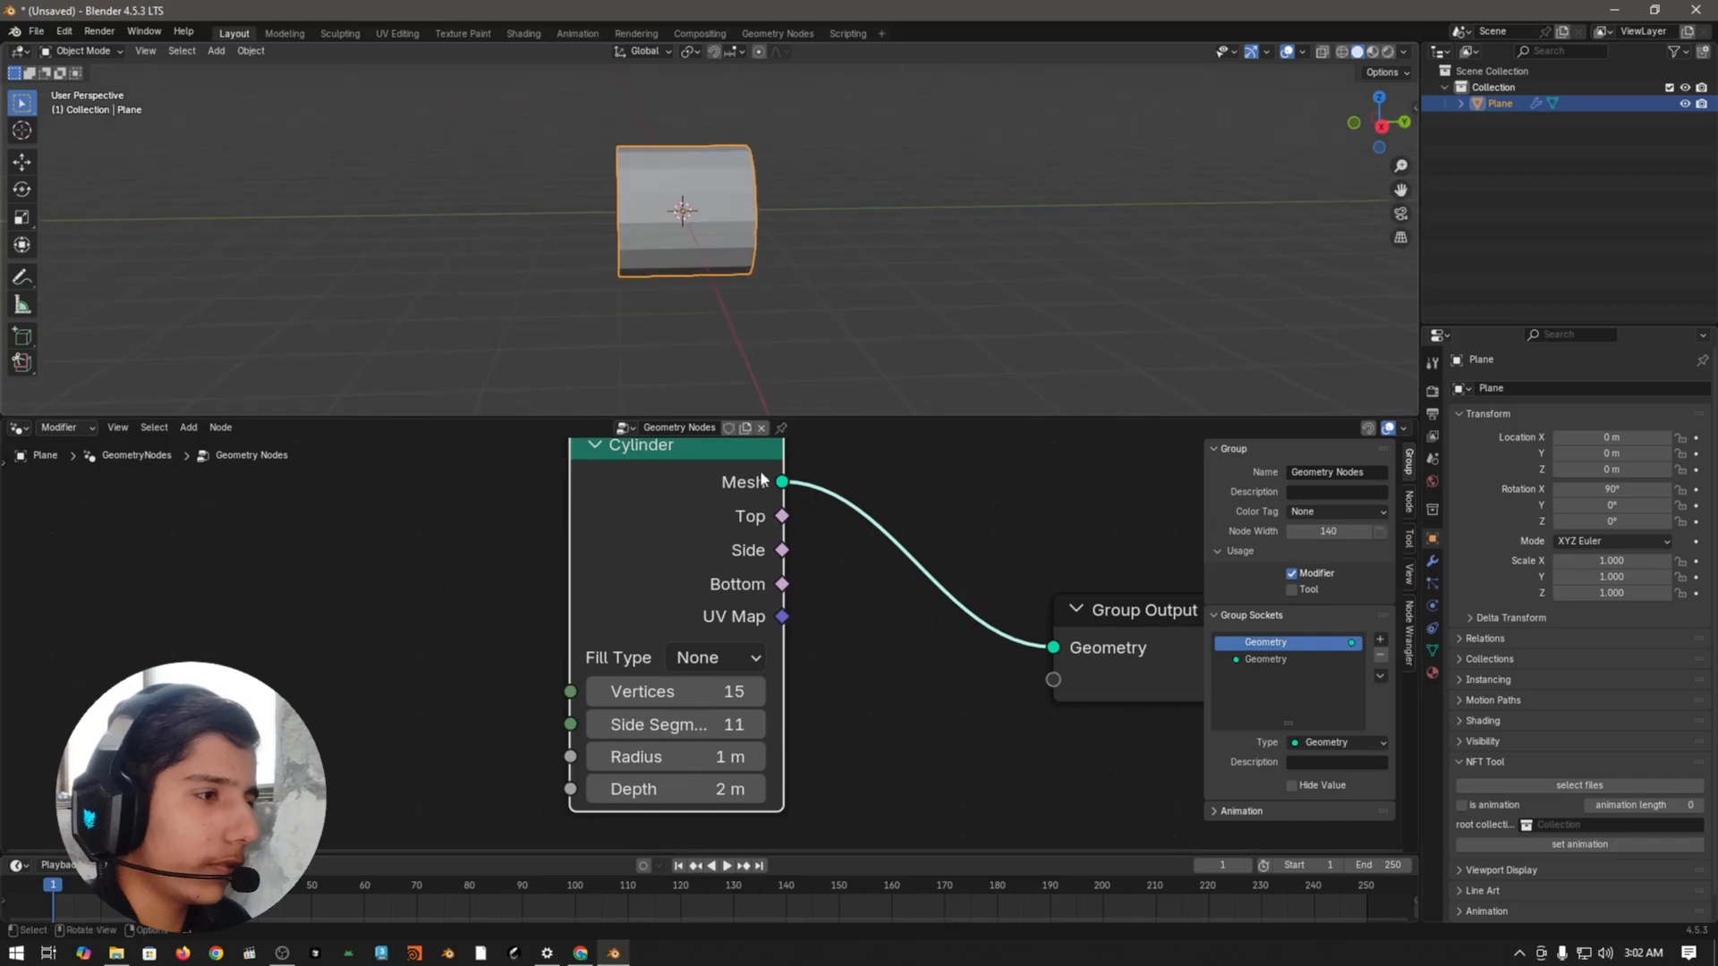
drag(689, 791, 966, 791)
click(689, 792)
text(10)
key(Return)
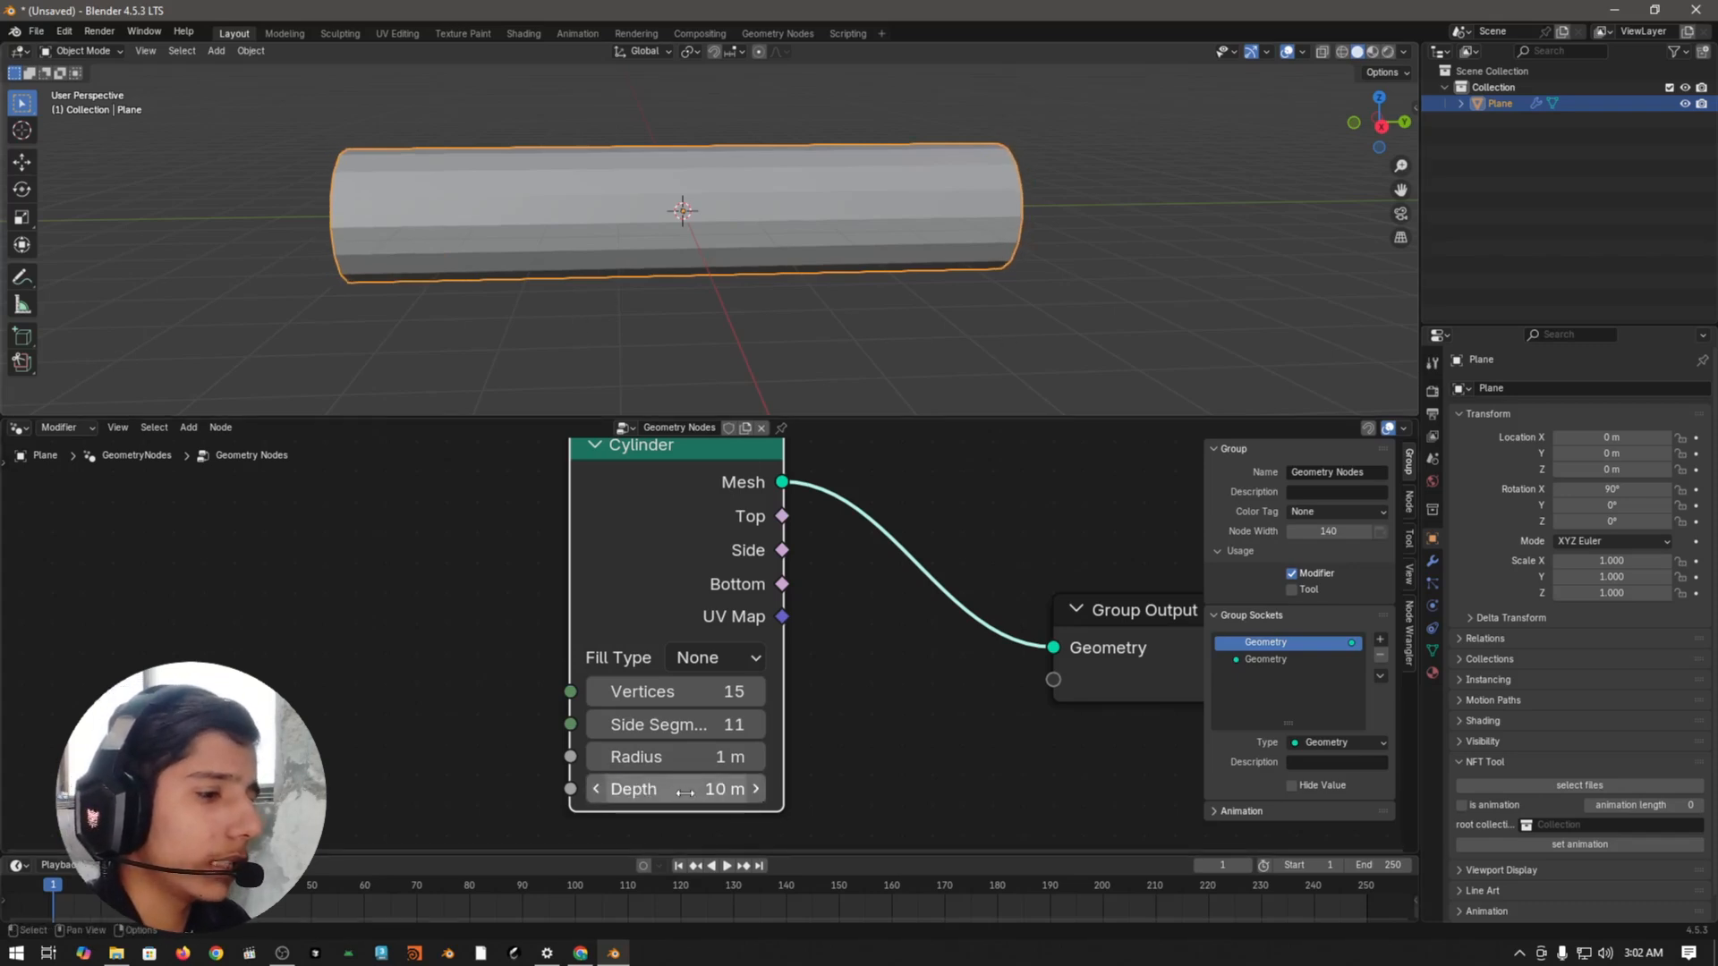
scroll(982, 576, down, 4)
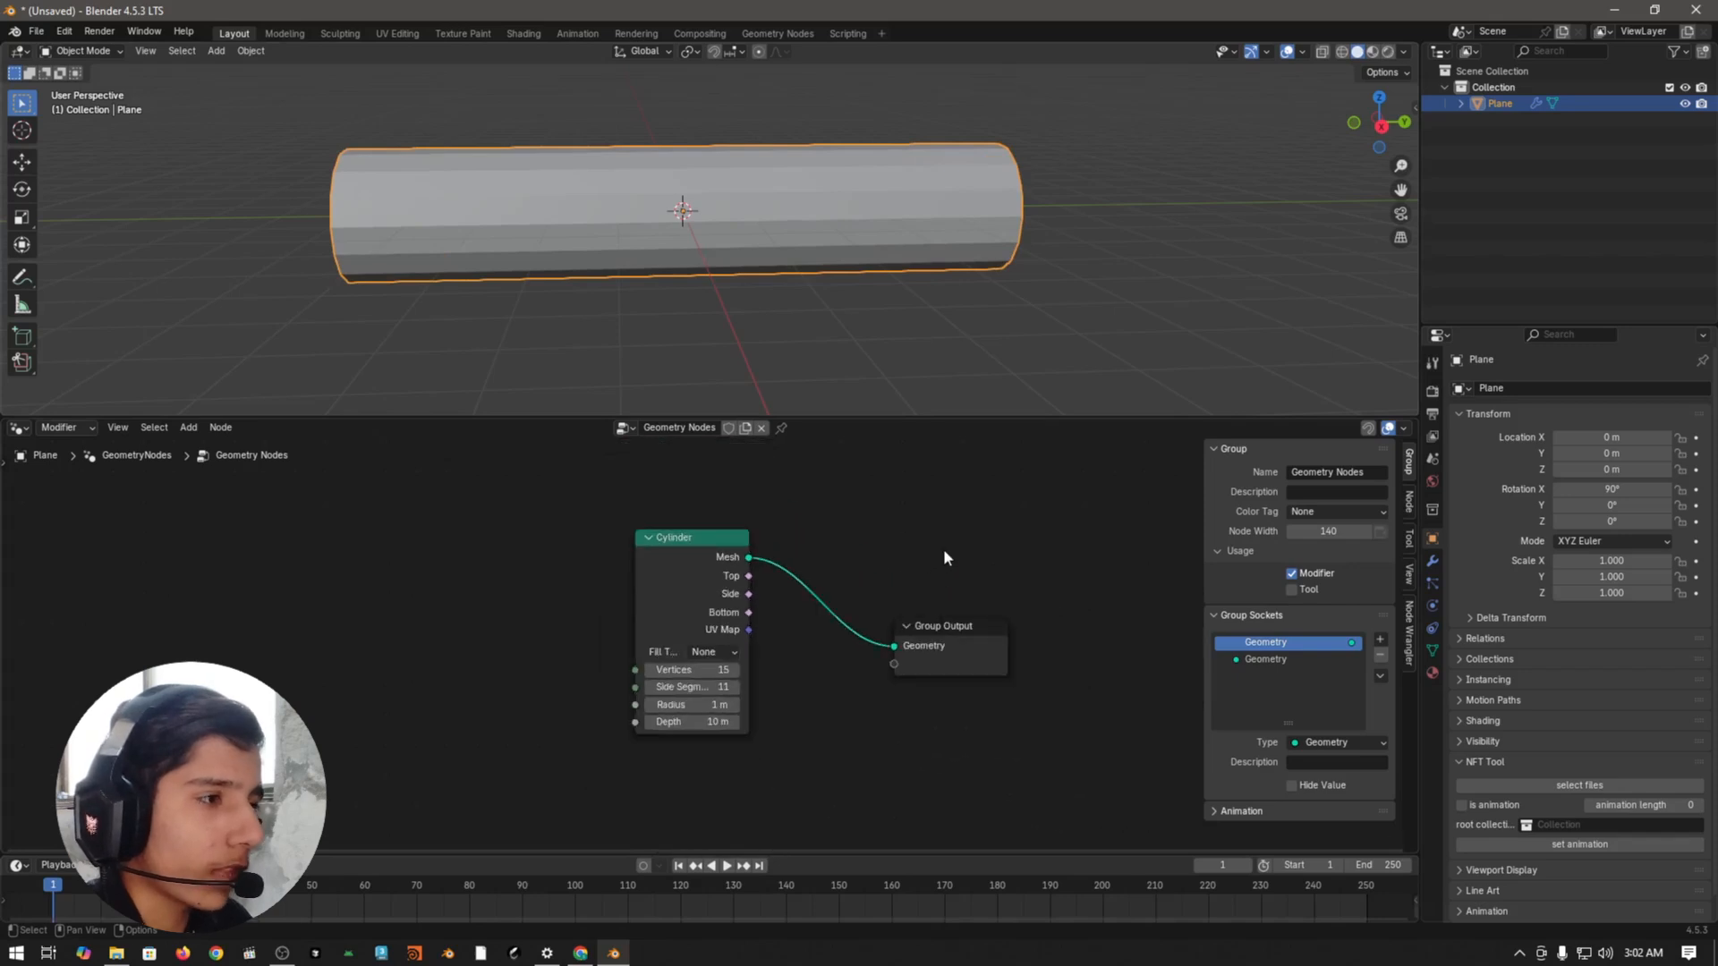
Step: Insert a Separate Geometry node into the link between the Cylinder and Group Output nodes
middle_drag(943, 556, 797, 574)
middle_drag(678, 257, 826, 389)
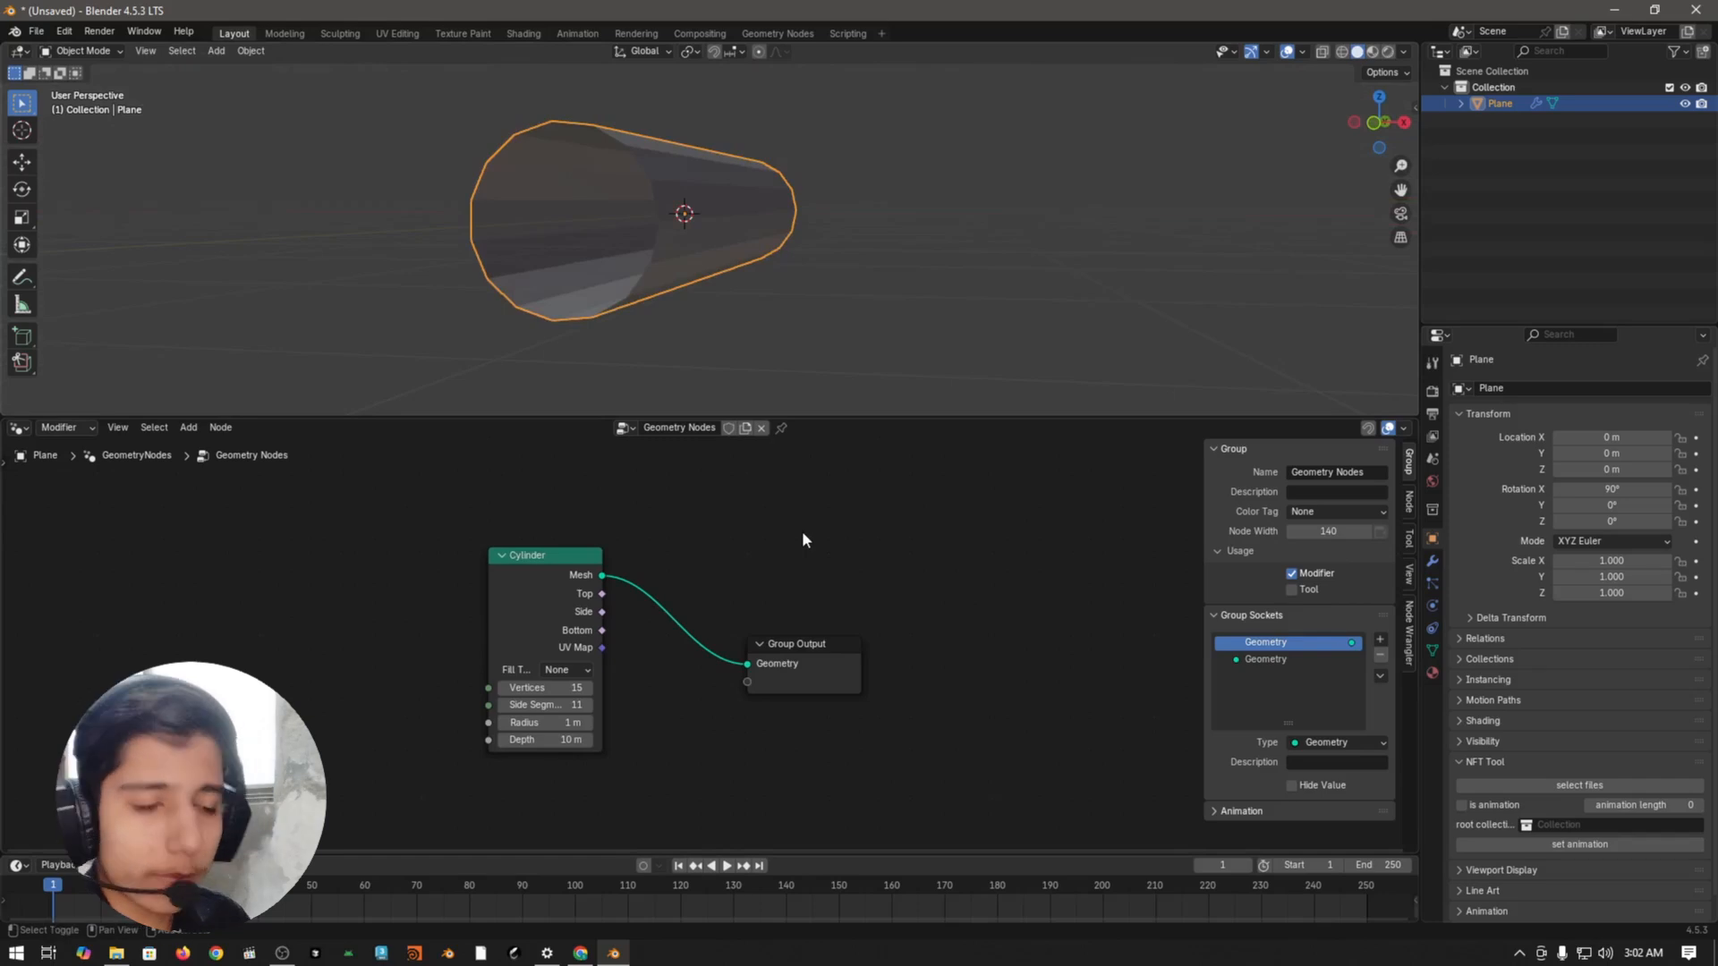
key(shift+a)
mouse_move(802, 537)
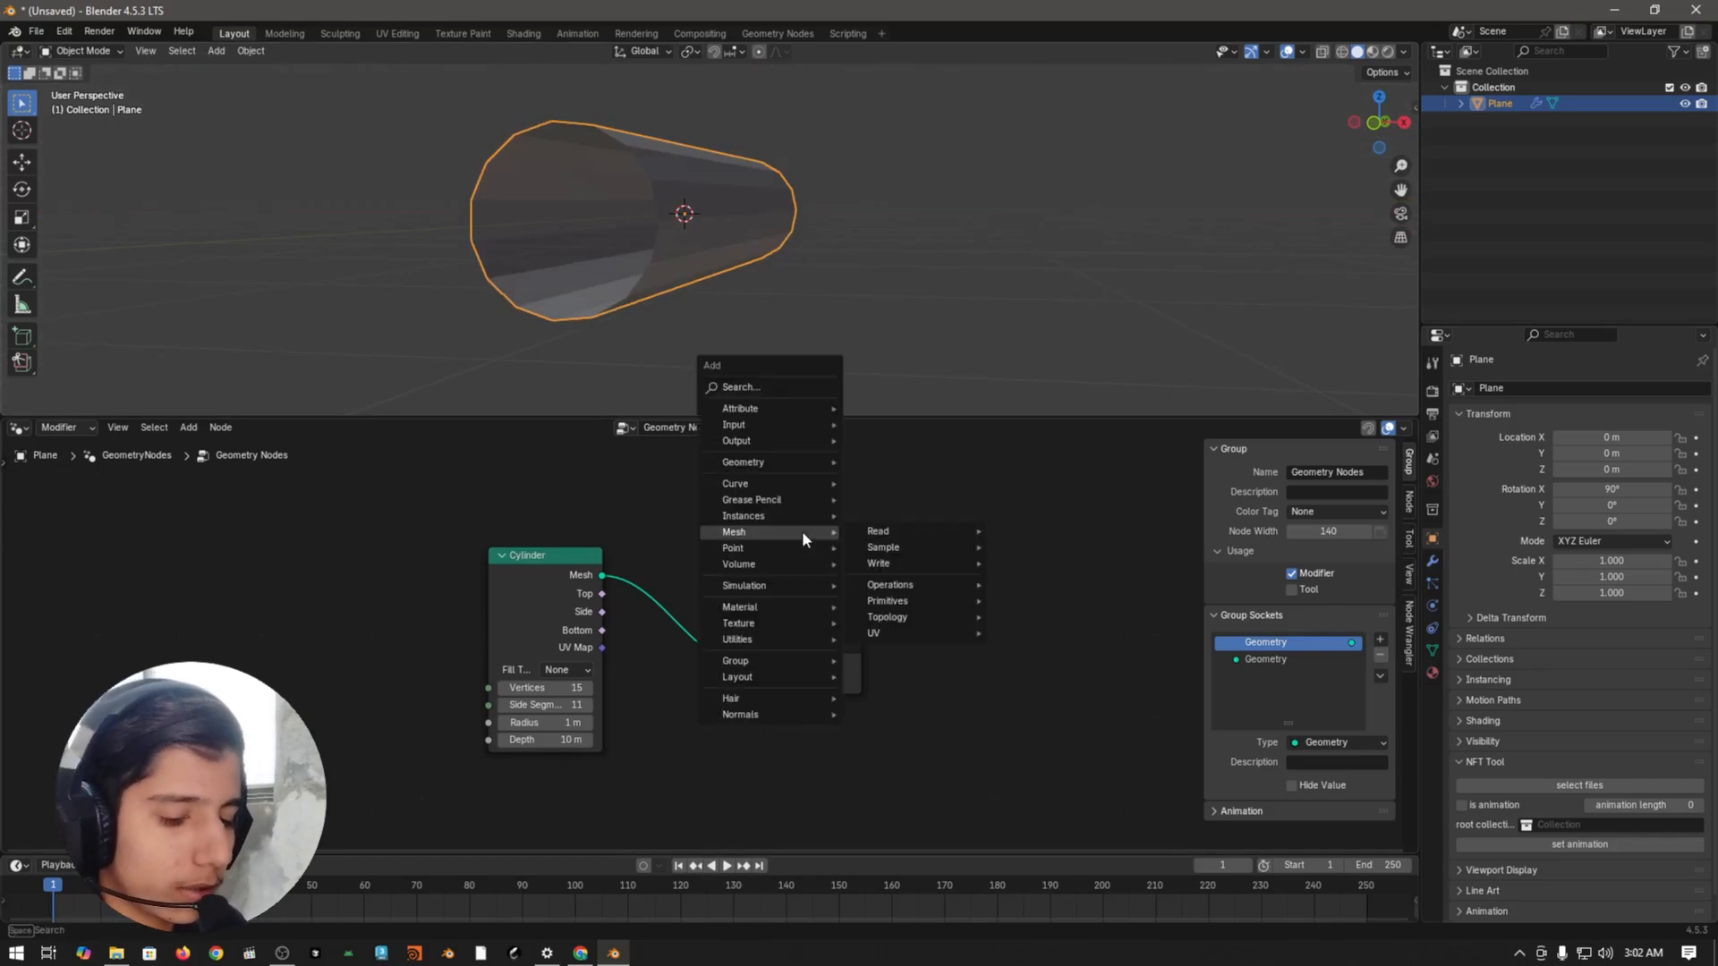
text(seperate)
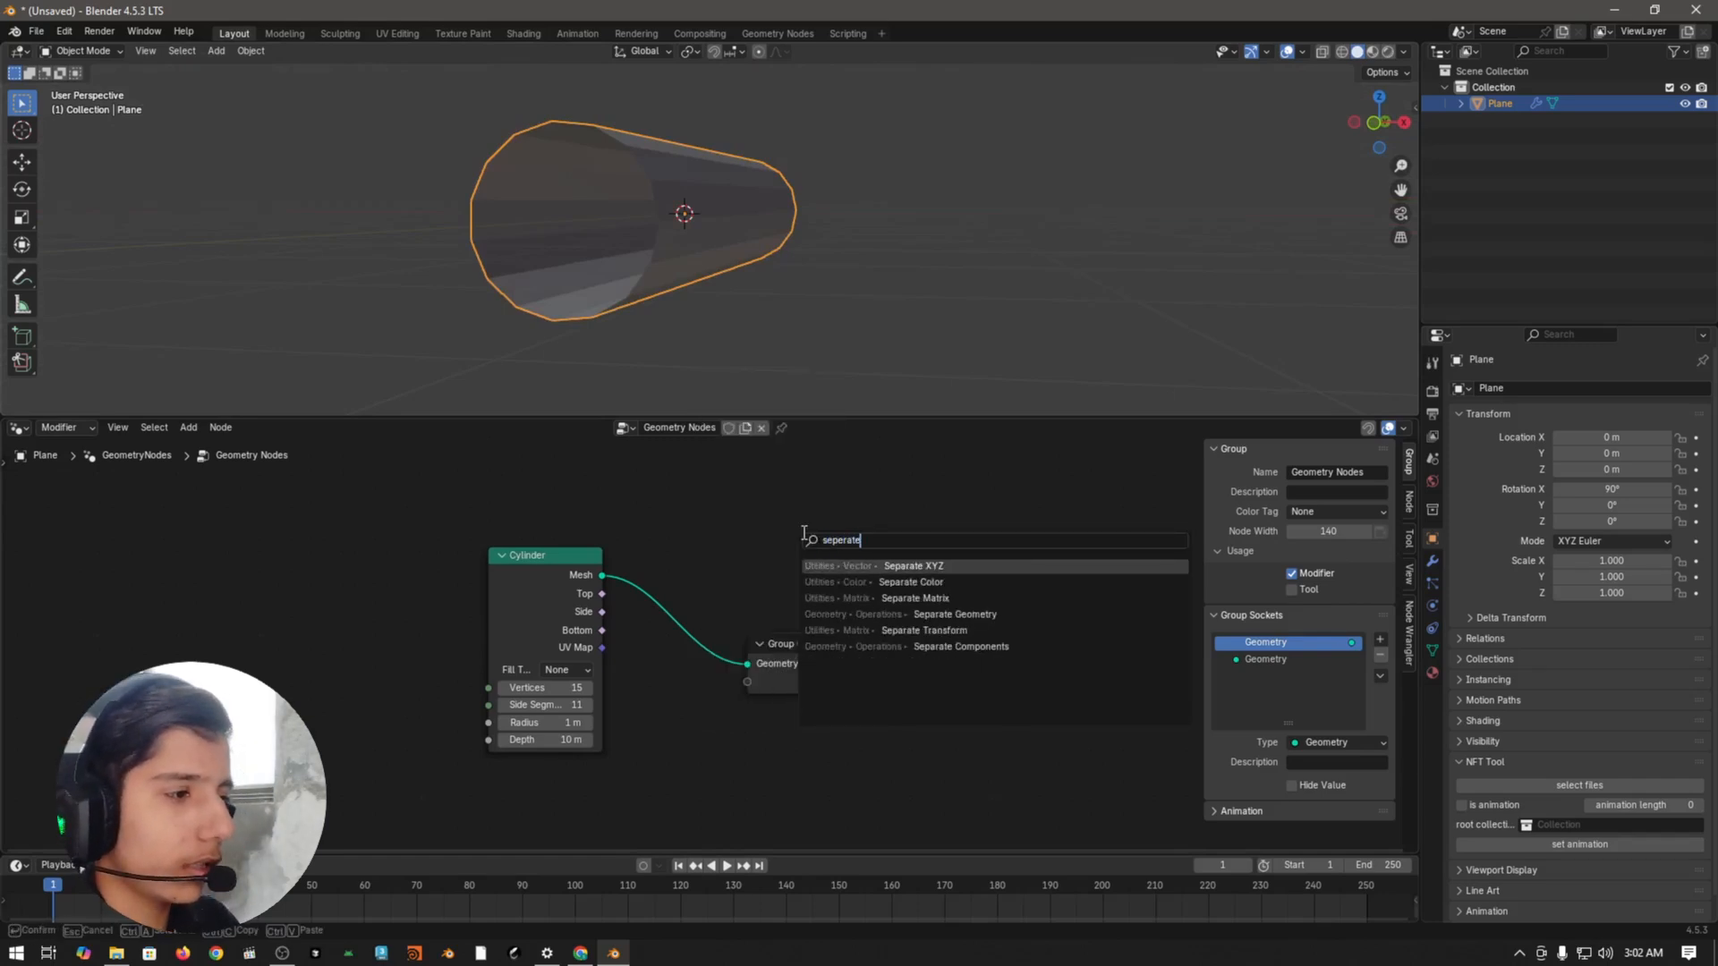
key(Down)
key(Down)
key(Down)
key(Down)
key(Up)
key(Return)
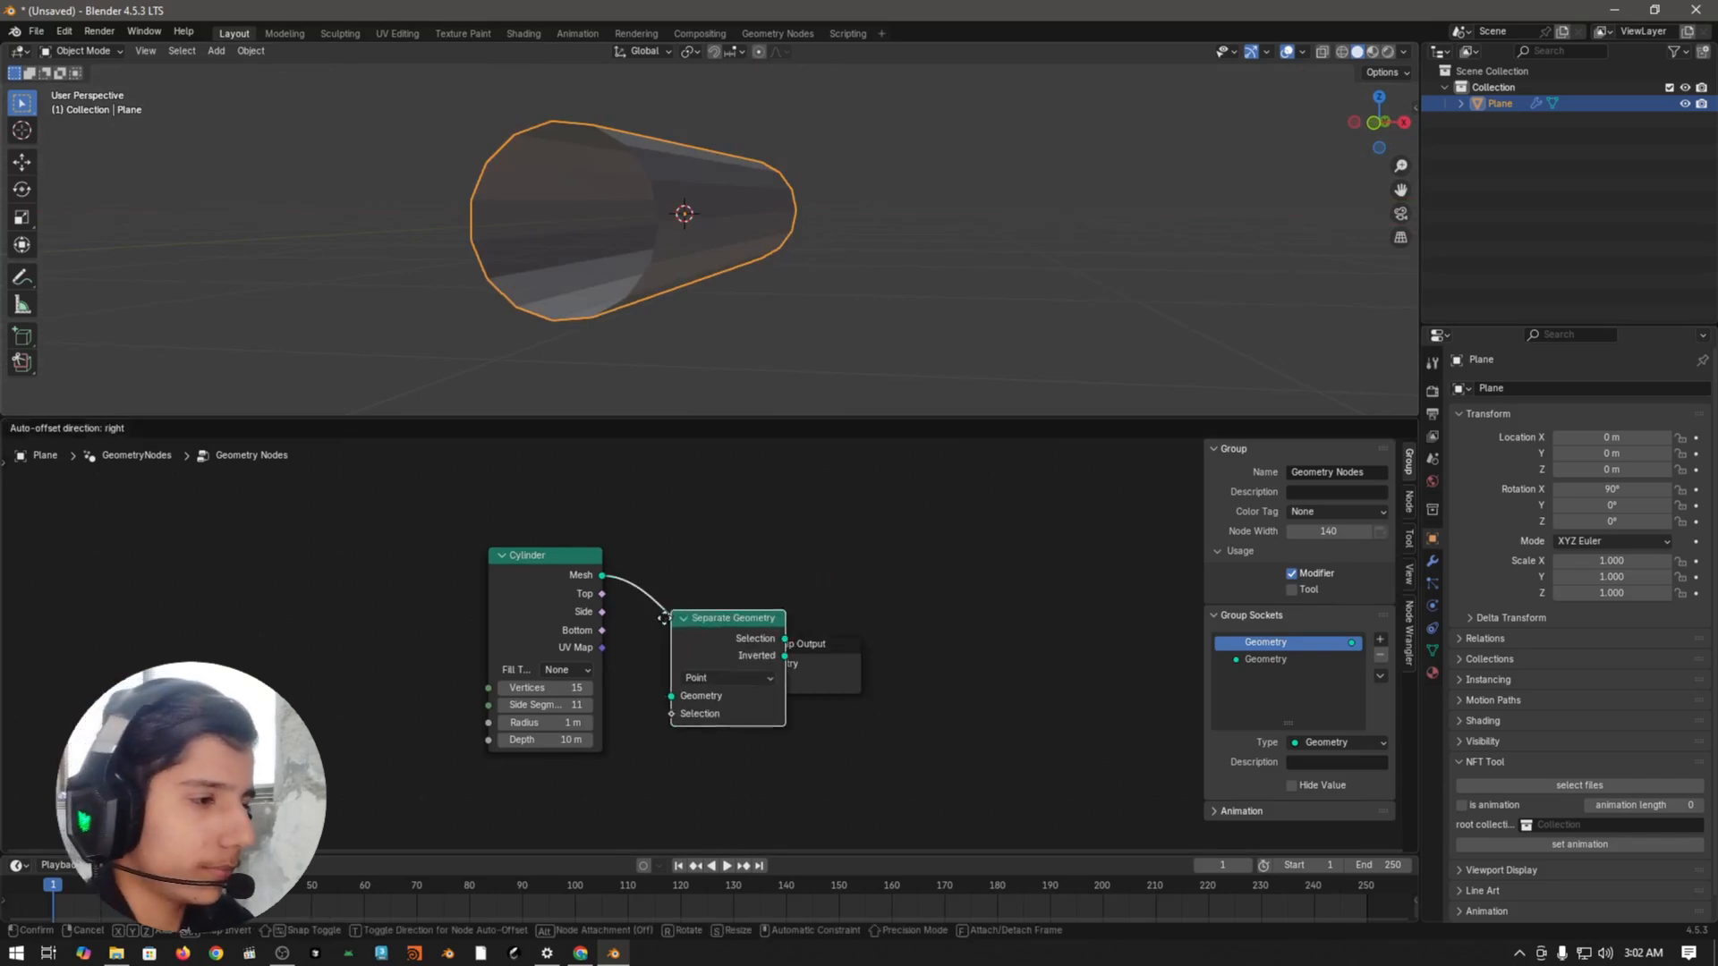
click(664, 618)
Step: Move the Separate Geometry and Group Output nodes away from the Cylinder node and set the separation domain to Face
middle_drag(797, 763, 731, 731)
drag(583, 508, 860, 711)
key(g)
click(1039, 685)
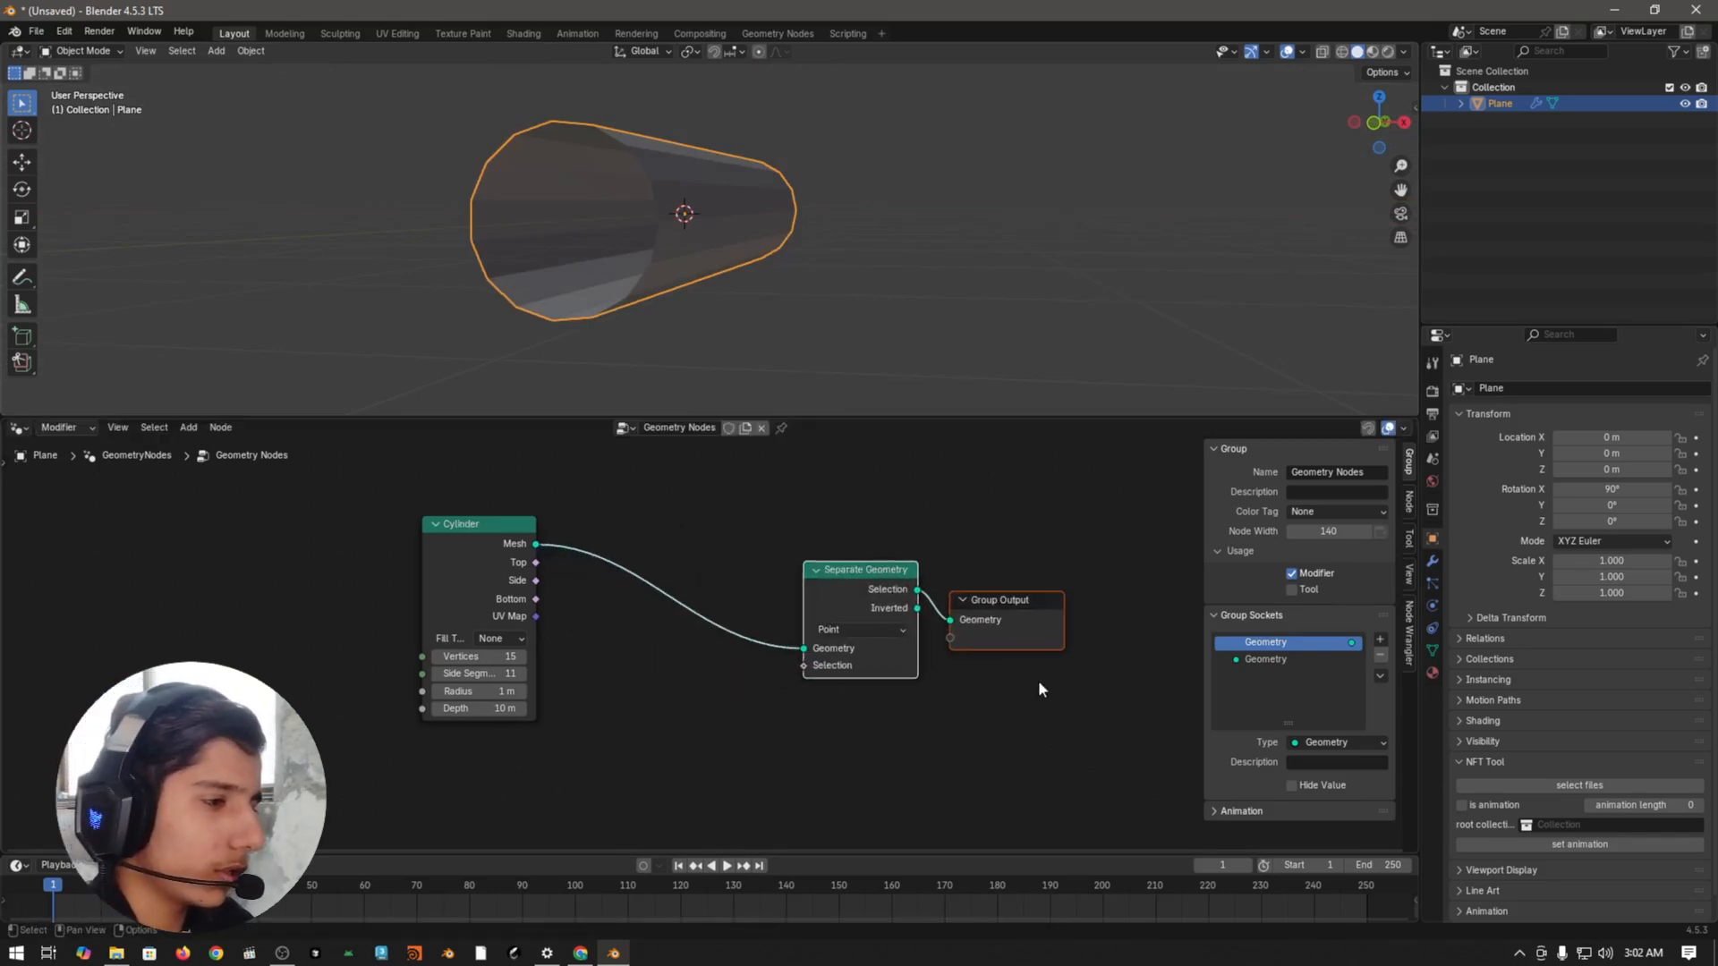
click(855, 630)
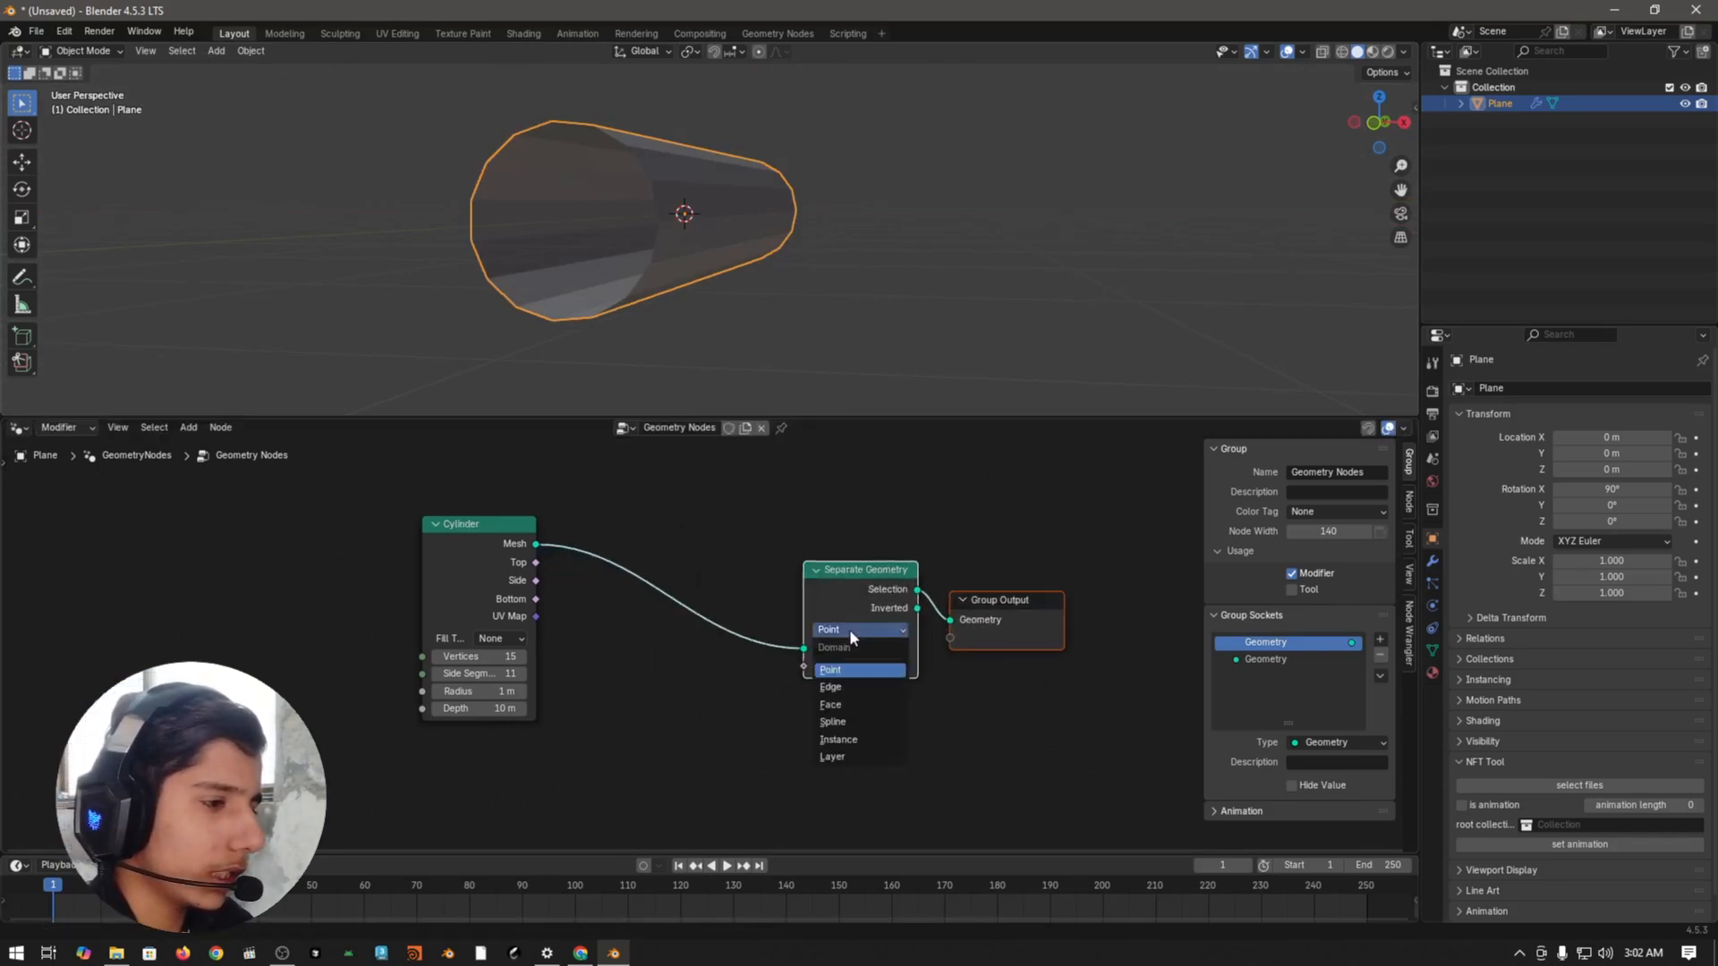
click(849, 705)
Step: Add a Random Value node below the link between the Cylinder and Separate Geometry nodes
middle_drag(551, 236, 768, 297)
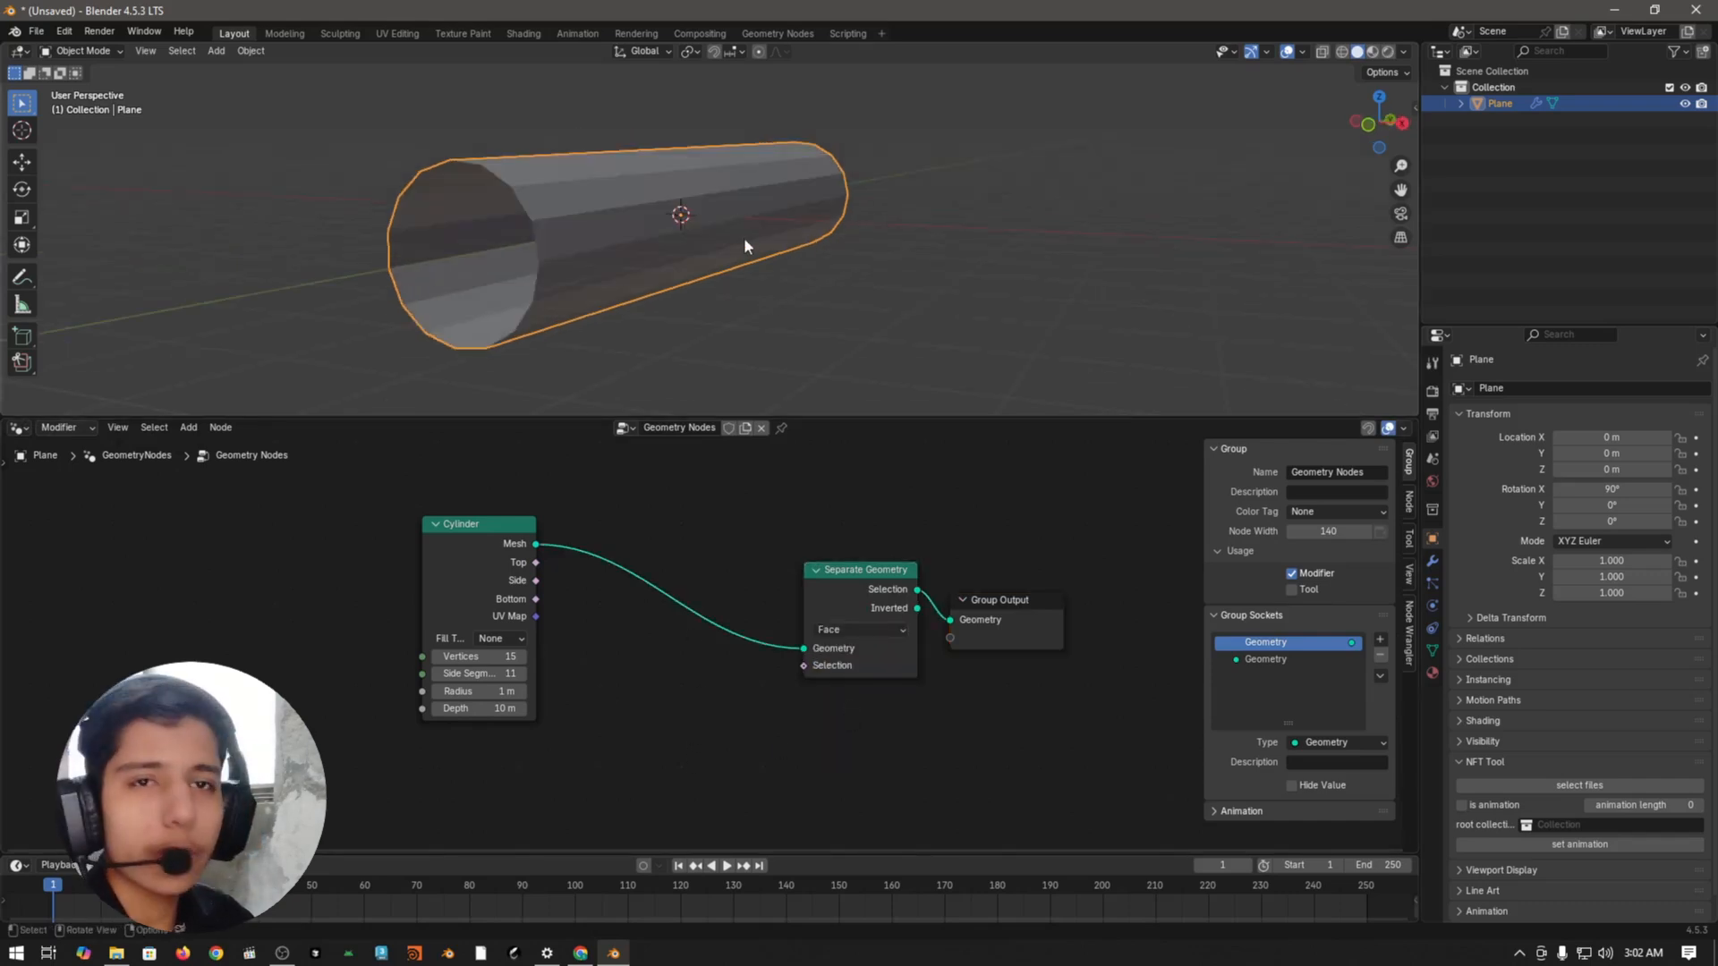
middle_drag(653, 385, 739, 275)
key(shift+a)
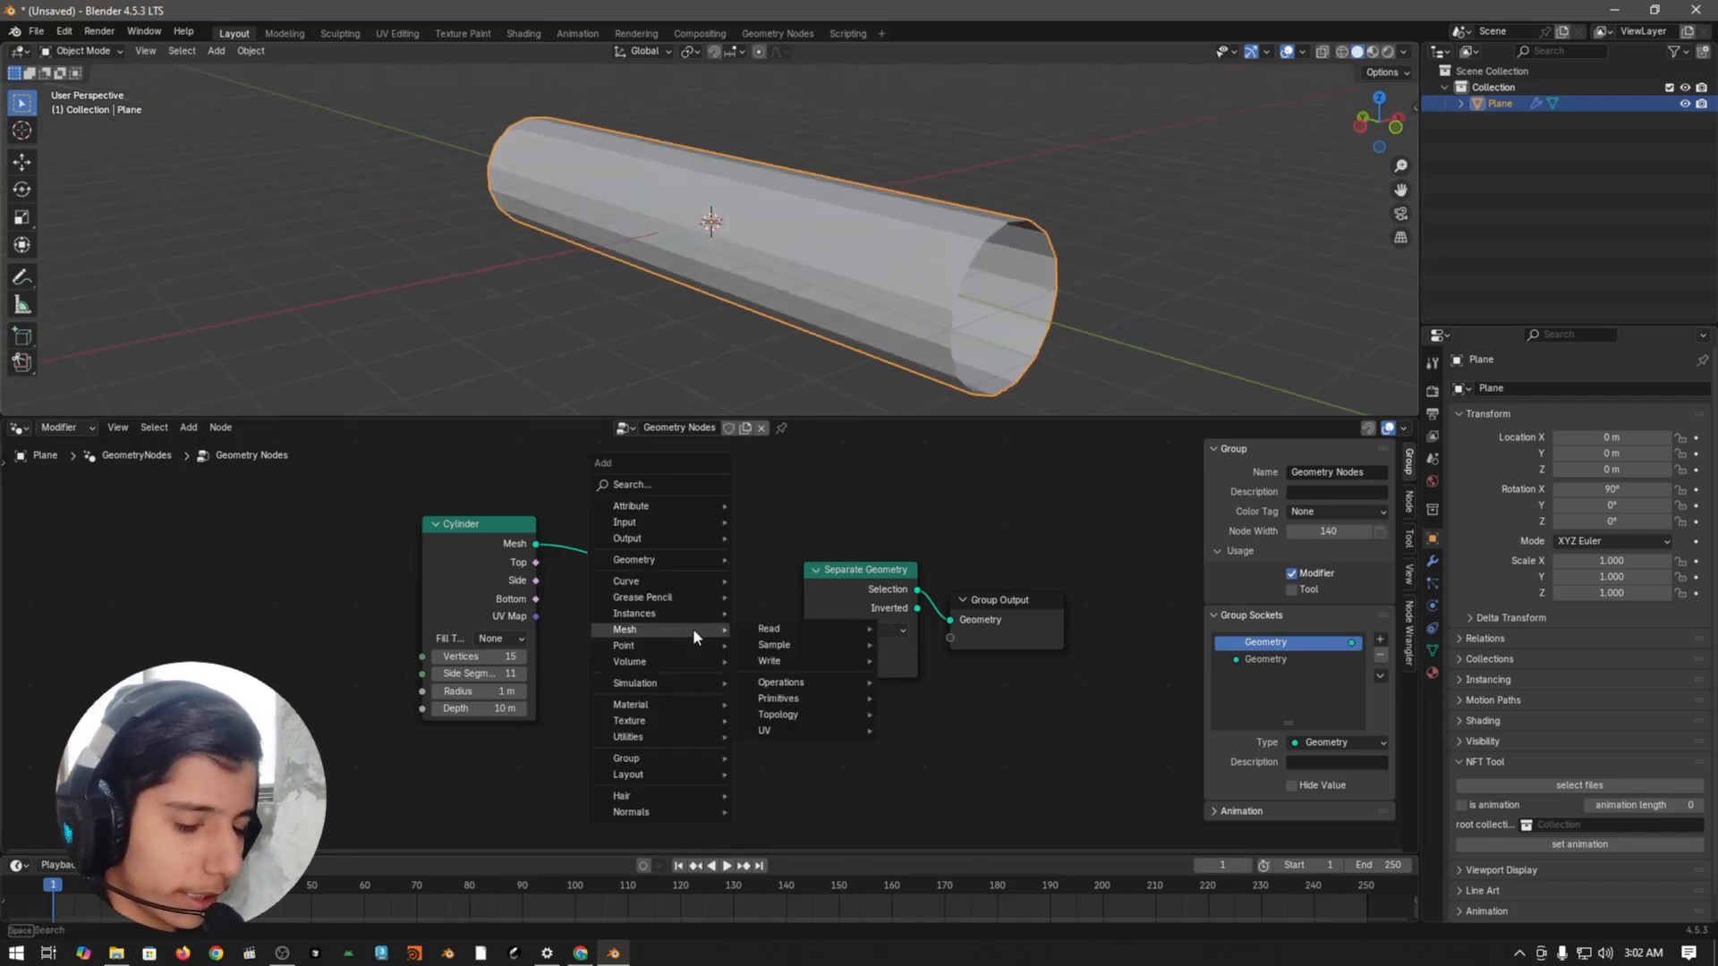
text(random value)
key(Return)
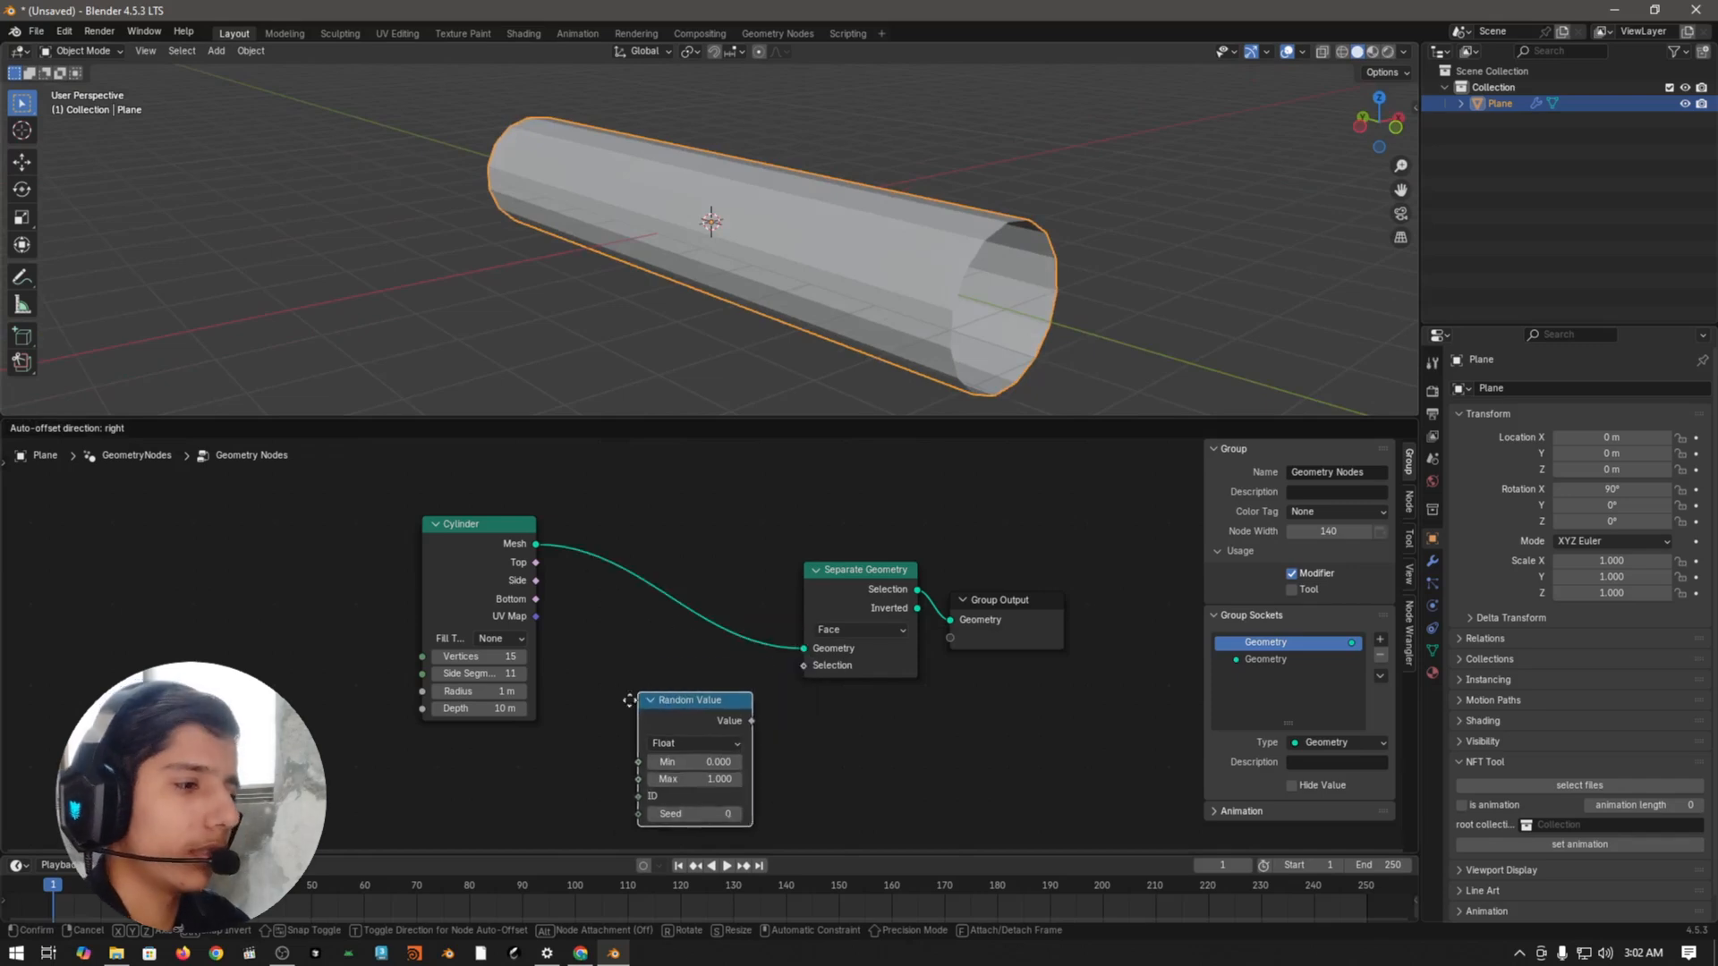
click(583, 675)
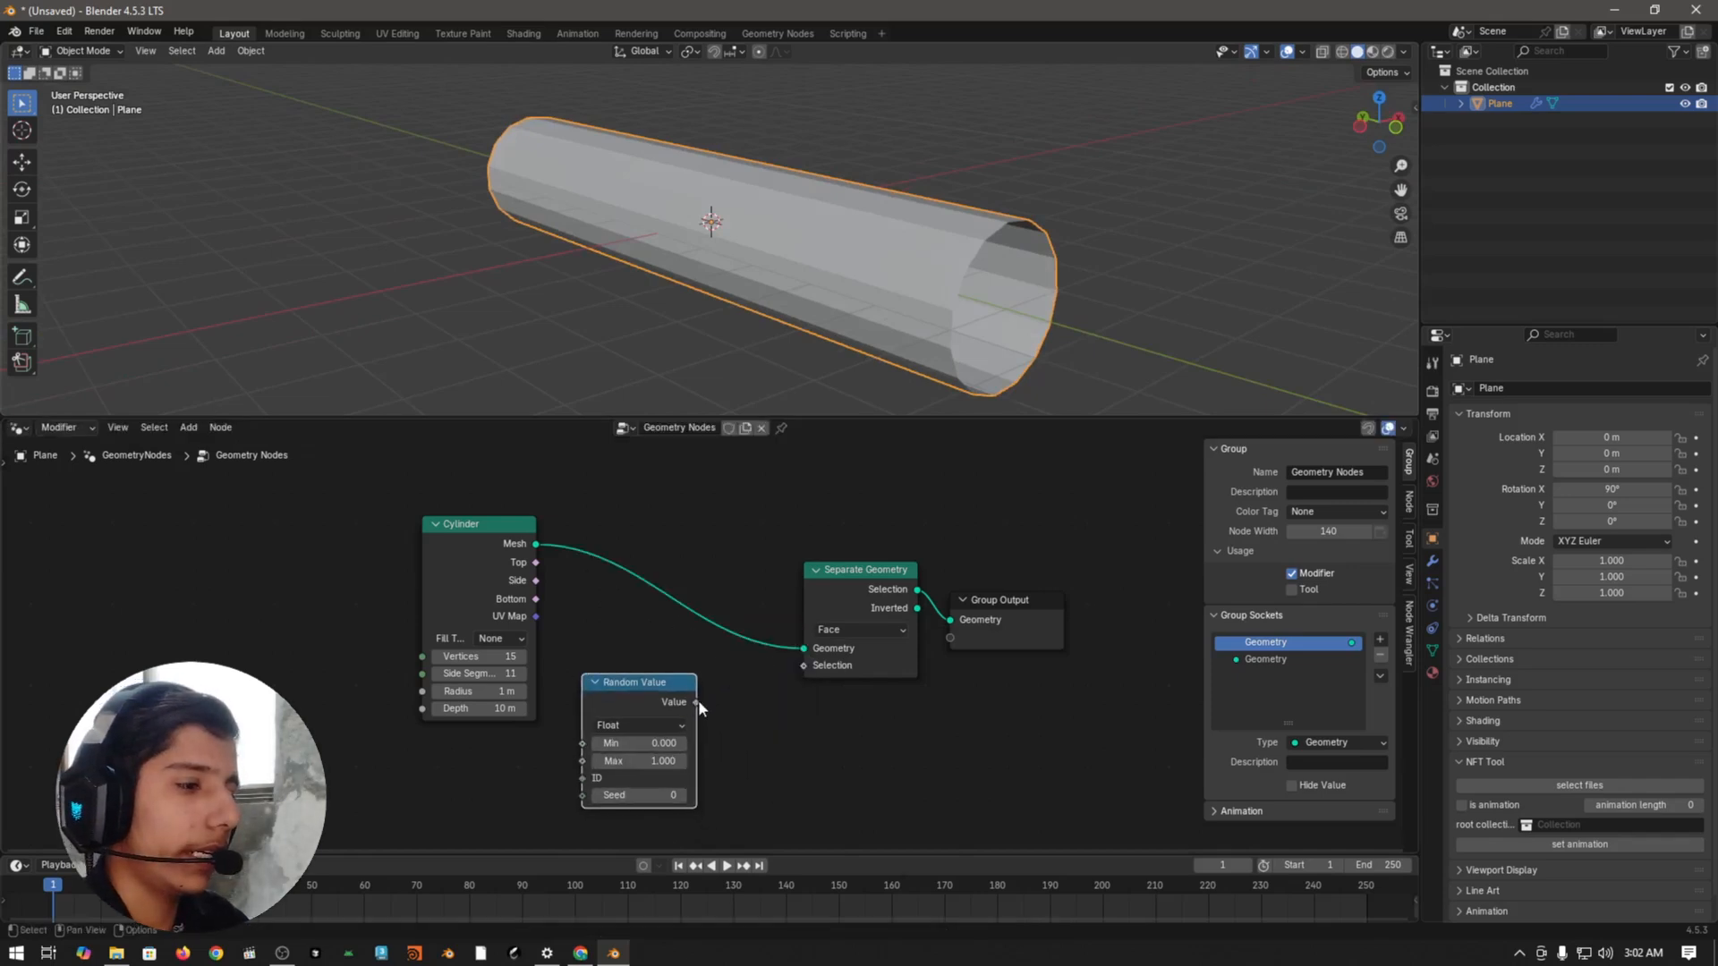
Step: Set the Random Value node's data type to Boolean and connect its Value output to Separate Geometry's Selection input
click(638, 724)
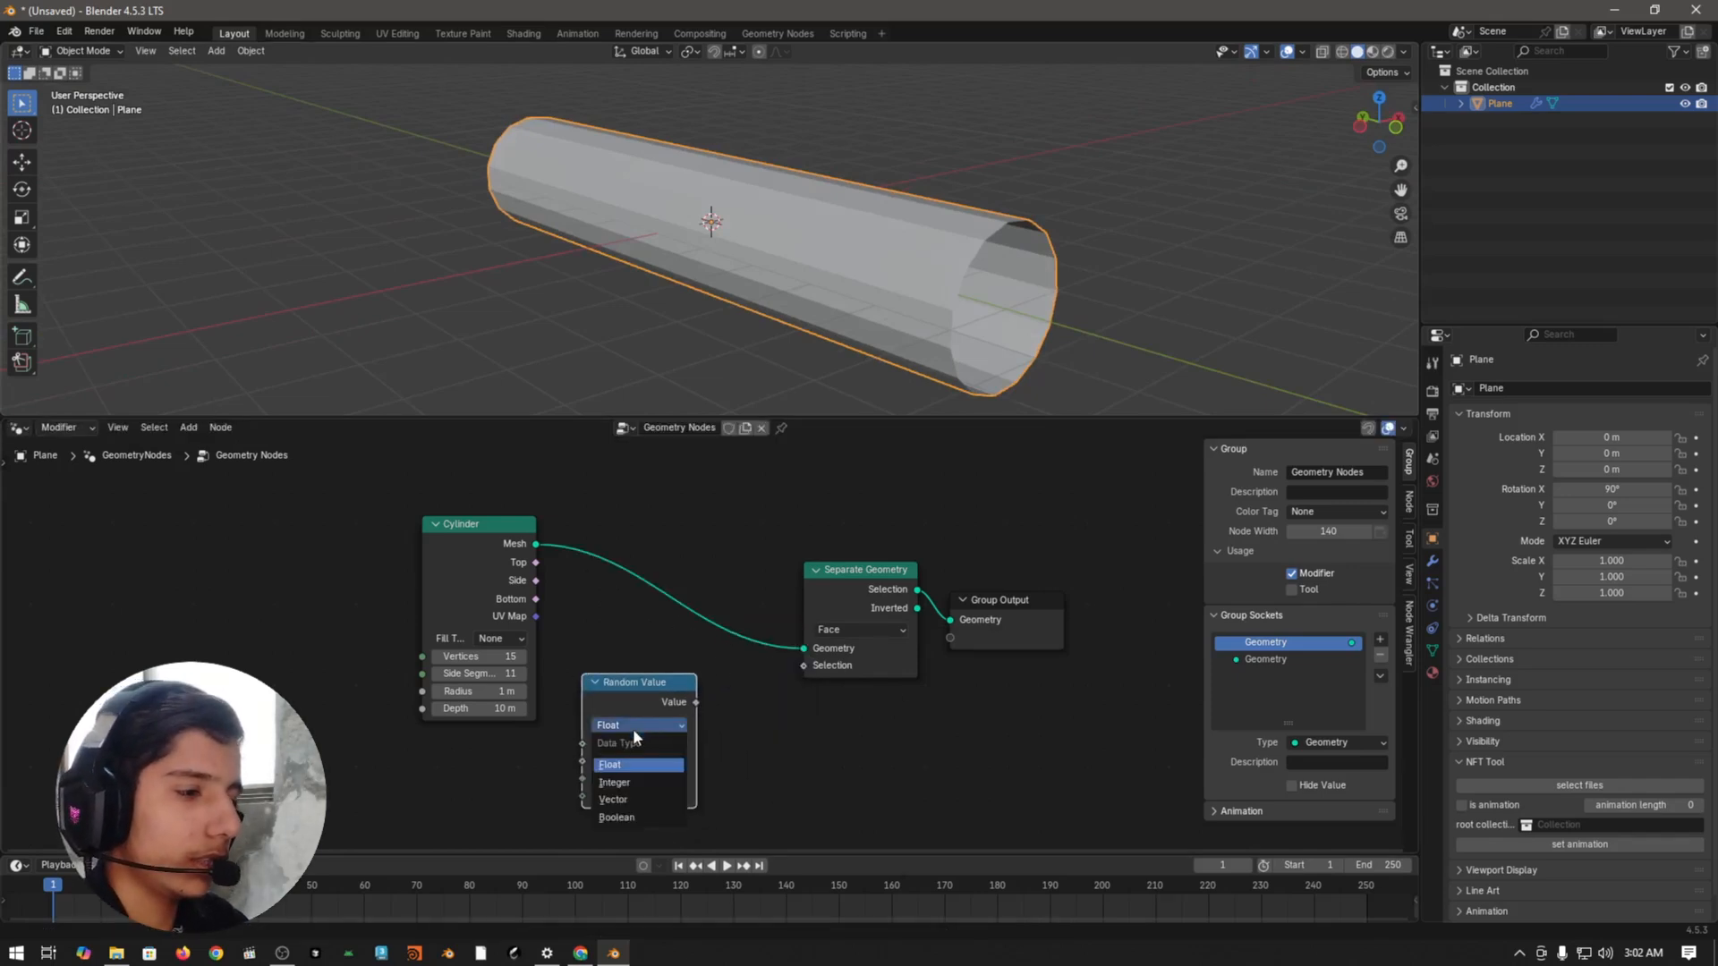
click(650, 818)
drag(695, 702, 751, 577)
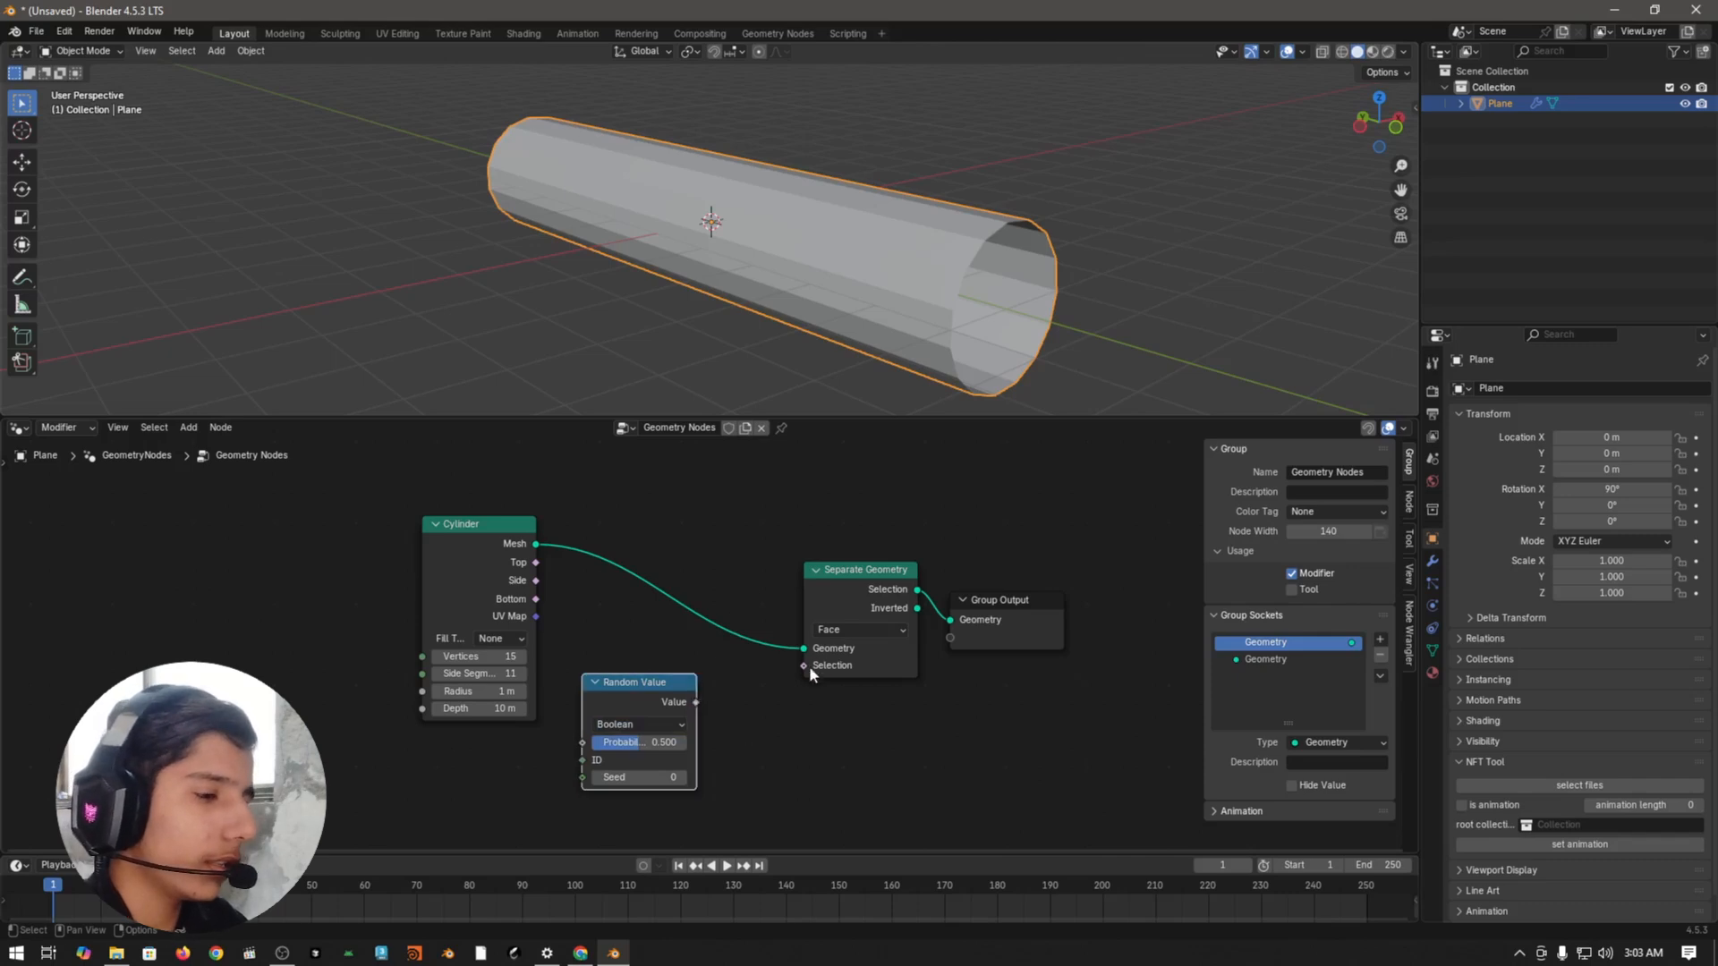
drag(690, 701, 803, 666)
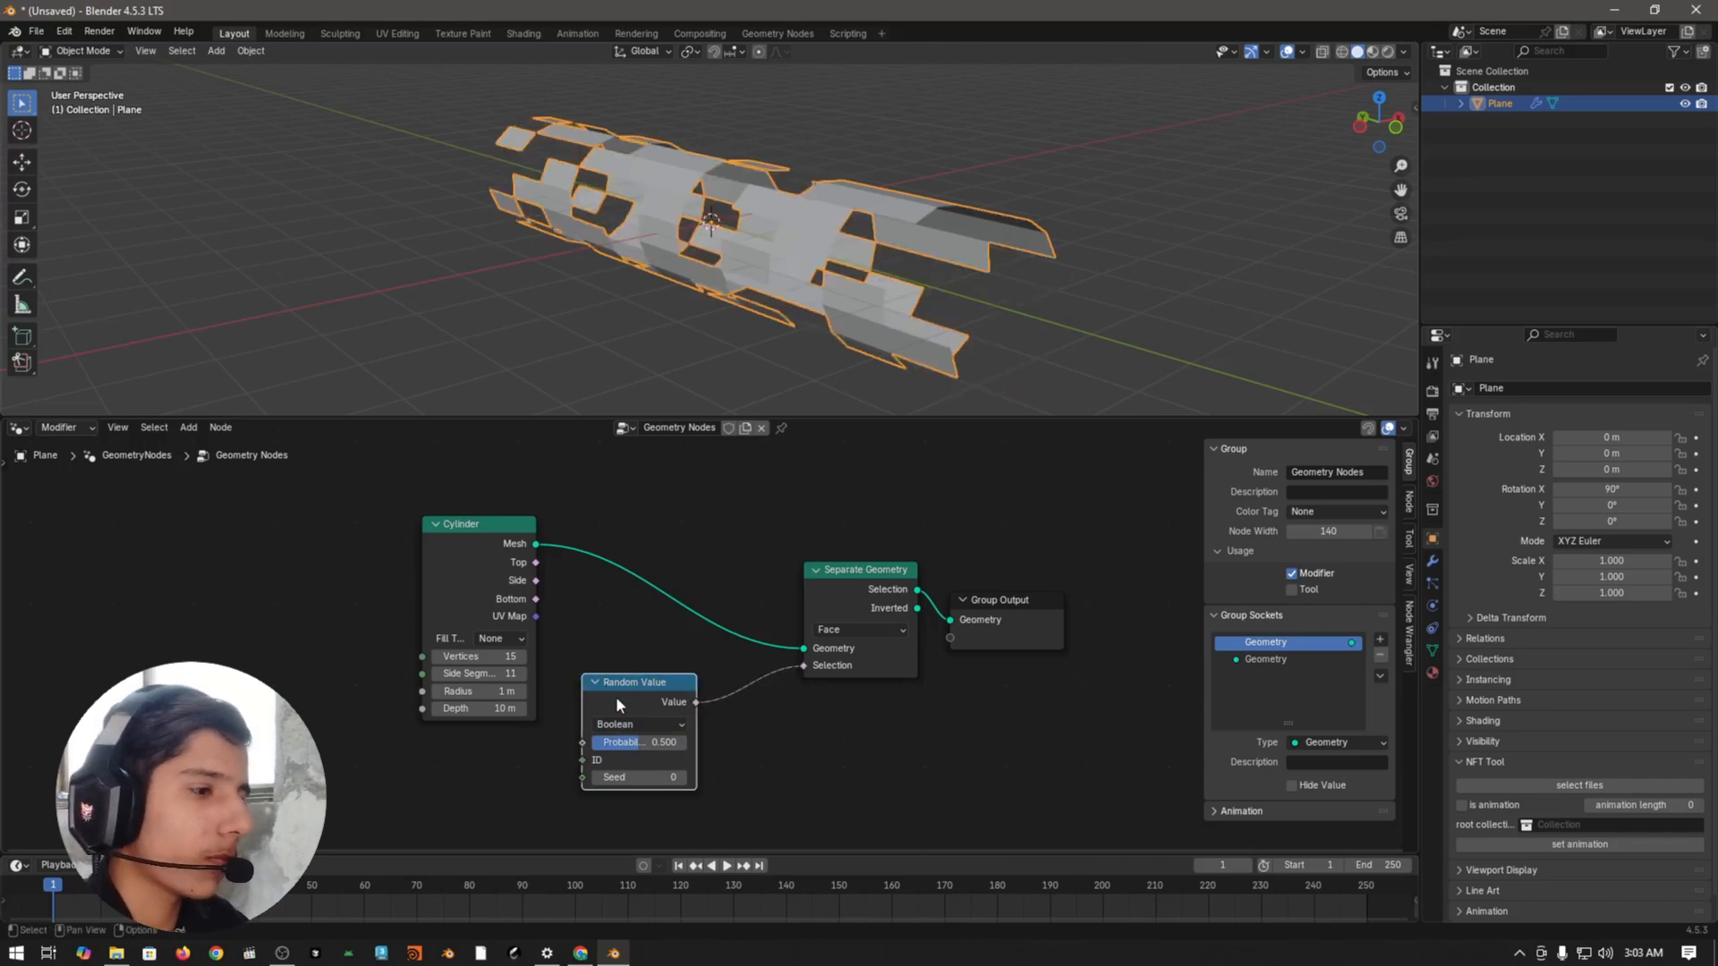
Step: Move the Random Value node closer to the Separate Geometry node and inspect the randomly separated faces of the cylinder
drag(616, 696, 686, 689)
middle_drag(1000, 310, 824, 365)
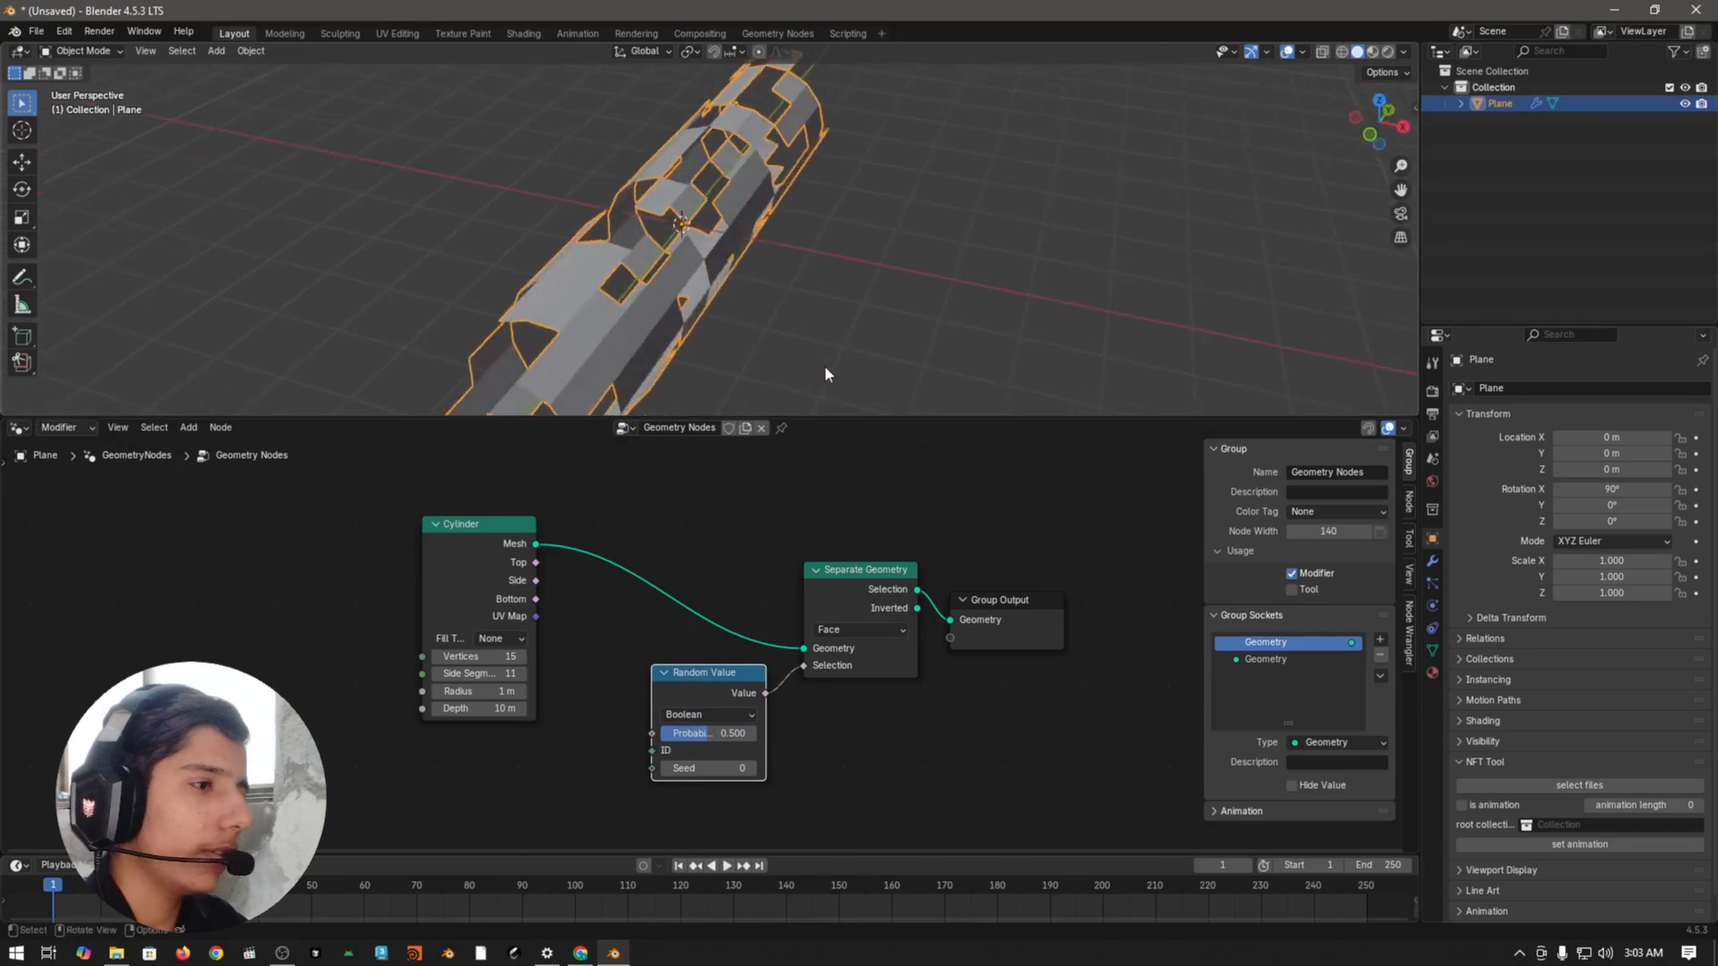
scroll(824, 366, up, 4)
middle_drag(541, 261, 712, 247)
middle_drag(887, 690, 744, 705)
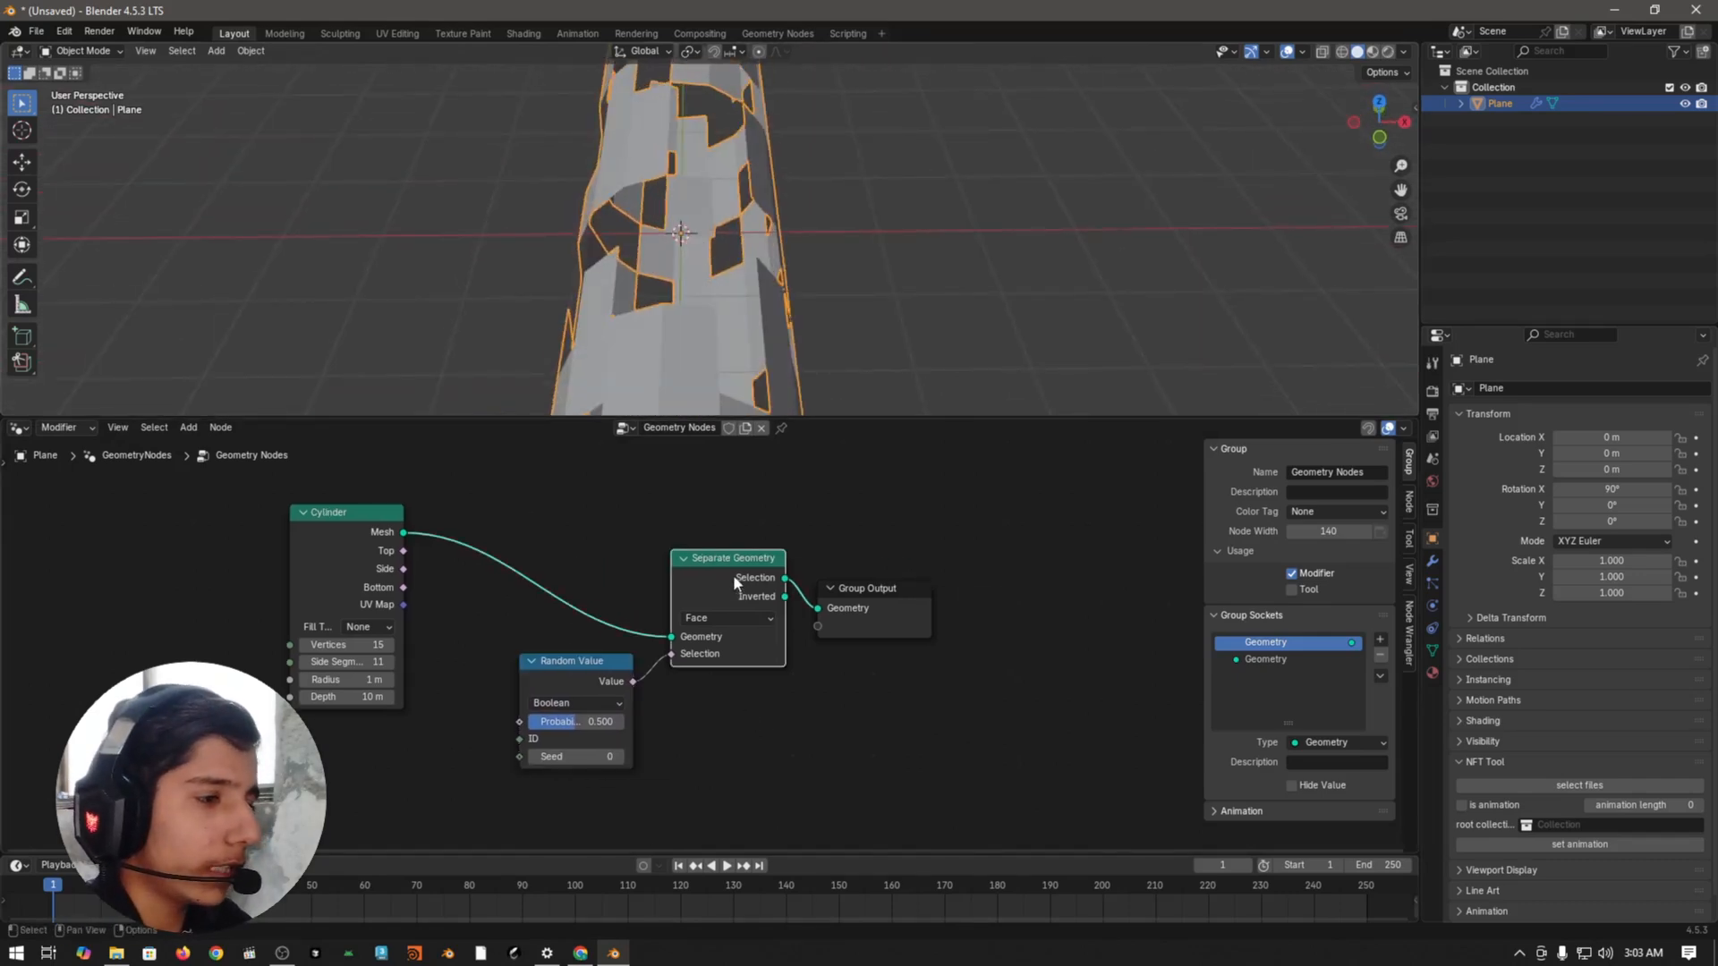
mouse_move(730, 575)
mouse_down()
mouse_move(748, 528)
mouse_move(680, 528)
mouse_move(730, 528)
mouse_move(734, 579)
mouse_up()
mouse_move(644, 195)
middle_down()
mouse_move(680, 240)
mouse_move(626, 192)
middle_up()
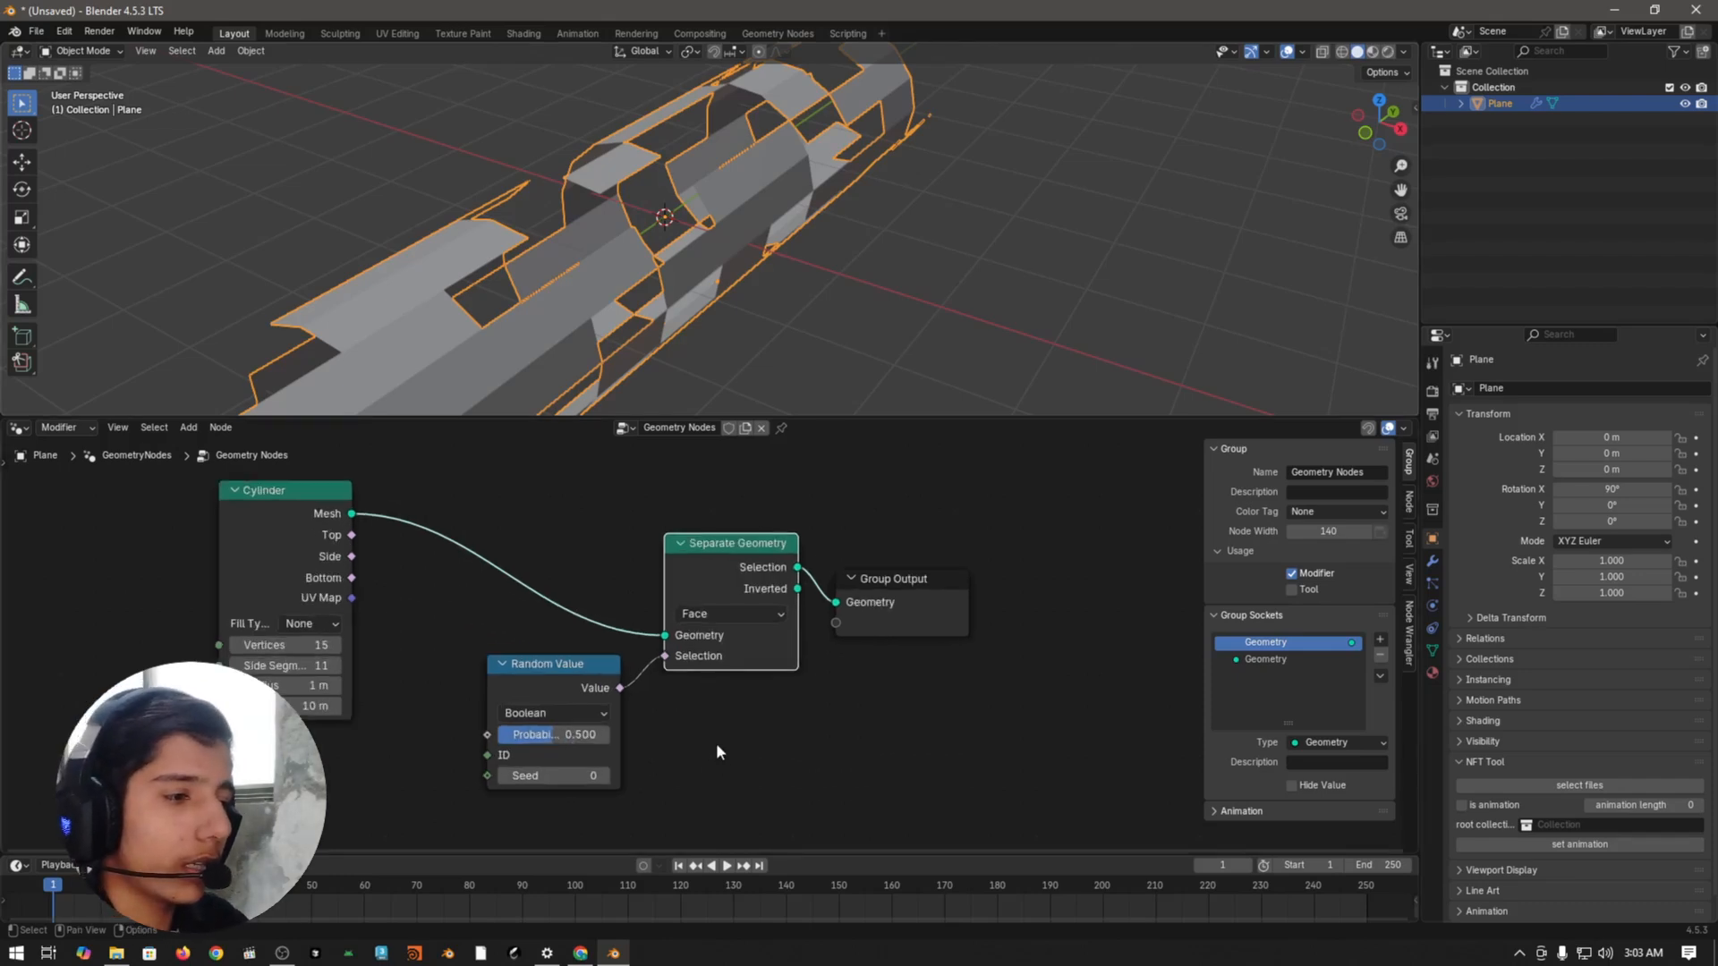
Step: Set the Random Value node's probability to about 0.632
scroll(716, 742, up, 3)
middle_drag(869, 271, 742, 263)
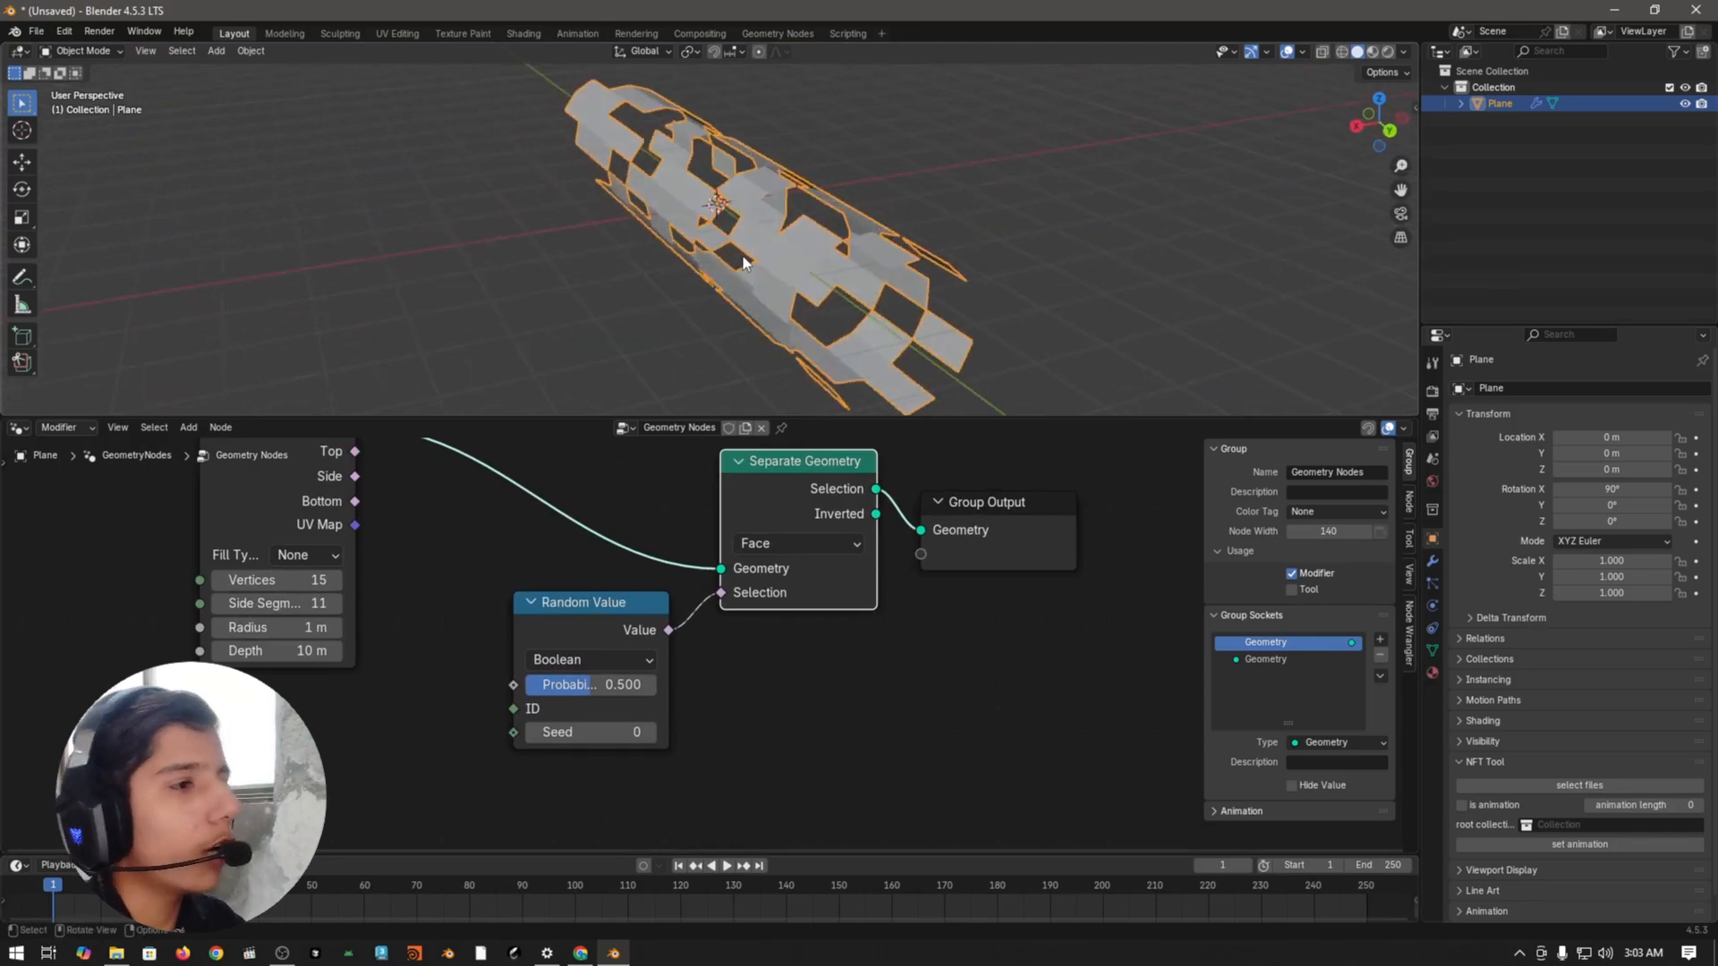
scroll(687, 689, up, 1)
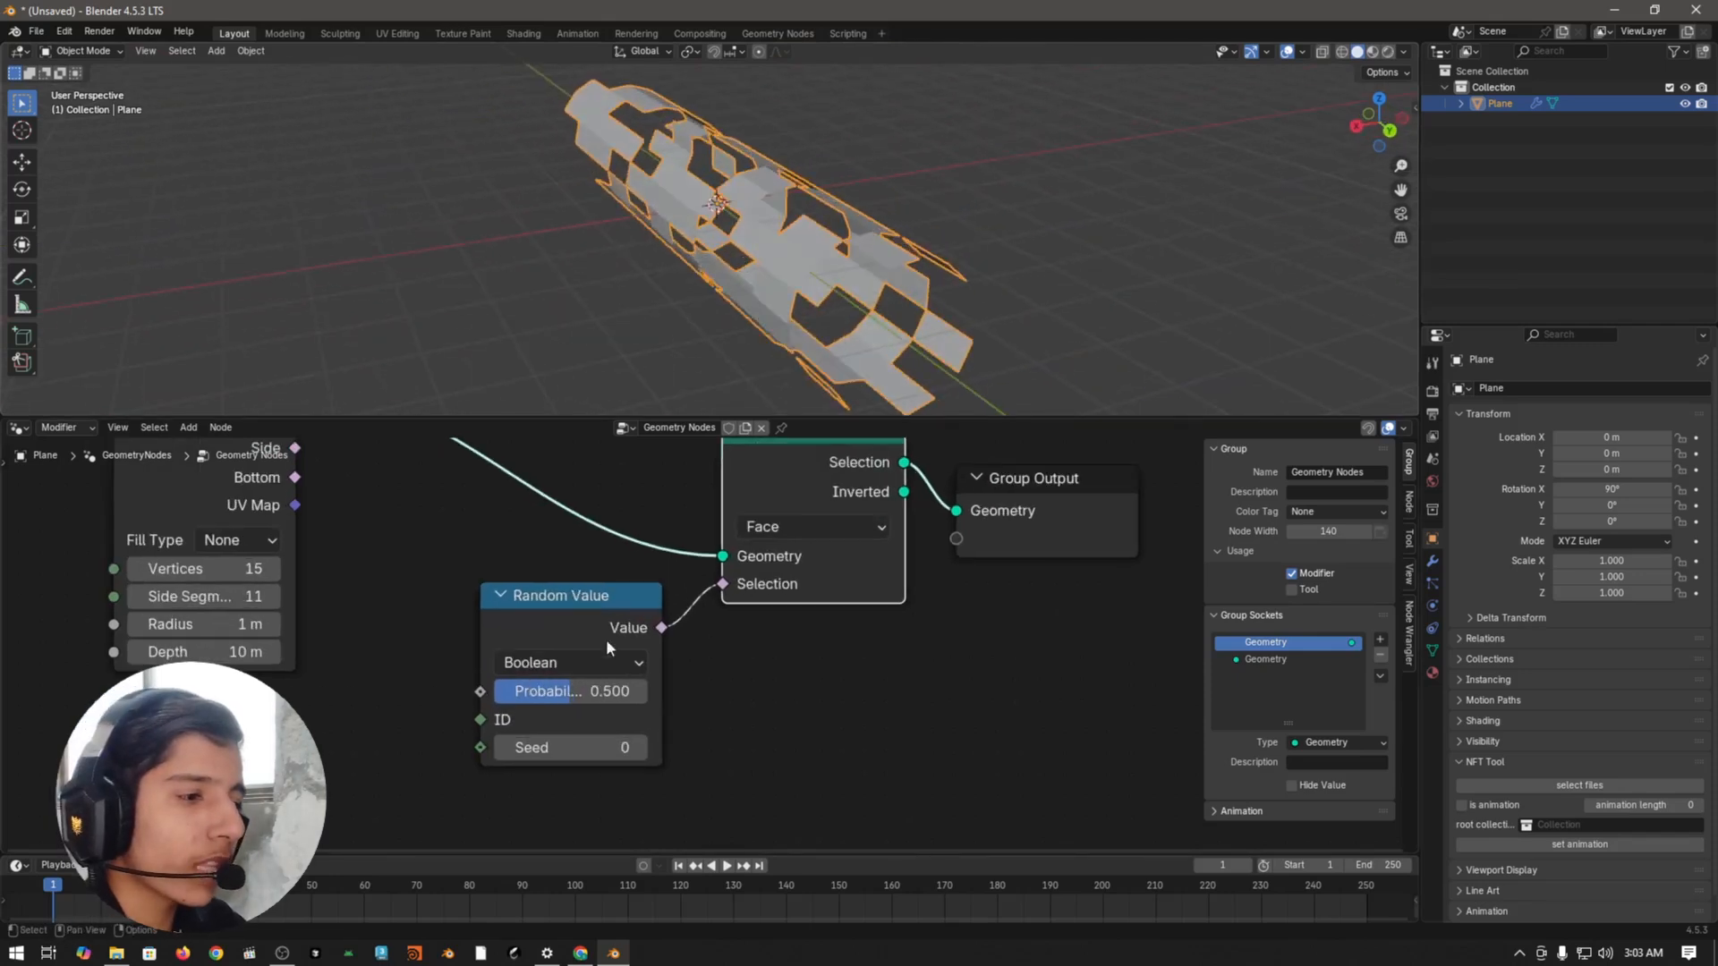
mouse_move(583, 695)
mouse_down()
mouse_move(643, 694)
mouse_move(538, 695)
mouse_move(645, 695)
mouse_move(560, 694)
mouse_move(593, 694)
mouse_up()
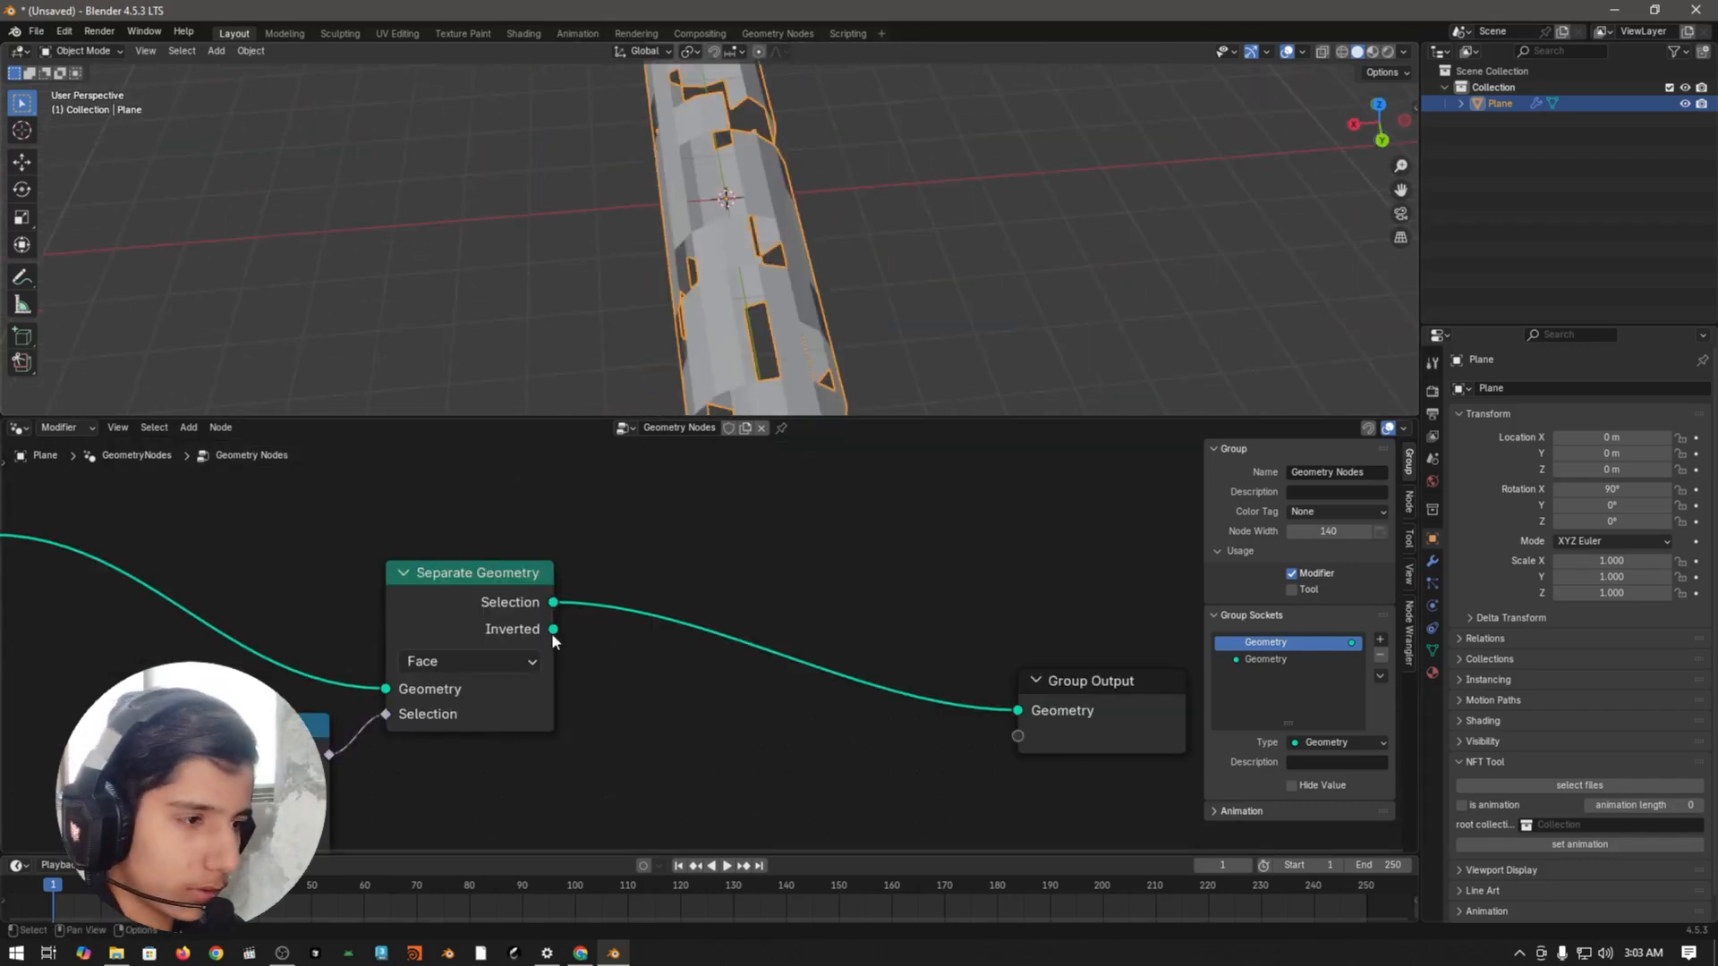
click(547, 633)
drag(614, 653, 767, 715)
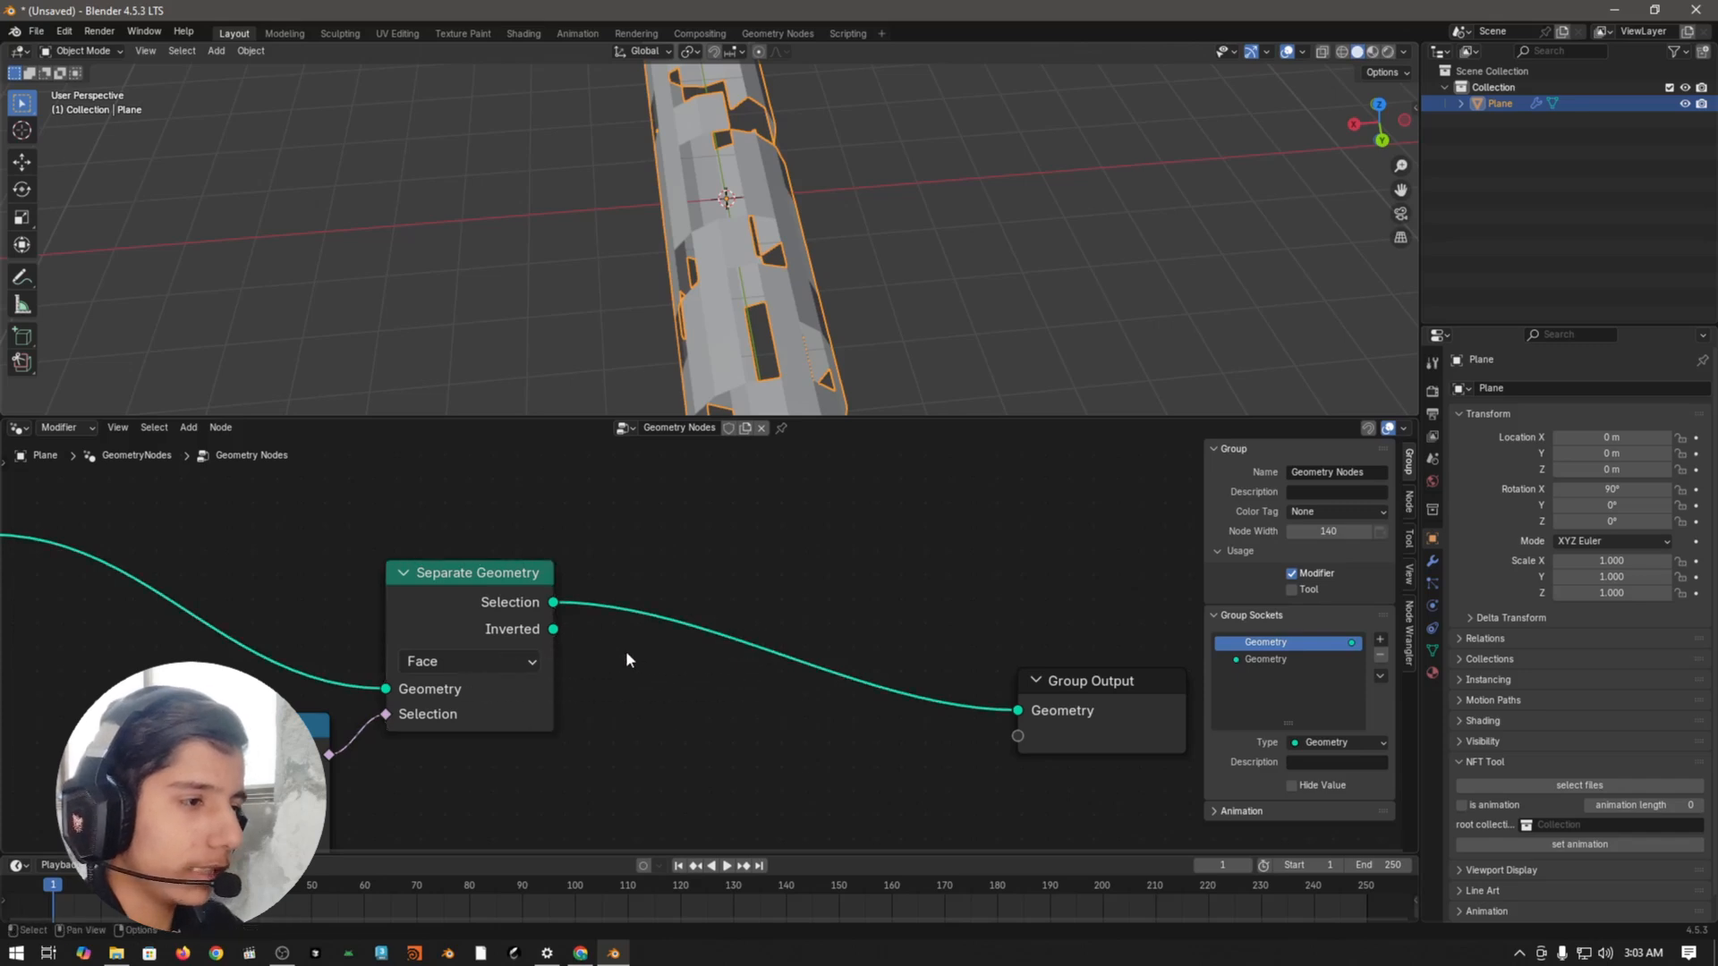
middle_drag(797, 625, 788, 622)
middle_drag(819, 277, 926, 231)
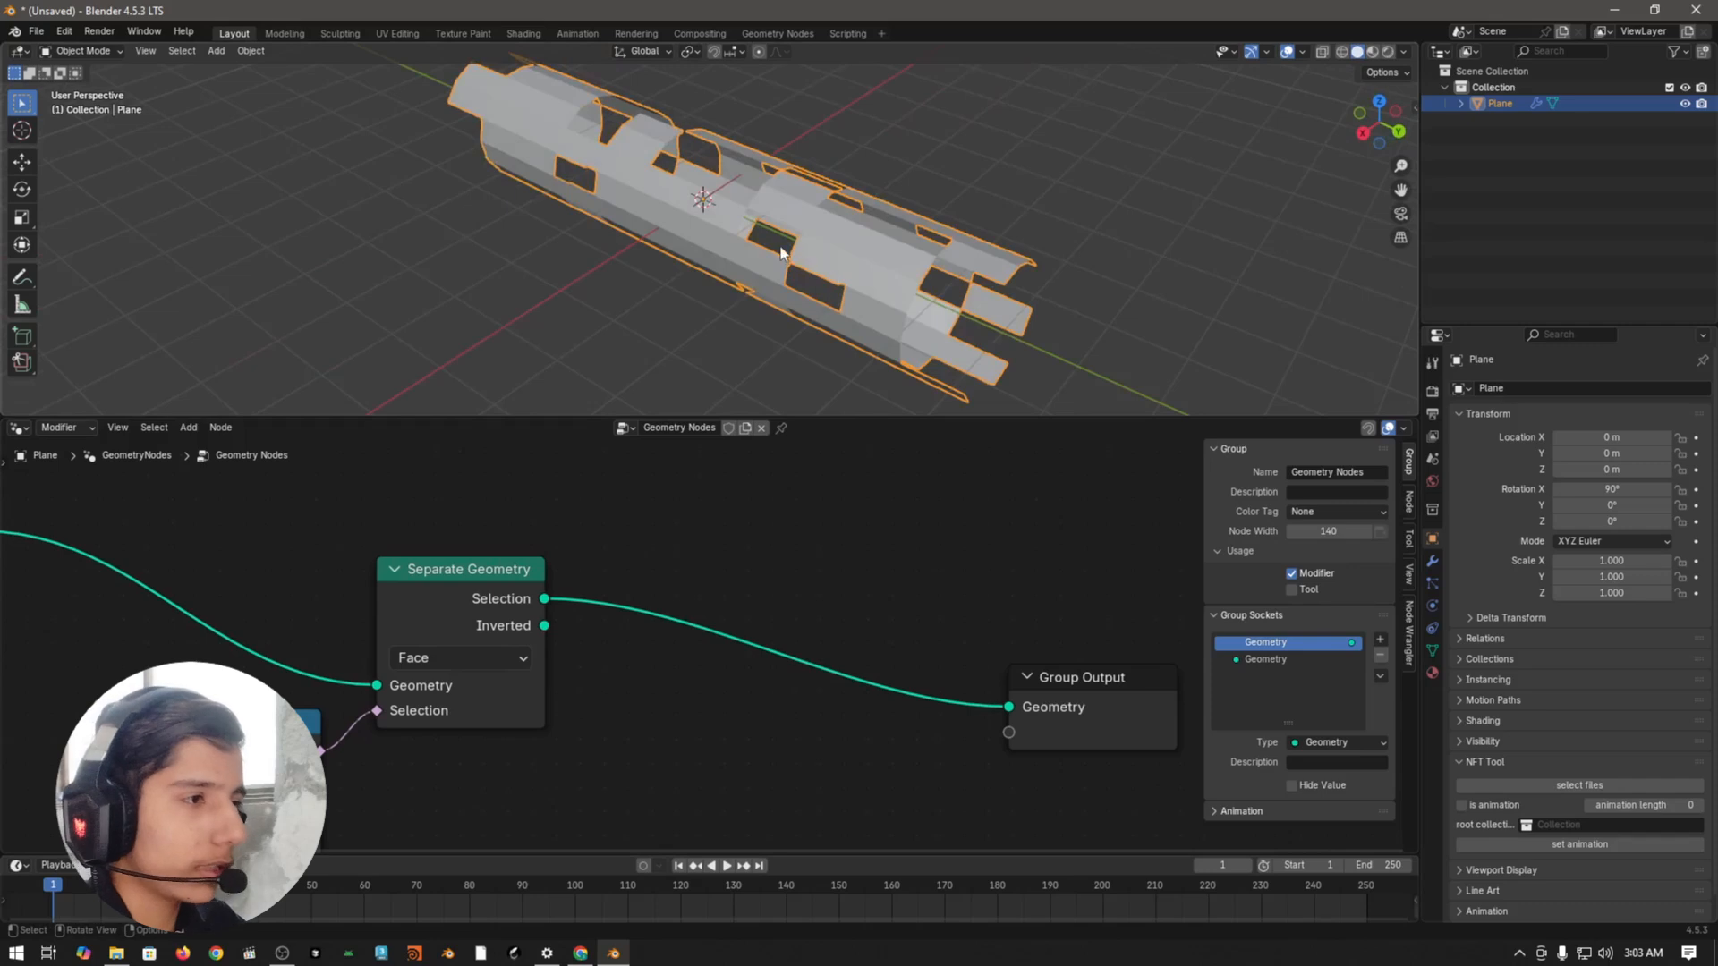
middle_drag(780, 254, 702, 274)
middle_drag(840, 224, 807, 250)
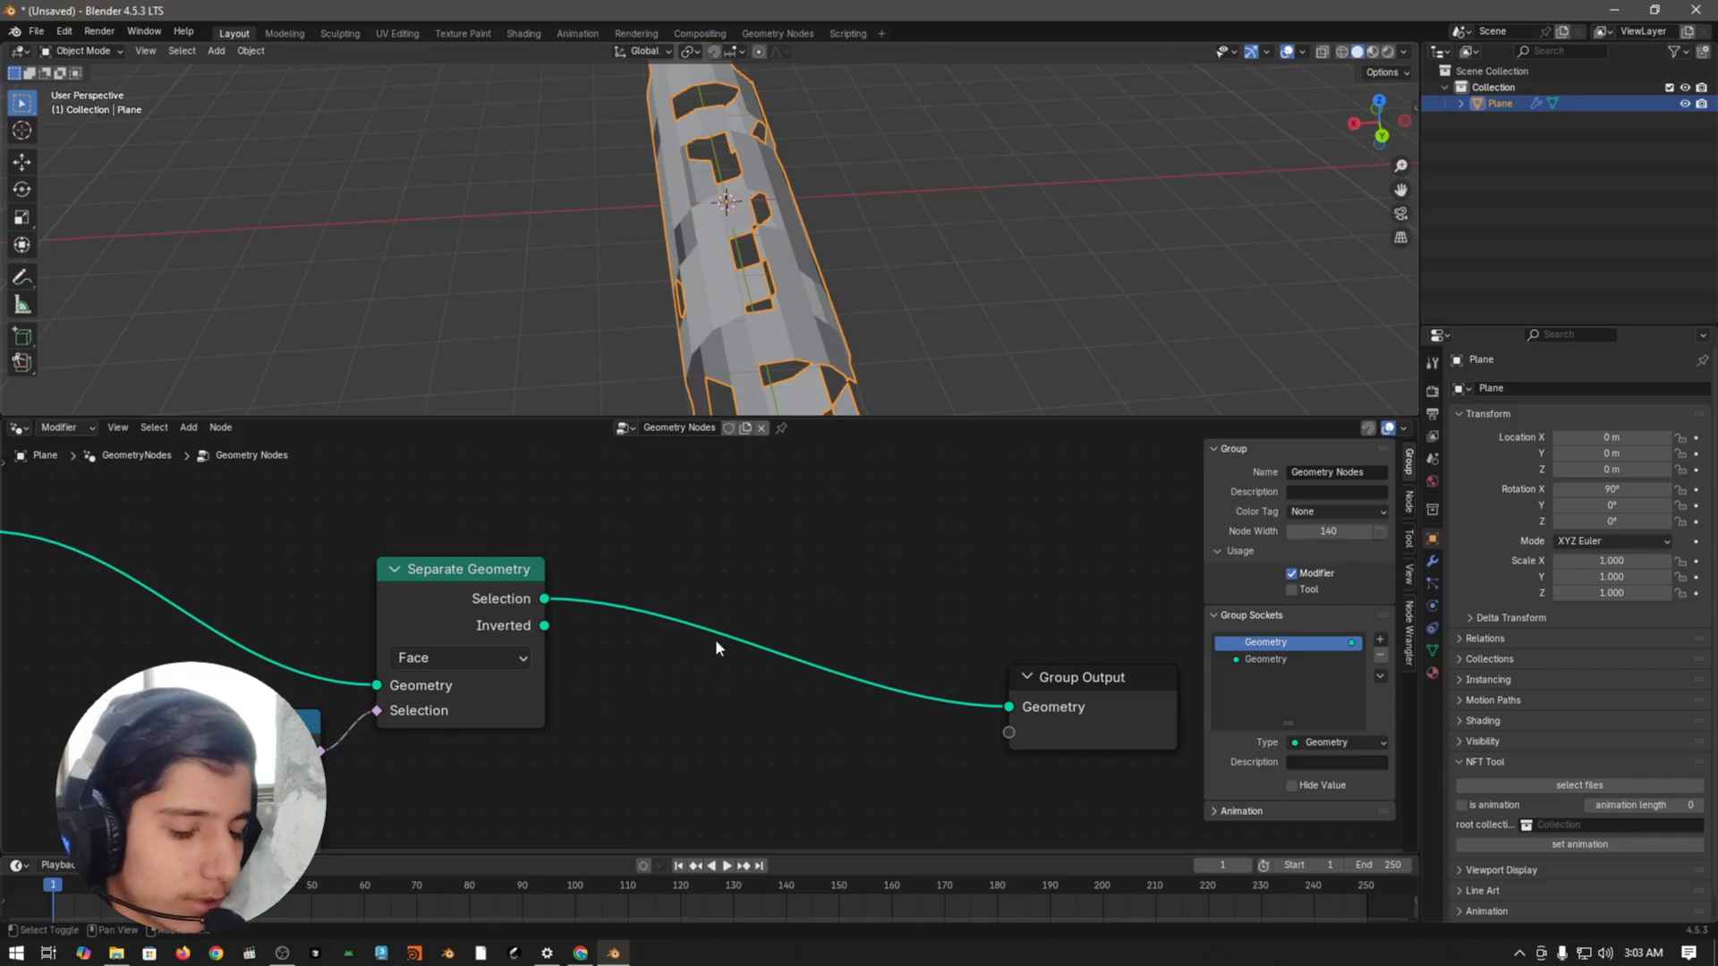
Step: Insert a Join Geometry node before Group Output and also connect Separate Geometry's Inverted output to its Geometry input
key(shift+a)
text(jo)
key(Return)
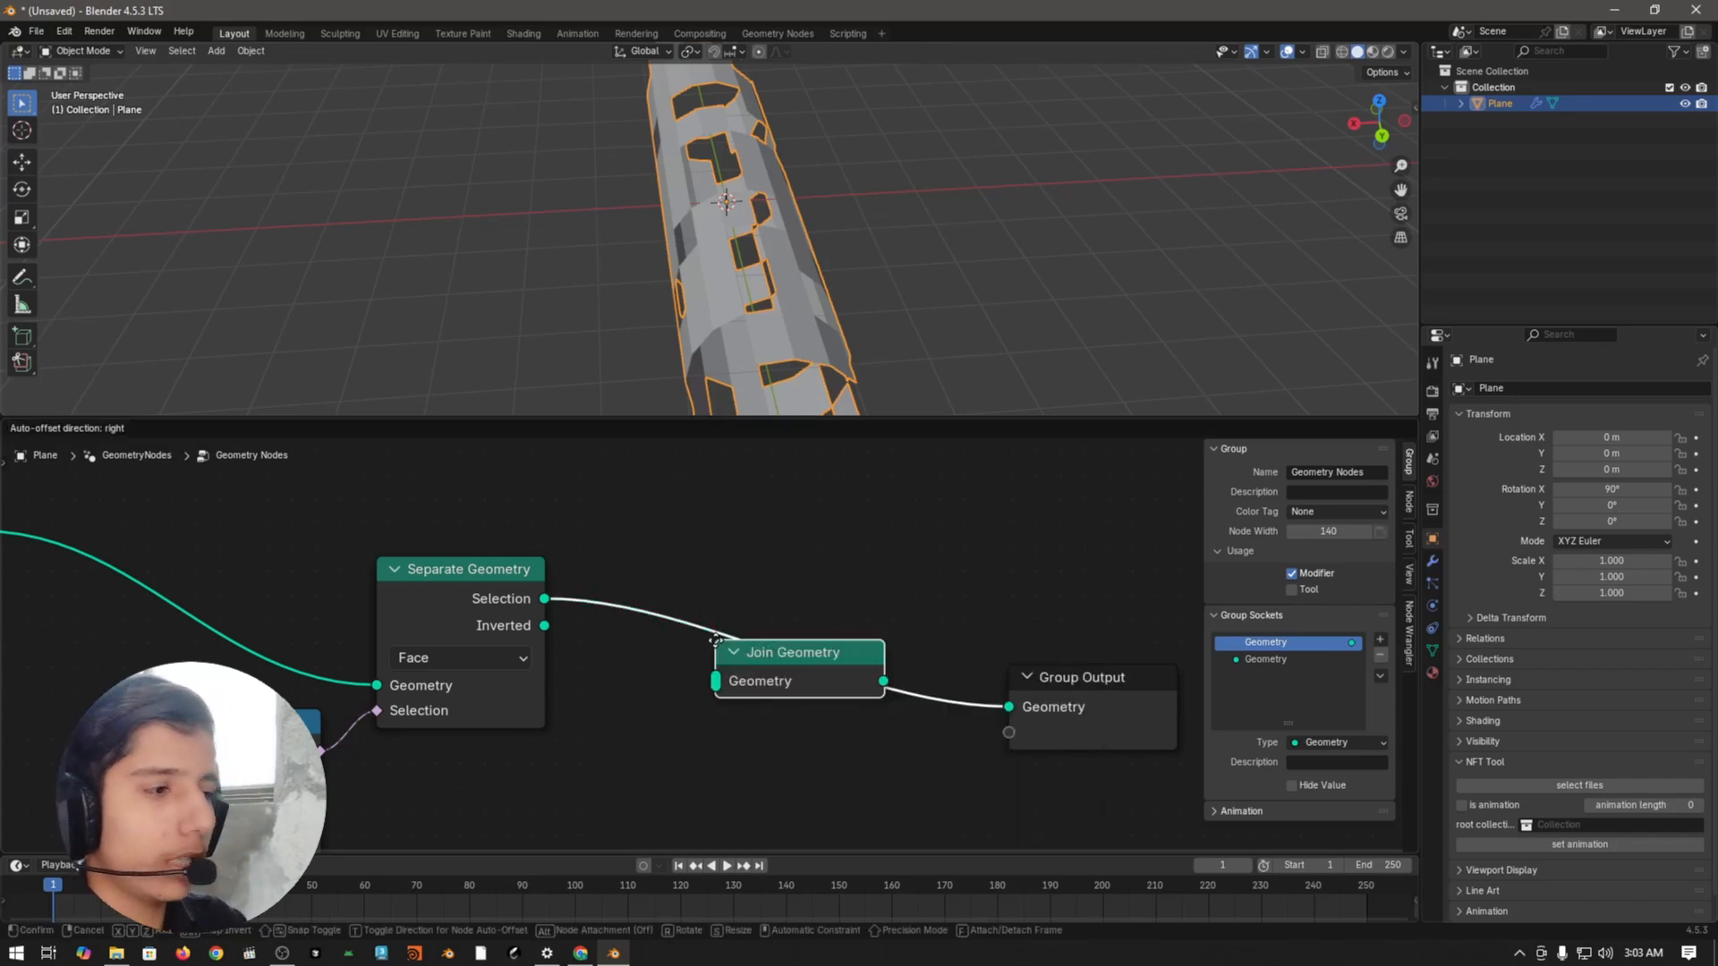
click(706, 621)
click(542, 635)
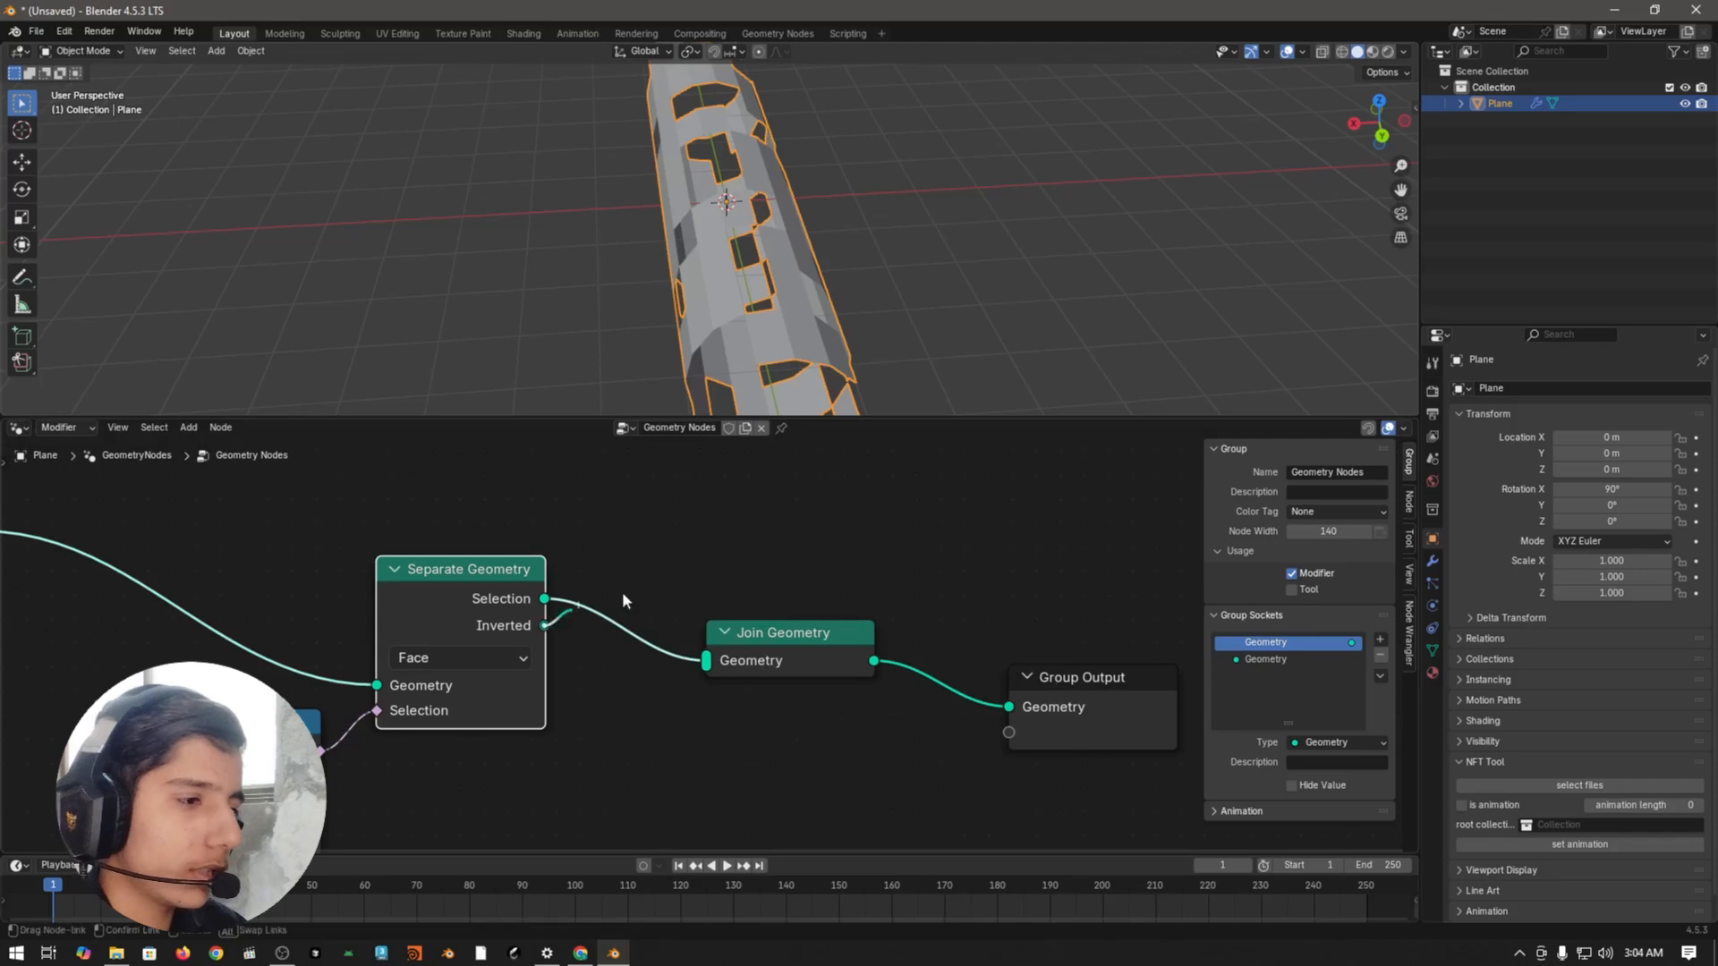
drag(544, 625, 706, 660)
click(758, 746)
middle_drag(887, 251, 951, 254)
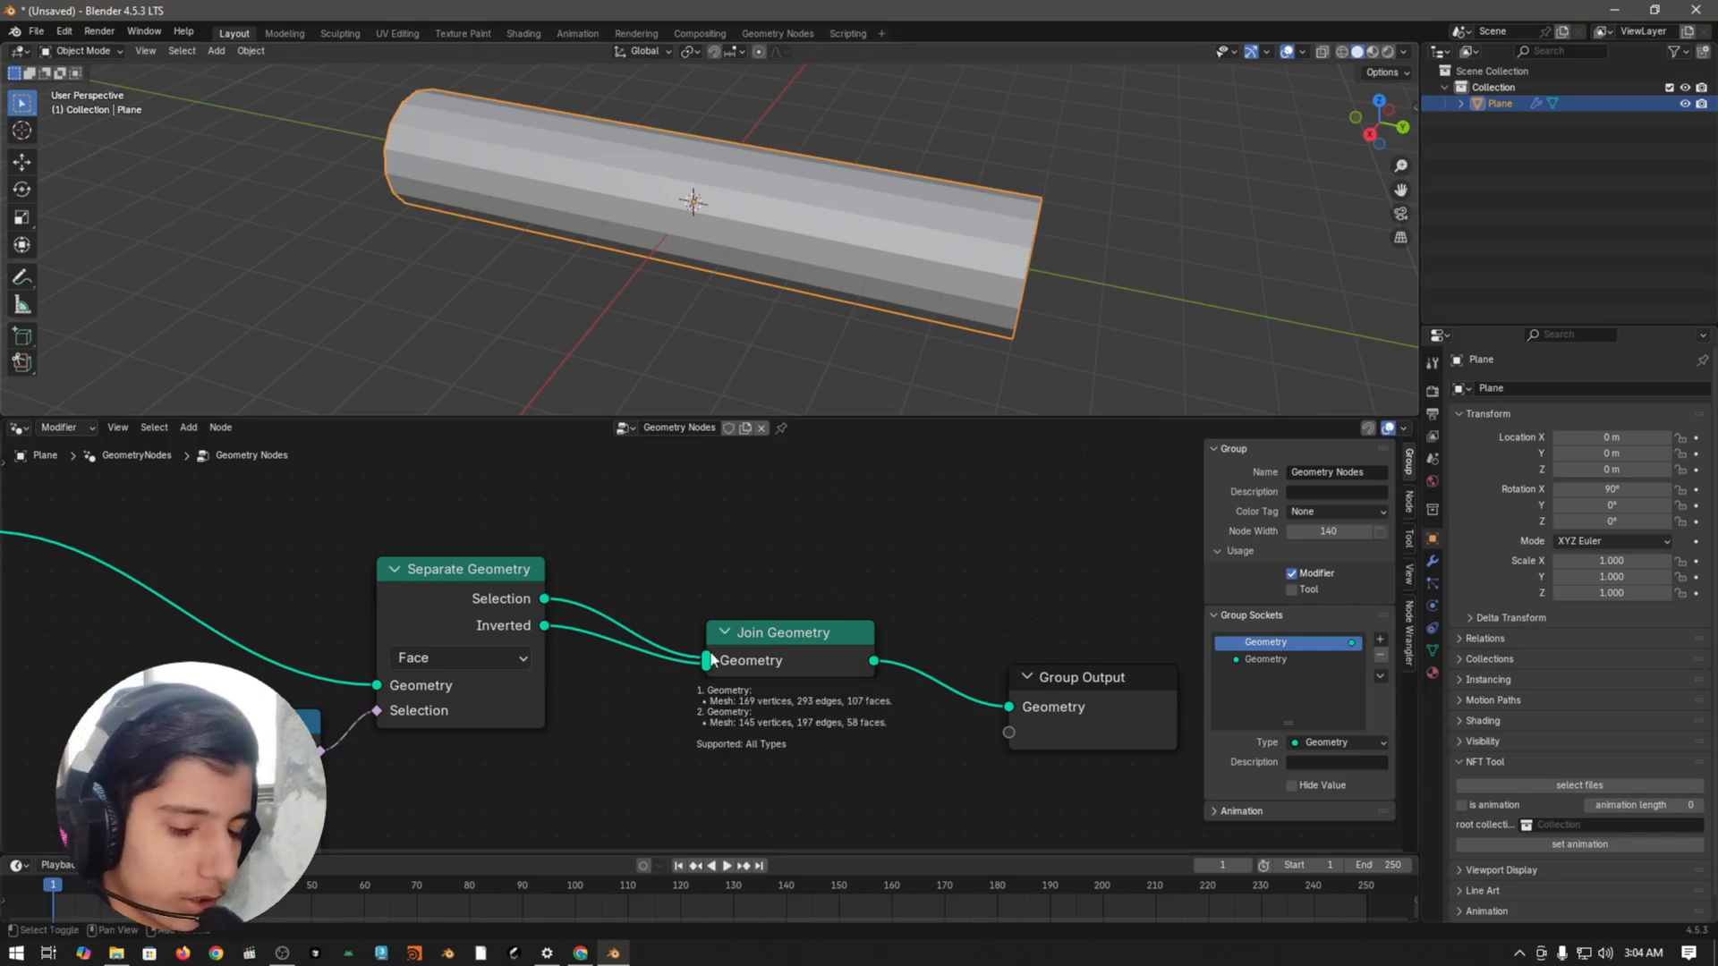
Step: Insert a Subdivide Mesh node between Separate Geometry's Inverted output and Join Geometry, and set its level to 3
key(shift+a)
text(subd)
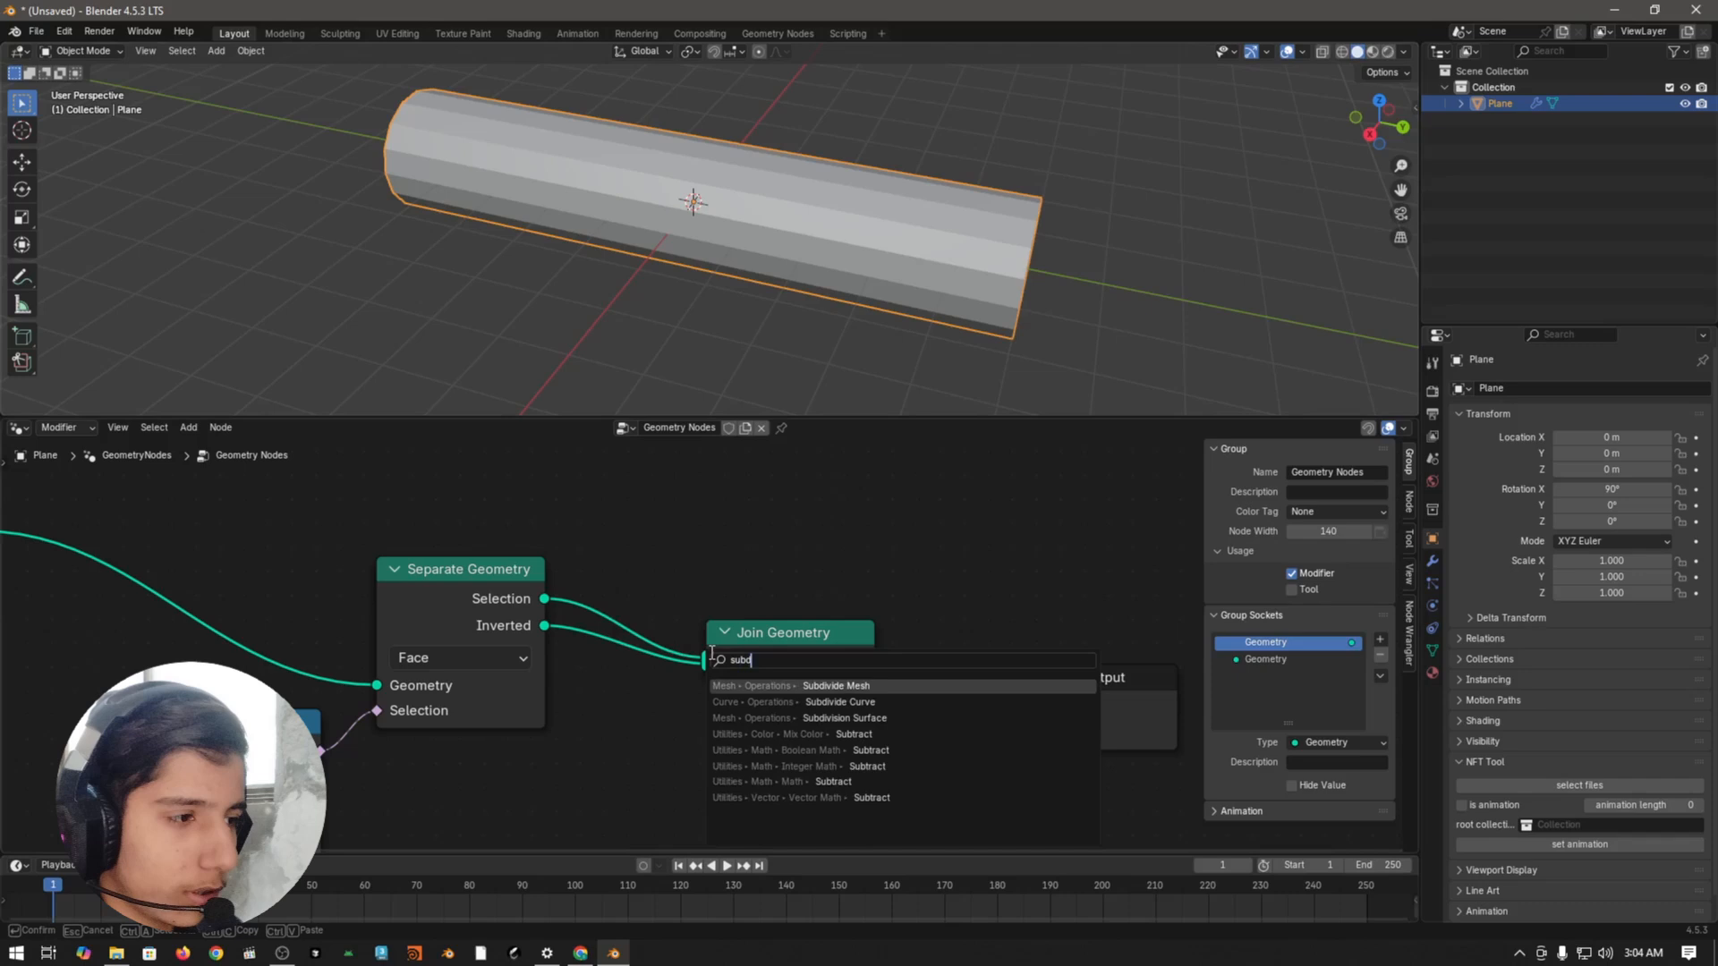
key(Return)
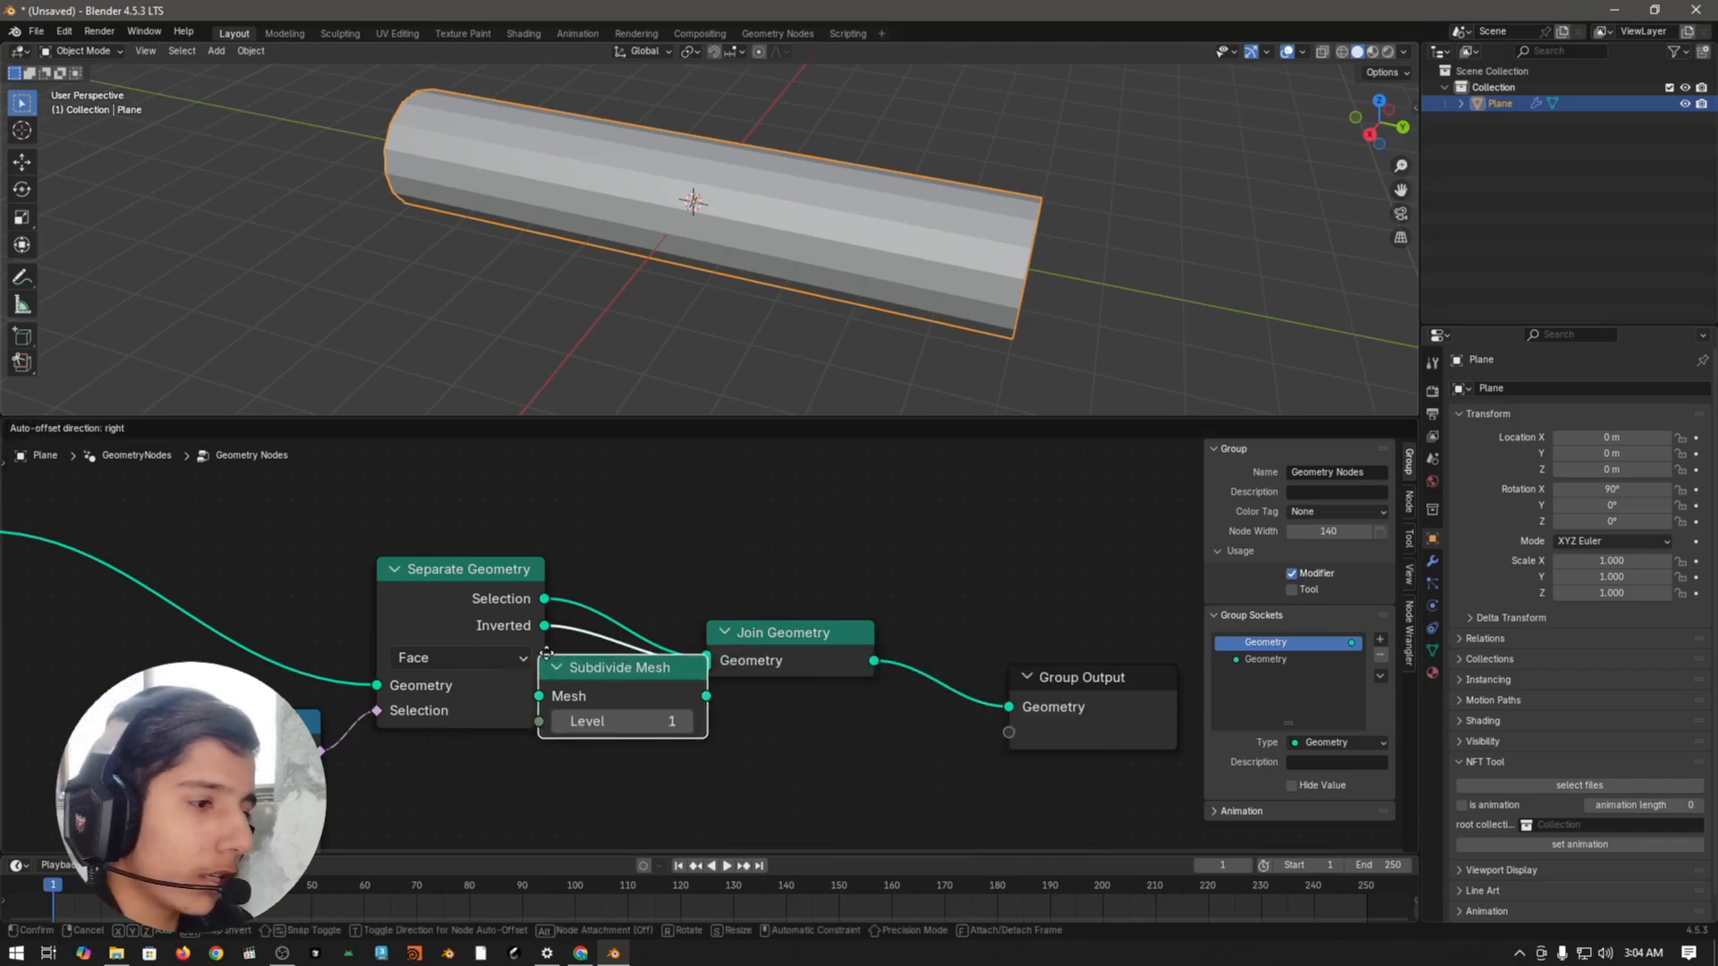
click(593, 637)
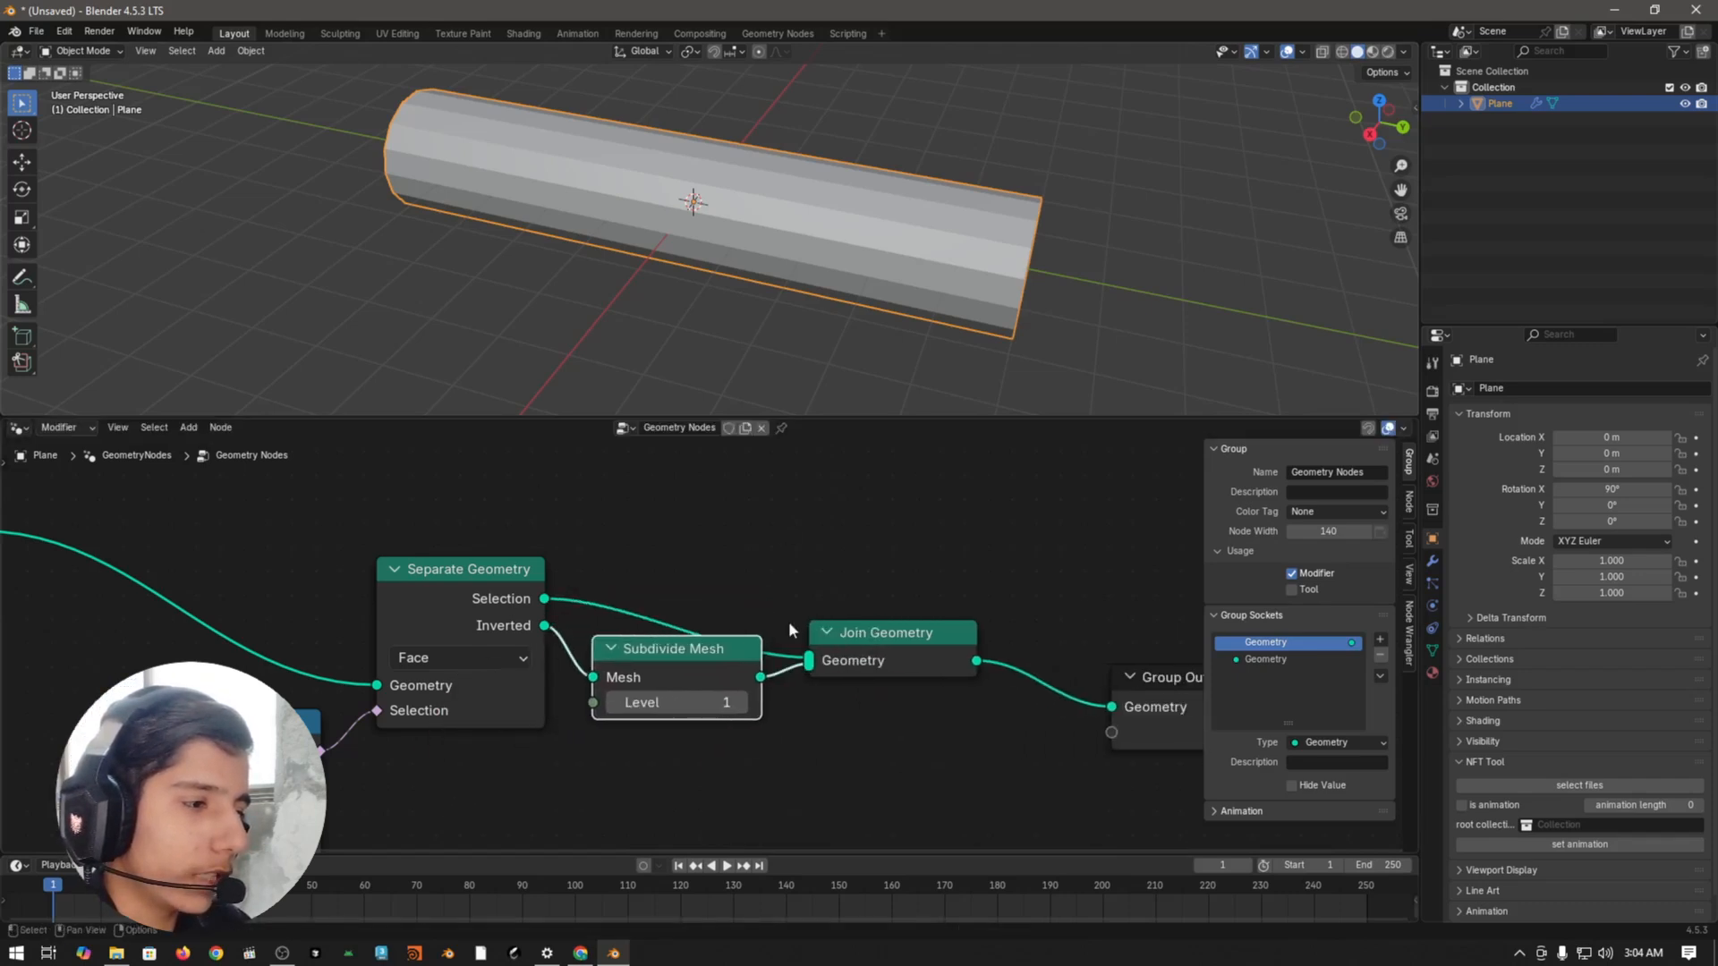
drag(721, 660, 713, 695)
click(731, 738)
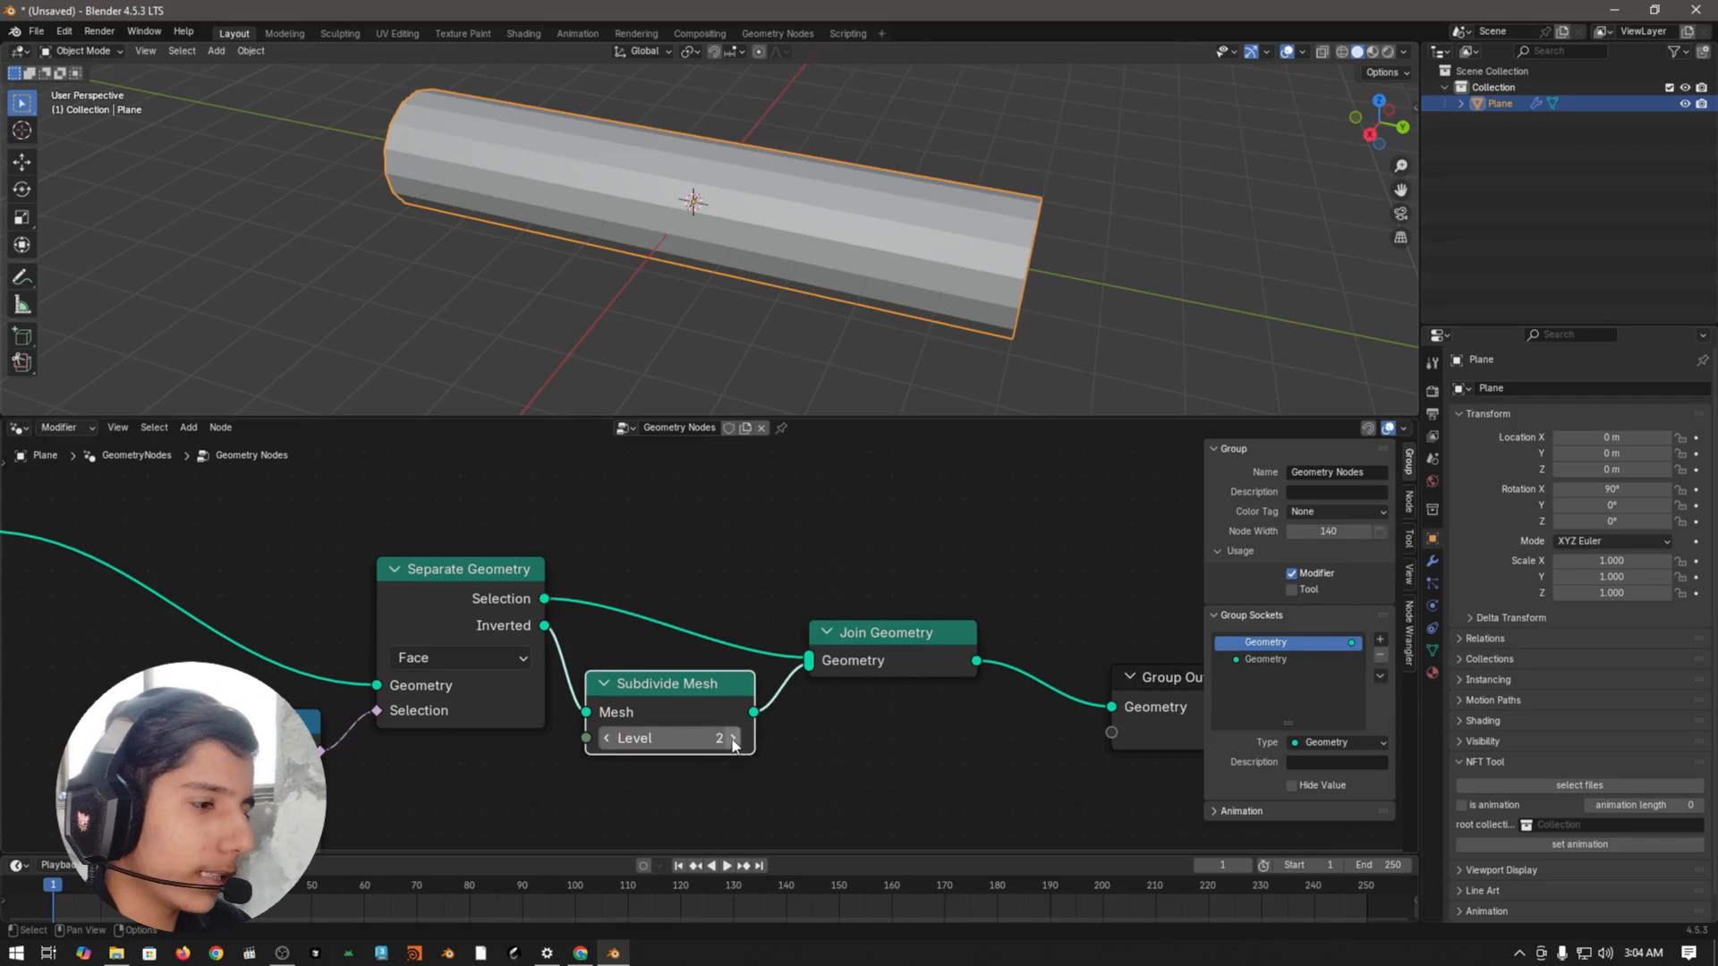
click(731, 738)
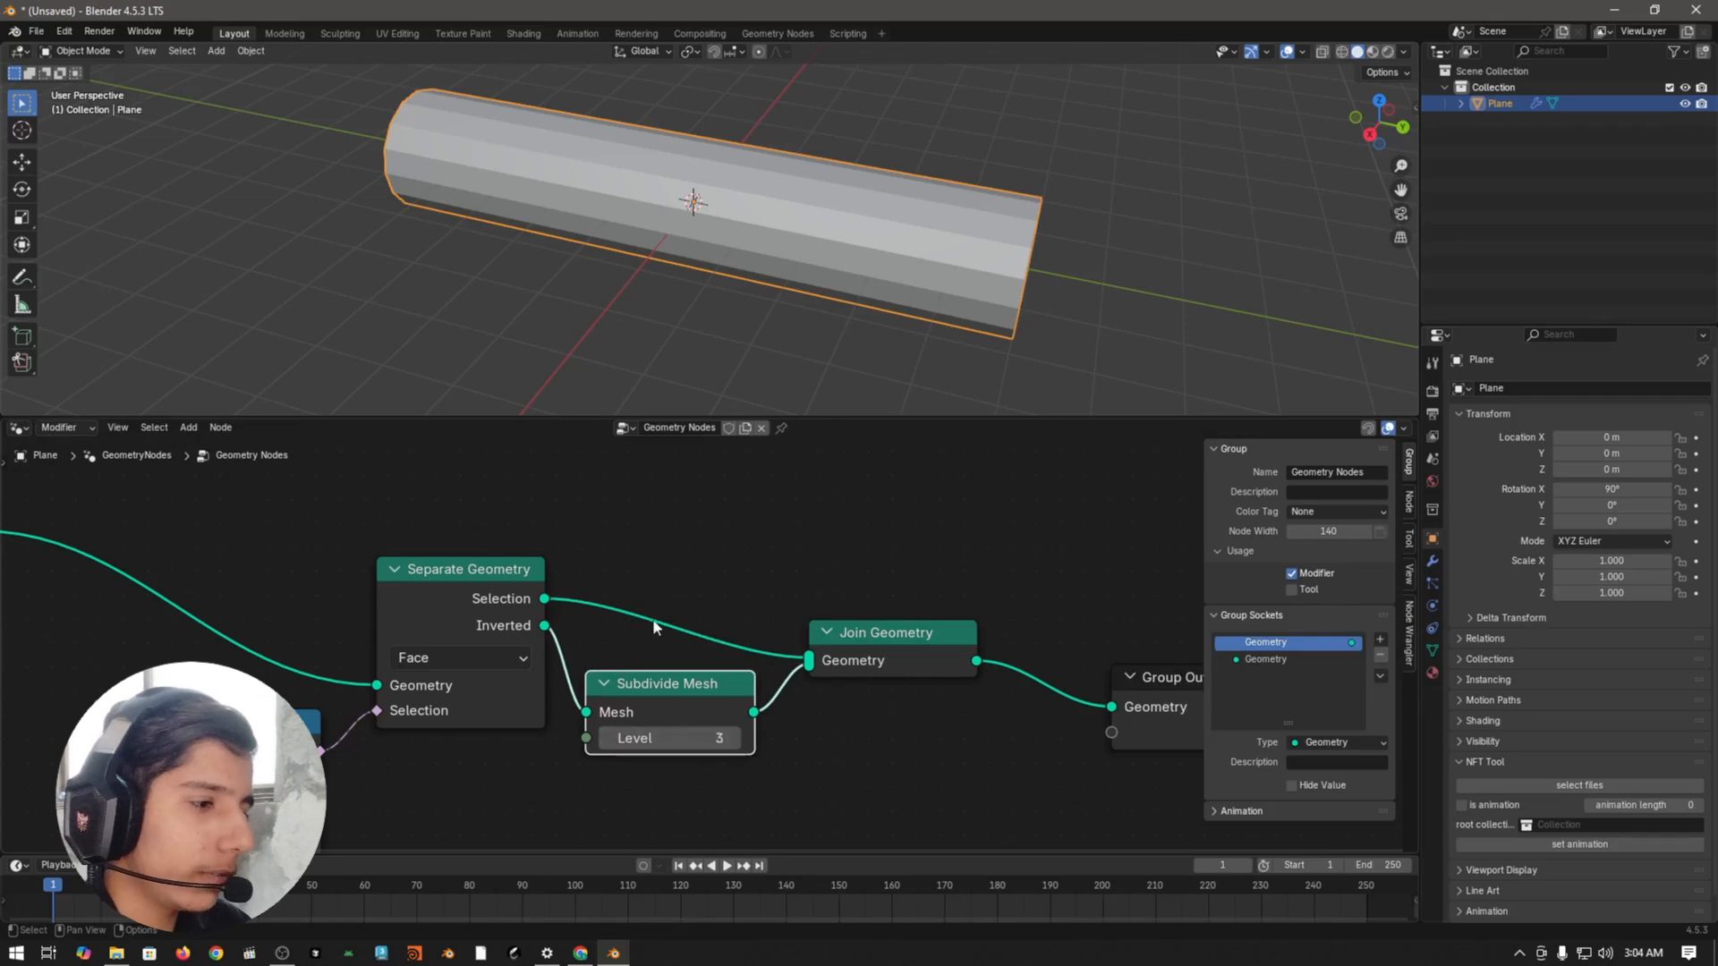
Step: Enlarge the 3D viewport and hide the node editor's sidebar
click(904, 627)
drag(1126, 416, 1109, 586)
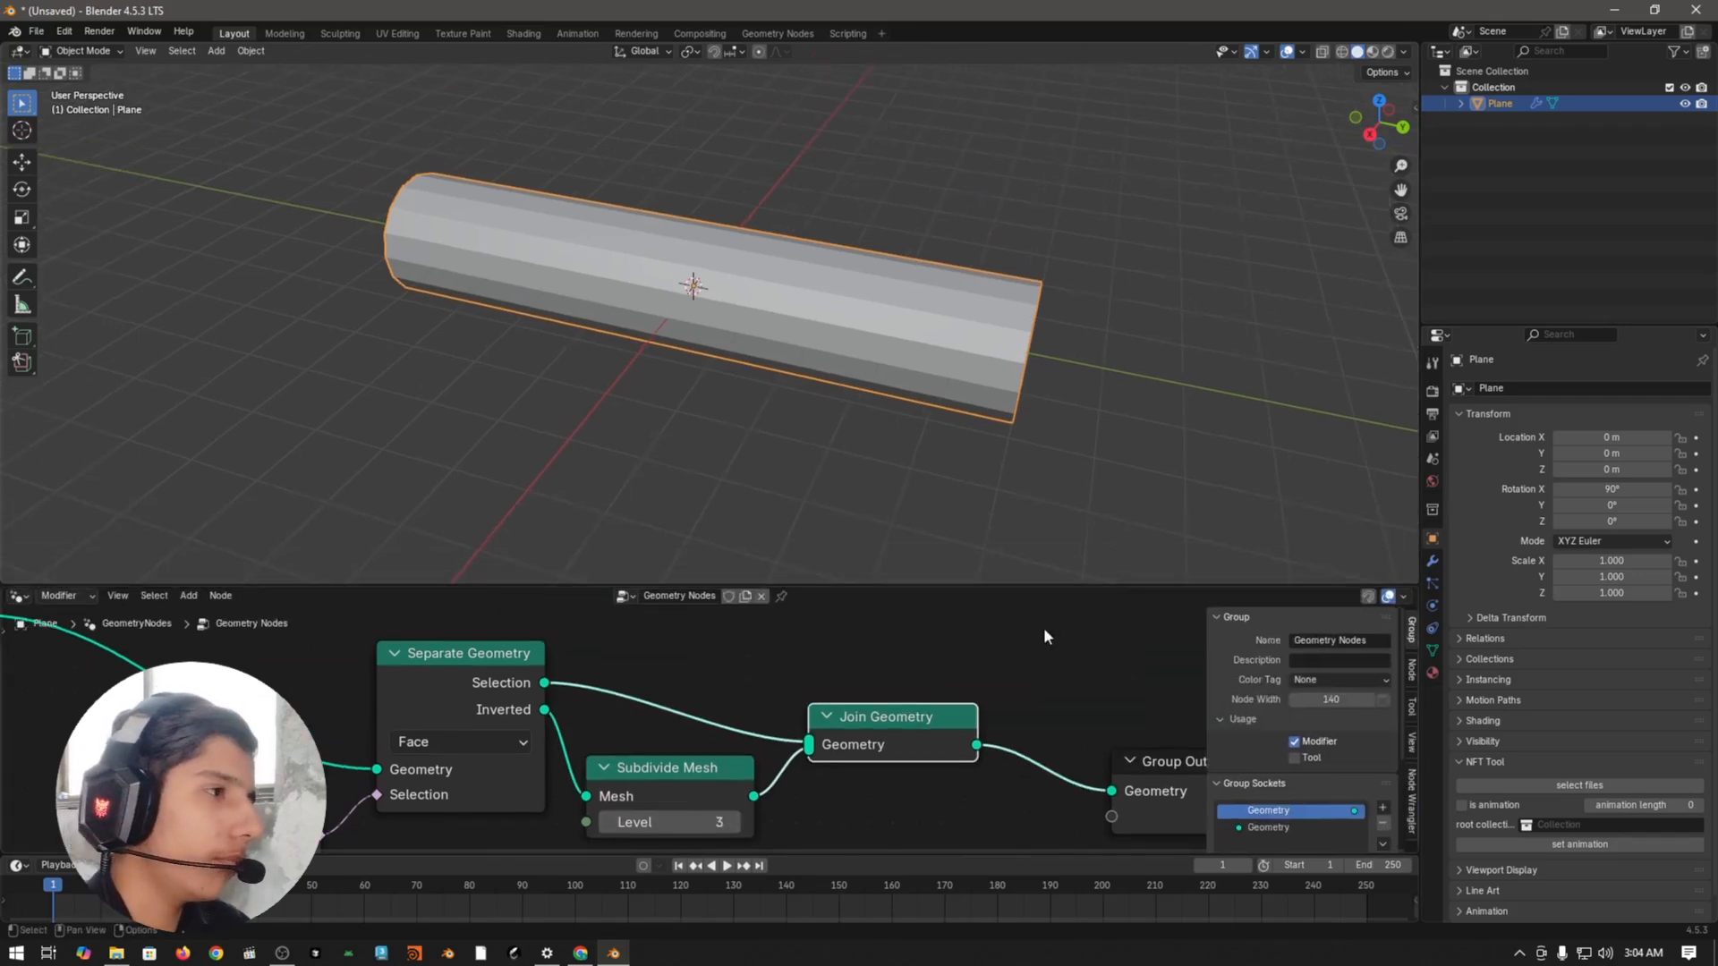
key(n)
Step: Display the cylinder in wireframe and examine the randomly subdivided face patches from several angles
click(1341, 51)
middle_drag(1030, 361, 998, 376)
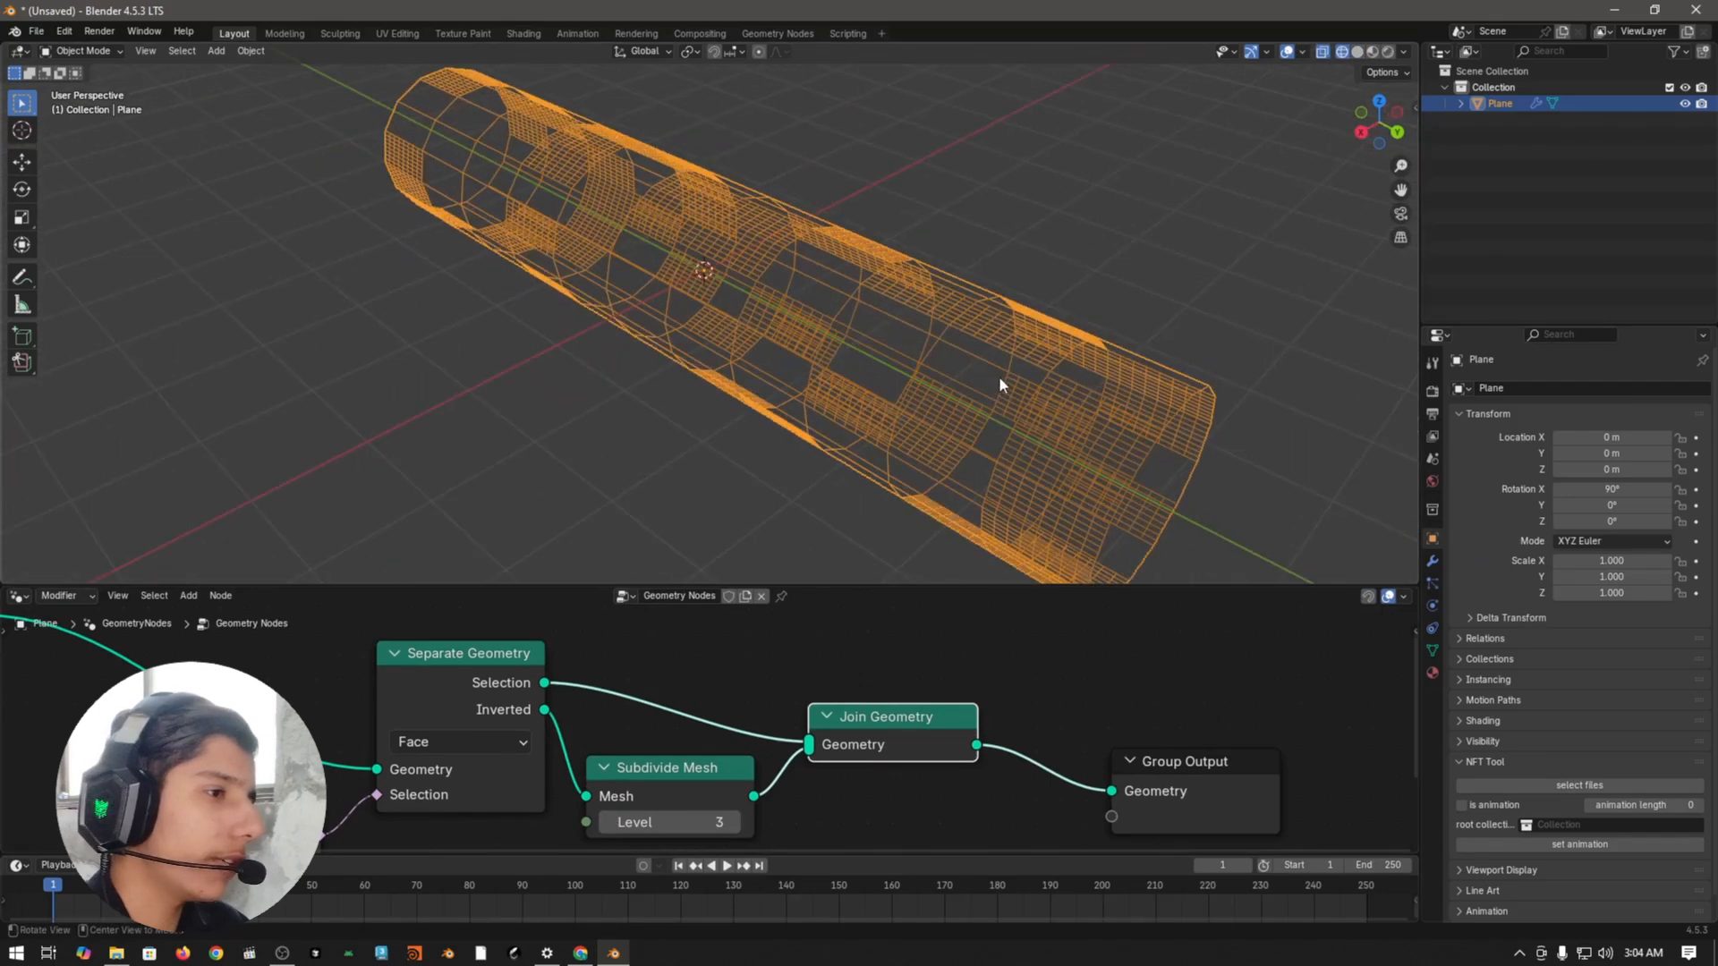
middle_drag(771, 291, 812, 234)
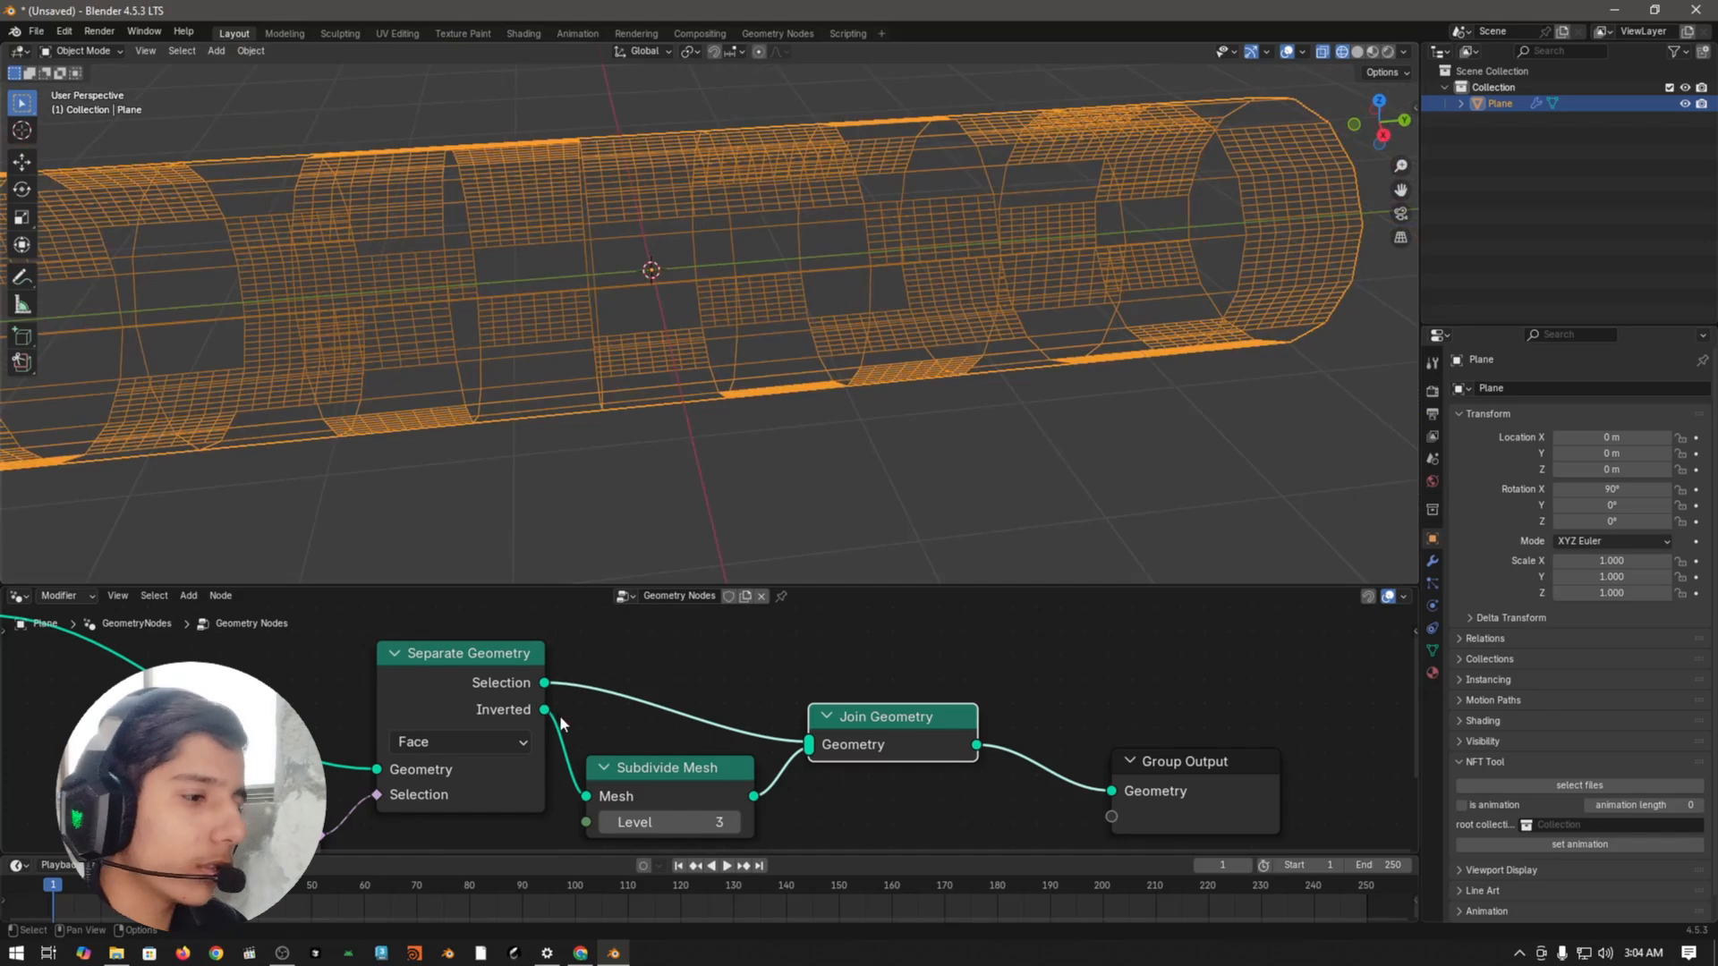
click(683, 672)
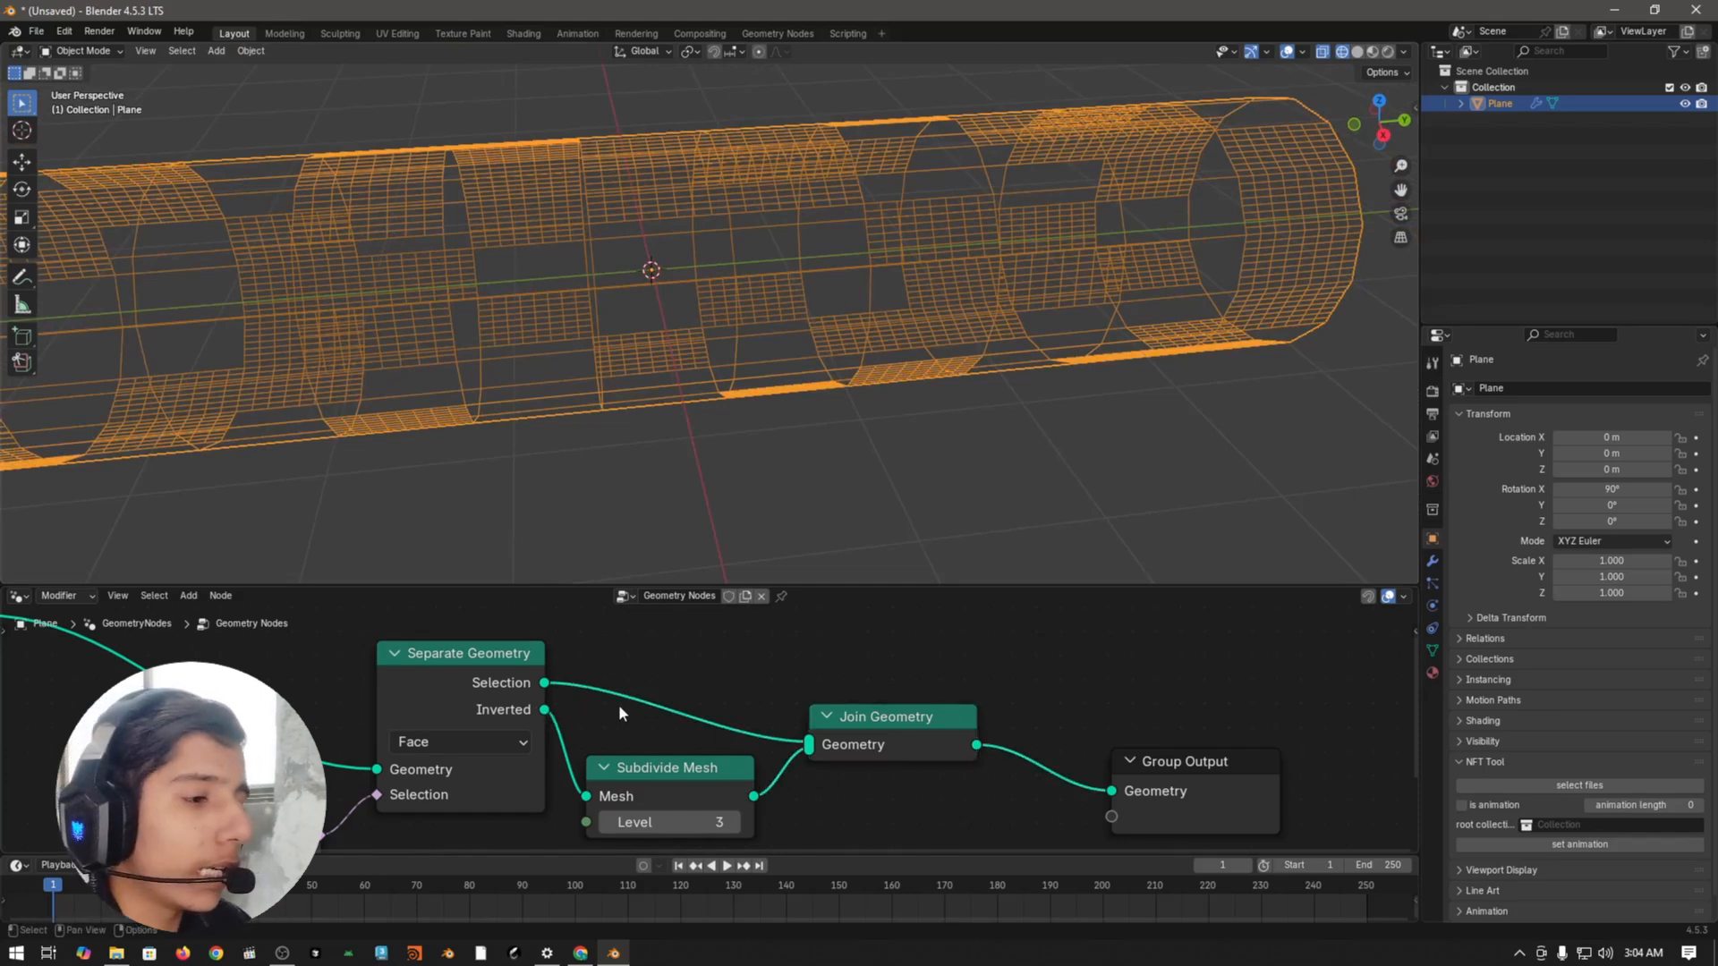
middle_drag(838, 186, 790, 236)
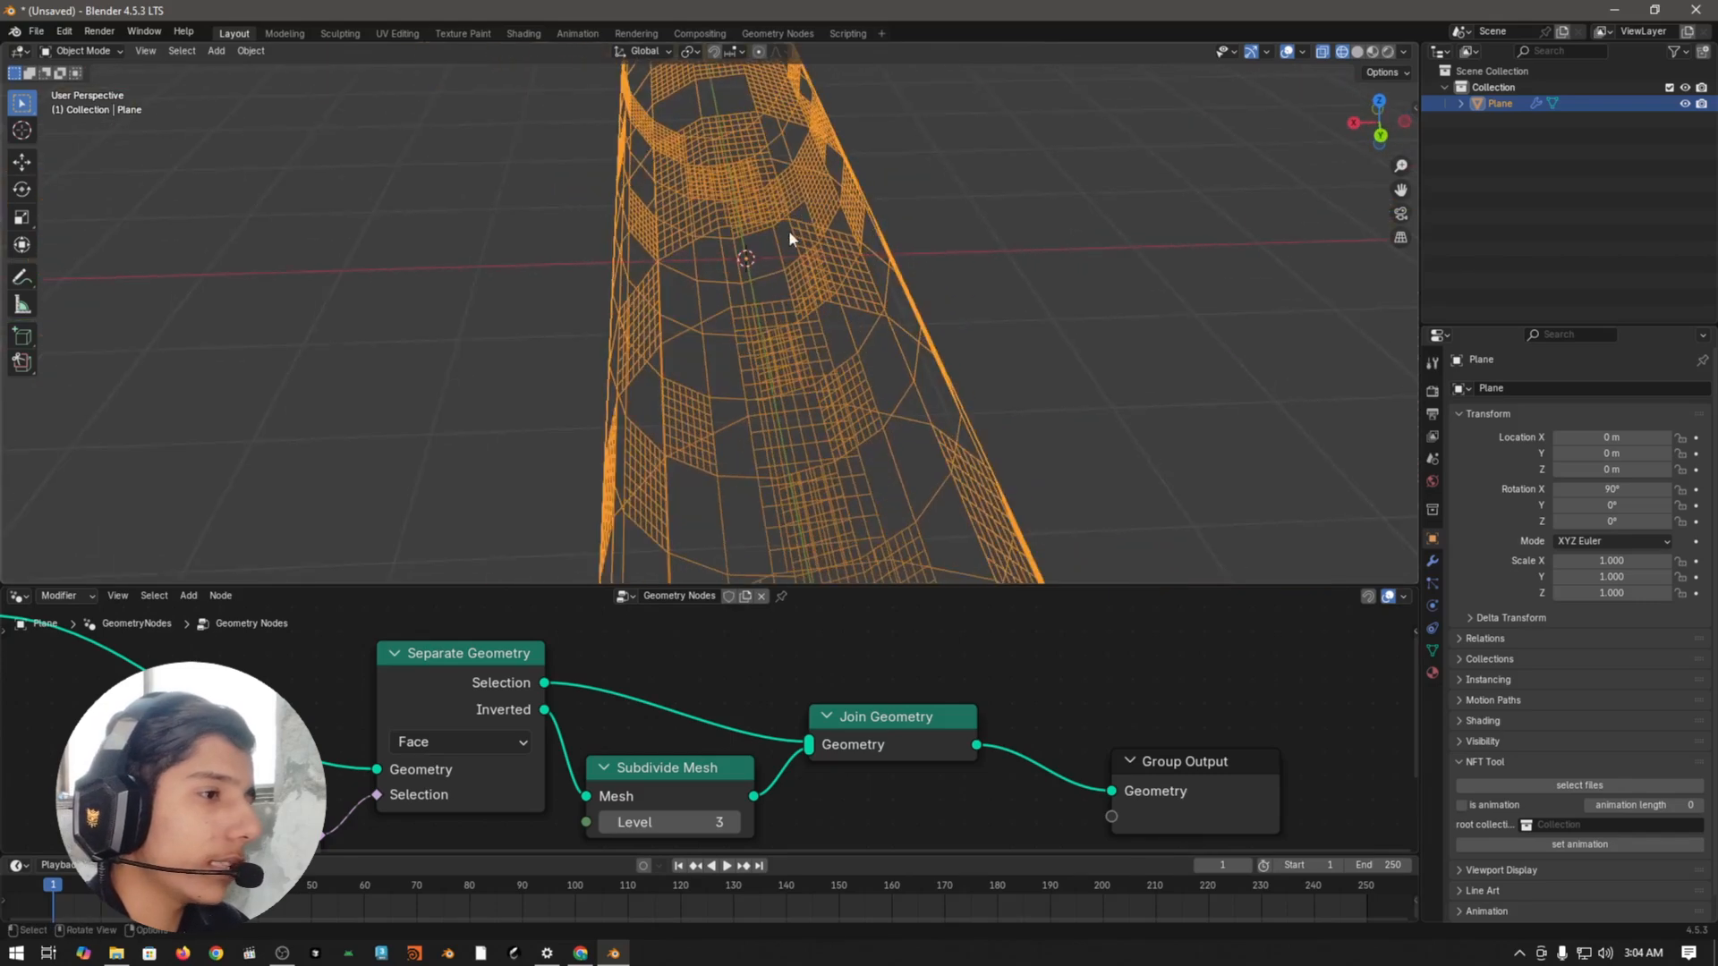
Step: Raise the Random Value node's probability to about 0.726
scroll(562, 768, down, 6)
middle_drag(562, 768, 648, 708)
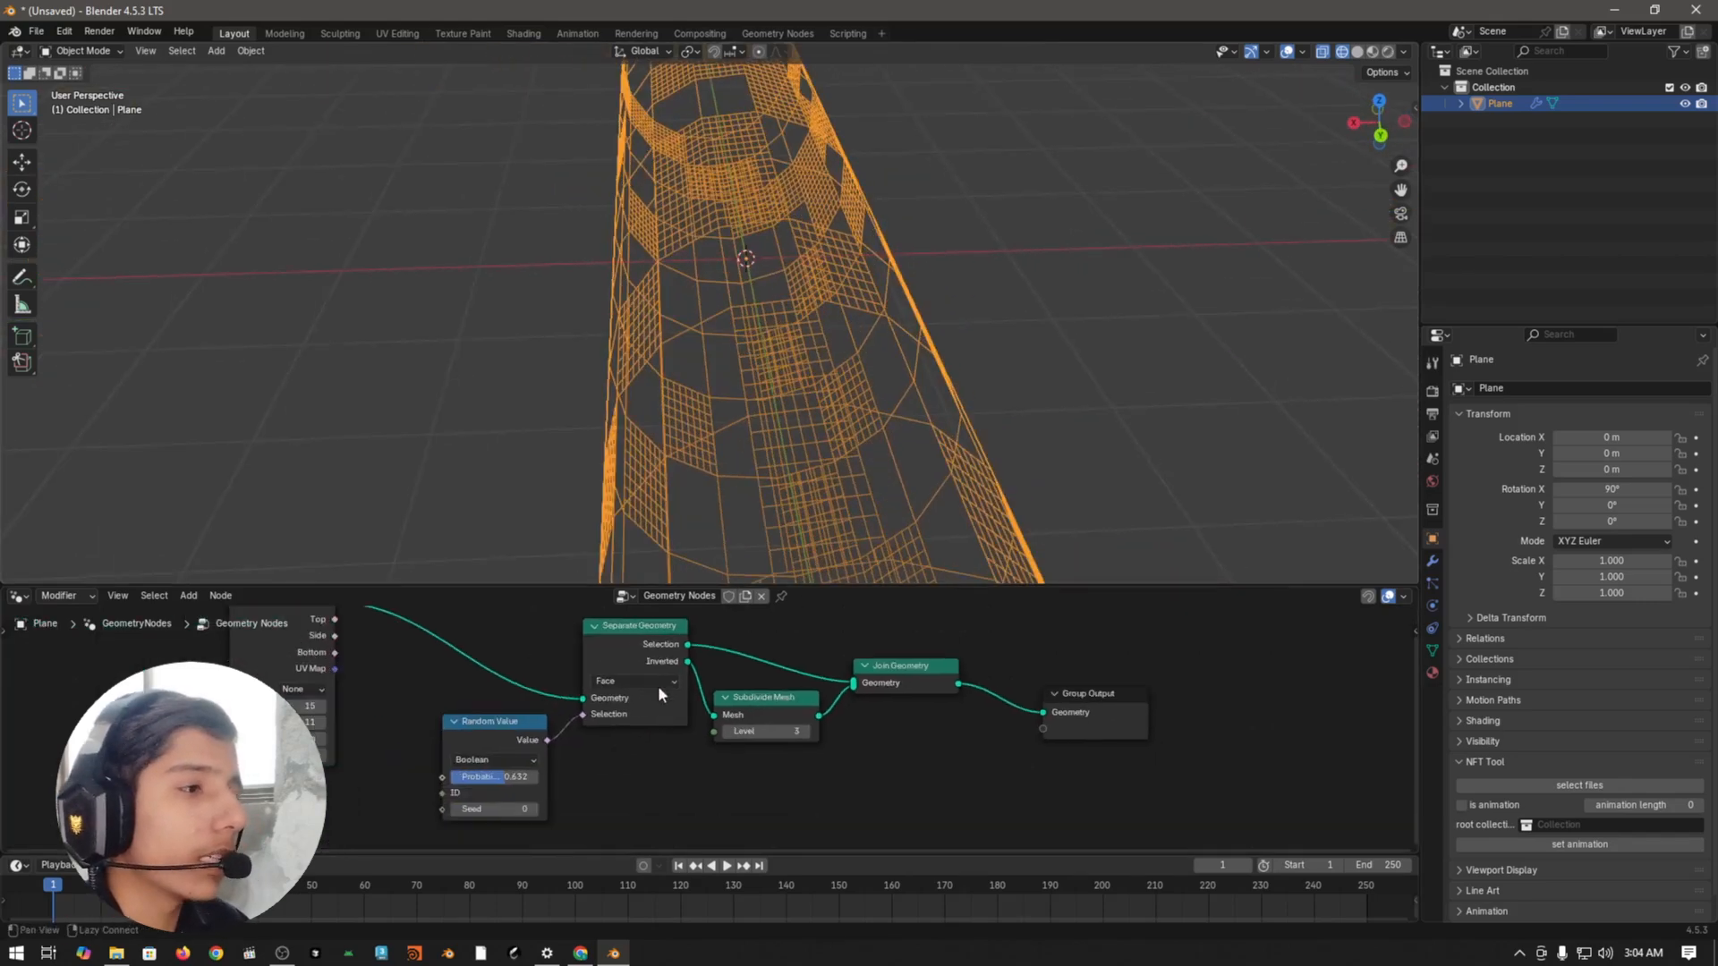
scroll(627, 776, up, 2)
middle_drag(627, 776, 728, 710)
scroll(729, 716, up, 2)
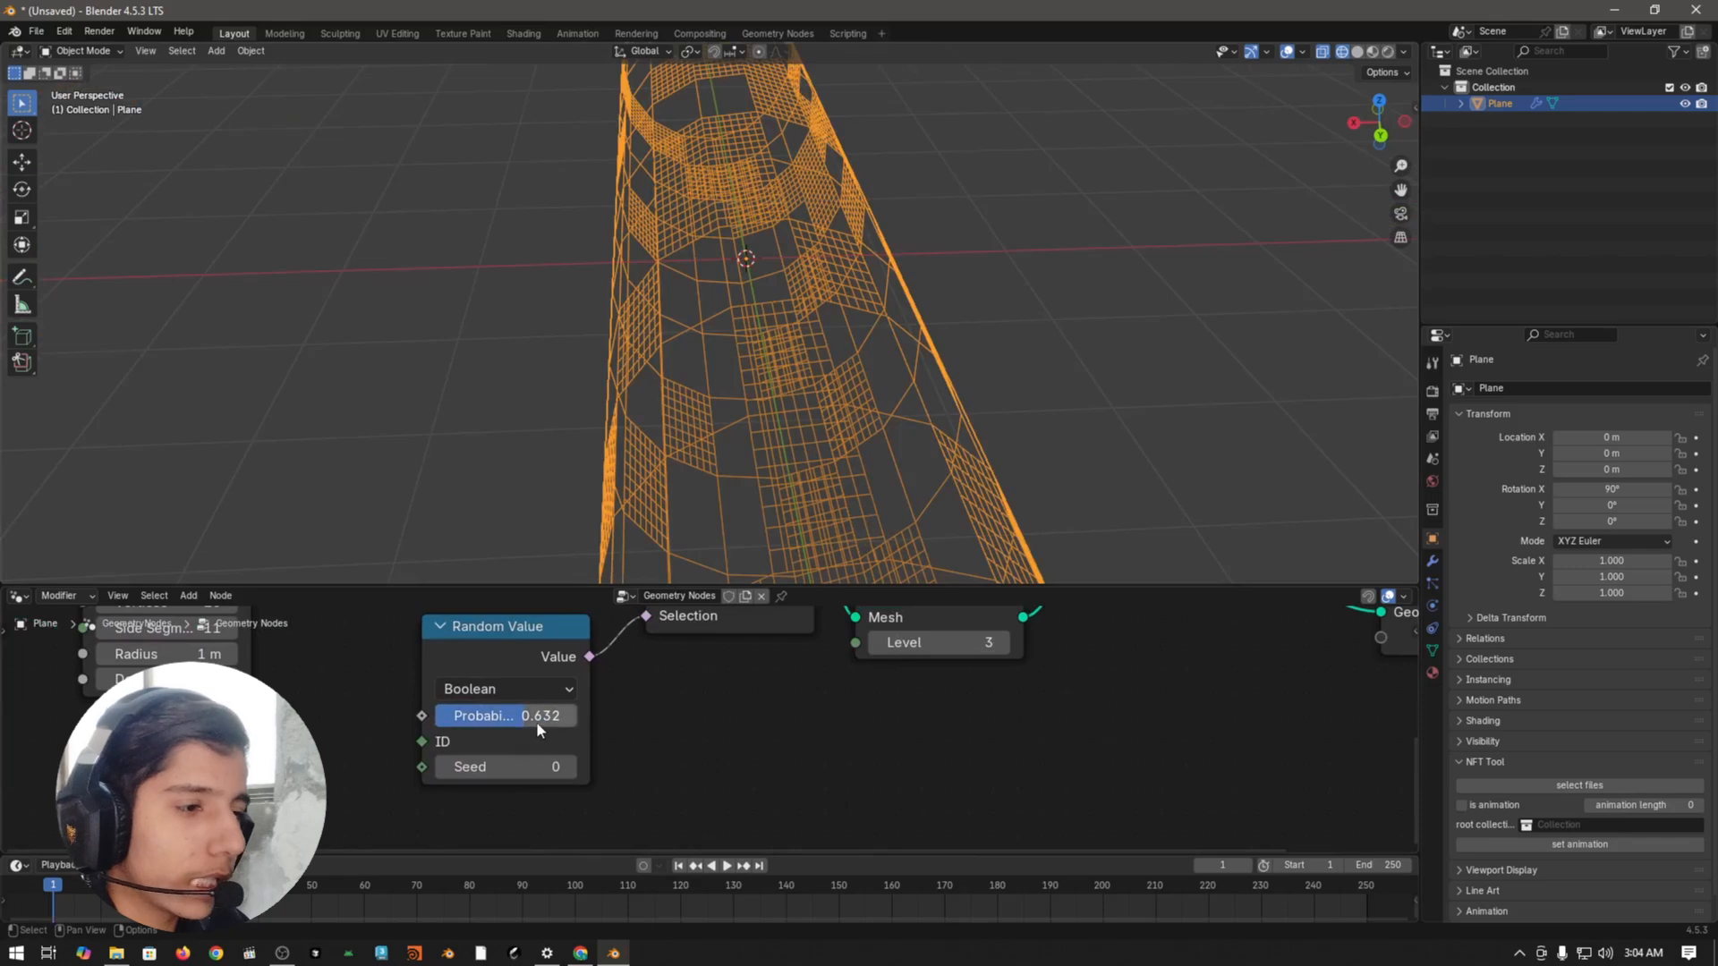
mouse_move(537, 730)
mouse_down()
mouse_move(478, 729)
mouse_move(536, 716)
mouse_up()
scroll(1004, 707, down, 2)
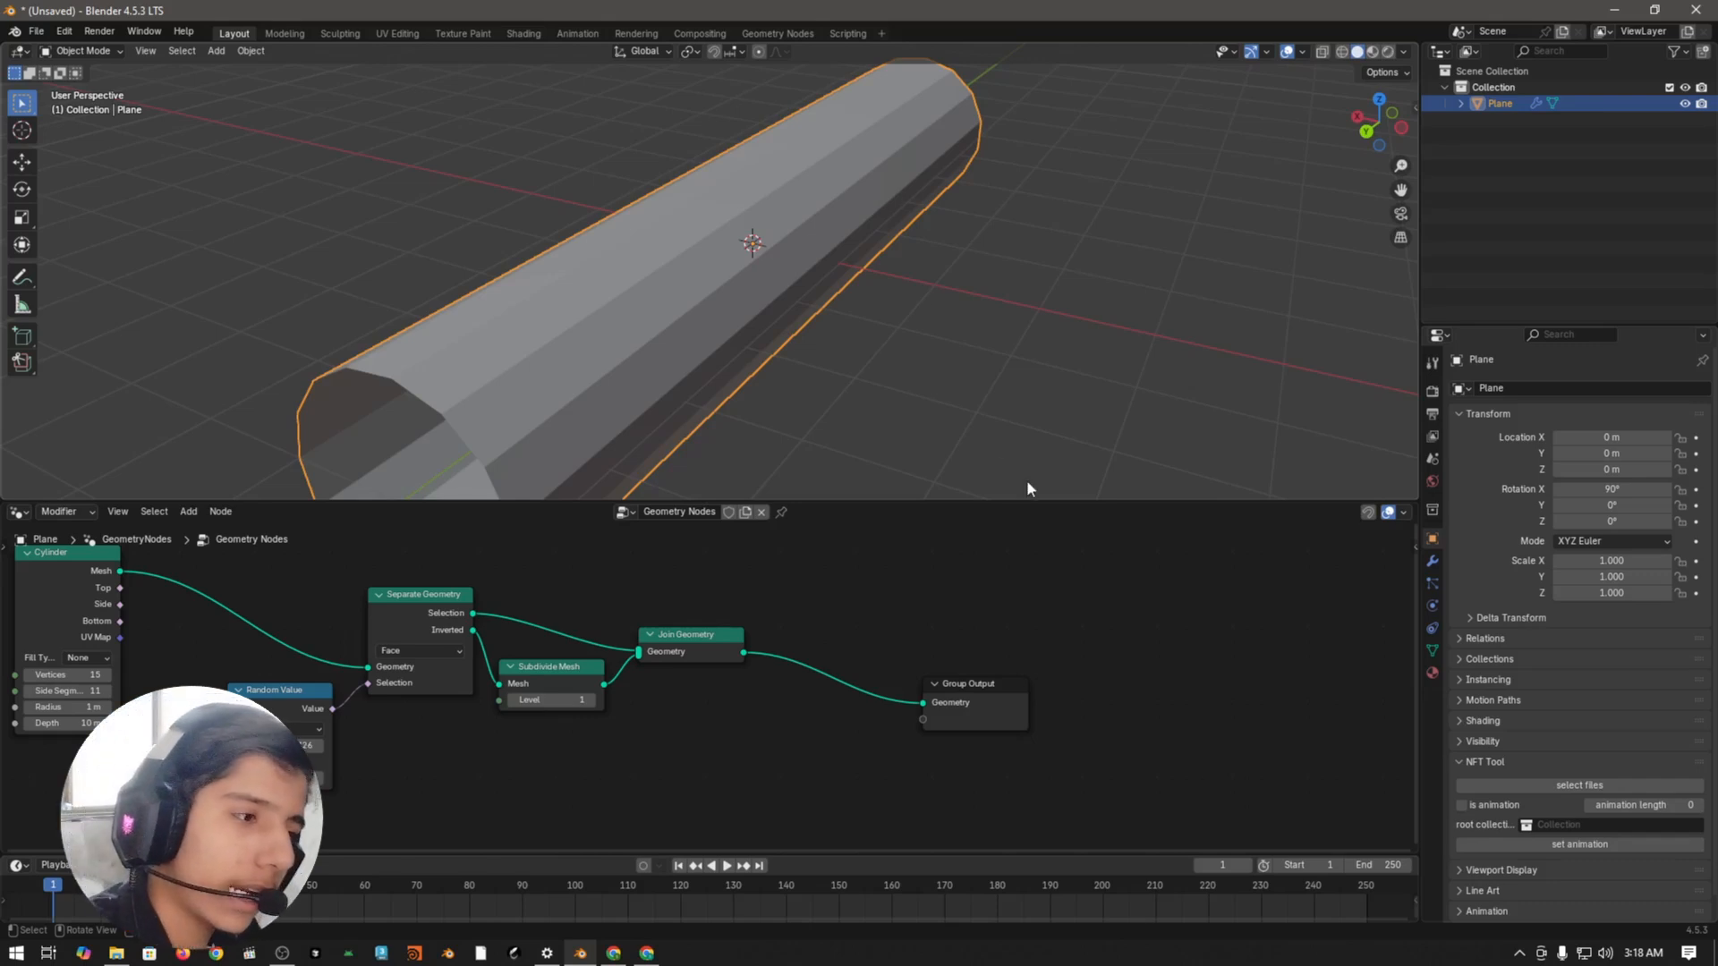
Step: Insert a Triangulate node into the link between the Join Geometry and Group Output nodes
middle_drag(951, 631, 900, 630)
key(shift+a)
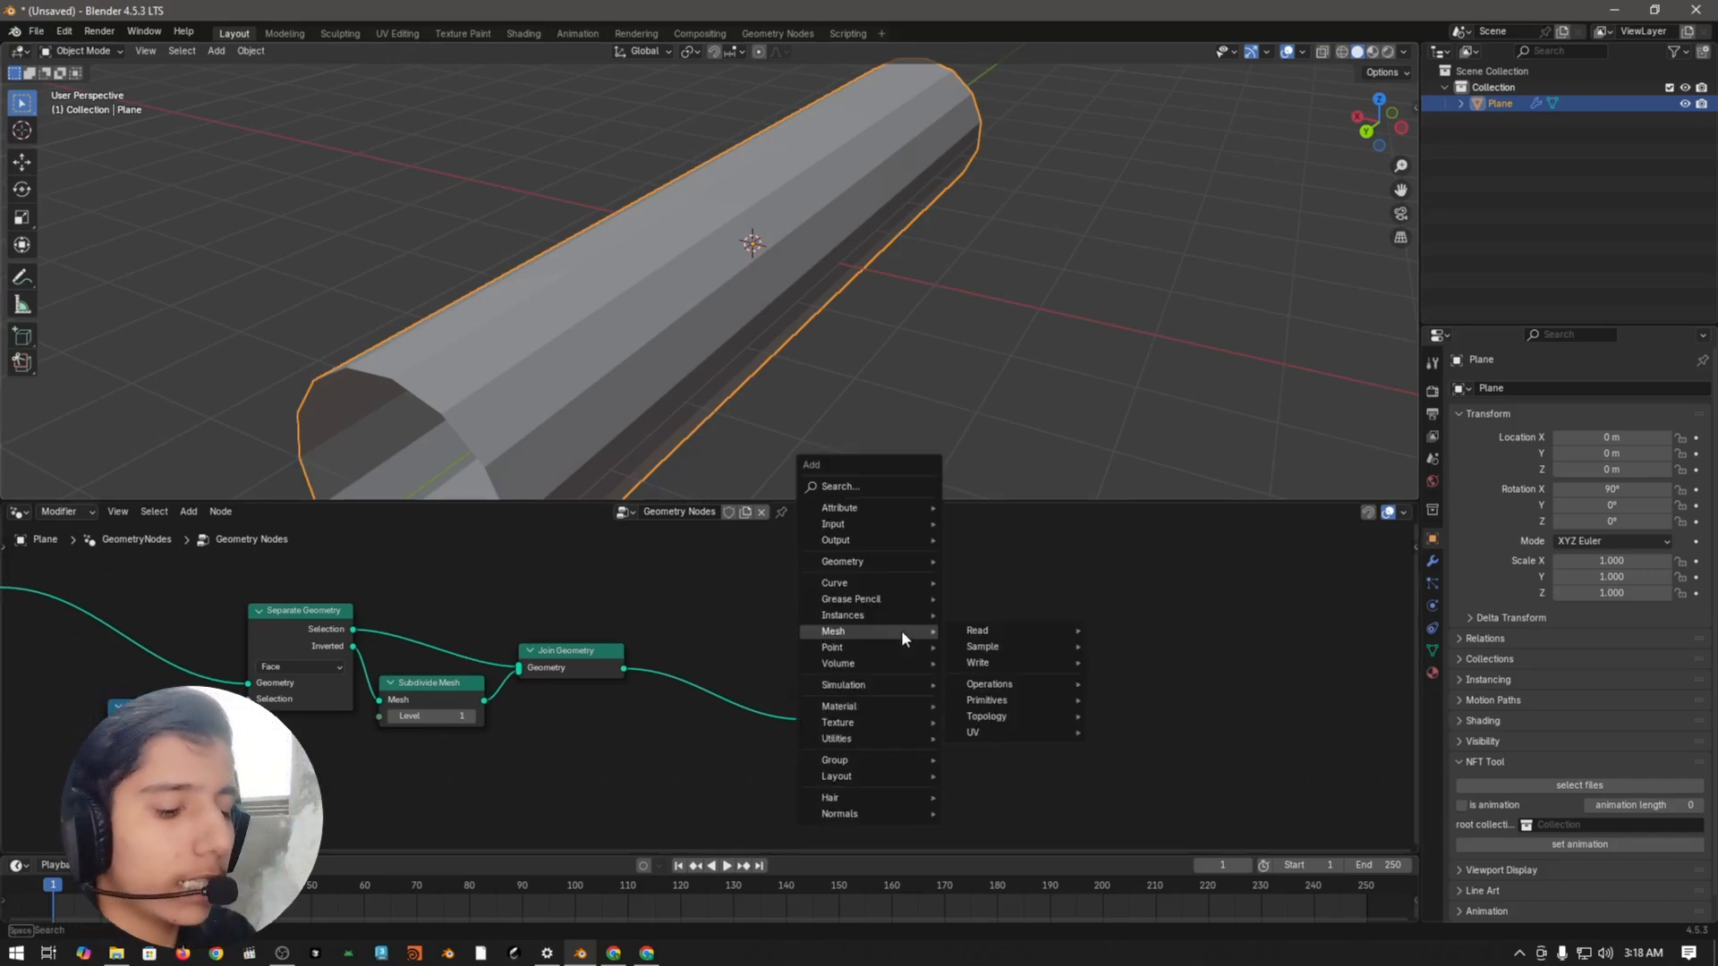
text(tri)
text(an)
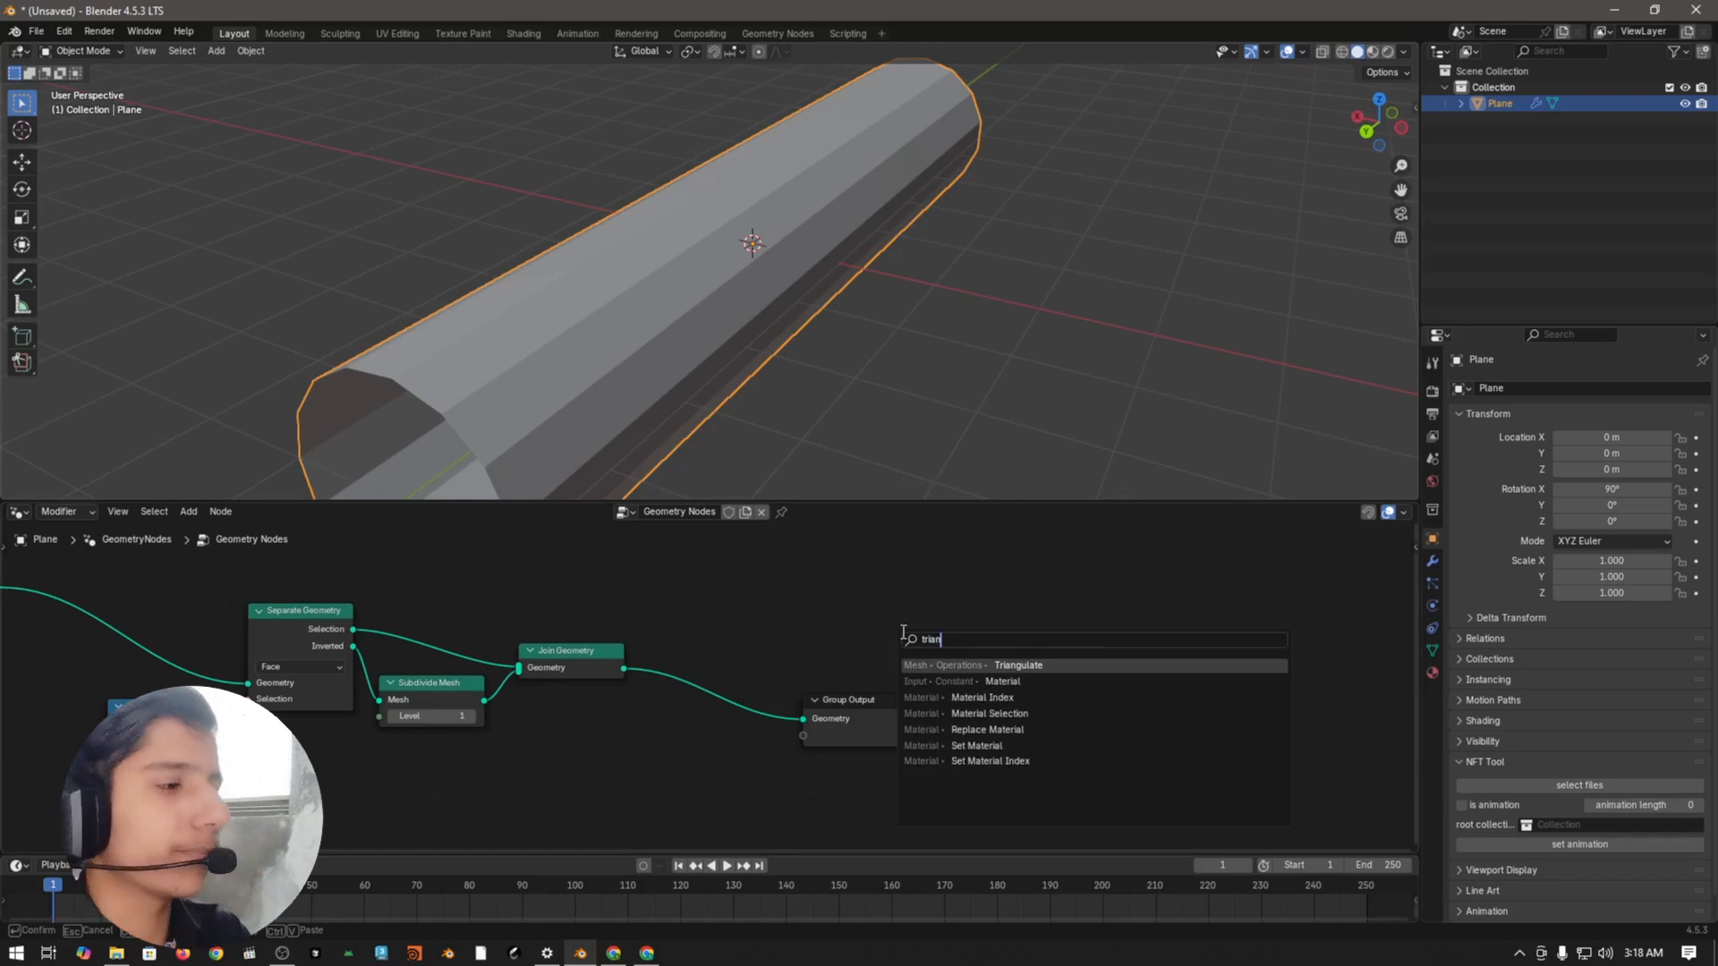
key(Return)
click(647, 640)
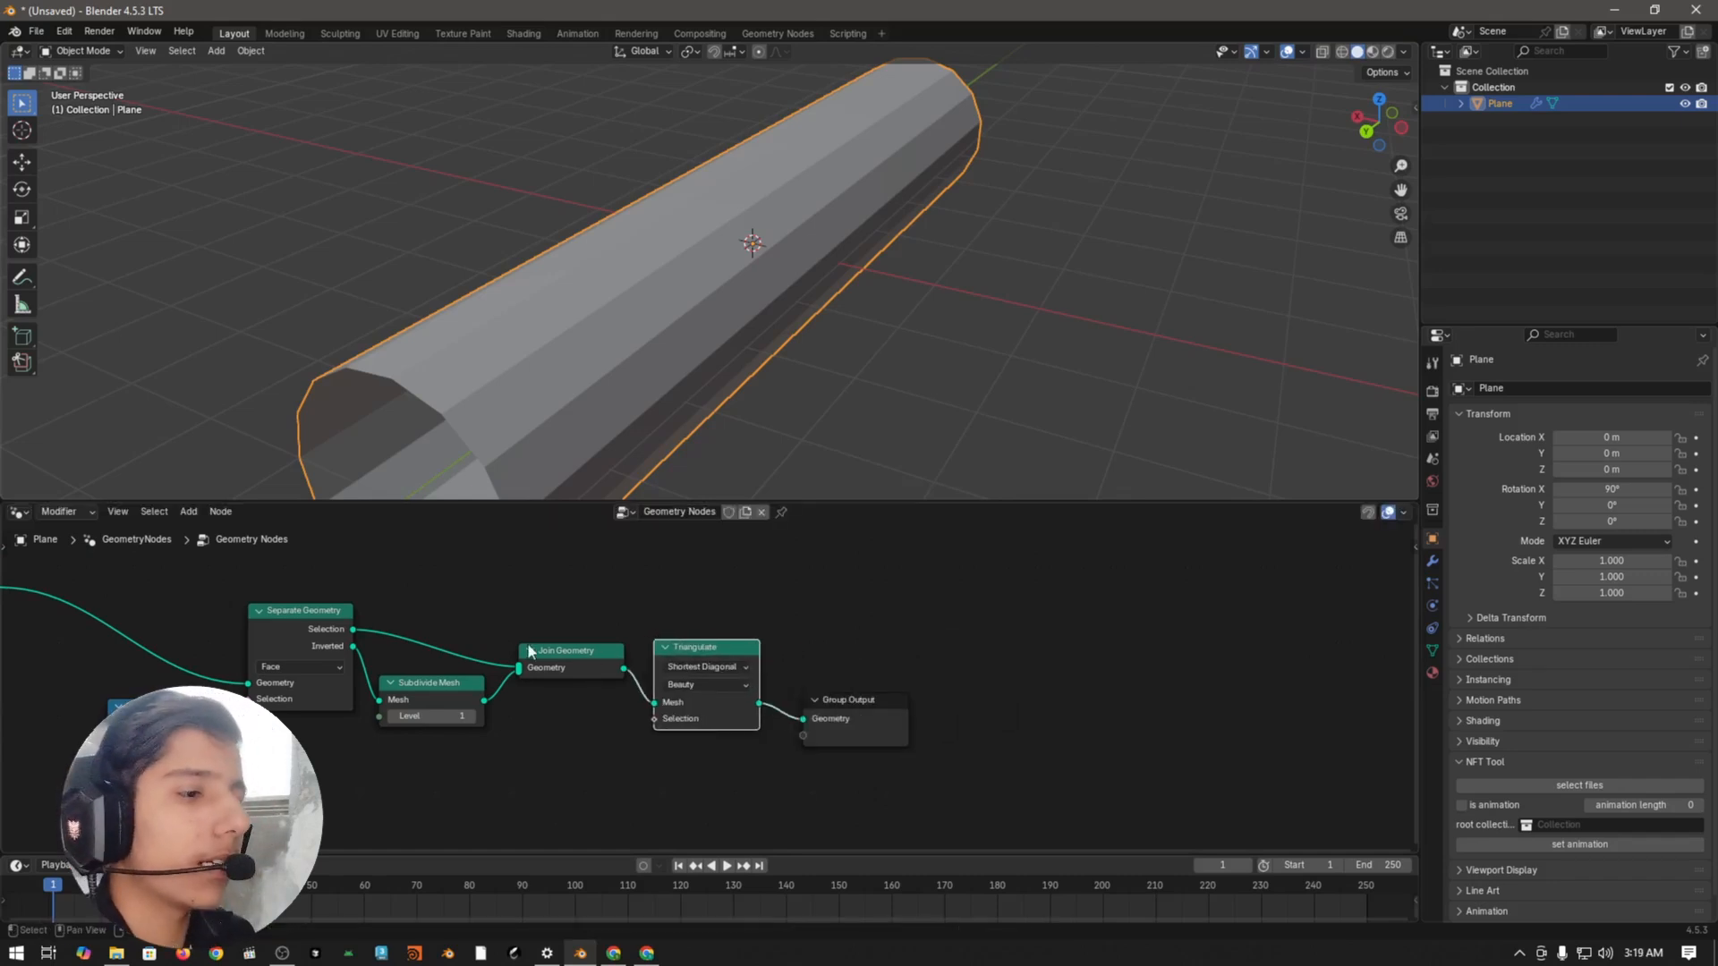
Step: Examine the triangulated cylinder in wireframe display and return the viewport to solid shading
click(1342, 51)
mouse_move(949, 286)
middle_down()
mouse_move(782, 352)
mouse_move(646, 335)
mouse_move(760, 170)
mouse_move(901, 307)
mouse_move(751, 199)
mouse_move(985, 157)
middle_up()
scroll(985, 157, down, 4)
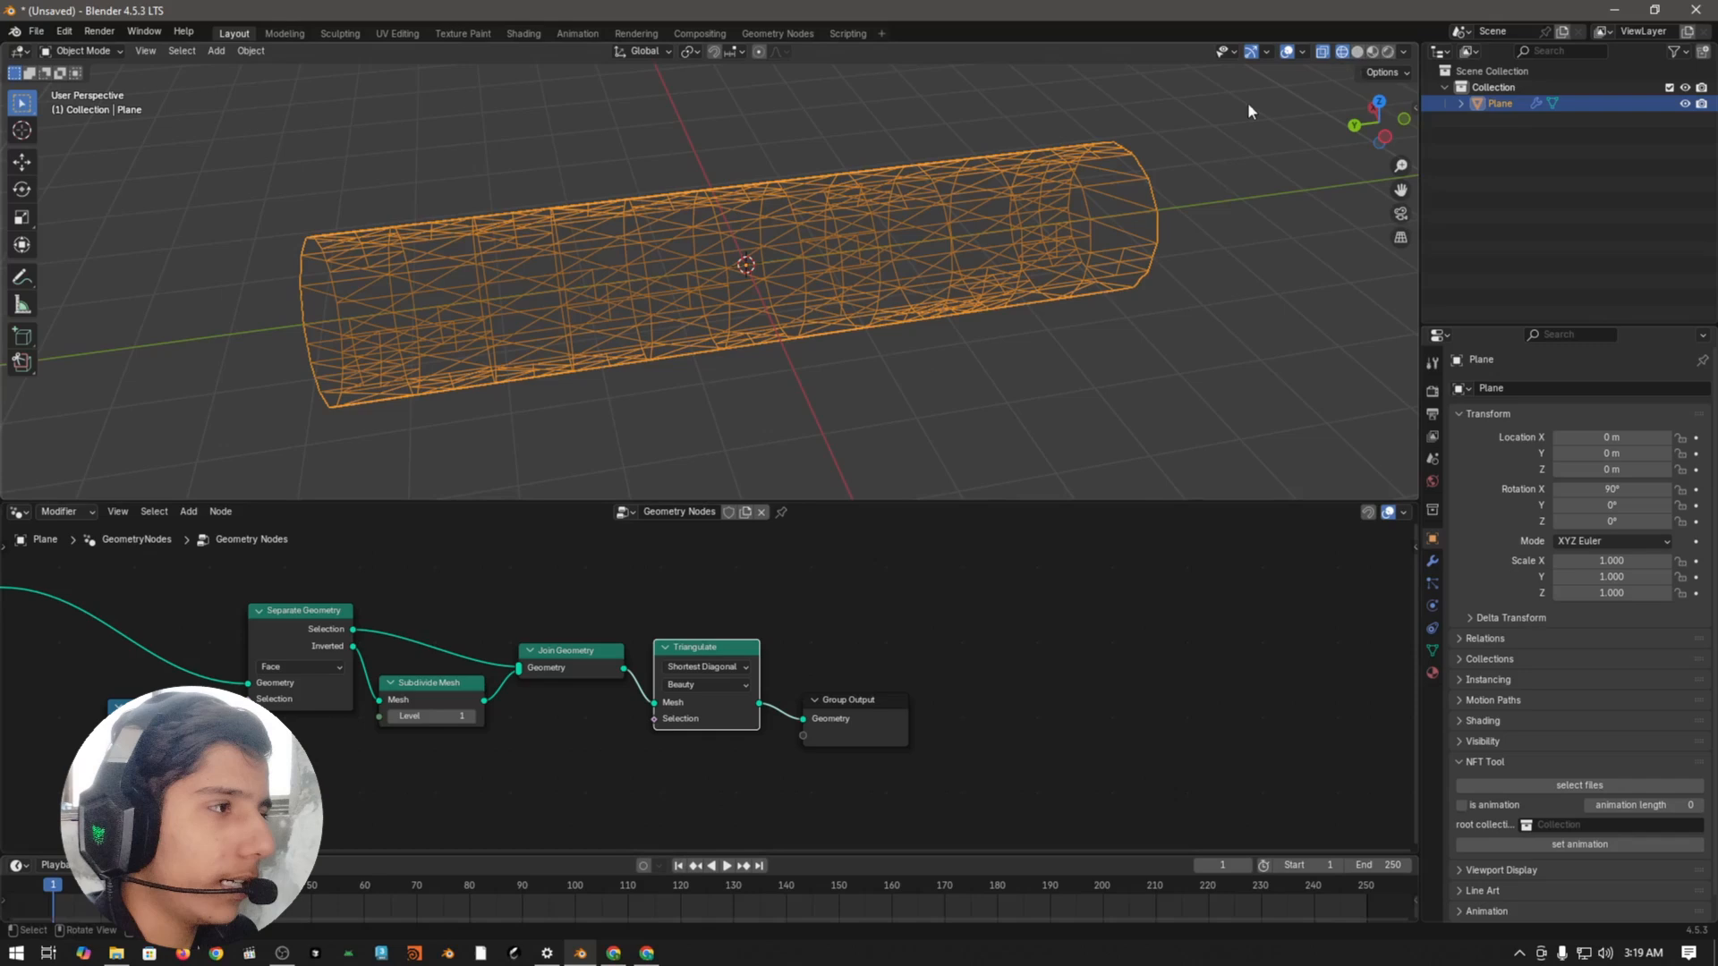
click(1358, 51)
Step: Insert a Dual Mesh node between the Triangulate and Group Output nodes and inspect the resulting cell pattern
middle_drag(994, 678, 975, 673)
key(shift+a)
mouse_move(1011, 684)
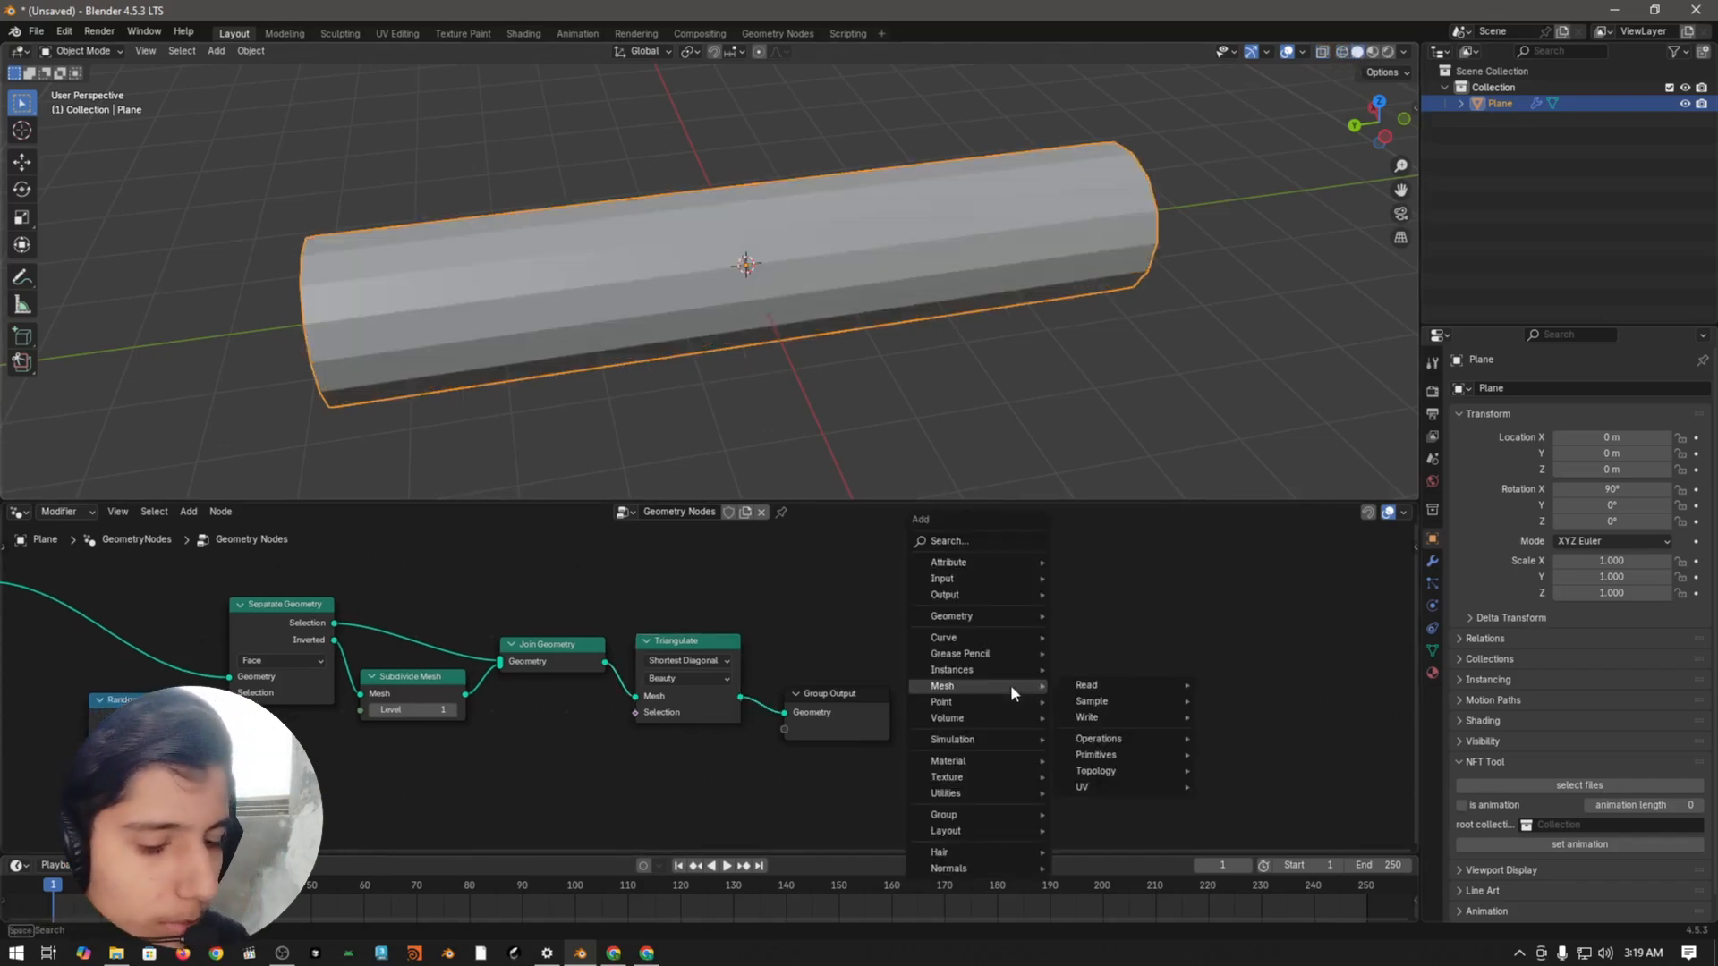
text(dual m)
key(Return)
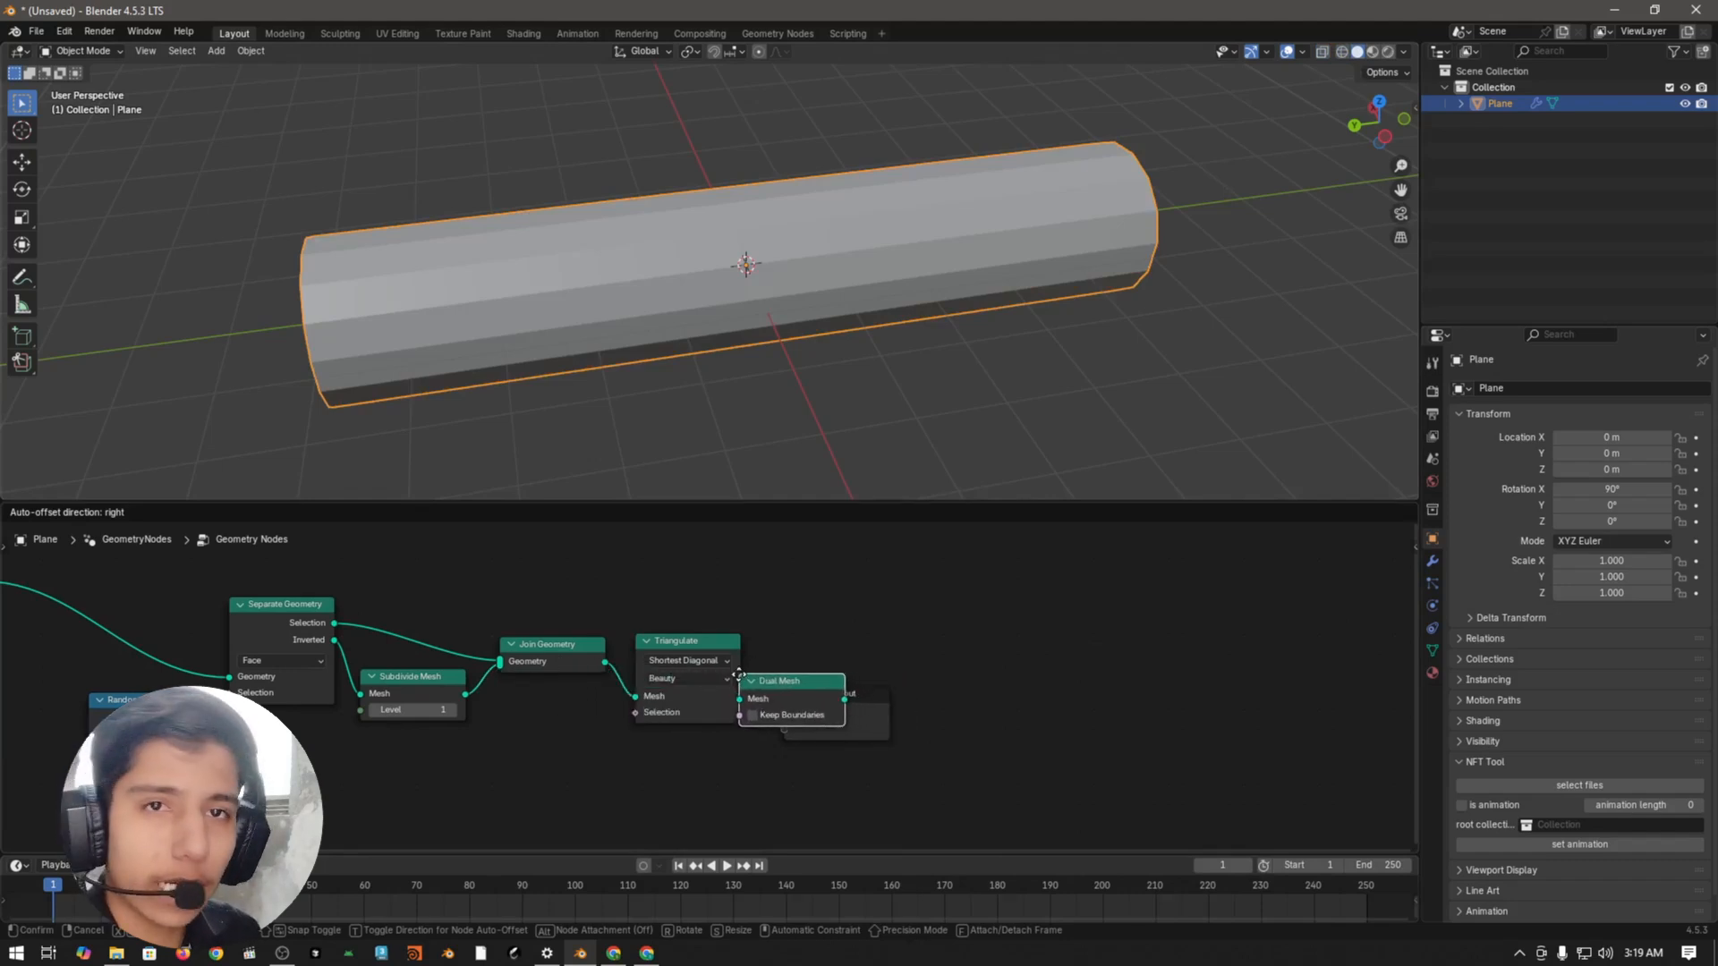
click(740, 674)
middle_drag(765, 363, 974, 346)
scroll(757, 286, up, 6)
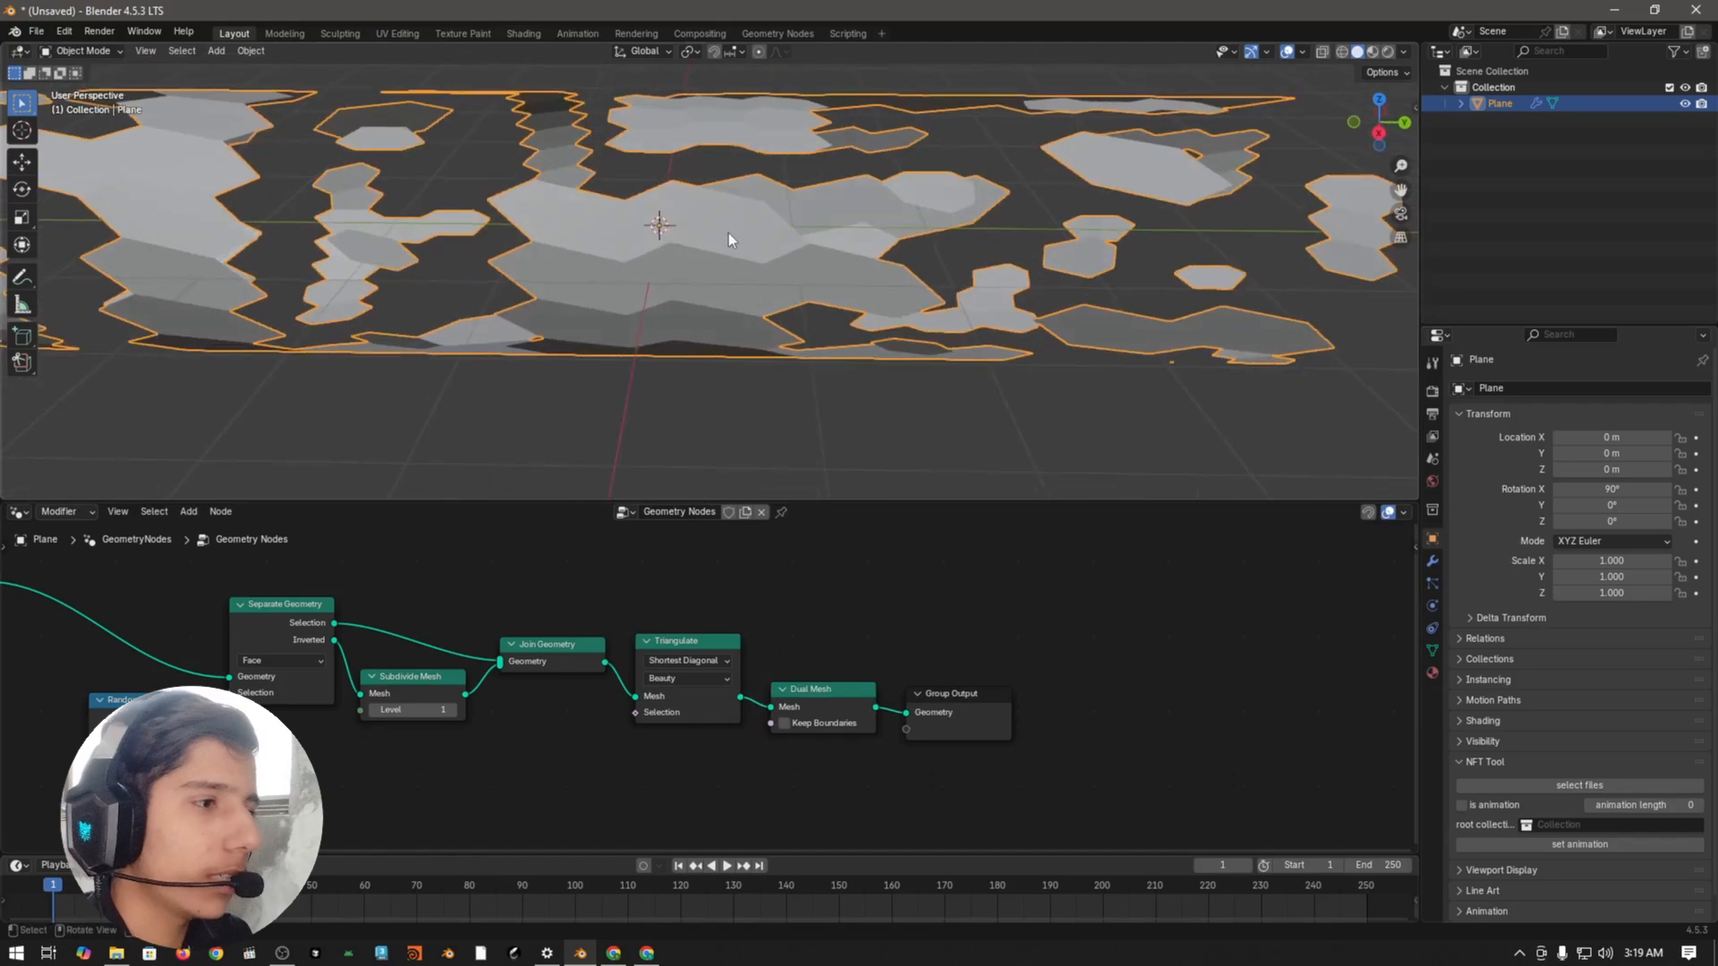
middle_drag(728, 232, 784, 365)
scroll(931, 278, down, 7)
Step: Set the Subdivide Mesh node's level to 3 and check the finer cells on the cylinder
middle_drag(818, 693, 798, 653)
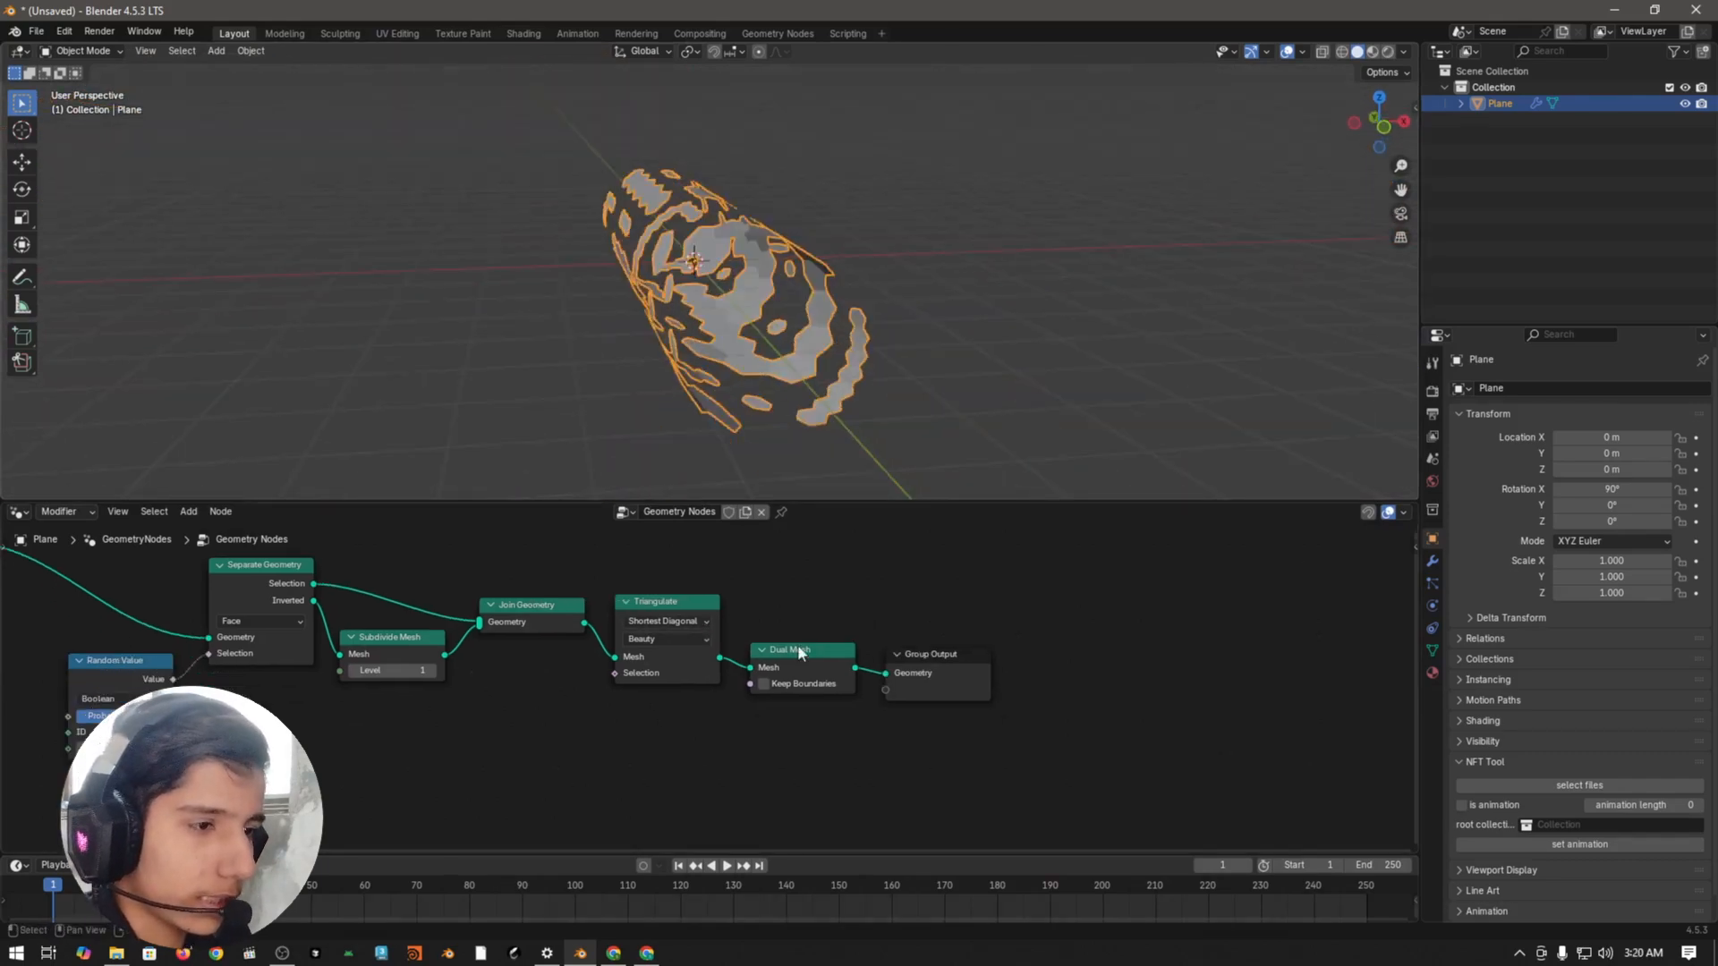
scroll(748, 723, up, 3)
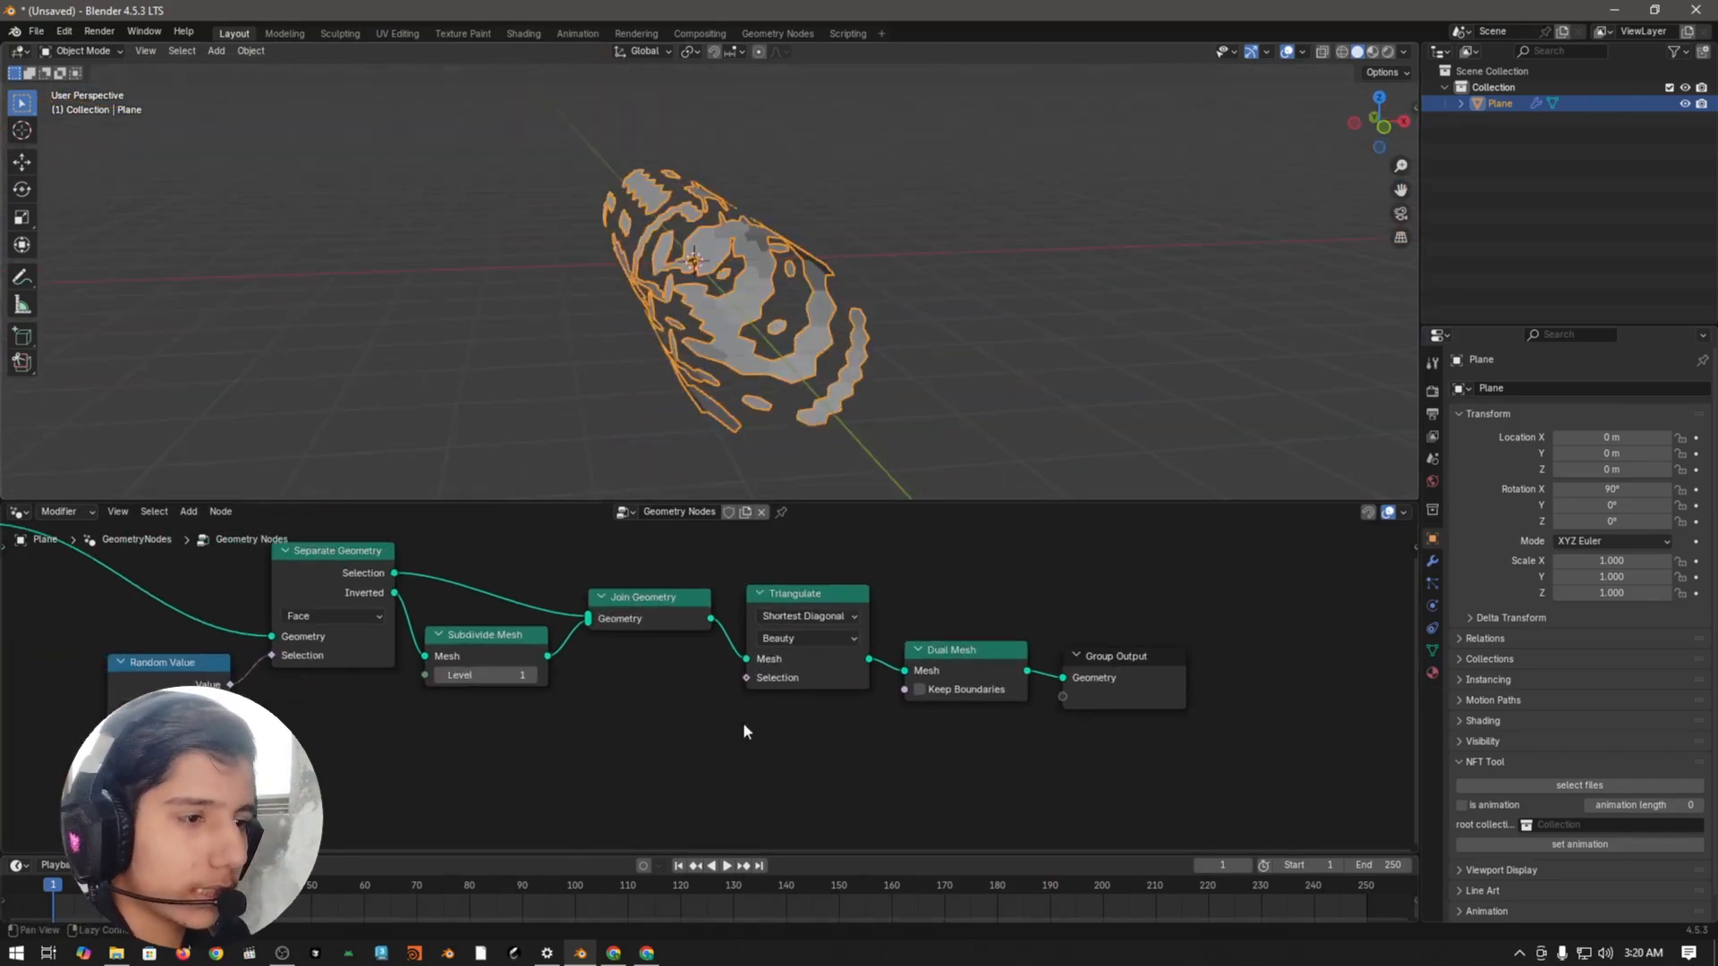
click(466, 670)
click(467, 671)
middle_drag(1040, 315, 879, 324)
middle_drag(337, 706, 726, 712)
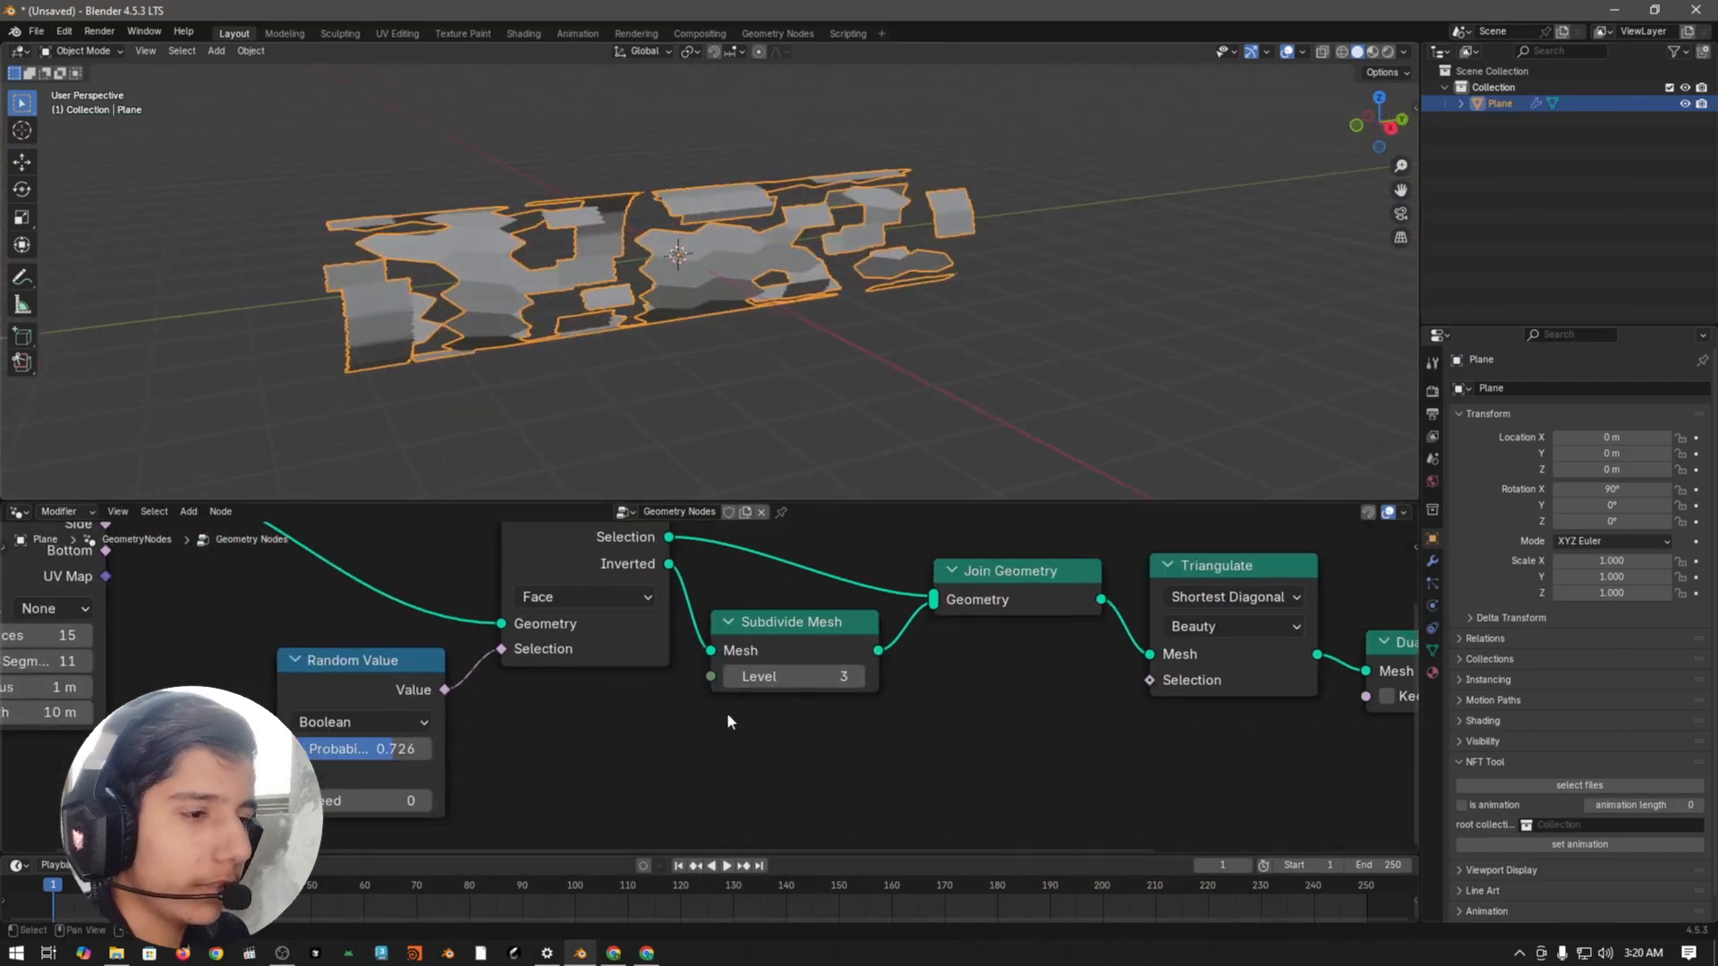
Step: Lower the Random Value node's probability to 0.717
scroll(728, 715, up, 1)
middle_drag(586, 727, 721, 669)
mouse_move(502, 698)
mouse_down()
mouse_move(459, 698)
mouse_move(482, 698)
mouse_up()
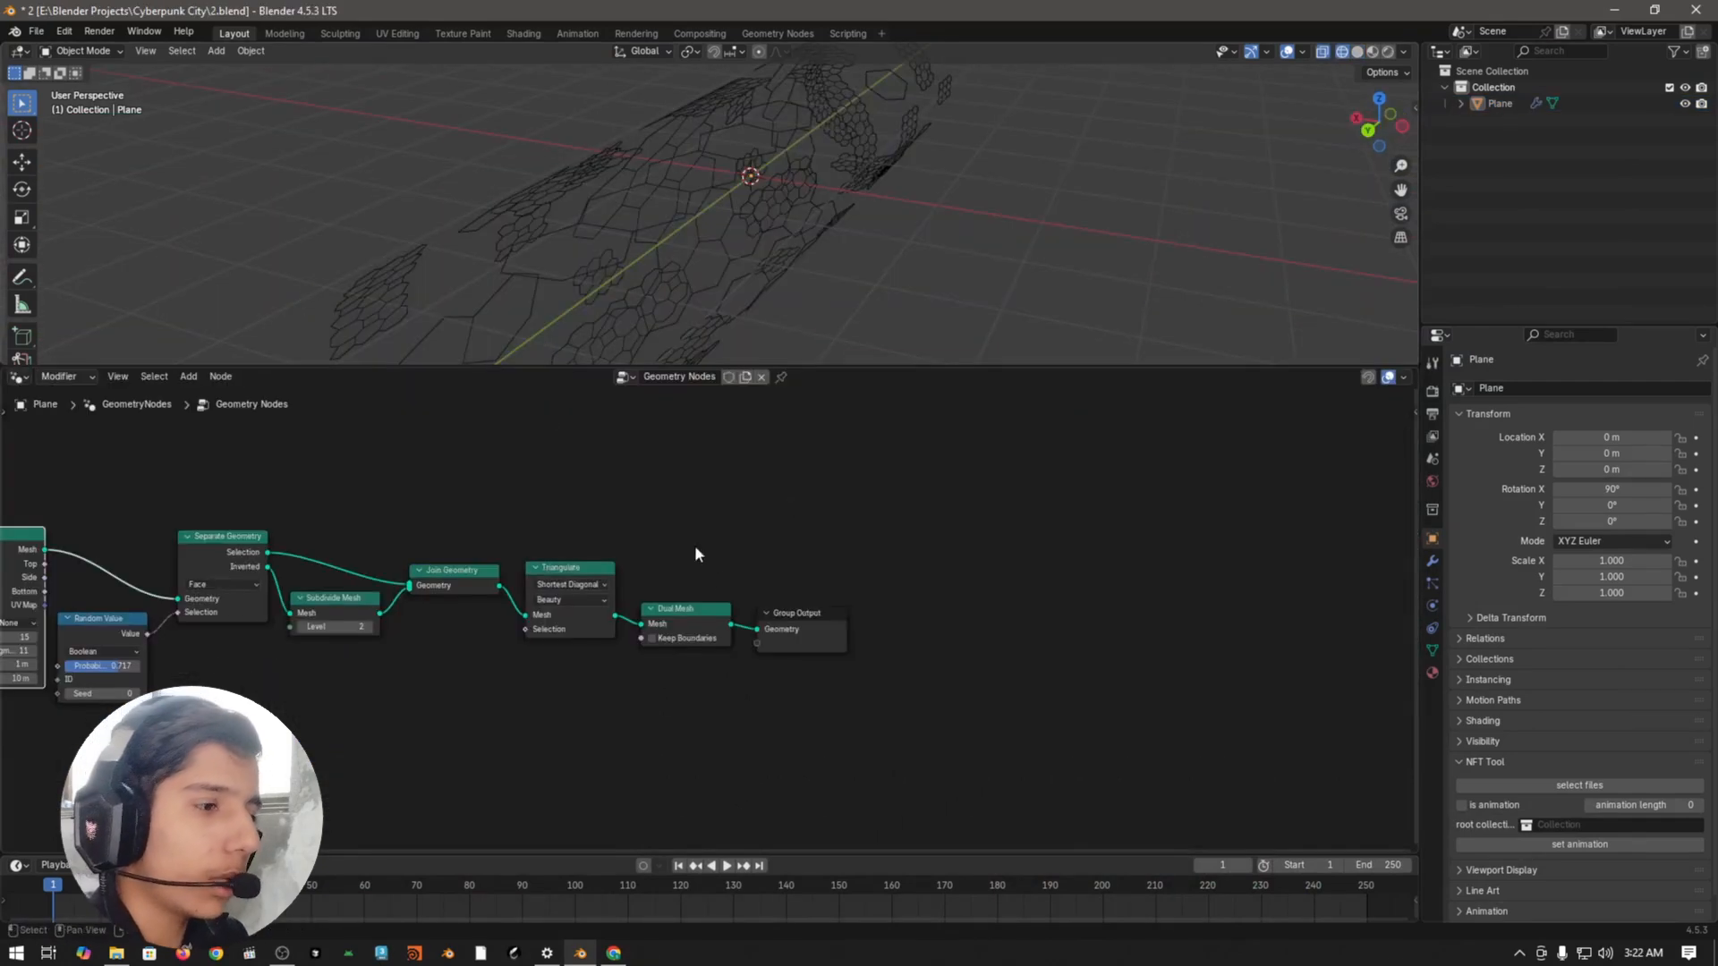
Step: Insert a Split Edges node between the Dual Mesh and Group Output nodes
scroll(695, 554, up, 3)
drag(866, 641, 1005, 723)
key(shift+a)
text(splite)
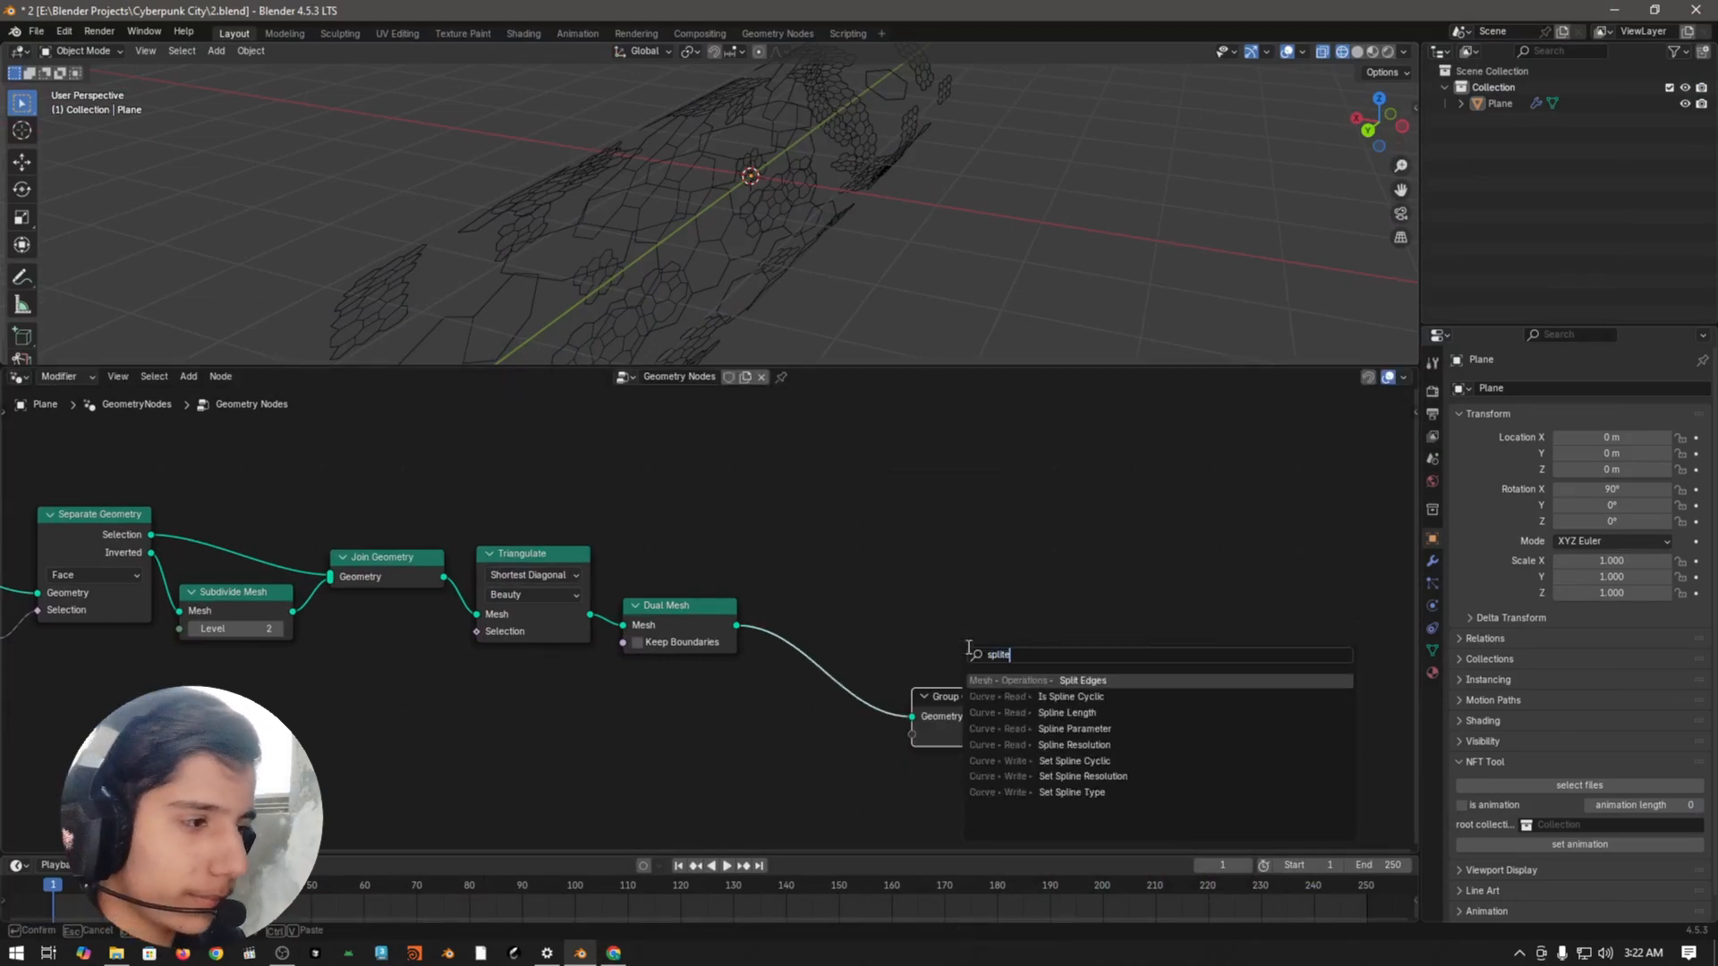
key(Return)
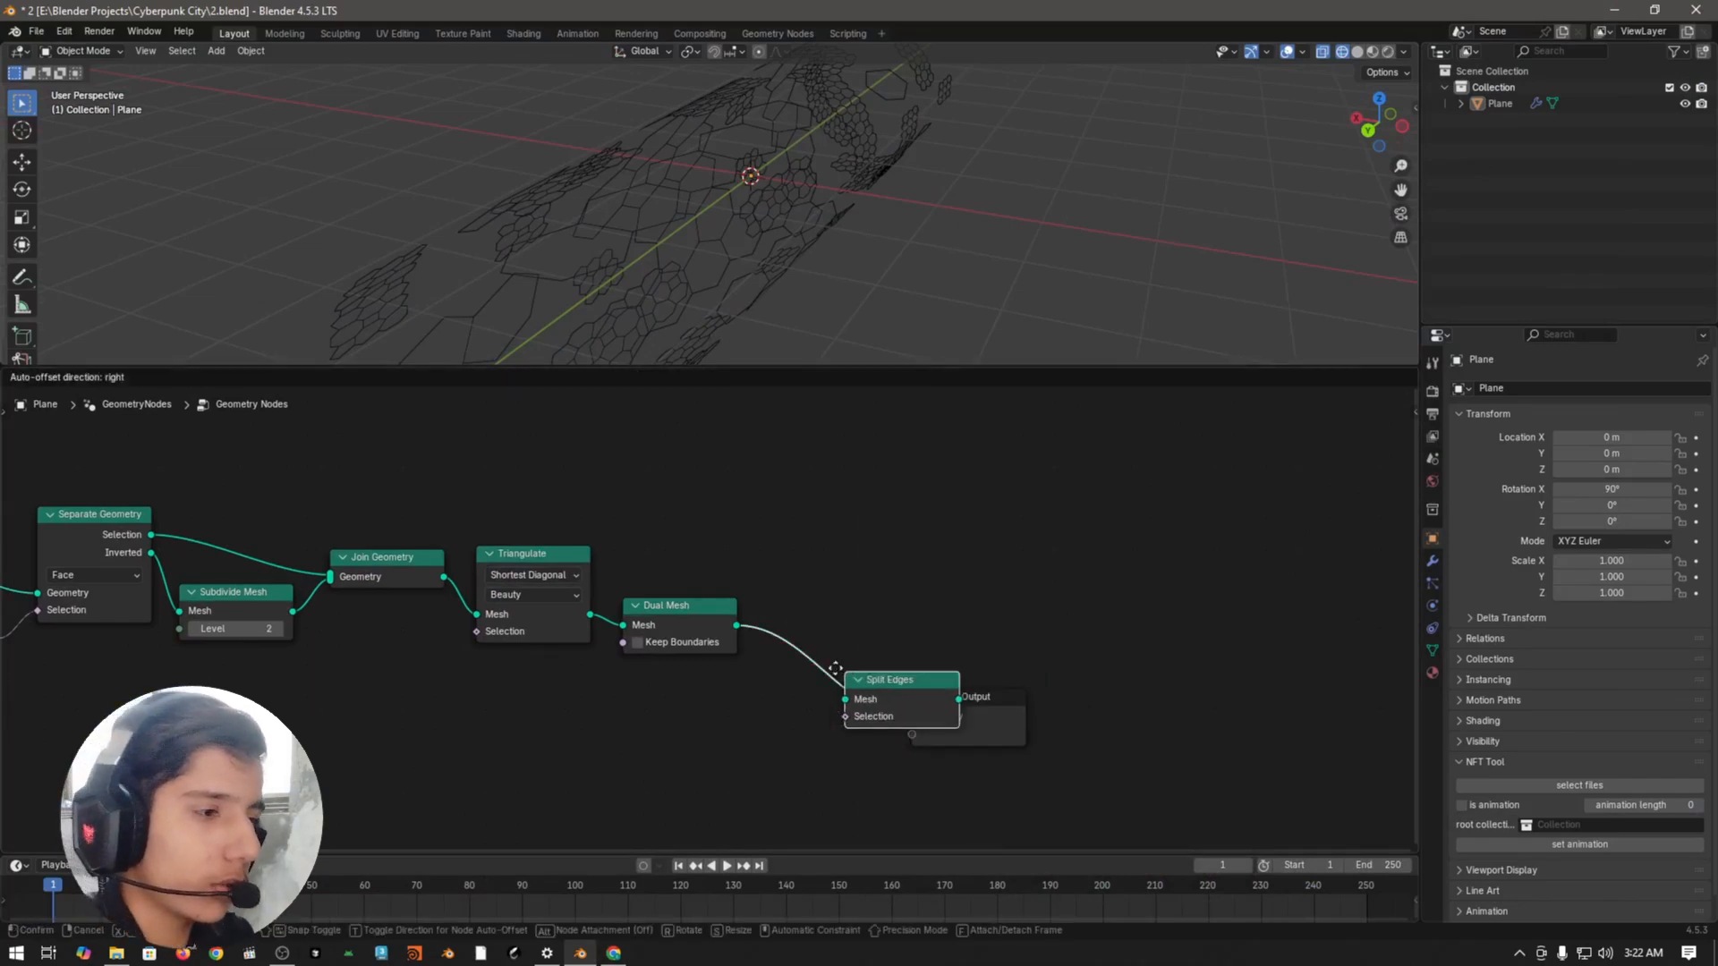
click(810, 646)
middle_drag(1130, 559, 893, 554)
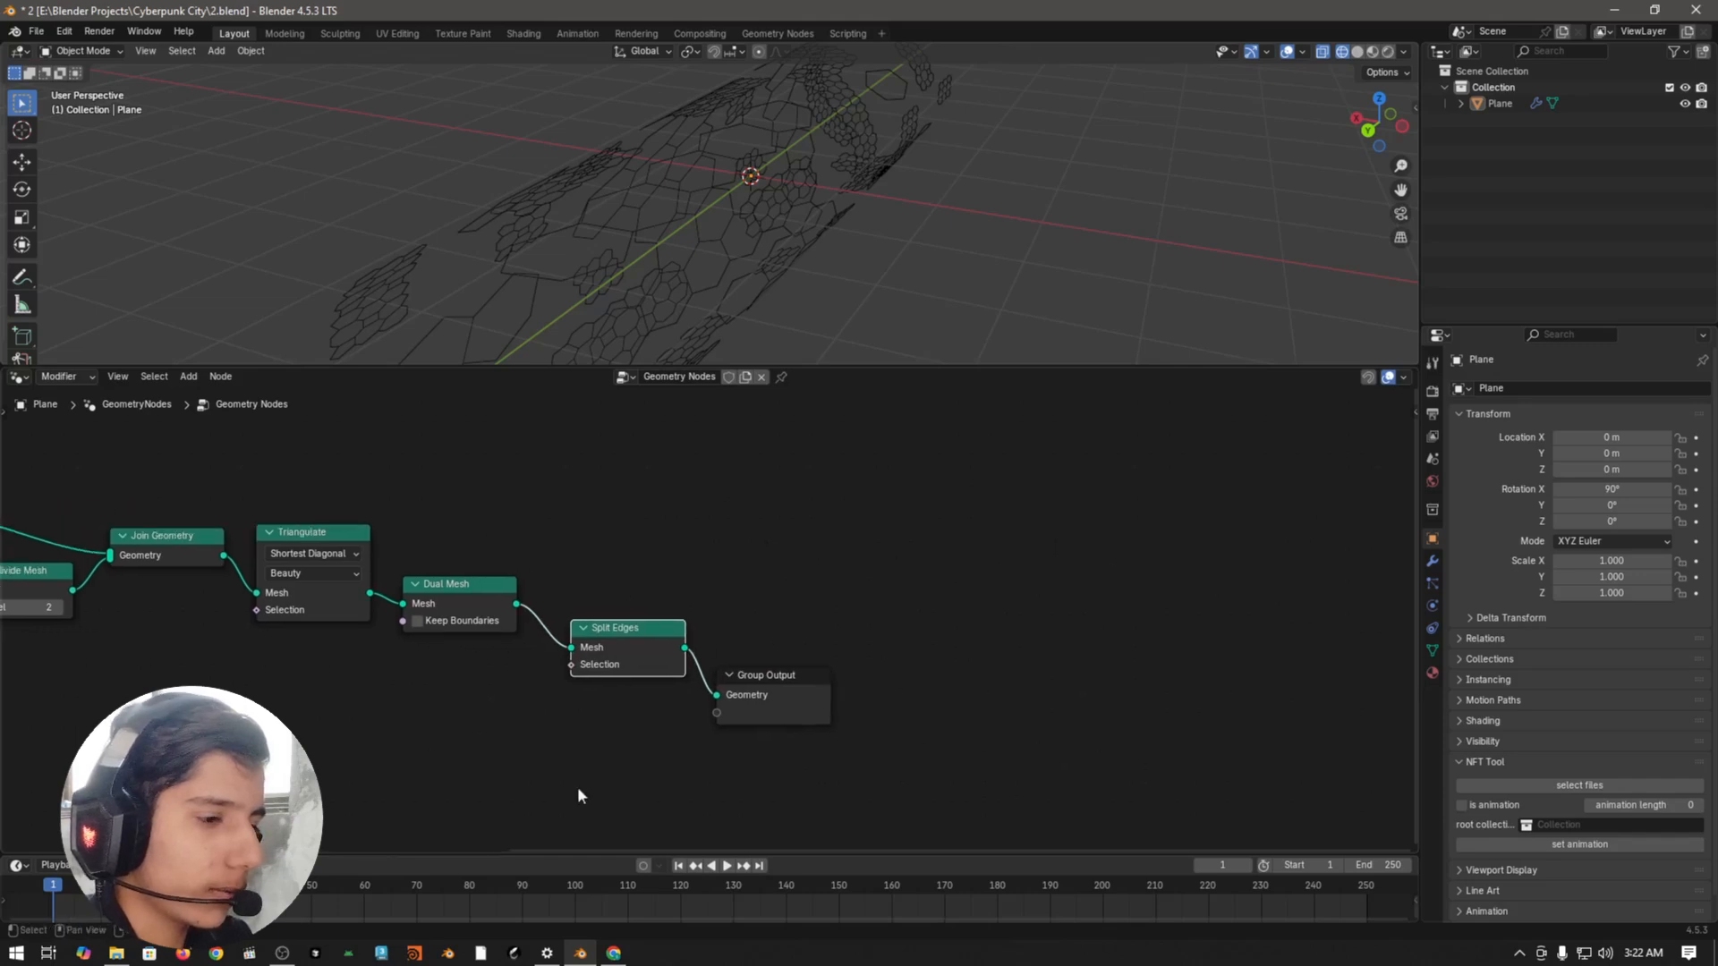
drag(657, 646, 688, 578)
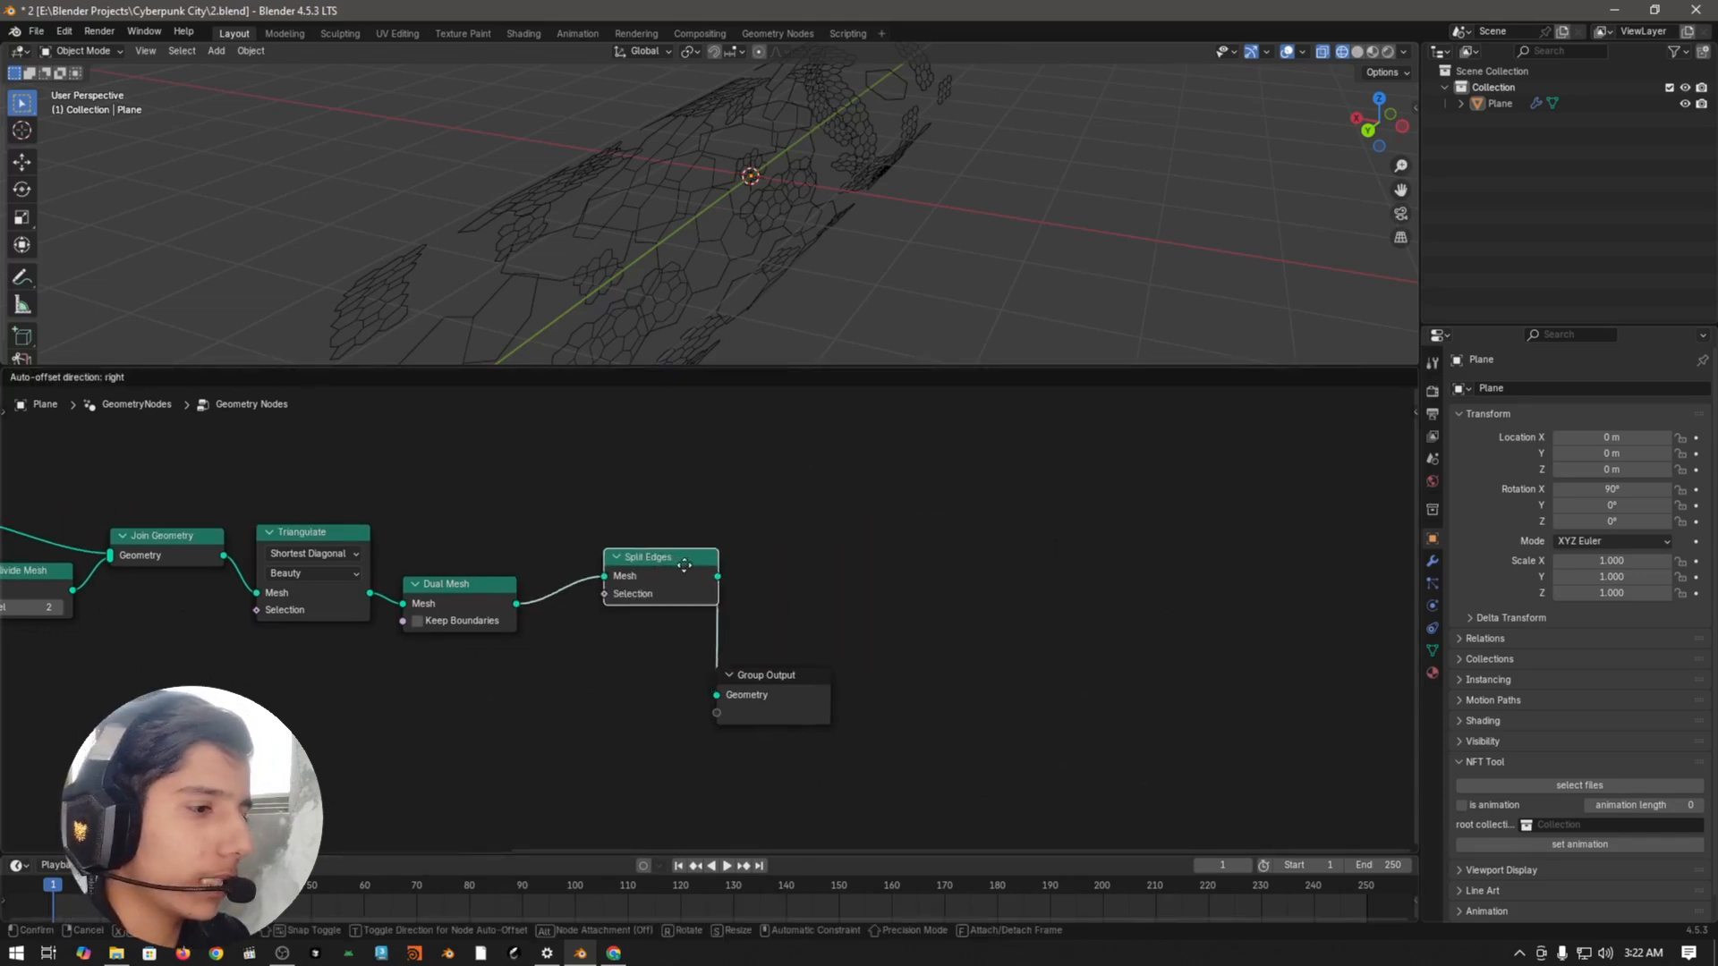
right_click(689, 578)
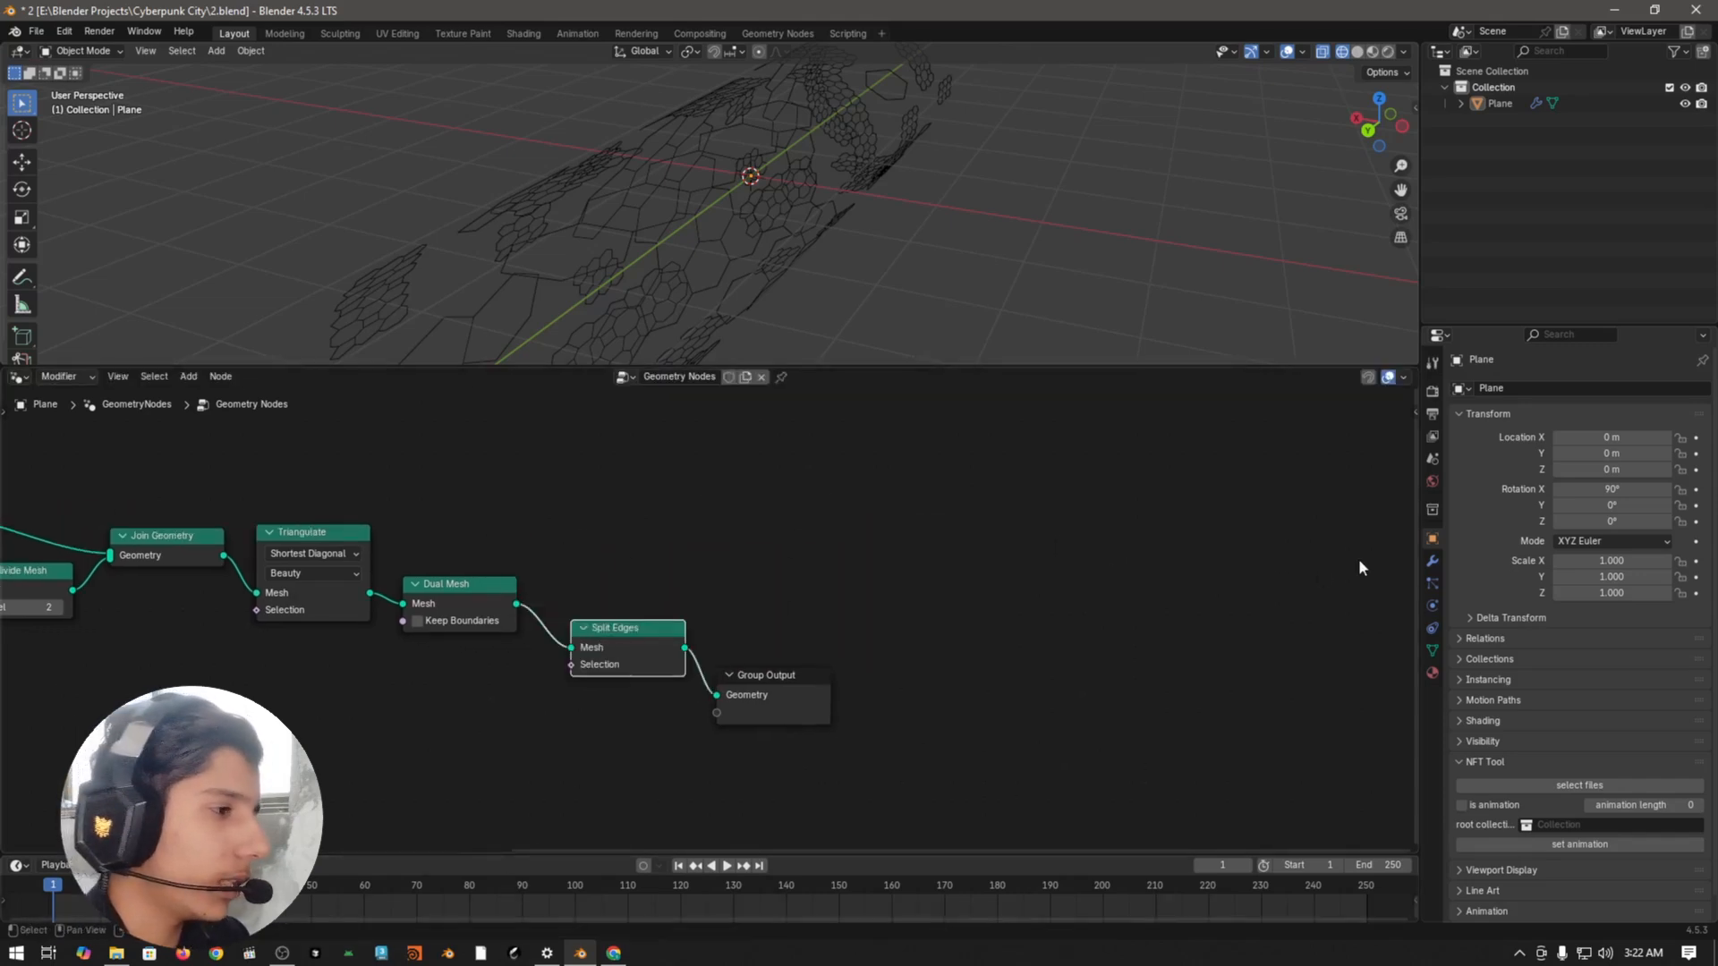
Step: Add a Smooth modifier to the tunnel object and inspect the separated panels in solid shading
click(1430, 566)
click(1537, 390)
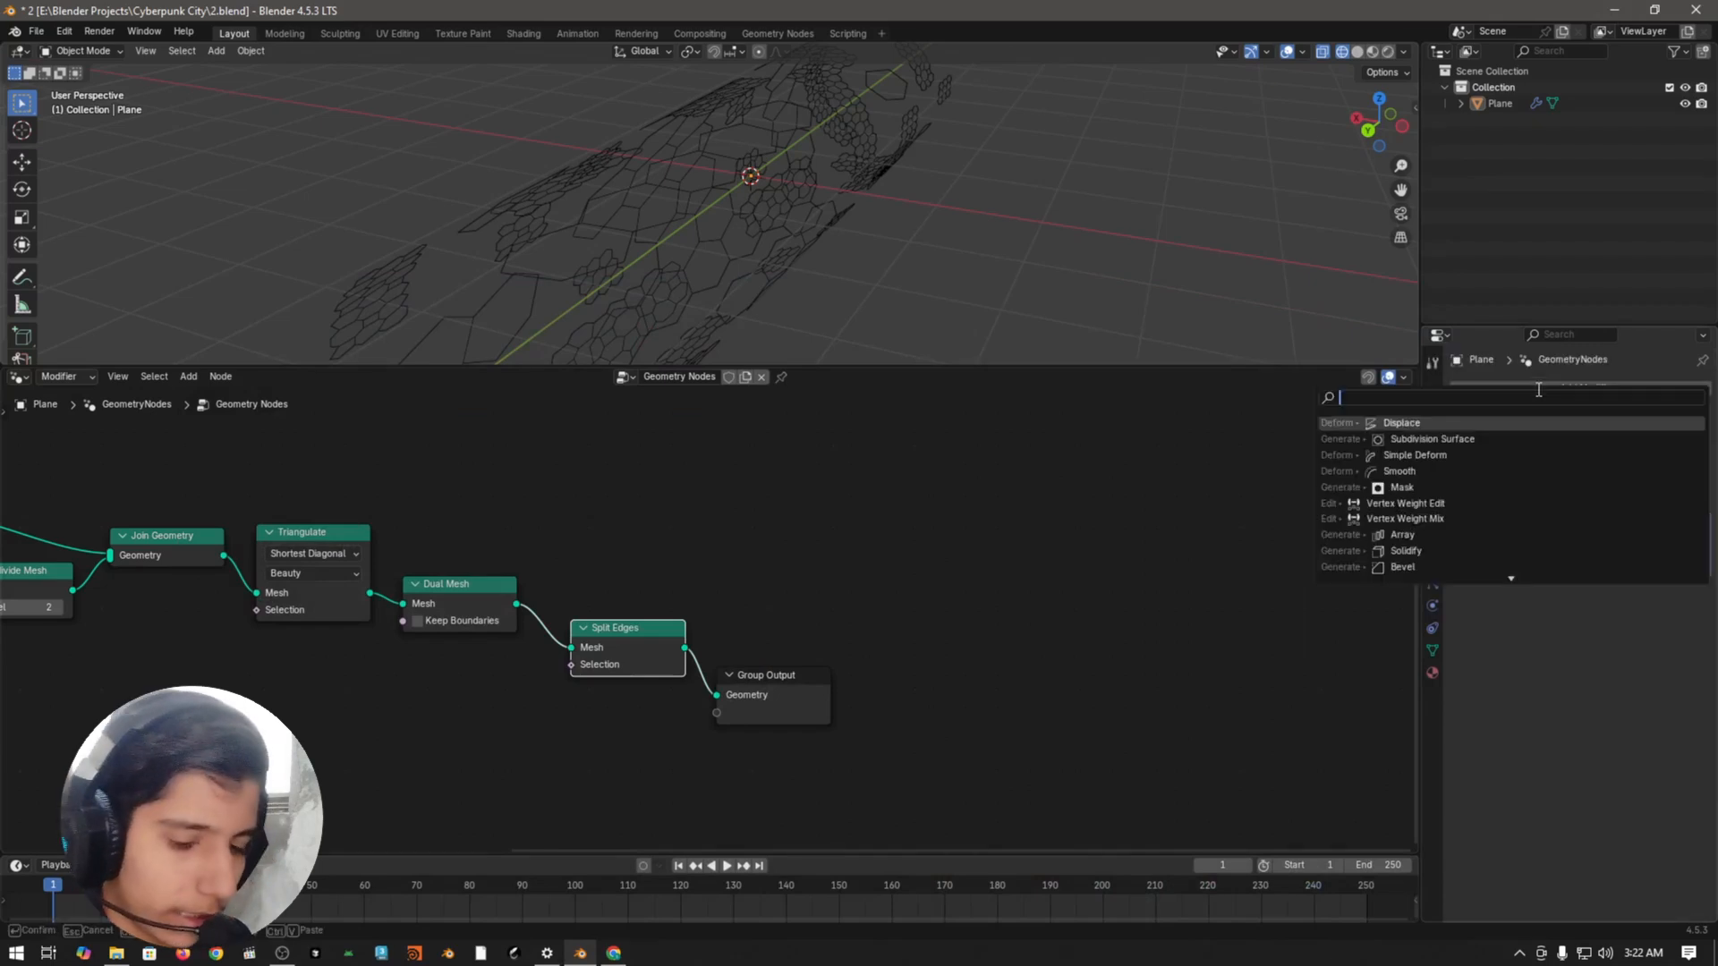
text(smooth)
key(Return)
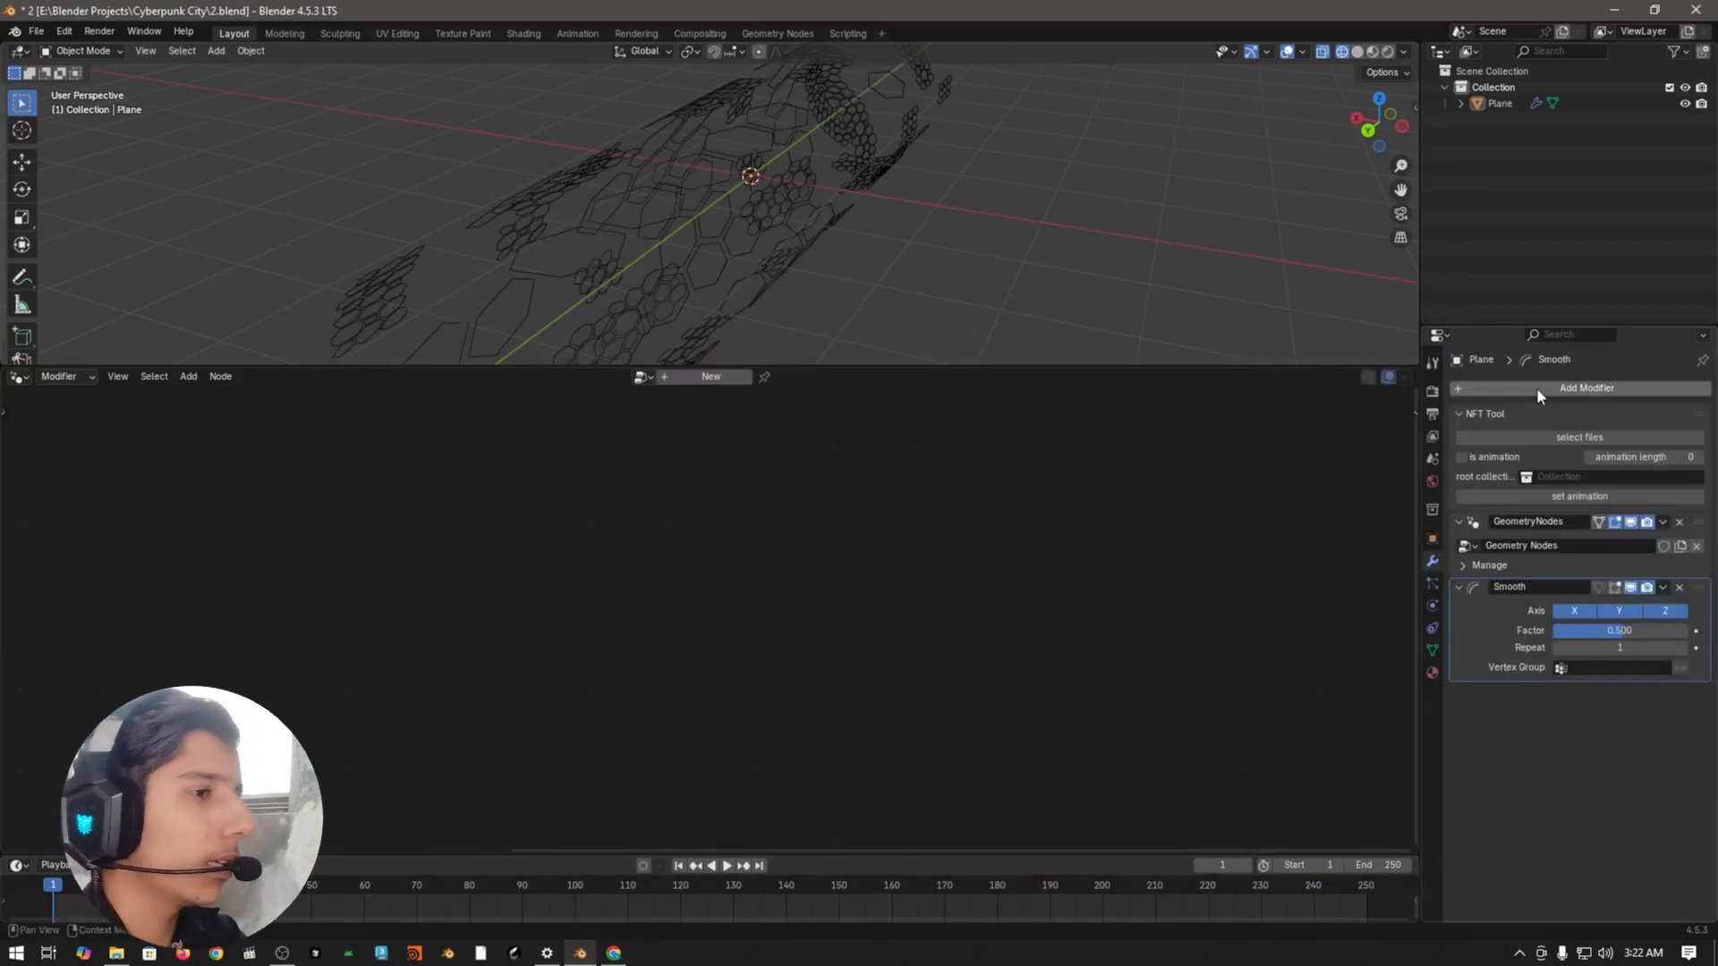
click(1364, 54)
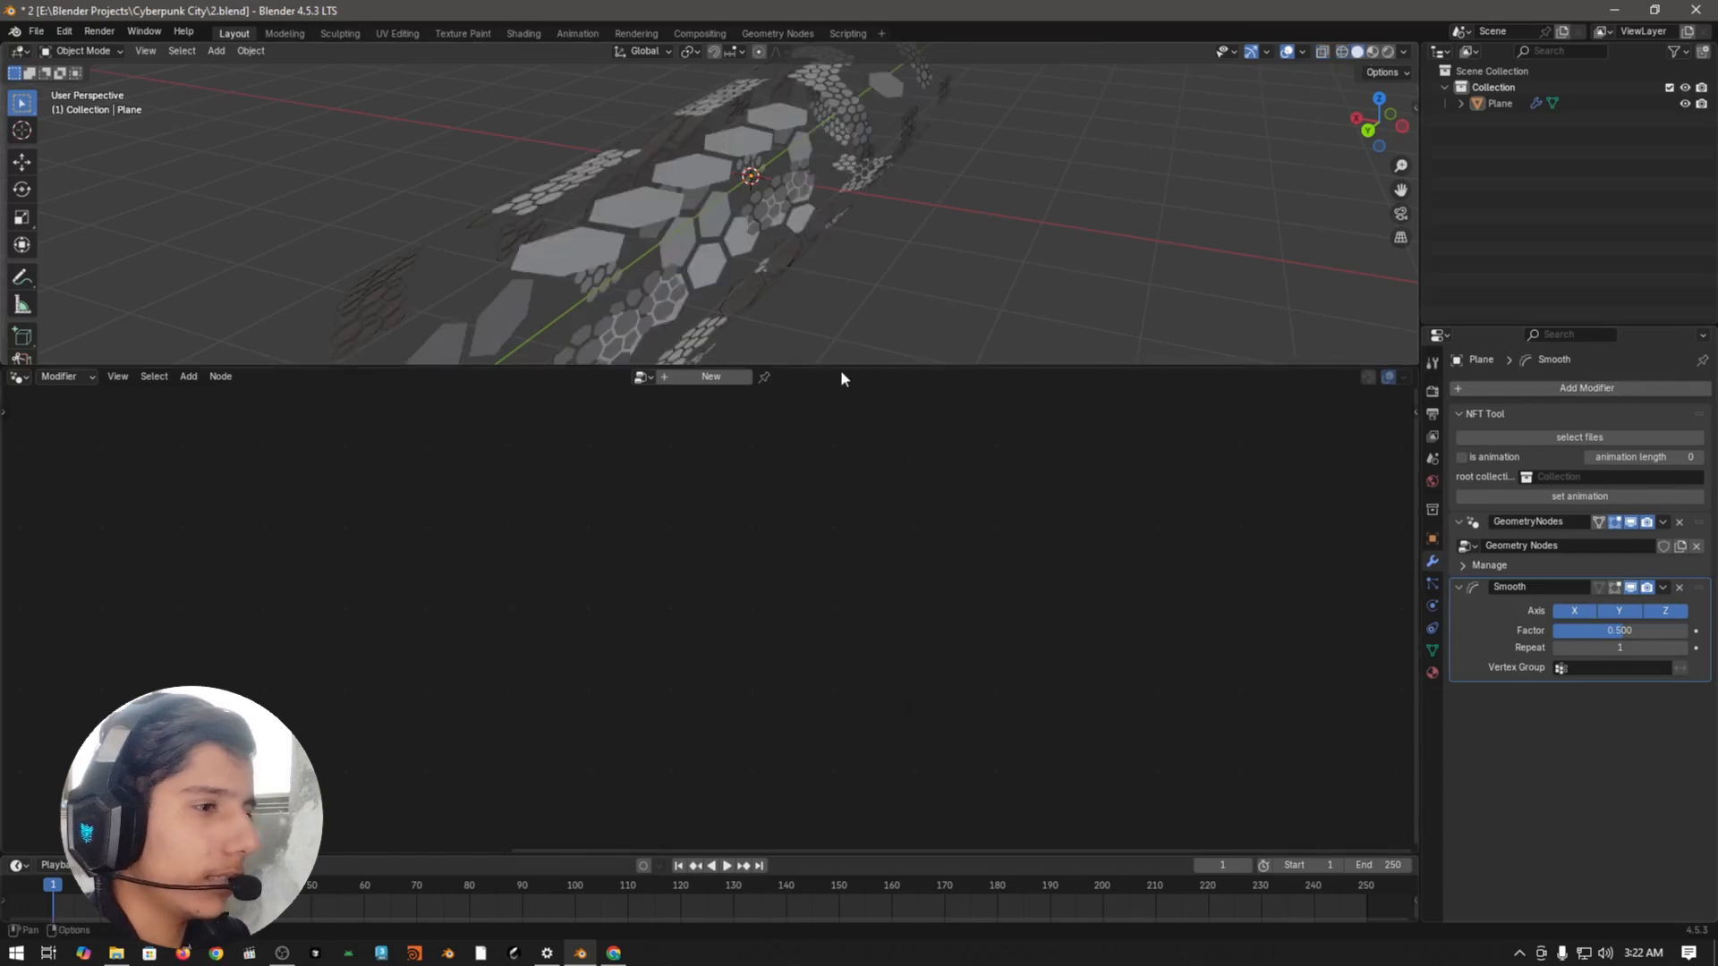
drag(841, 367, 805, 680)
middle_drag(650, 490, 735, 333)
middle_drag(721, 426, 968, 384)
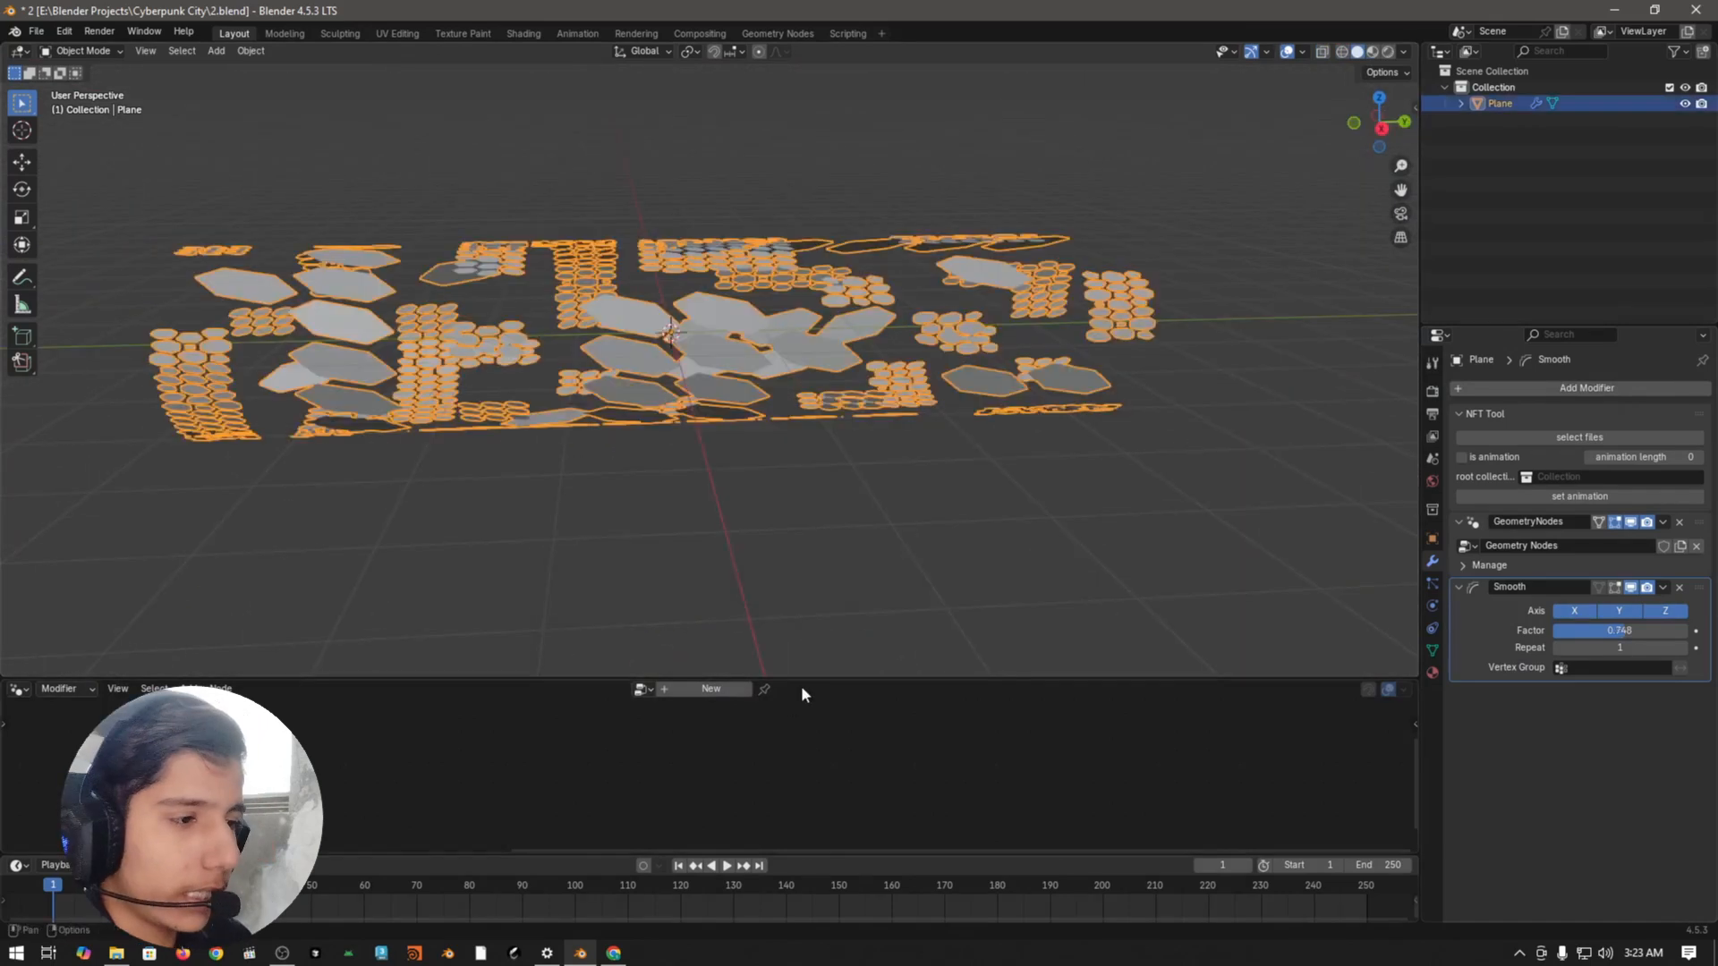
Step: Bring the Geometry Nodes tree back up for editing and set the Cylinder node's vertices to 12
drag(809, 679, 809, 317)
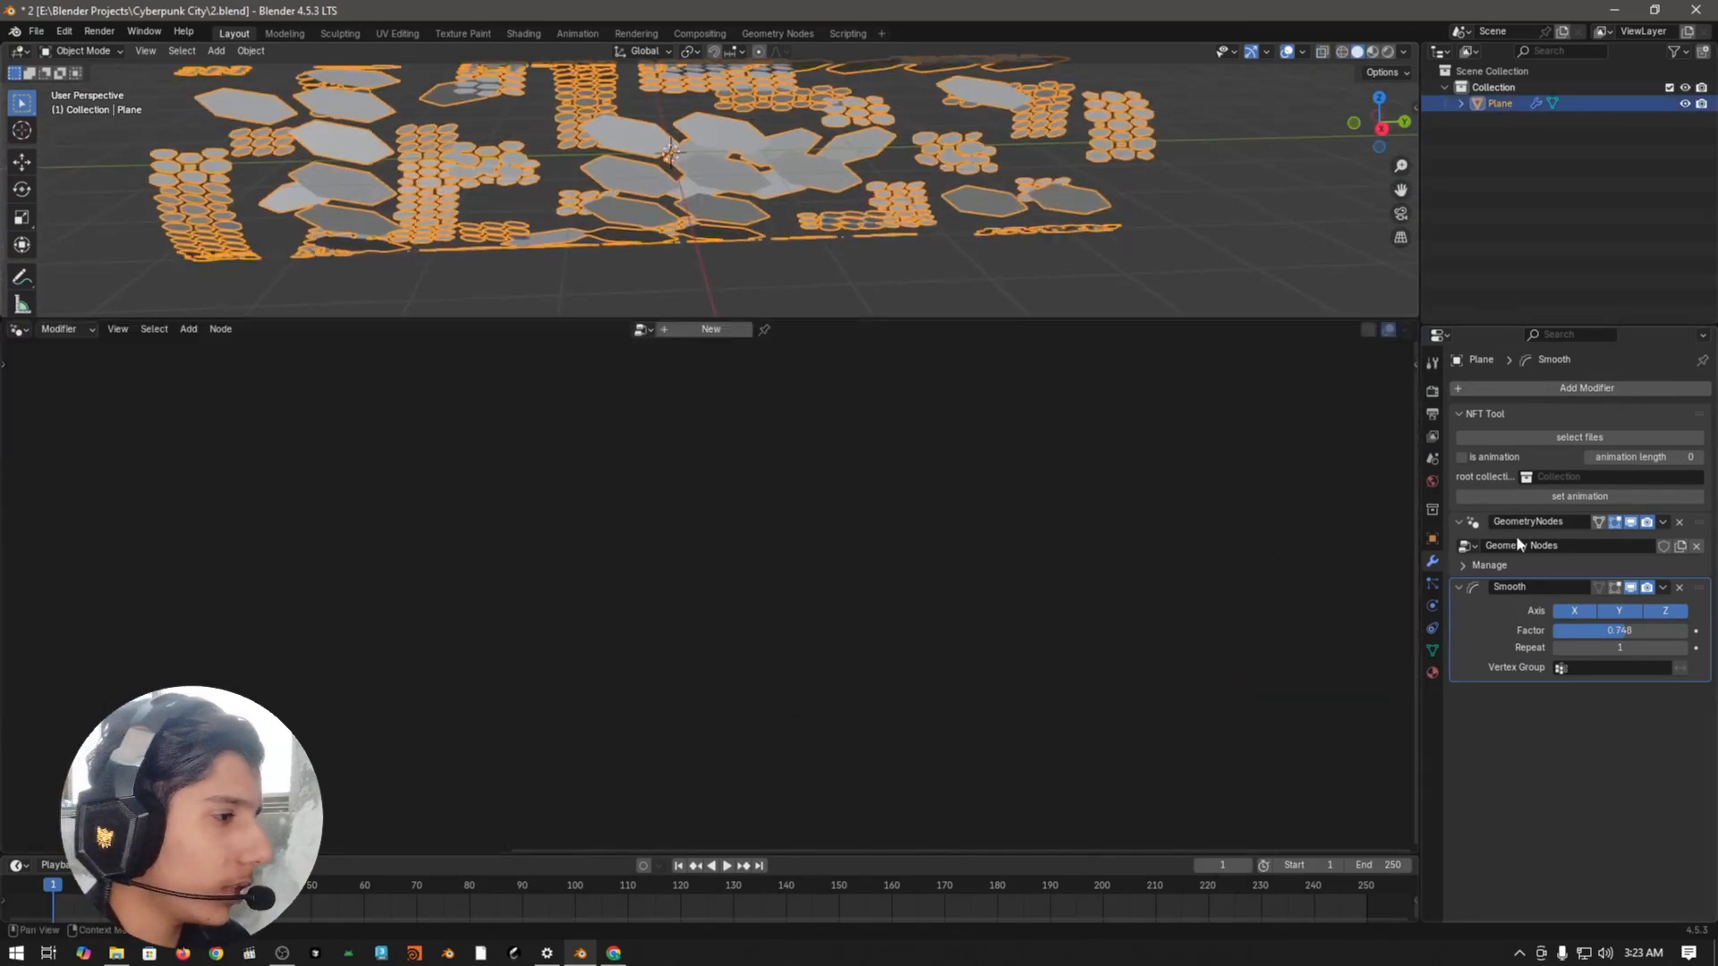
click(1473, 524)
middle_drag(403, 445, 840, 502)
click(340, 455)
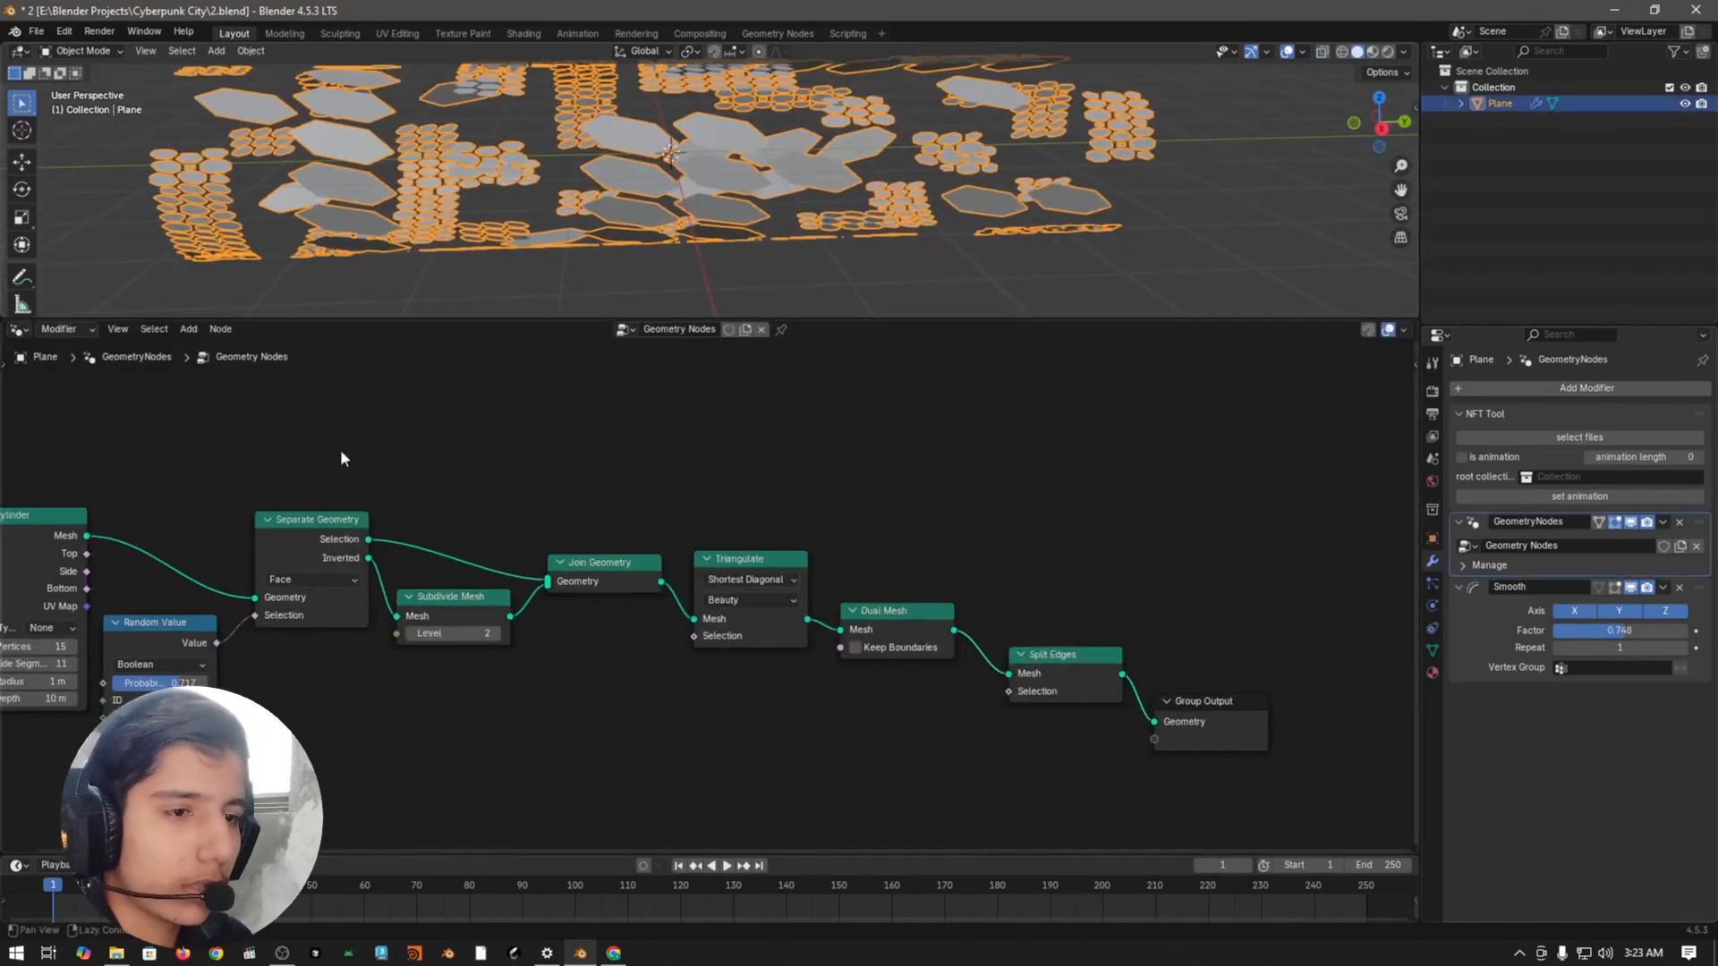
middle_drag(328, 438, 792, 460)
scroll(792, 460, up, 3)
middle_drag(588, 536, 693, 446)
scroll(680, 461, up, 2)
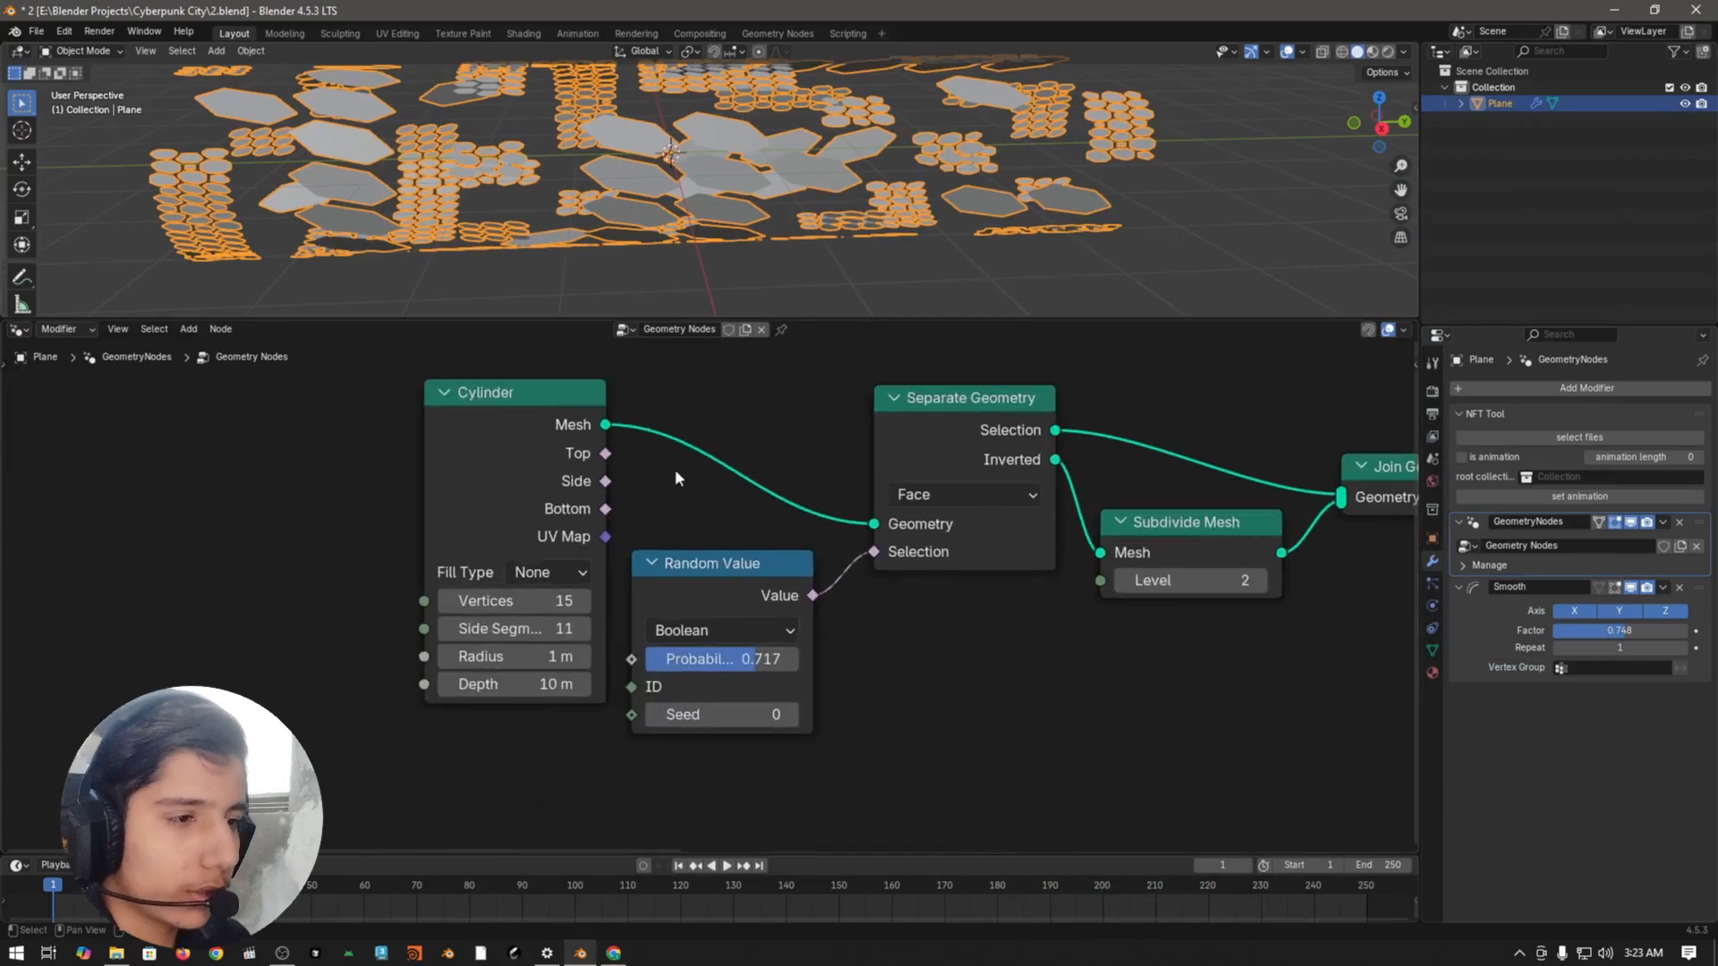
click(446, 601)
click(446, 601)
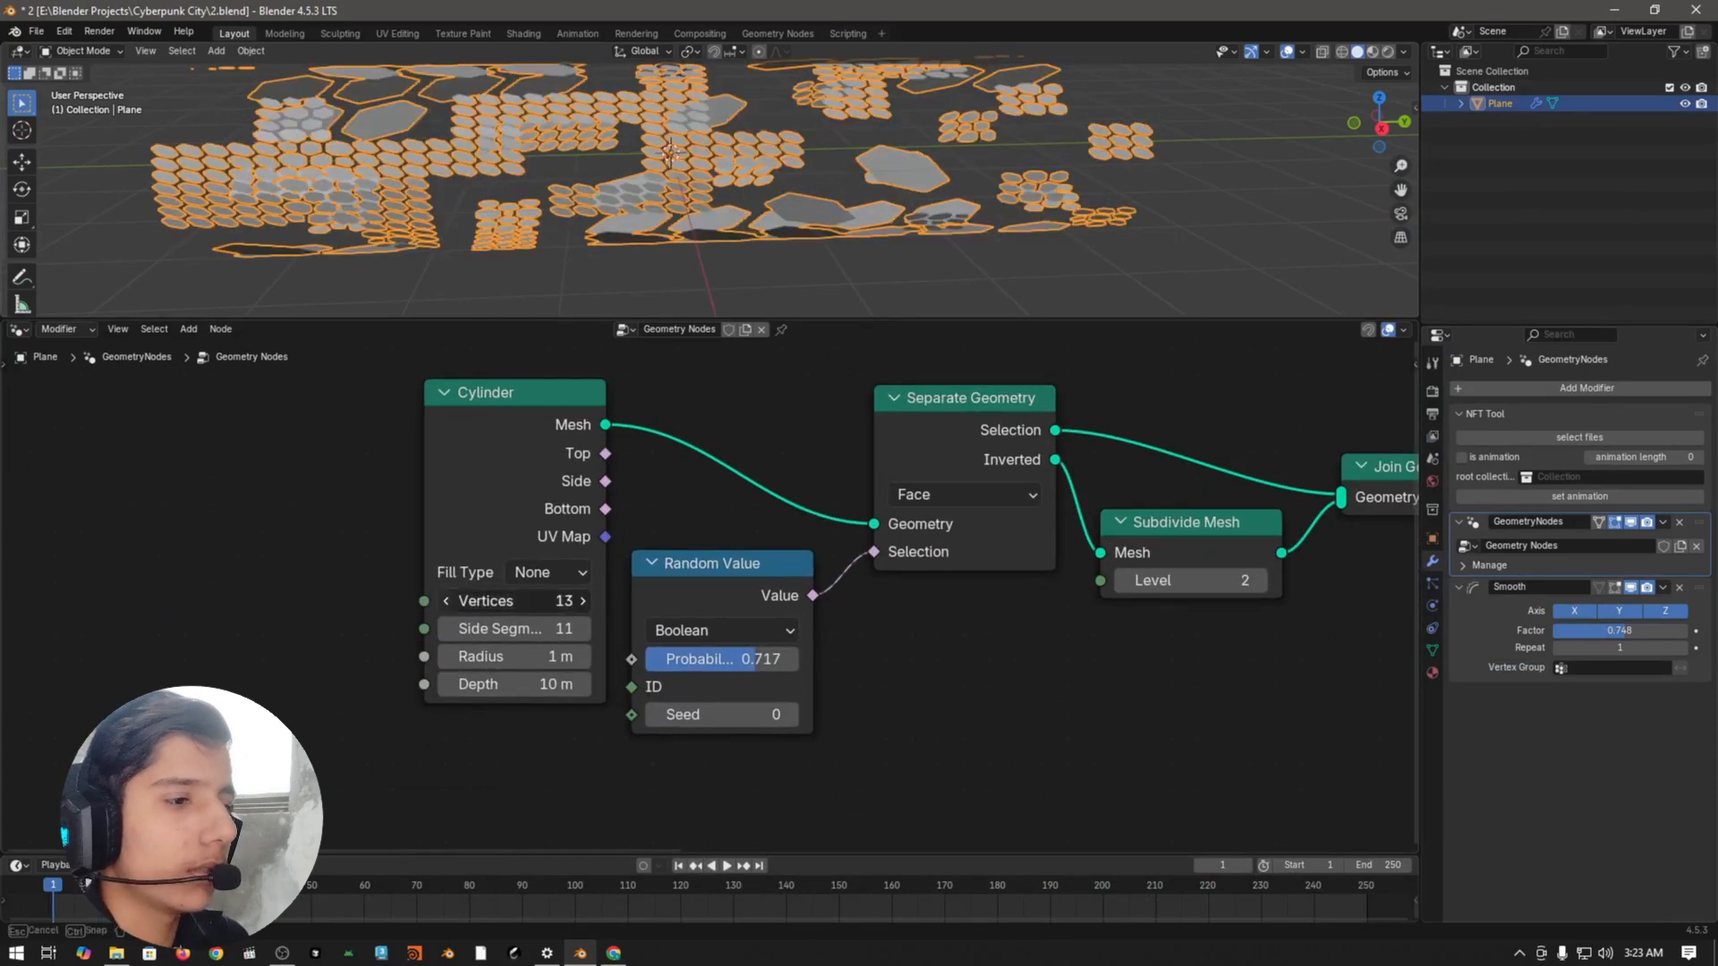
click(447, 601)
Step: Examine the hexagonal panels from inside and outside the tunnel
middle_drag(715, 206, 789, 206)
click(793, 302)
drag(794, 317, 810, 340)
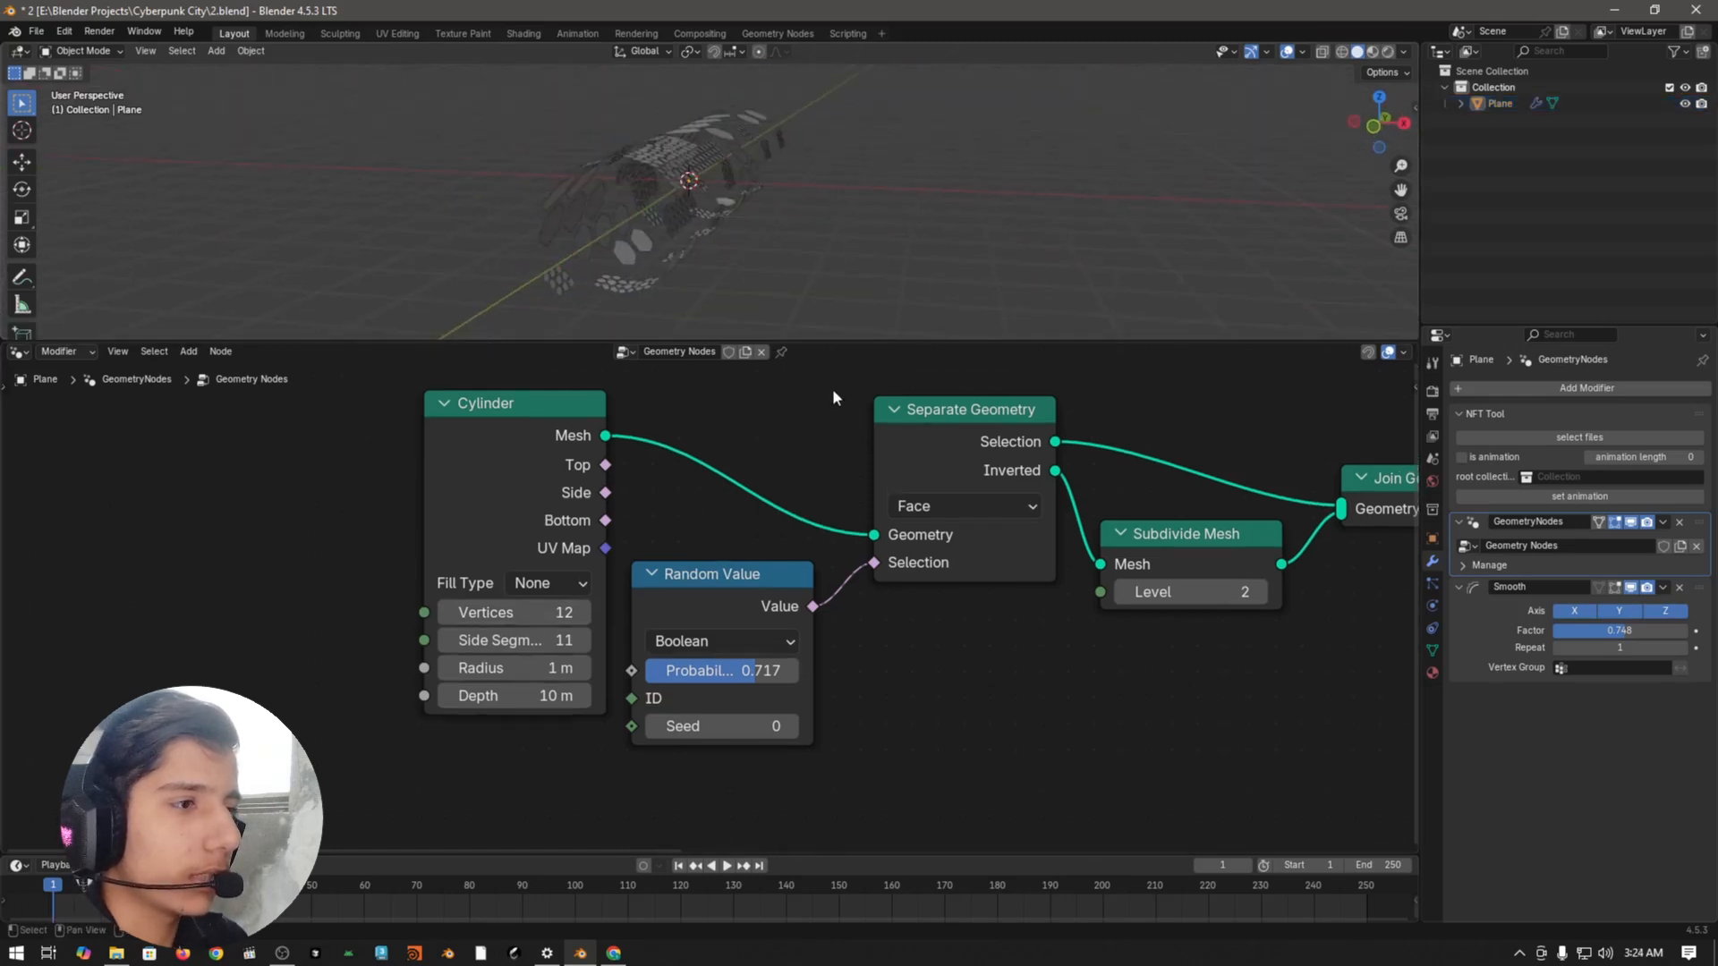
middle_drag(868, 263, 665, 181)
click(666, 181)
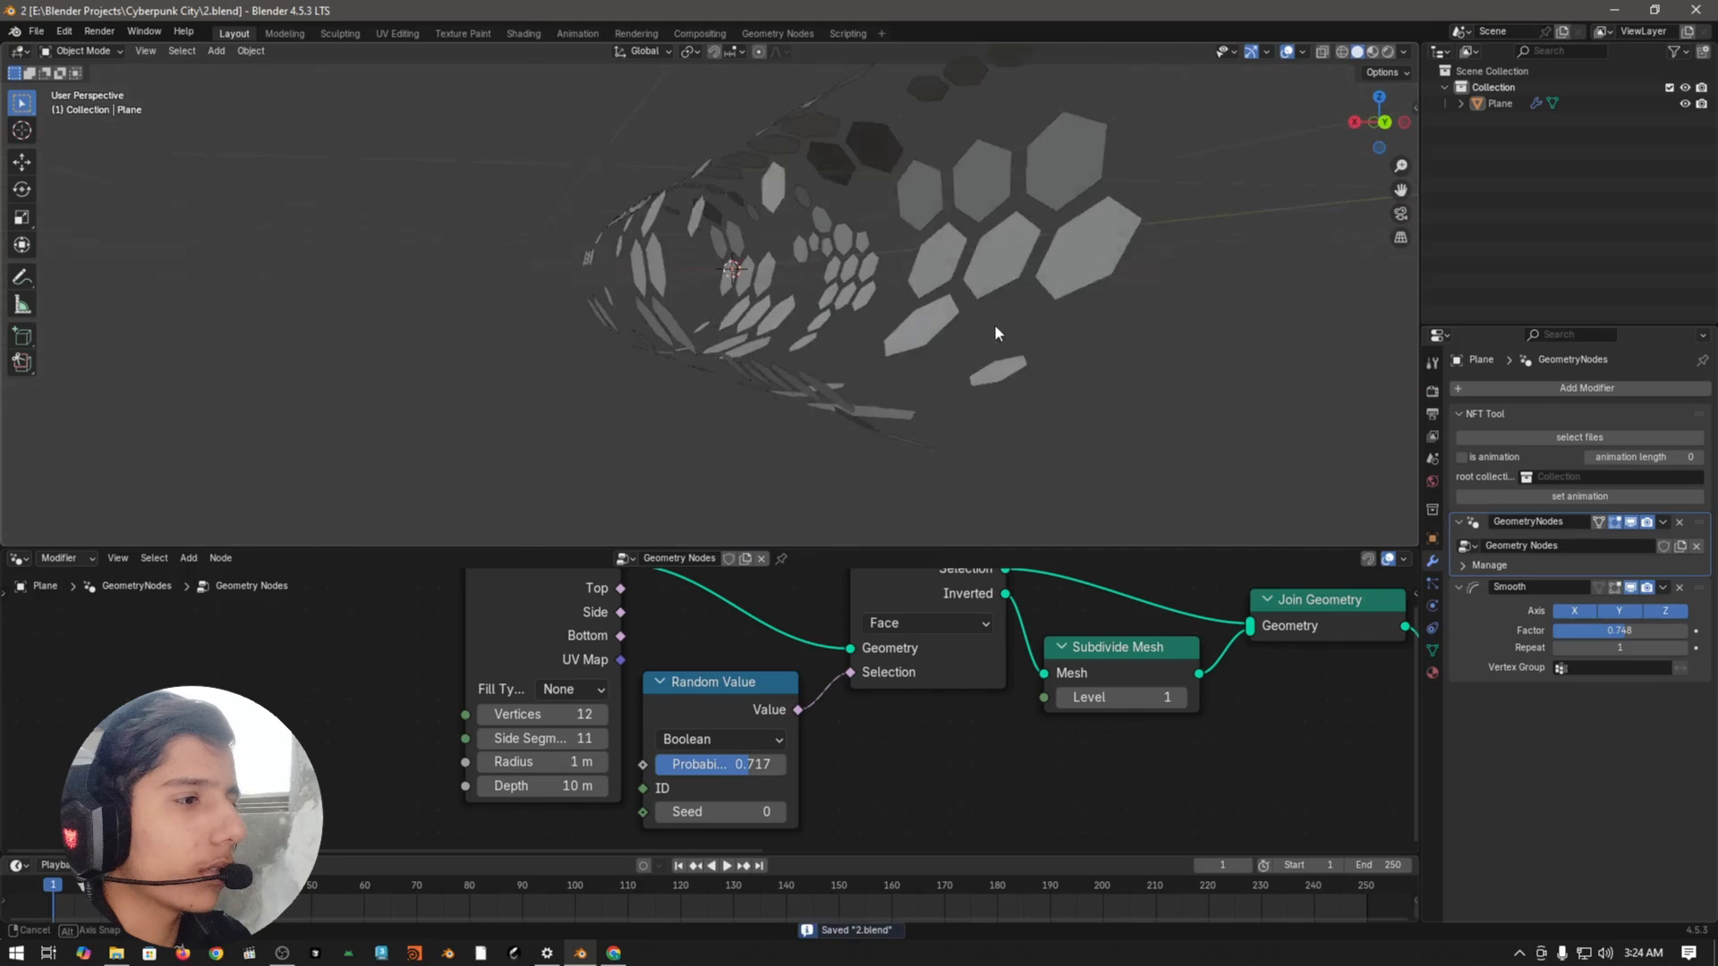
middle_drag(995, 324, 1383, 329)
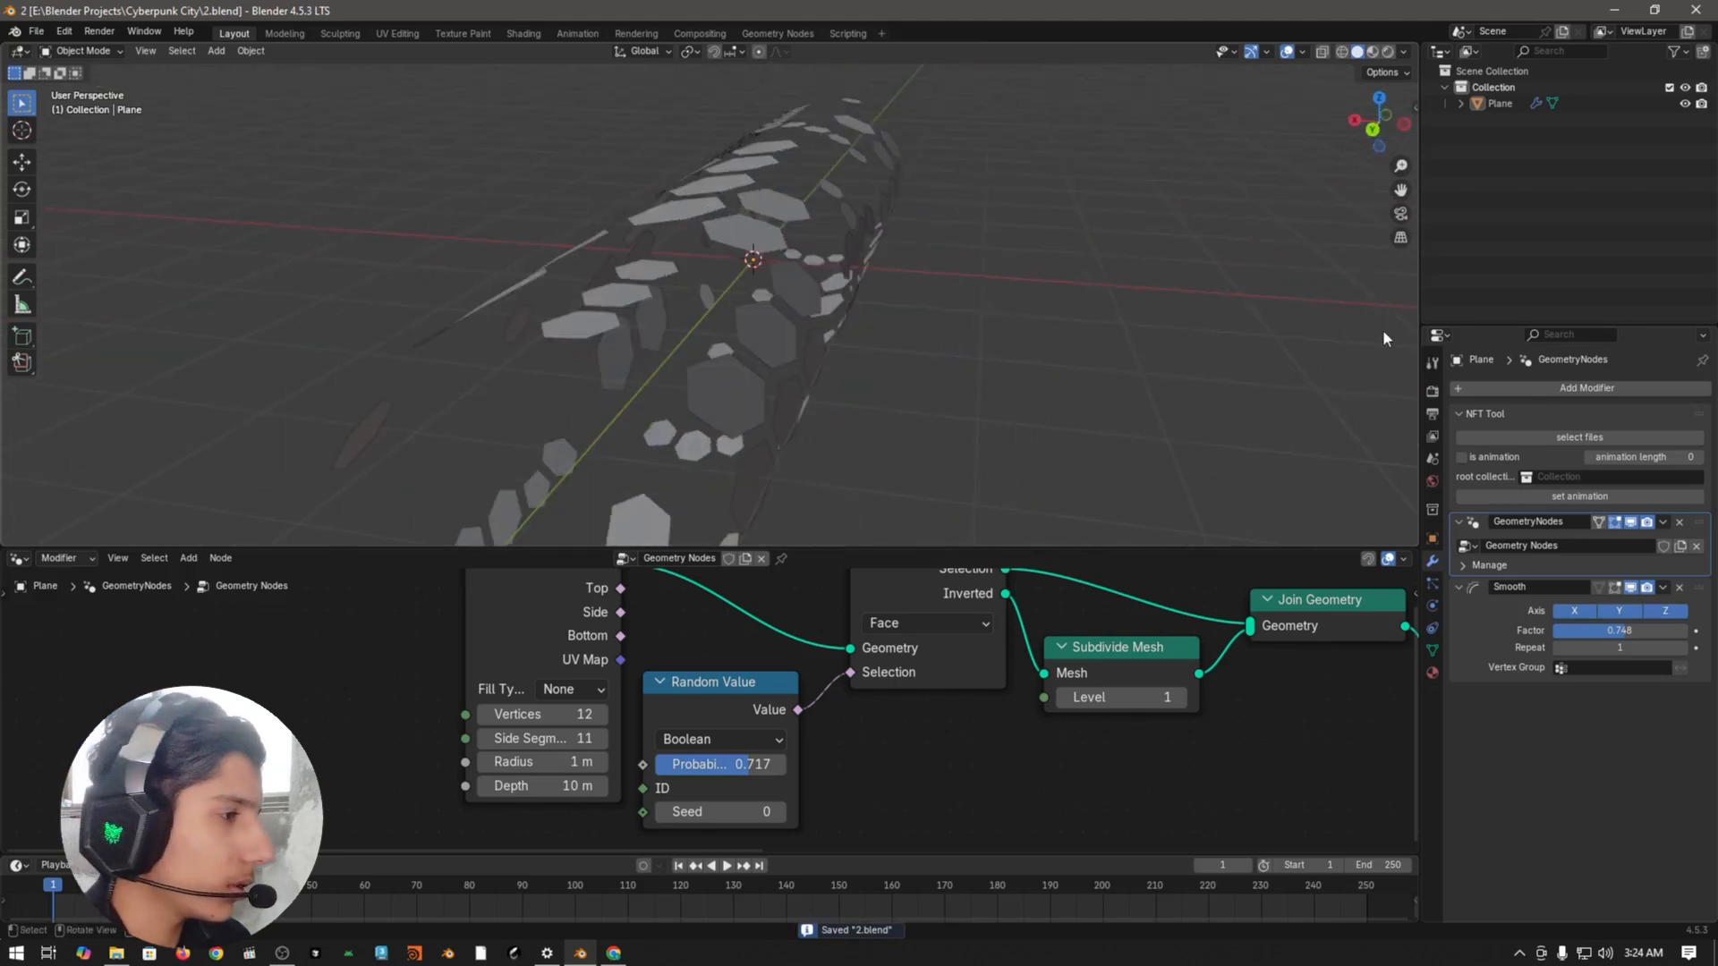
Step: Add a Solidify modifier to the tunnel panels with a thickness of 0.07 m
click(1544, 388)
text(solid)
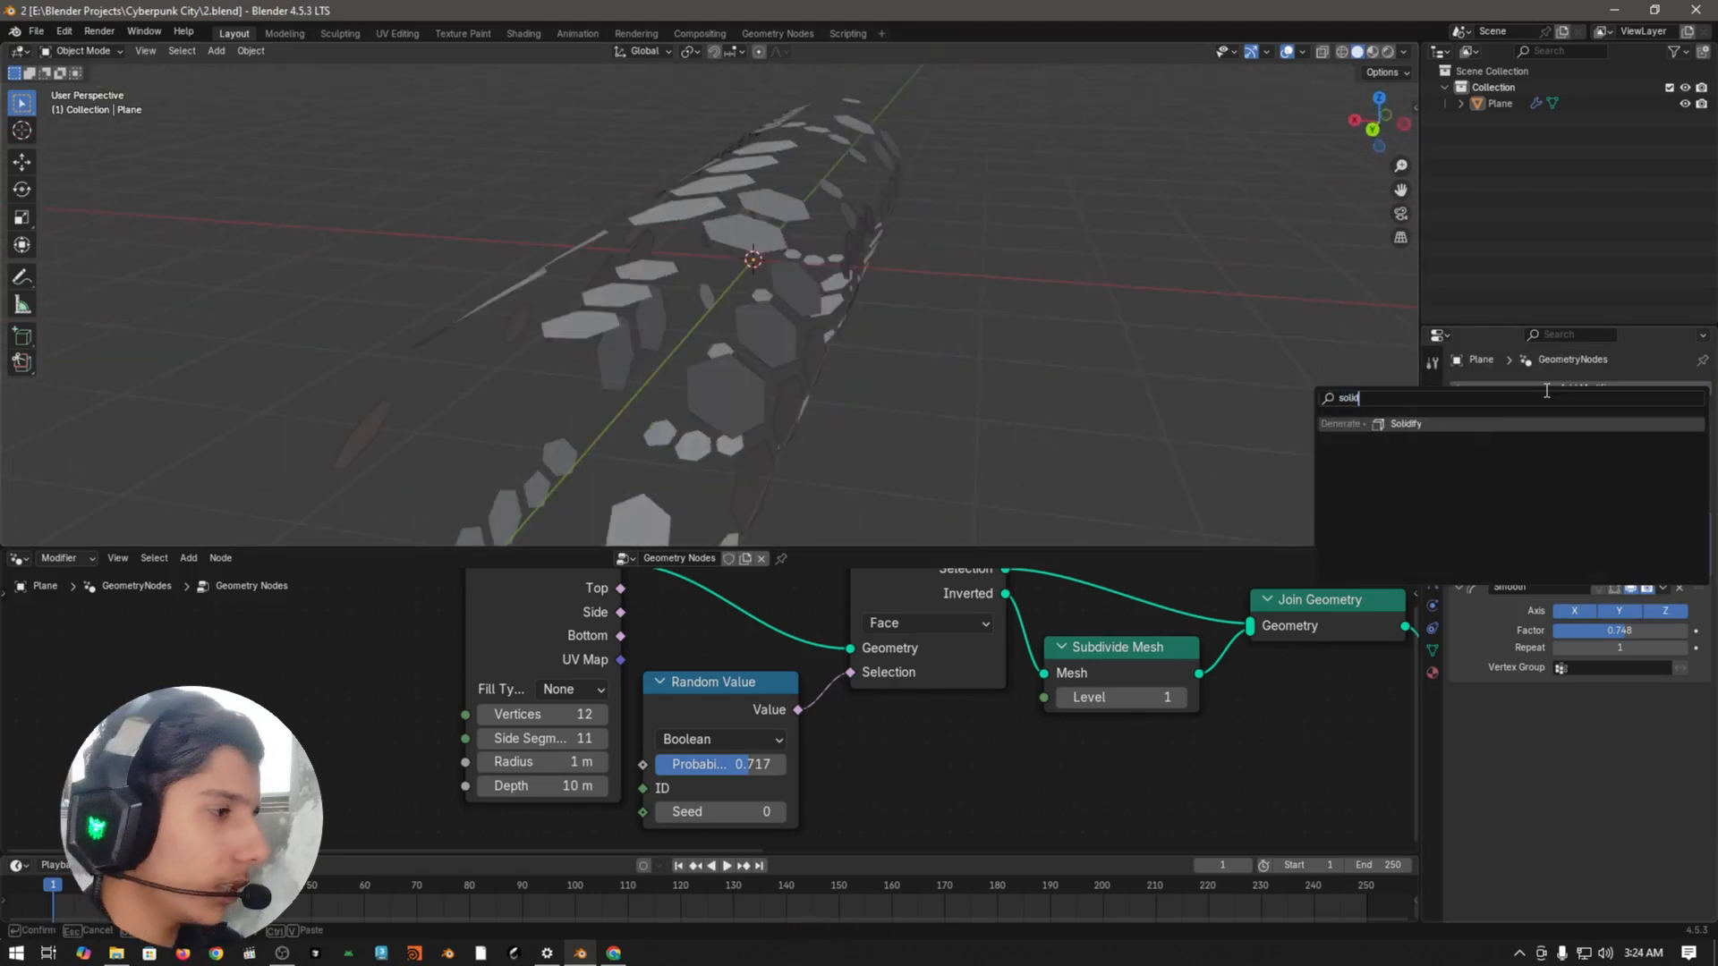
key(Return)
middle_drag(1333, 494, 1029, 384)
drag(1620, 735, 1653, 736)
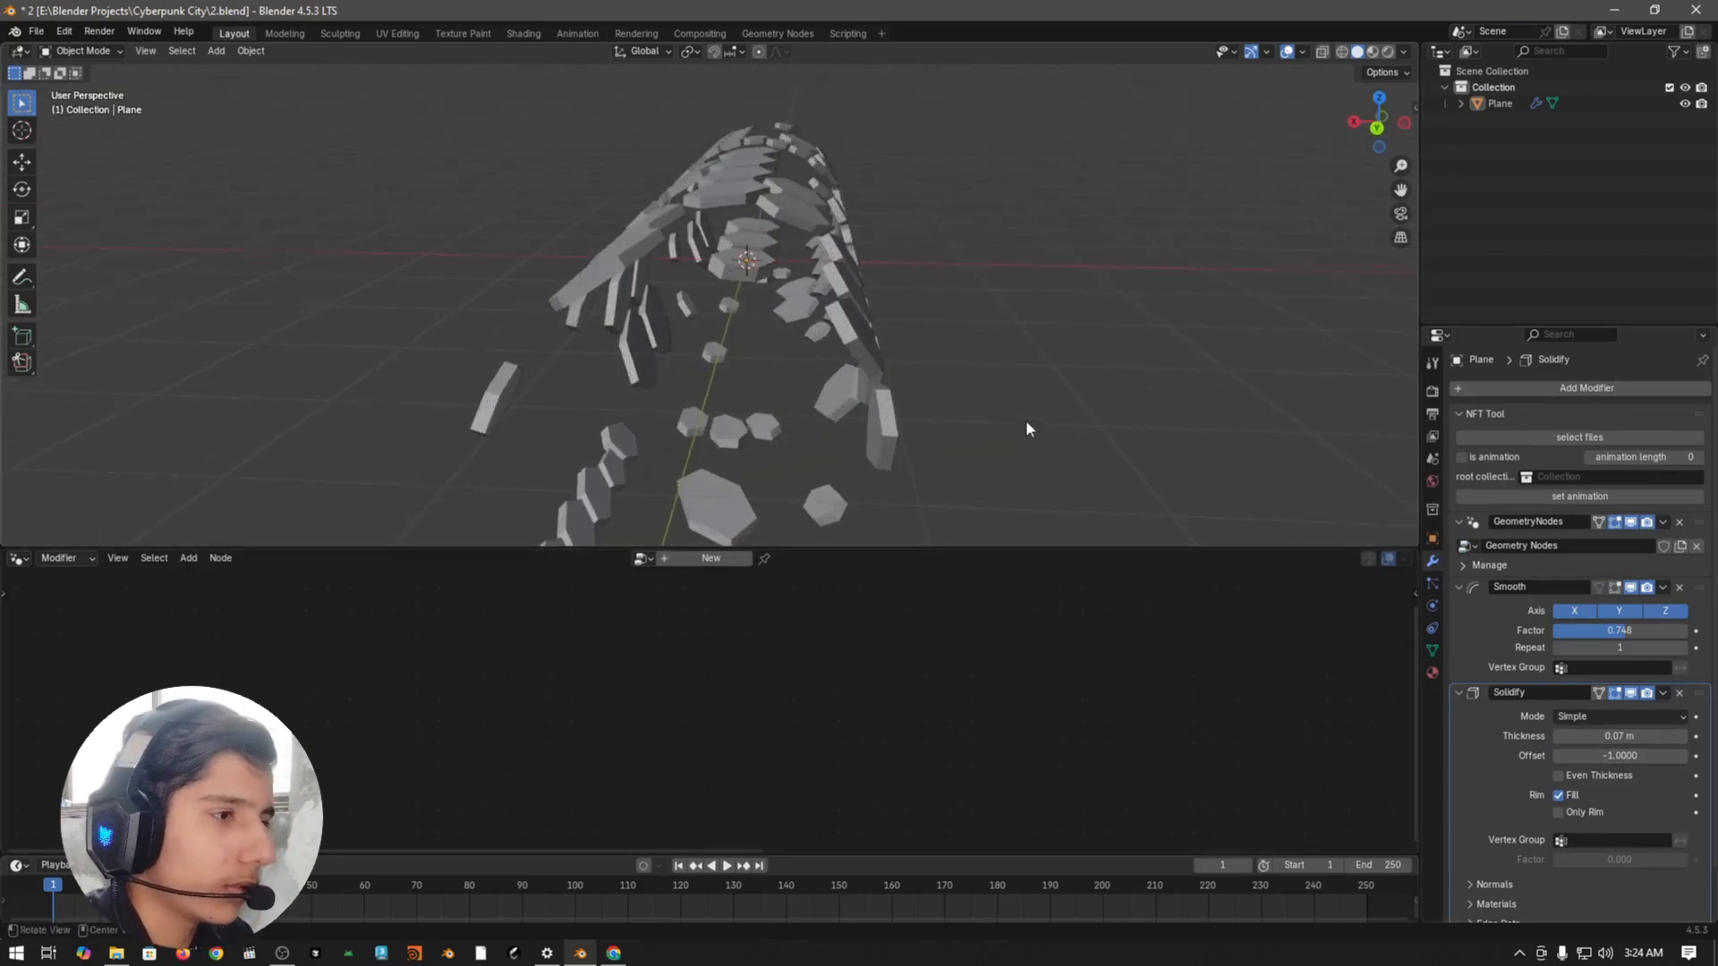
middle_drag(1025, 420, 1163, 412)
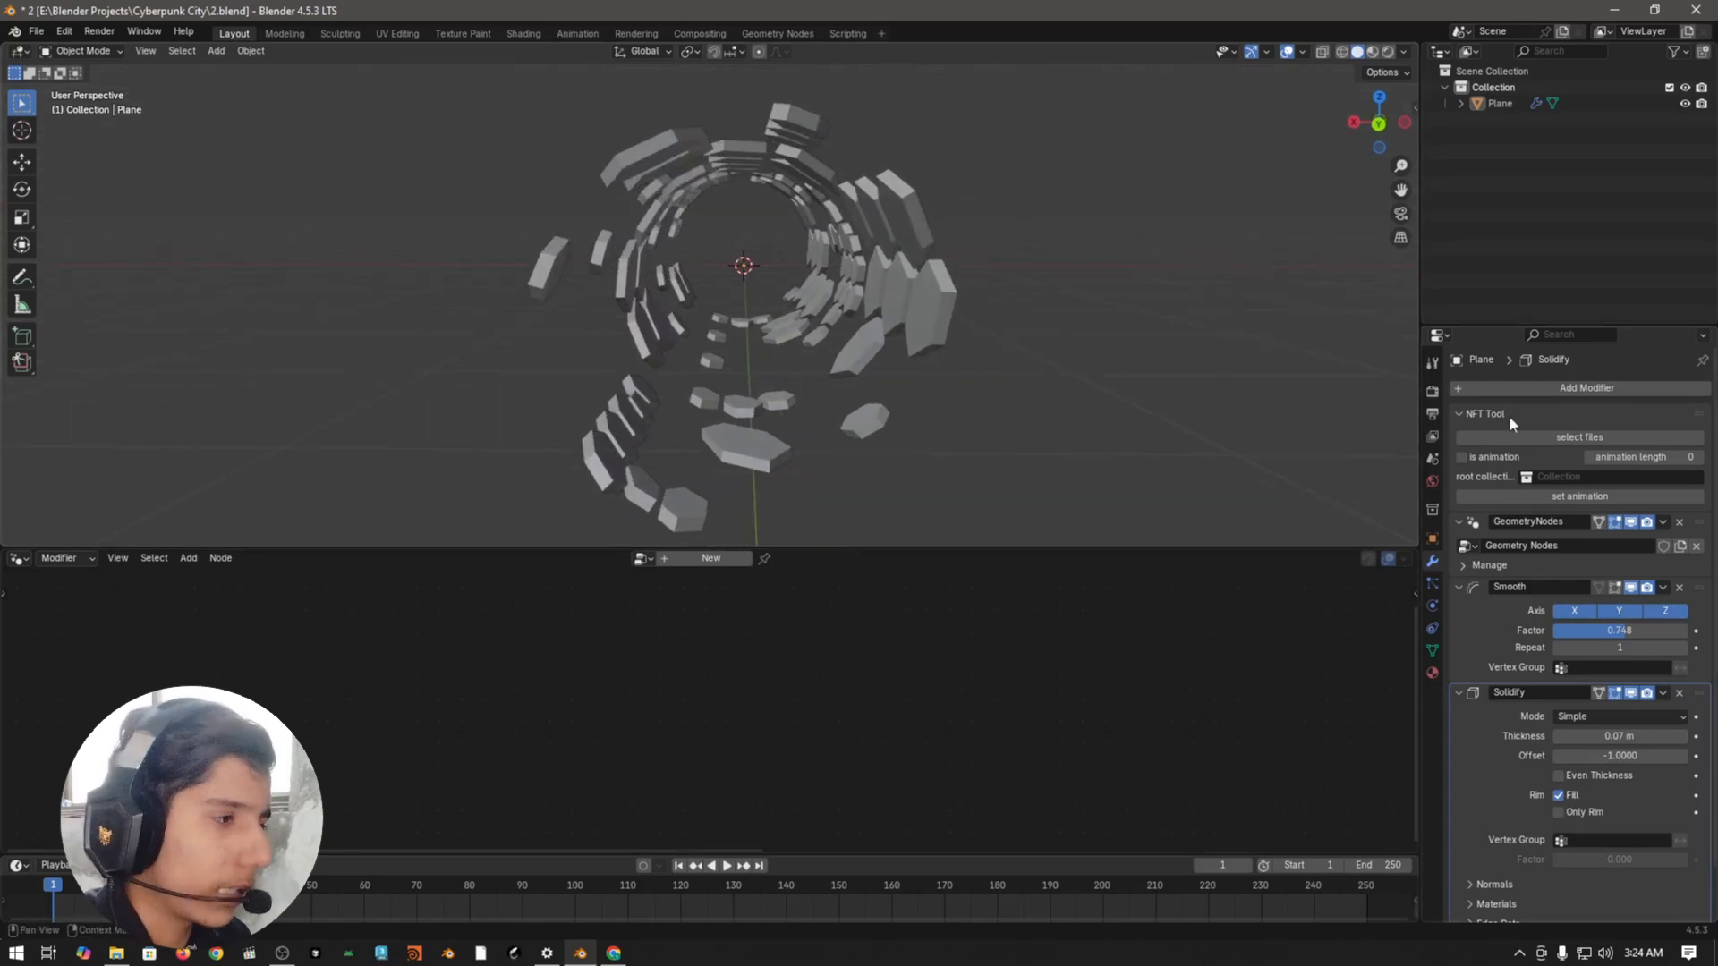
Step: Add a Bevel modifier to the tunnel panels with 3 segments
click(1560, 387)
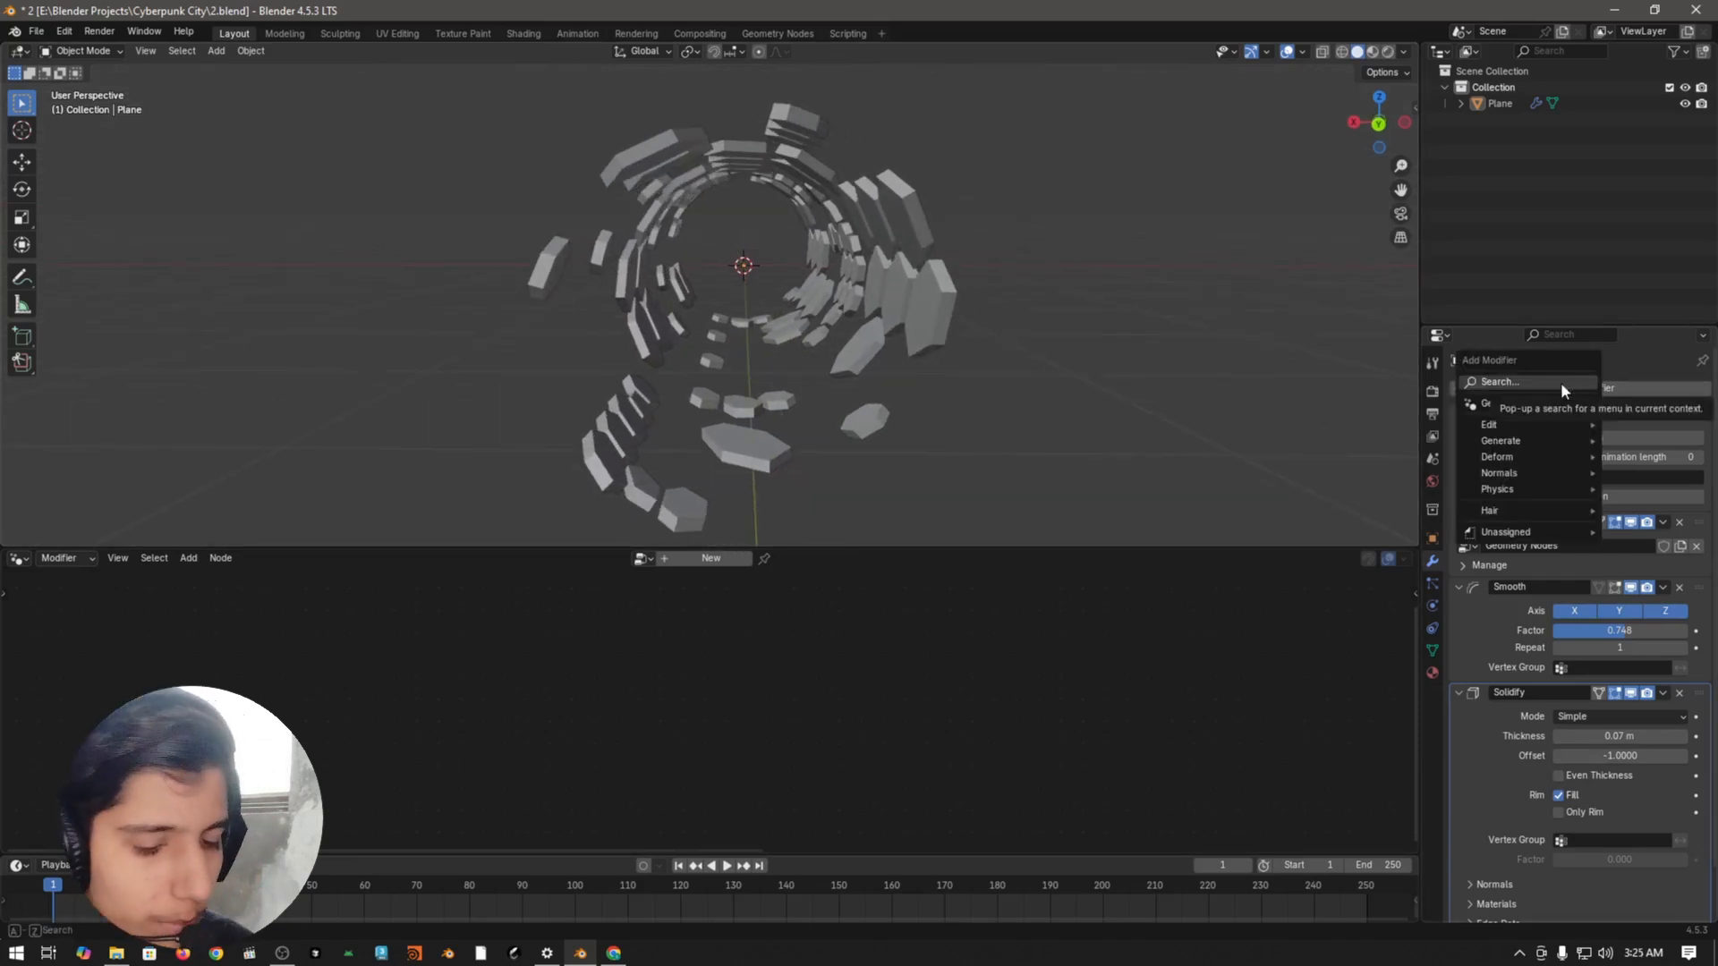
text(bevel)
key(Return)
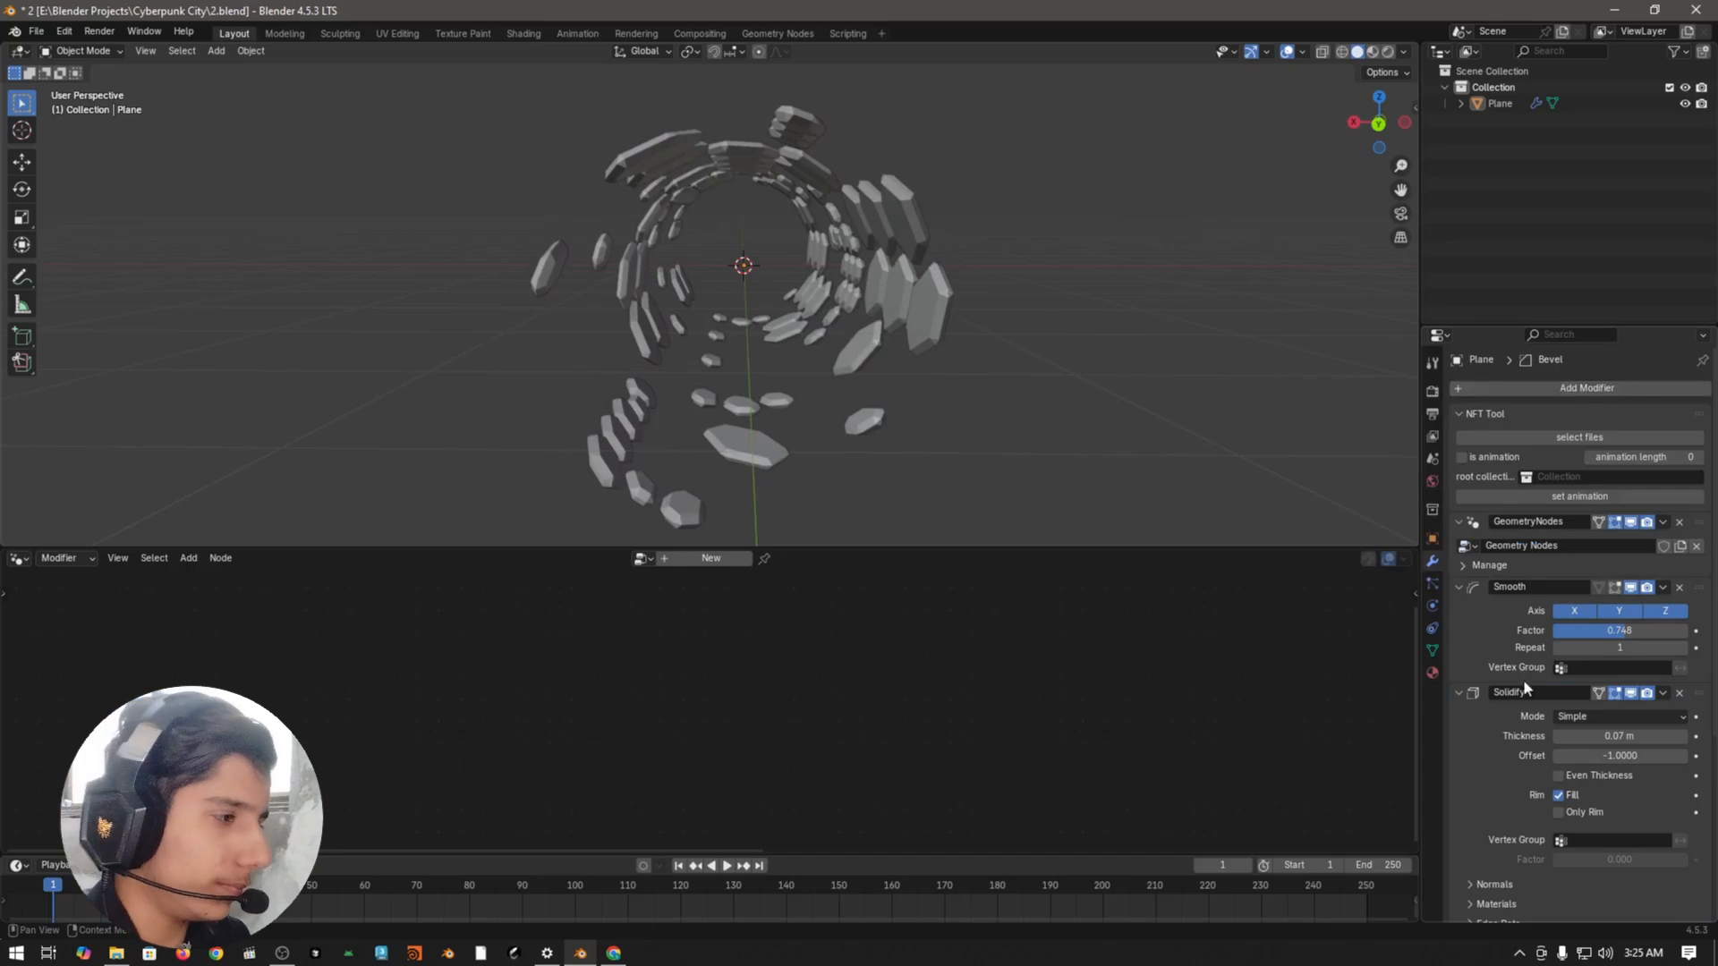
scroll(1521, 680, down, 6)
scroll(1510, 698, down, 1)
click(1683, 803)
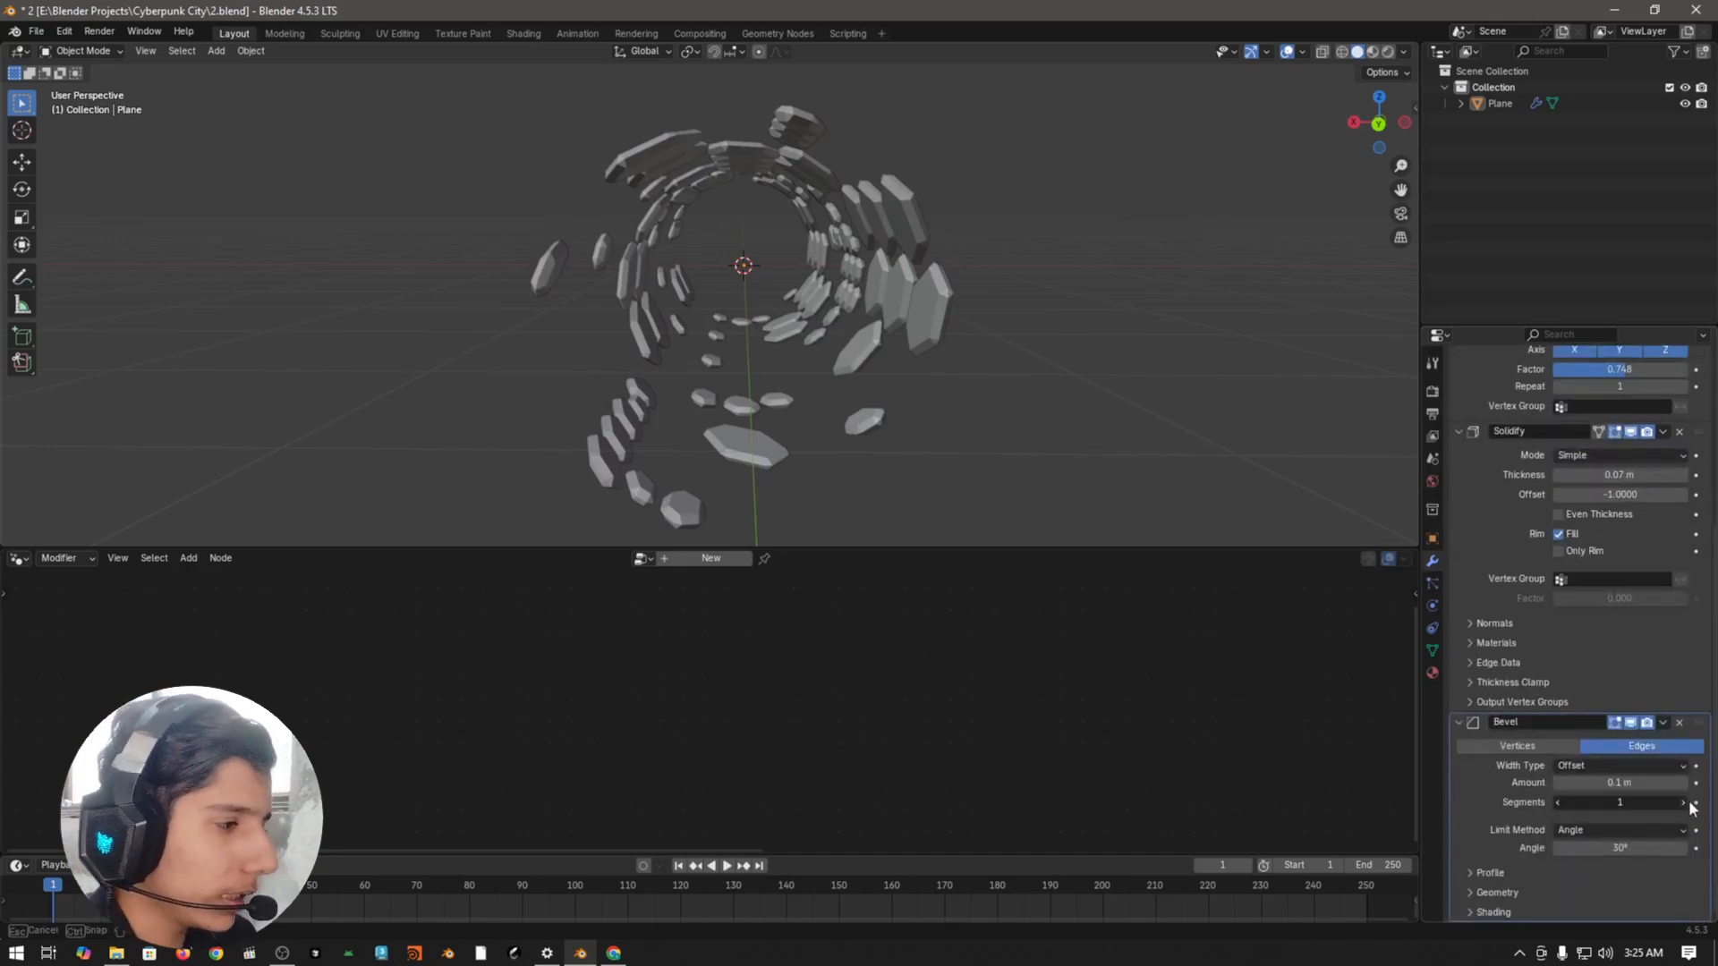
click(1683, 802)
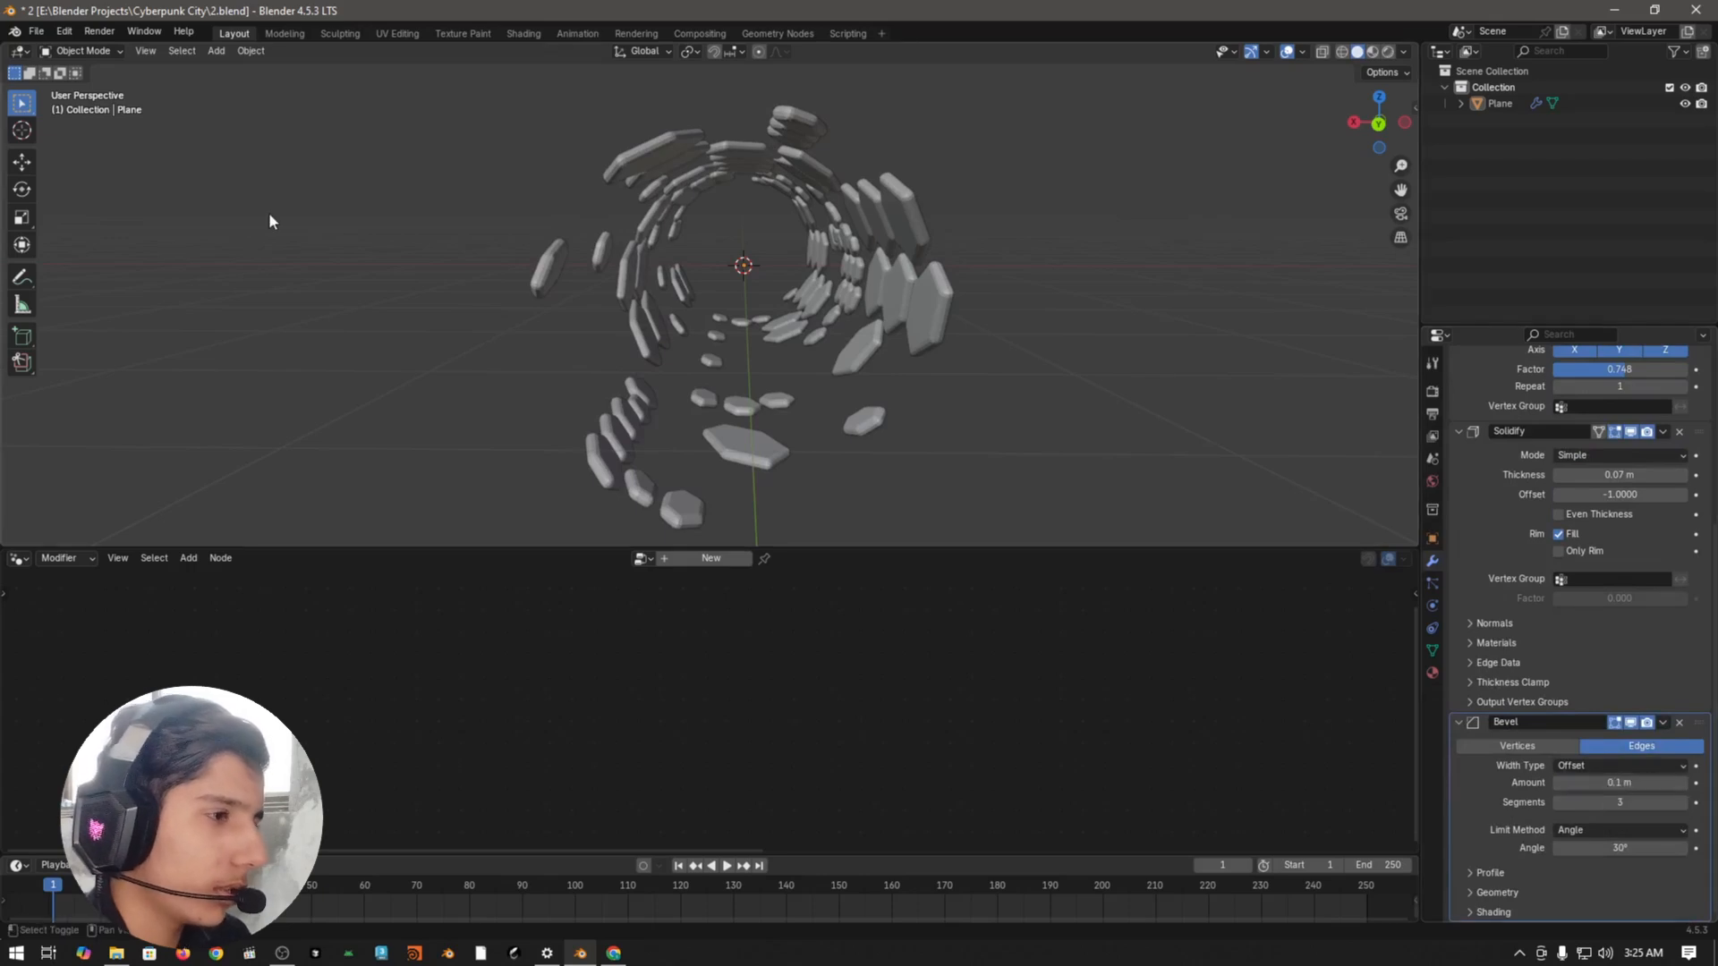
Step: Set the bevel amount to 0.011 m and check the panel edges up close
mouse_move(1620, 783)
mouse_down()
mouse_move(1638, 783)
mouse_move(1611, 783)
mouse_up()
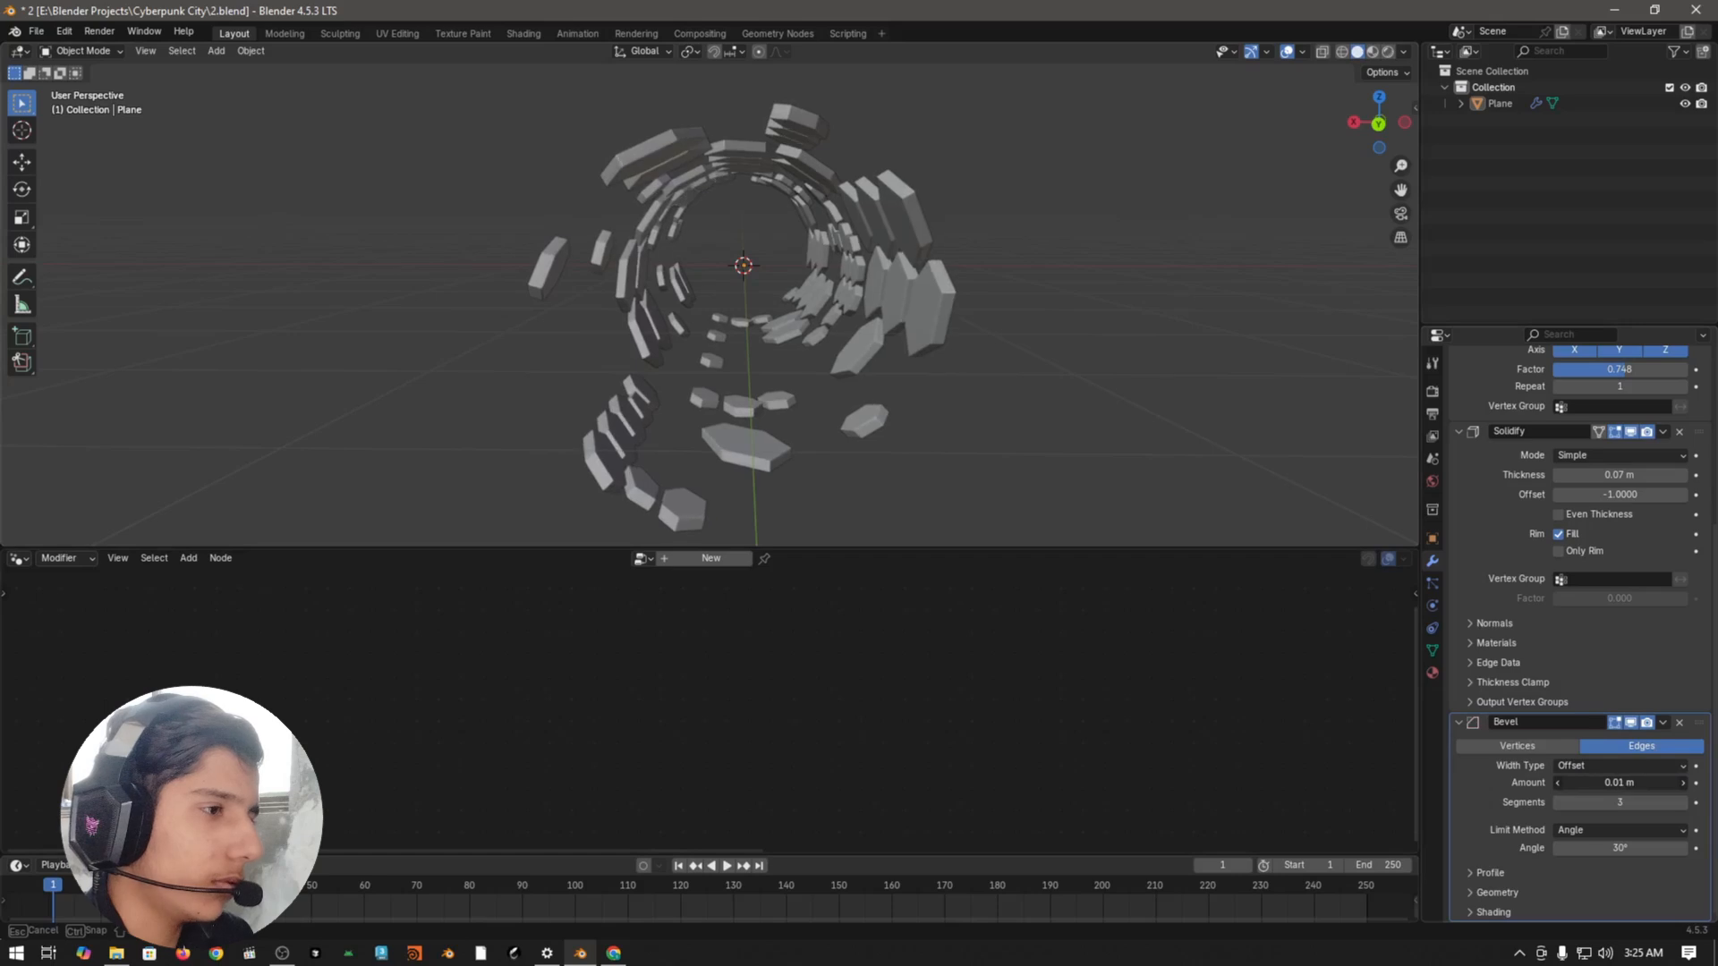
scroll(1097, 317, up, 2)
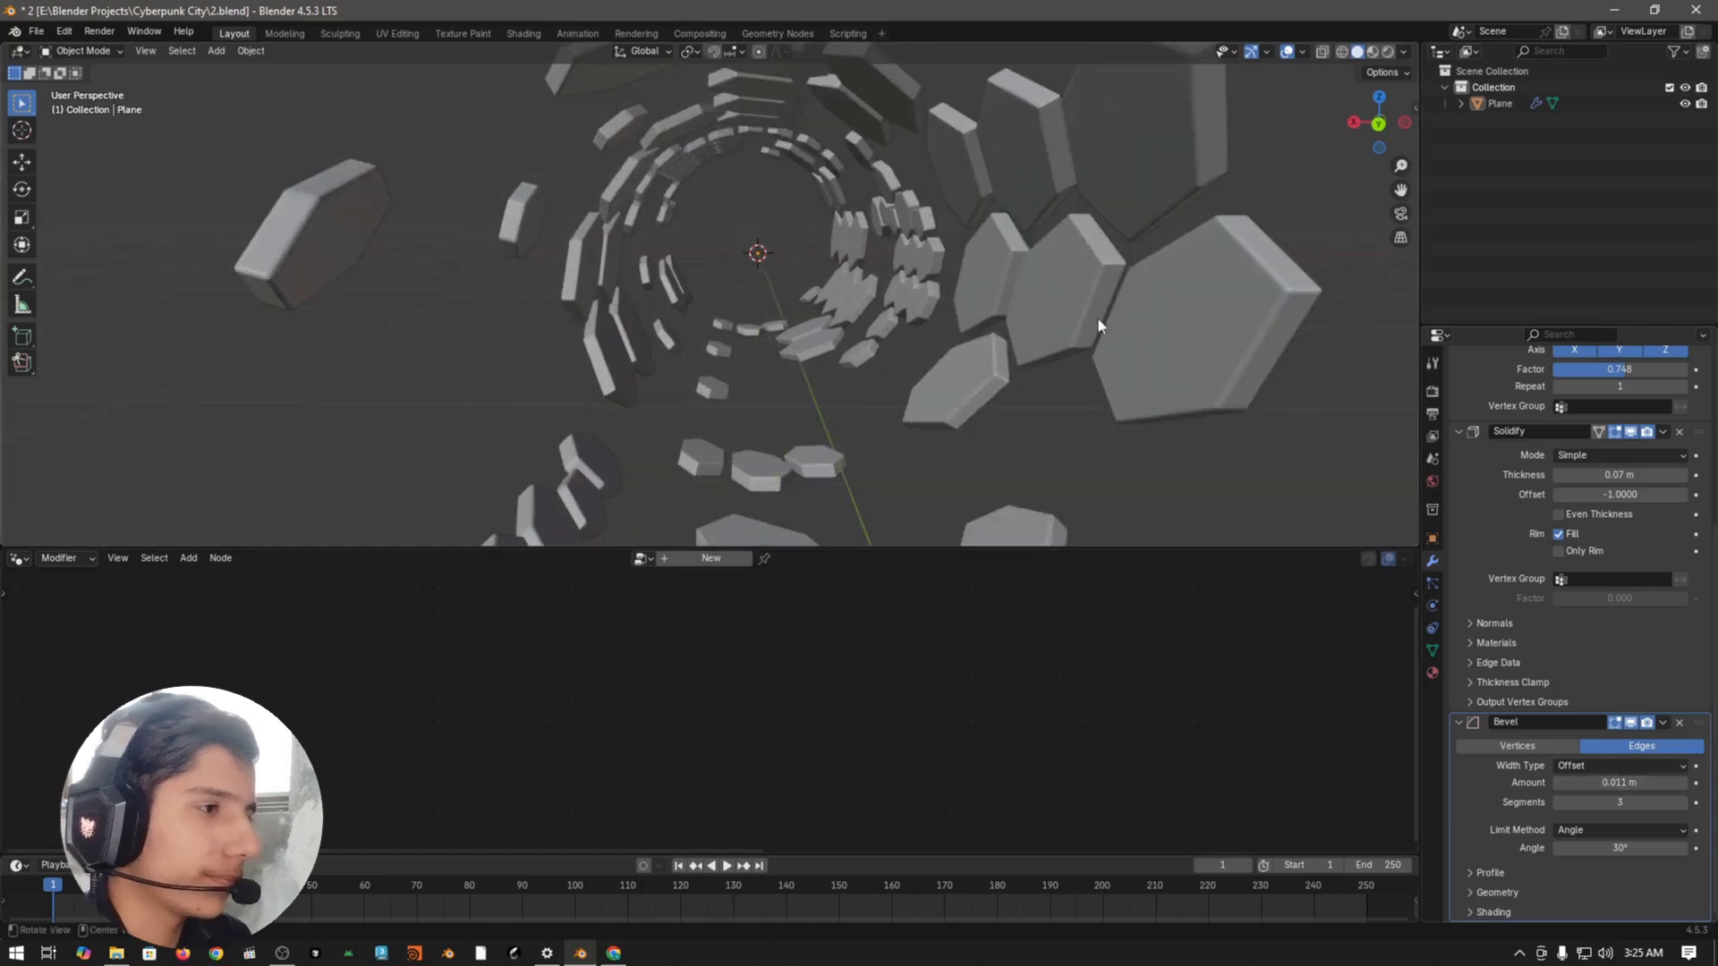
middle_drag(1097, 316, 1089, 325)
scroll(912, 238, up, 2)
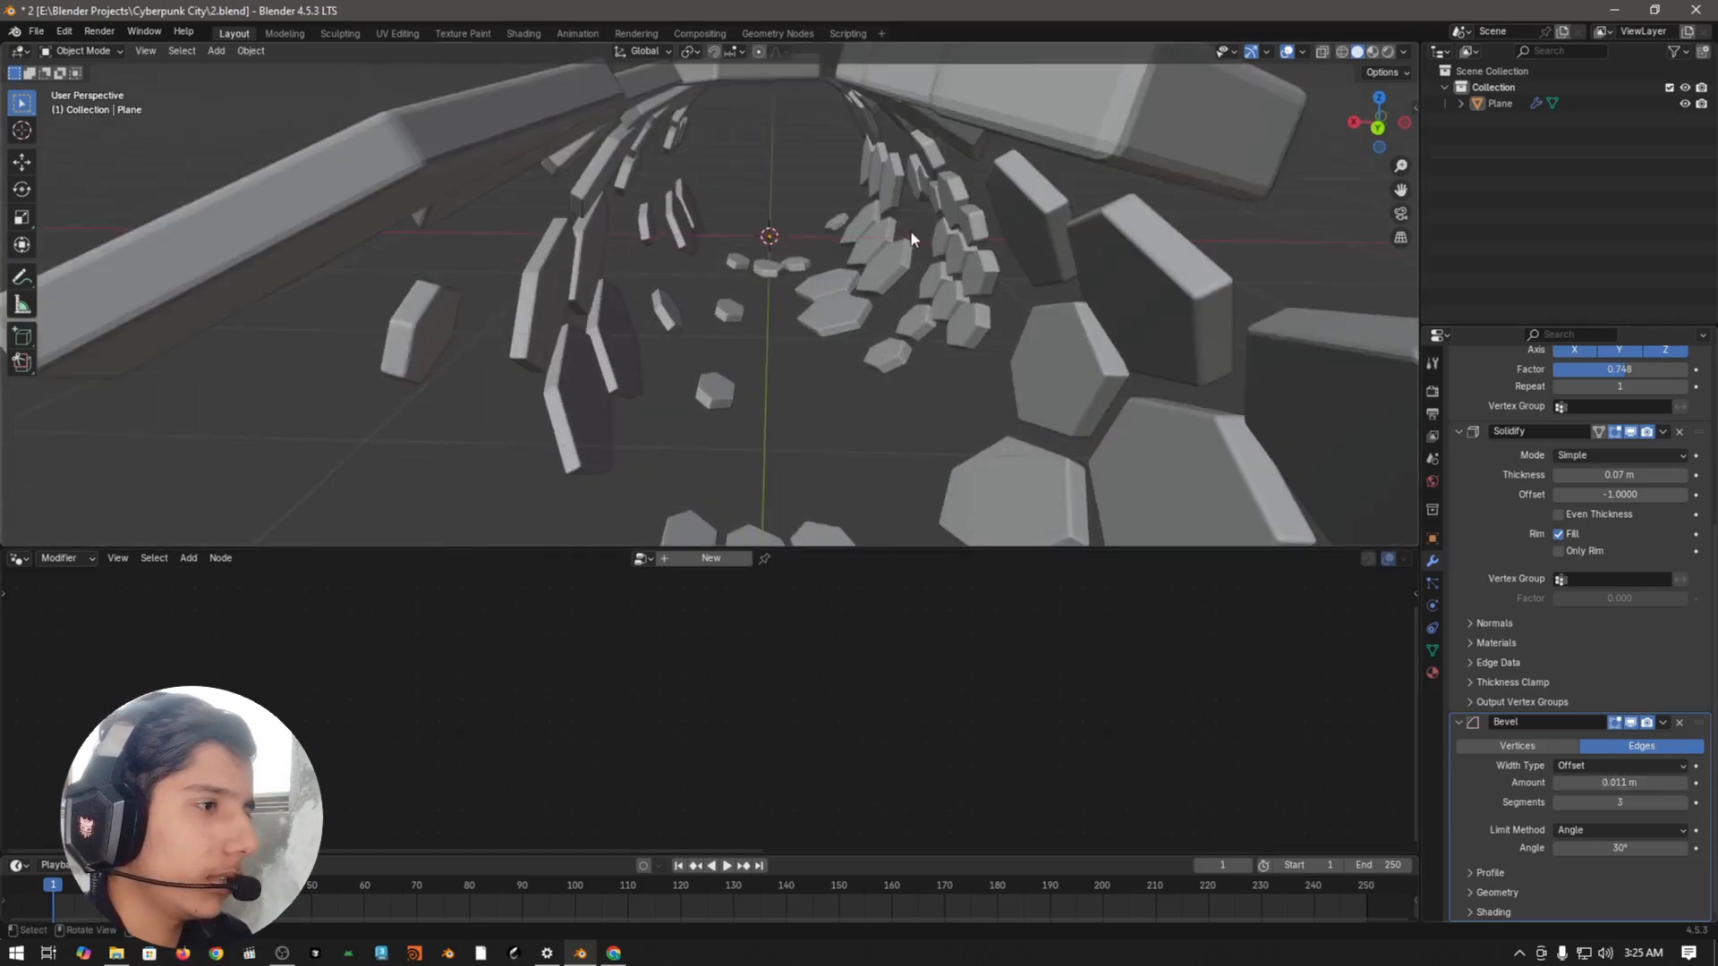
shift+middle_drag(1038, 186, 1049, 156)
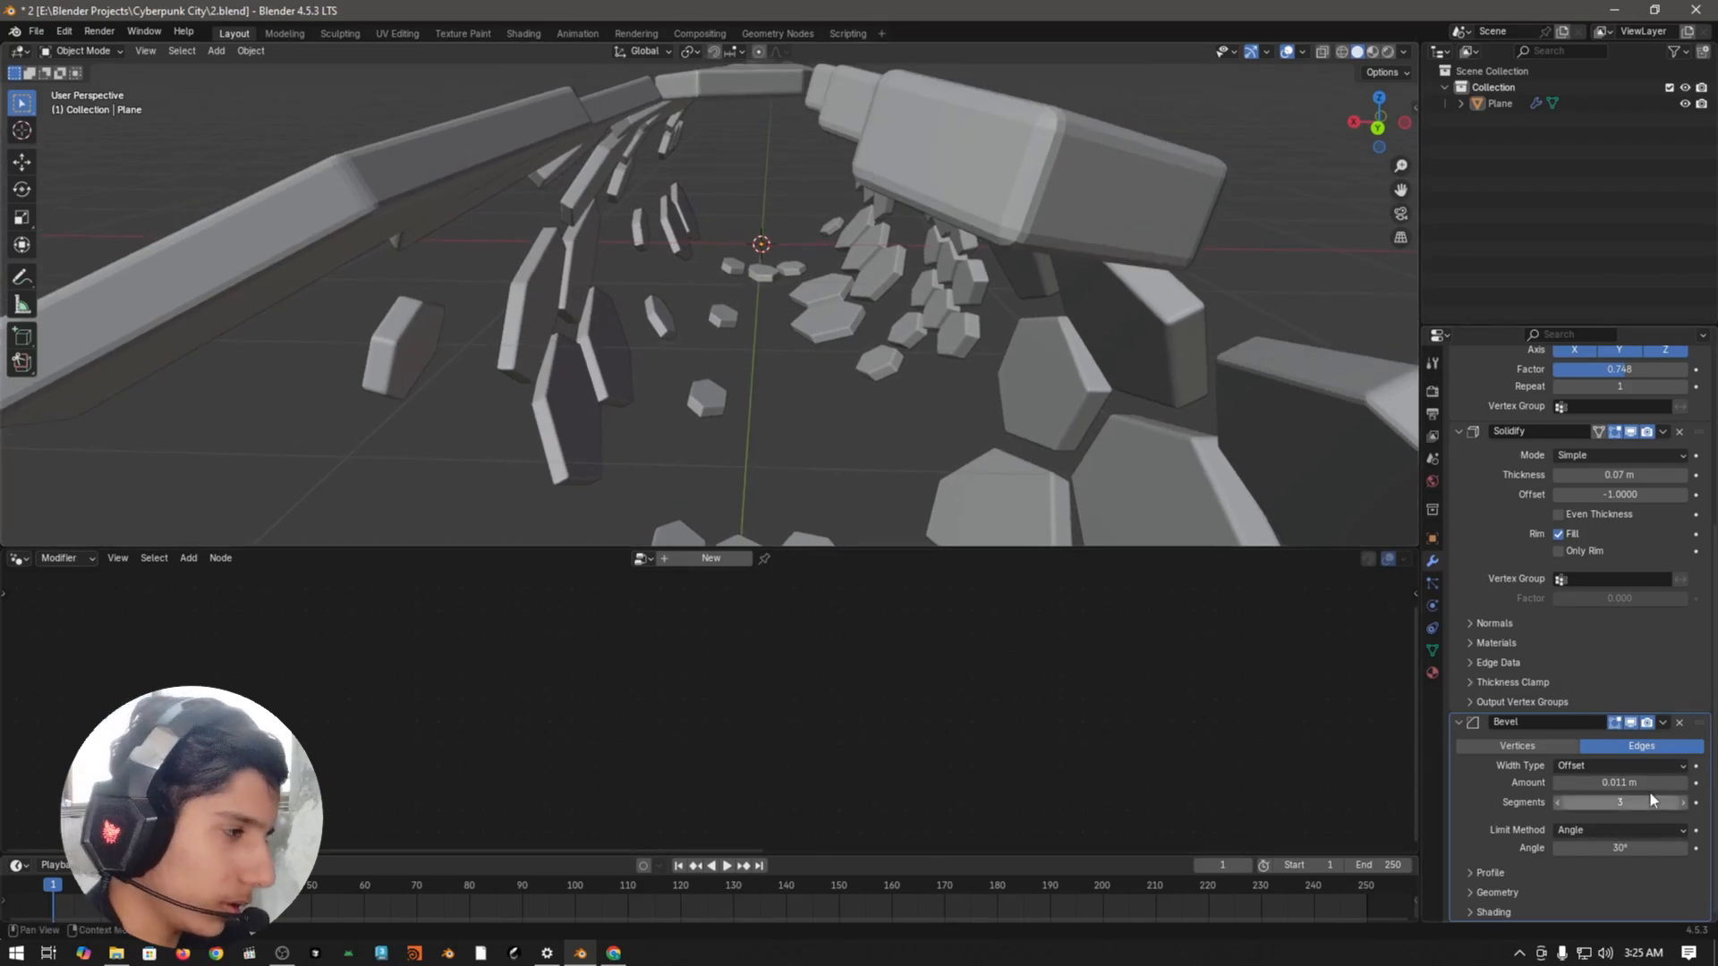
Step: Try a bevel amount of 0.001 m on the panels and settle on about 0.014 m
drag(1649, 791, 1605, 791)
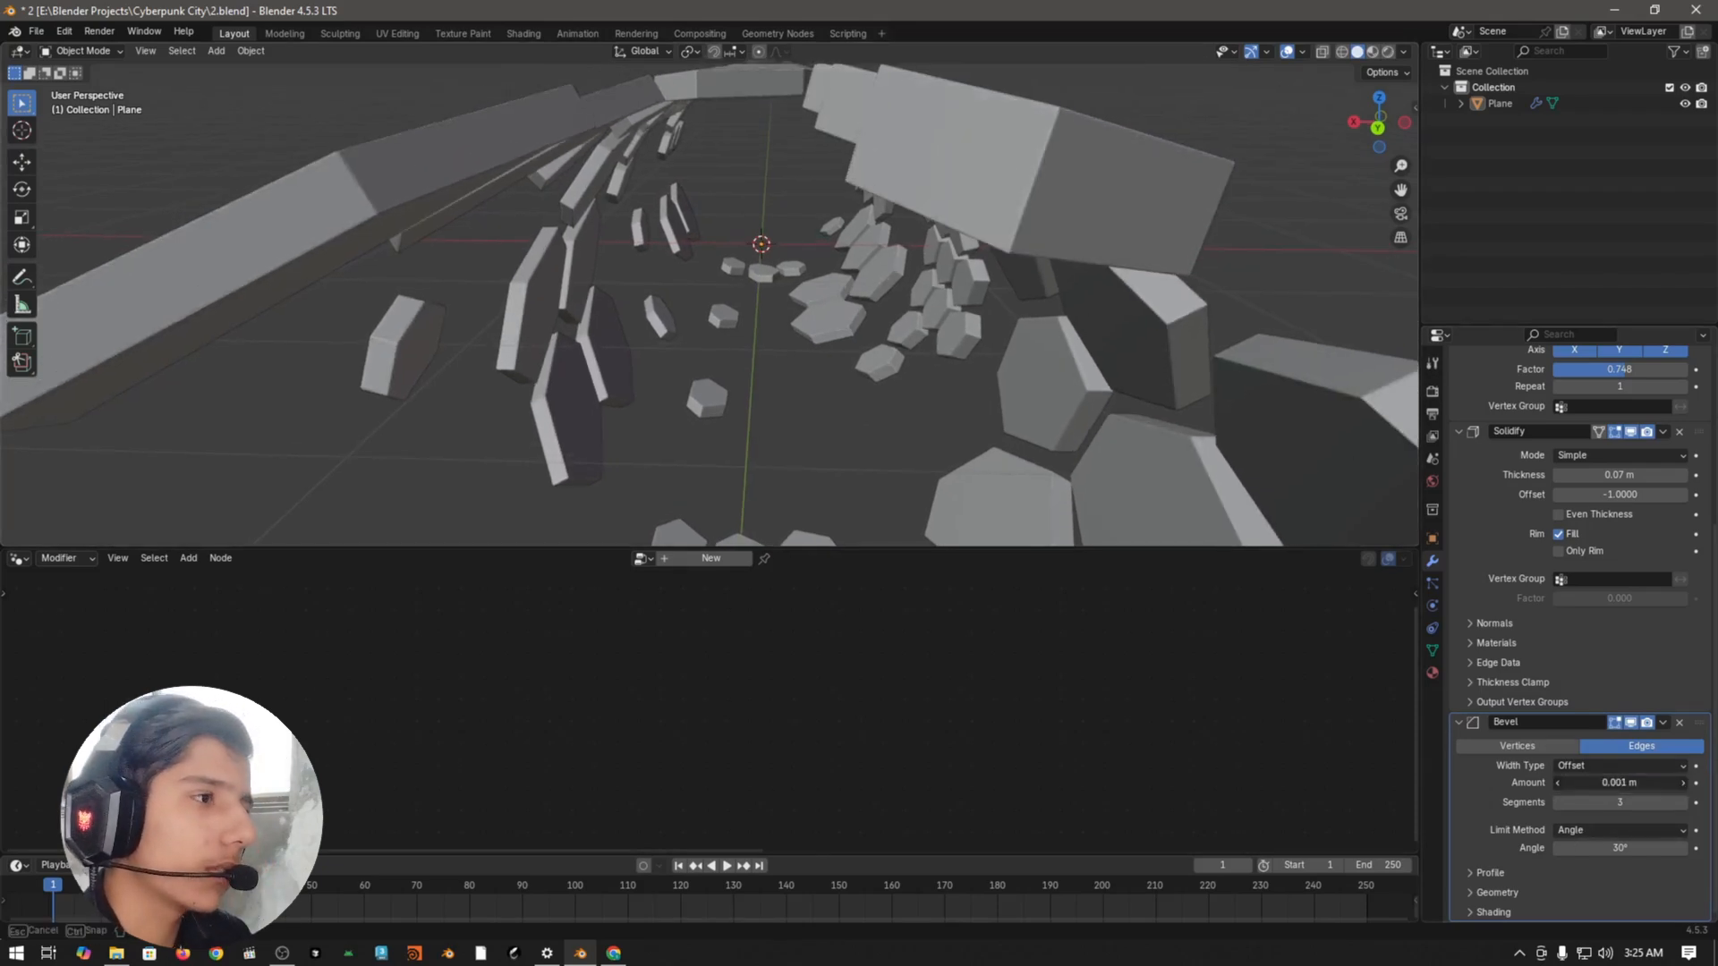
scroll(956, 351, down, 3)
middle_drag(932, 367, 958, 373)
scroll(1107, 435, up, 2)
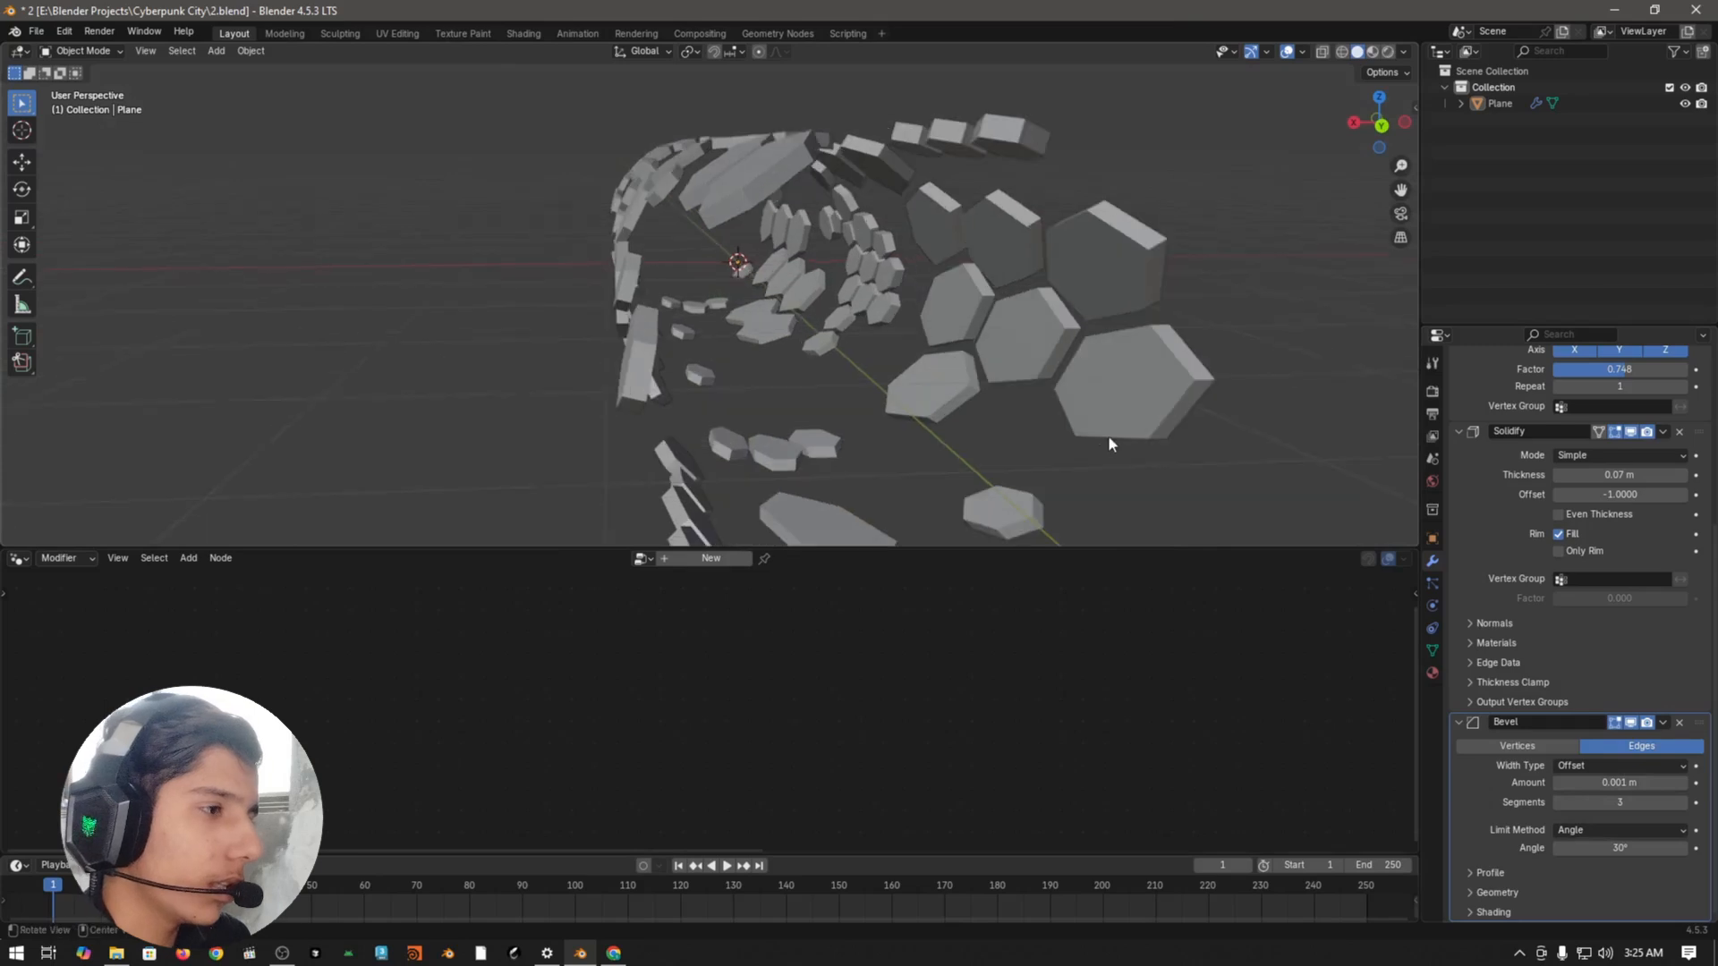
middle_drag(1107, 435, 1094, 435)
drag(1615, 784, 1655, 785)
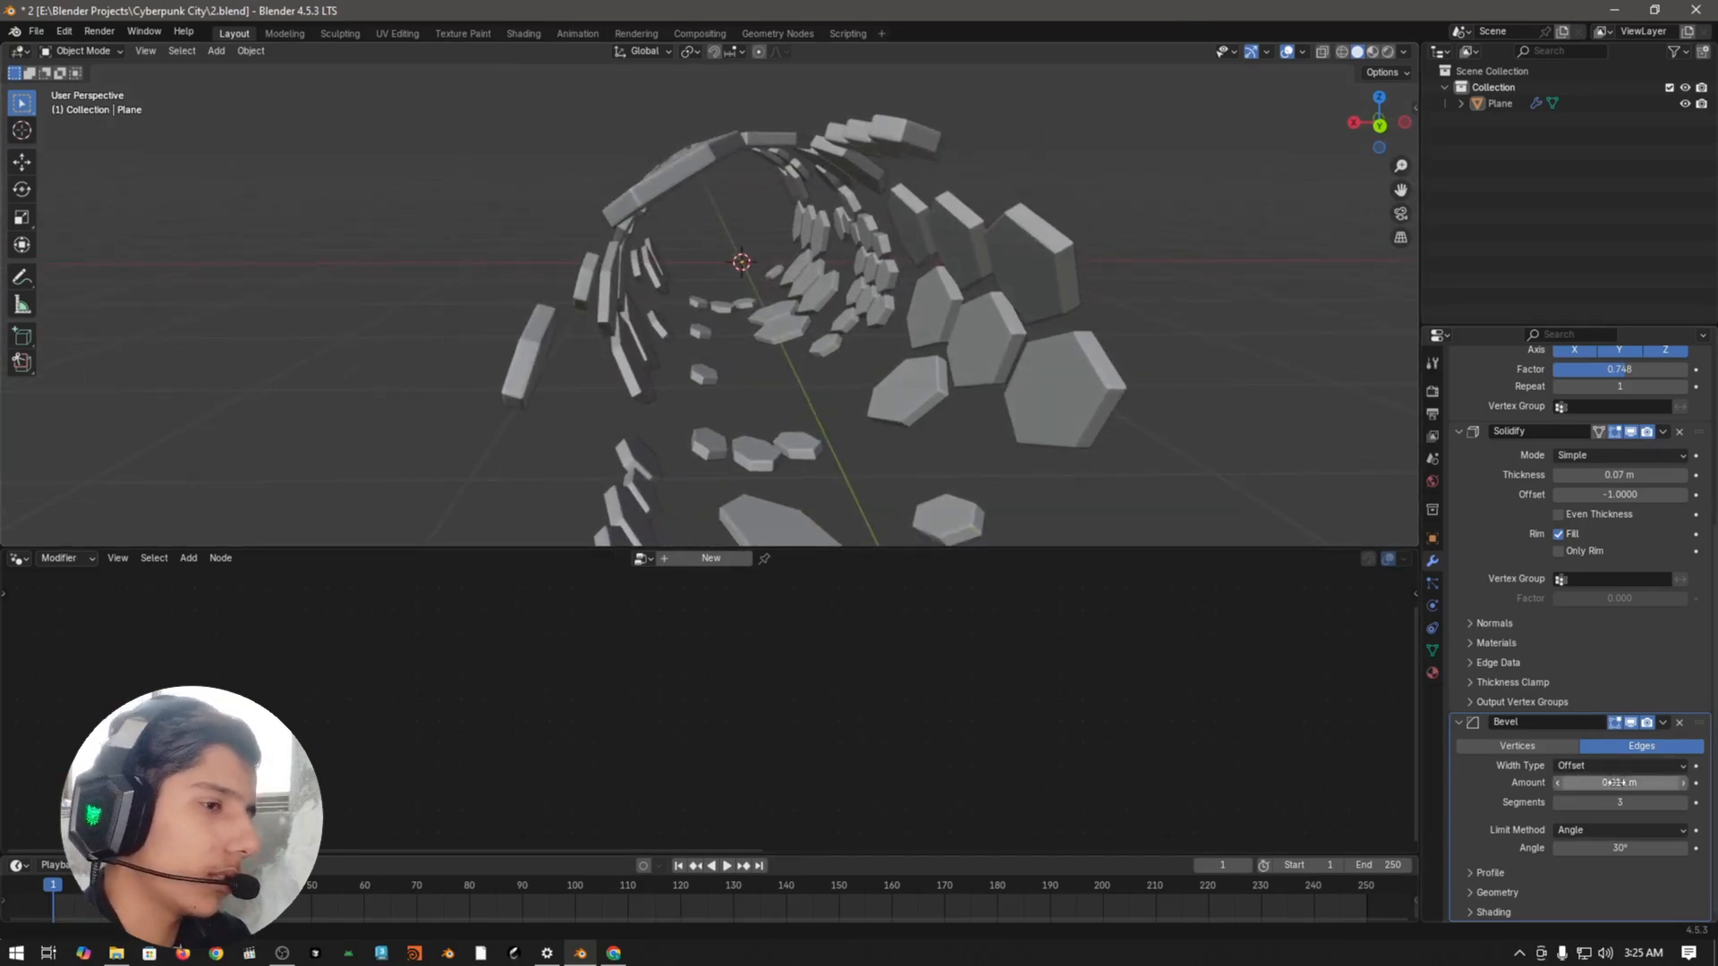
middle_drag(944, 376, 947, 270)
Step: Enlarge the 3D viewport and duplicate the tunnel object in place, keeping the copy at the original's position
drag(908, 547, 909, 669)
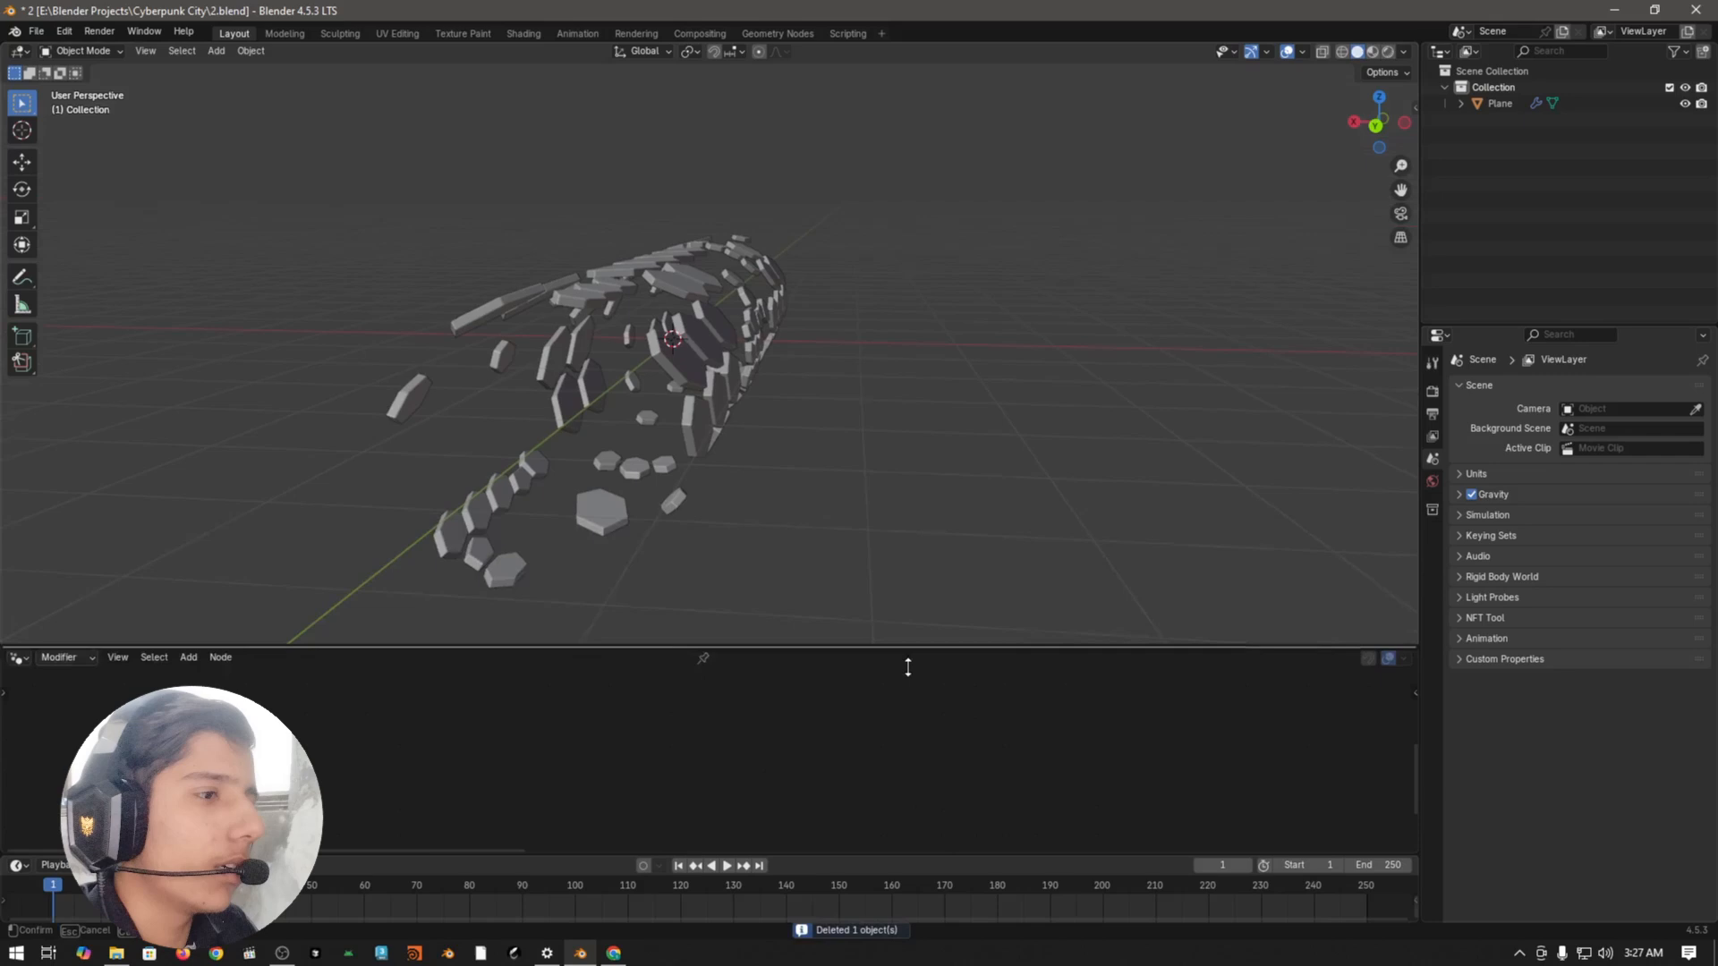
click(725, 400)
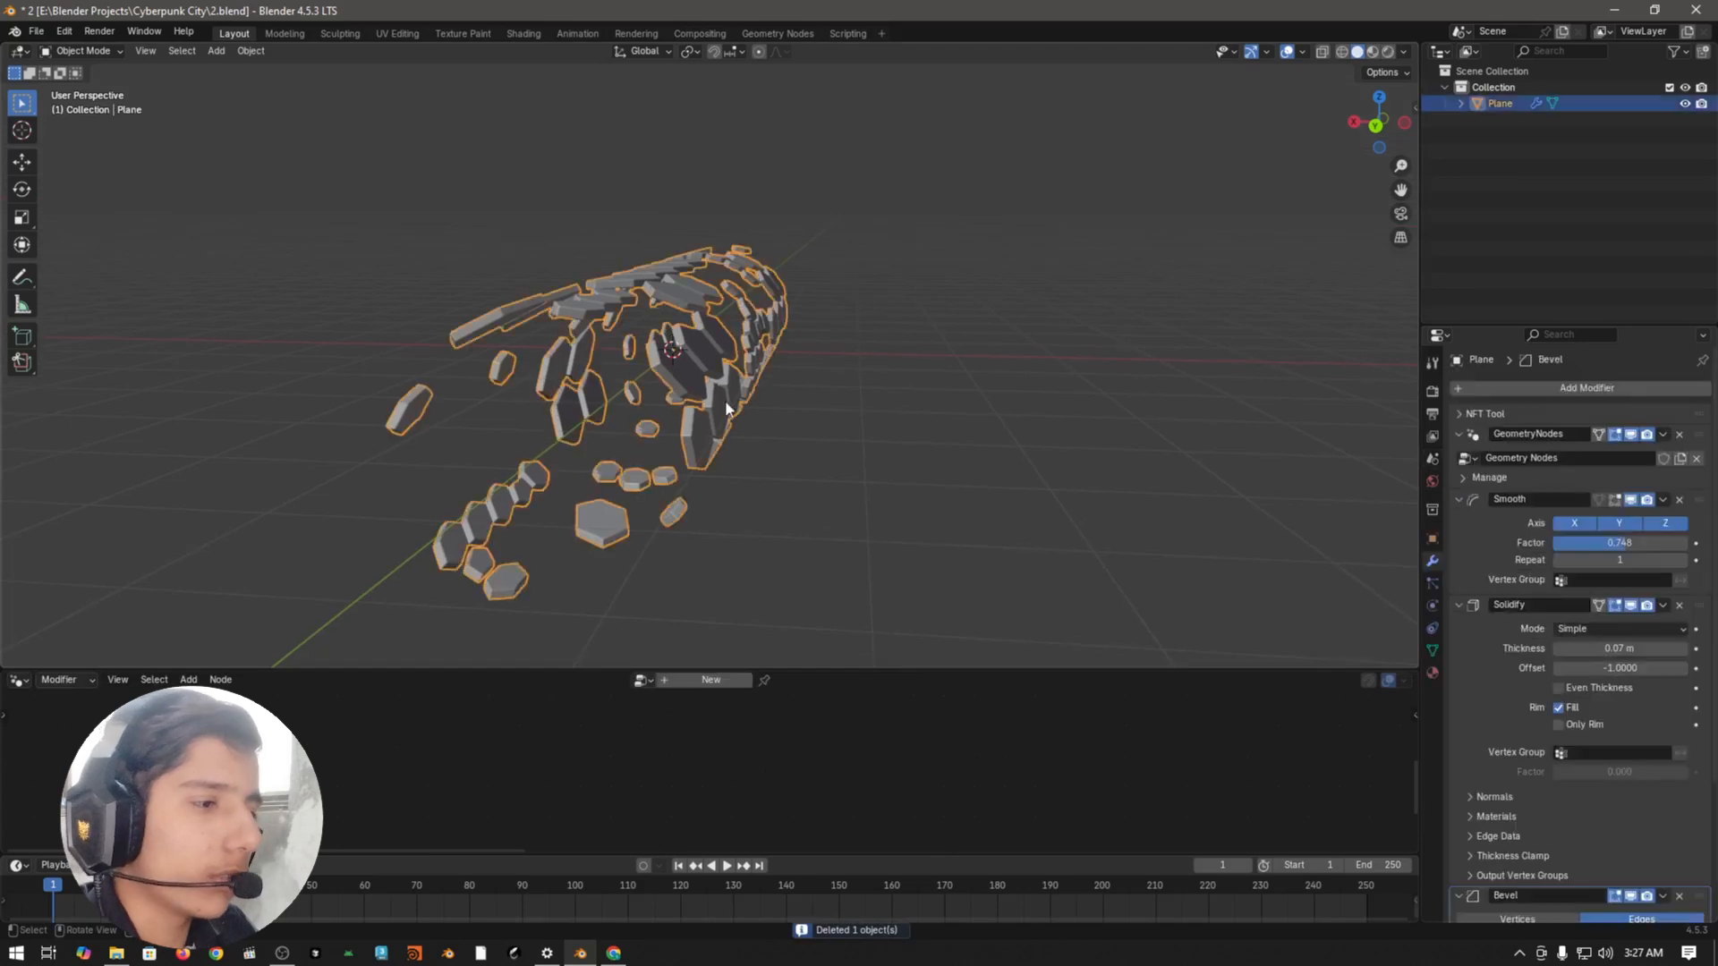
middle_drag(725, 400, 976, 381)
key(shift+d)
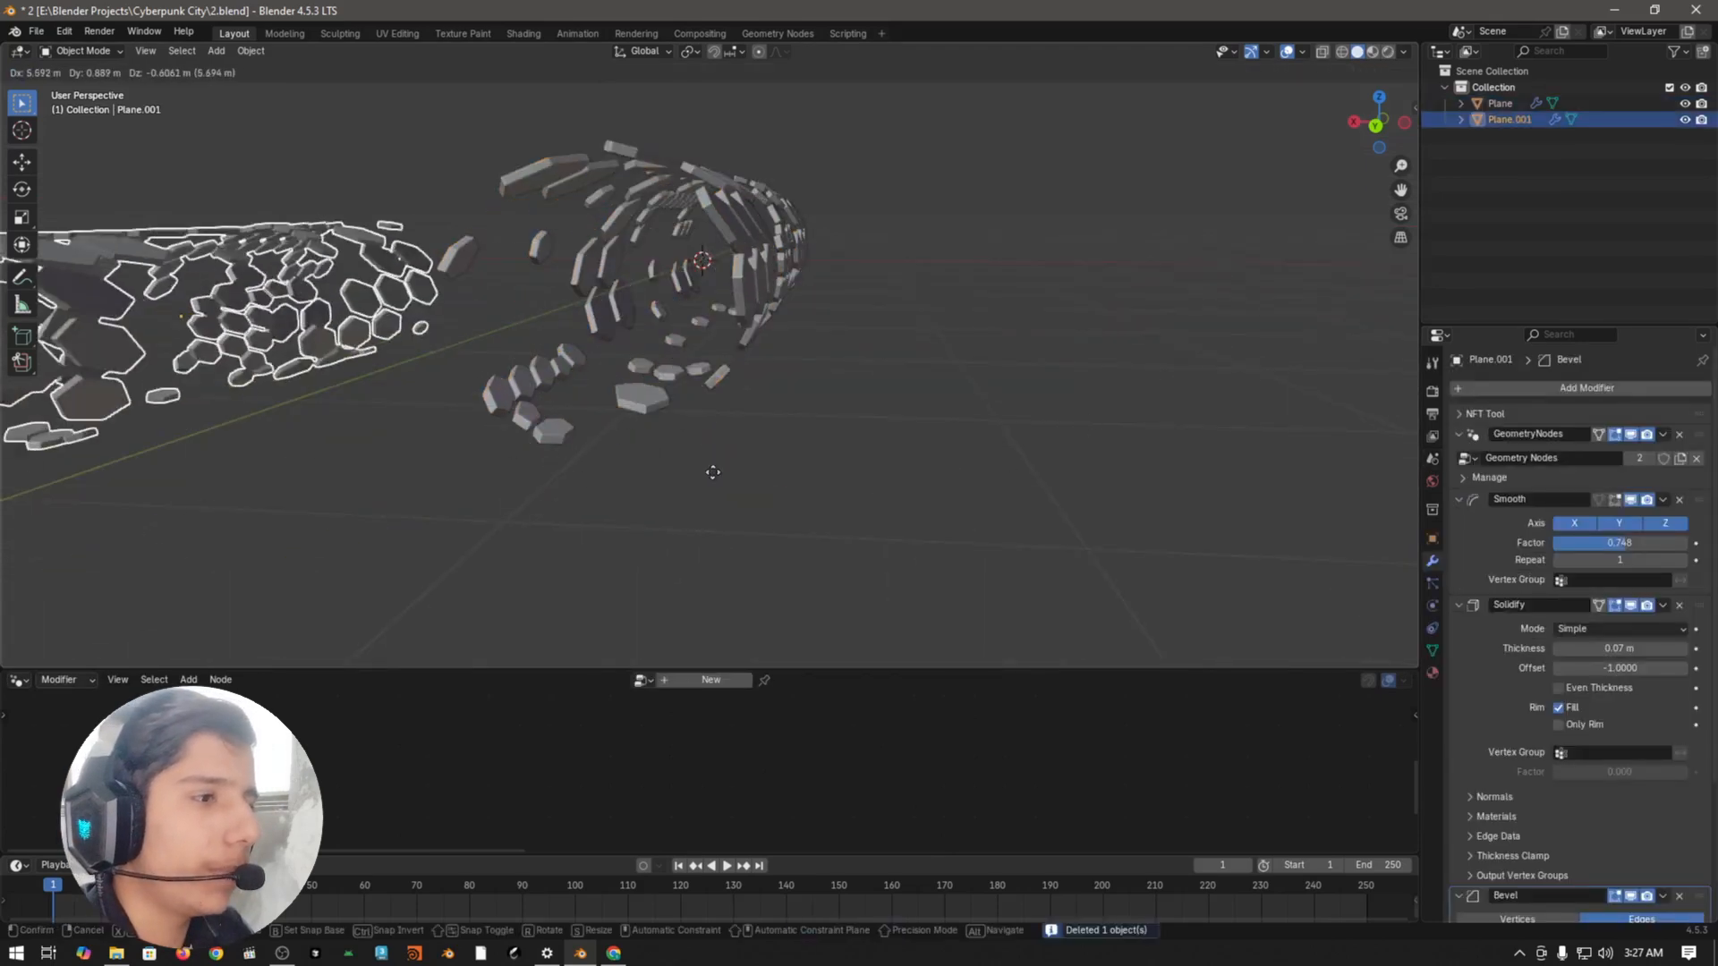
right_click(734, 465)
middle_drag(820, 443, 780, 457)
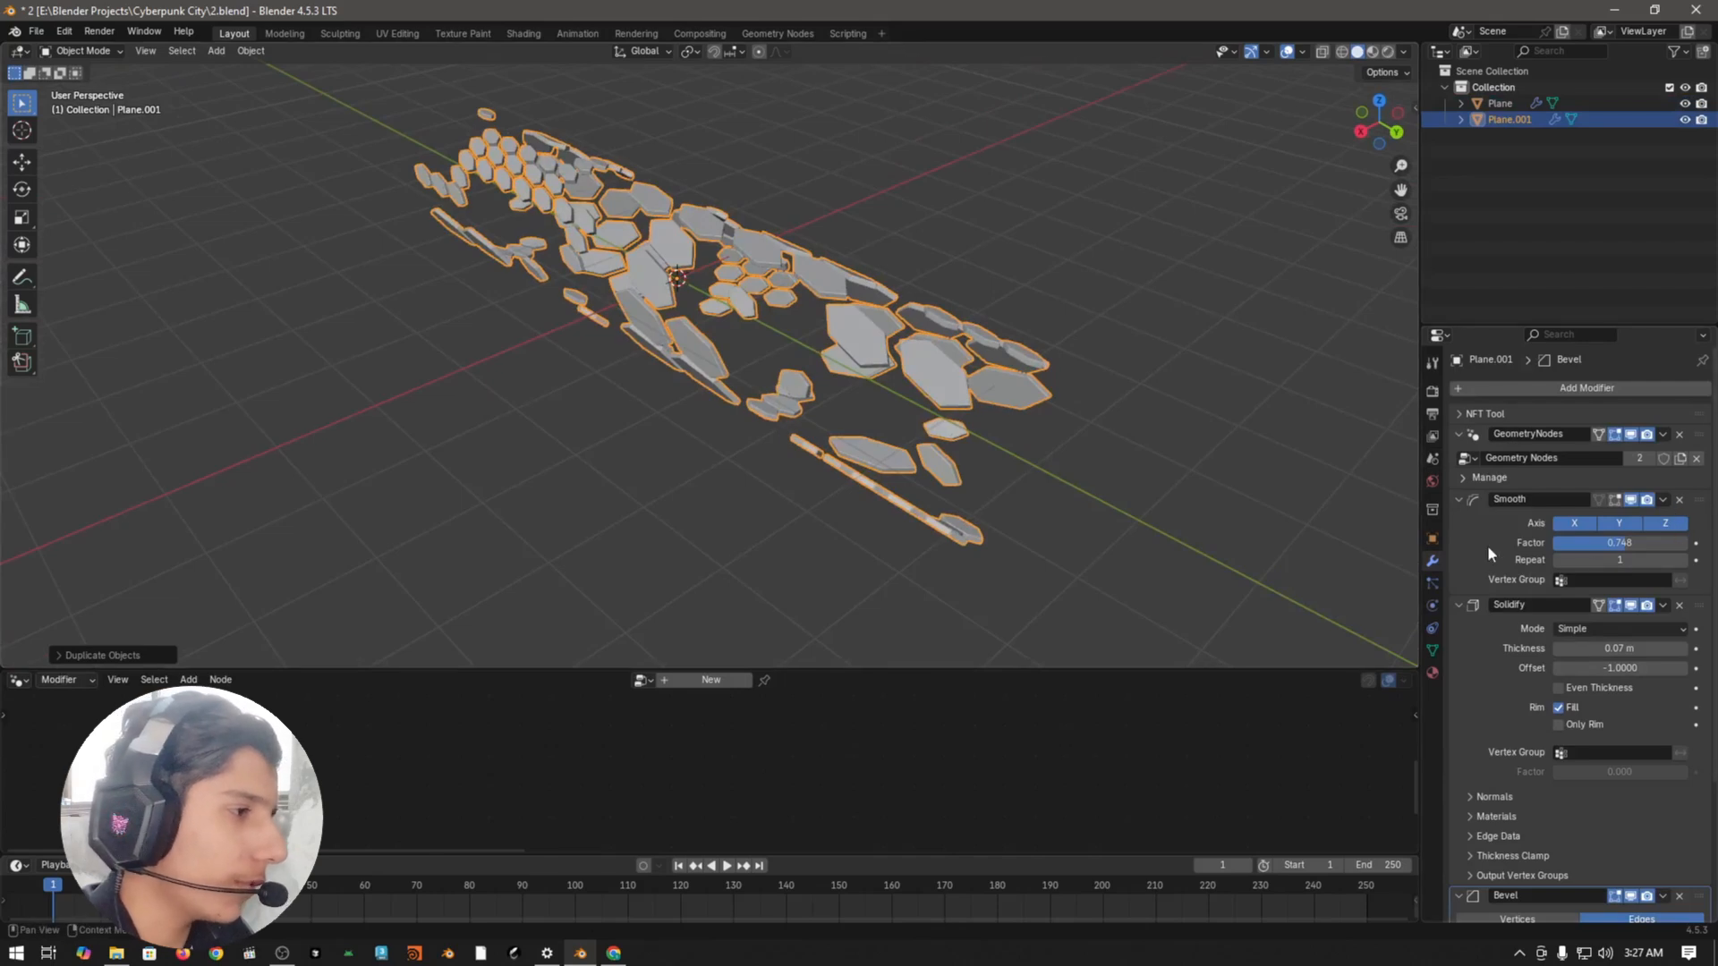
Step: Remove the Solidify and Bevel modifiers from the duplicated tunnel and make its geometry node tree an independent copy
click(1679, 606)
click(1679, 606)
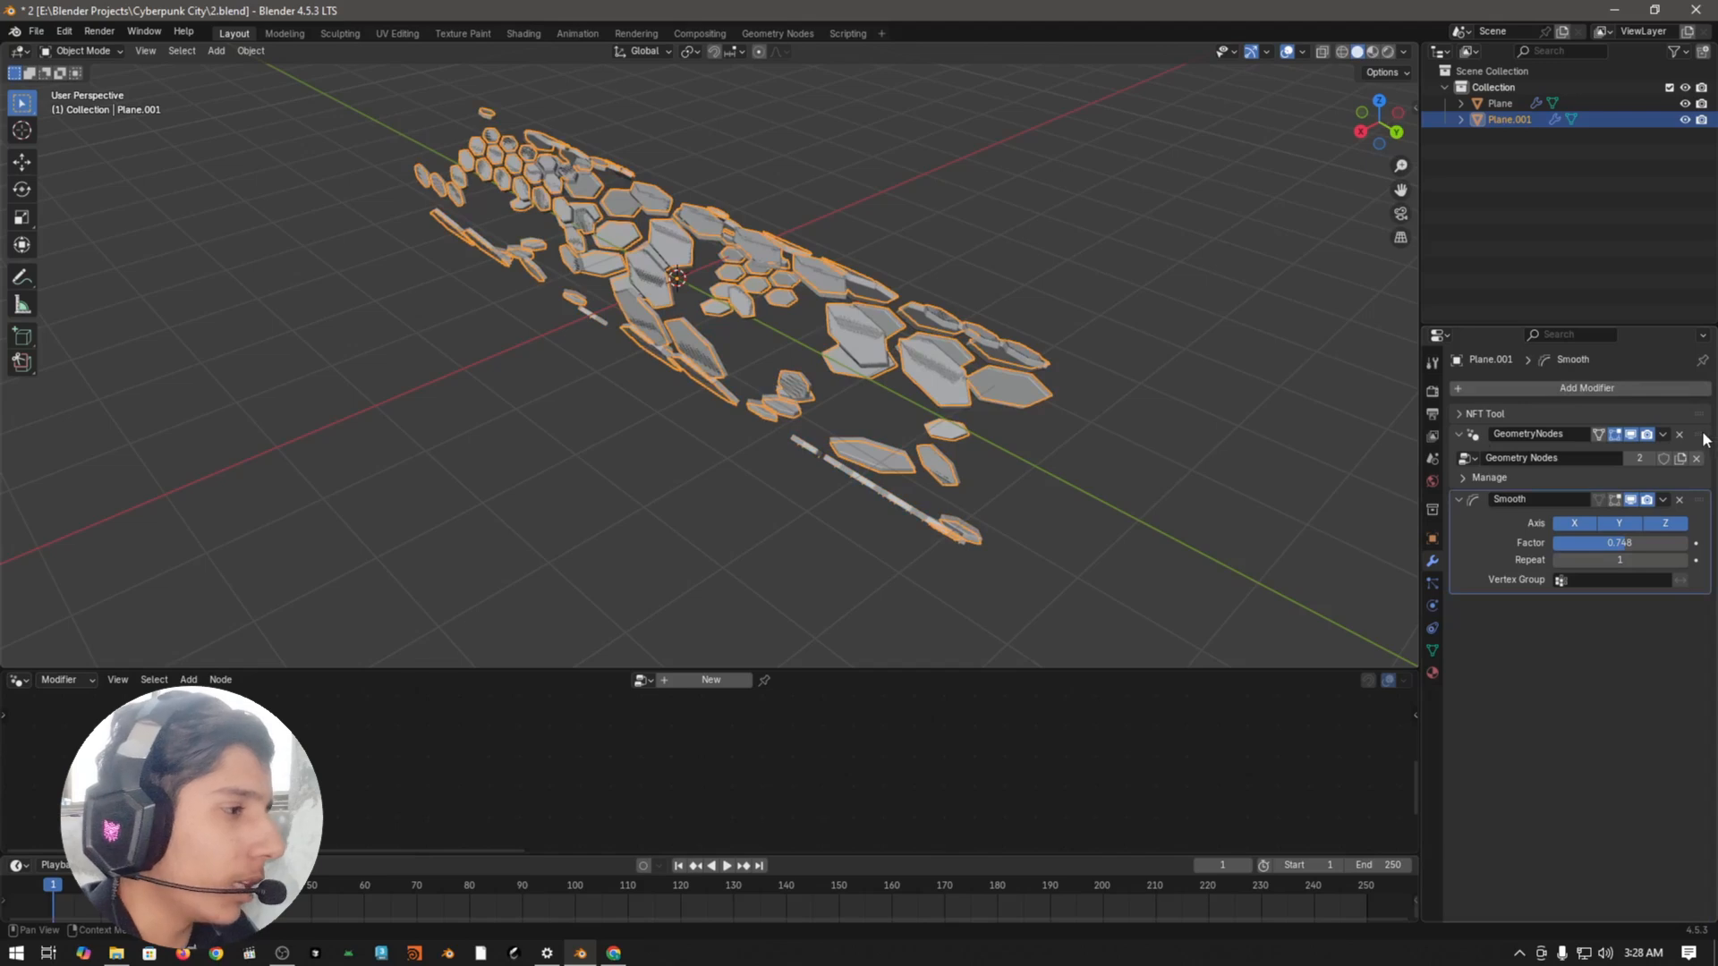
click(1477, 436)
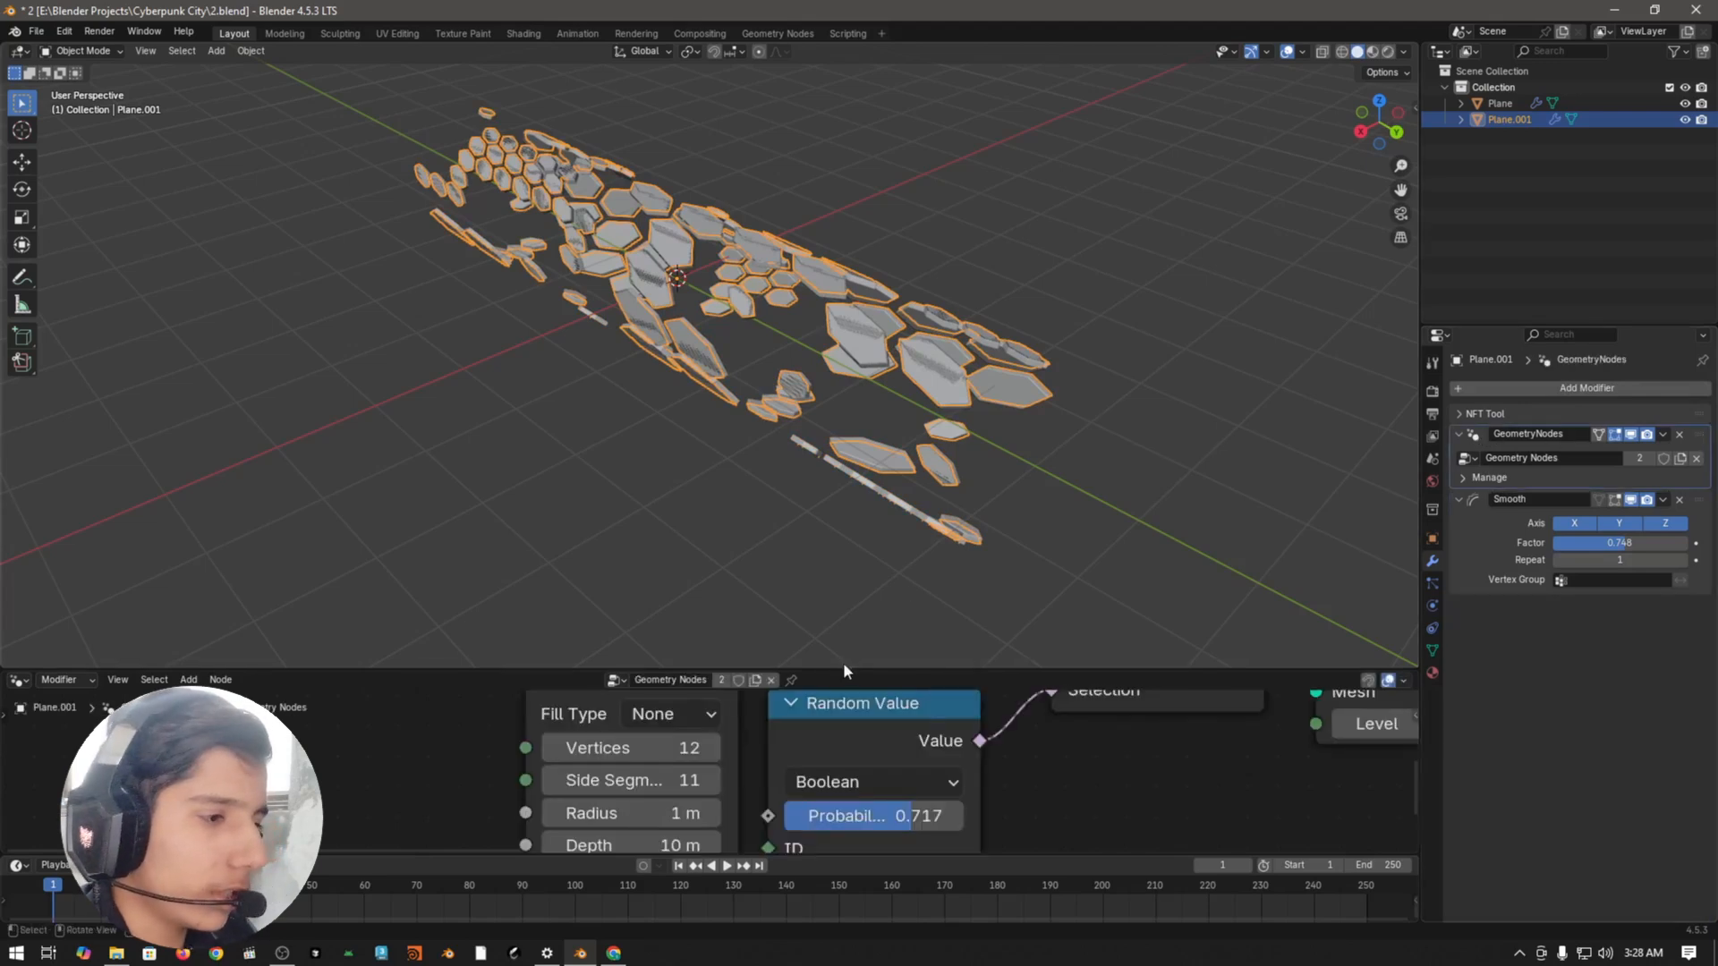
drag(843, 669, 911, 324)
scroll(951, 421, down, 5)
middle_drag(952, 645, 792, 669)
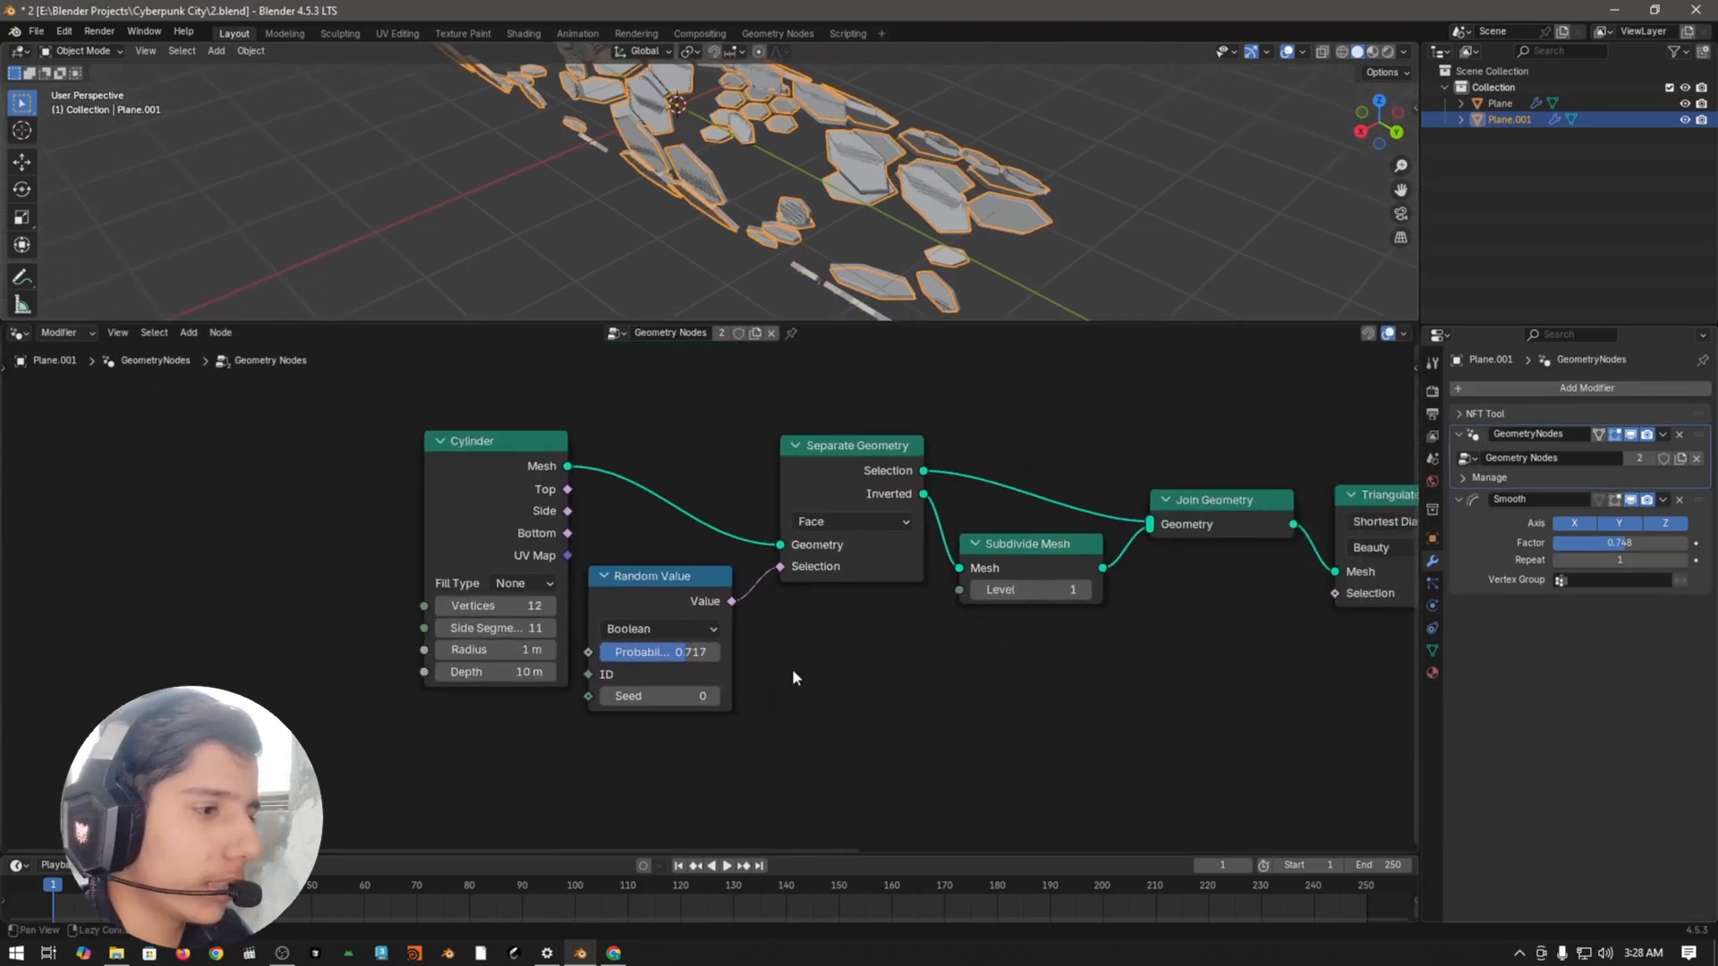
scroll(792, 669, up, 2)
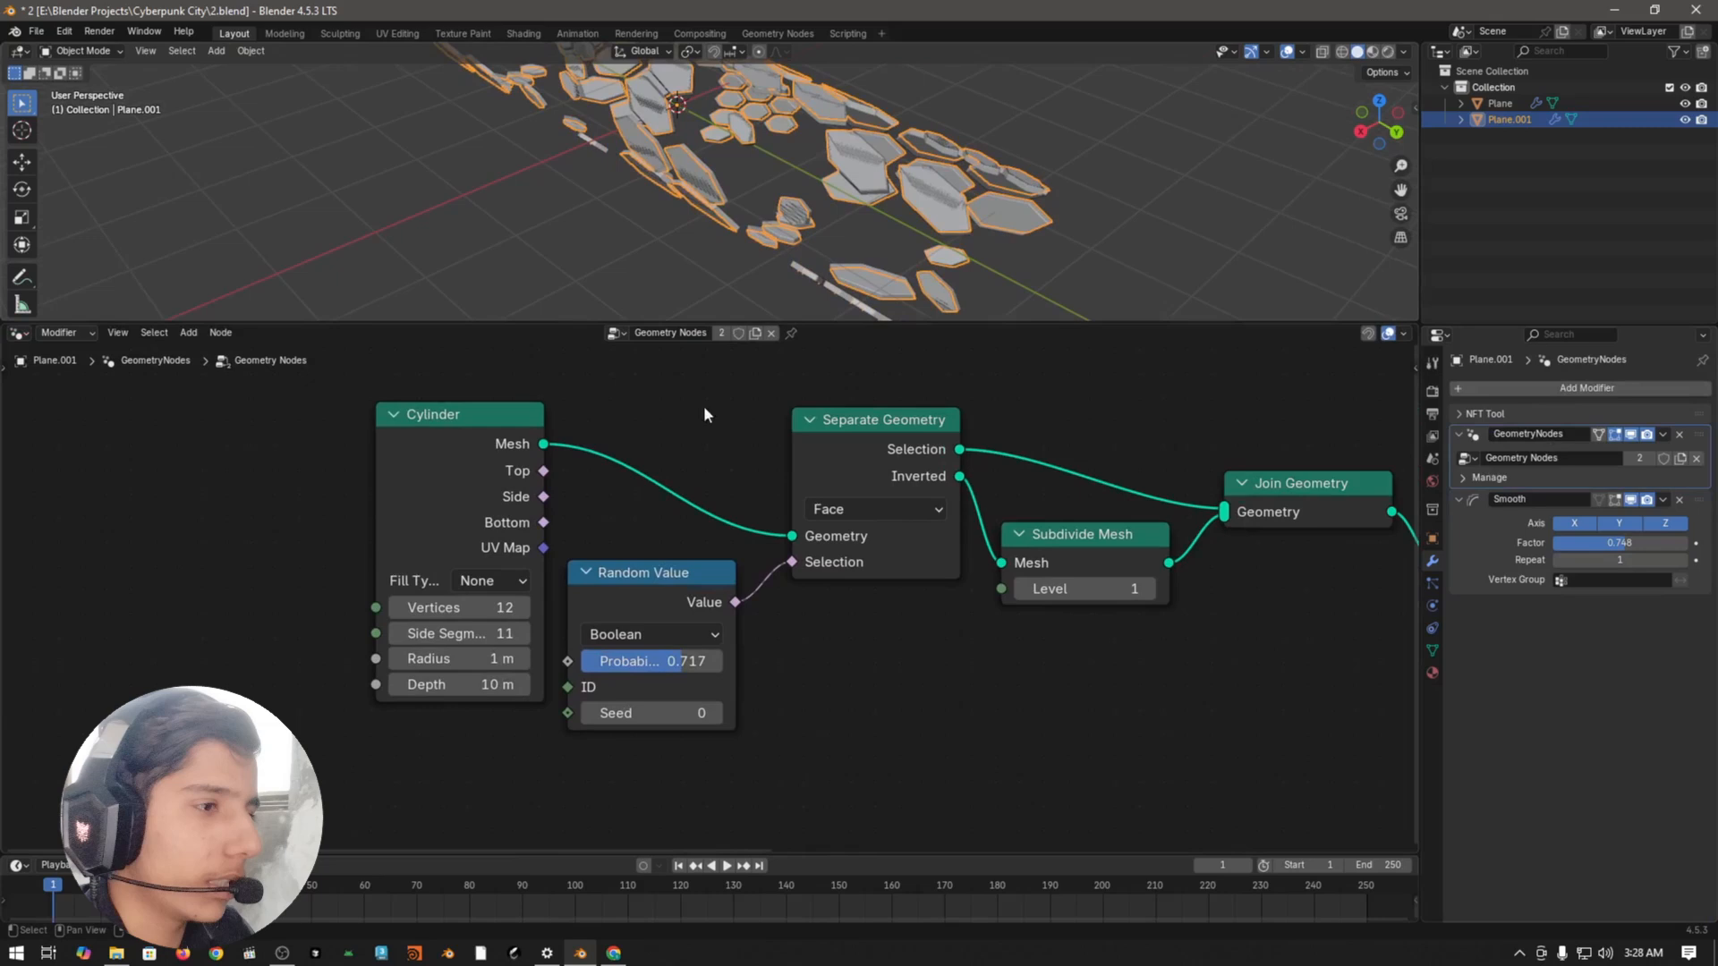
click(721, 333)
Step: Try a Cylinder node radius of 1.11 m on the duplicate and examine its offset from the original panels
click(492, 448)
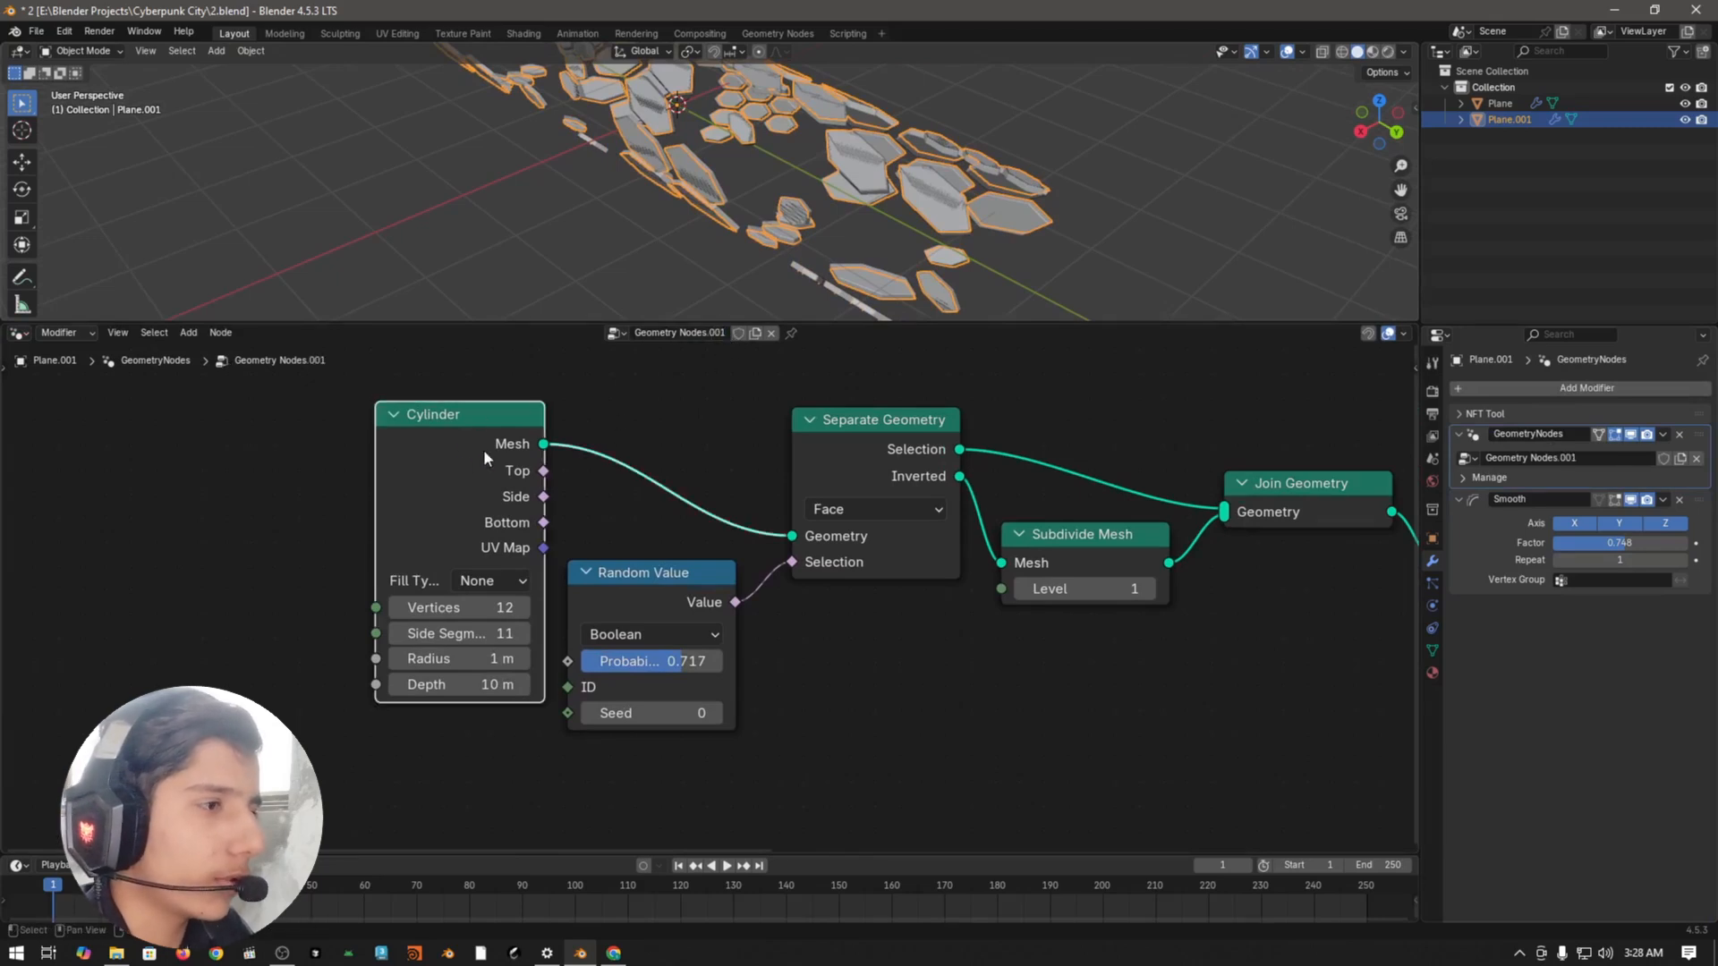
middle_drag(787, 616, 947, 642)
scroll(698, 720, up, 1)
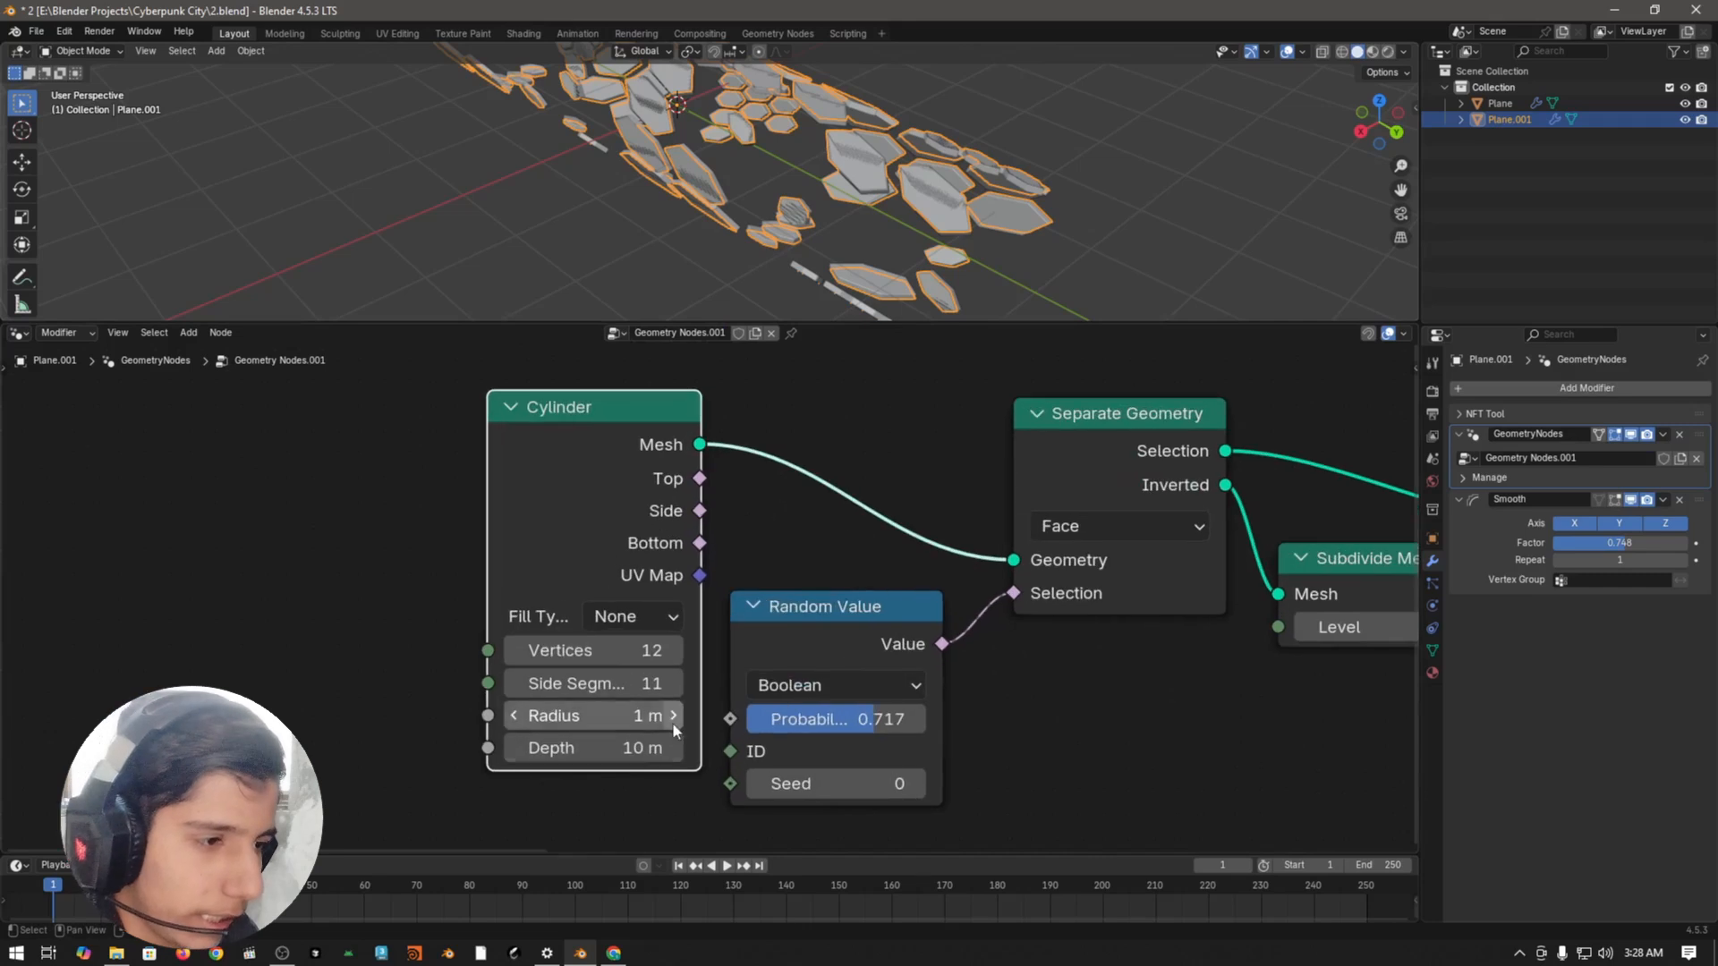
drag(673, 722, 698, 722)
middle_drag(1029, 224, 936, 203)
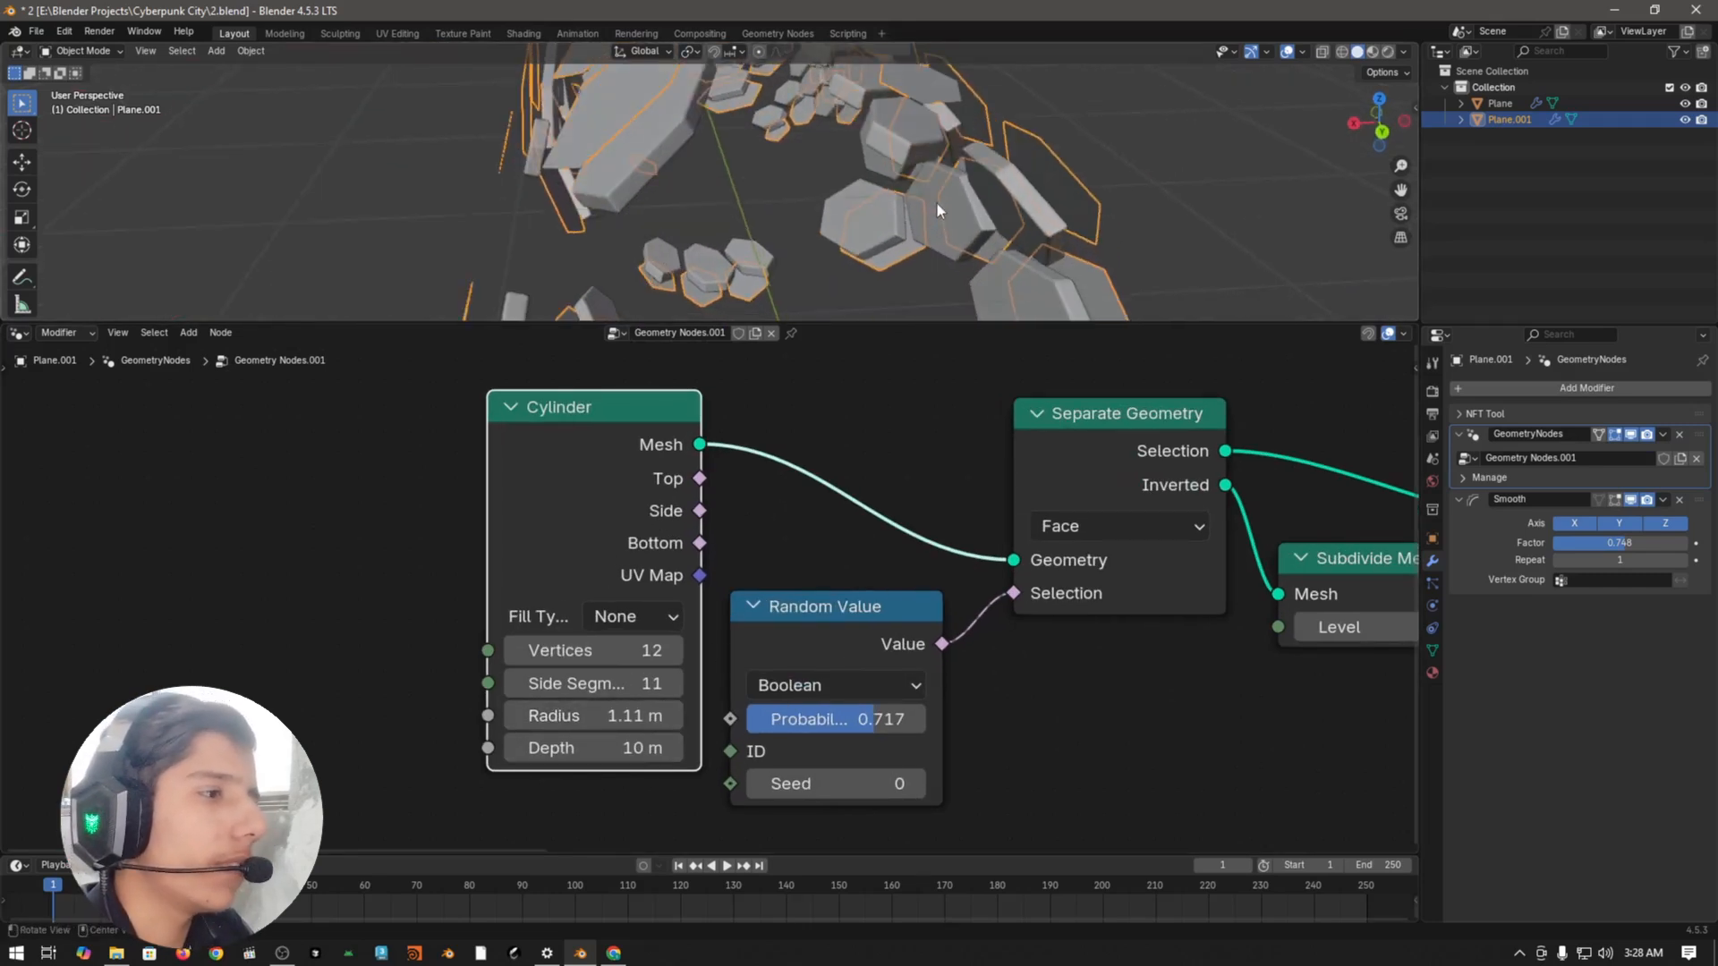
mouse_move(598, 715)
mouse_down()
mouse_move(612, 716)
mouse_move(569, 716)
mouse_move(597, 716)
mouse_up()
mouse_move(1052, 208)
middle_down()
mouse_move(1045, 221)
mouse_move(1049, 200)
middle_up()
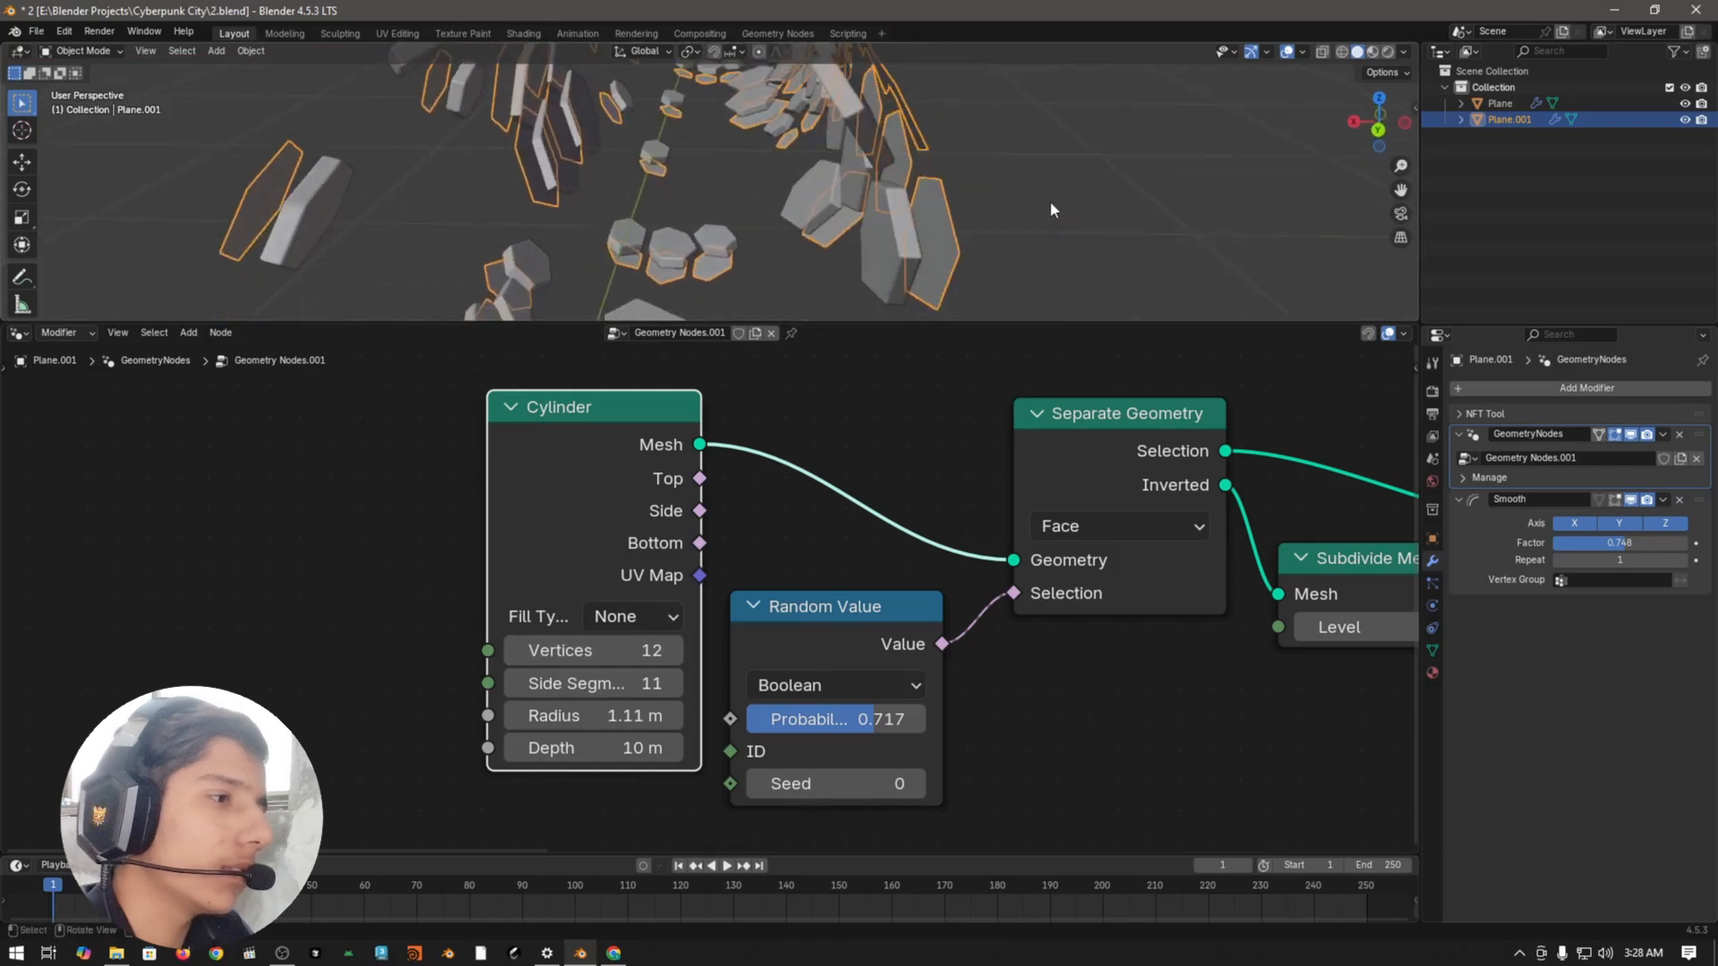
Step: Set the duplicate's Cylinder node radius to 1.03 m and check the fit around the original tunnel
click(647, 715)
key(Return)
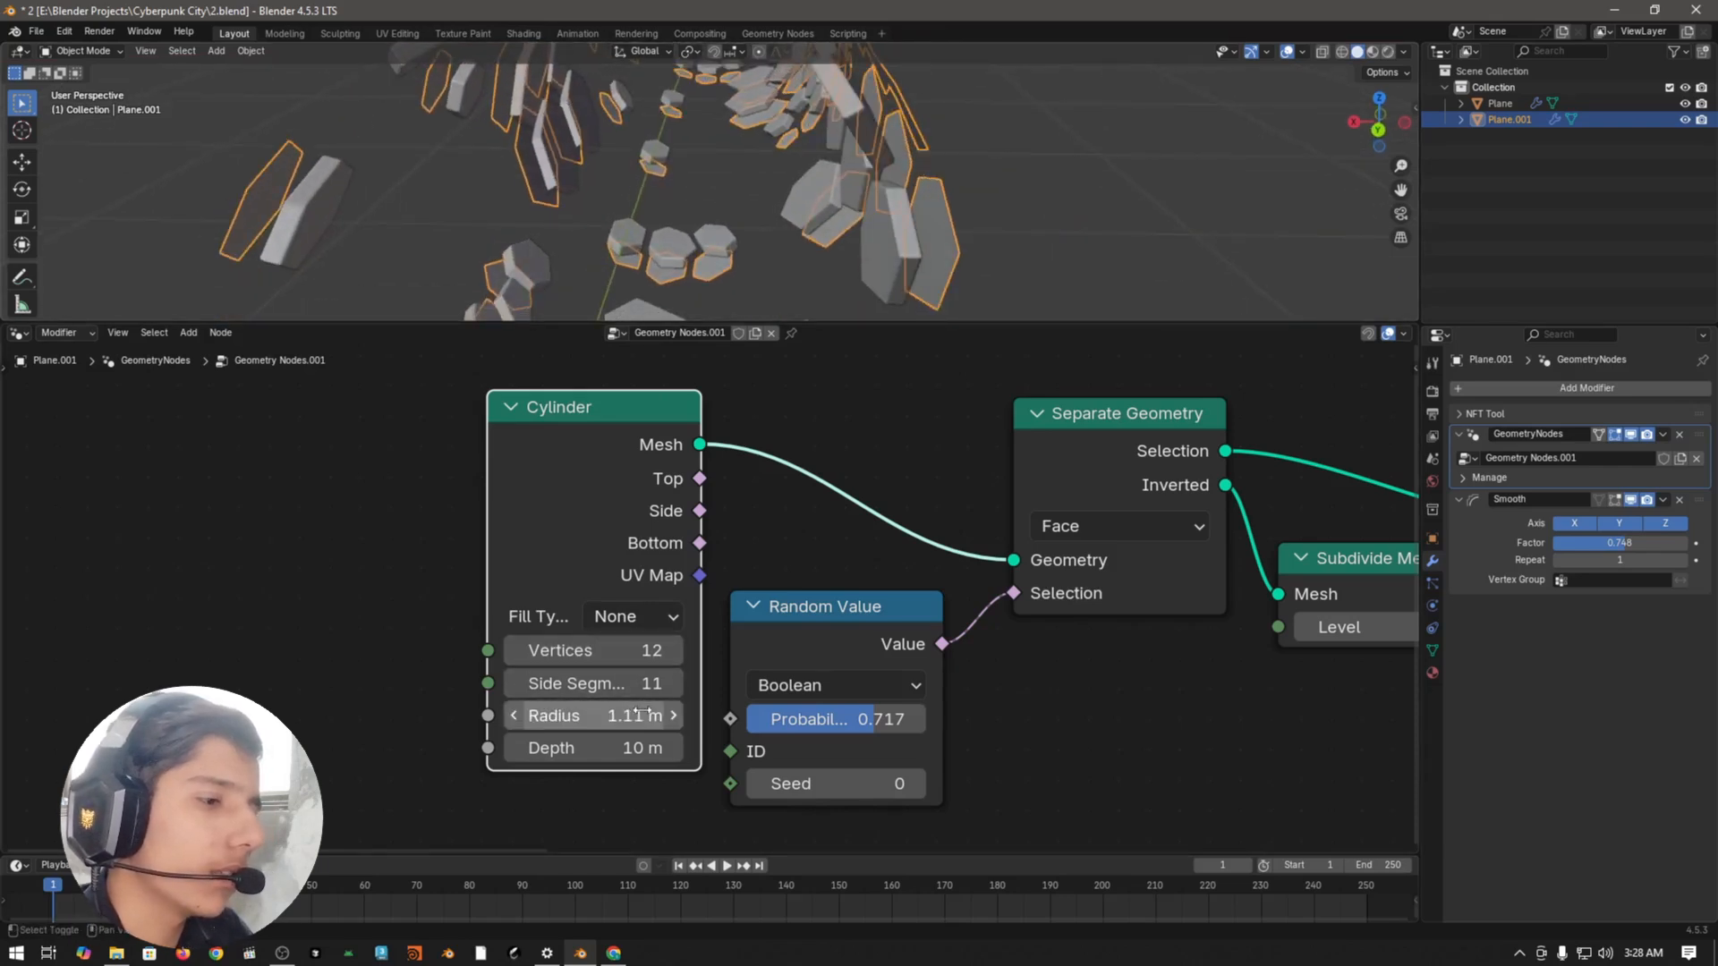
mouse_move(629, 715)
mouse_down()
mouse_move(586, 715)
mouse_move(600, 715)
mouse_up()
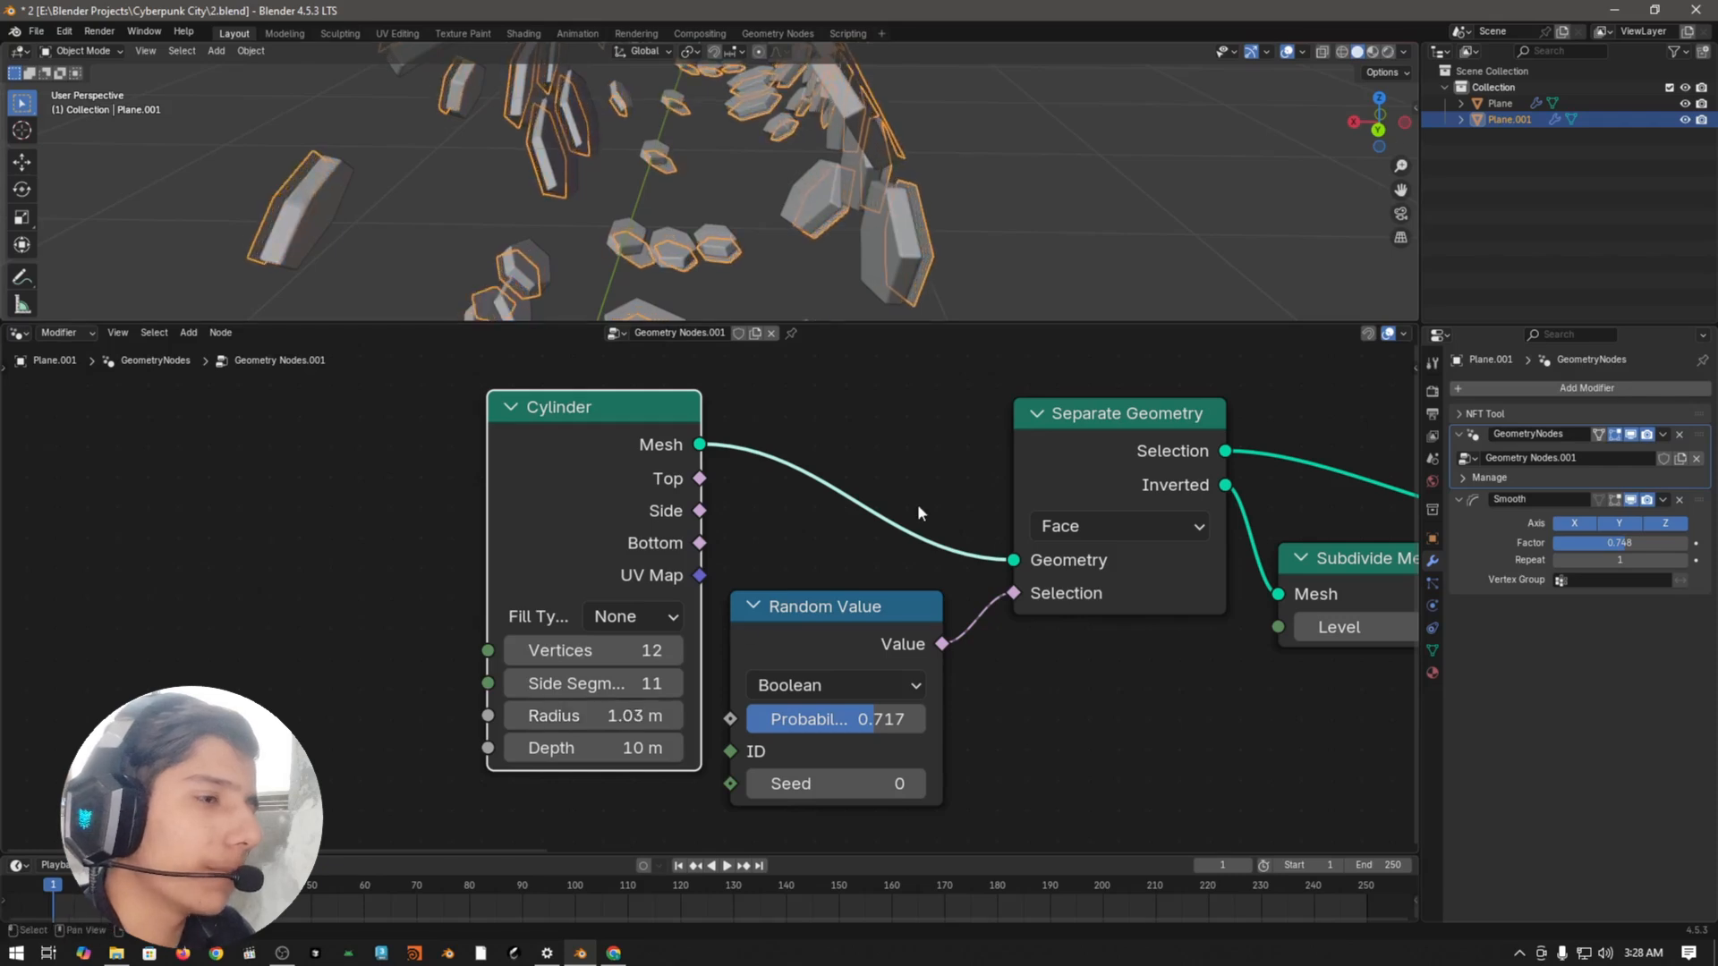
click(1151, 214)
drag(1023, 320, 1054, 515)
scroll(1082, 261, down, 5)
middle_drag(1083, 261, 1042, 299)
Step: Insert a Mesh to Curve node between Split Edges and the Group Output in the duplicate's node tree
click(837, 572)
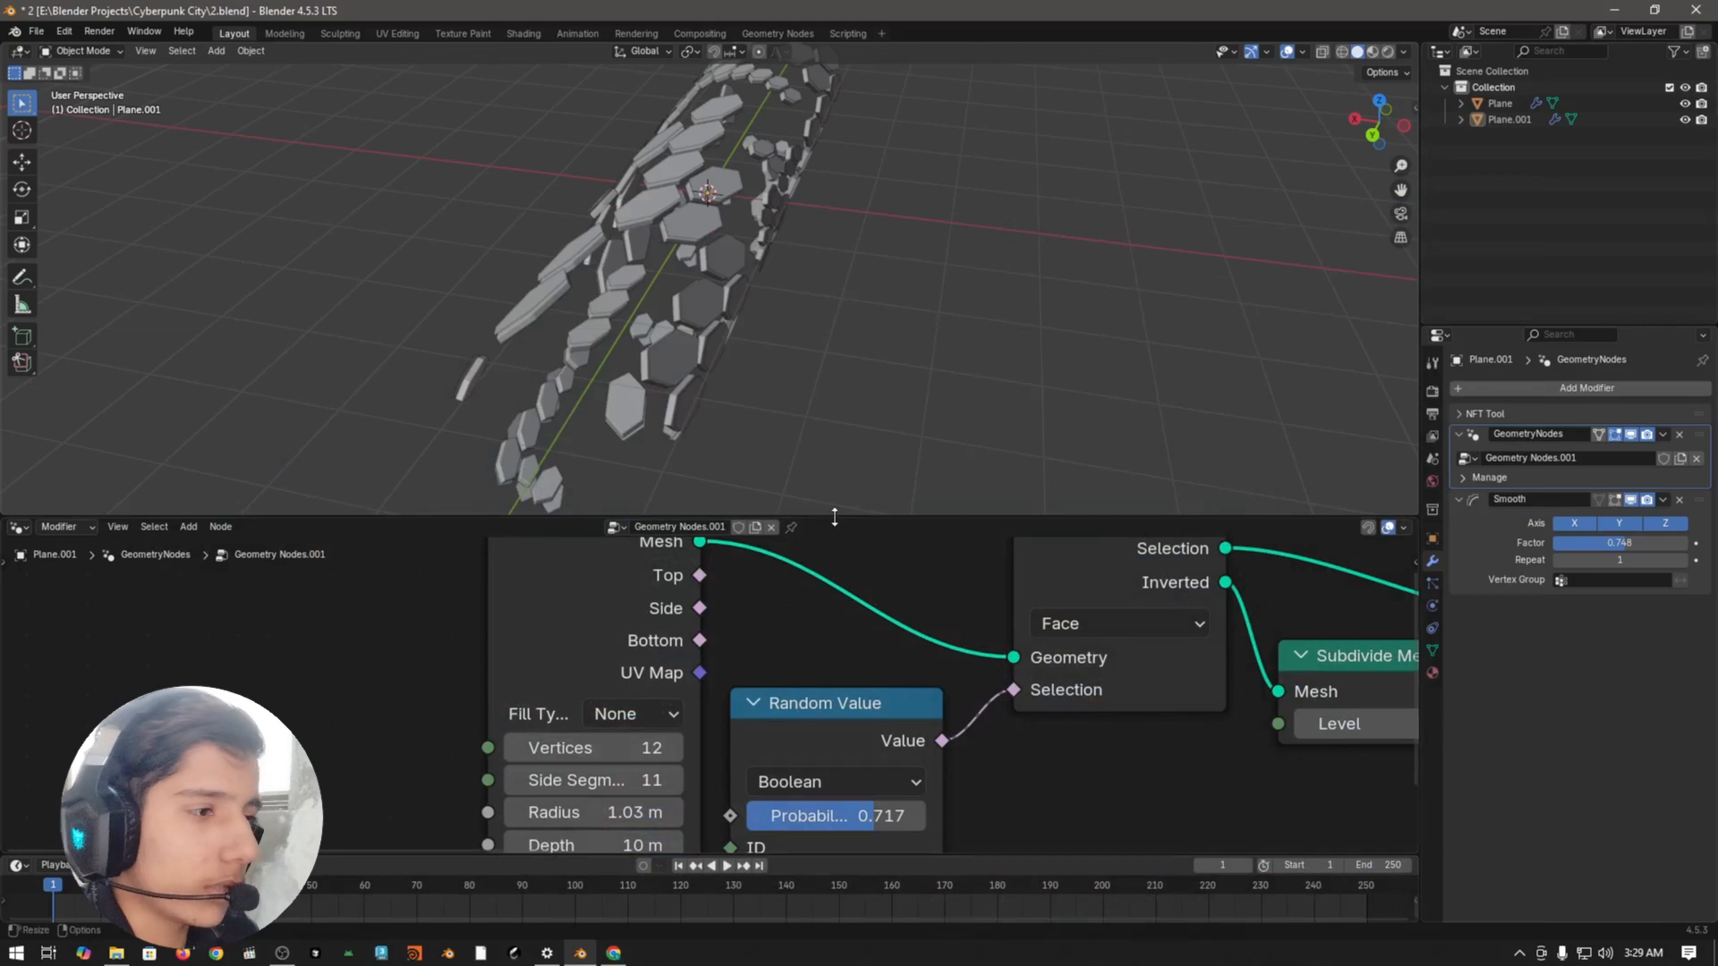
drag(835, 517, 841, 292)
scroll(868, 487, down, 4)
middle_drag(956, 671, 716, 719)
scroll(717, 718, down, 3)
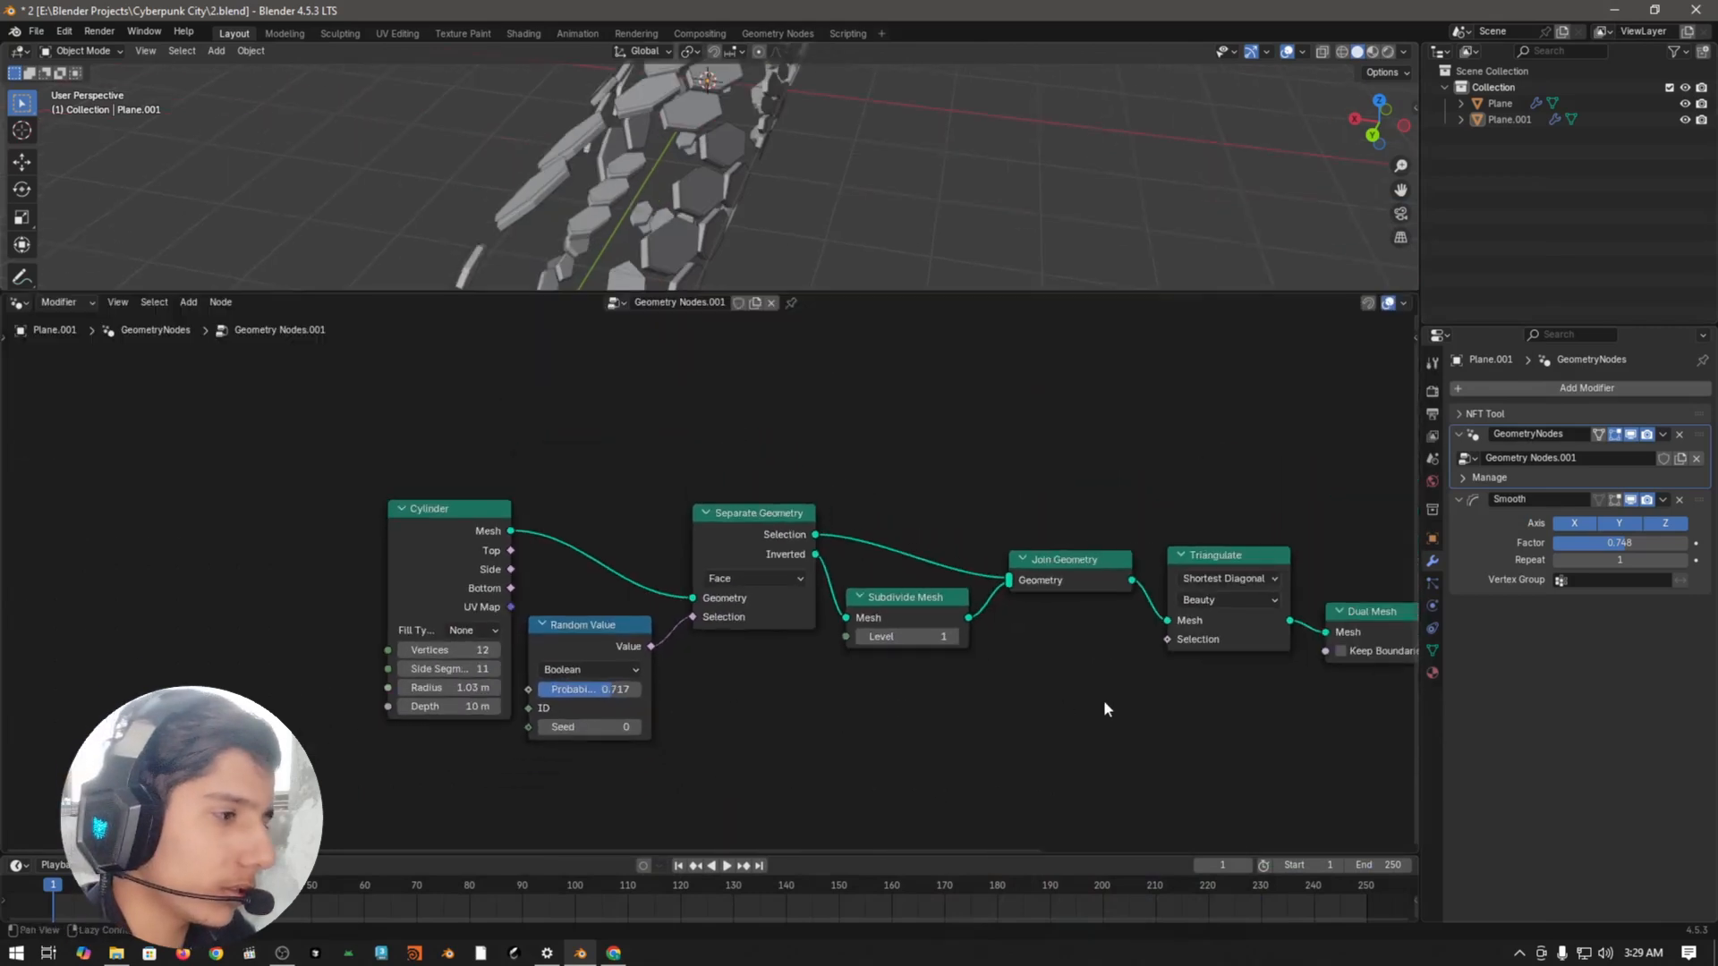
scroll(1104, 703, down, 4)
middle_drag(1163, 720, 818, 694)
middle_drag(930, 642, 629, 598)
key(shift+a)
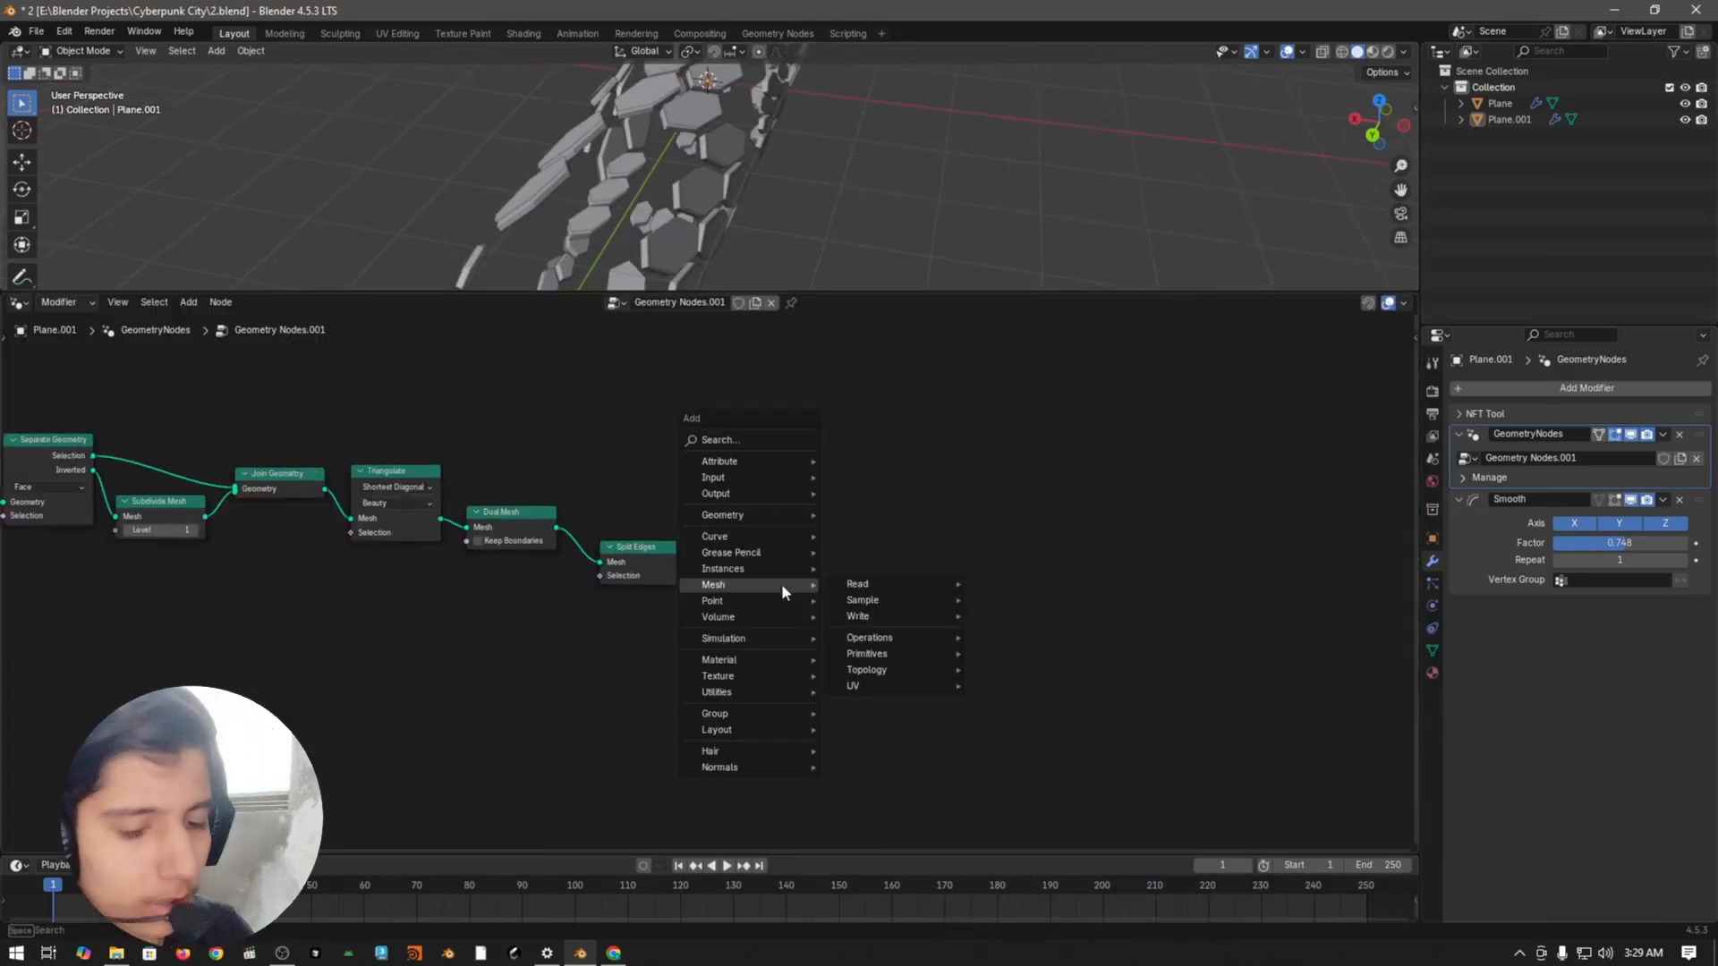
text(mesh to)
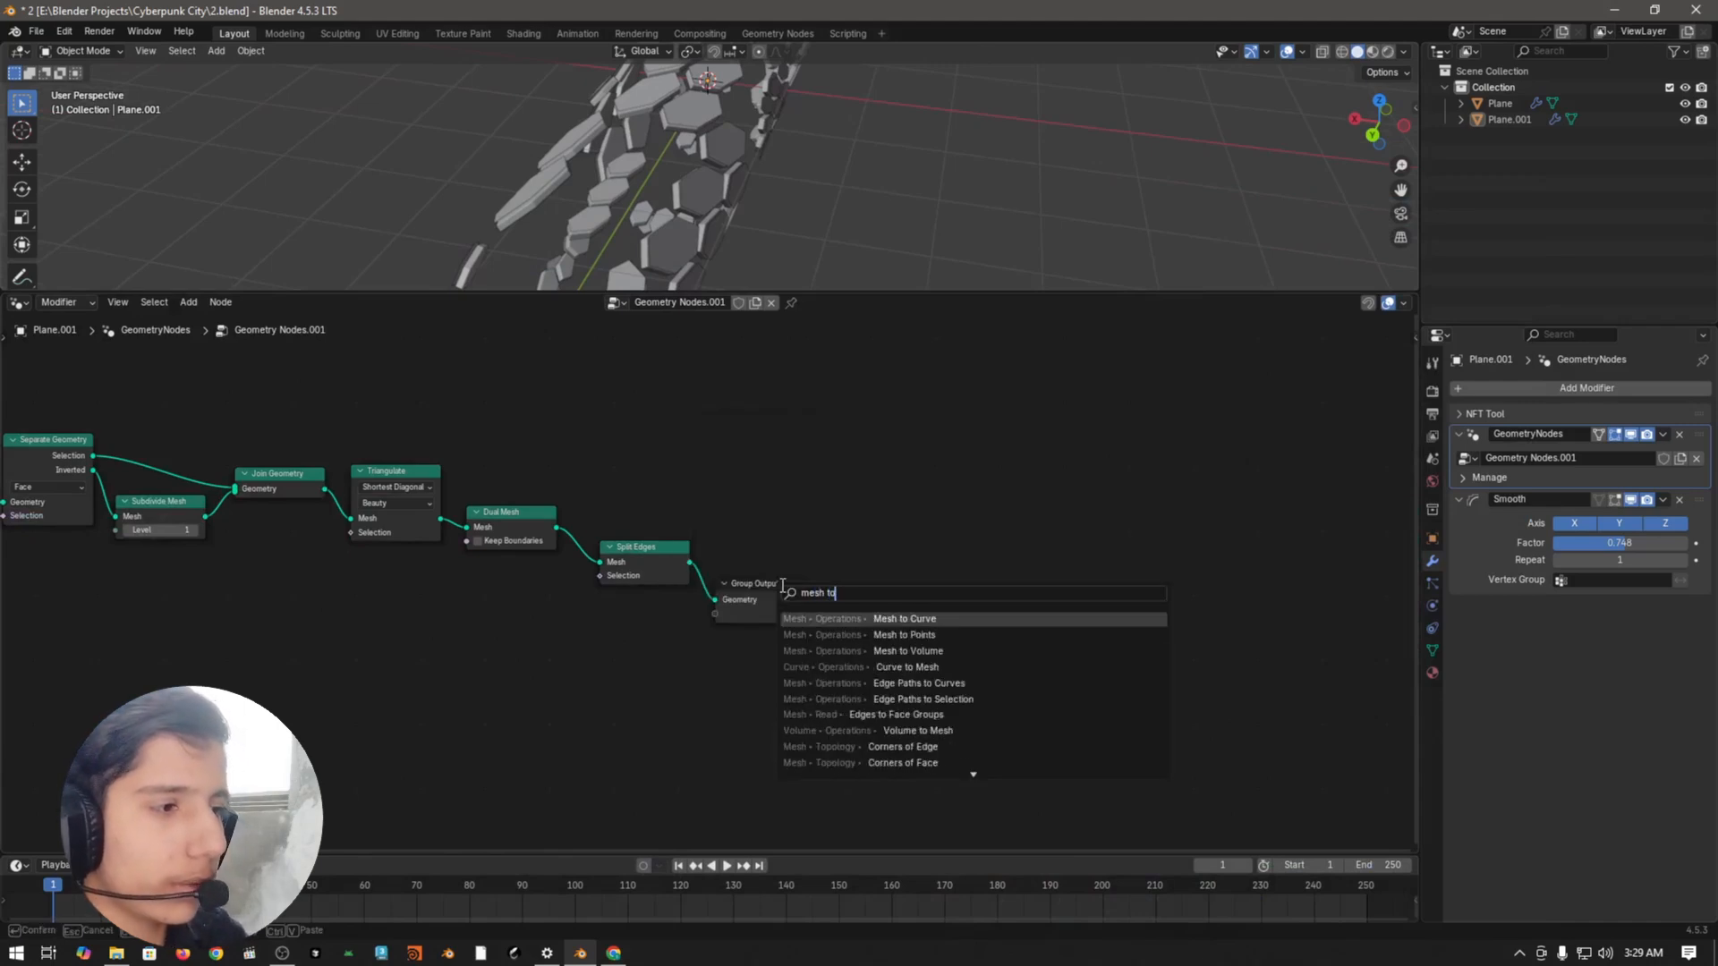
key(Return)
click(716, 550)
Step: Insert a Curve to Mesh node between Mesh to Curve and the Group Output
key(shift+a)
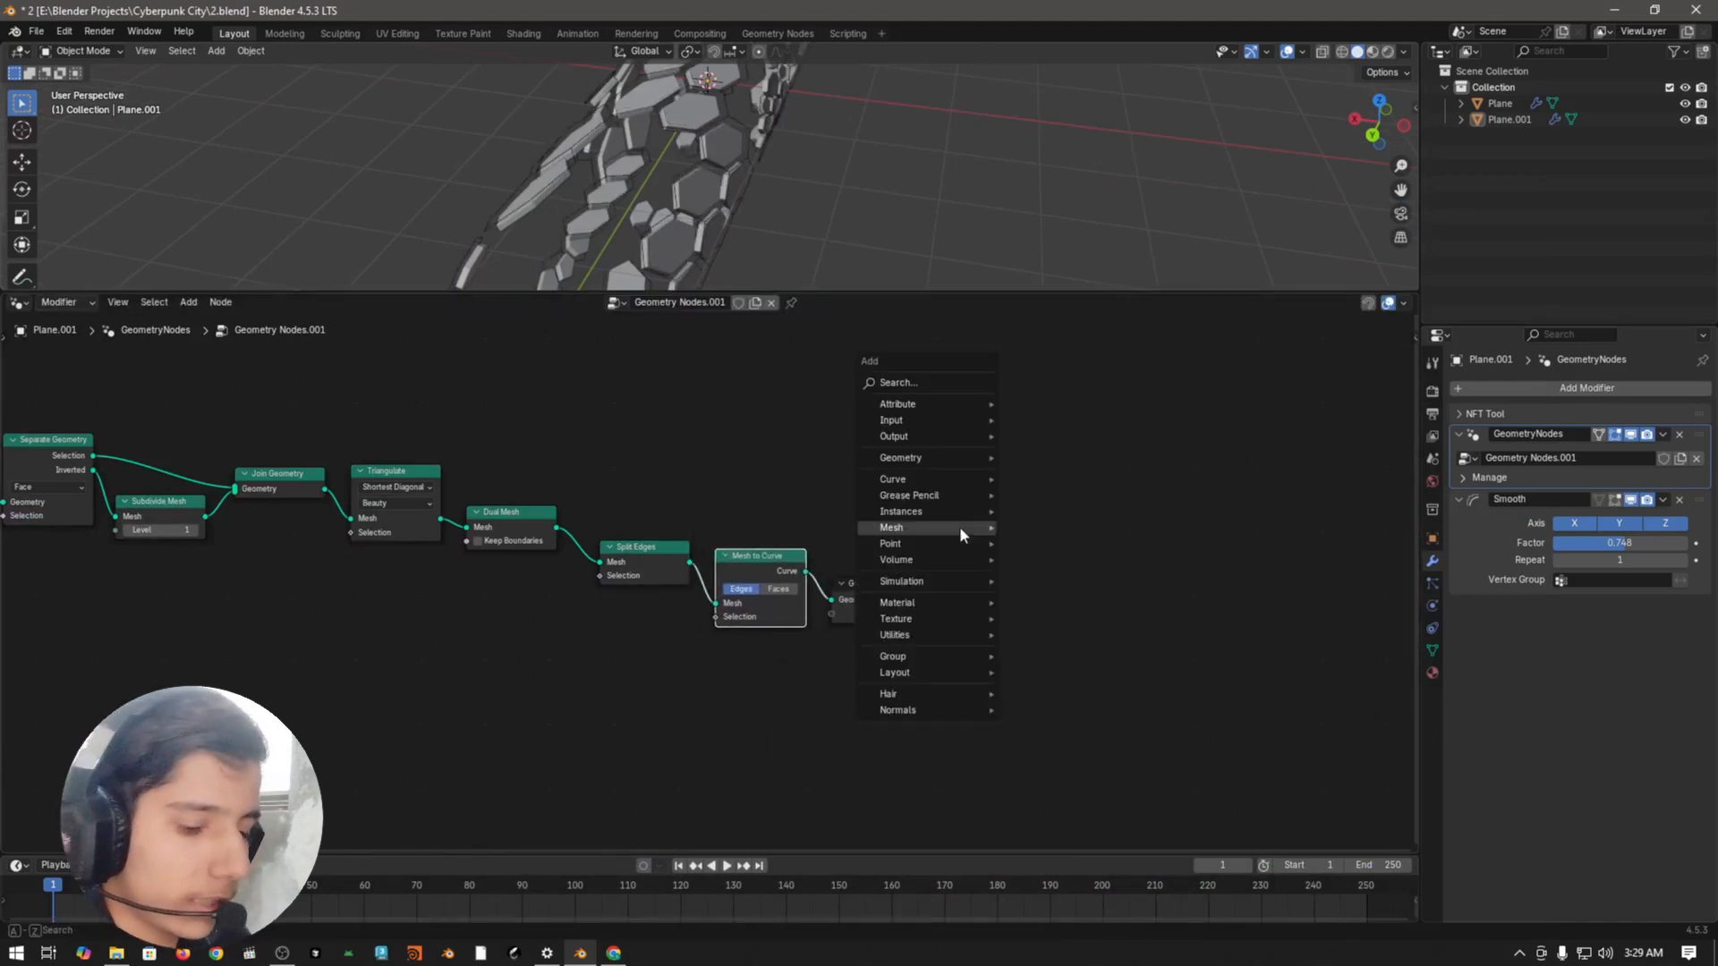
text(curve)
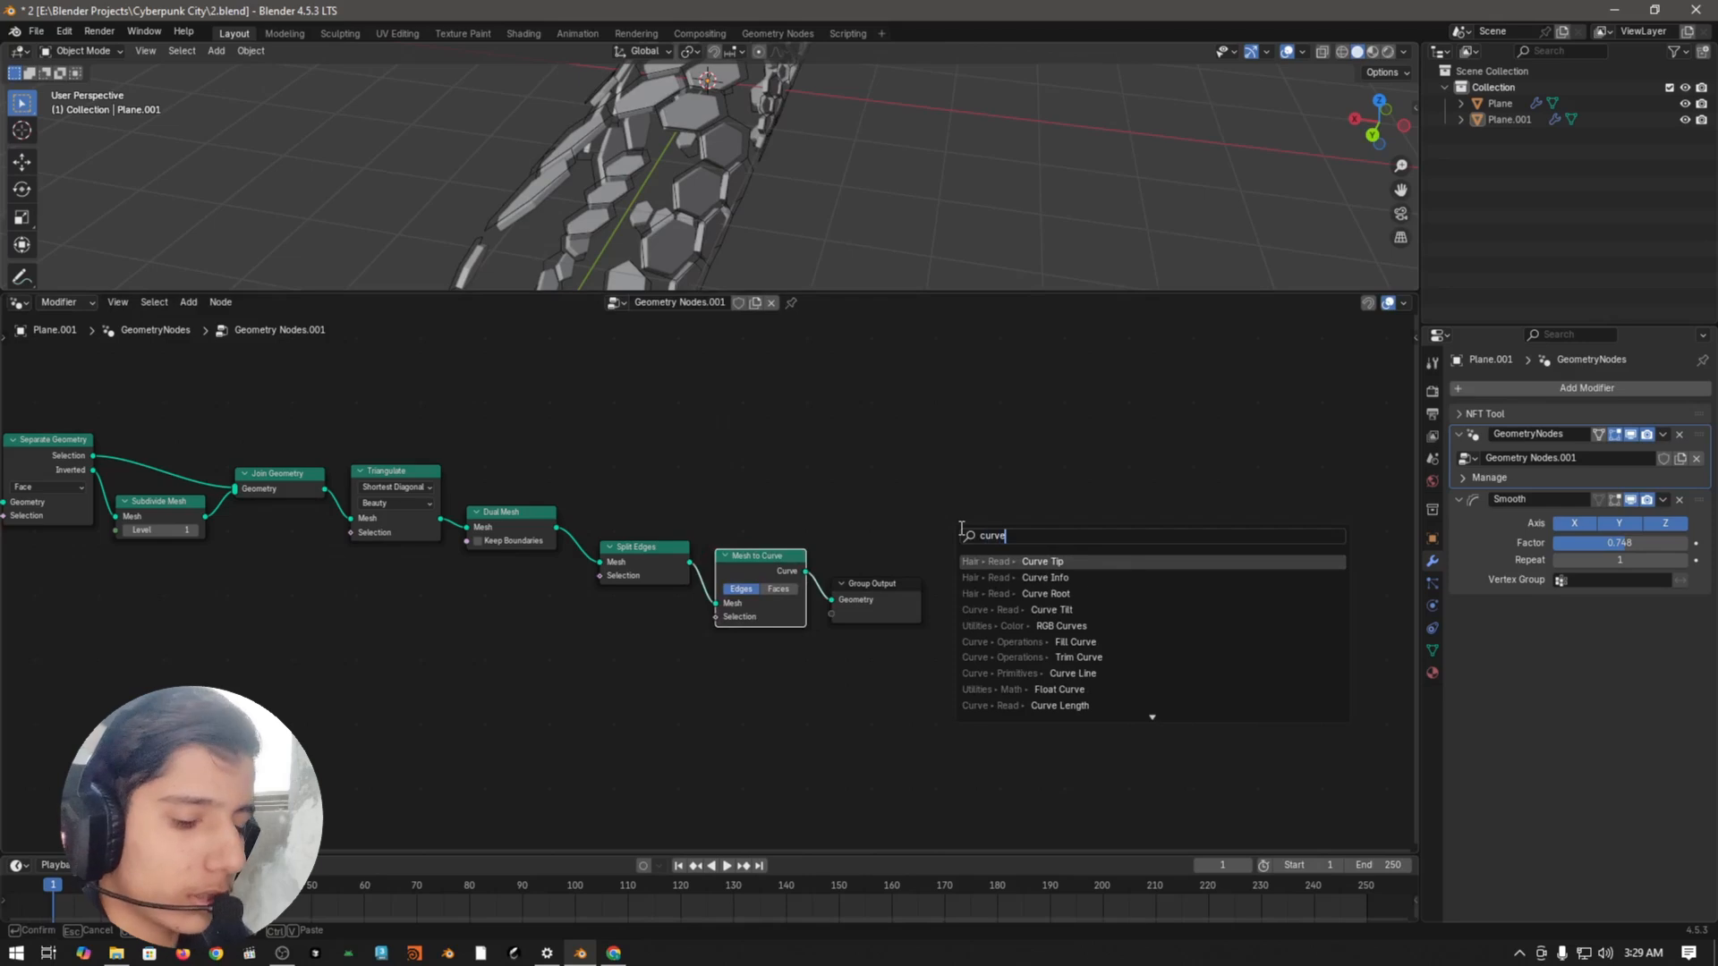
text( to mehs)
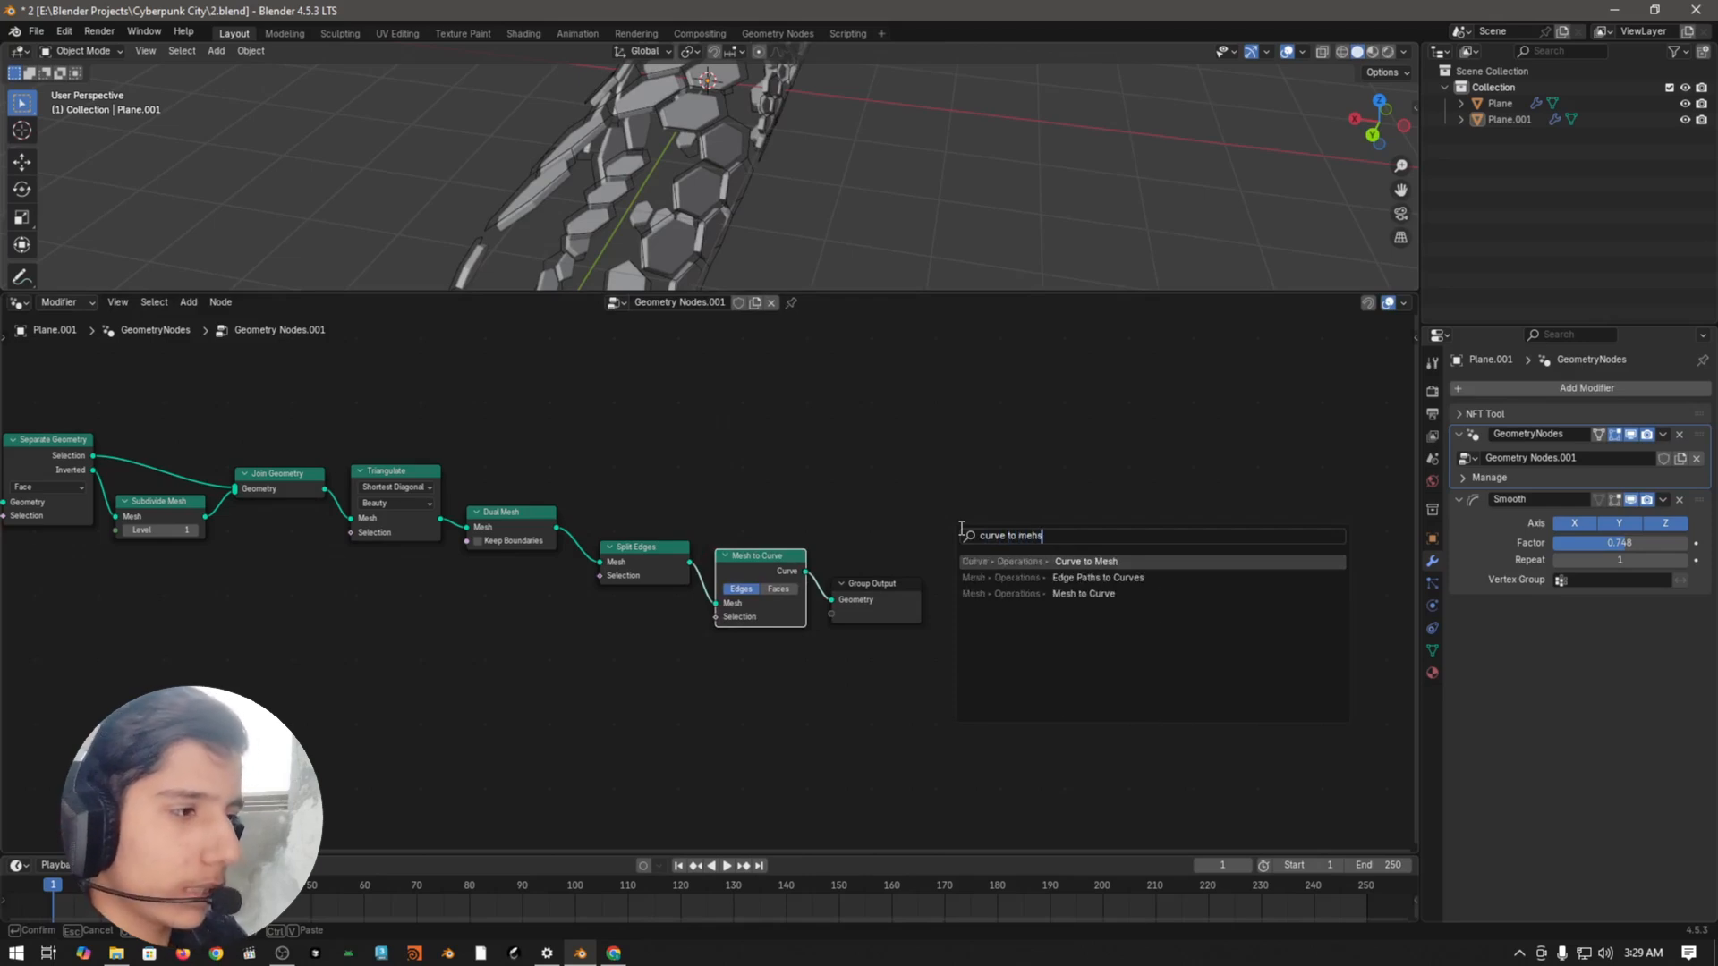
key(Return)
click(877, 696)
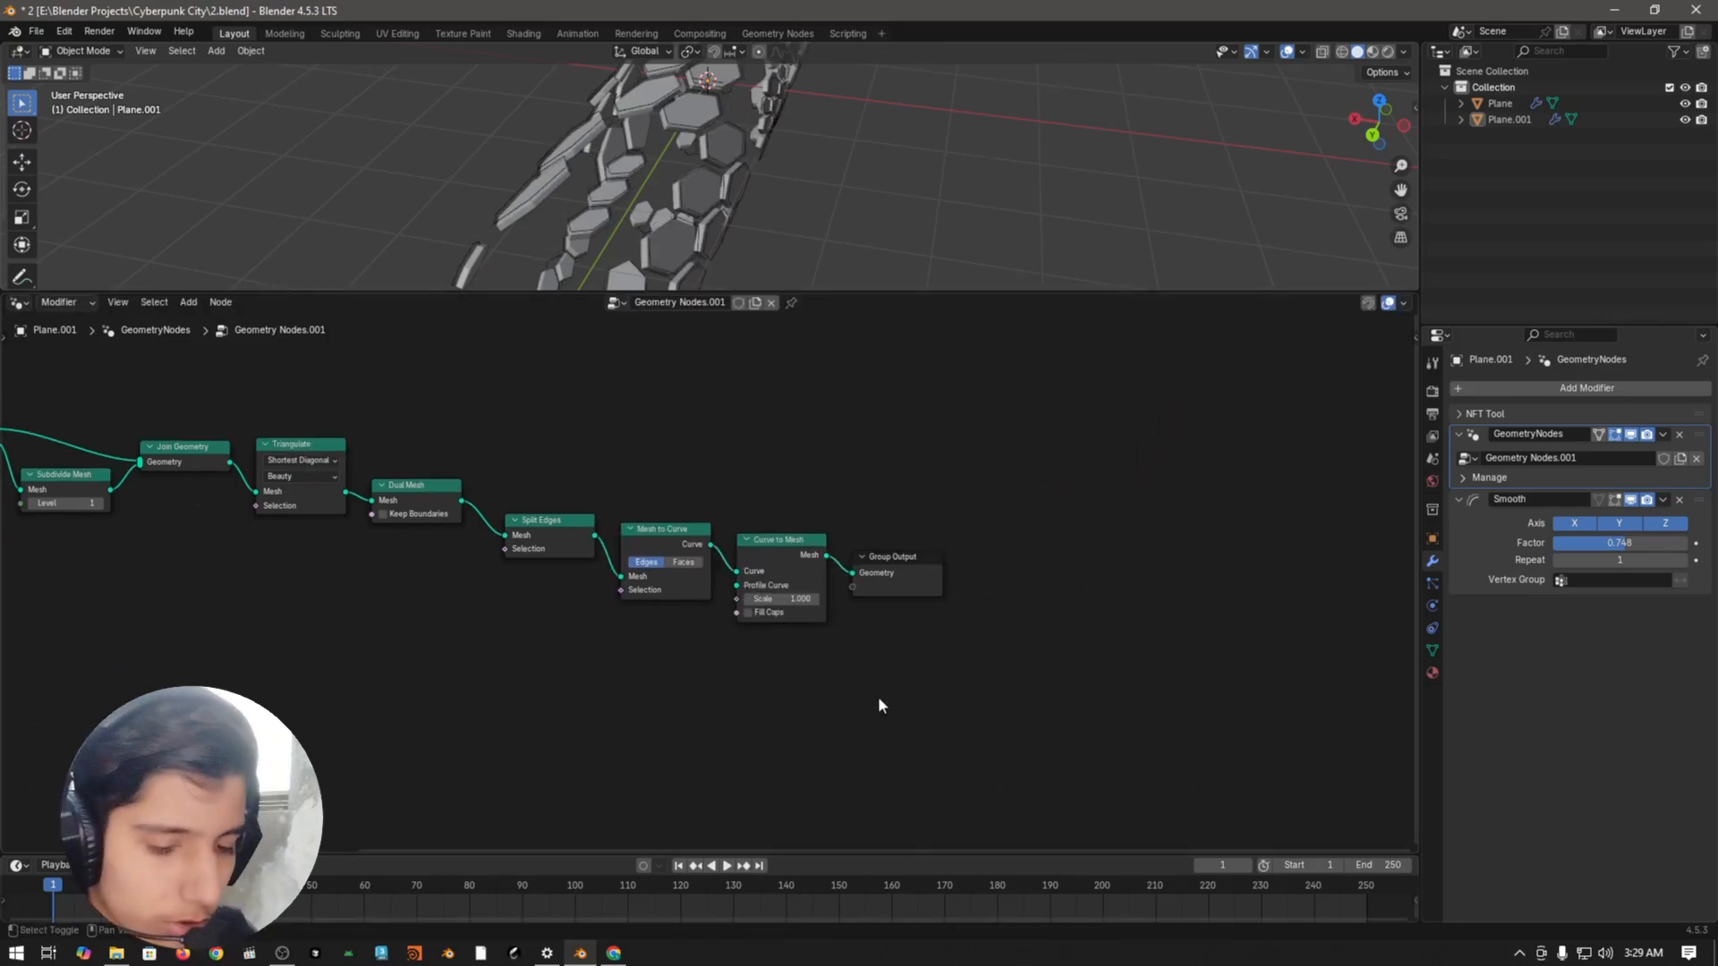
Step: Add a Curve Circle node and connect its curve to the Profile Curve input of Curve to Mesh
key(shift+a)
text(curve c)
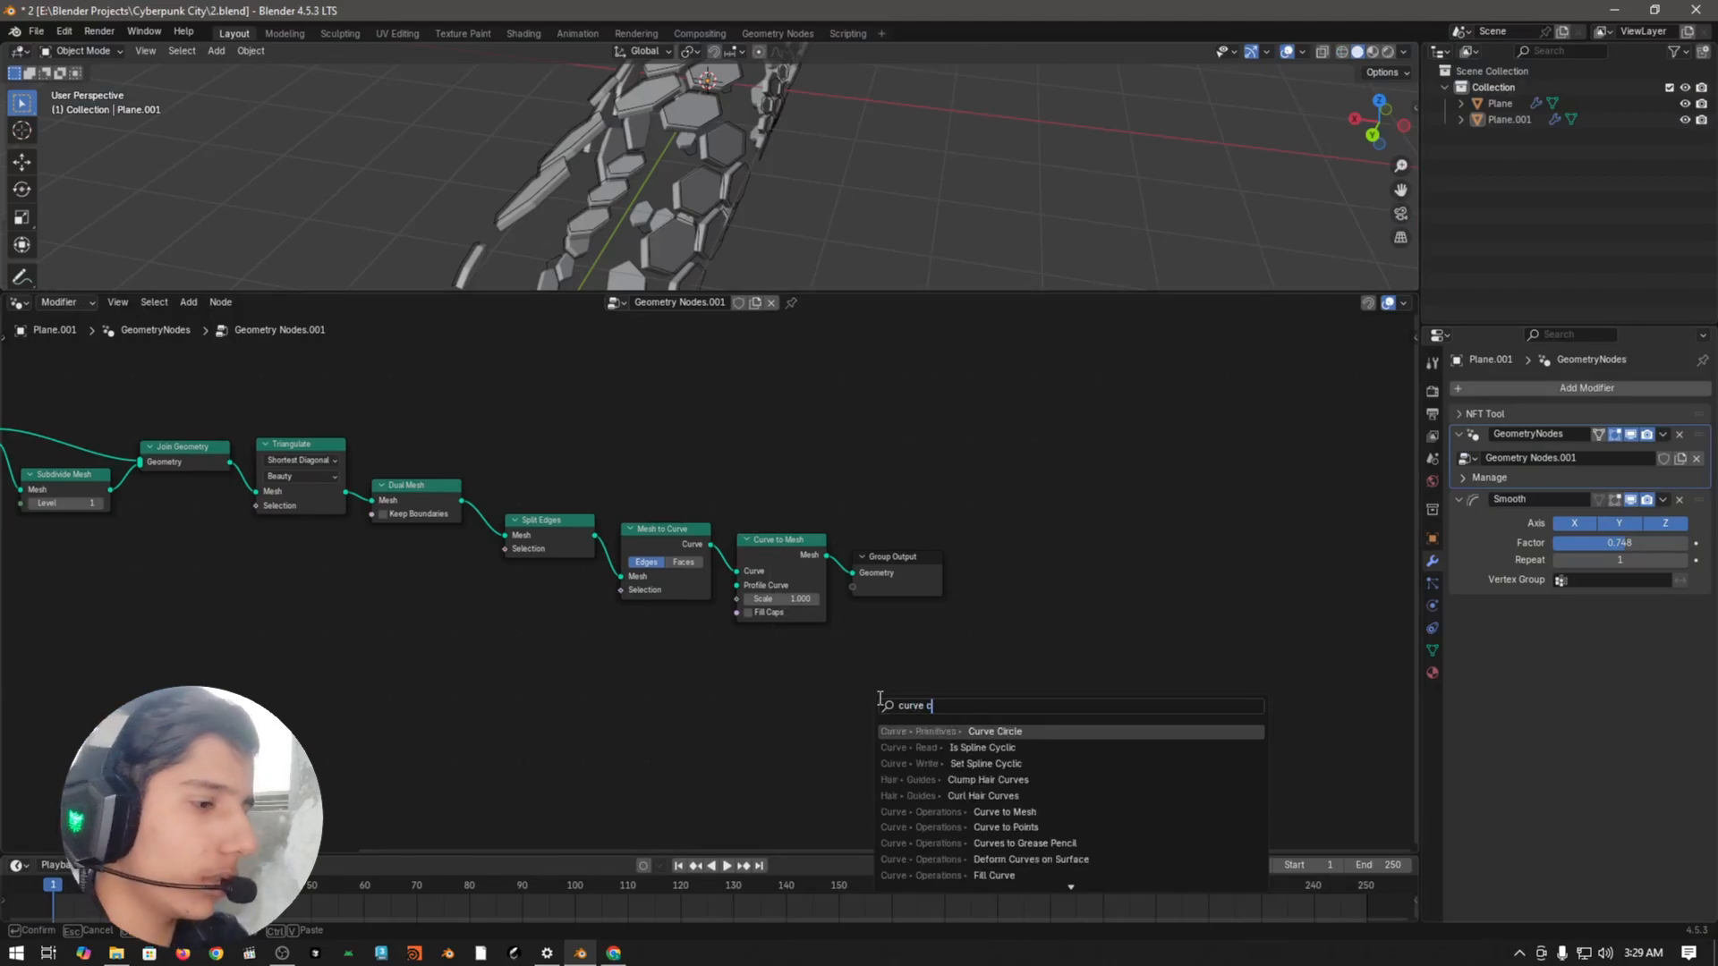
key(Return)
click(710, 705)
scroll(710, 705, up, 3)
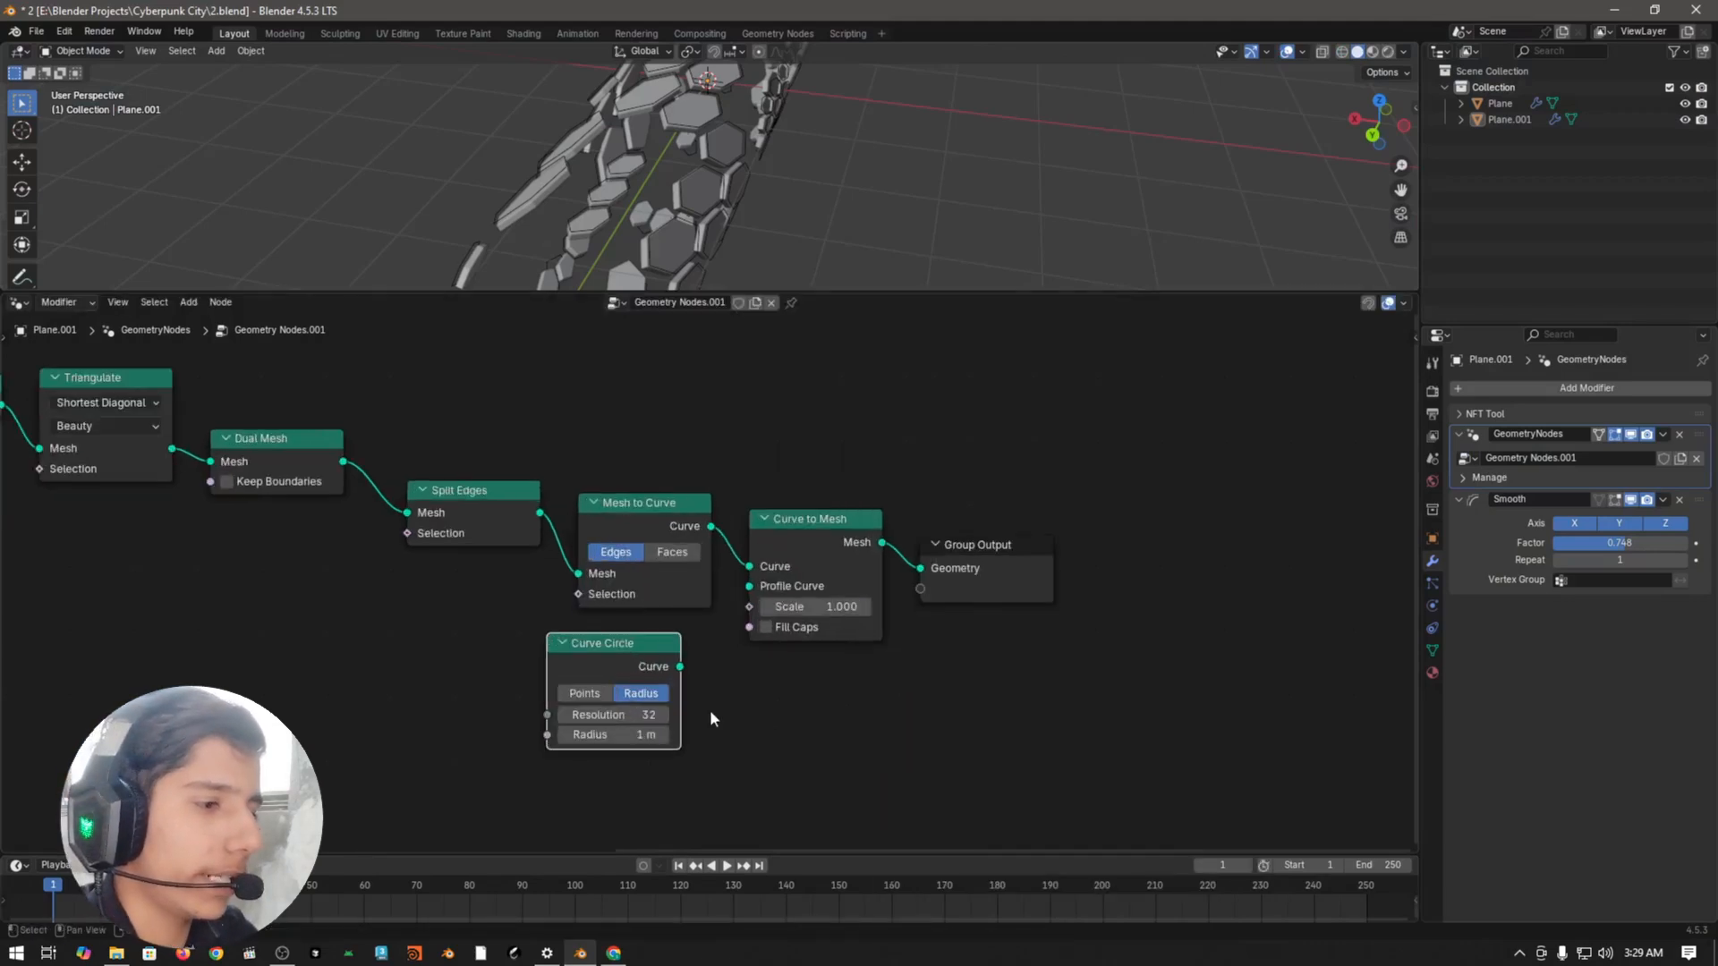
drag(675, 680, 755, 587)
Step: Try a Curve Circle radius of 0.05 m, check the hexagon outlines up close, and reduce the radius to 0.01 m
drag(827, 294, 825, 351)
scroll(1022, 636, up, 1)
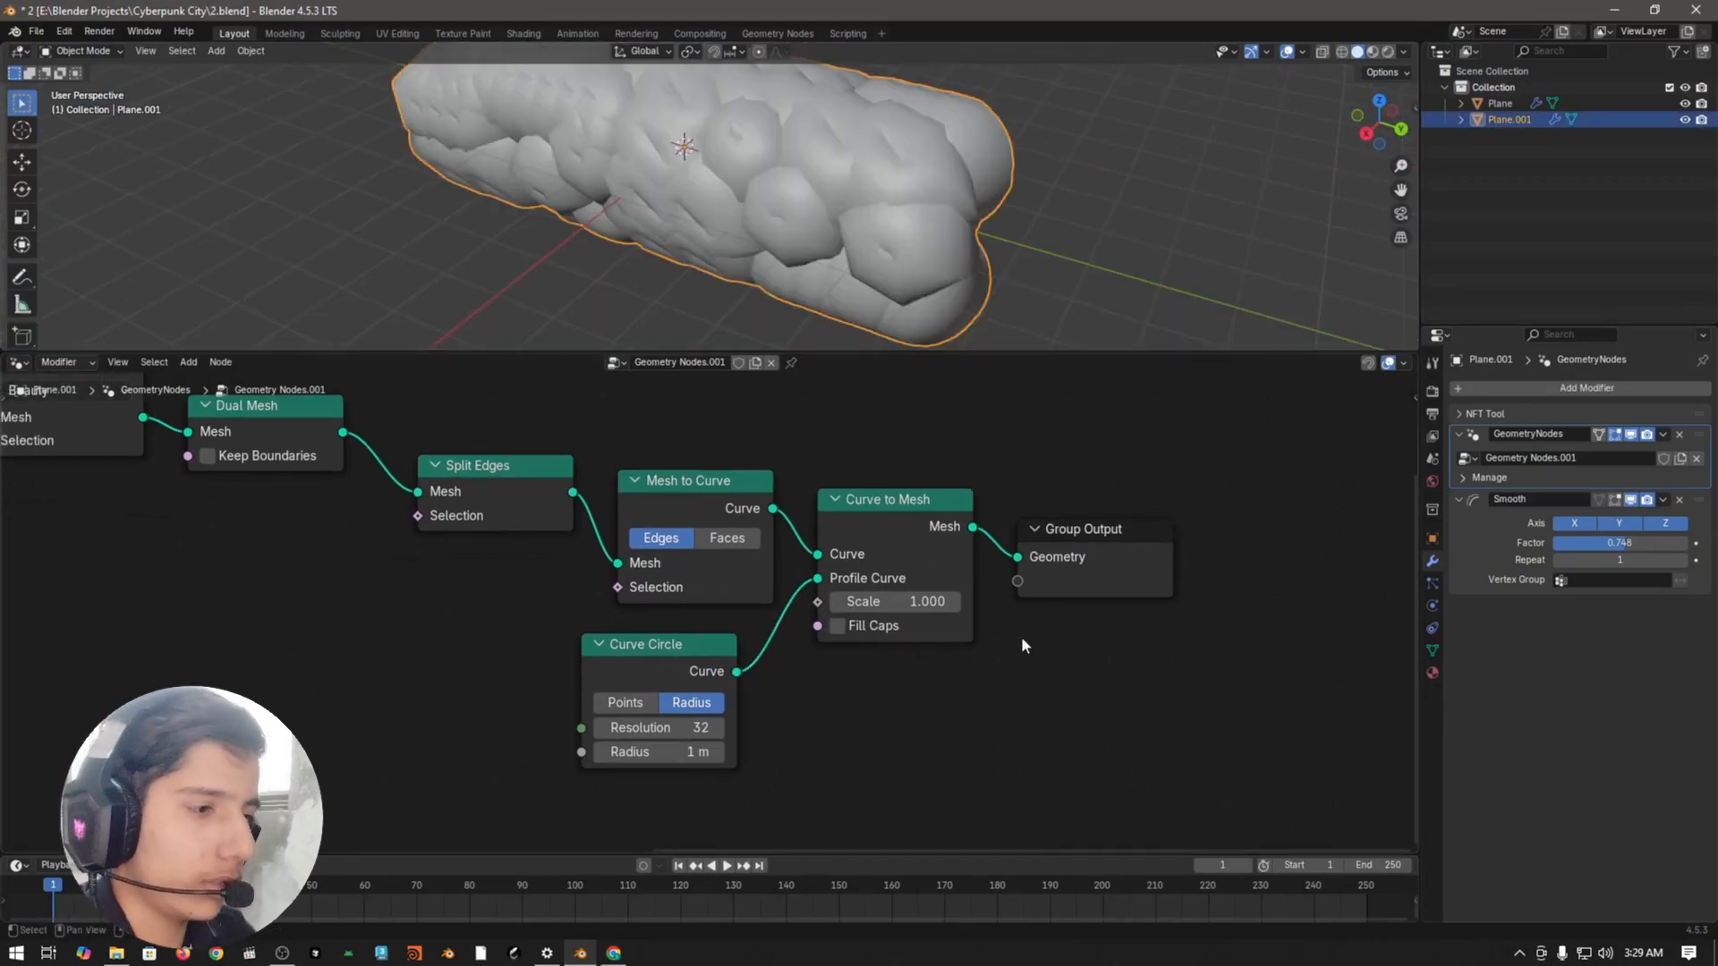
drag(711, 648, 763, 617)
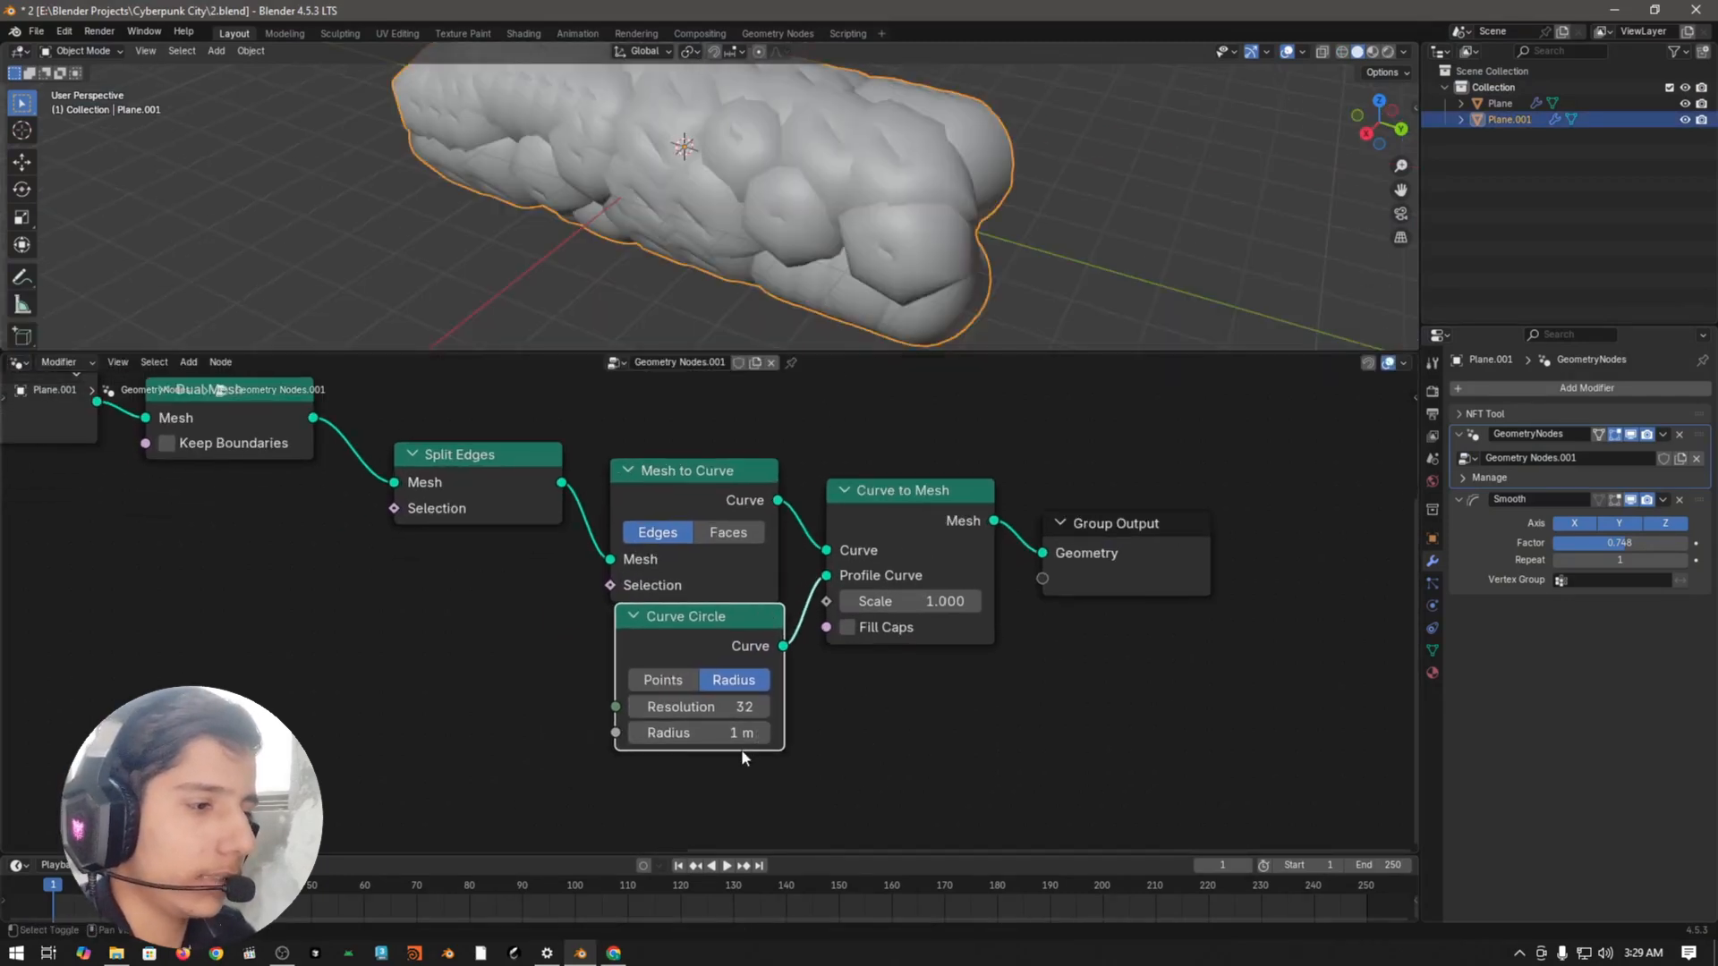
drag(739, 734, 644, 734)
scroll(864, 245, up, 3)
middle_drag(865, 245, 782, 318)
click(866, 208)
scroll(866, 208, up, 3)
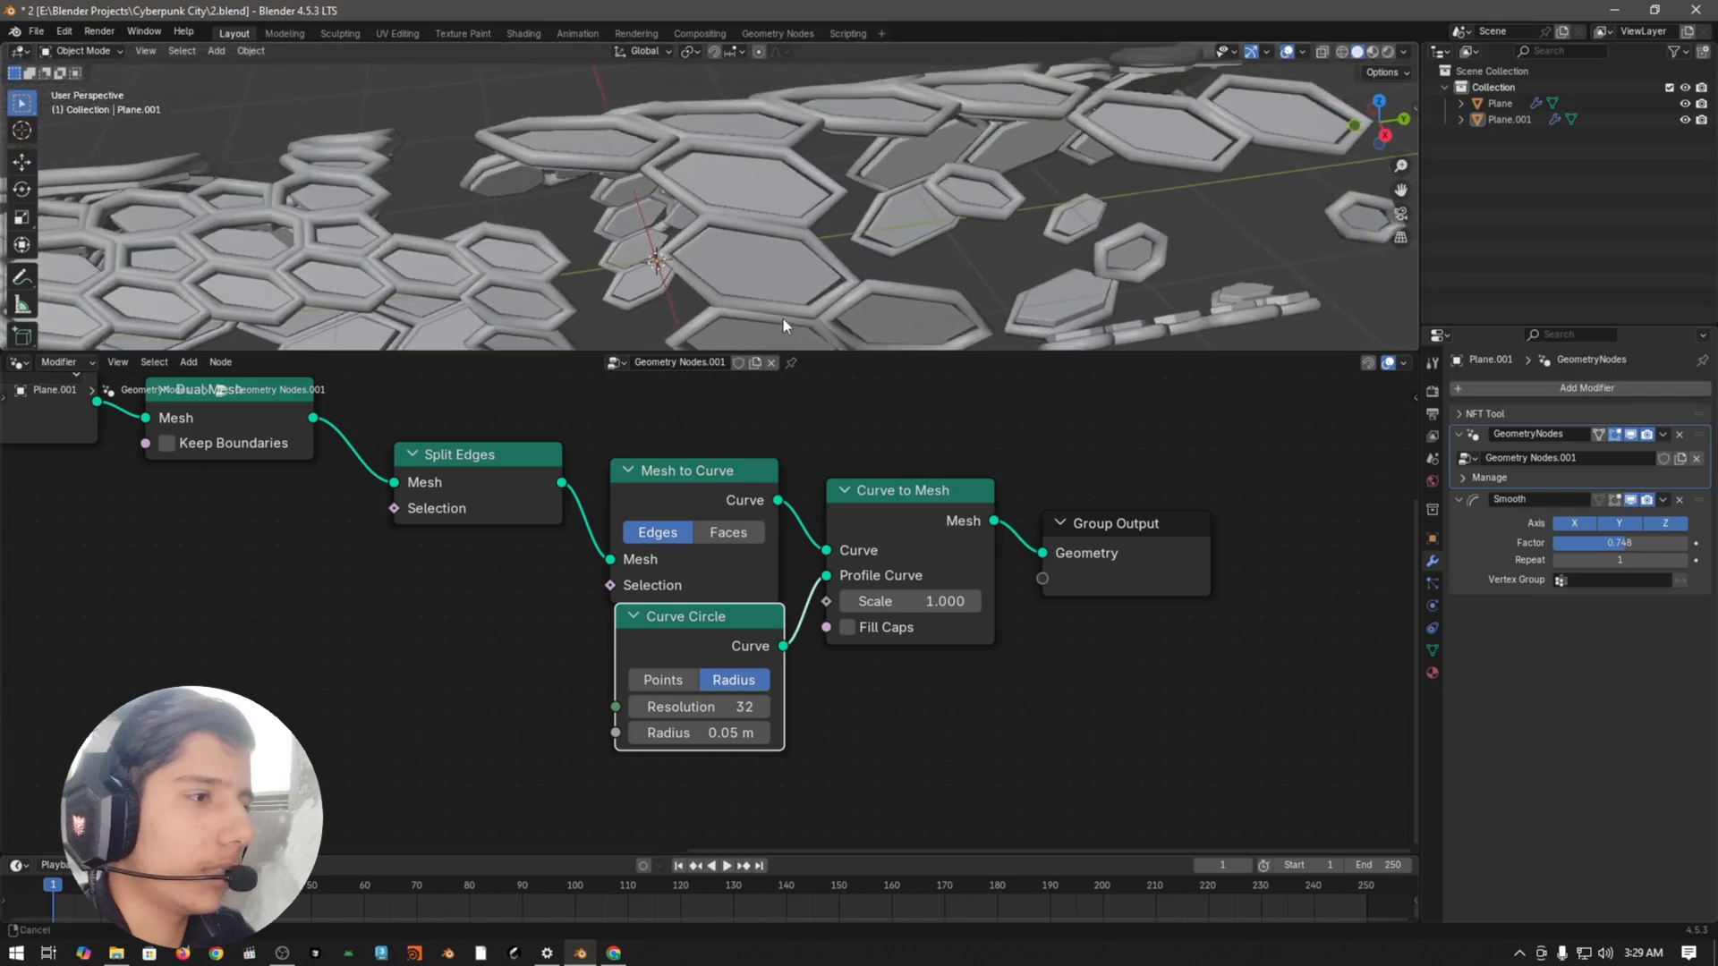
drag(730, 738, 711, 735)
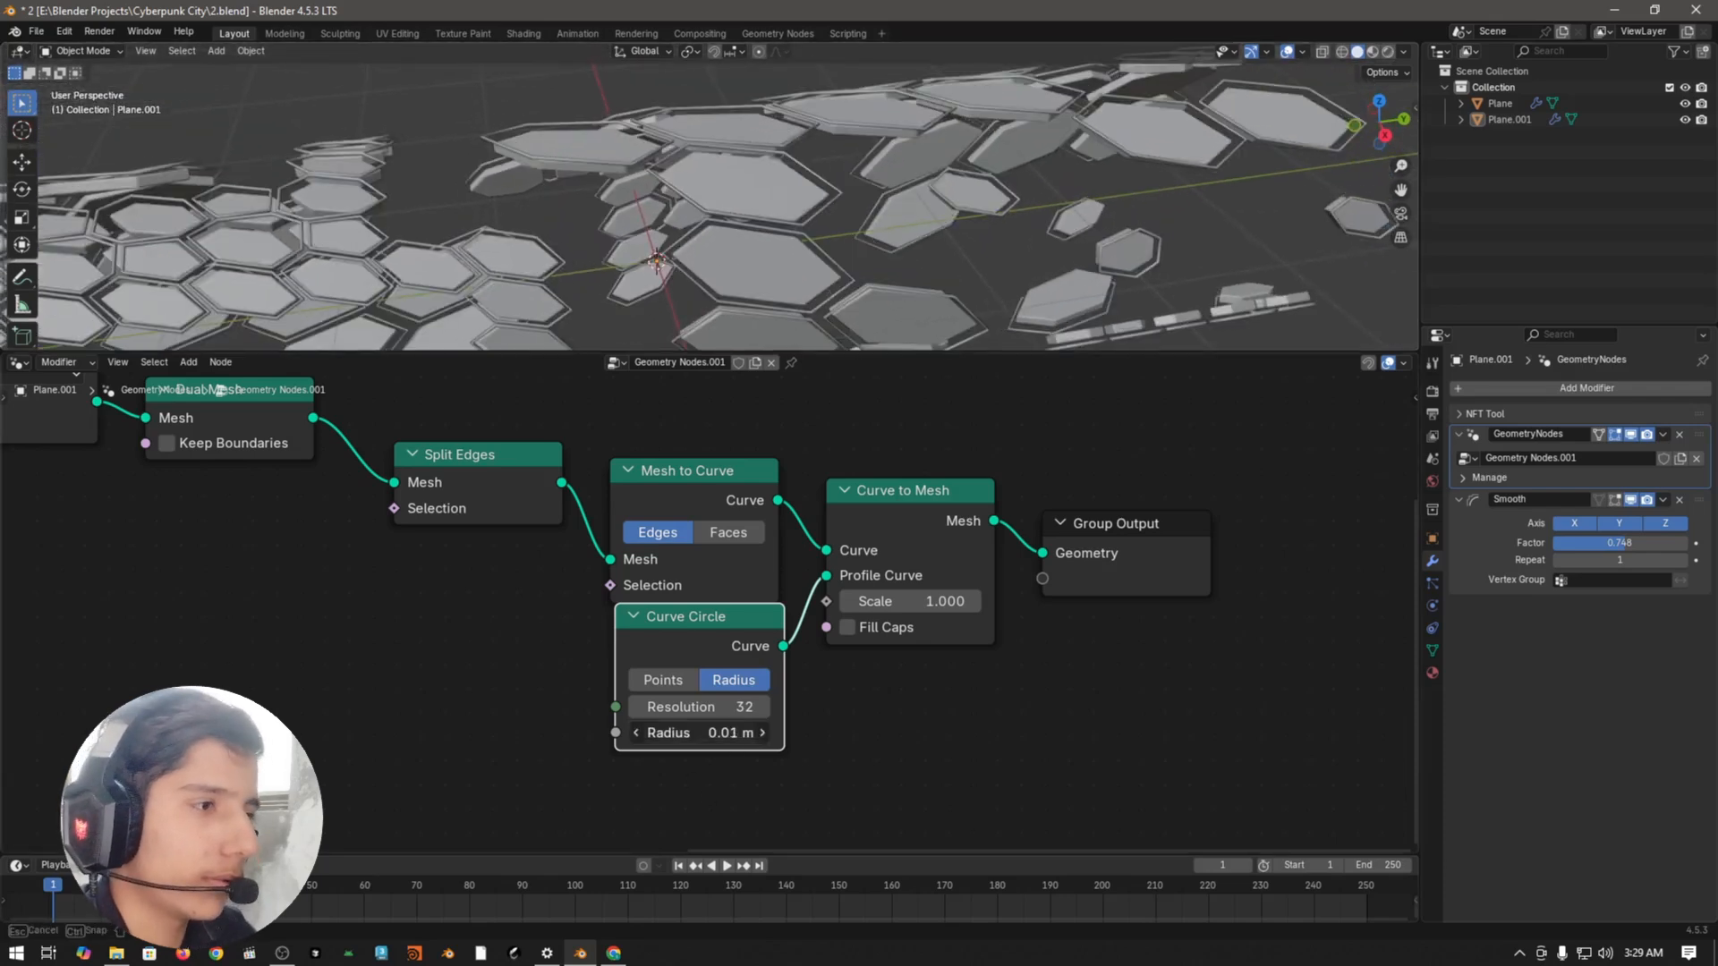
click(731, 736)
click(796, 409)
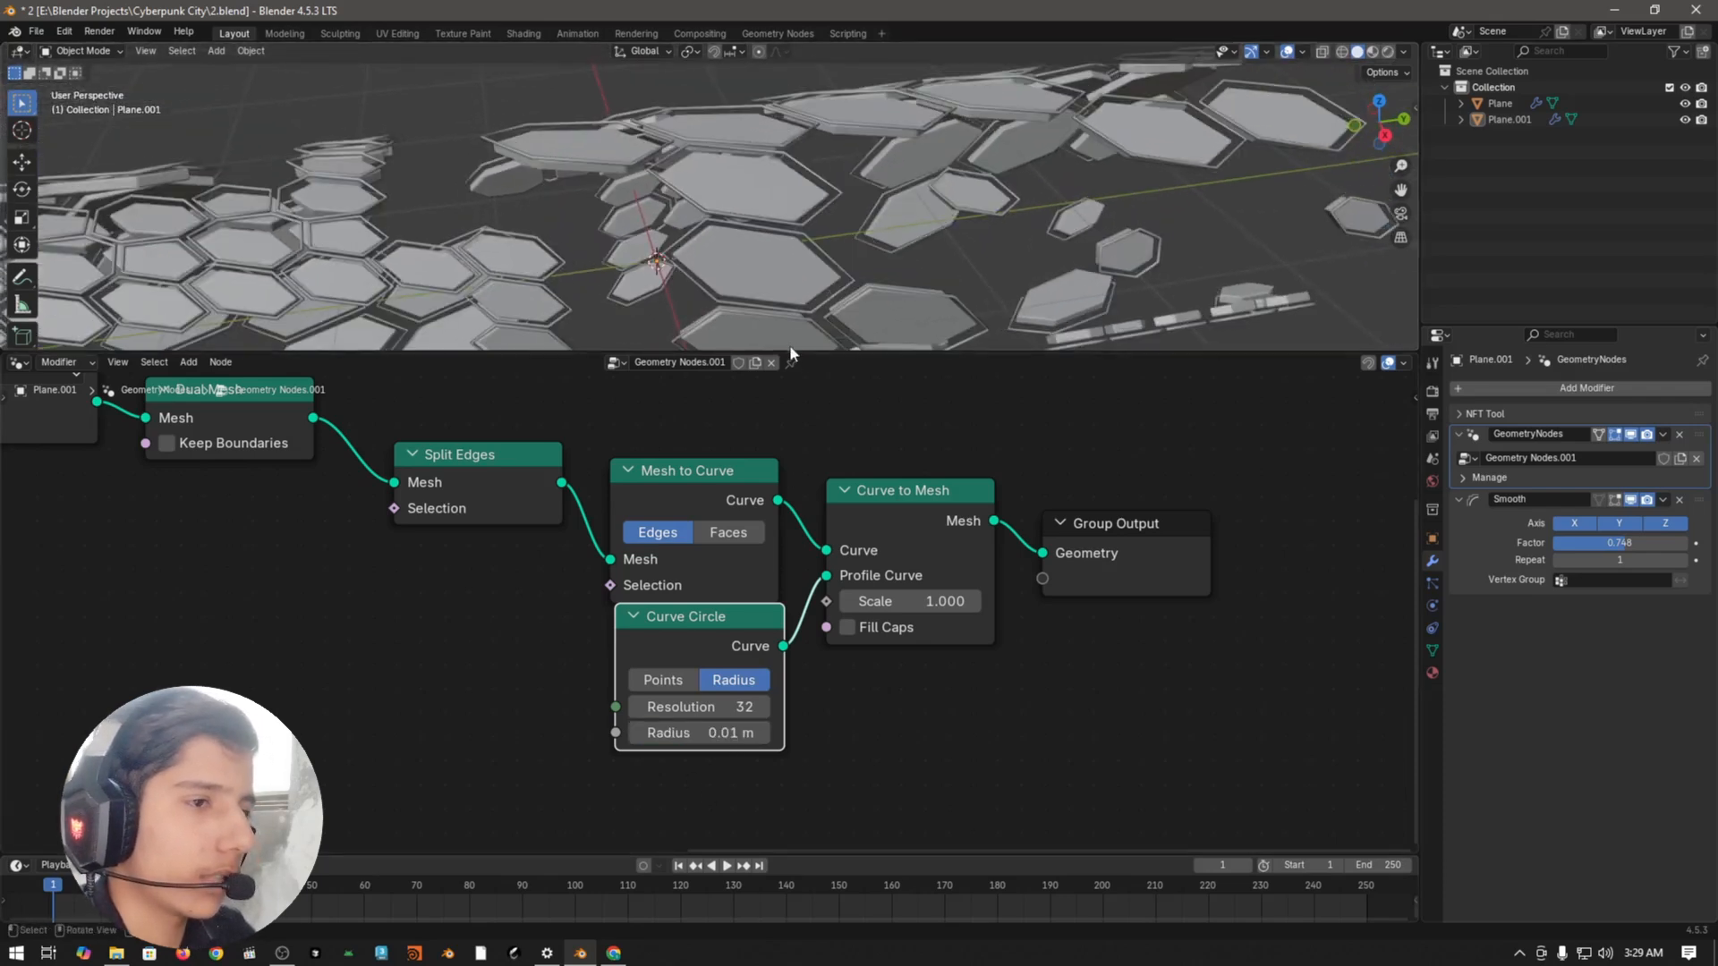
Step: Try a Curve Circle radius of 0.005 m, inspect the outlines in the viewport, and undo the change
click(728, 737)
text(0.005)
key(Return)
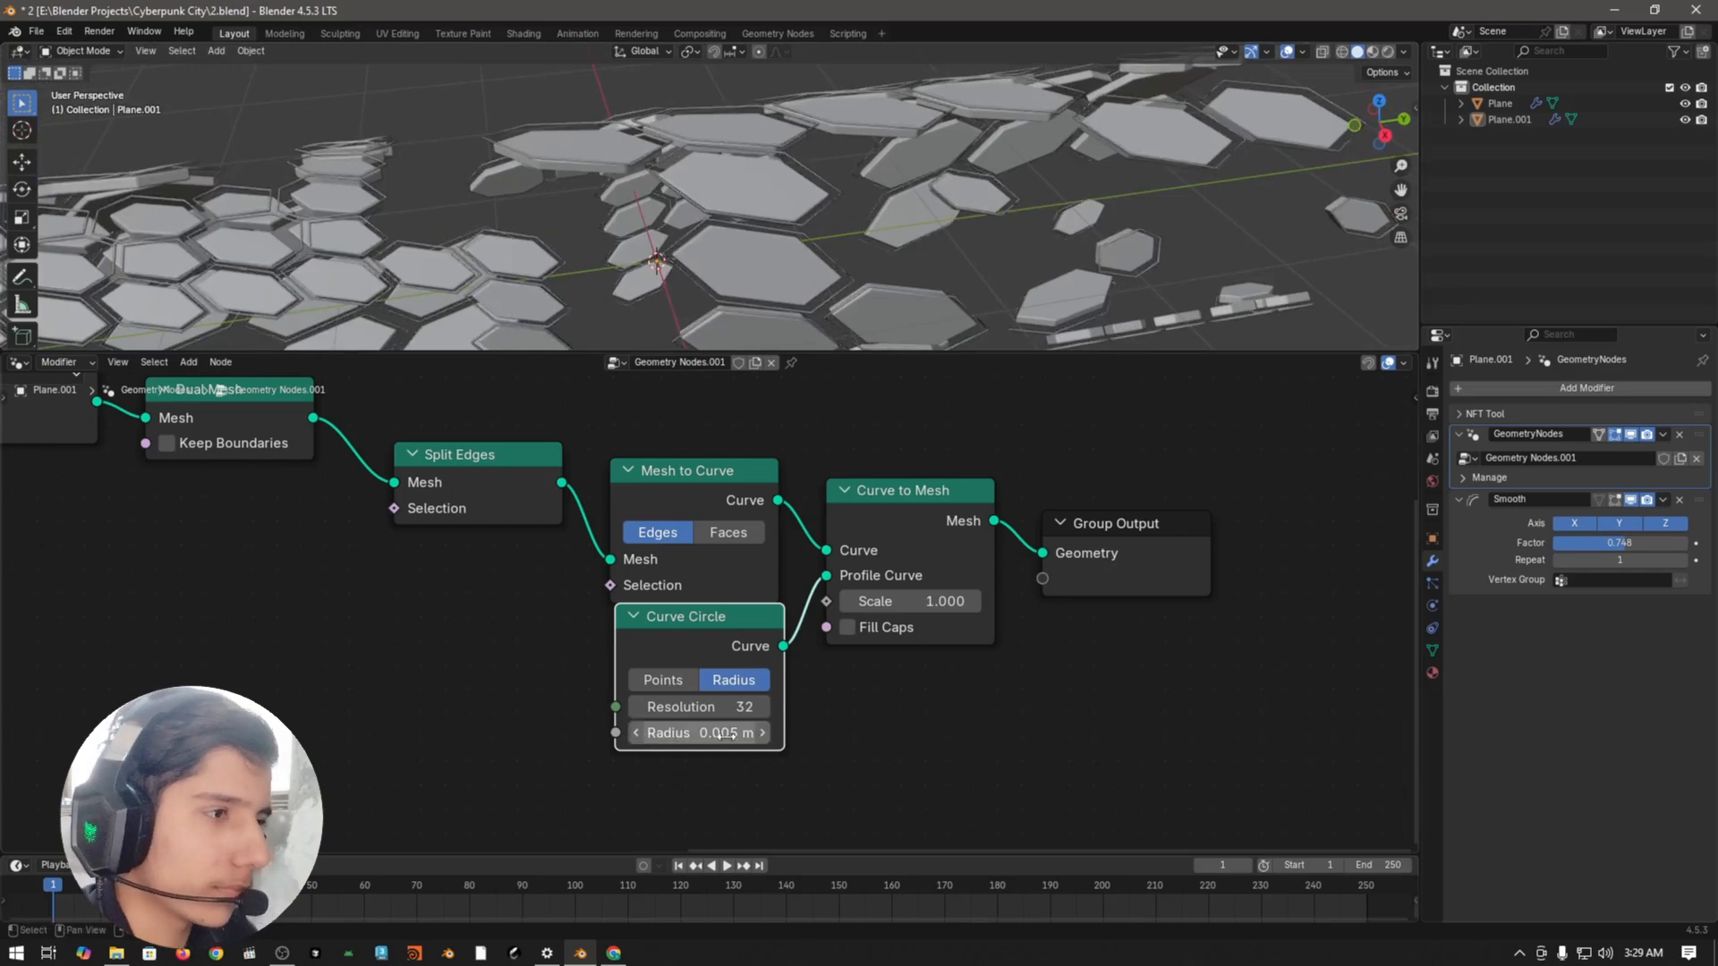
middle_drag(930, 332, 824, 281)
key(ctrl+z)
Step: Save the file and reposition the Curve Circle node just below the Mesh to Curve node
key(ctrl+s)
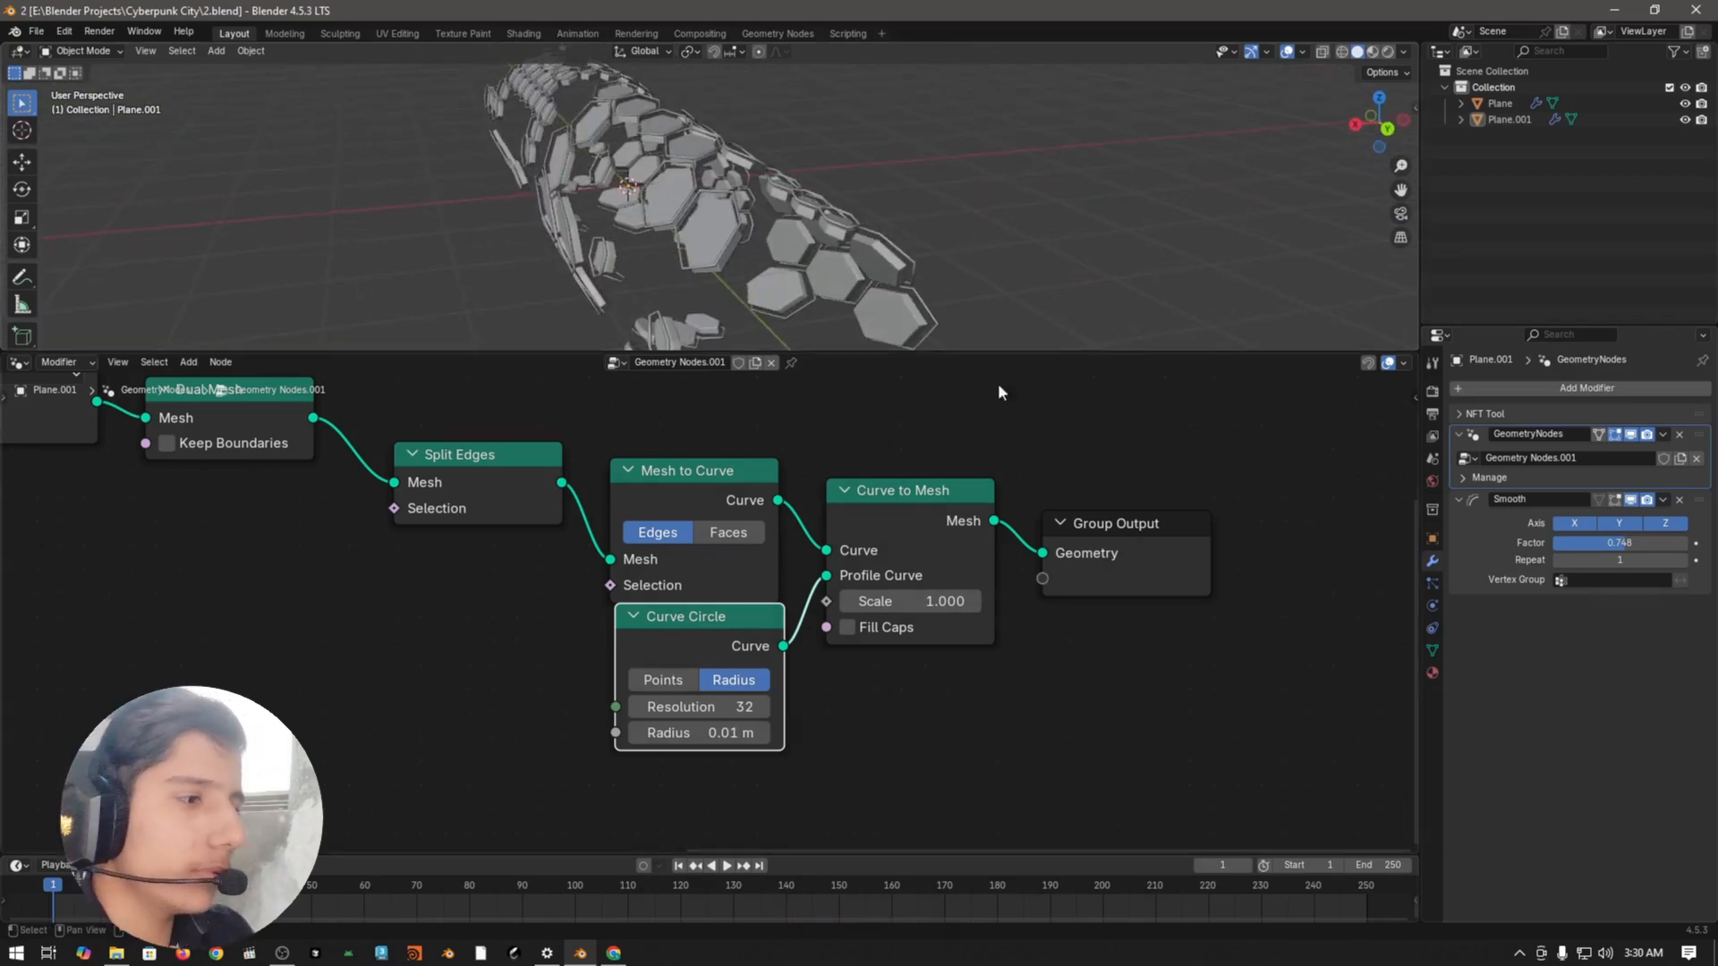
click(1043, 452)
drag(726, 634, 722, 653)
click(1244, 380)
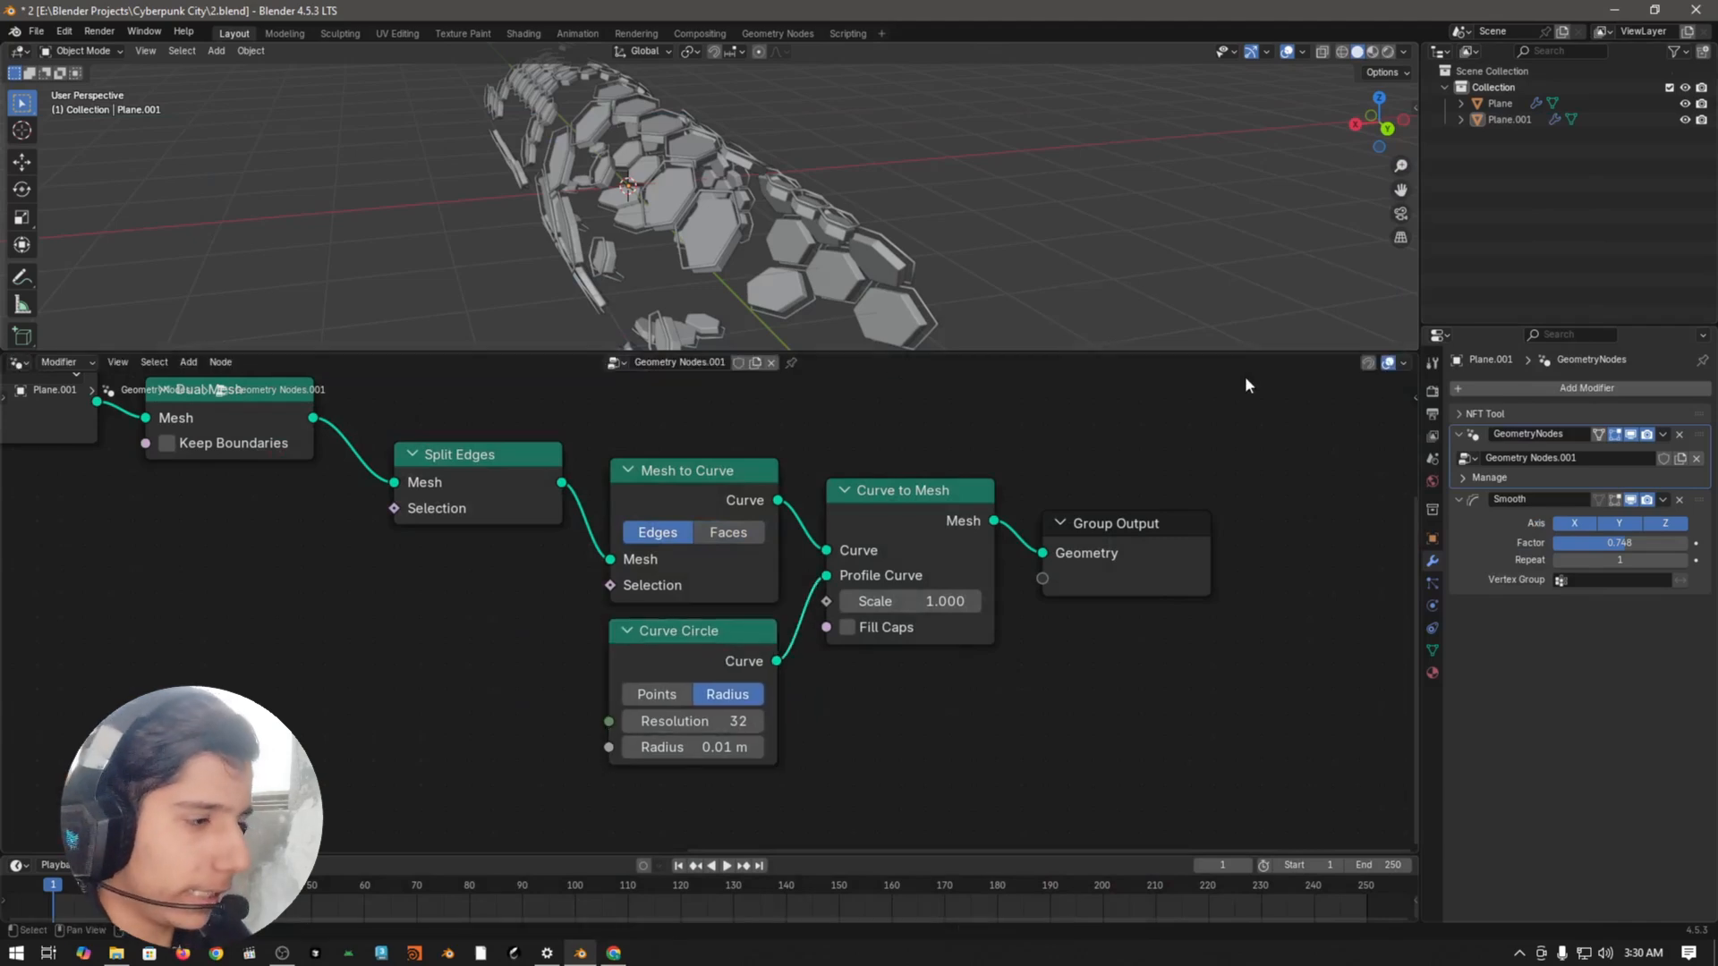
scroll(1199, 421, down, 3)
middle_drag(1176, 445, 932, 487)
click(691, 211)
key(g)
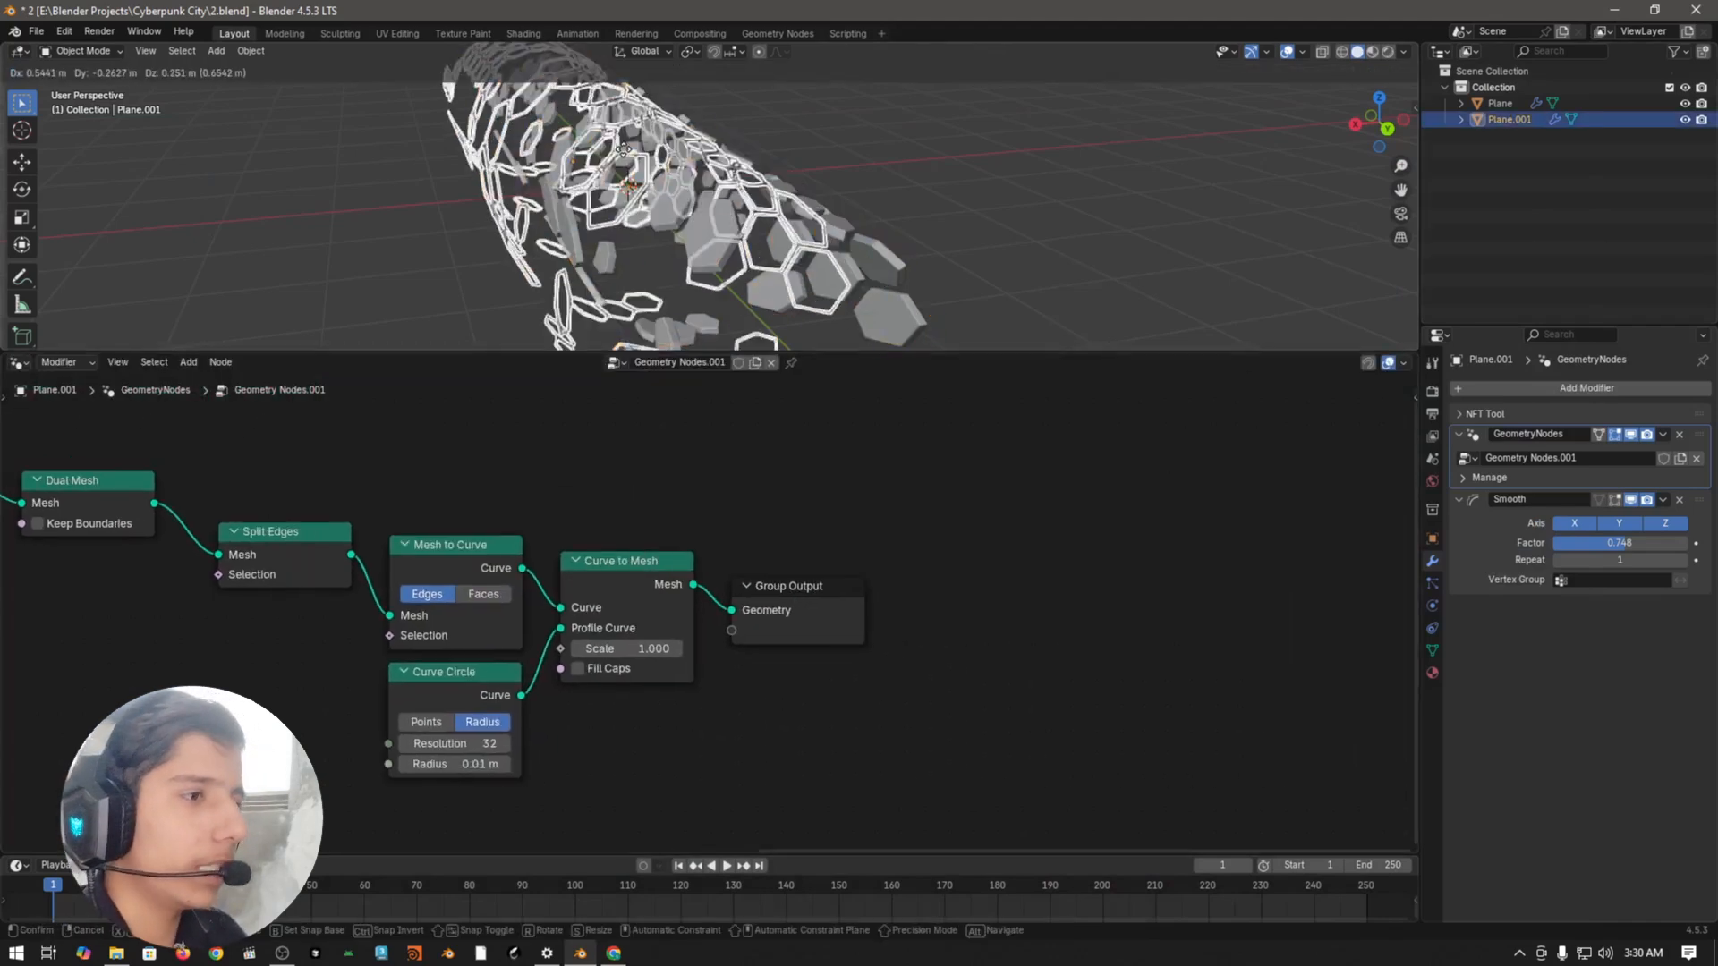
right_click(952, 217)
click(952, 217)
Step: Insert a Set Material node between Curve to Mesh and the Group Output
key(shift+a)
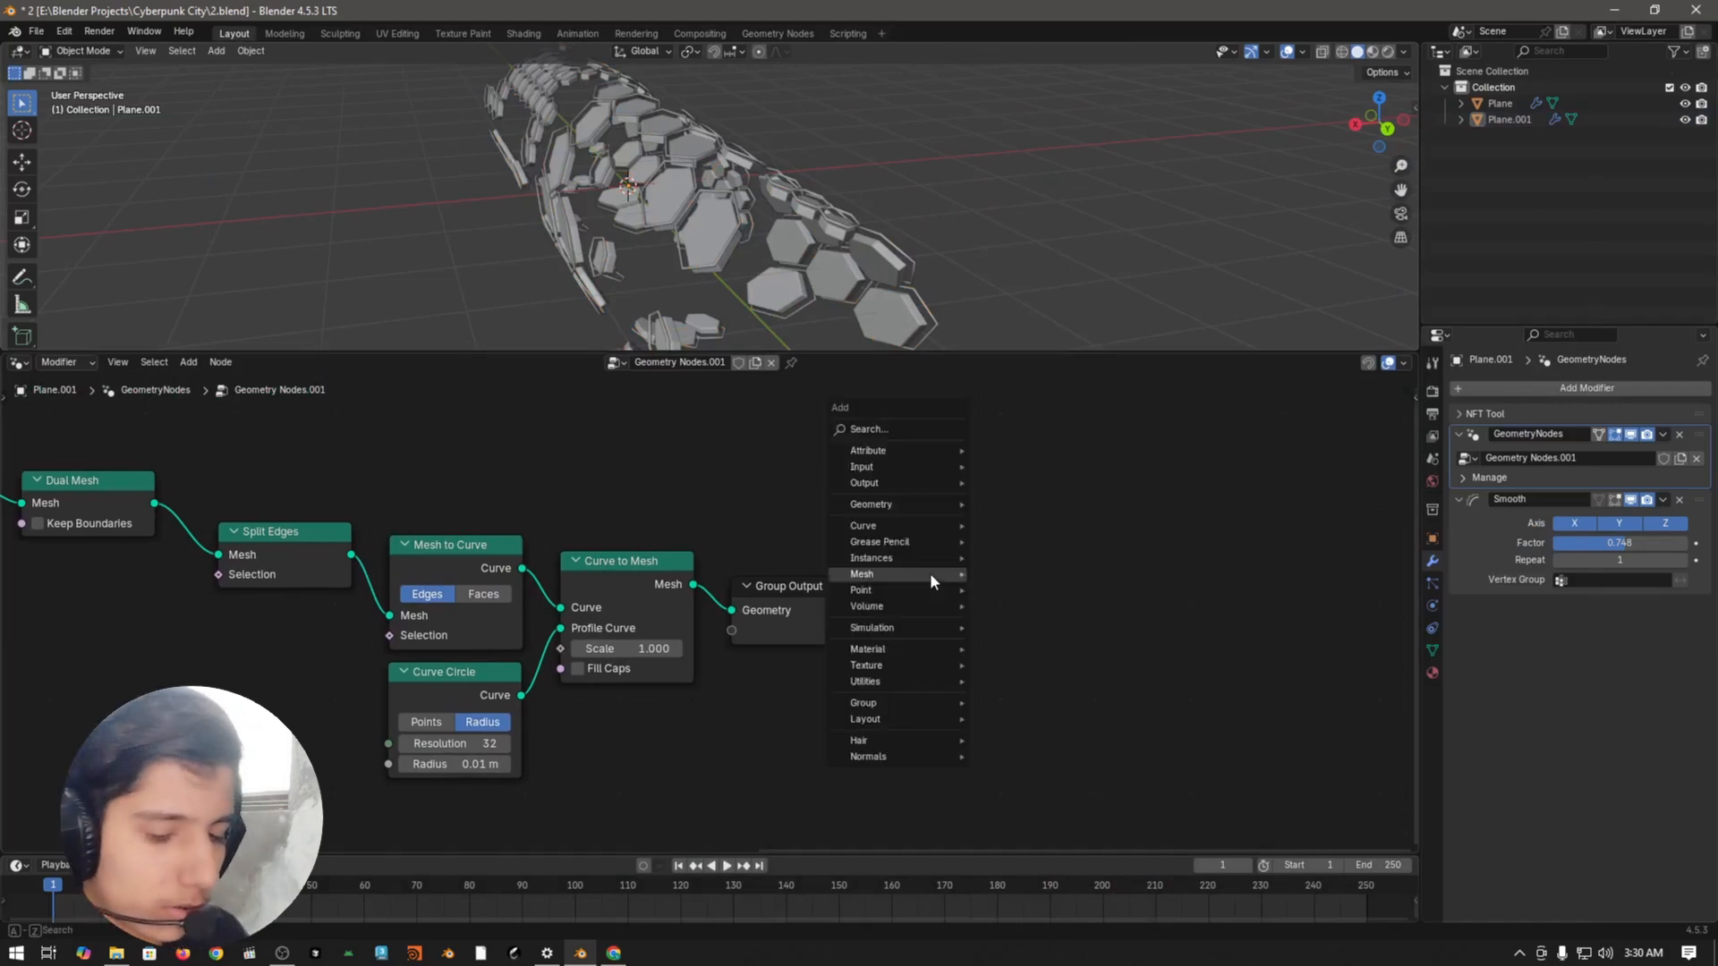
text(set mate)
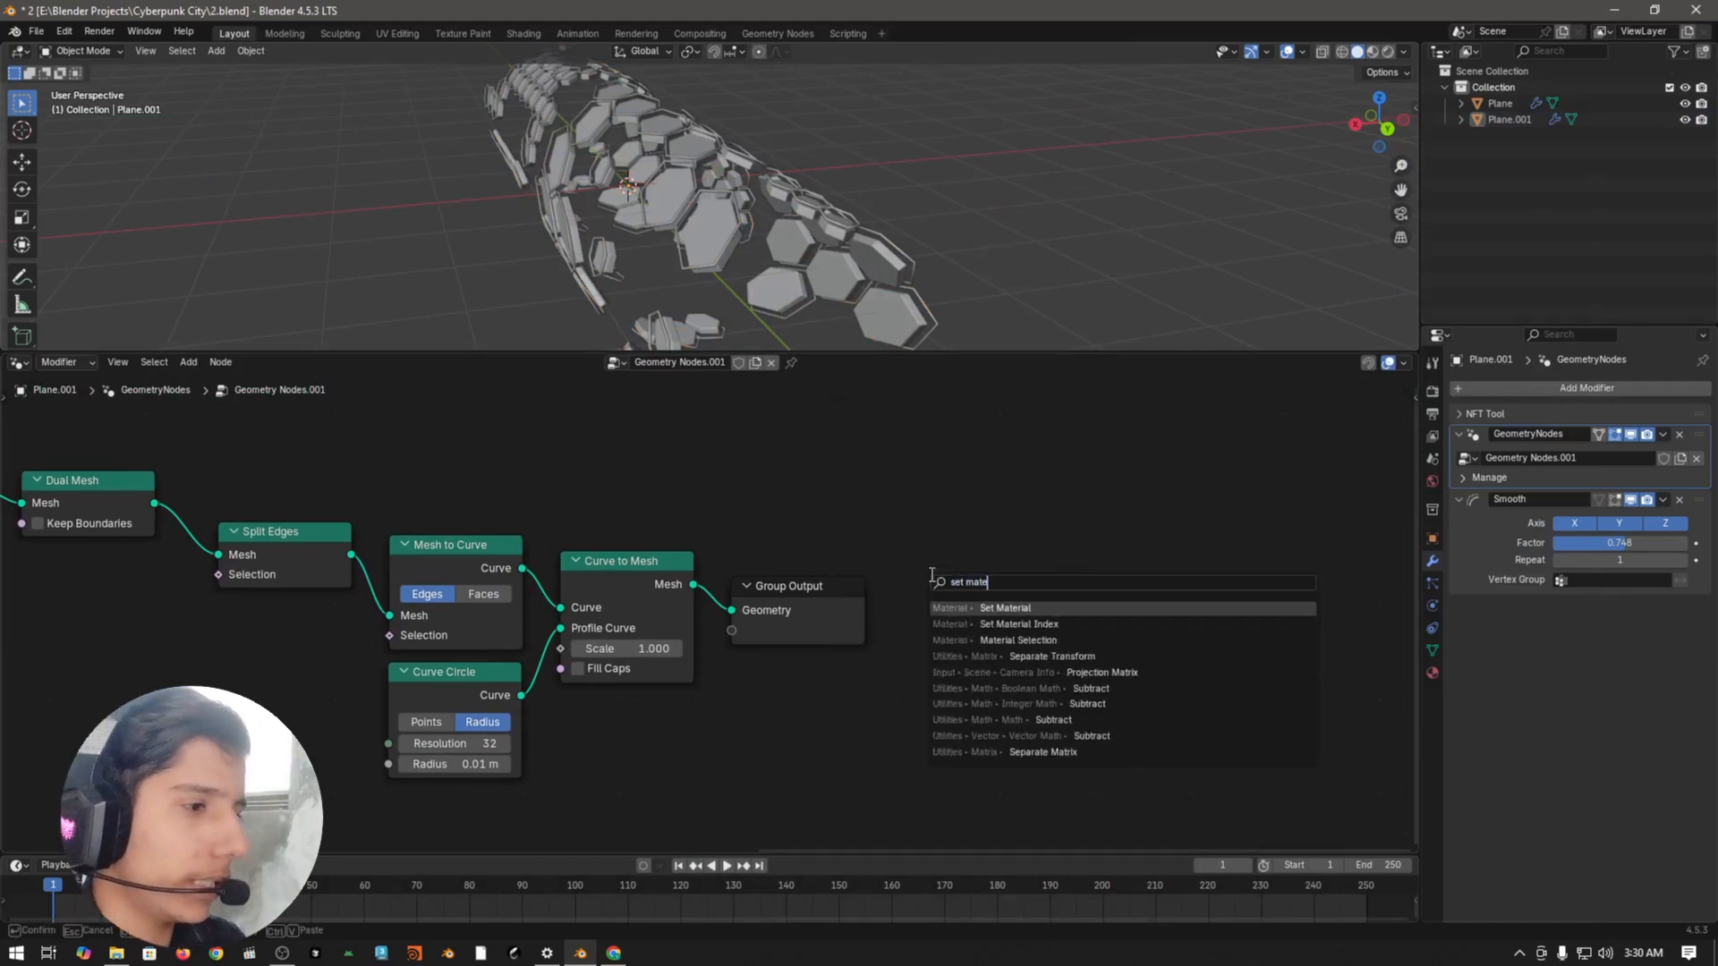
key(Return)
click(731, 578)
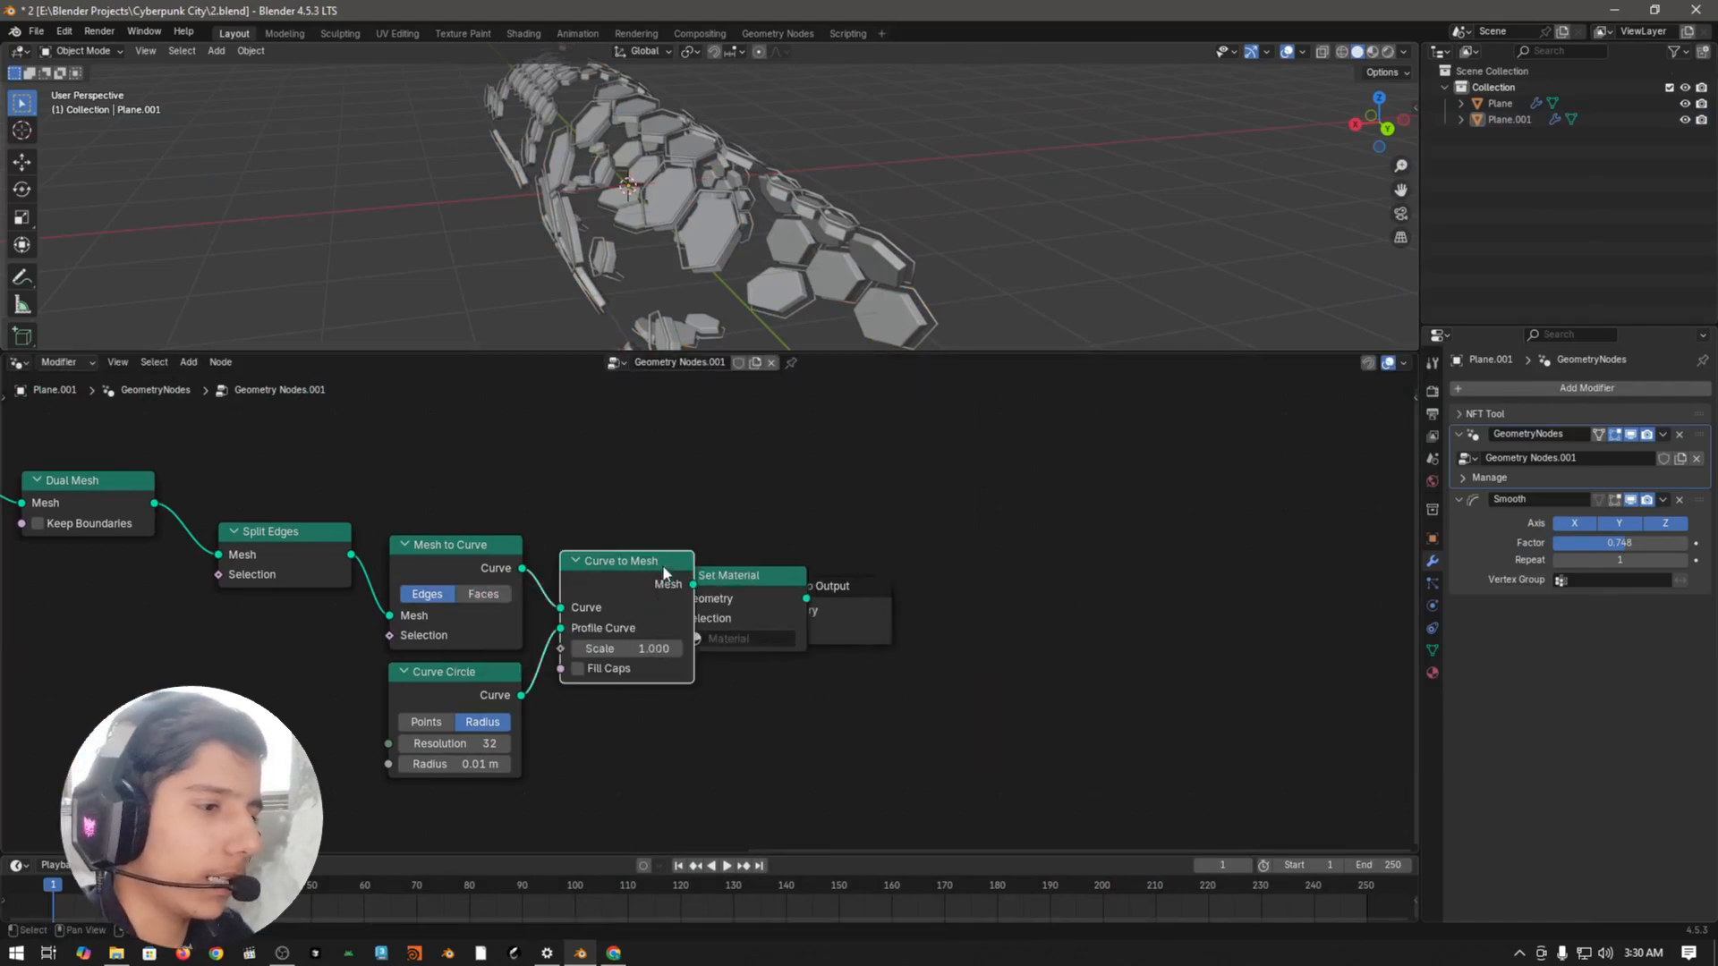
middle_drag(811, 691, 741, 684)
scroll(741, 684, up, 2)
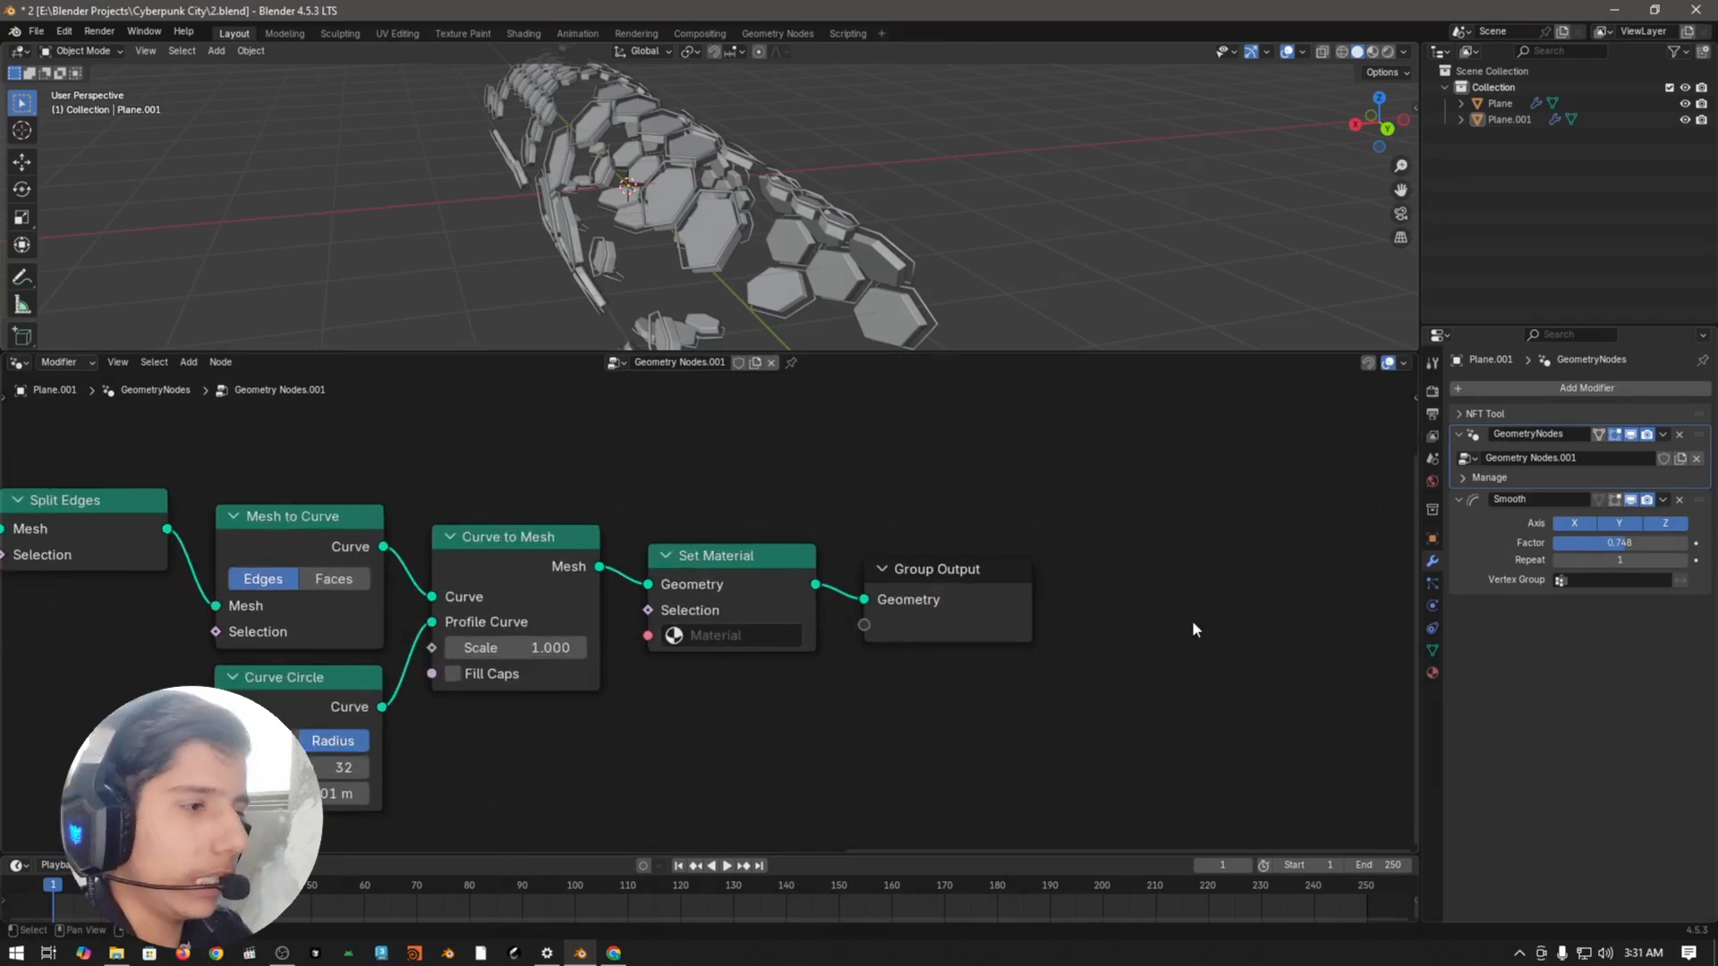
Step: Insert a Set Material node between Split Edges and Group Output in the Plane object's geometry node tree
click(1511, 102)
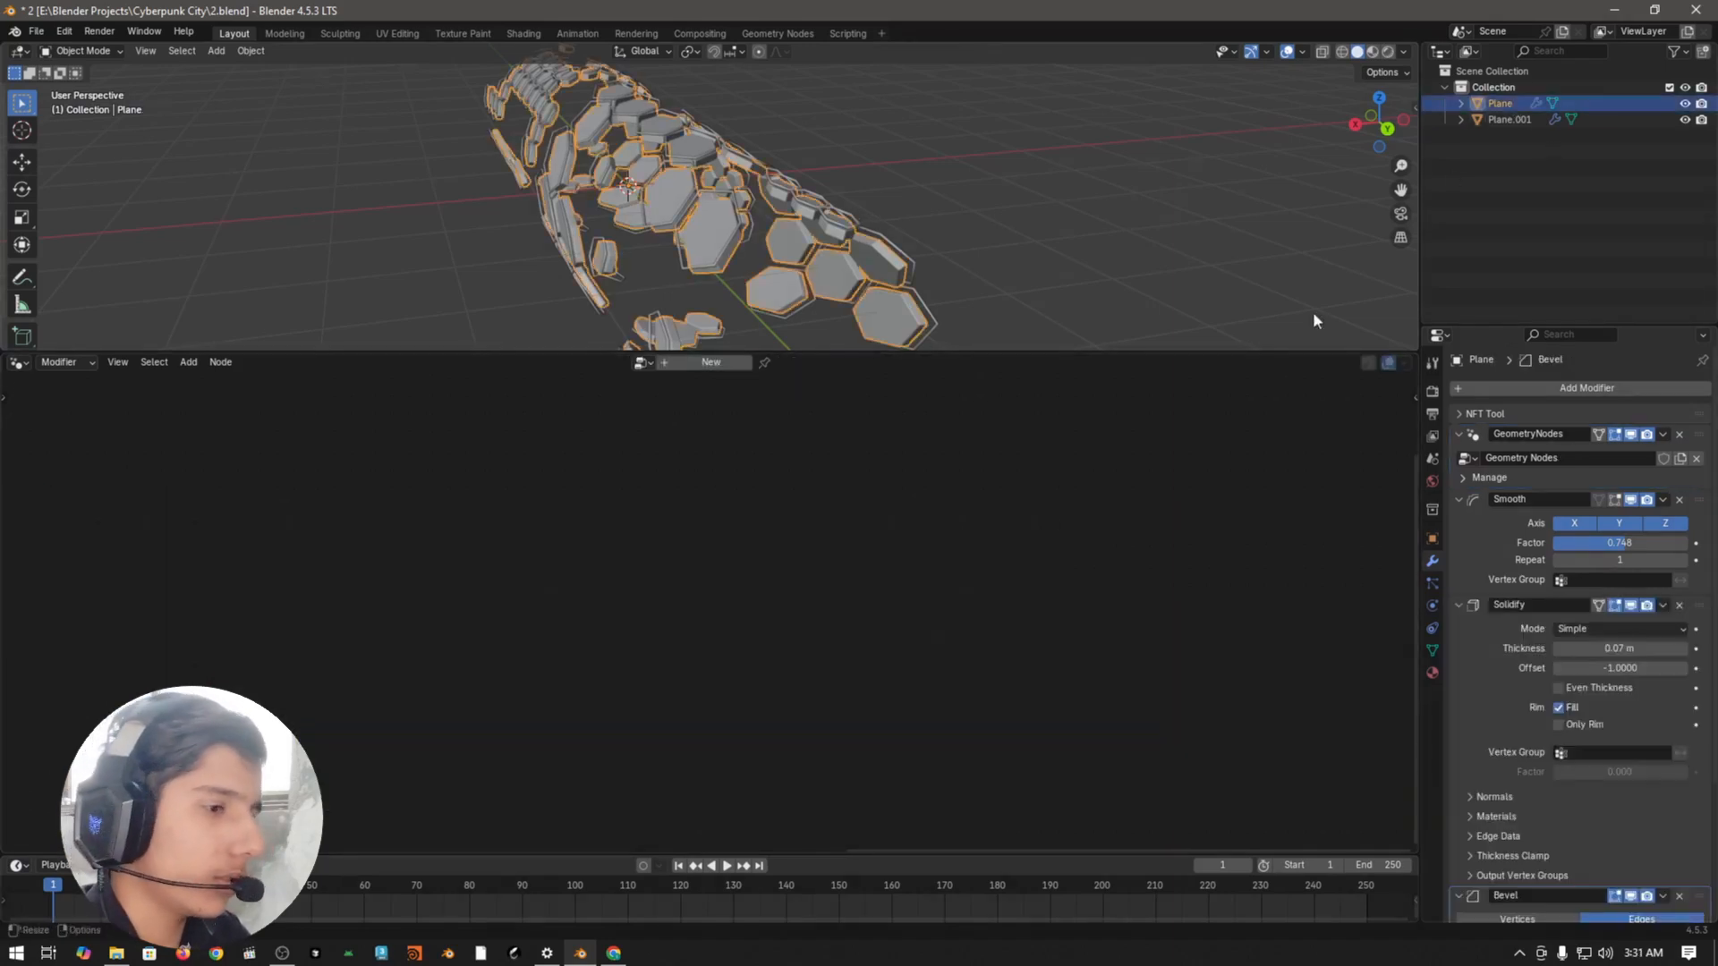
click(1701, 444)
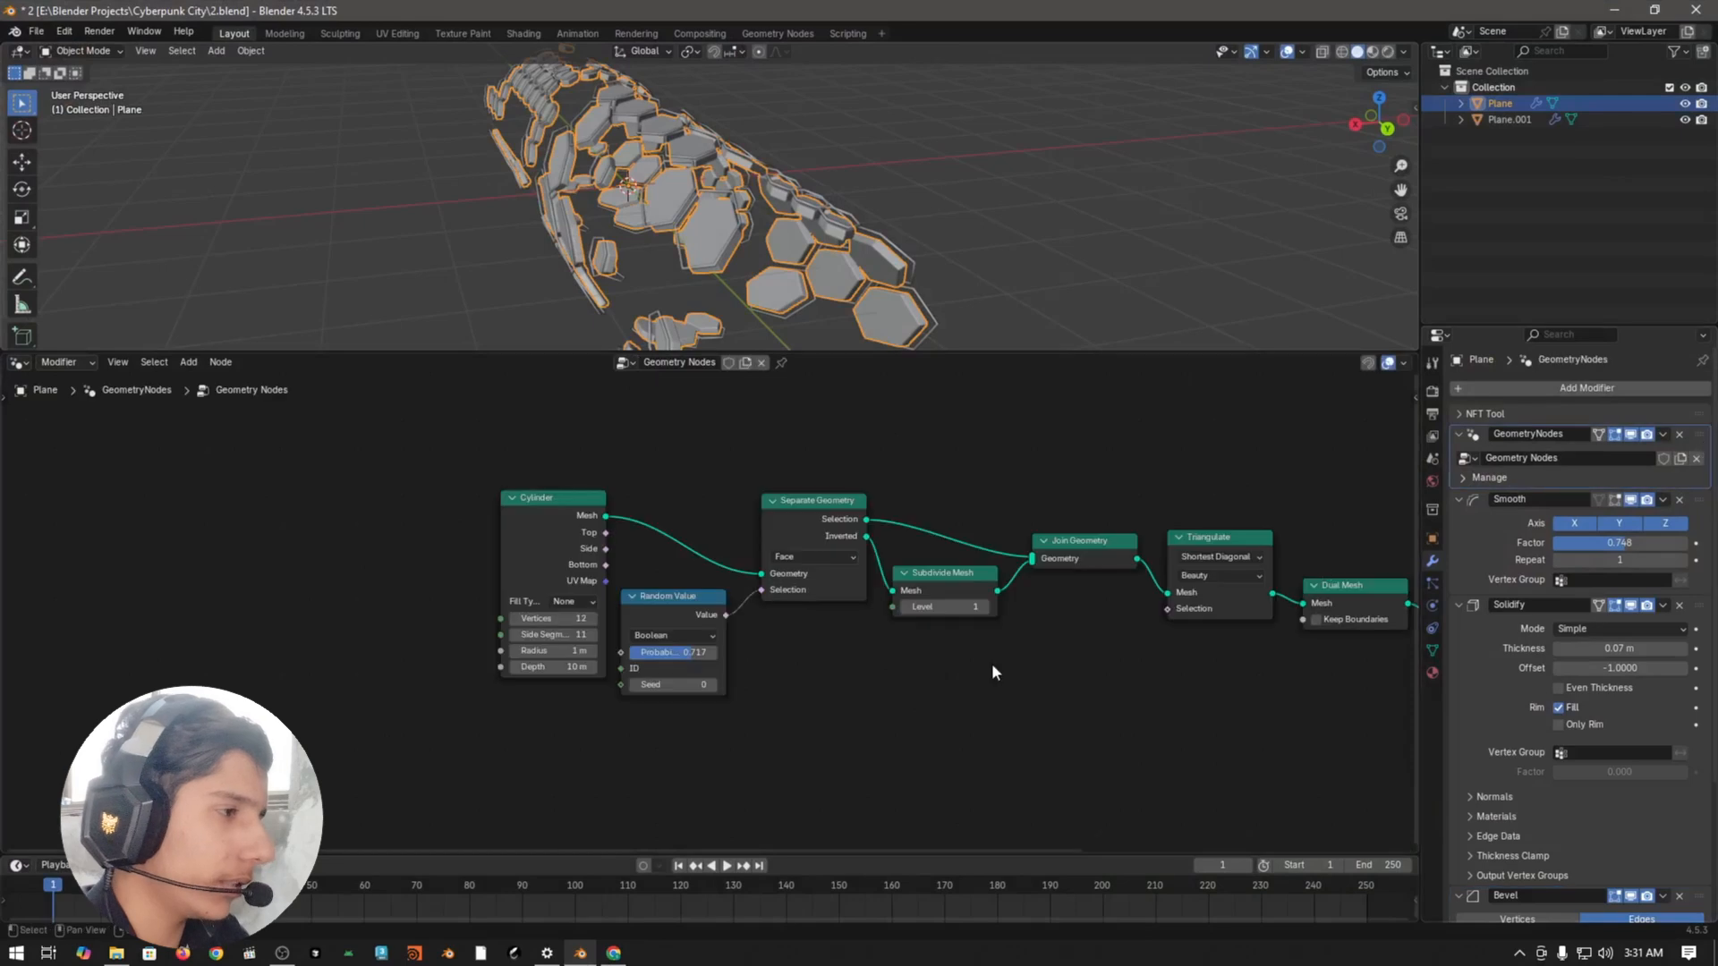
scroll(992, 659, down, 3)
middle_drag(996, 649, 718, 564)
scroll(775, 583, up, 2)
middle_drag(970, 646, 873, 690)
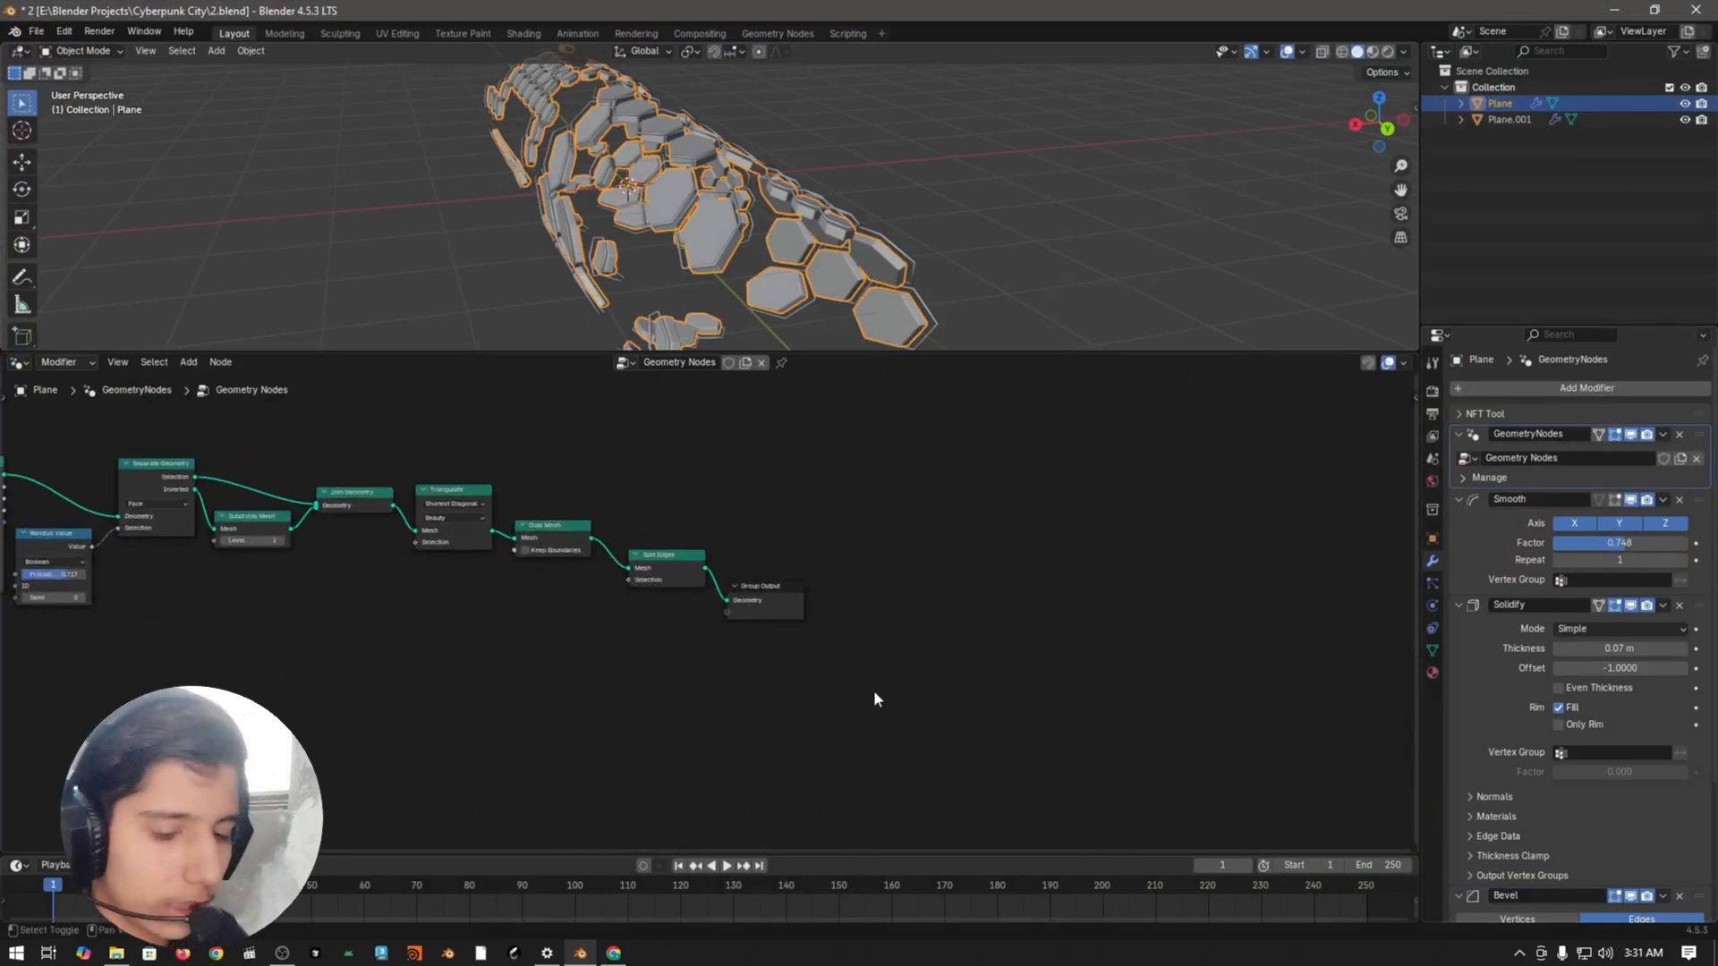
key(shift+a)
text(set mater)
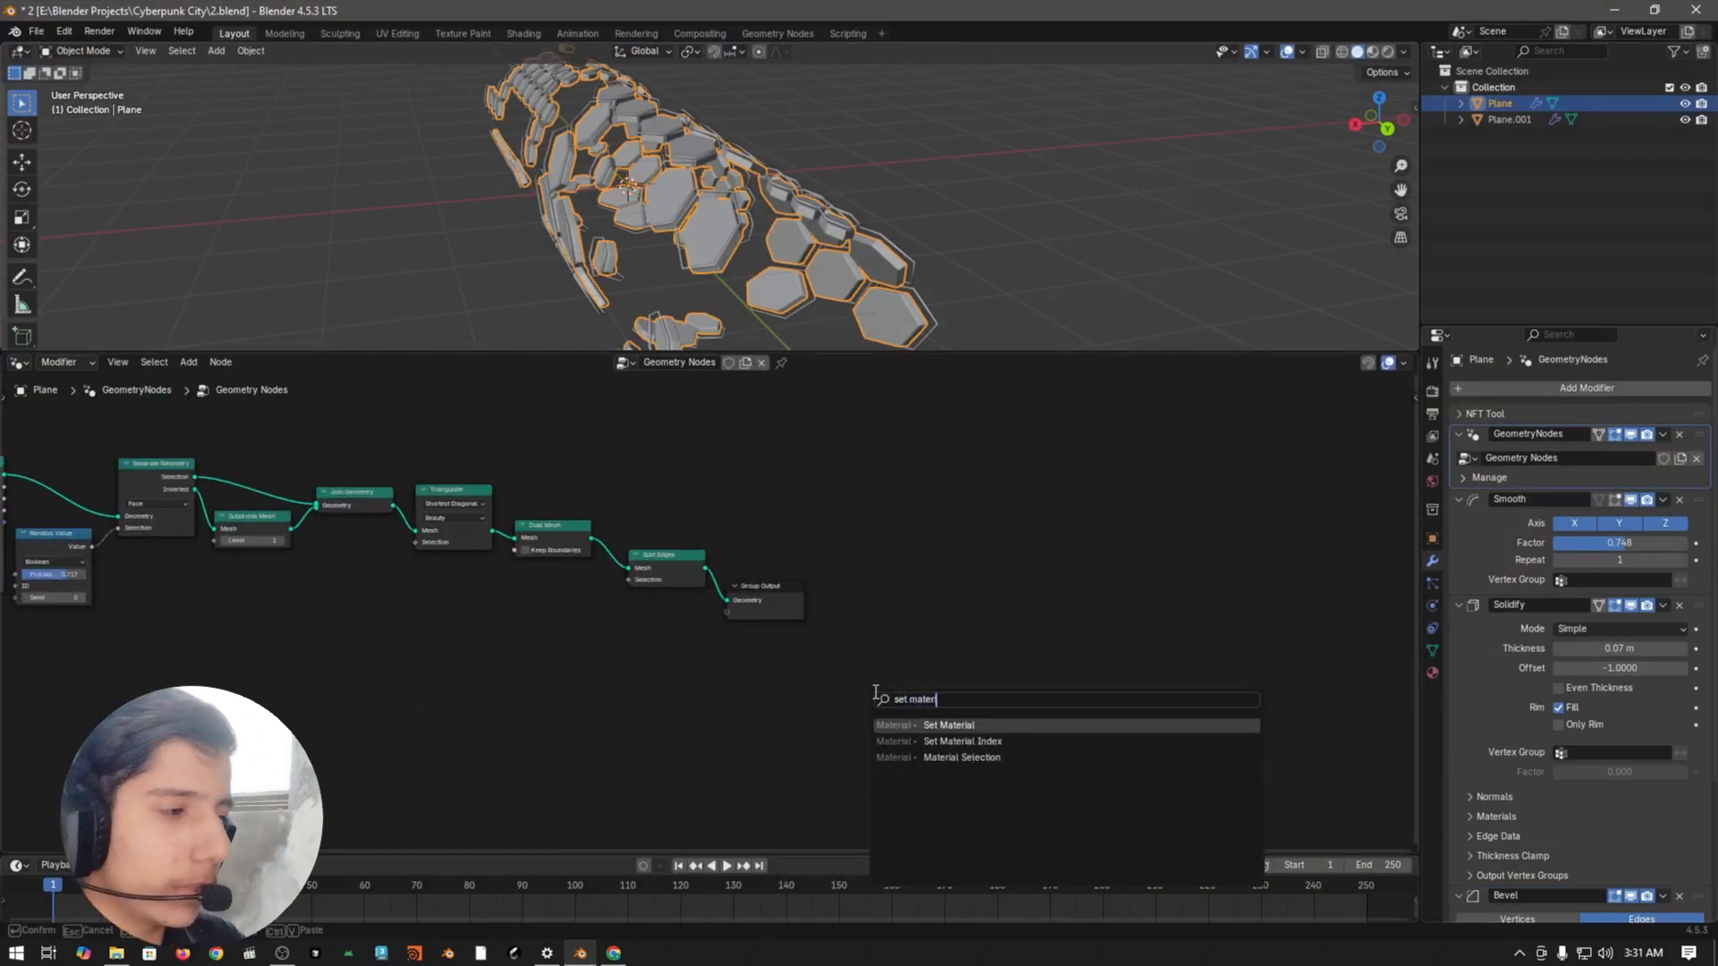
key(Return)
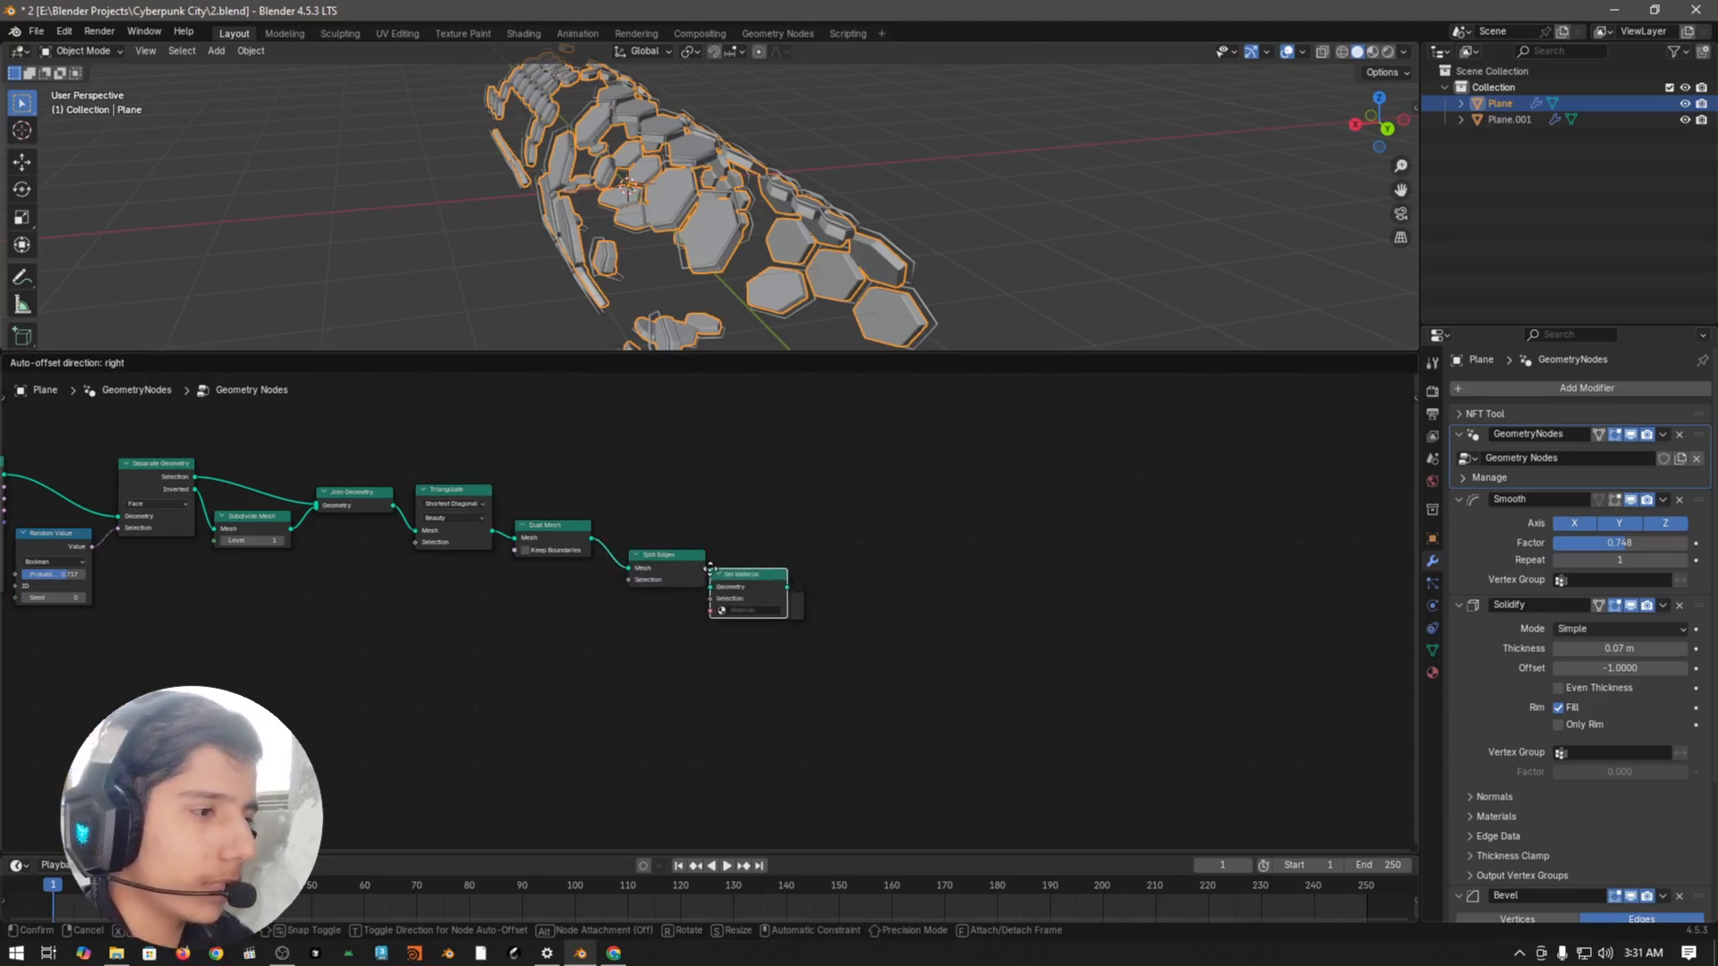
click(729, 551)
scroll(807, 573, up, 2)
drag(807, 583, 805, 604)
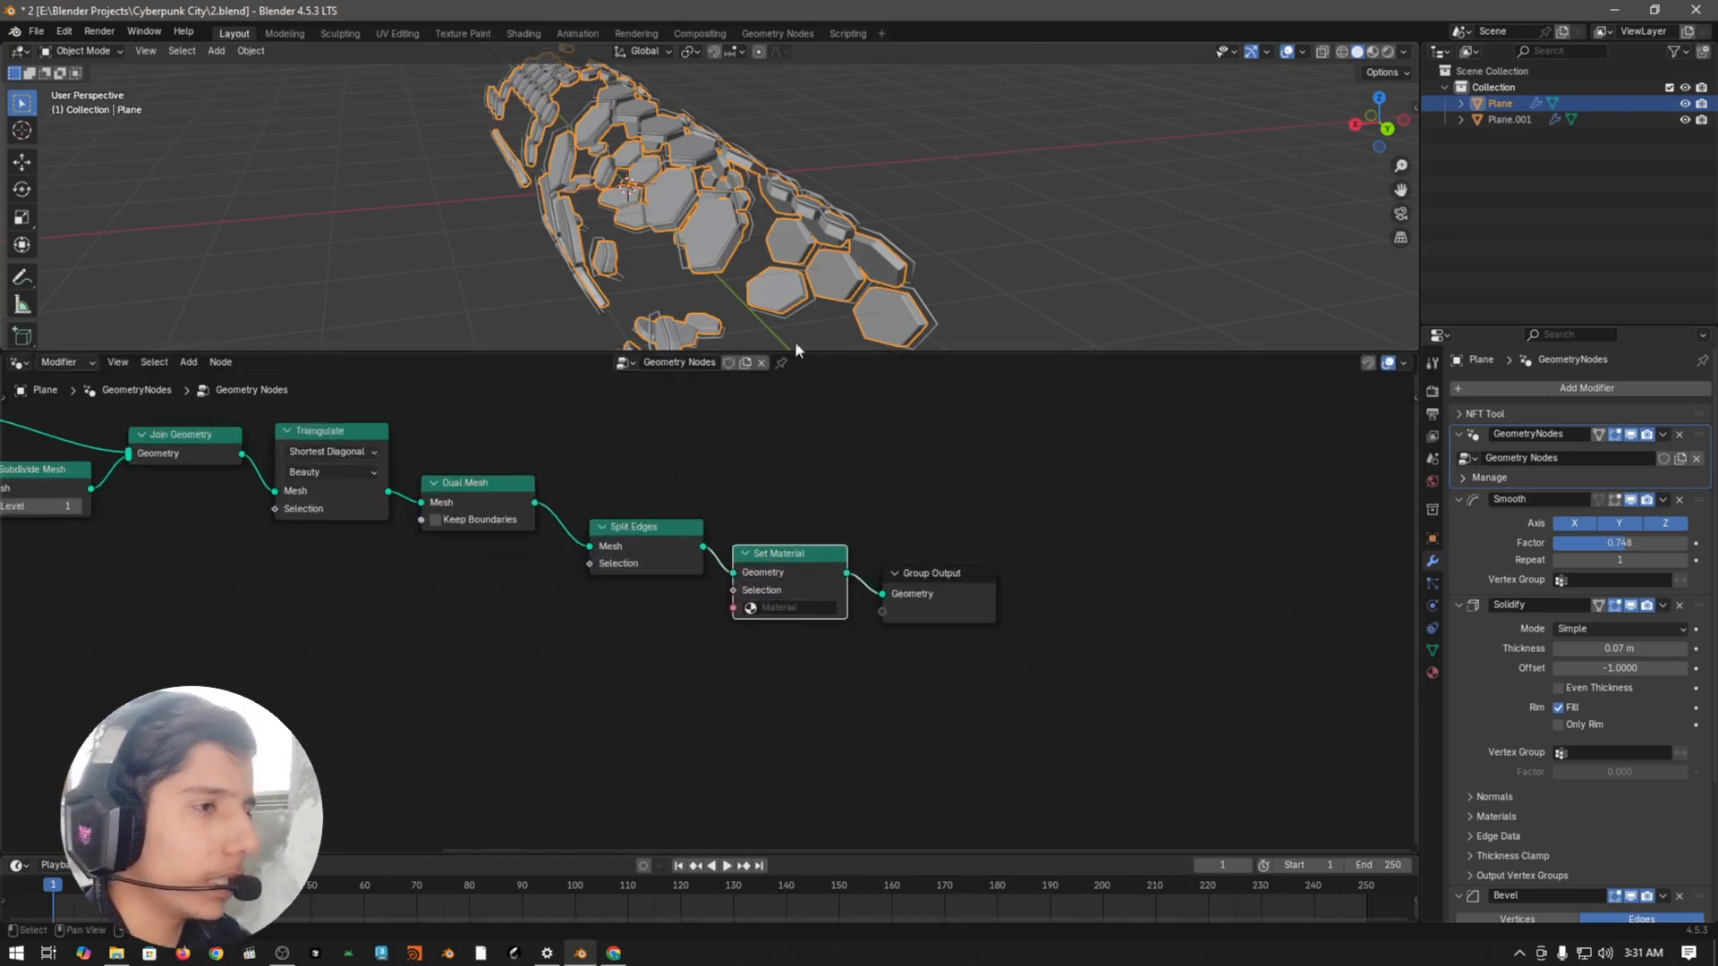
click(998, 509)
Step: Create a new material for the Plane object with Metallic 1 and a very dark base color, saving the file along the way
middle_drag(989, 511, 582, 556)
middle_drag(610, 475, 740, 551)
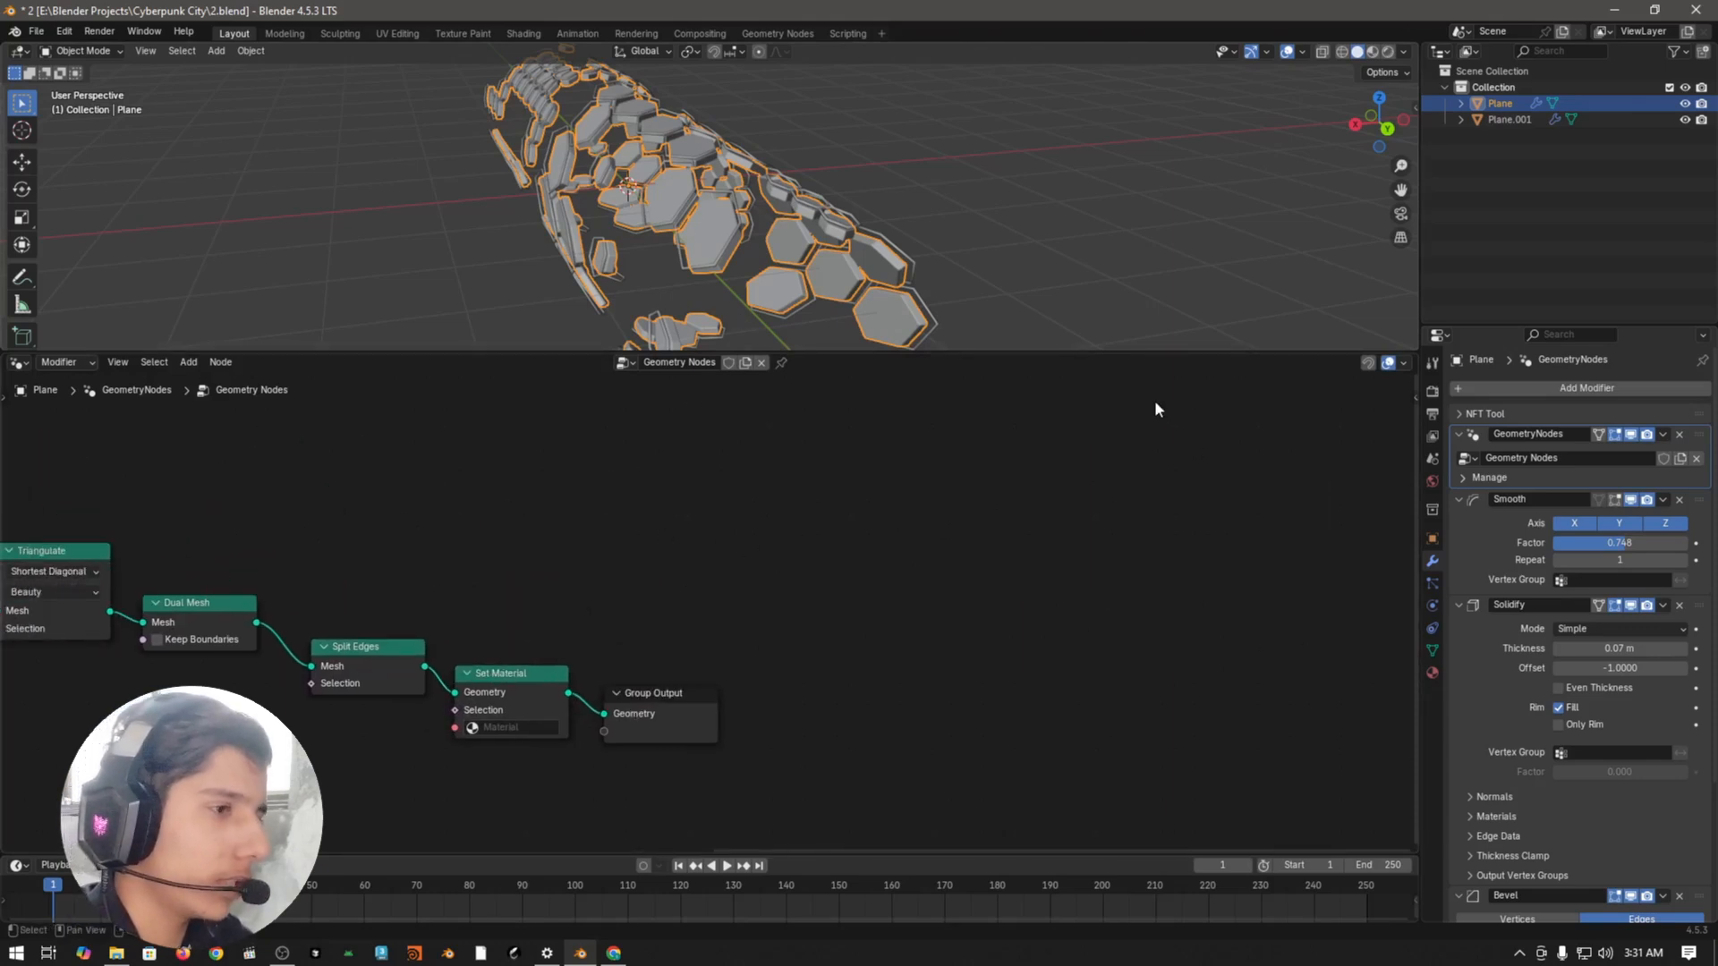
drag(1022, 354, 981, 458)
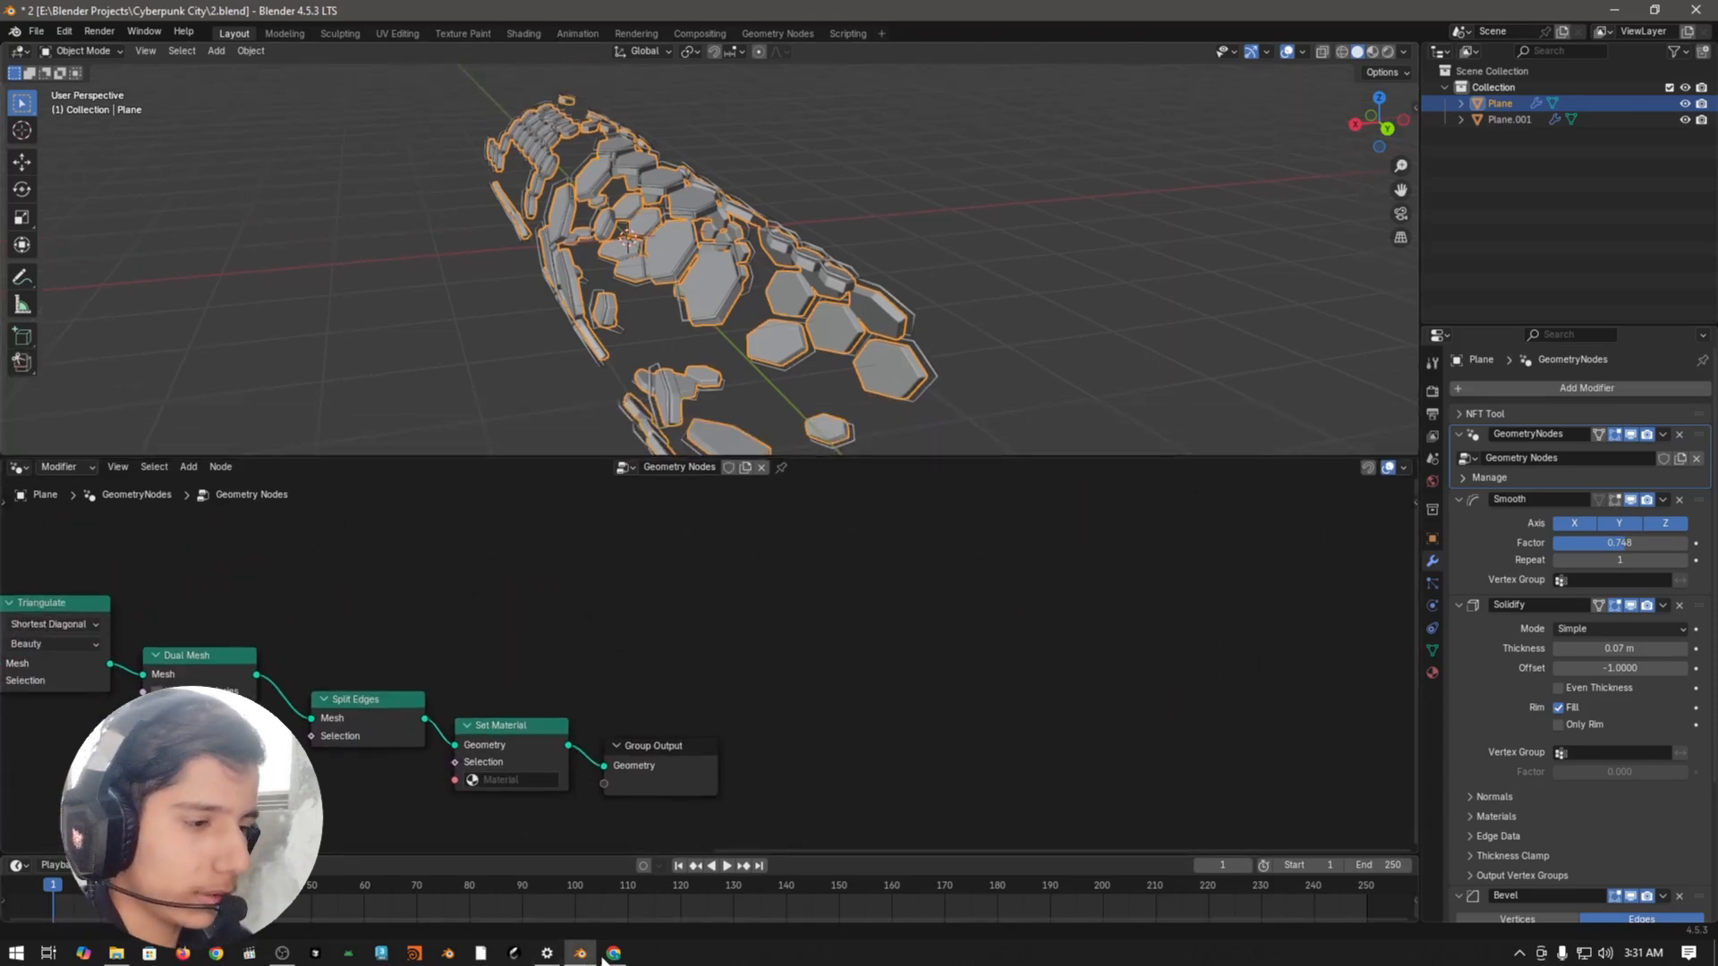
click(1433, 673)
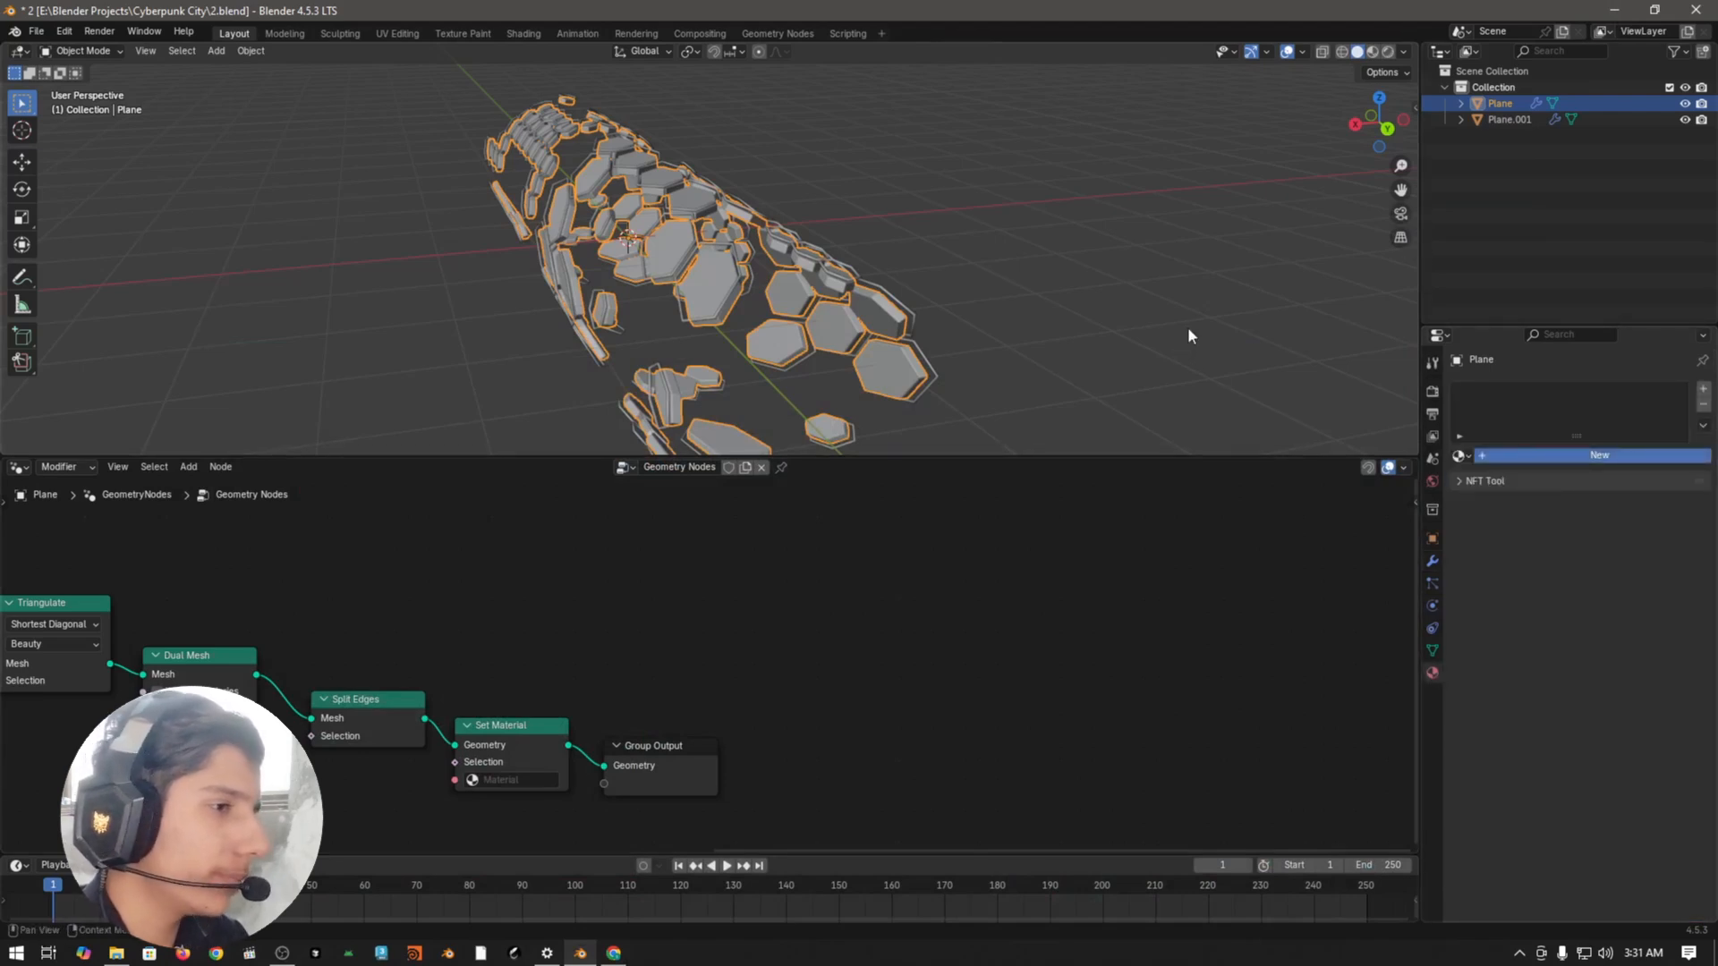
click(1599, 455)
click(1624, 574)
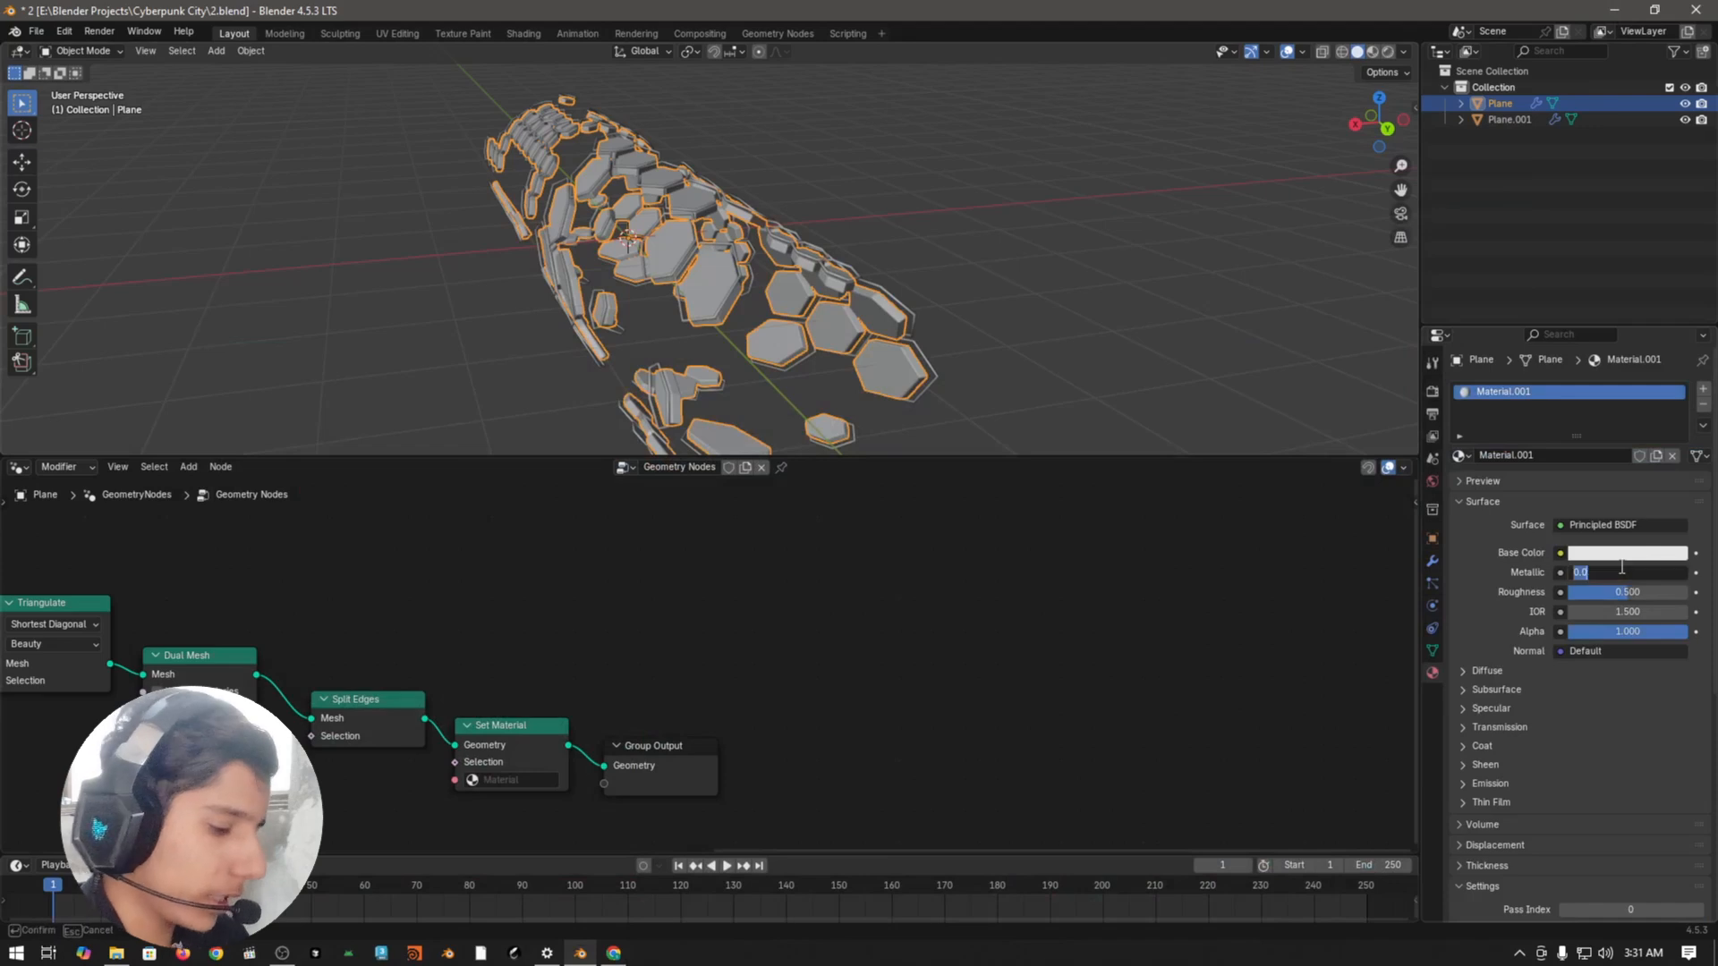
text(1)
key(Return)
key(ctrl+s)
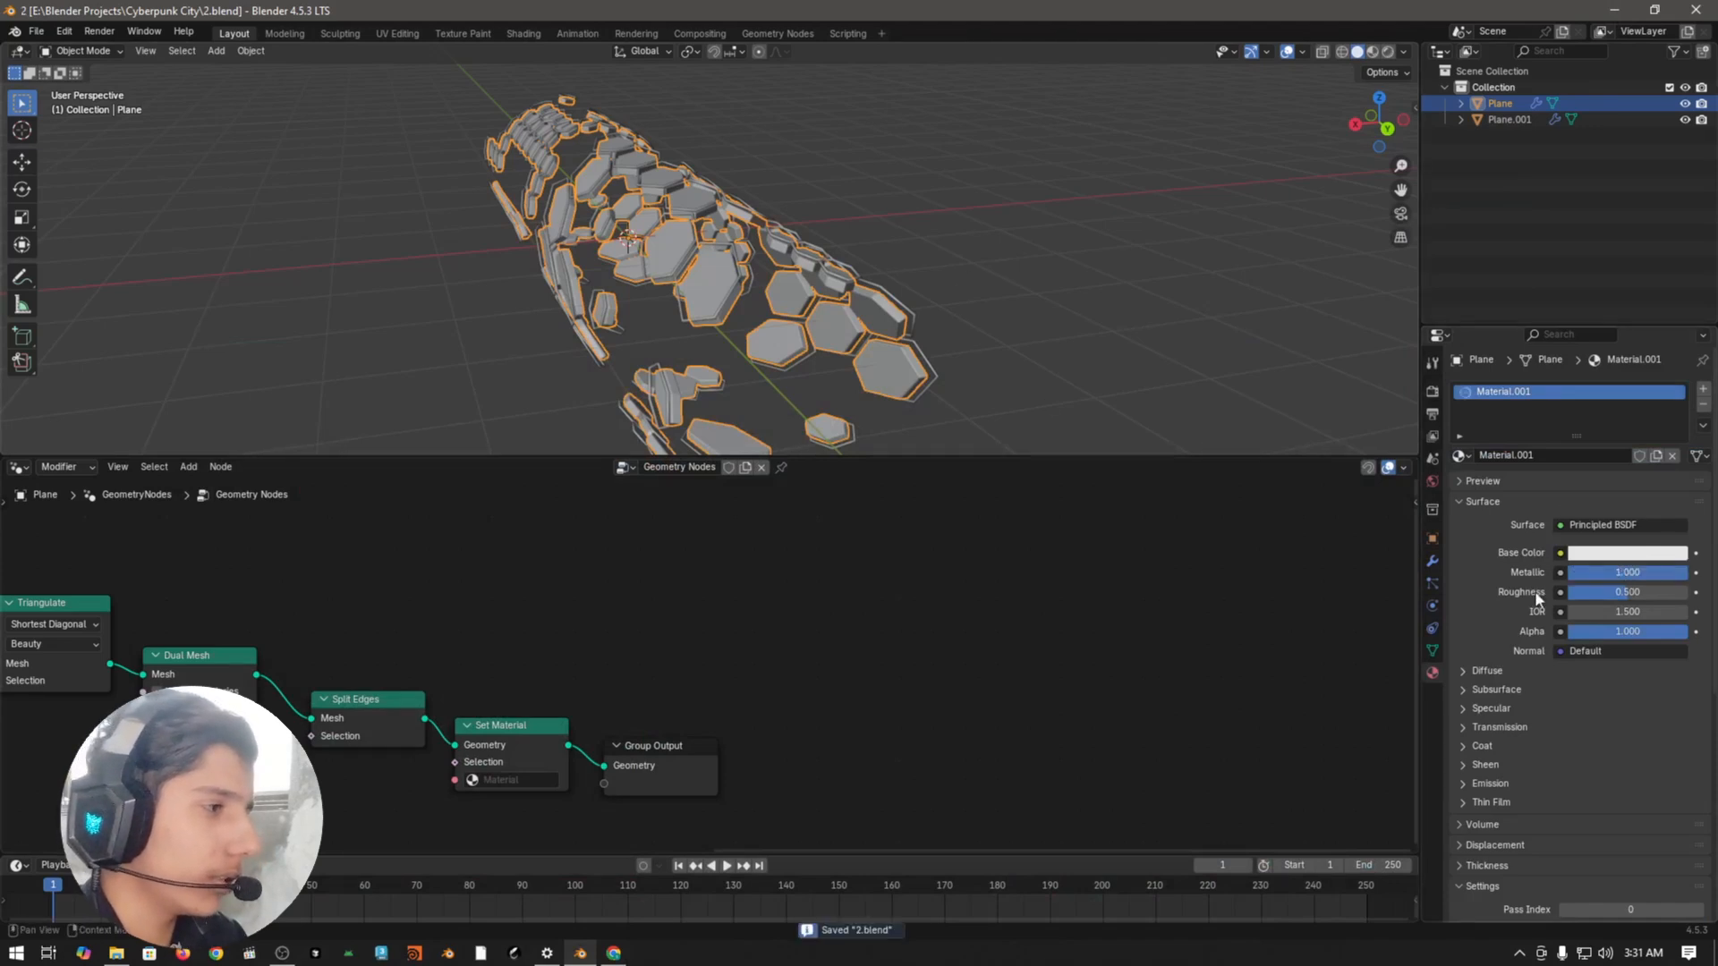
click(1635, 554)
drag(1673, 383, 1673, 383)
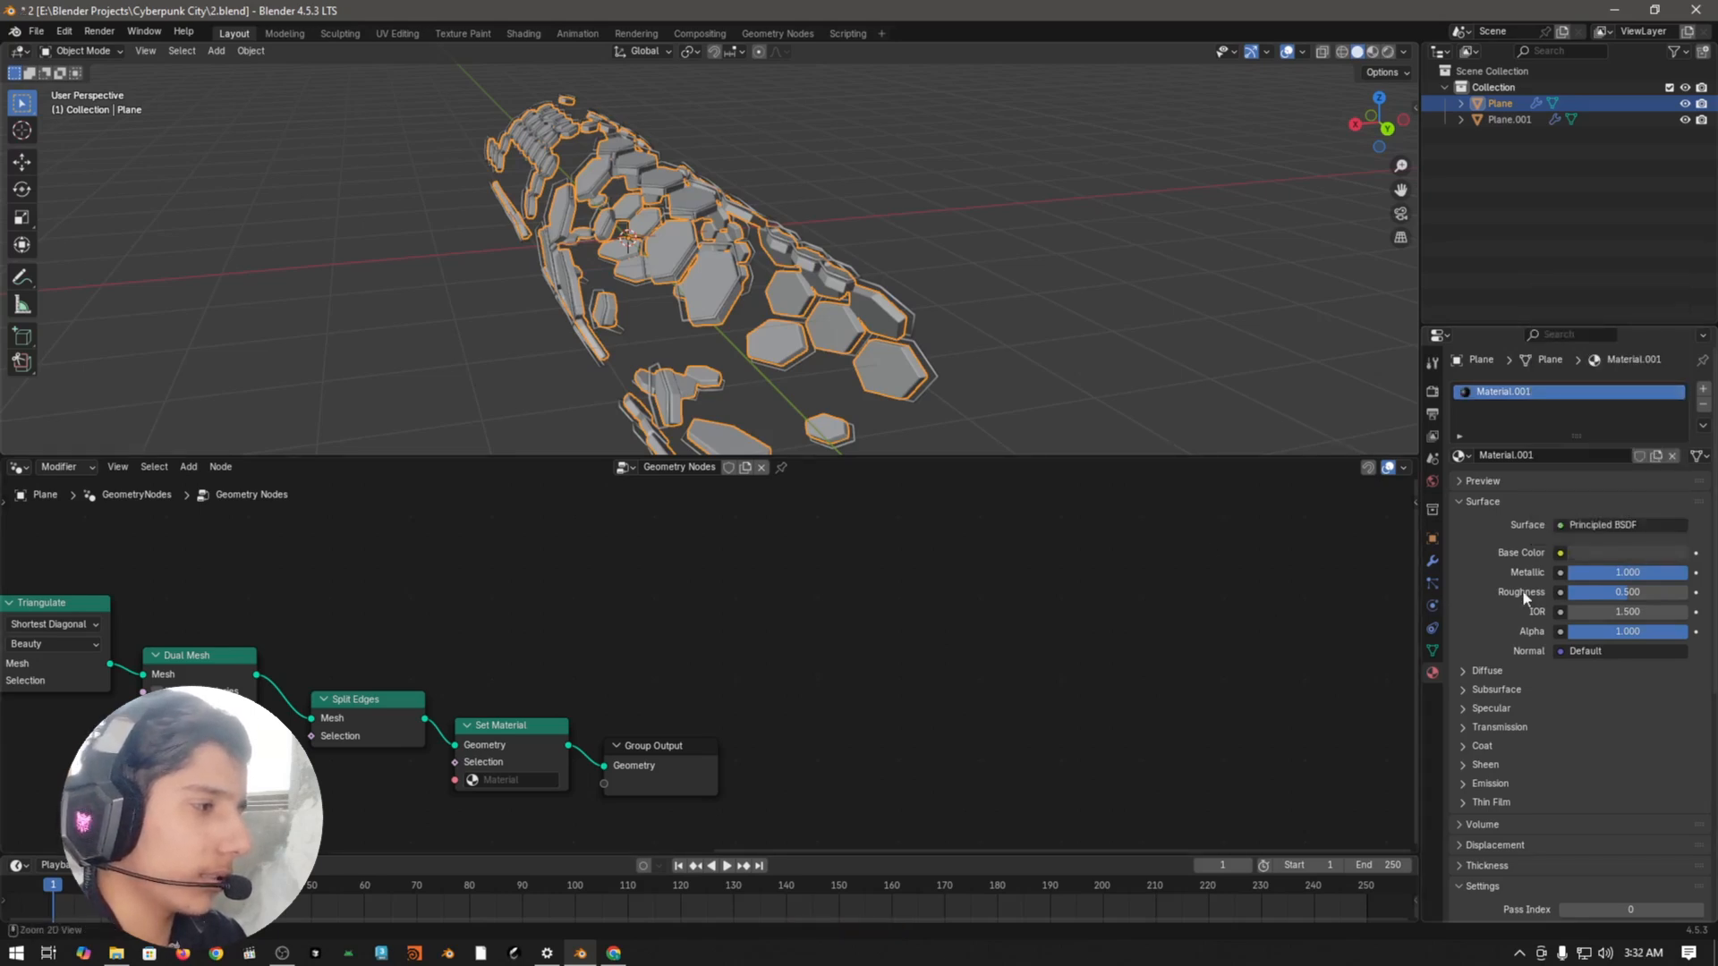
Step: Assign Material.001 to the Set Material node in the Plane object's node tree
middle_drag(760, 582, 887, 506)
scroll(704, 658, up, 3)
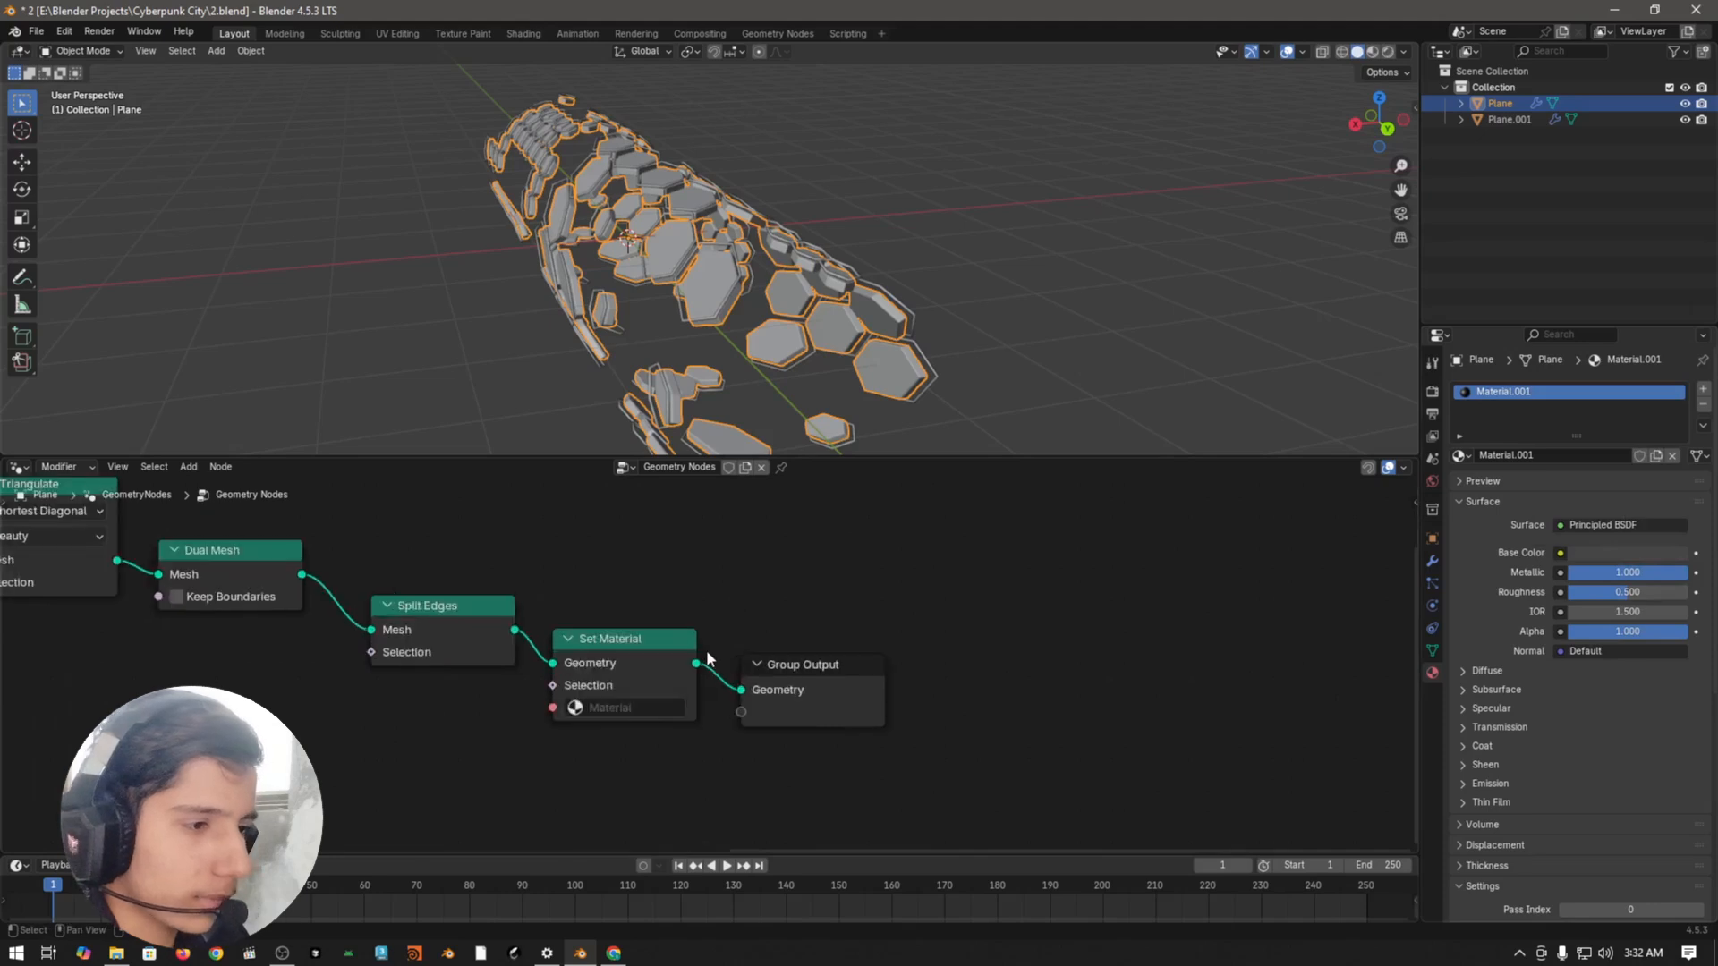
click(629, 703)
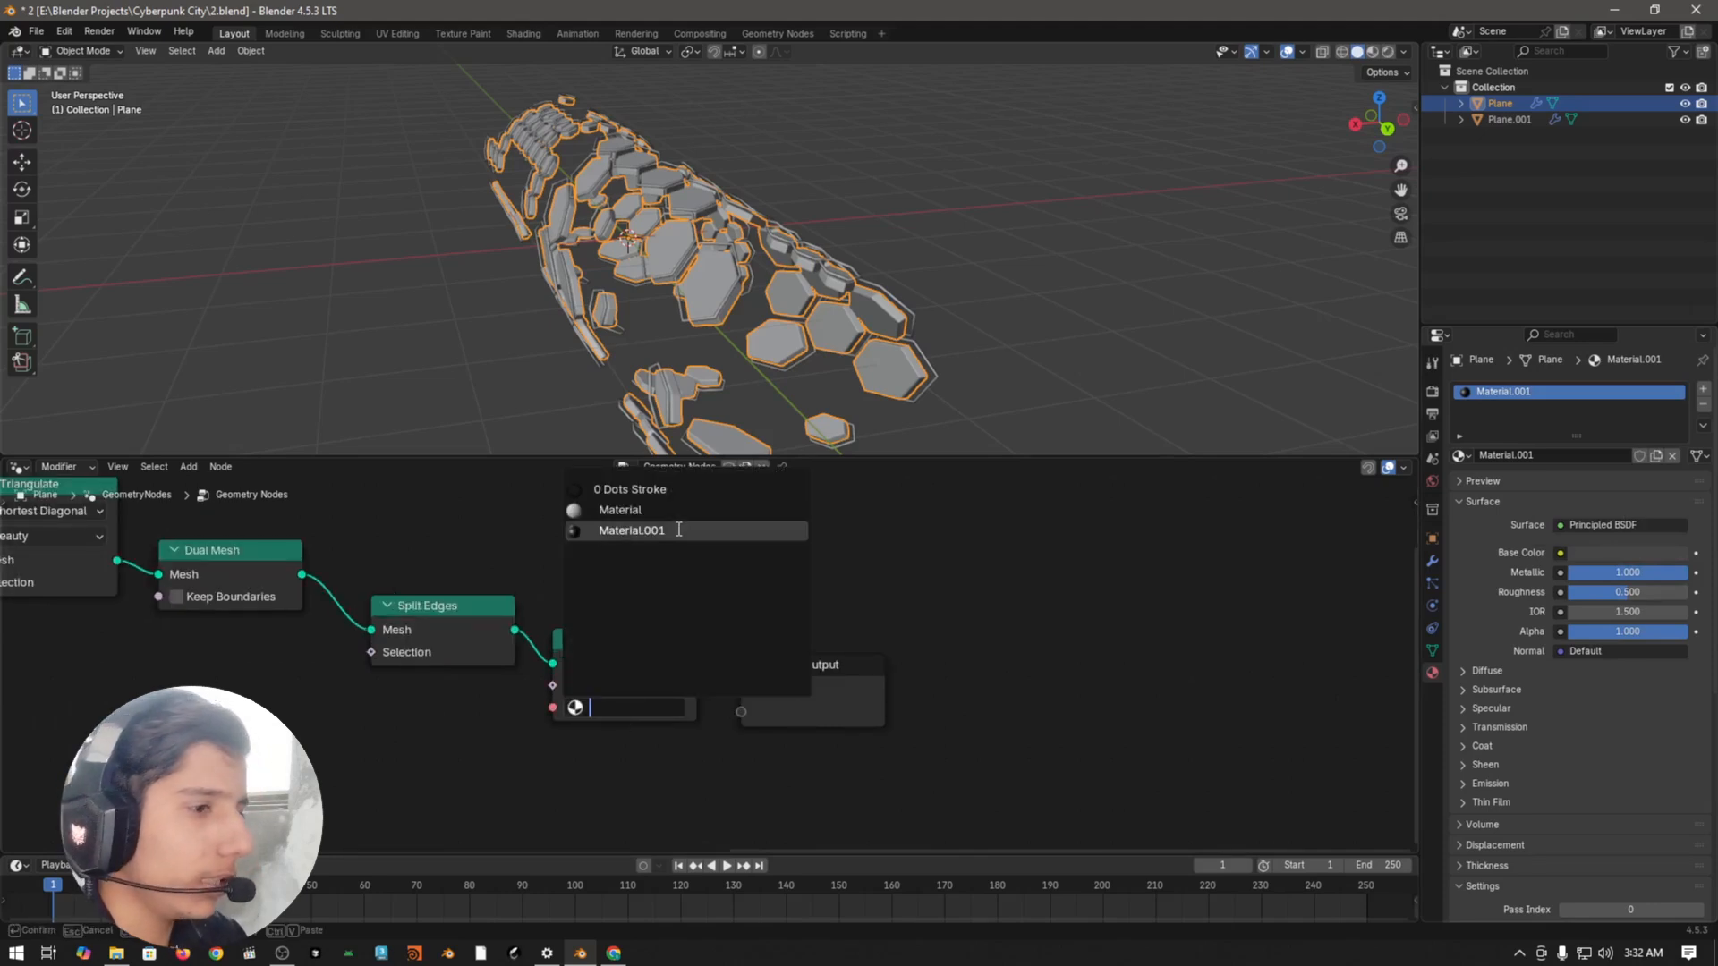
key(Return)
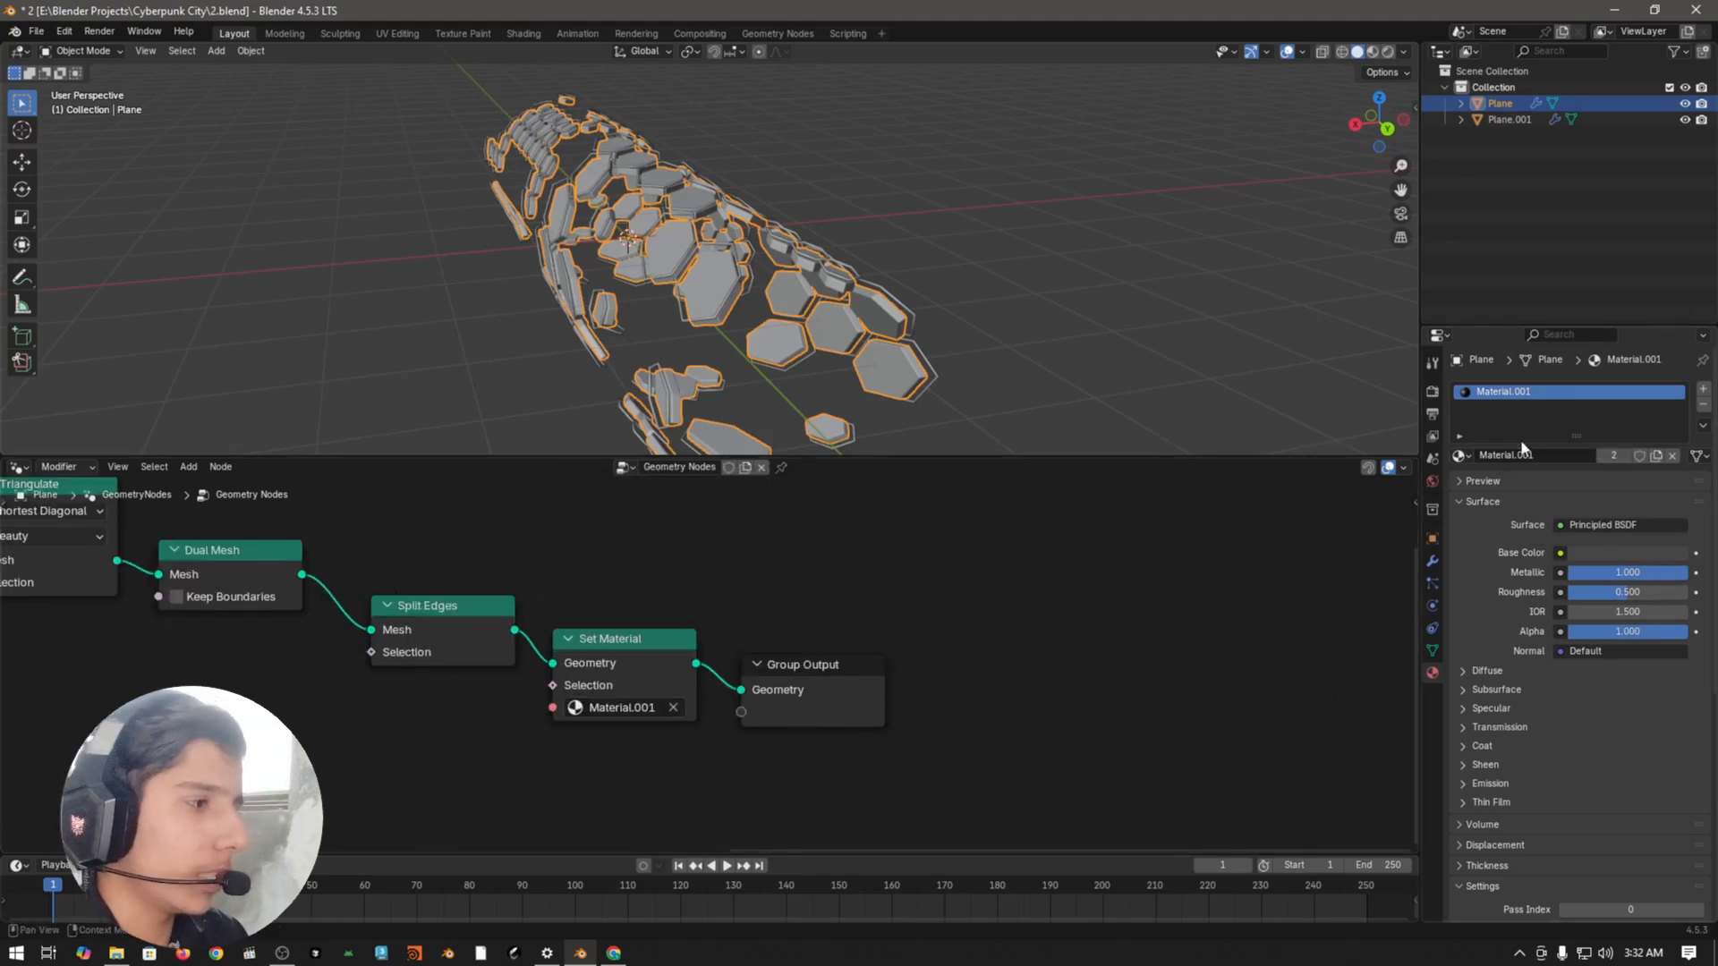
scroll(696, 721, up, 2)
middle_drag(709, 770, 777, 704)
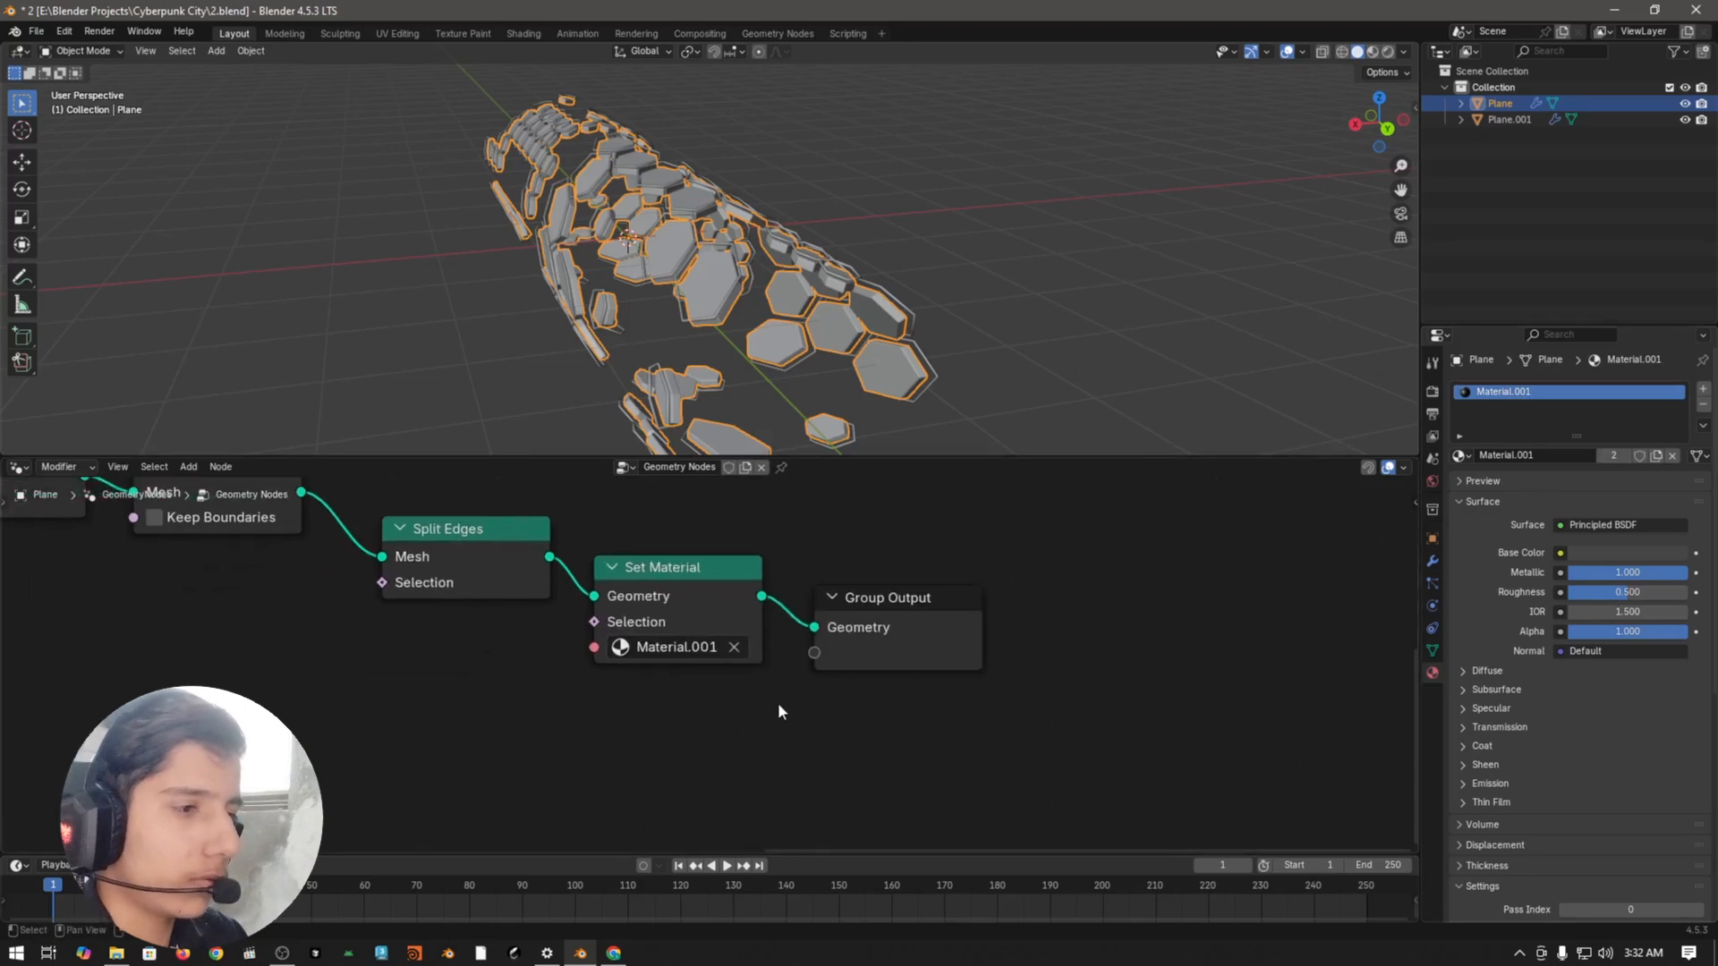
scroll(779, 703, down, 4)
middle_drag(1001, 707, 870, 748)
click(731, 244)
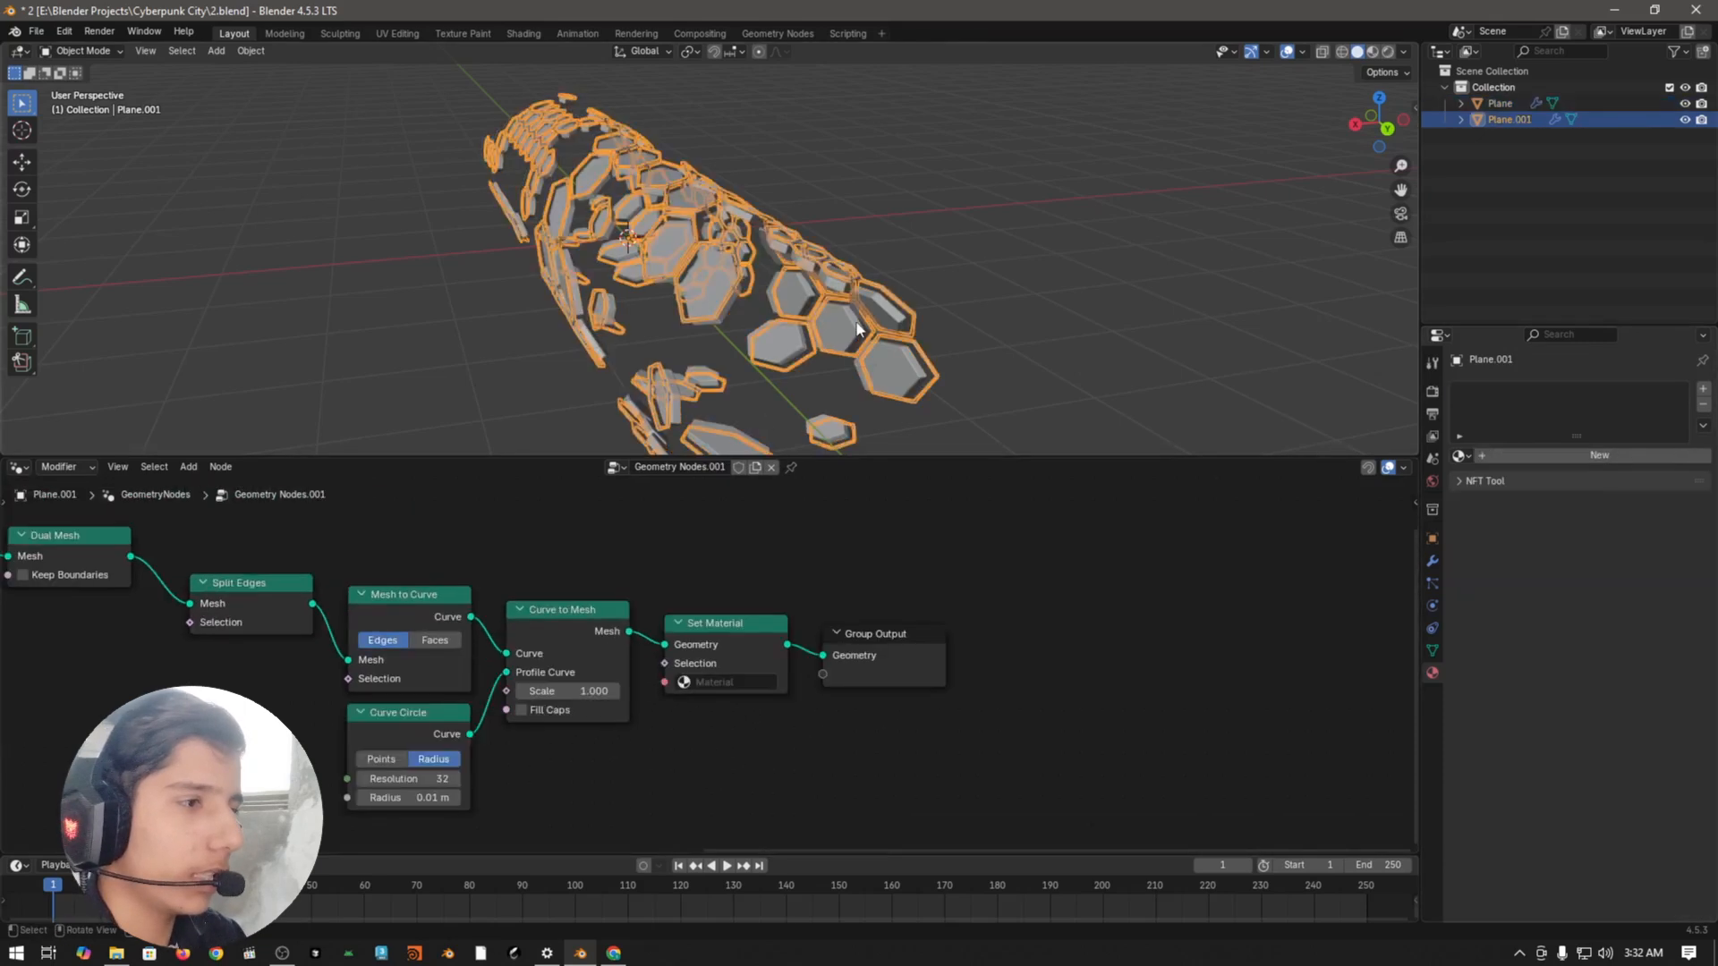
key(g)
right_click(723, 310)
click(682, 383)
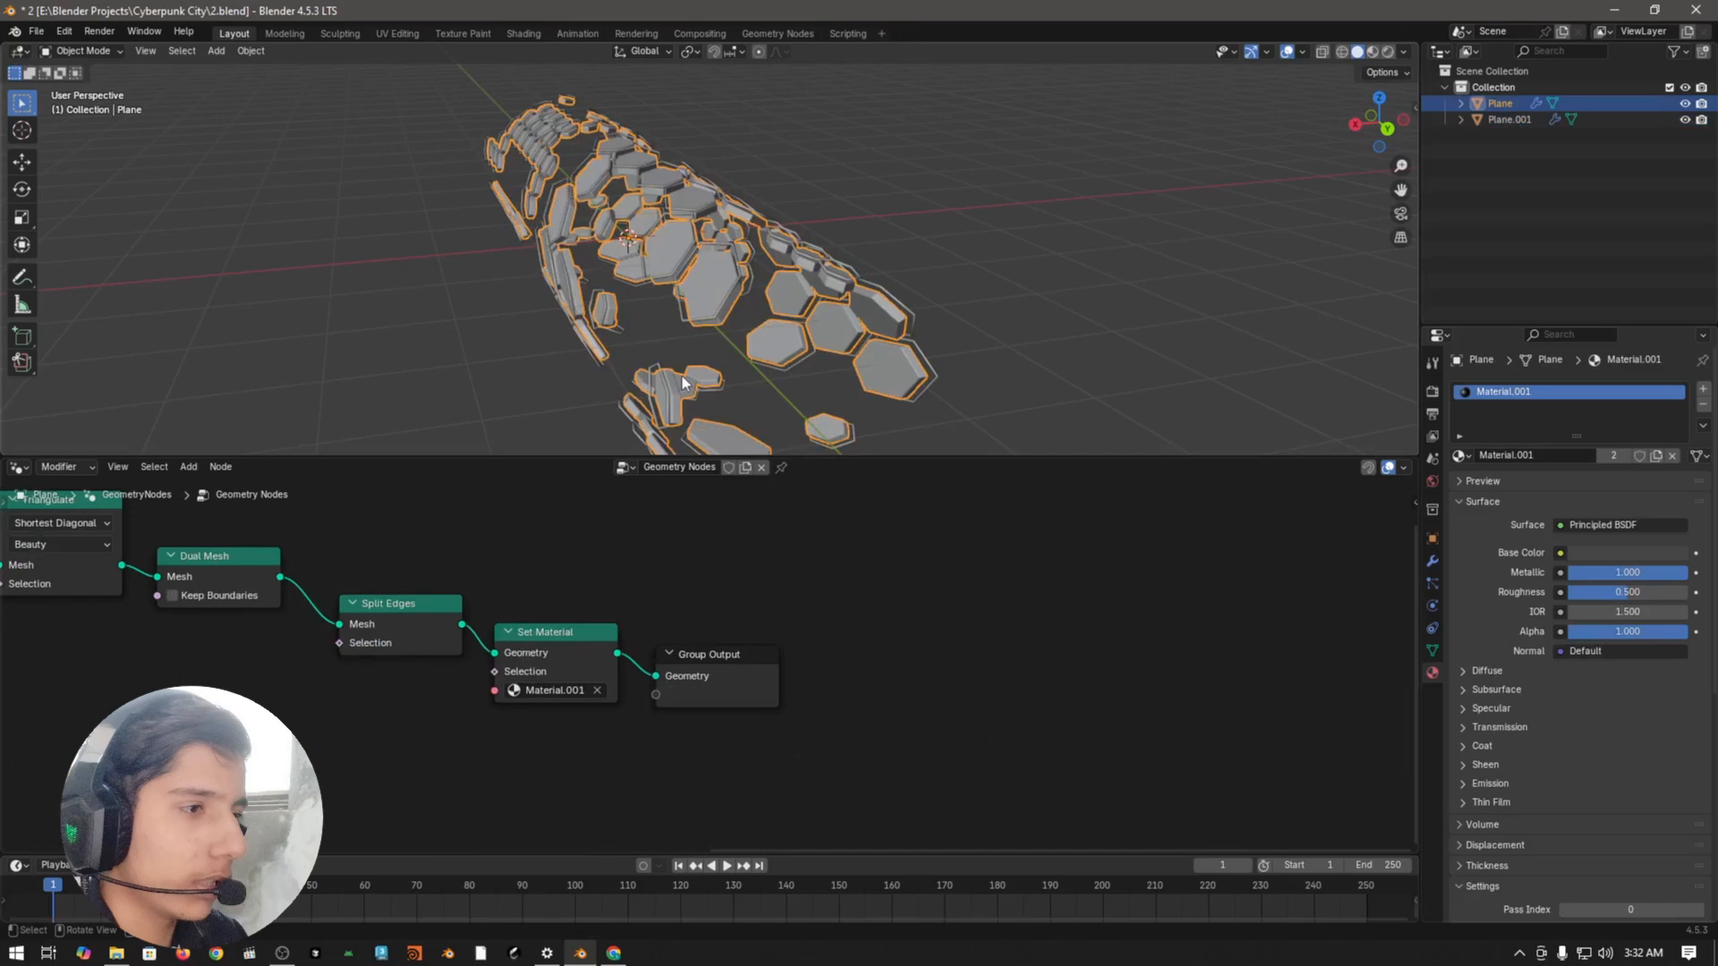
Step: Select the Plane.001 outlines and raise their Smooth modifier factor to about 1.539, checking the fit around the panels
click(730, 249)
middle_drag(839, 352, 840, 335)
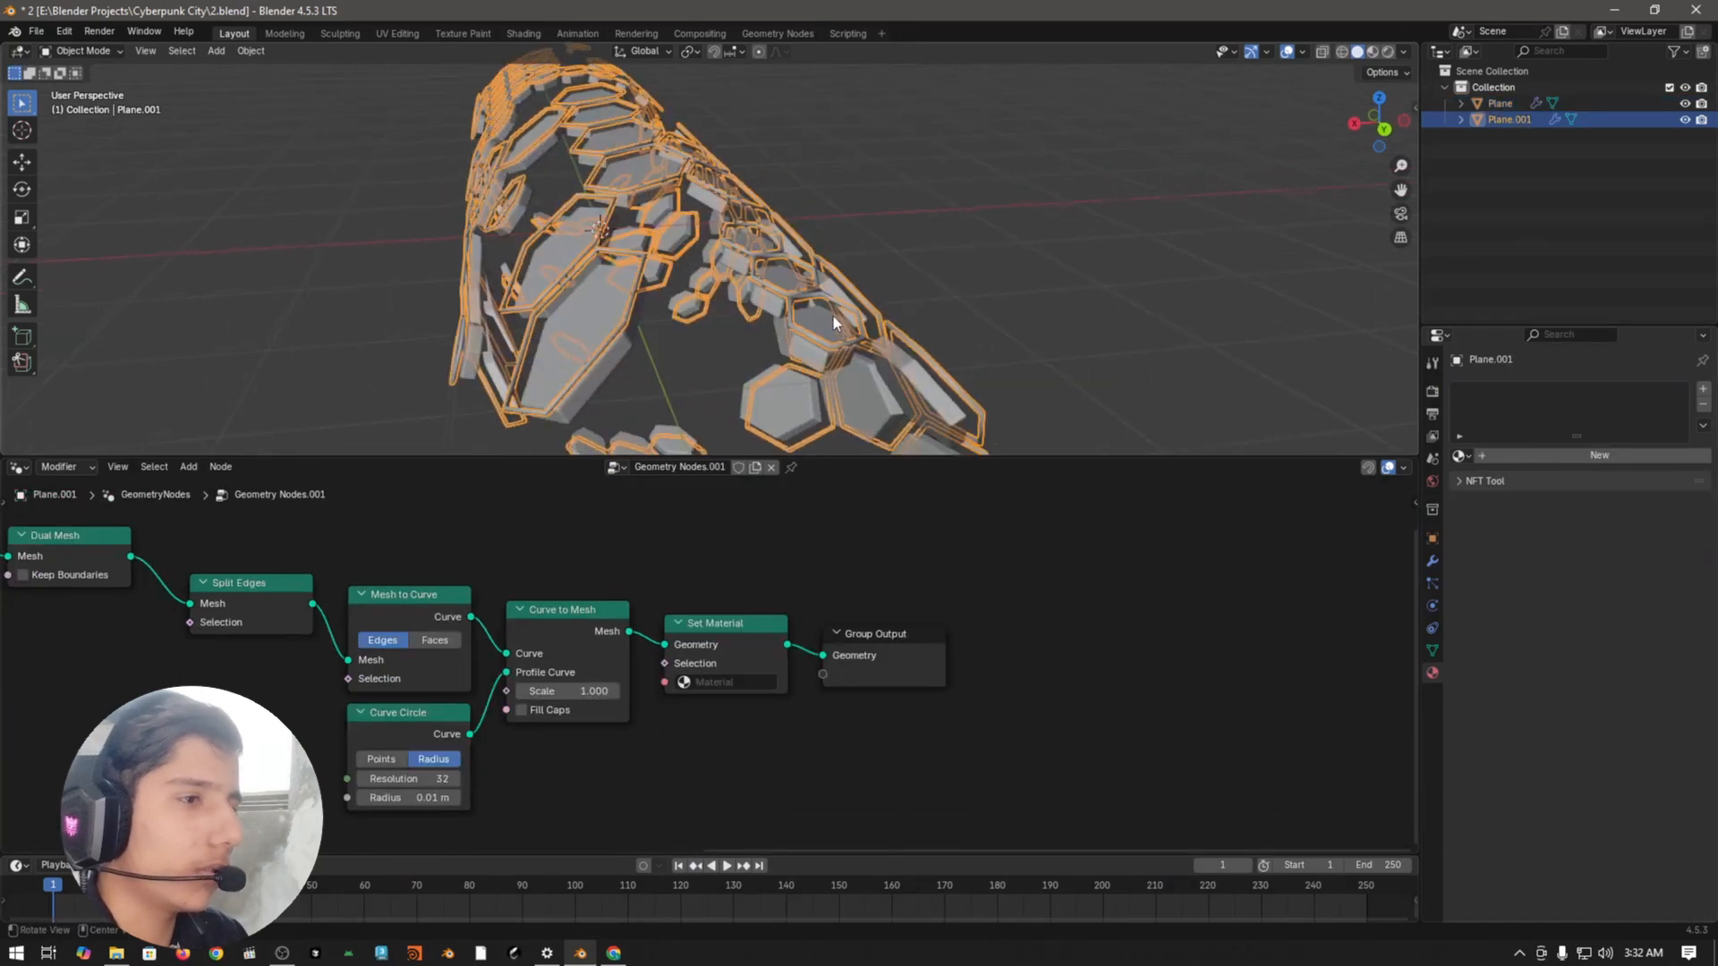
middle_drag(911, 247, 901, 238)
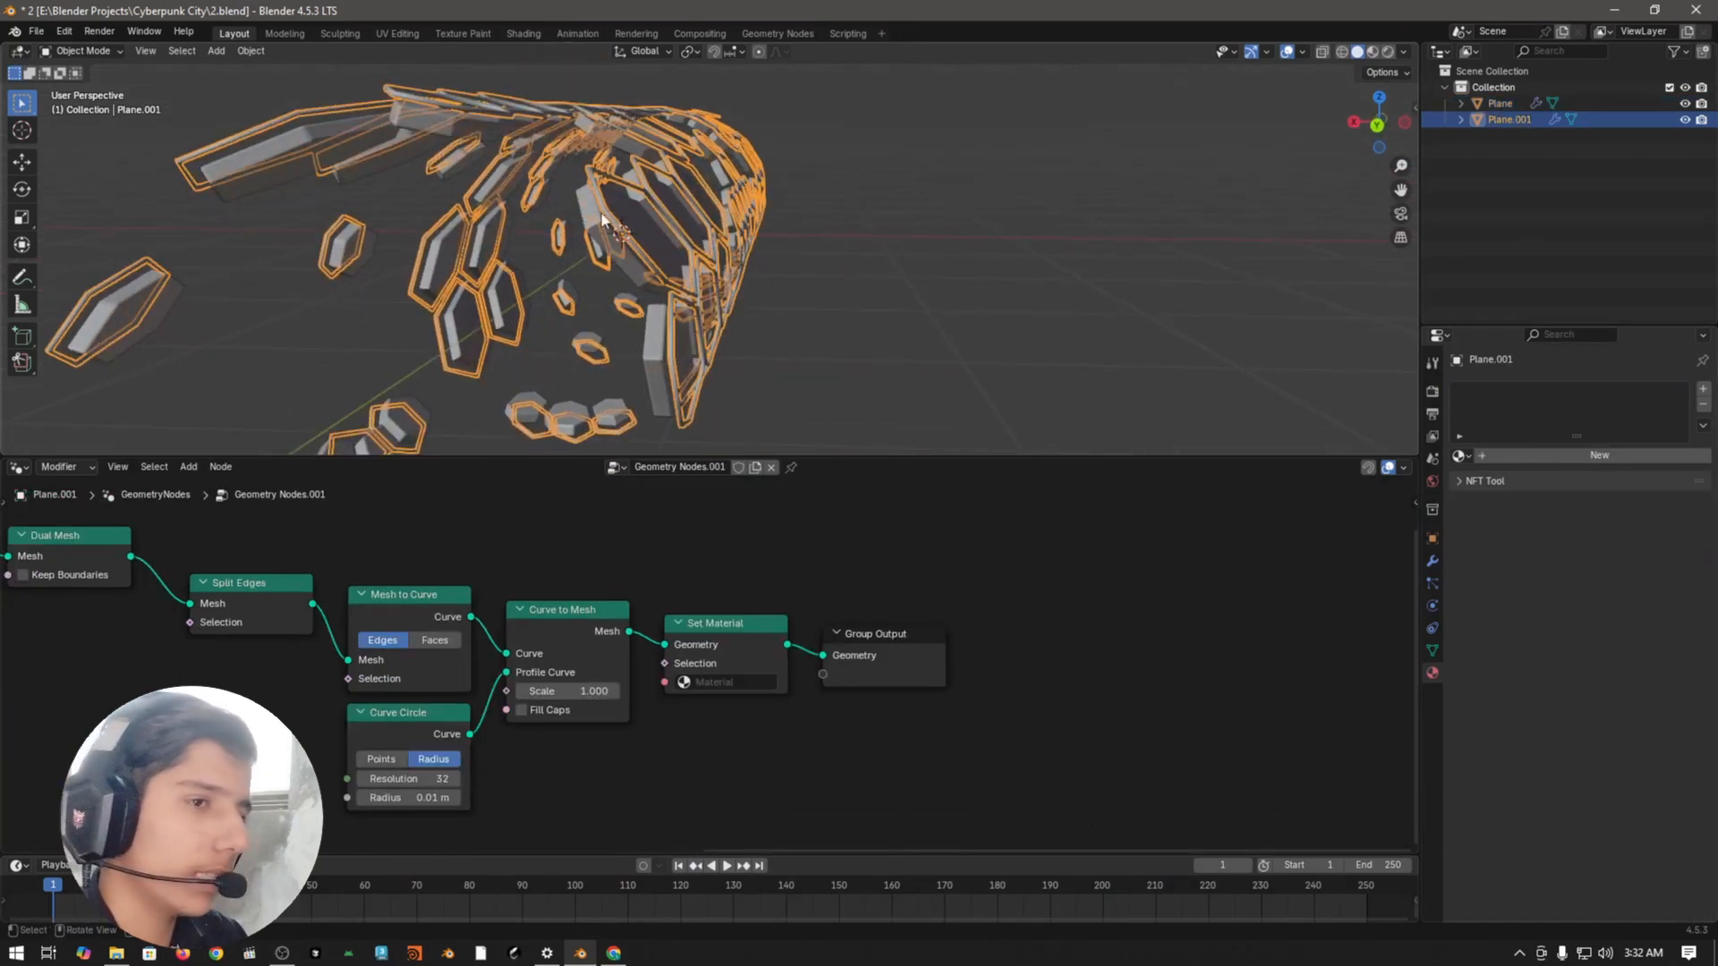
click(1431, 560)
middle_drag(1044, 377, 741, 236)
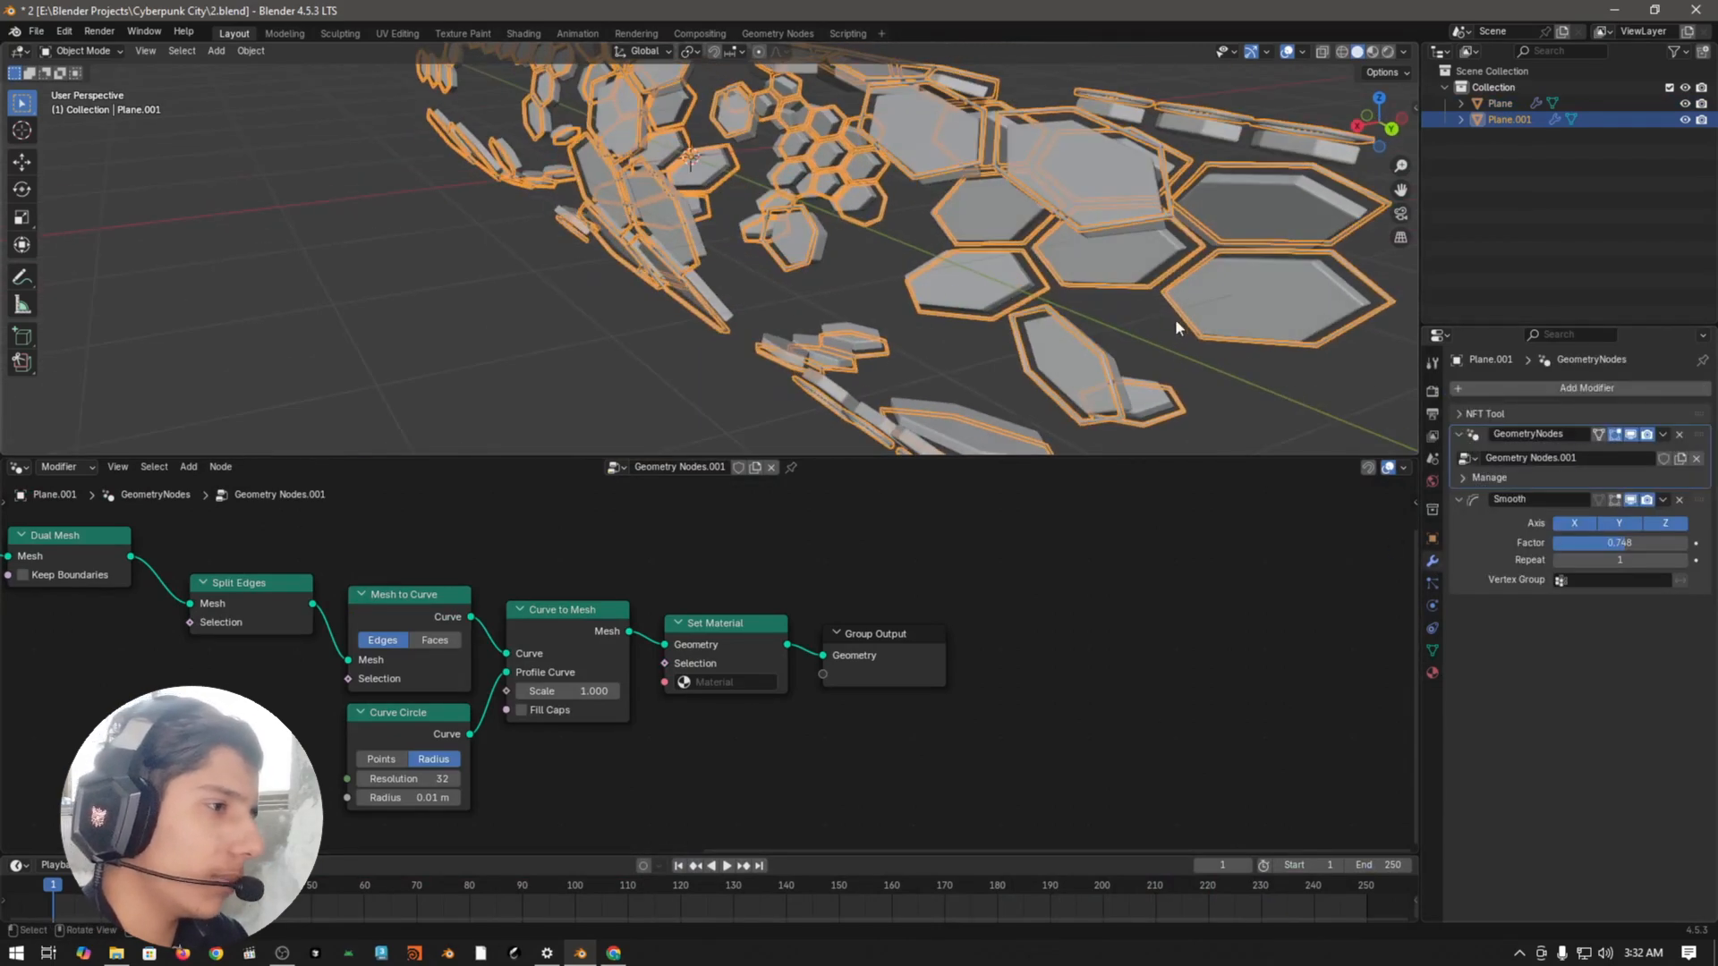
middle_drag(1176, 330, 1154, 373)
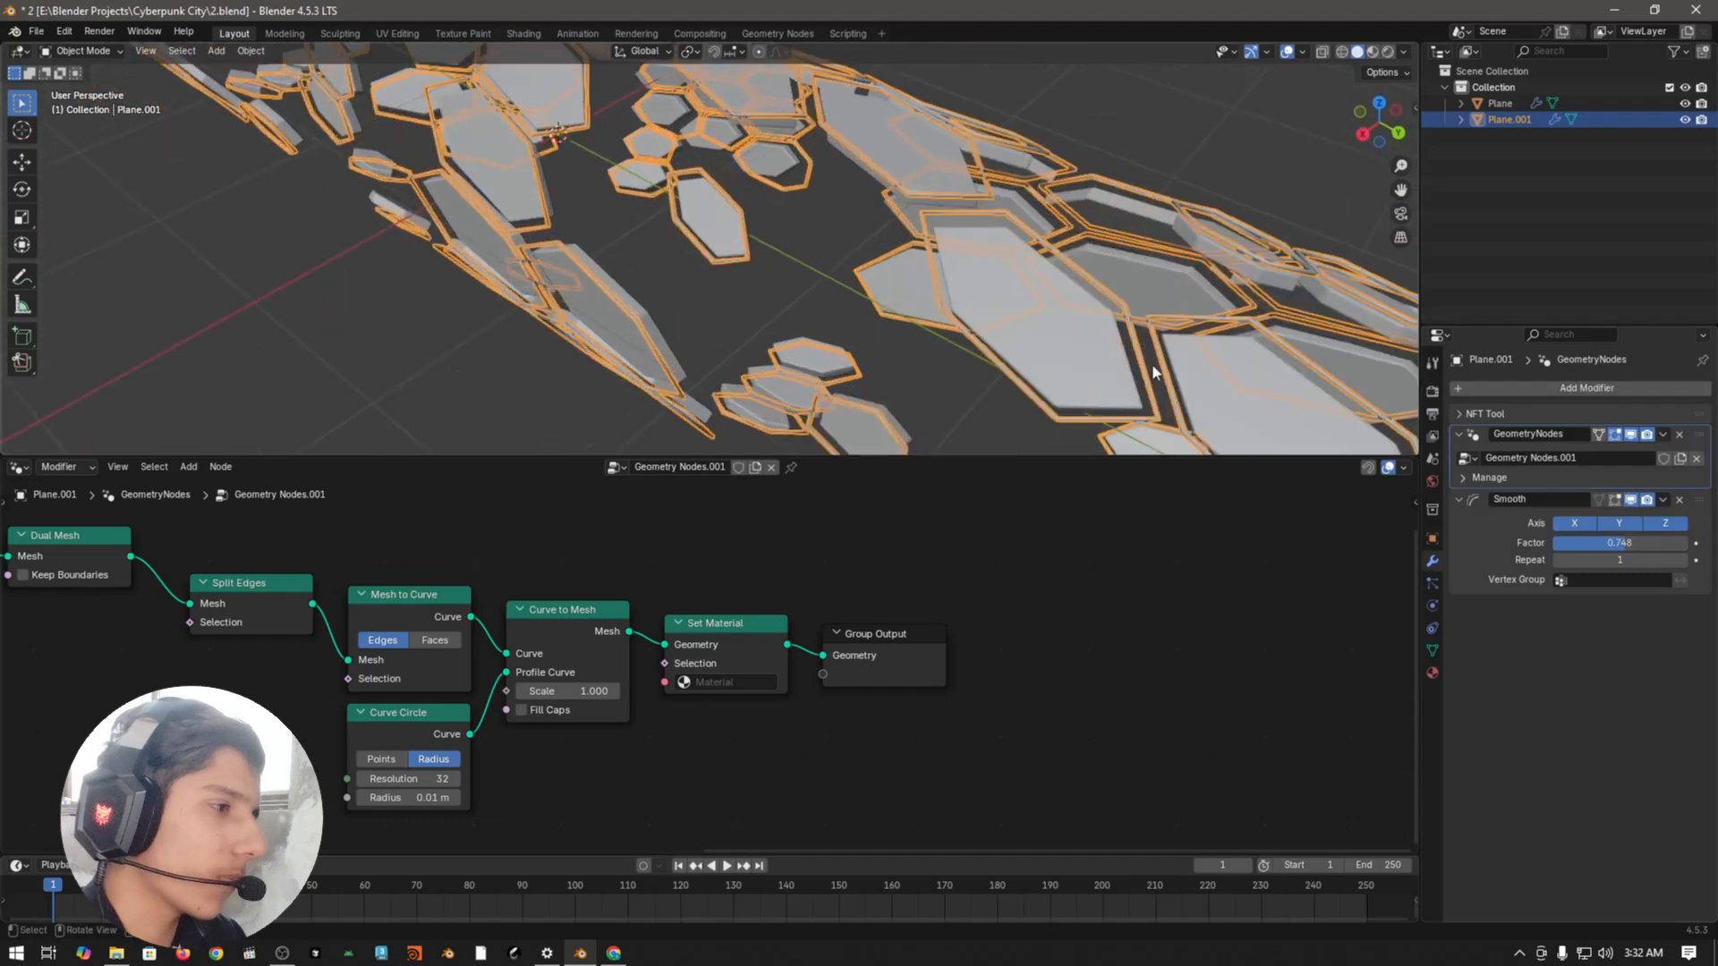
mouse_move(1639, 543)
mouse_down()
mouse_move(1618, 543)
mouse_move(1682, 544)
mouse_move(1667, 543)
mouse_up()
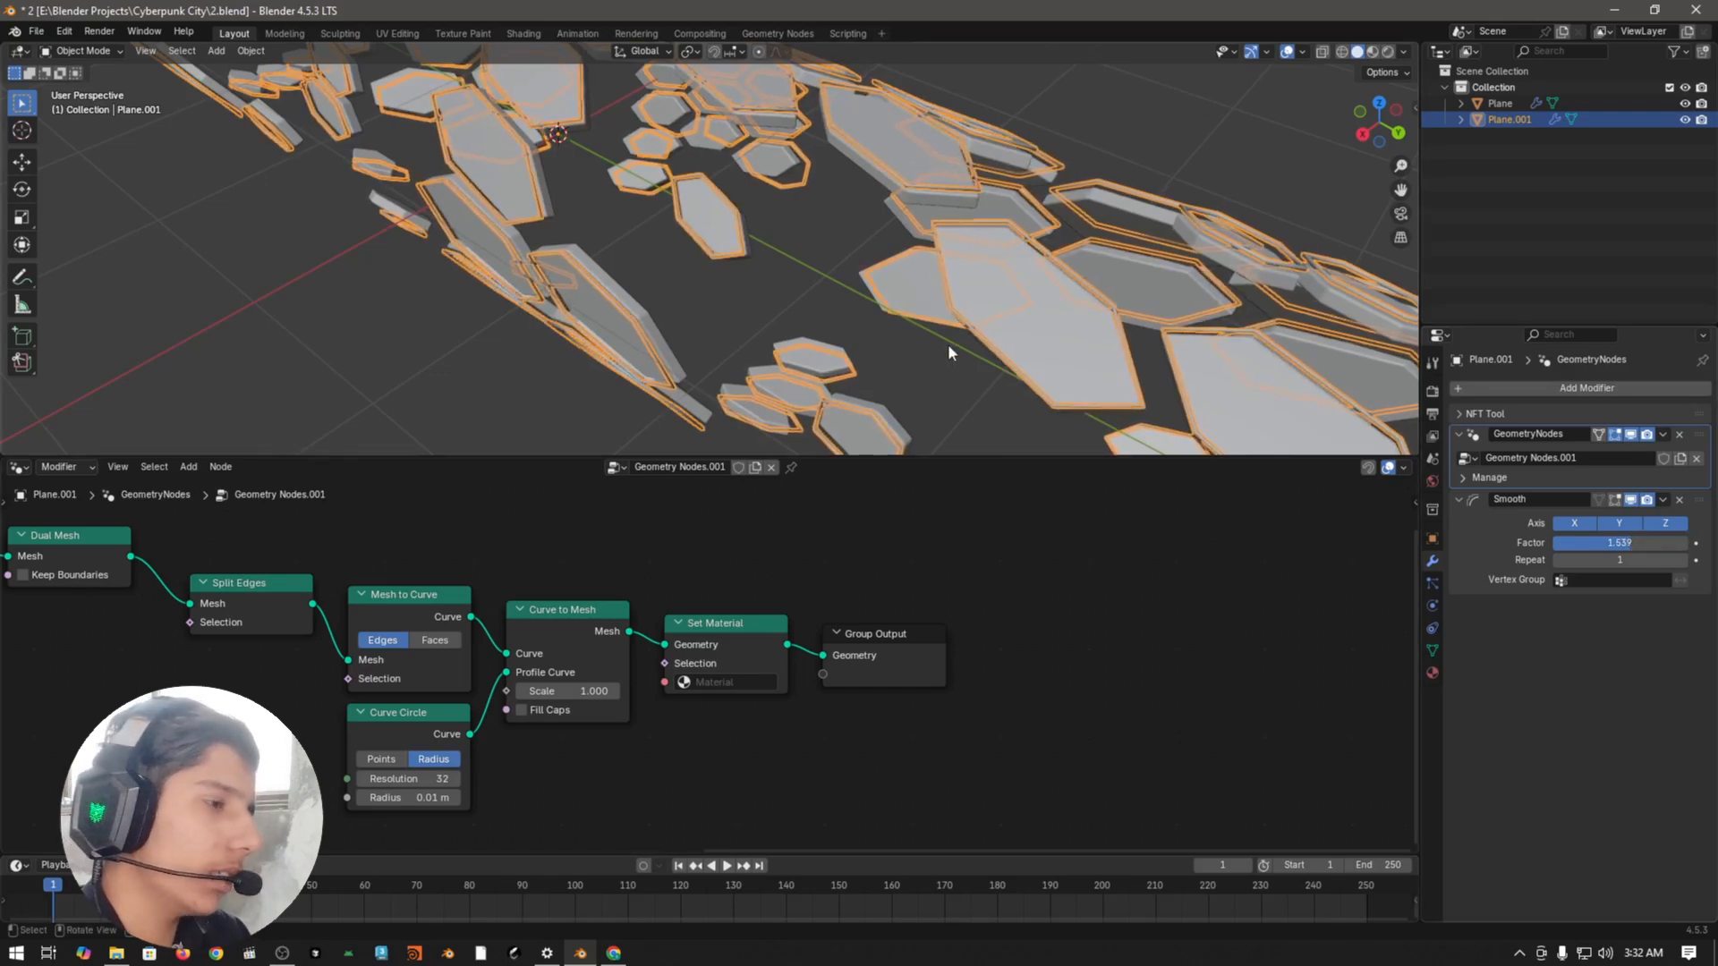
middle_drag(947, 343, 803, 260)
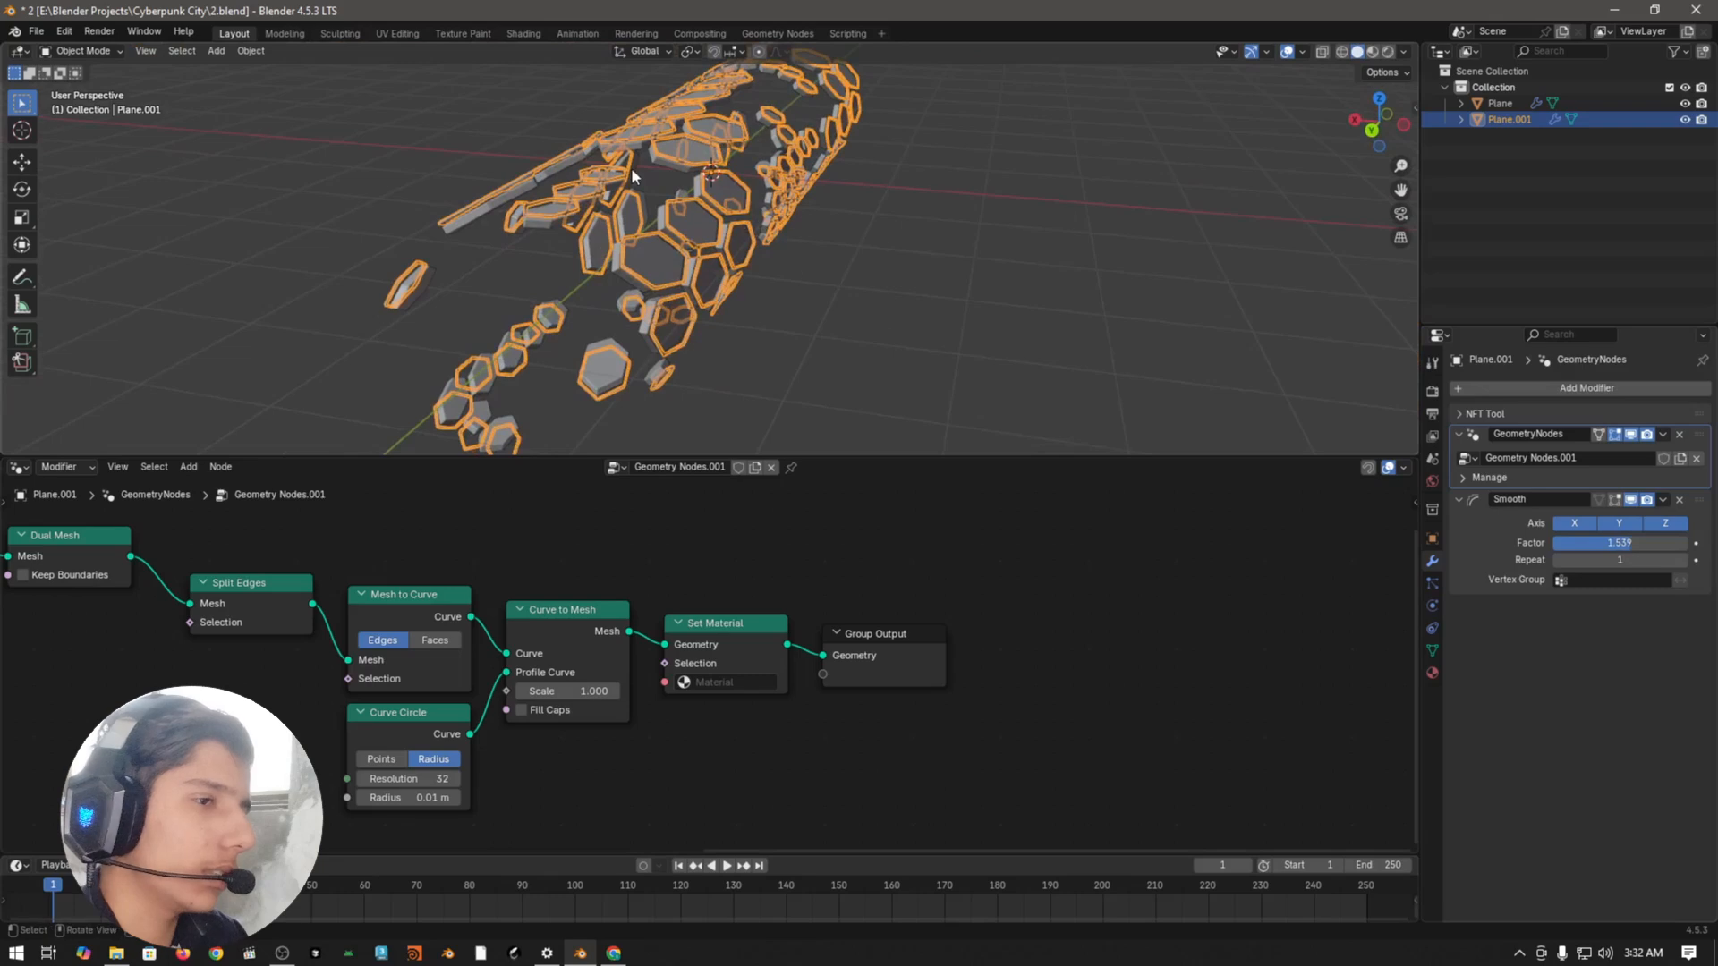
Step: Create a new material for Plane.001 and change its surface shader to Emission
click(1431, 672)
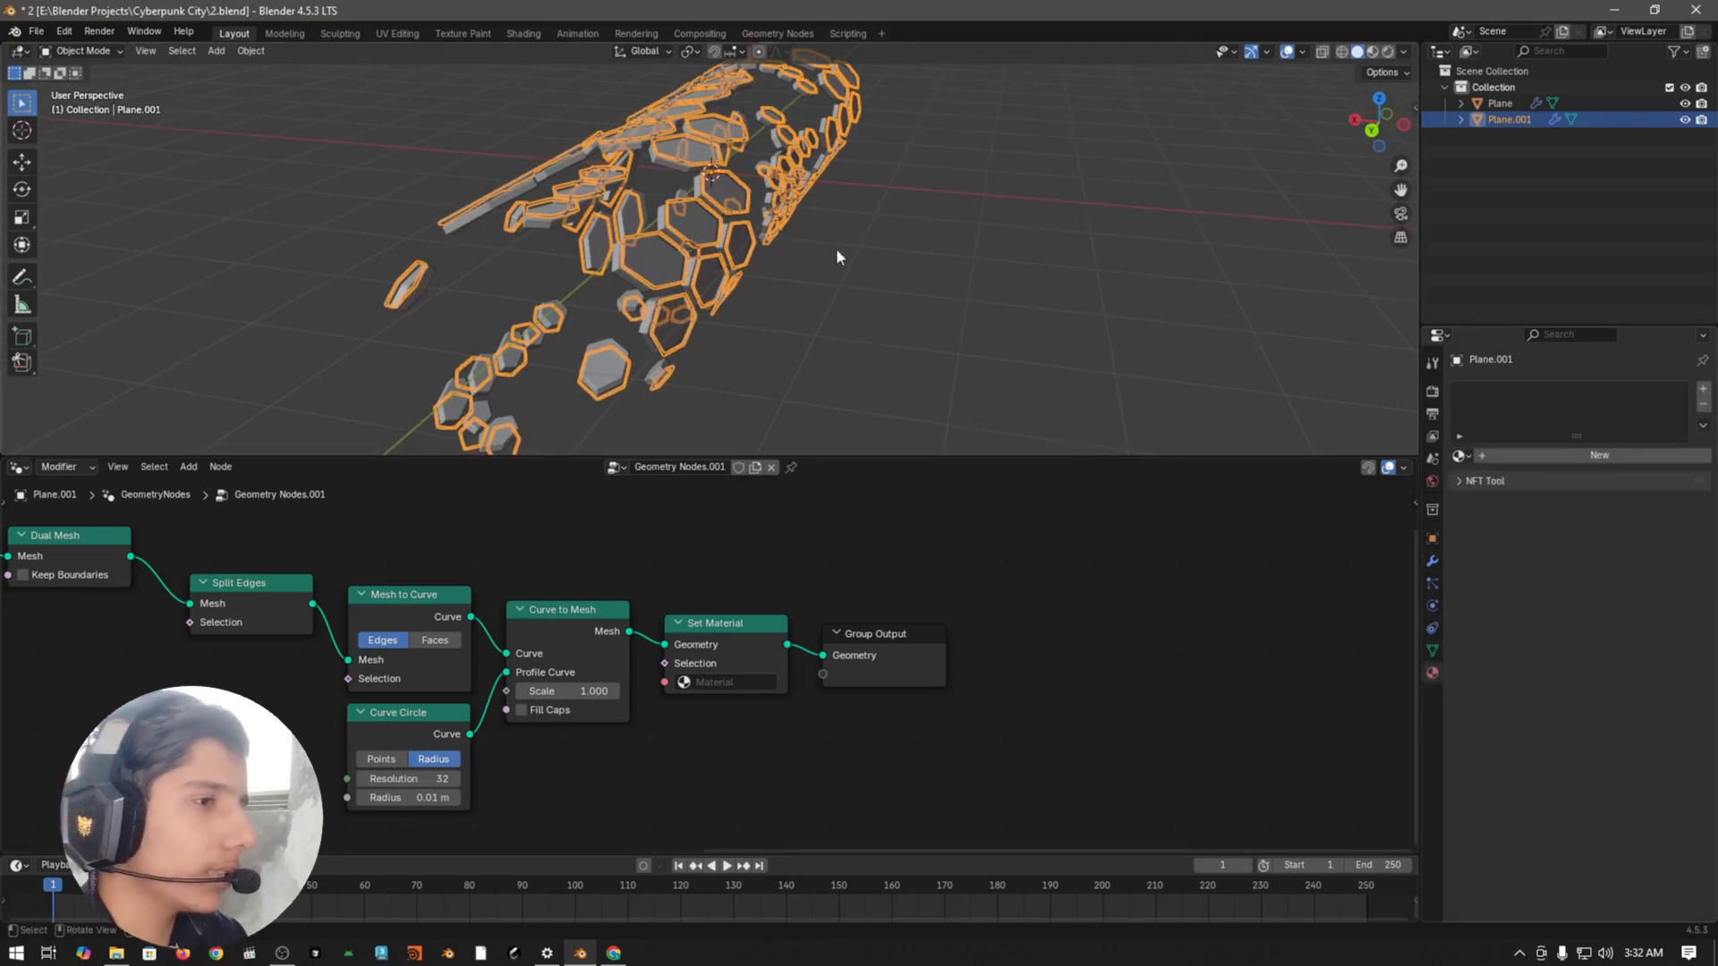
click(1610, 455)
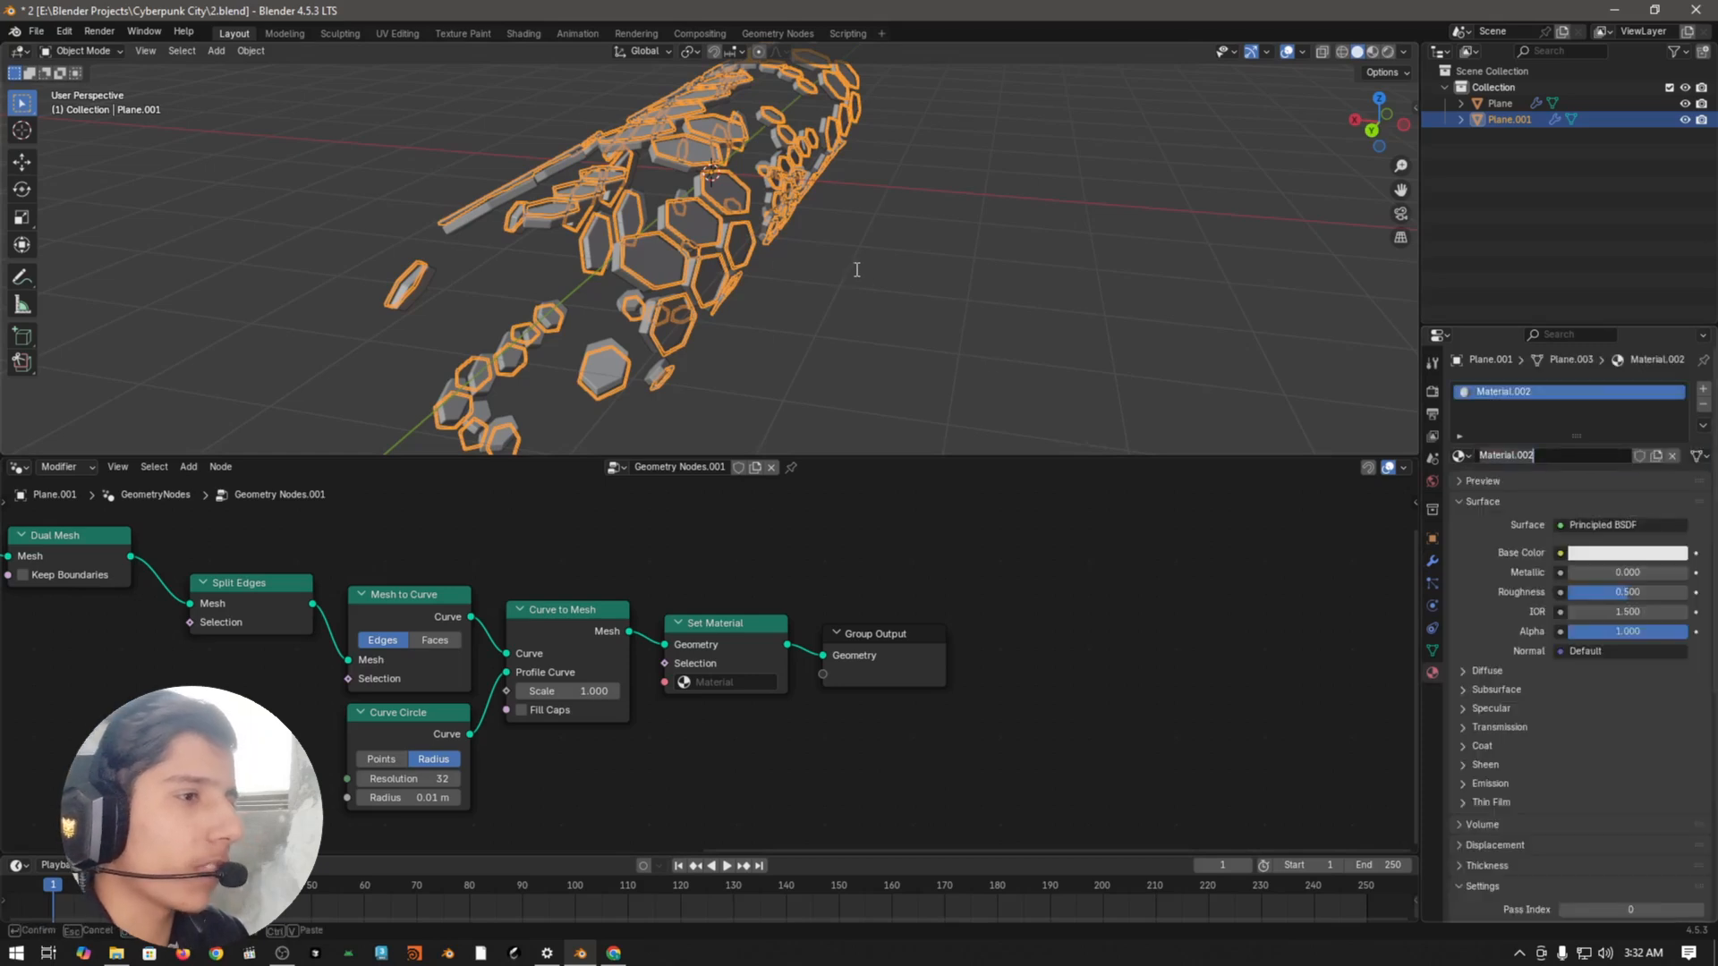
key(Return)
mouse_move(730, 268)
middle_down()
mouse_move(680, 278)
mouse_move(761, 268)
mouse_move(730, 266)
middle_up()
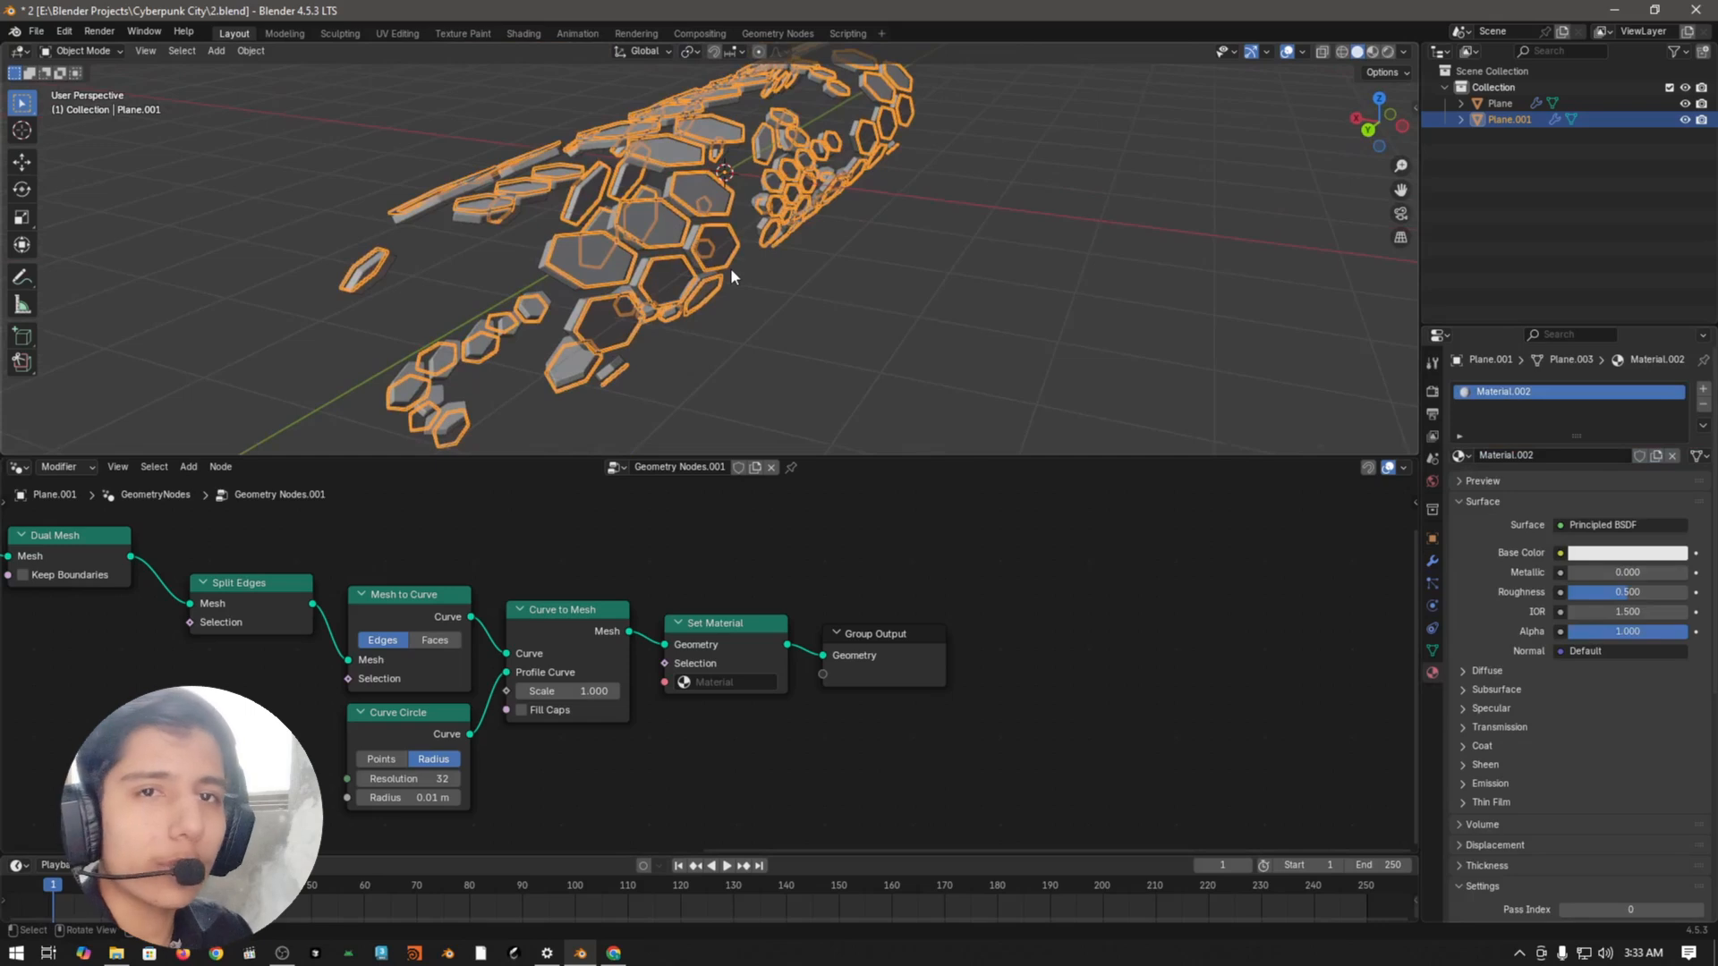
click(1570, 522)
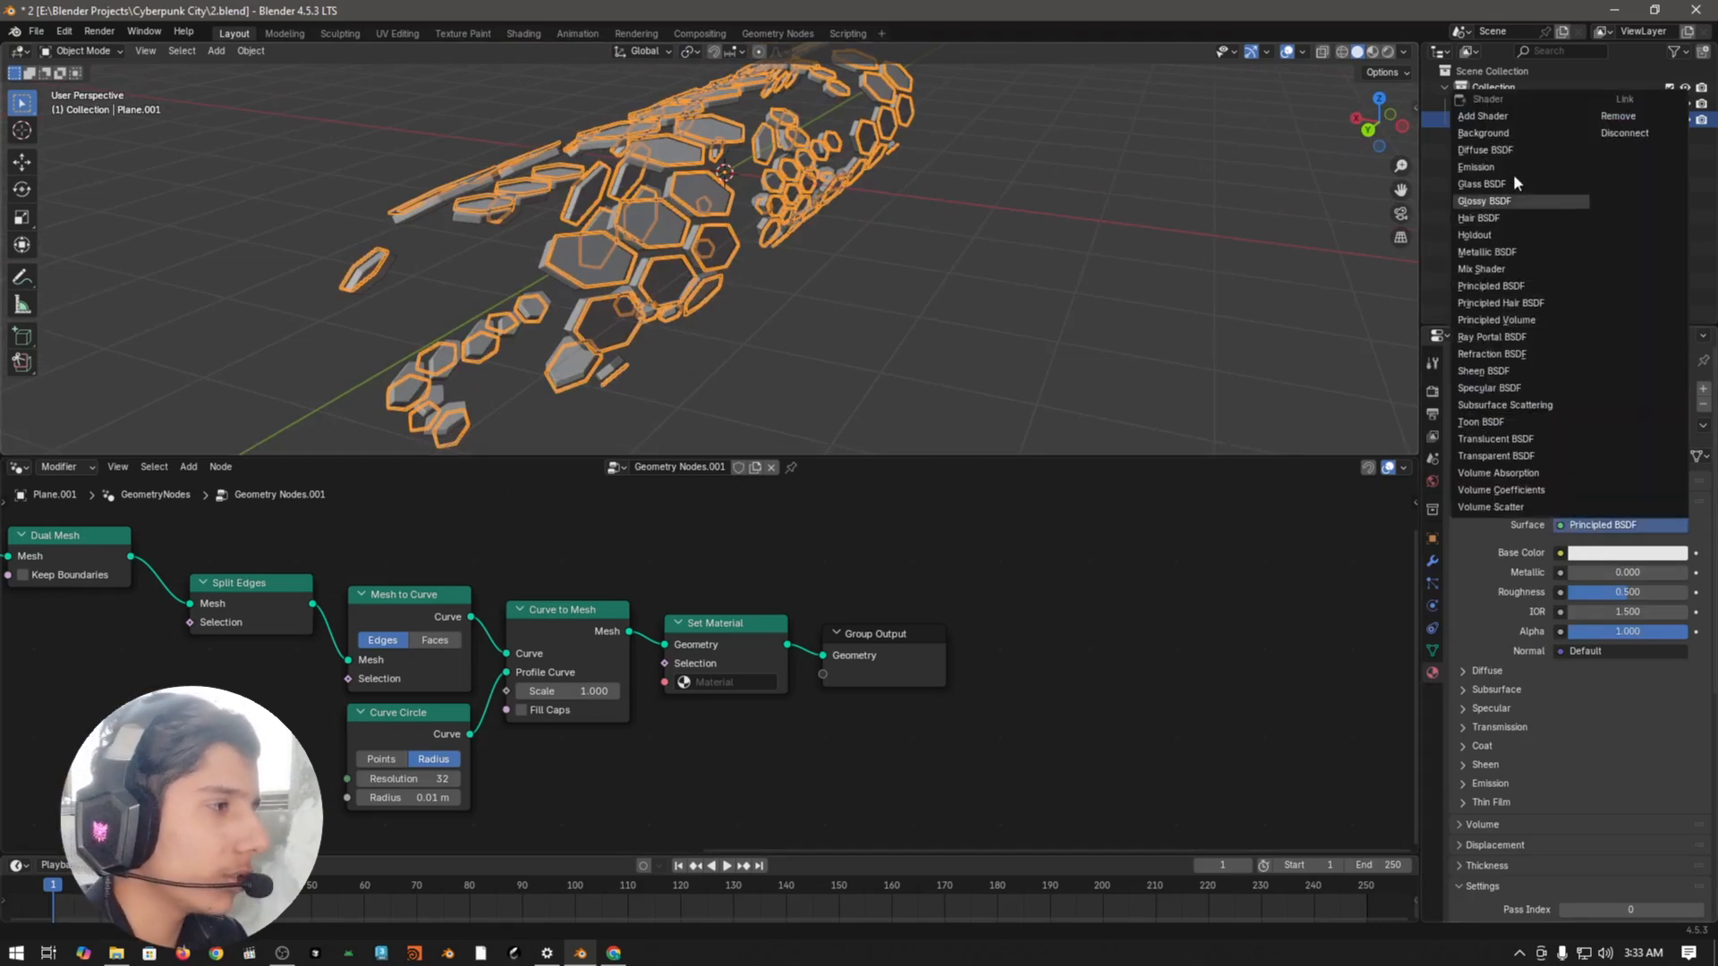
click(1490, 166)
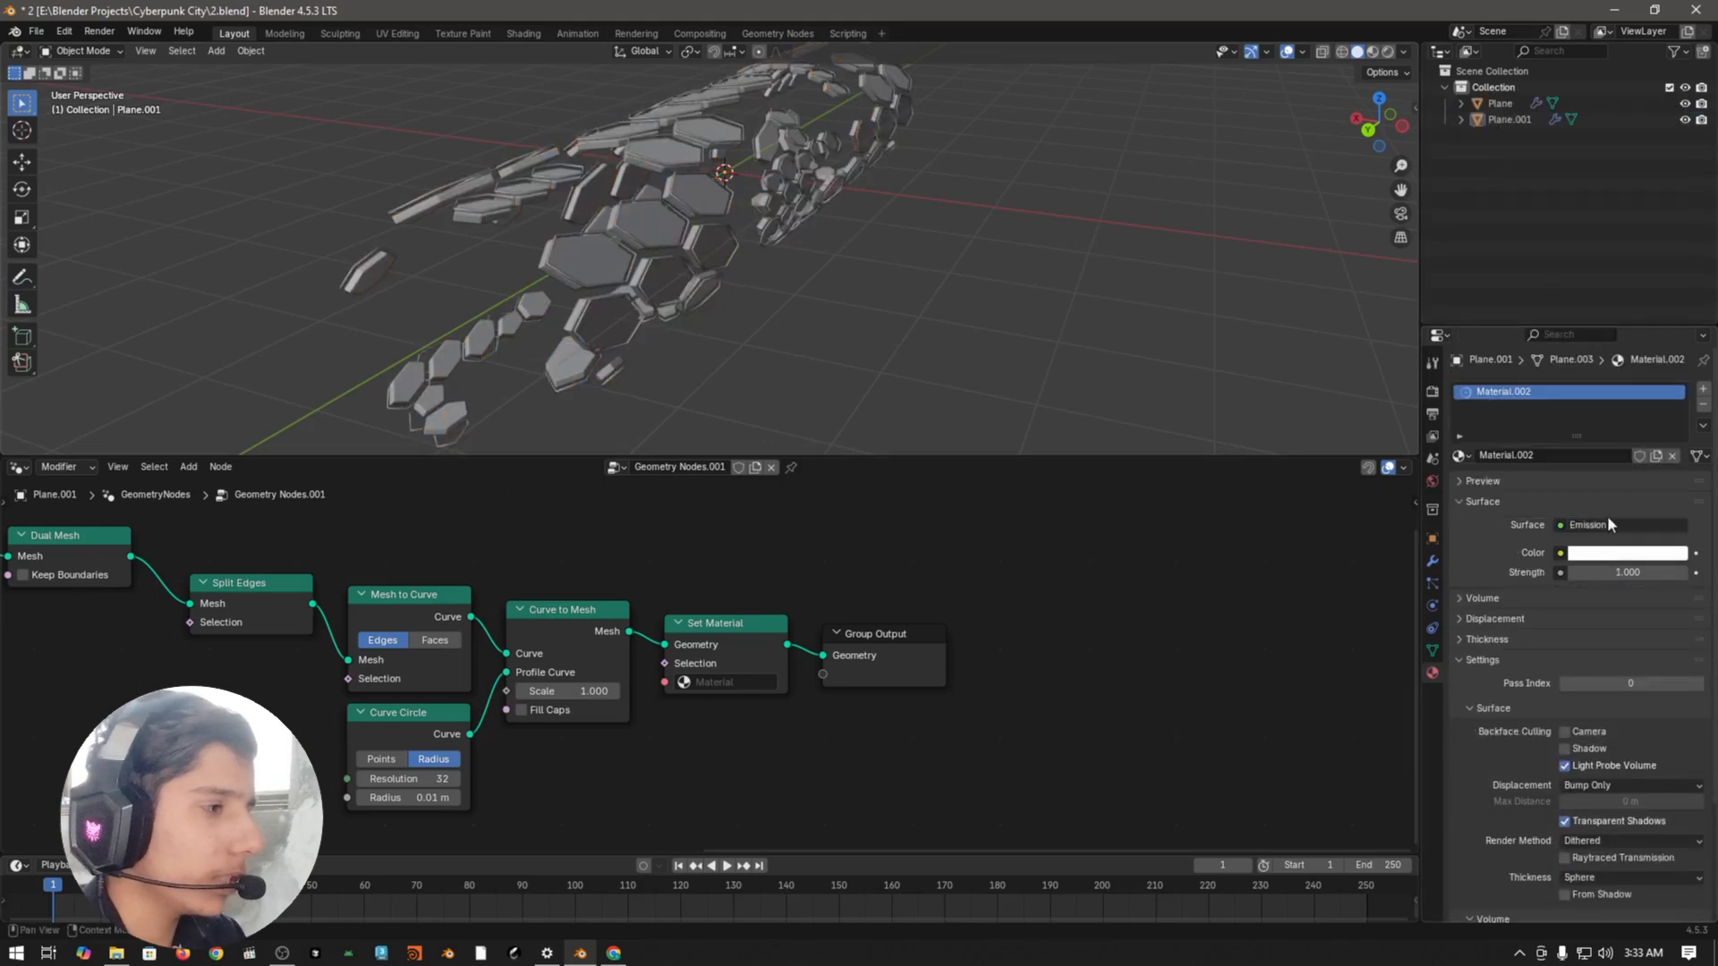
Step: Set the outline material's emission color to cyan (#25FDFFFF) with a strength of 10, and save the file
click(1648, 552)
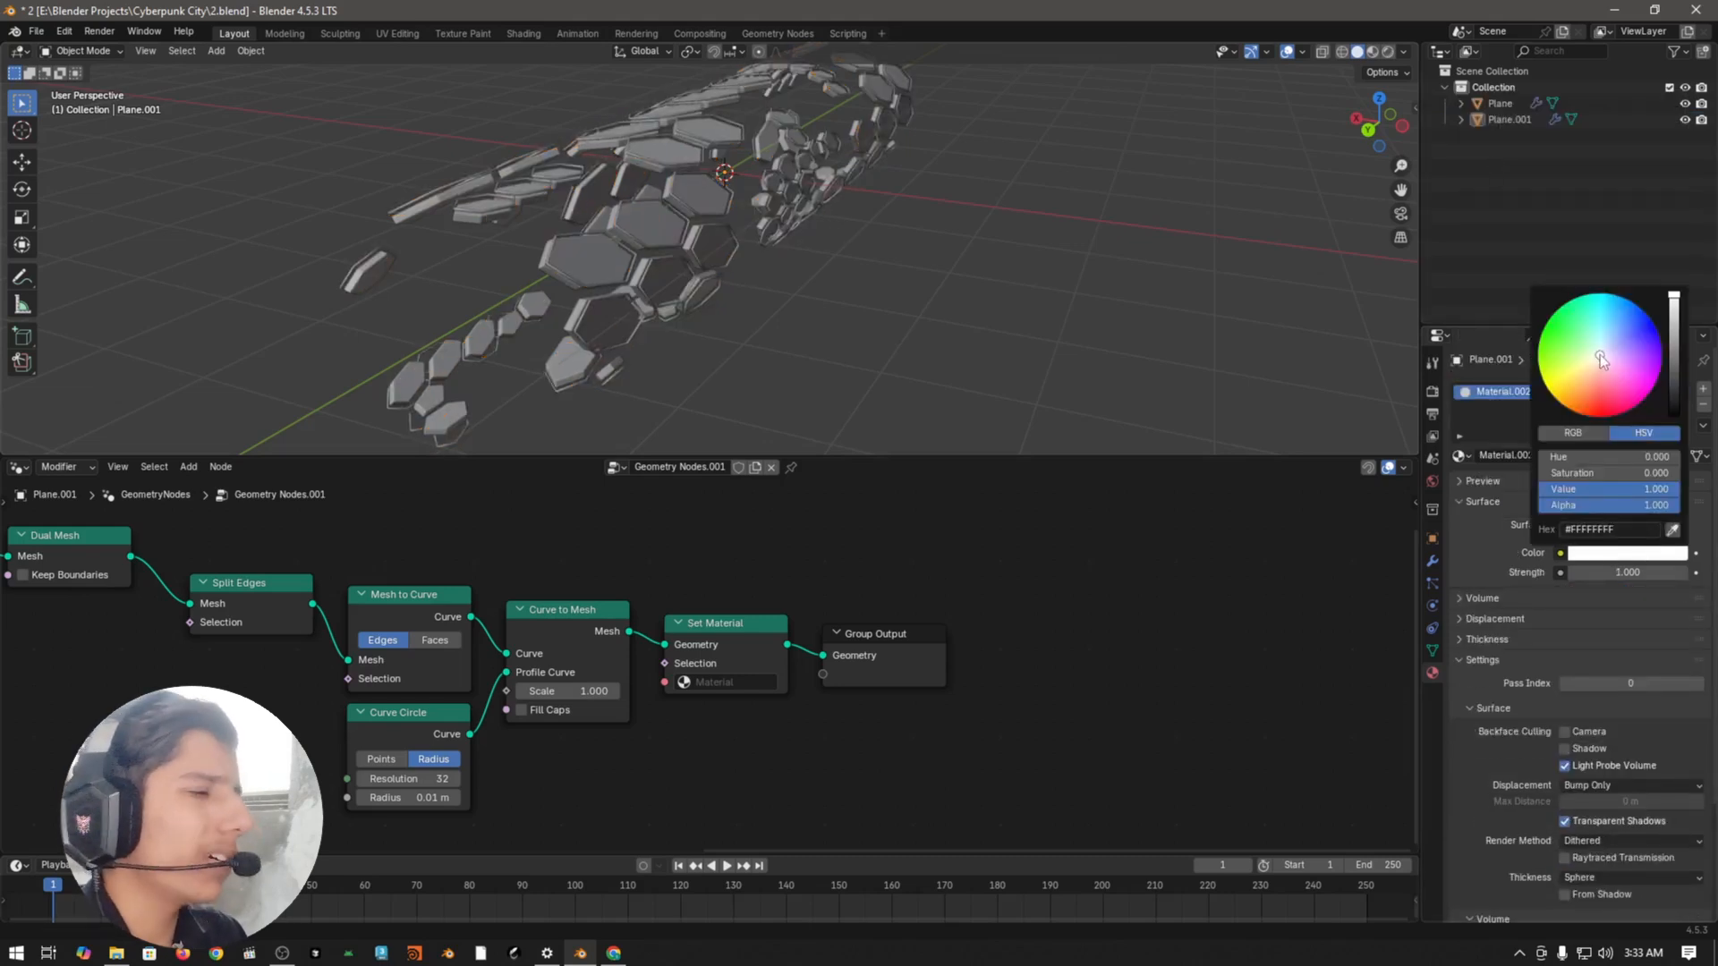
drag(1599, 354, 1599, 302)
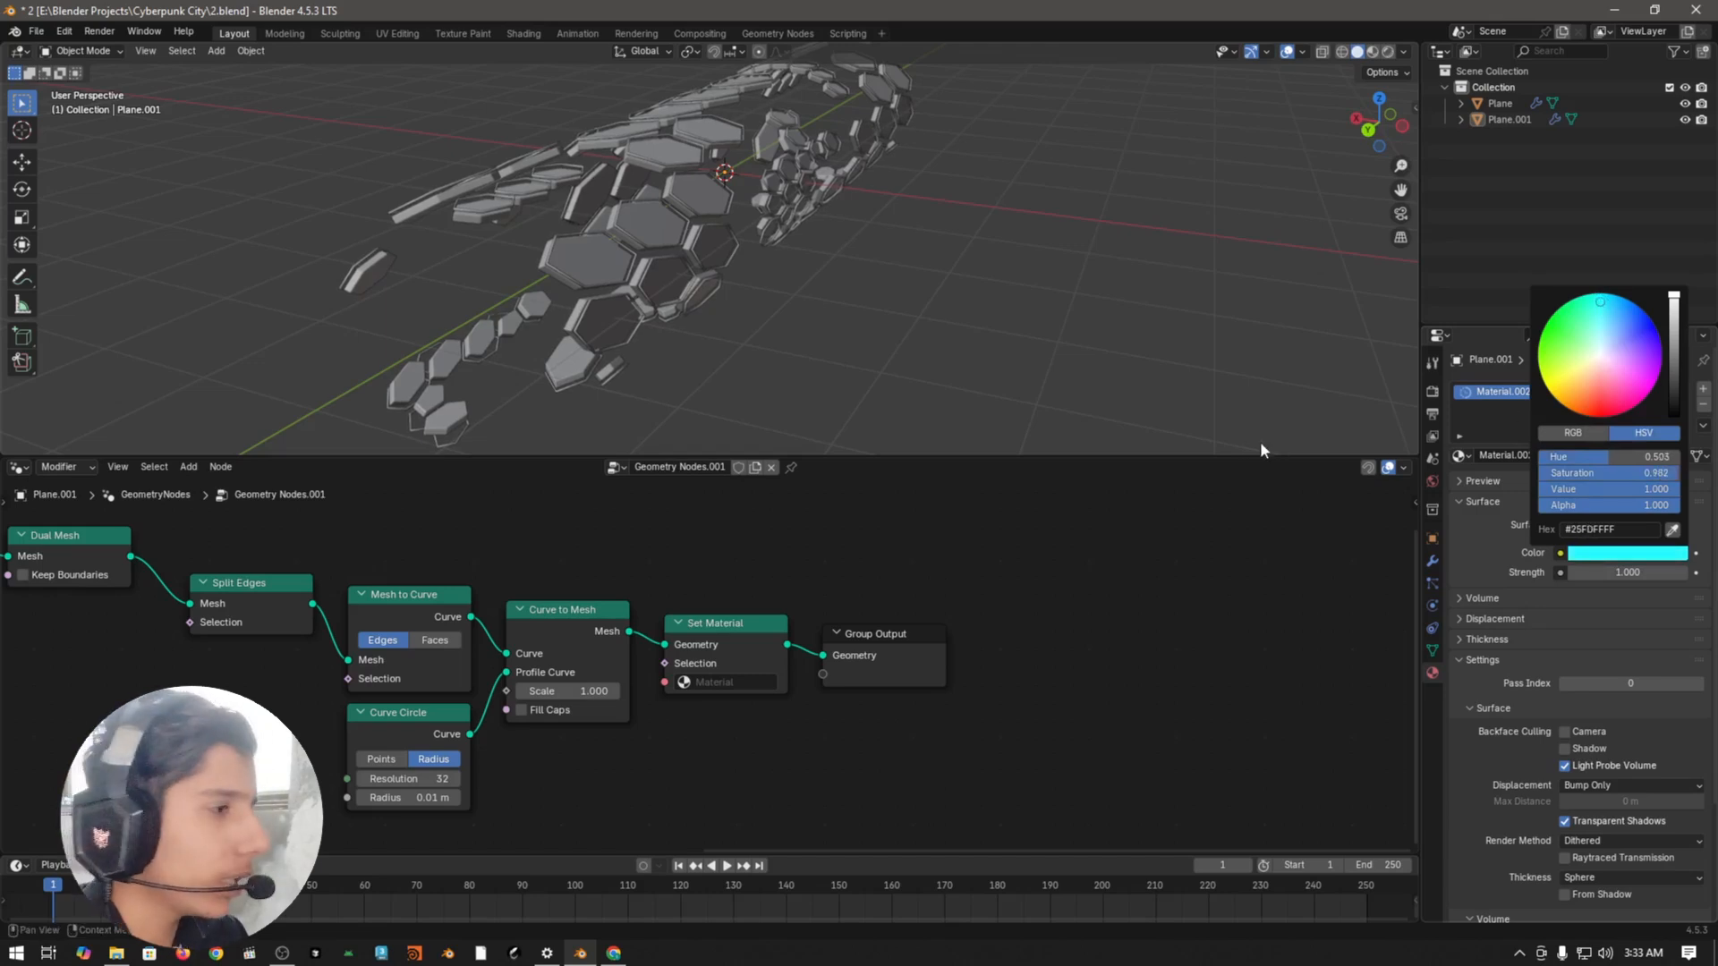
click(1644, 571)
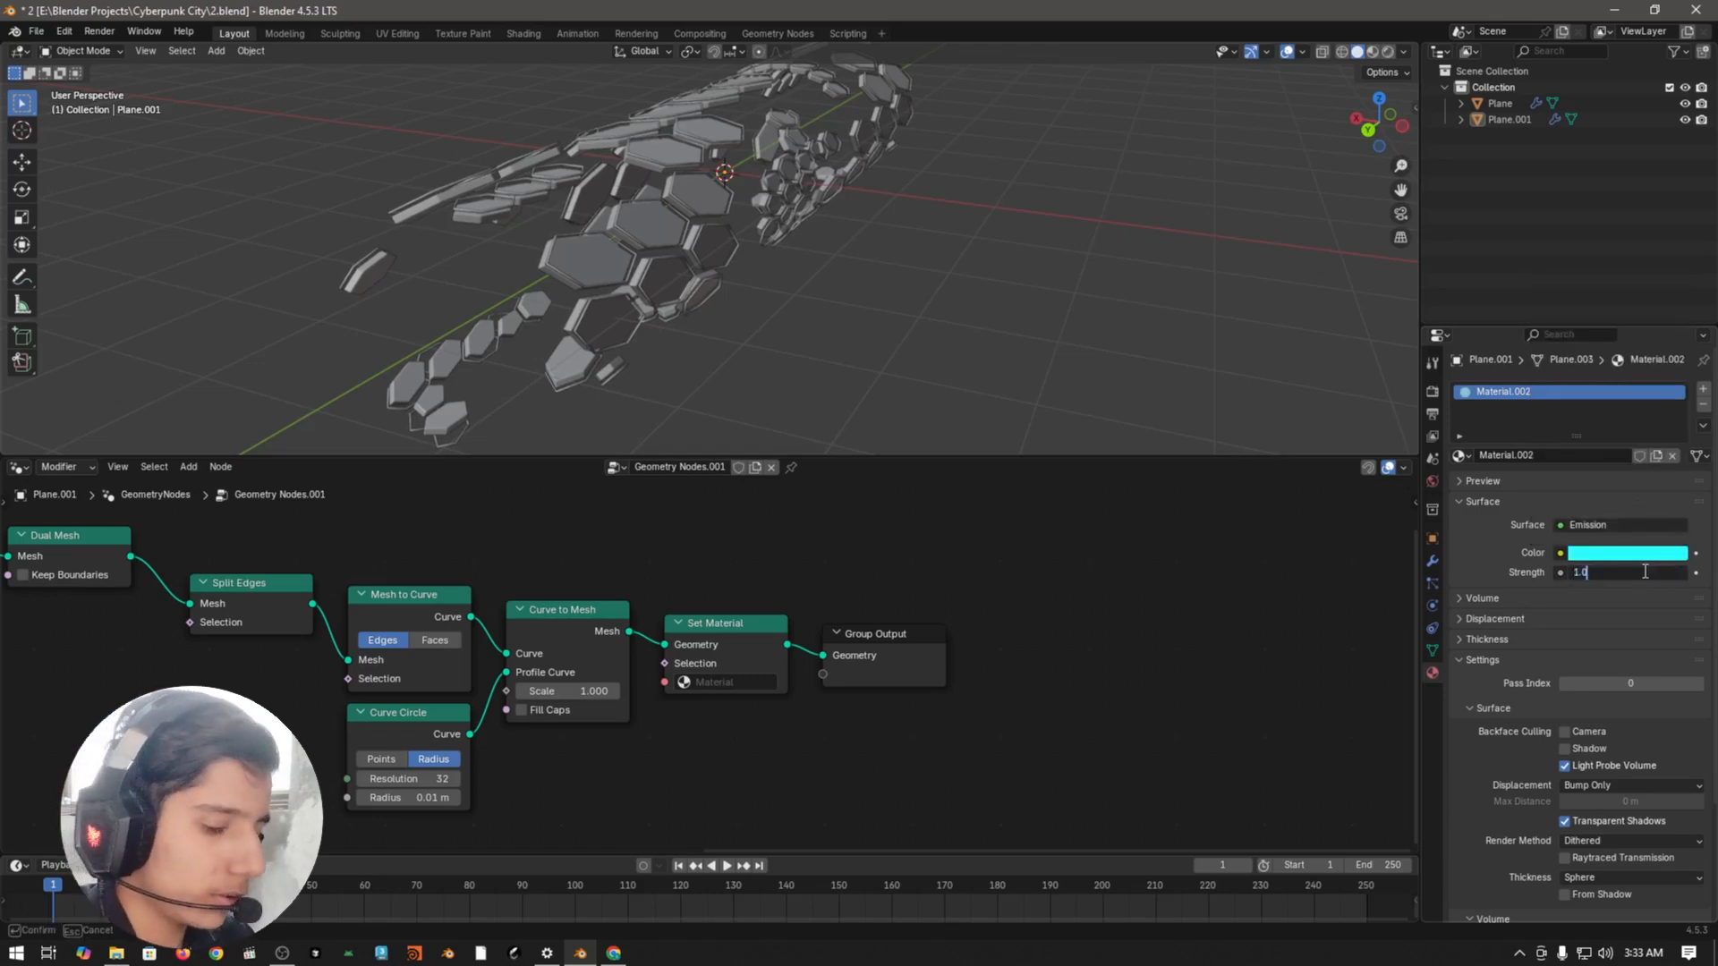
text(10)
key(Return)
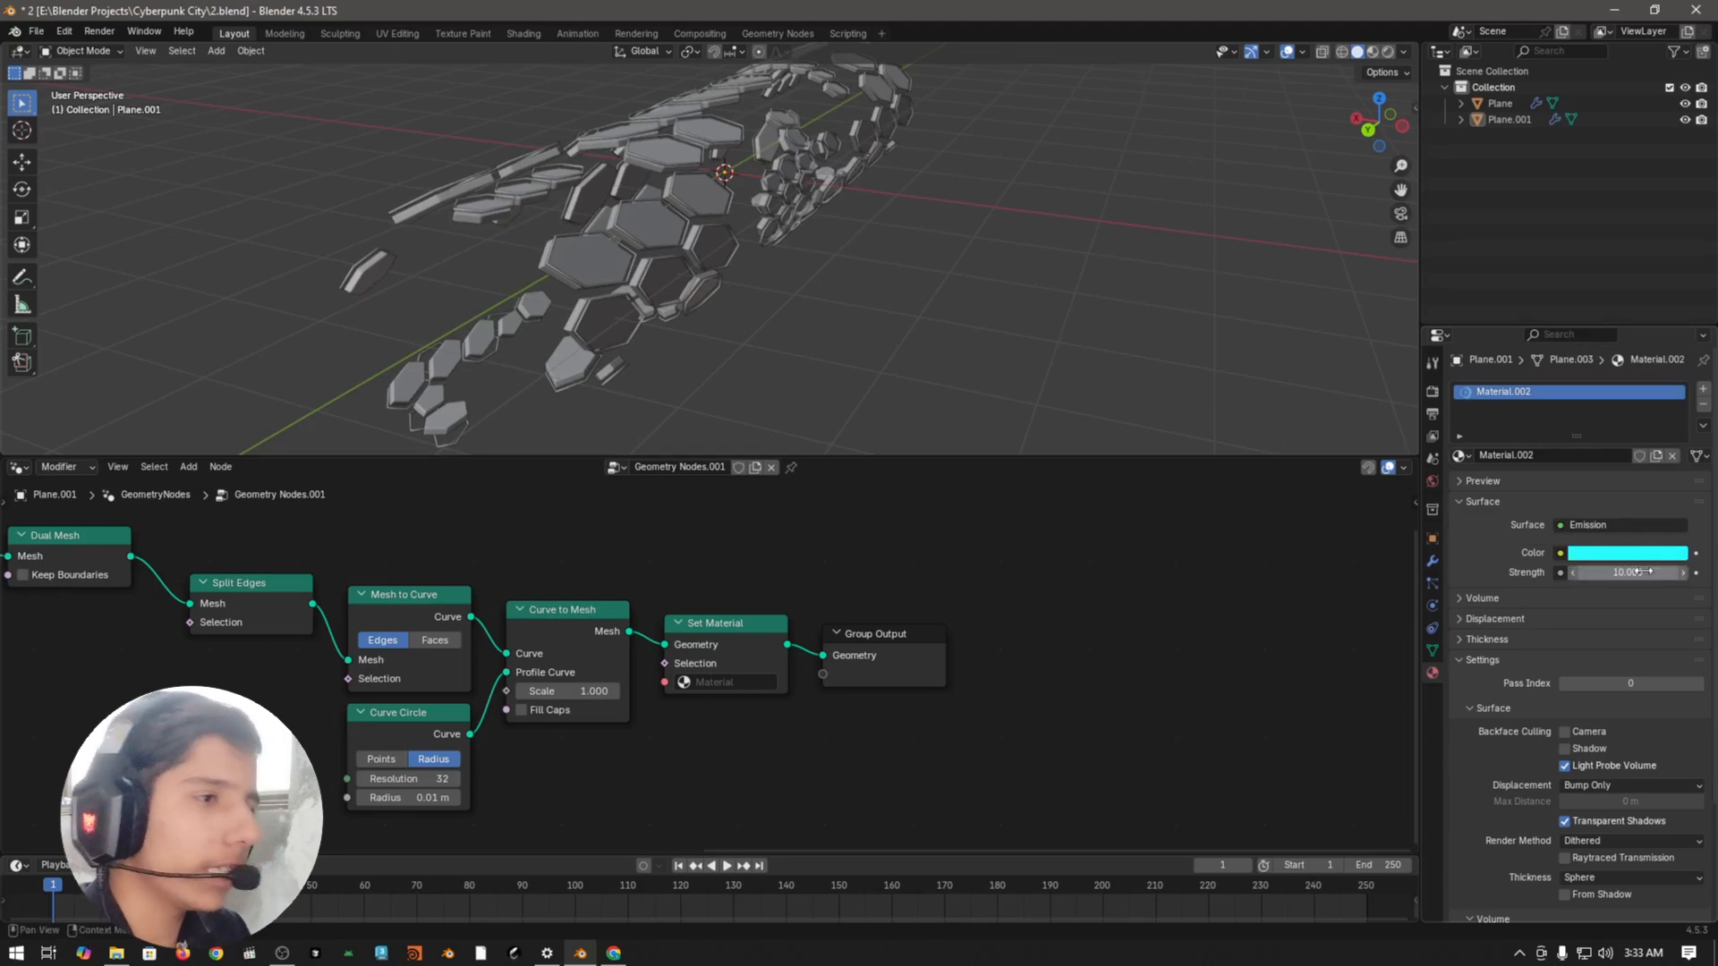
key(ctrl+s)
Step: Switch to the compositing workspace, enlarge its node area, and enable nodes for the scene
drag(984, 457, 979, 590)
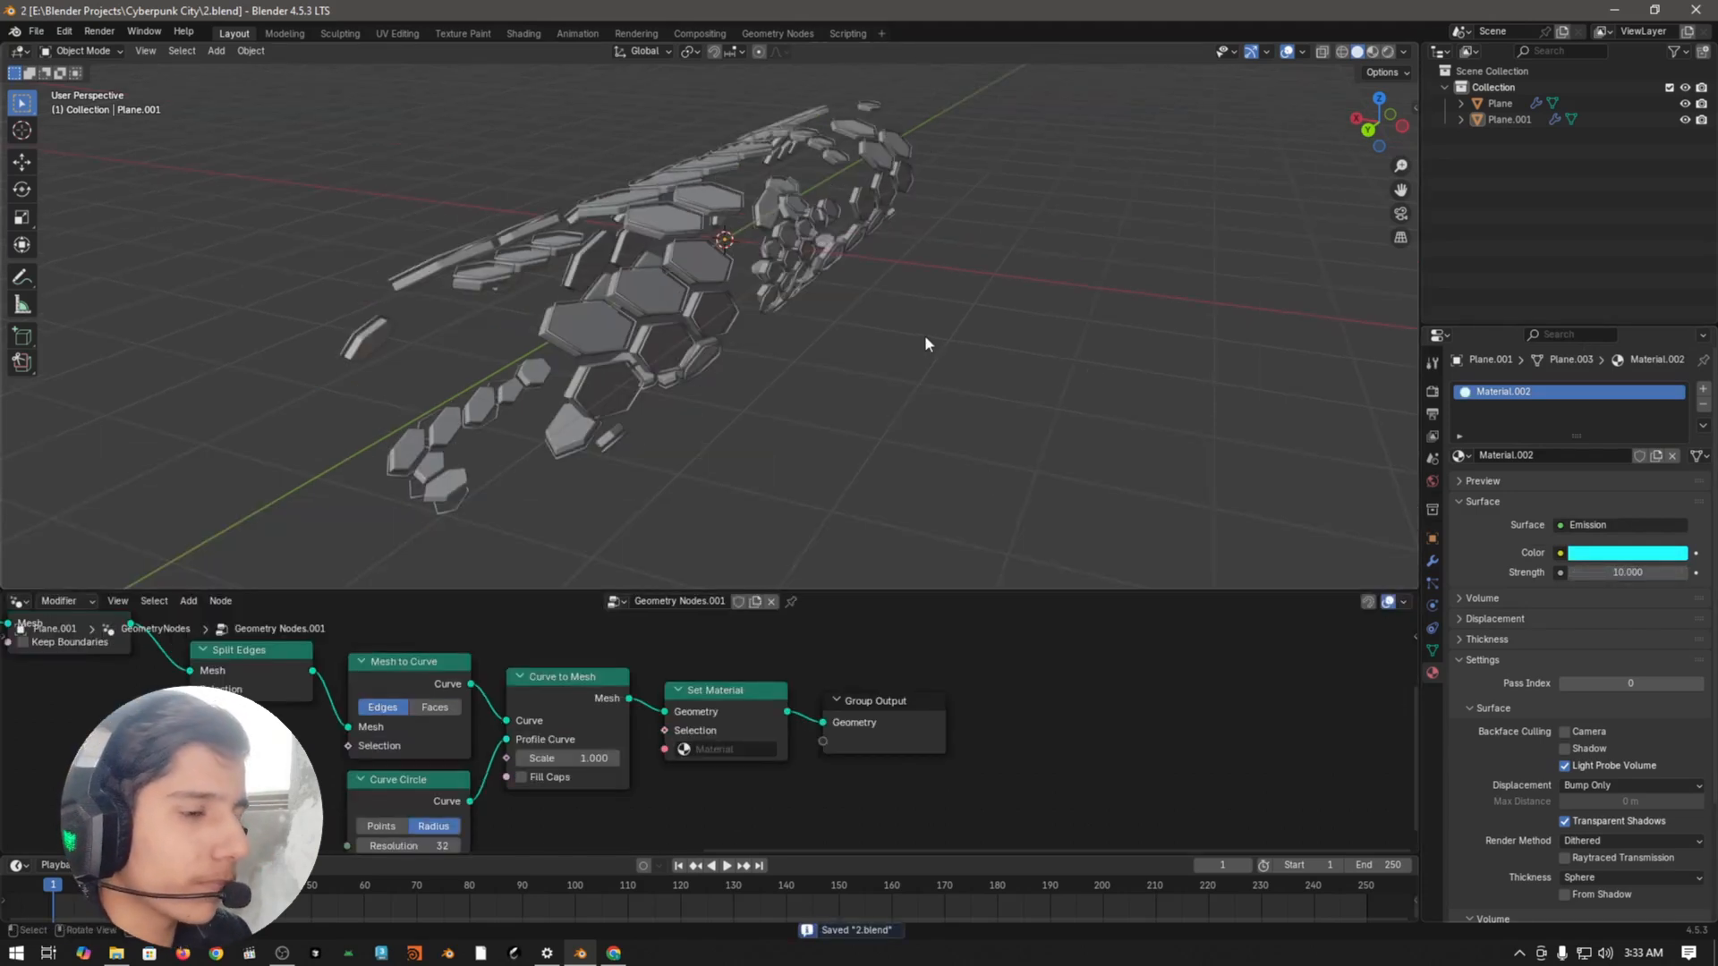
middle_drag(923, 334, 295, 309)
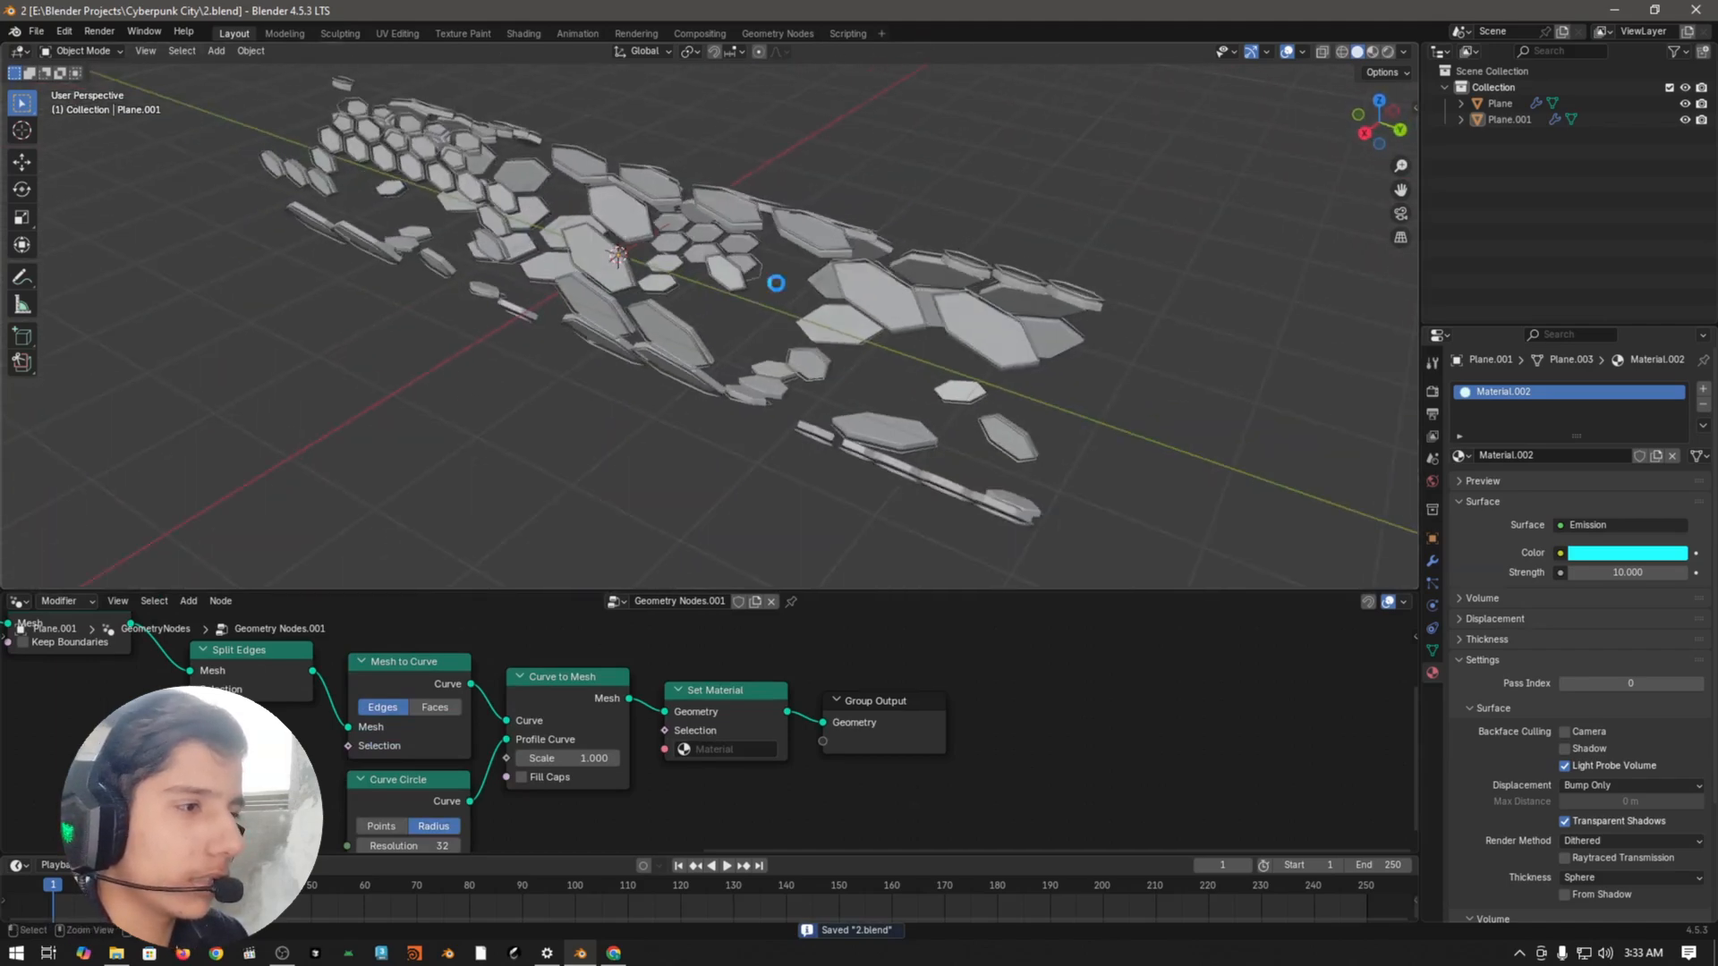
click(703, 34)
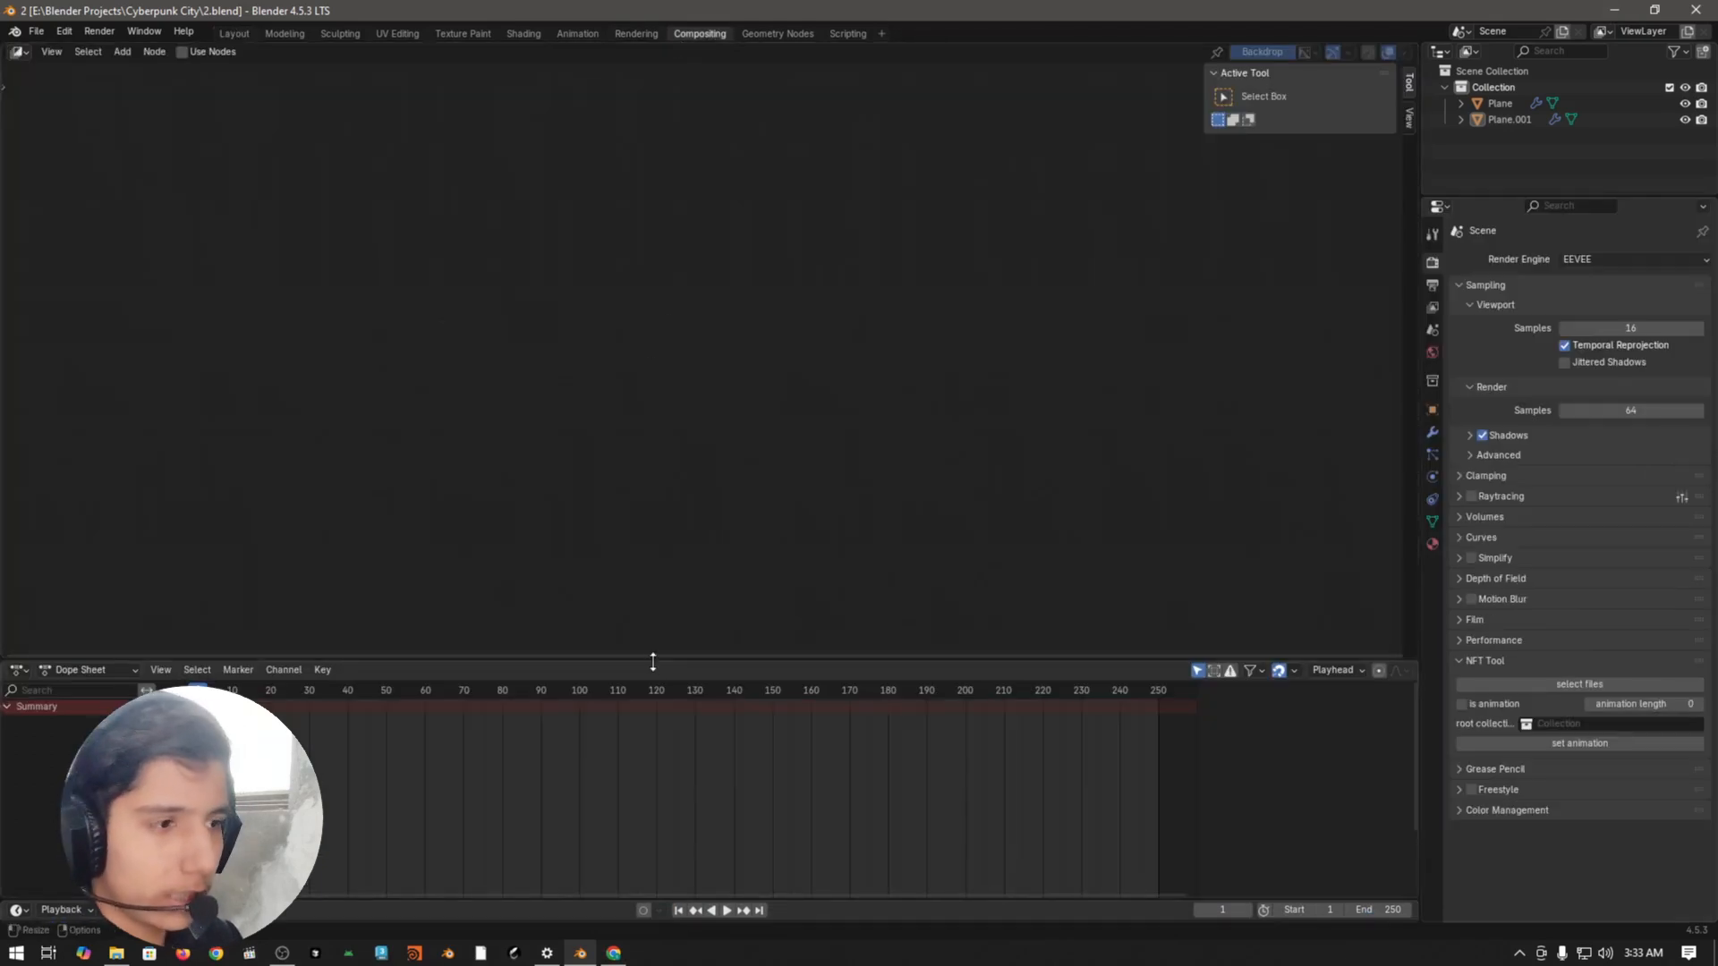
drag(653, 661, 653, 847)
click(182, 51)
click(872, 465)
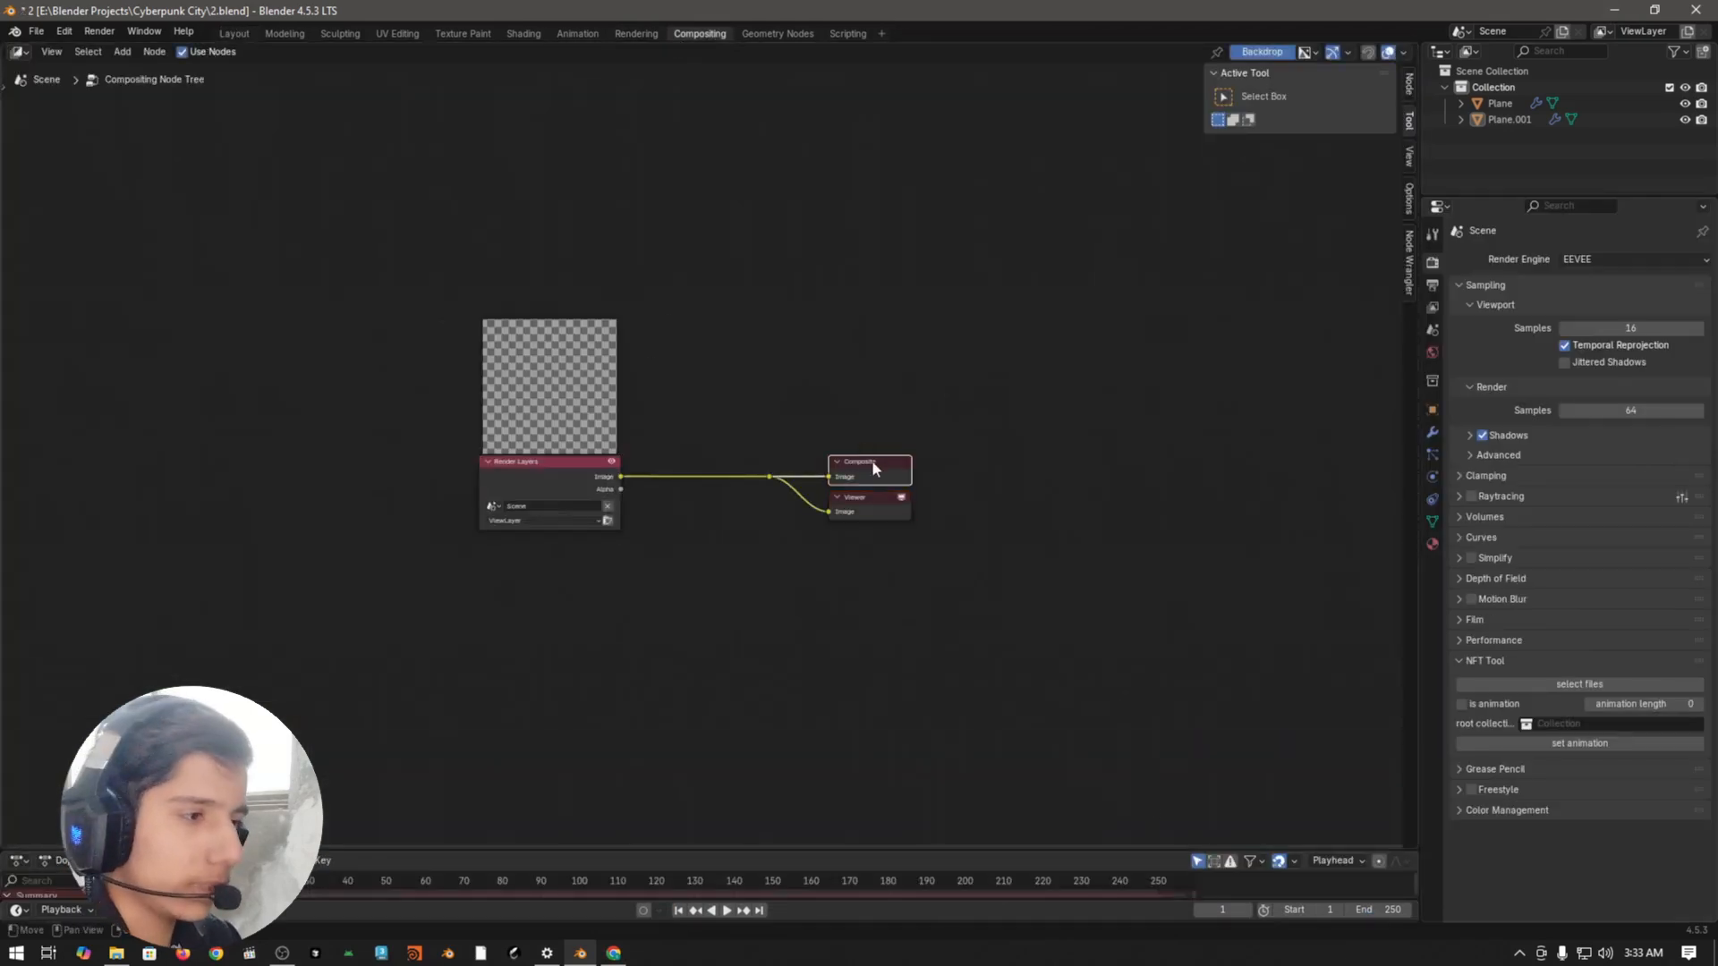
Step: Insert a Glare node on the image link between Render Layers and the Composite and Viewer outputs
scroll(794, 349, up, 2)
key(shift+a)
text(glare)
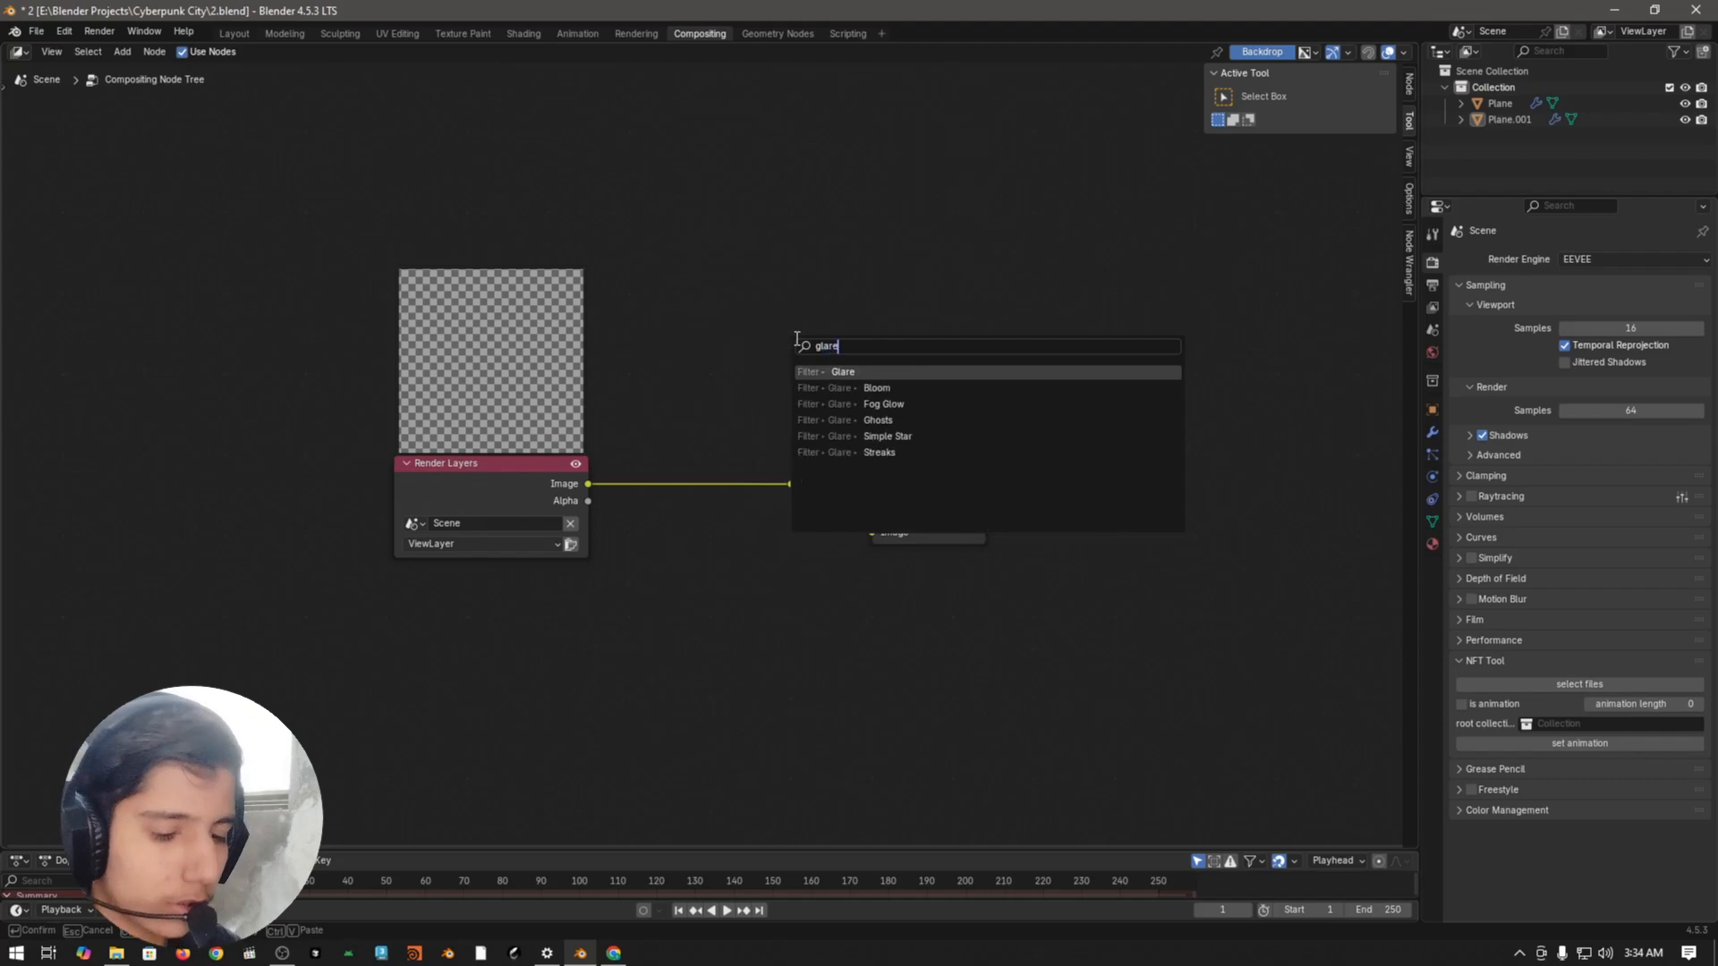
key(Return)
click(637, 353)
scroll(887, 421, up, 5)
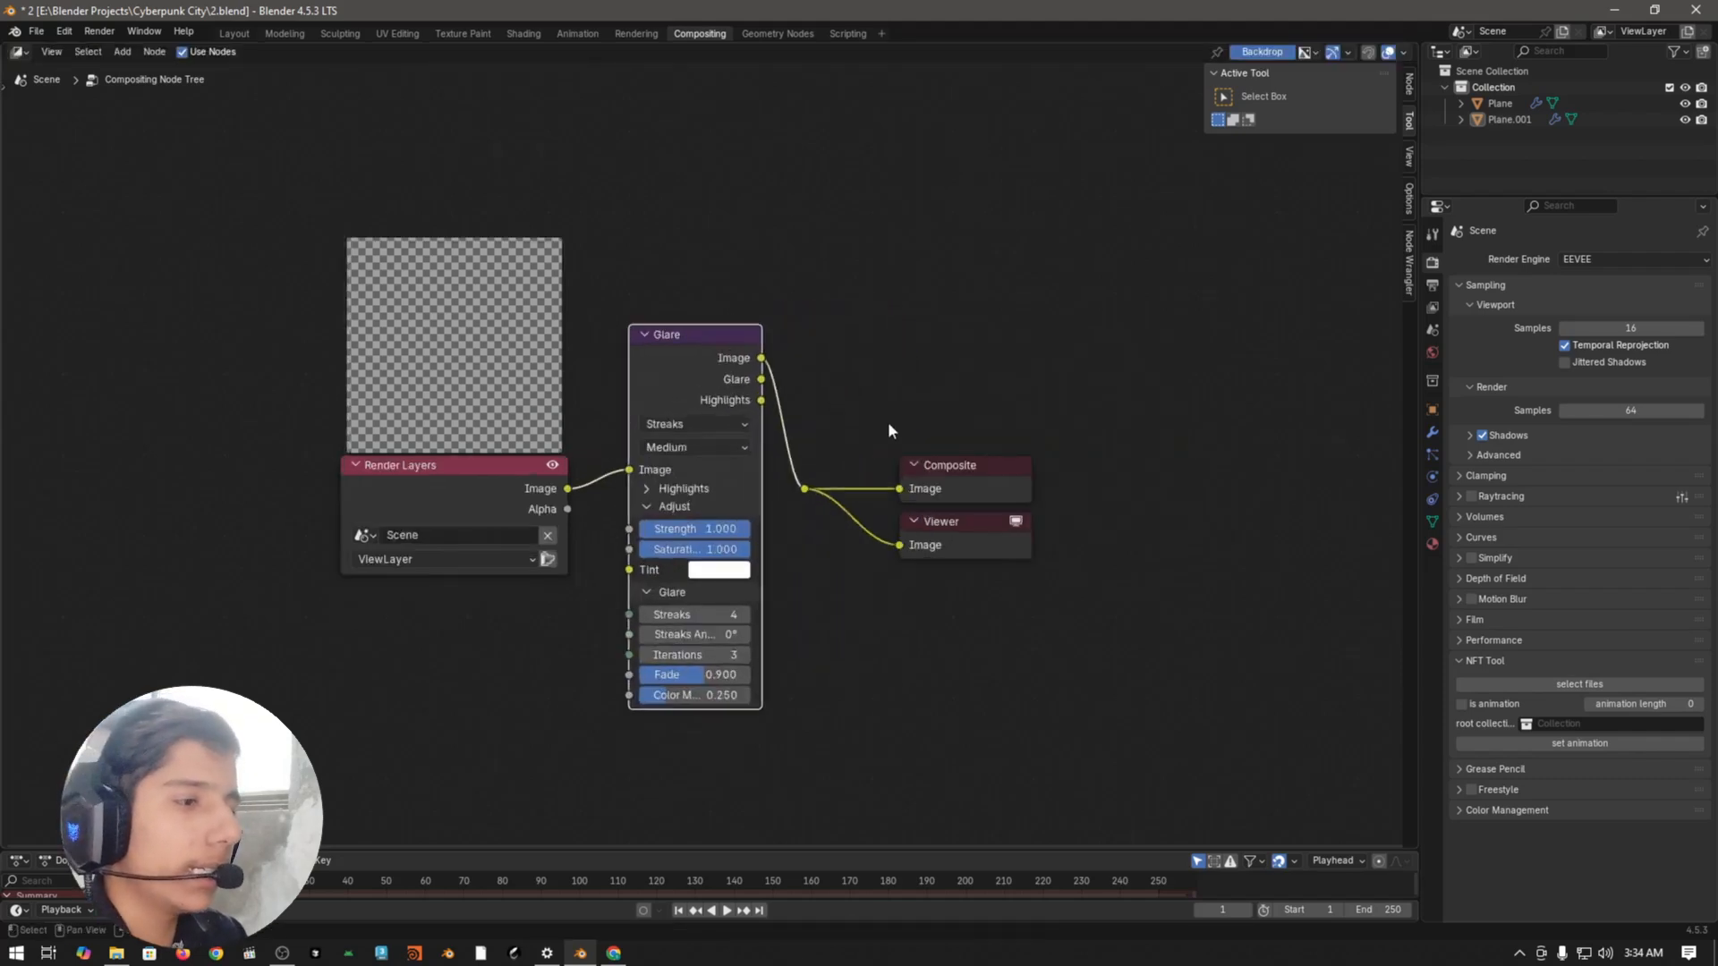
Step: Set the Glare node's type to Bloom, return to the layout workspace, and save the file
click(702, 411)
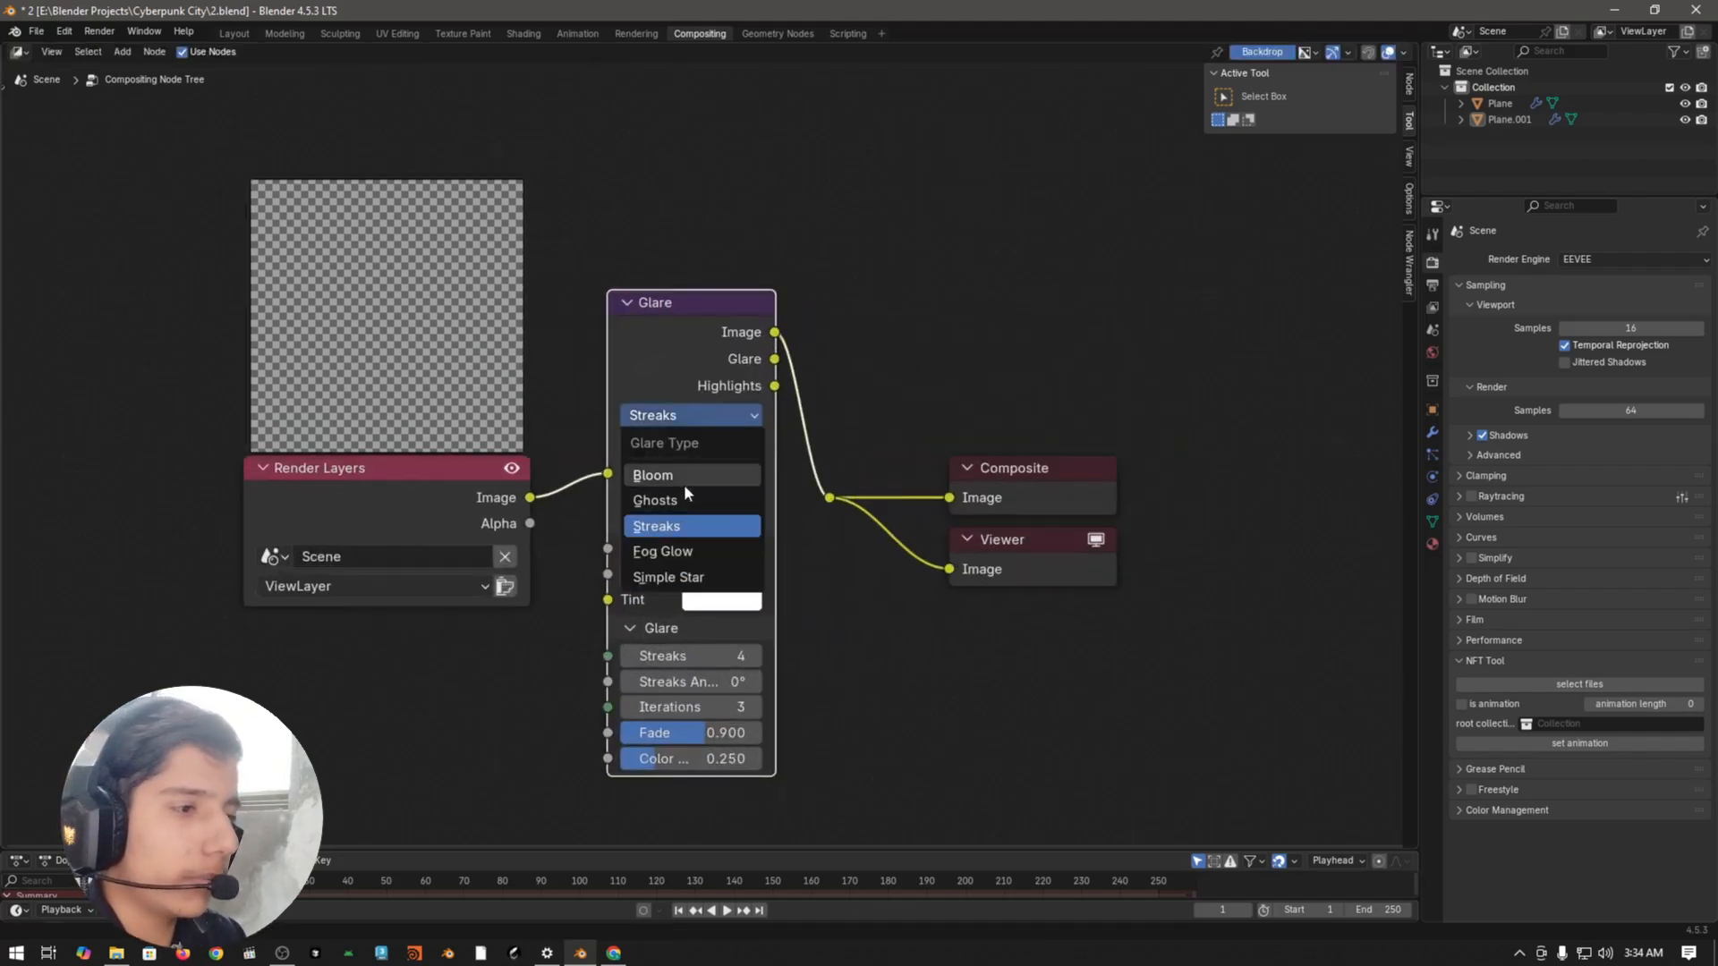
click(626, 472)
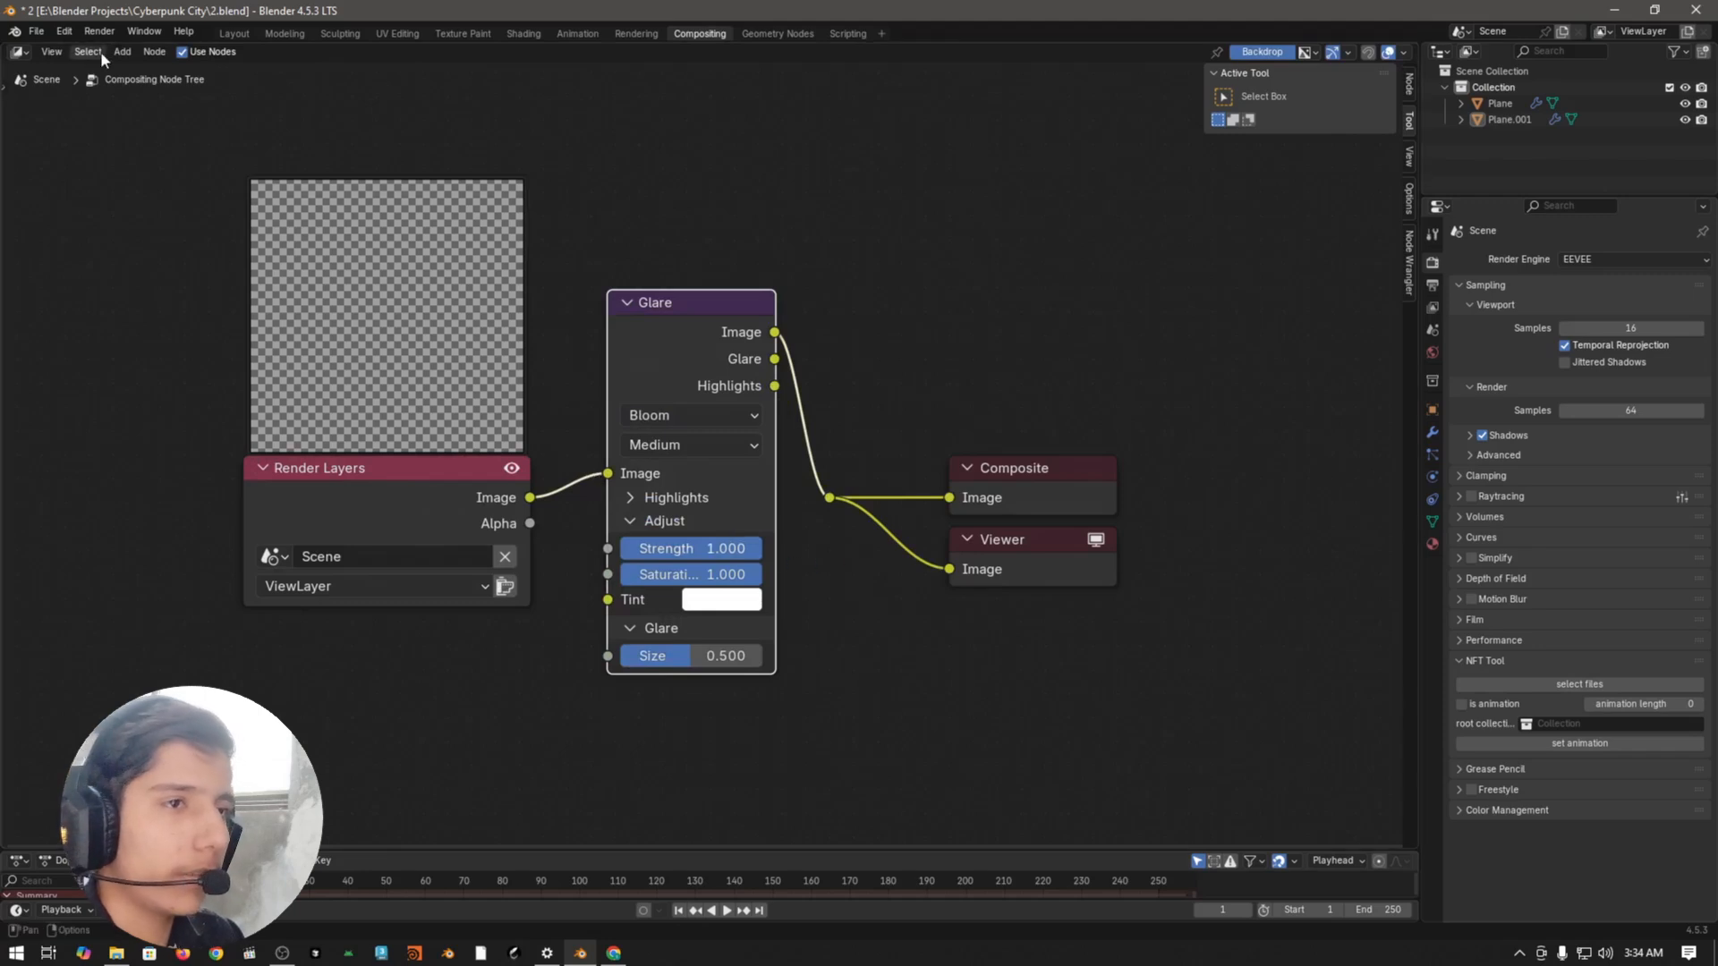
click(236, 33)
key(ctrl+s)
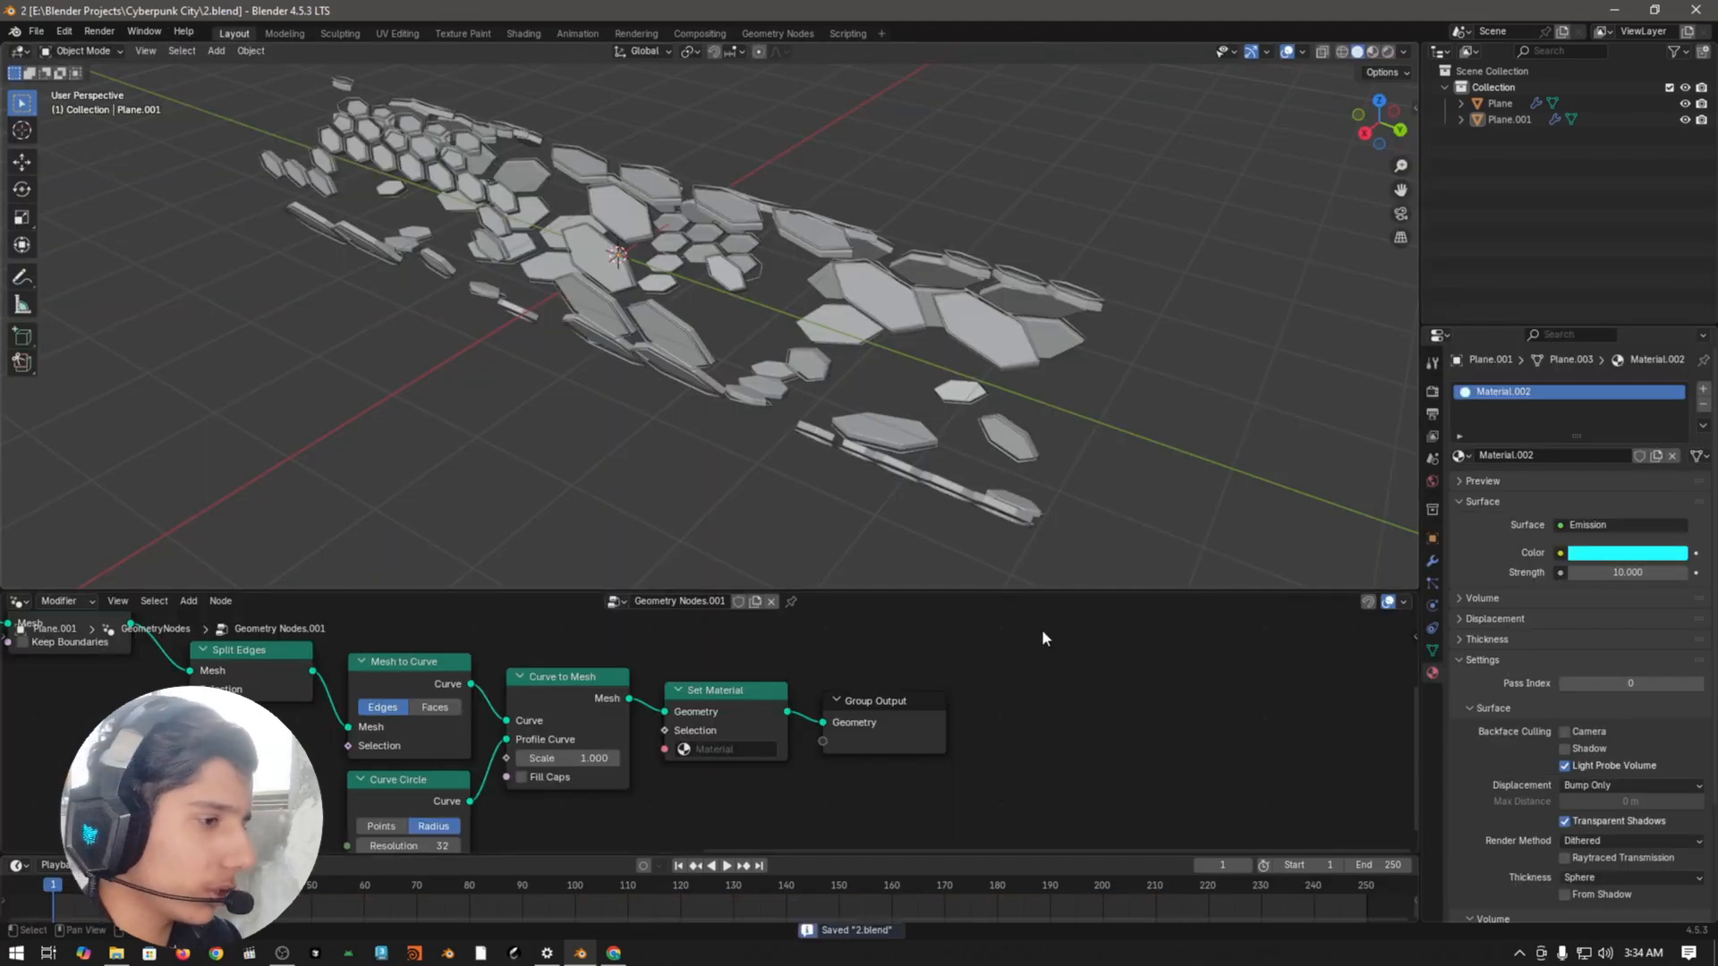
Step: Enlarge the 3D viewport and switch its shading to Material Preview
drag(1065, 592, 1065, 687)
key(z)
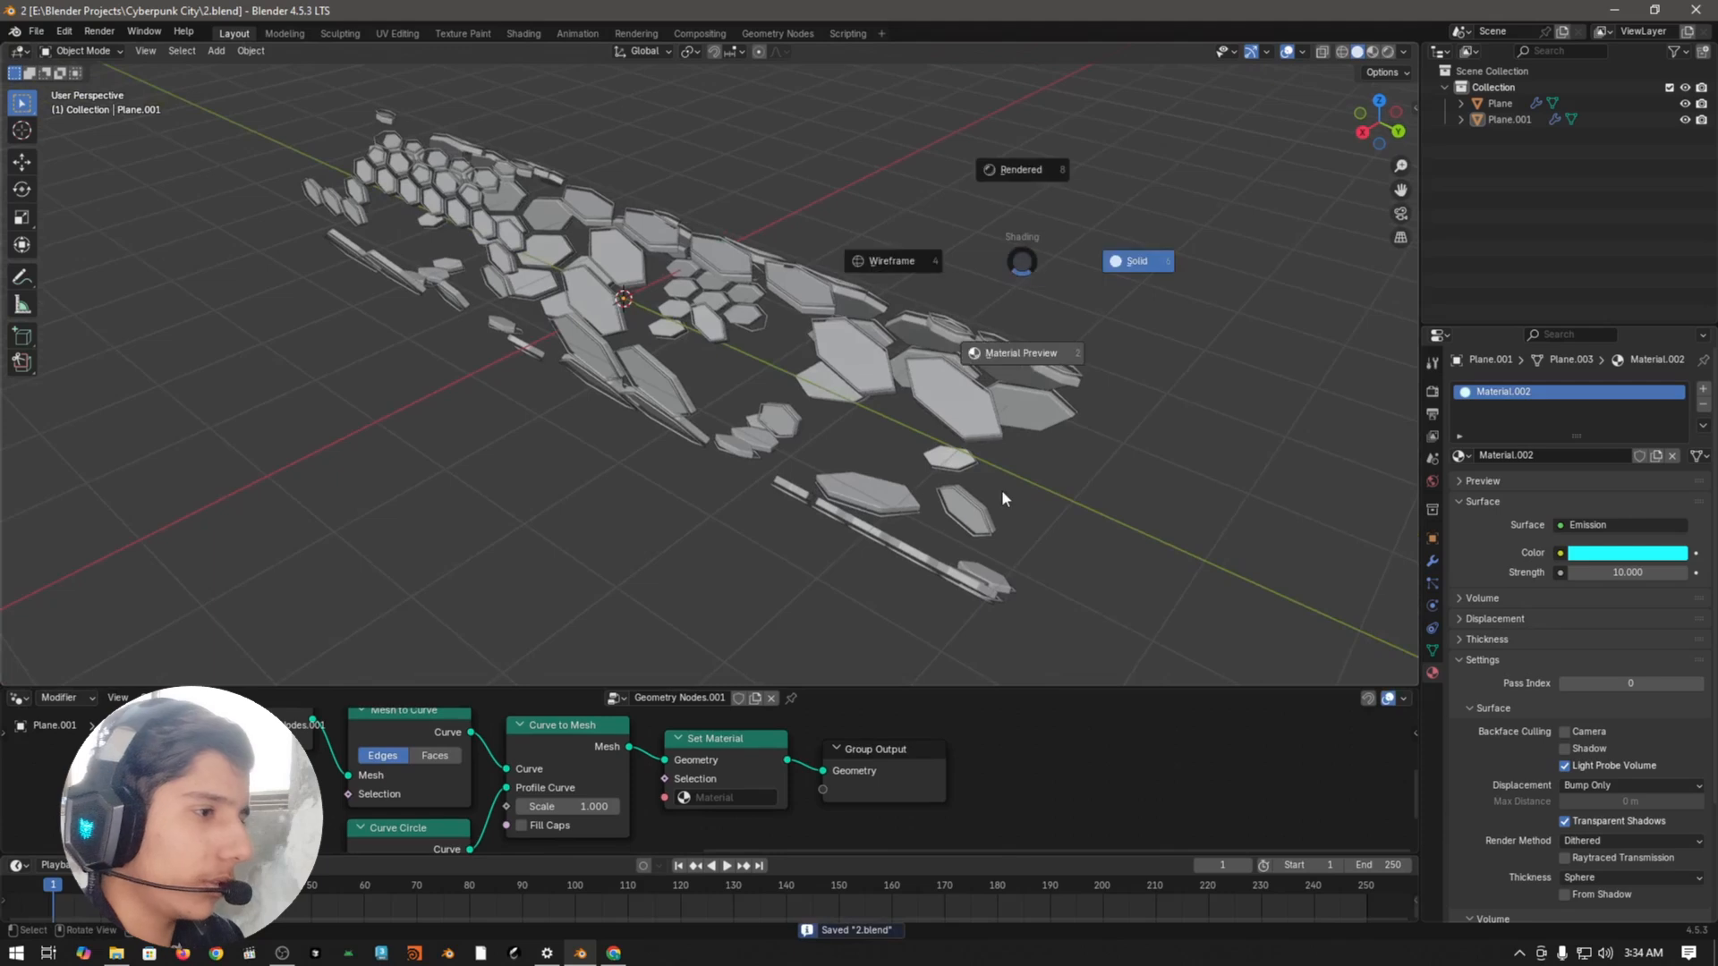
click(1001, 491)
scroll(995, 424, up, 4)
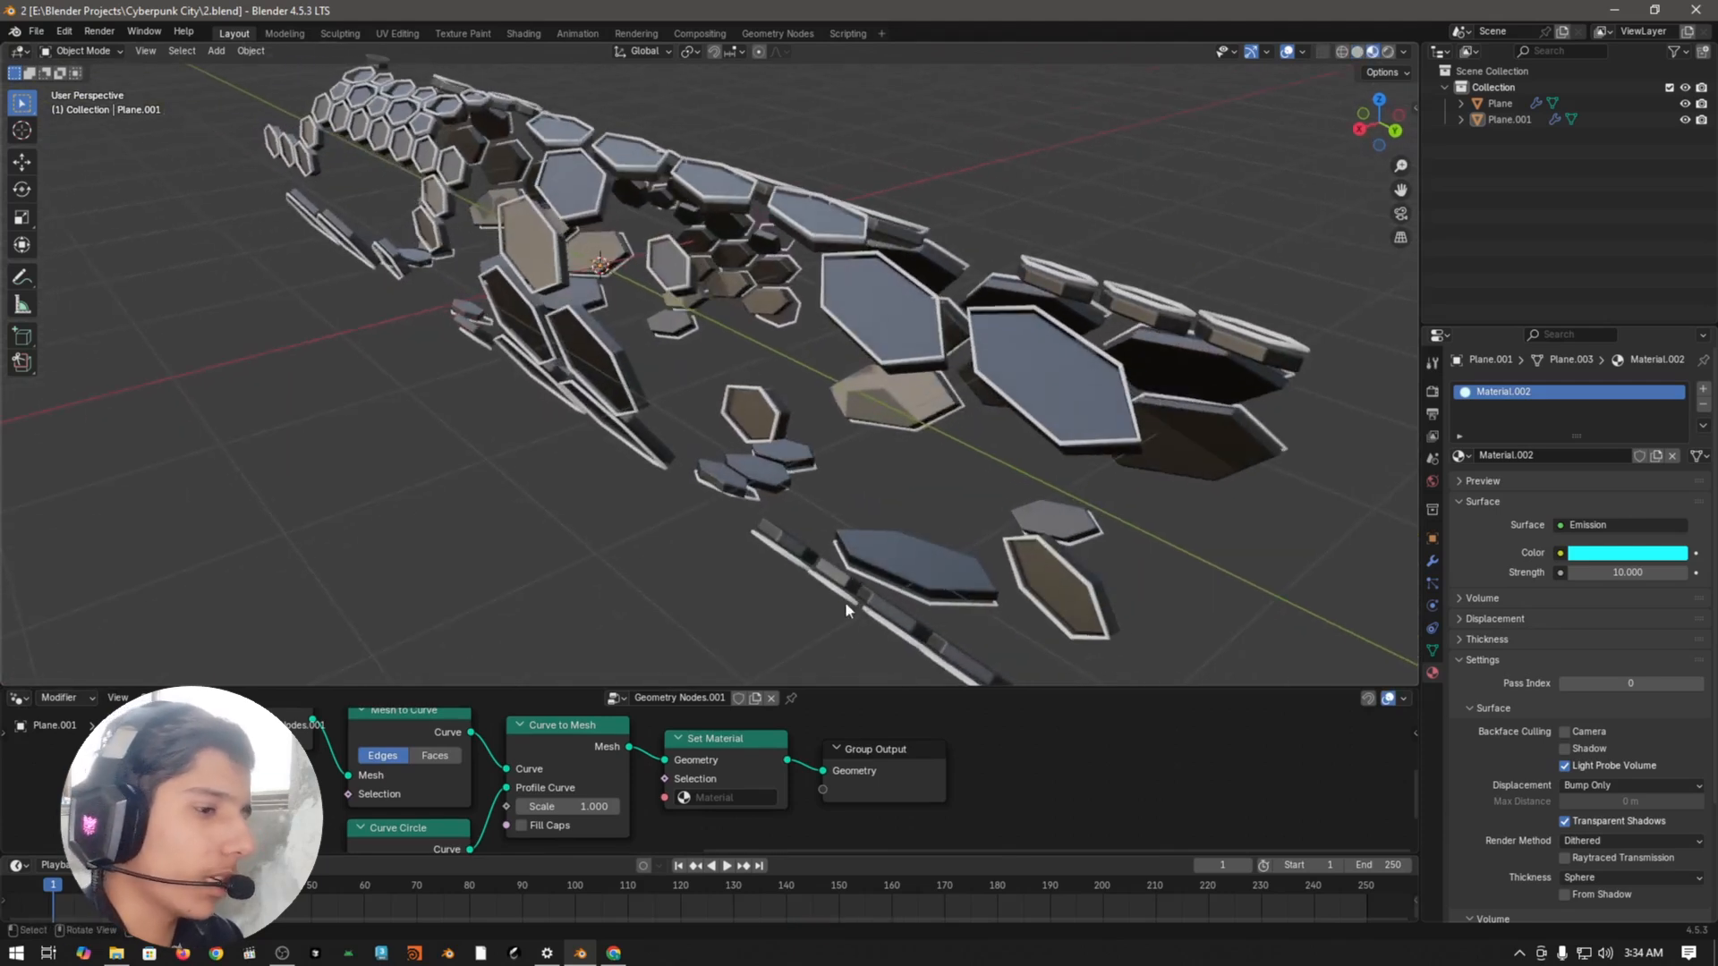
Step: Assign Material.002 to the Set Material node in the Plane.001 outlines' node tree and save the file
drag(805, 686, 804, 306)
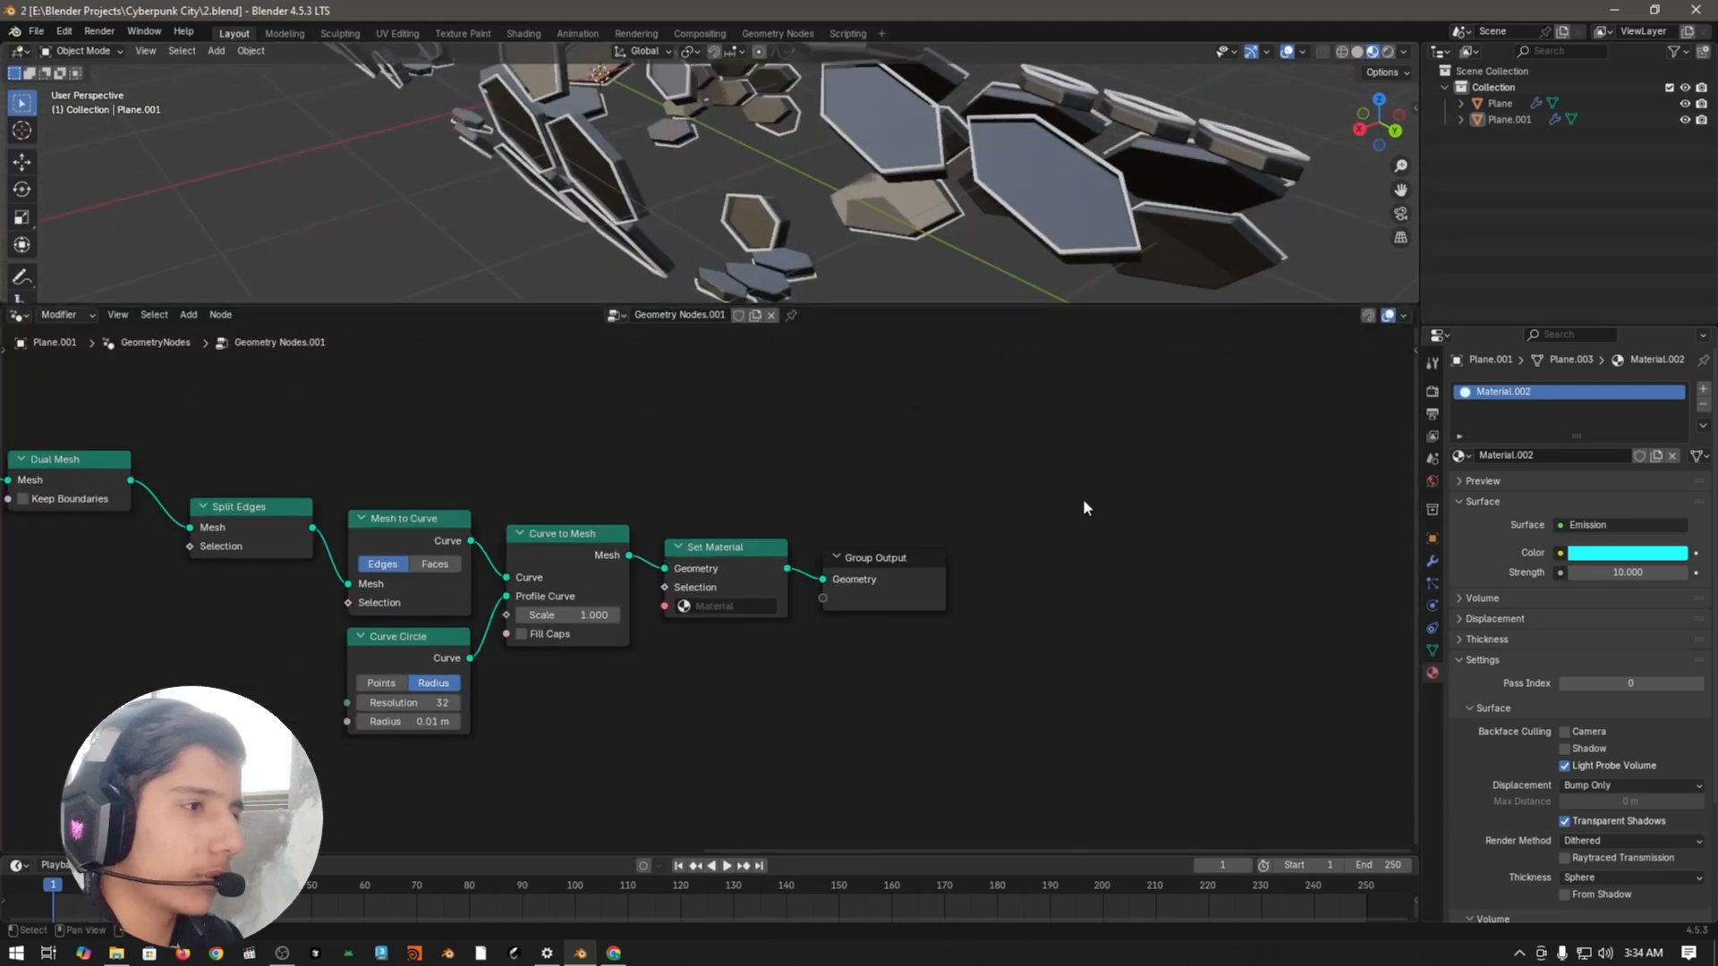
click(1024, 125)
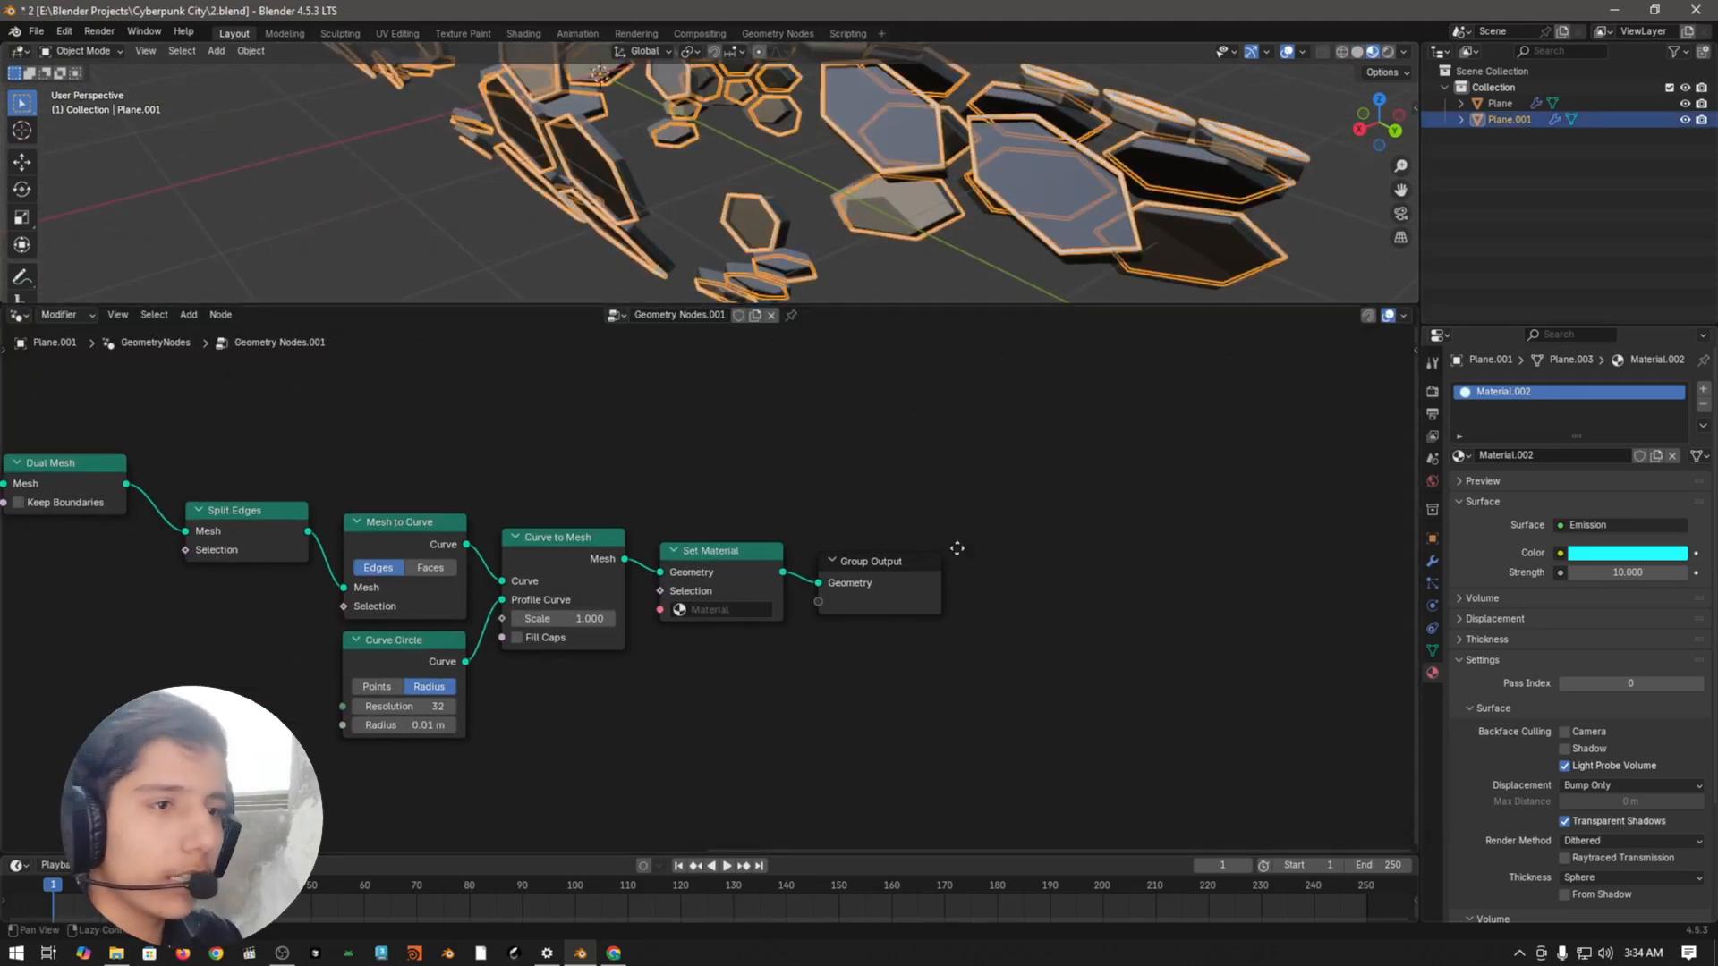
middle_drag(391, 397, 379, 401)
scroll(939, 546, up, 2)
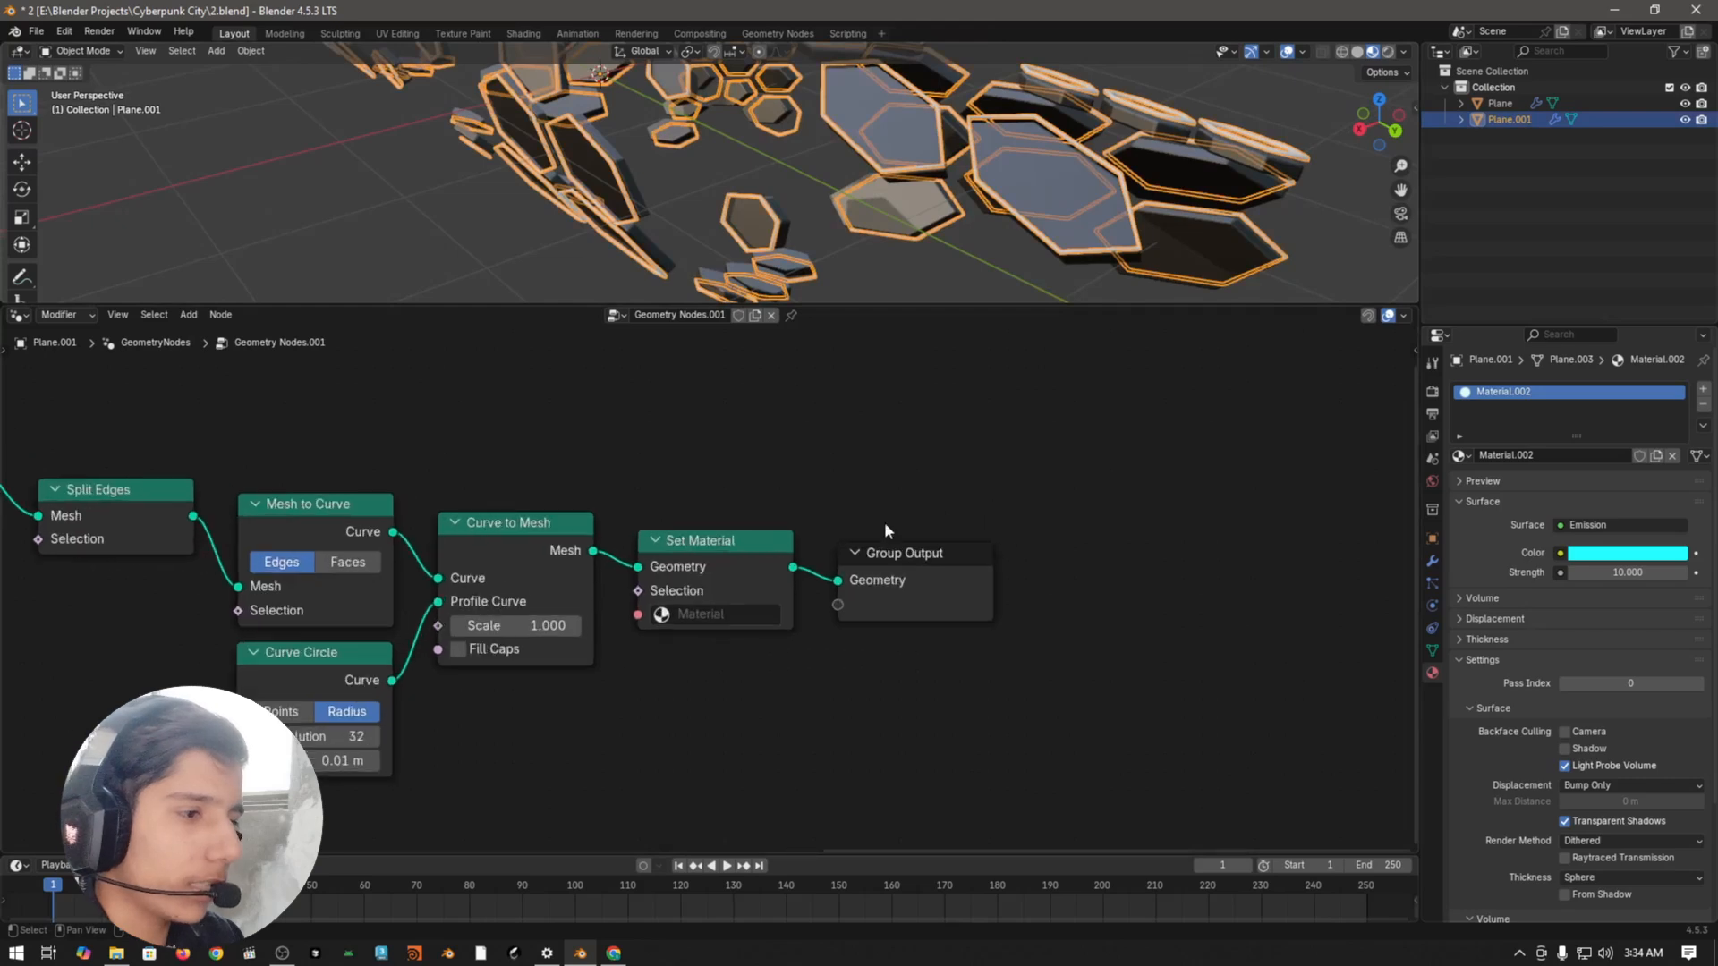
click(719, 613)
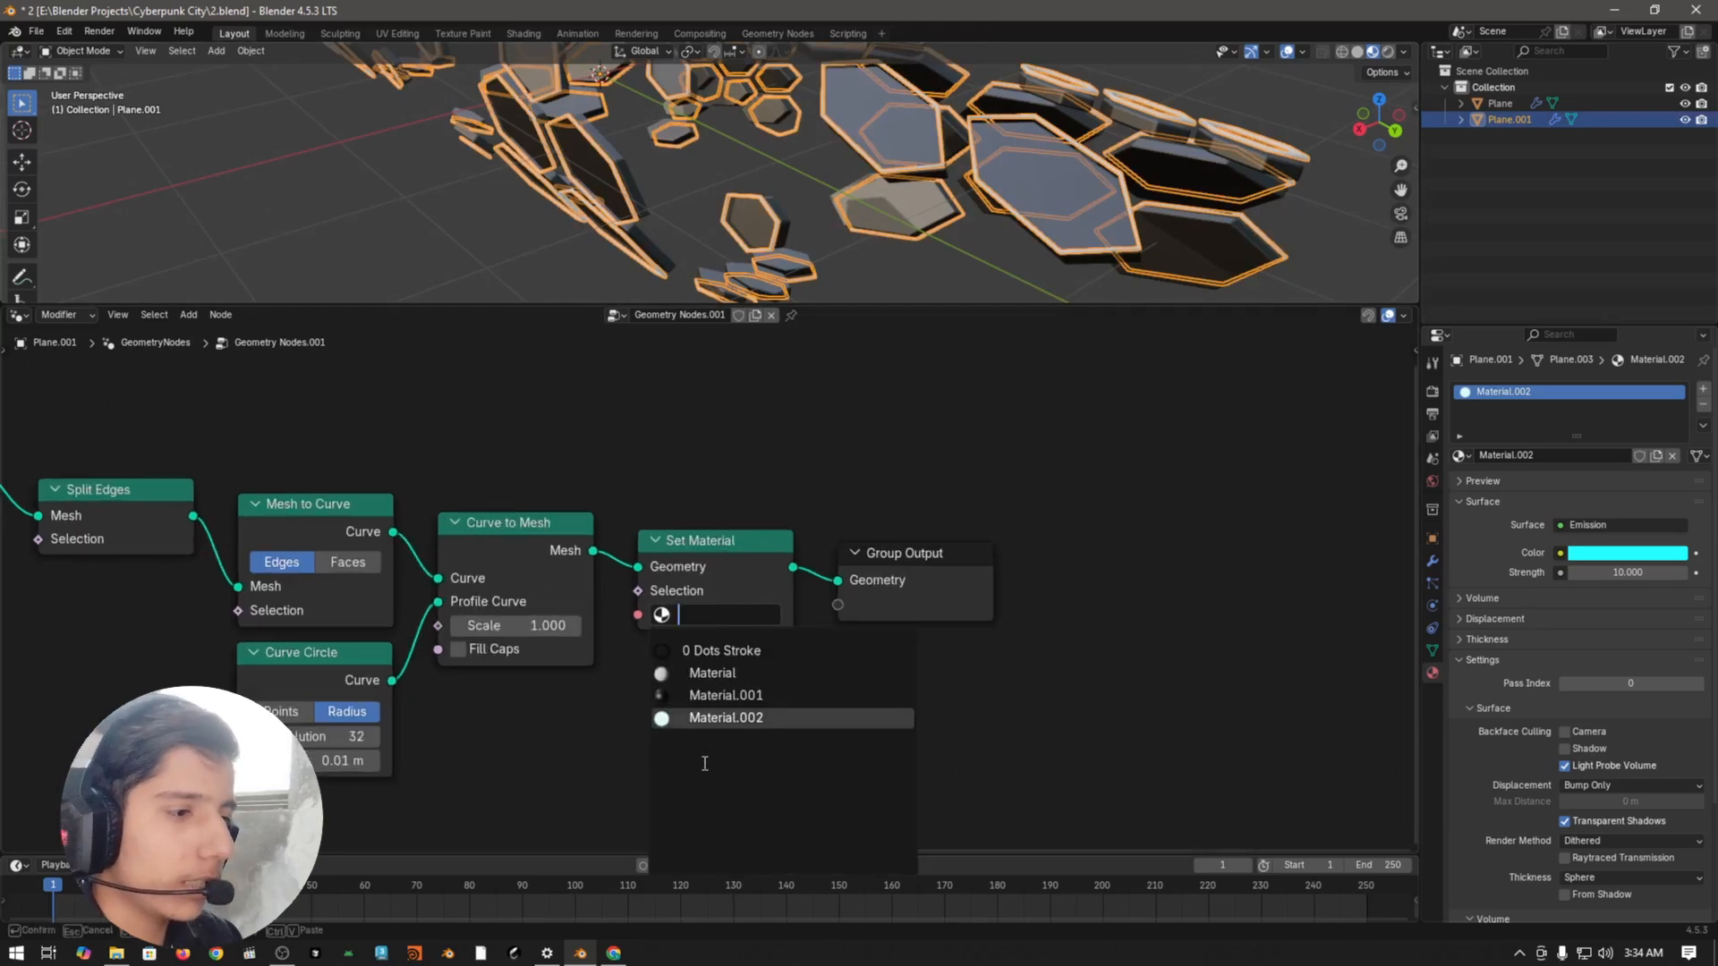
click(781, 721)
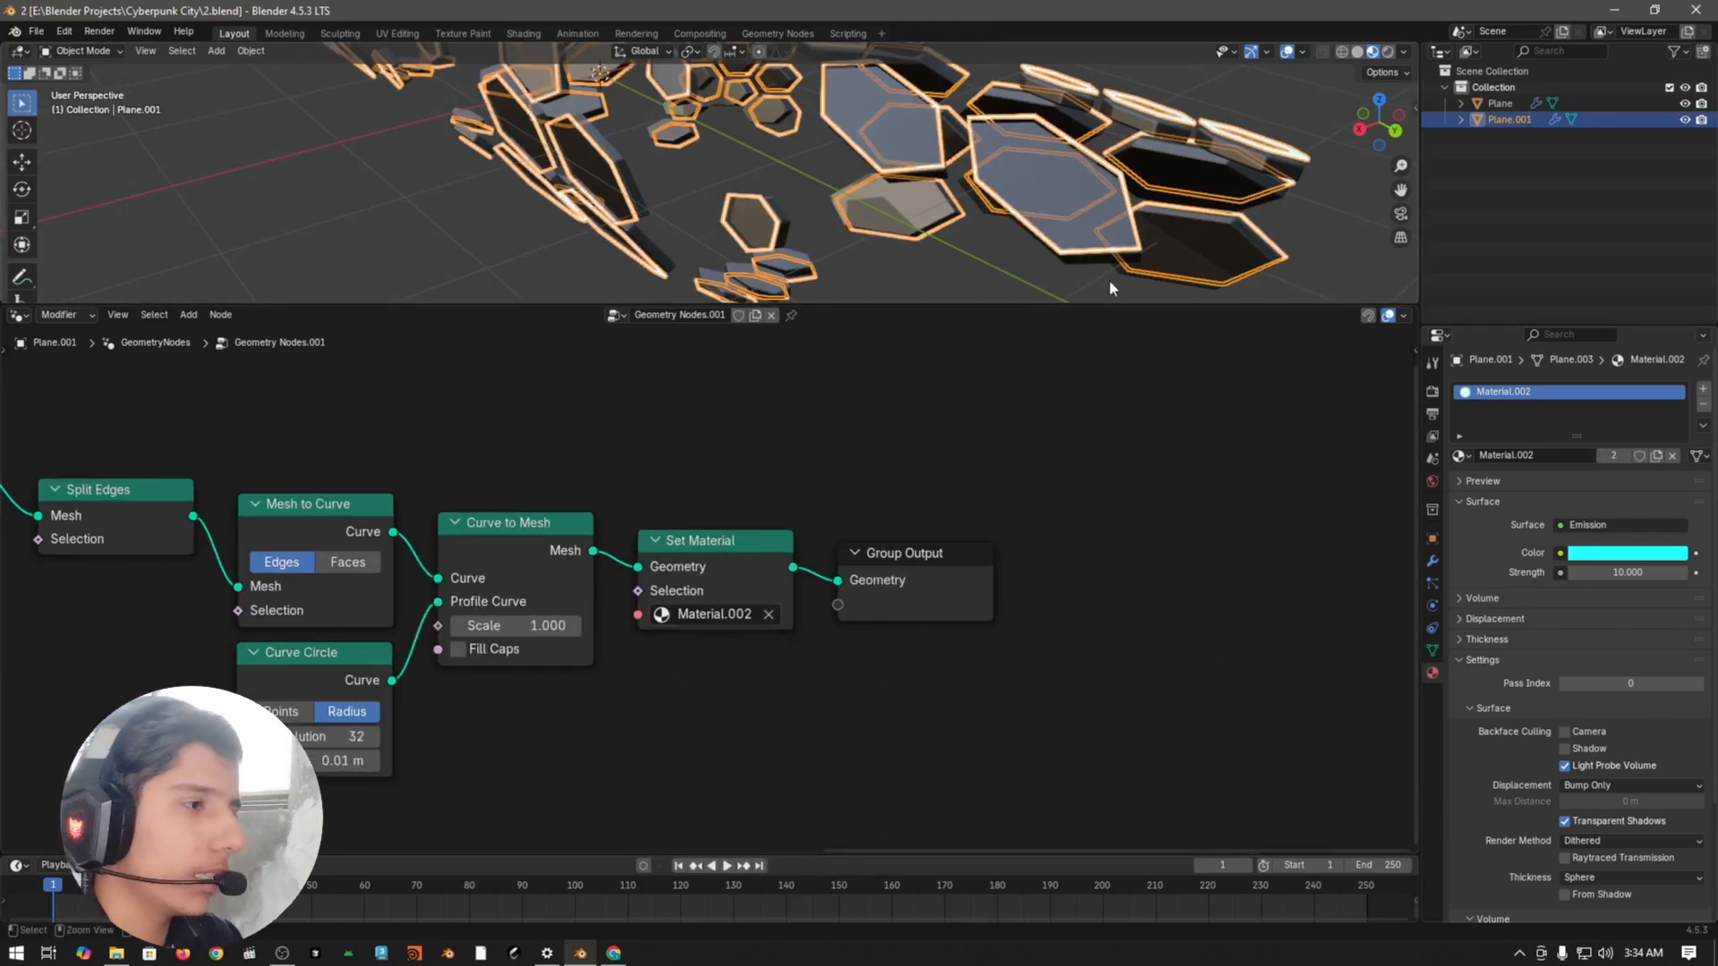
key(ctrl+s)
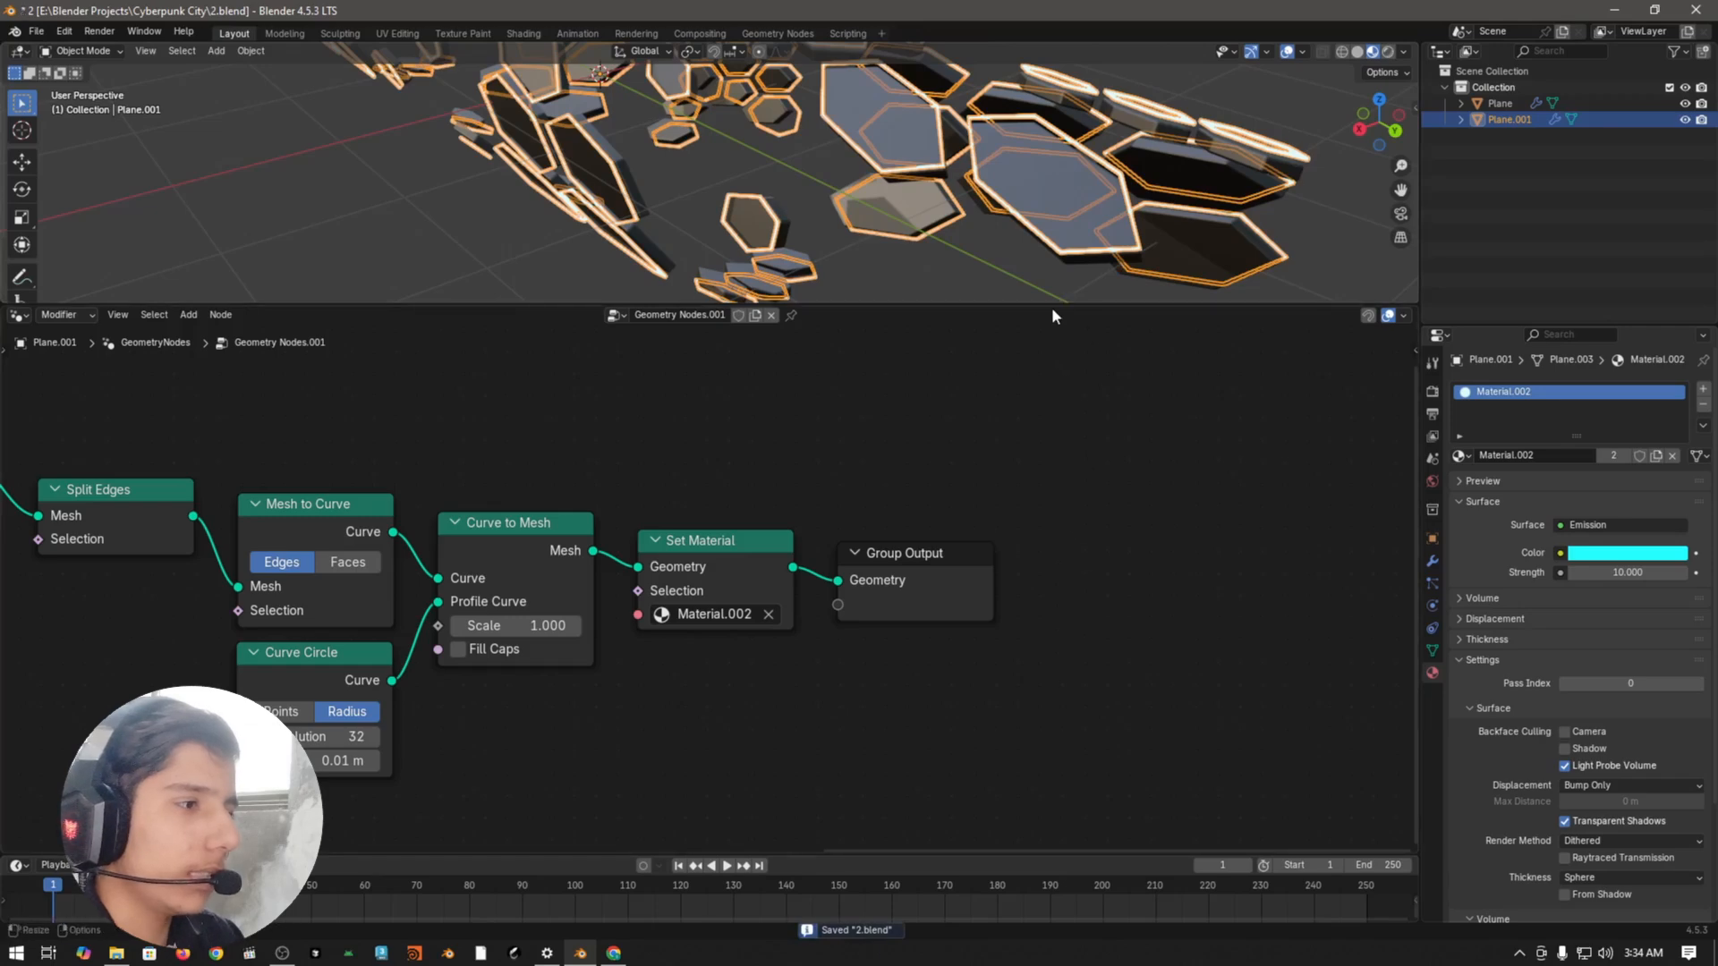
Step: Set the viewport shading's compositor option to Always and check the glow on the hexagon outlines
drag(1153, 304, 1153, 729)
click(1403, 51)
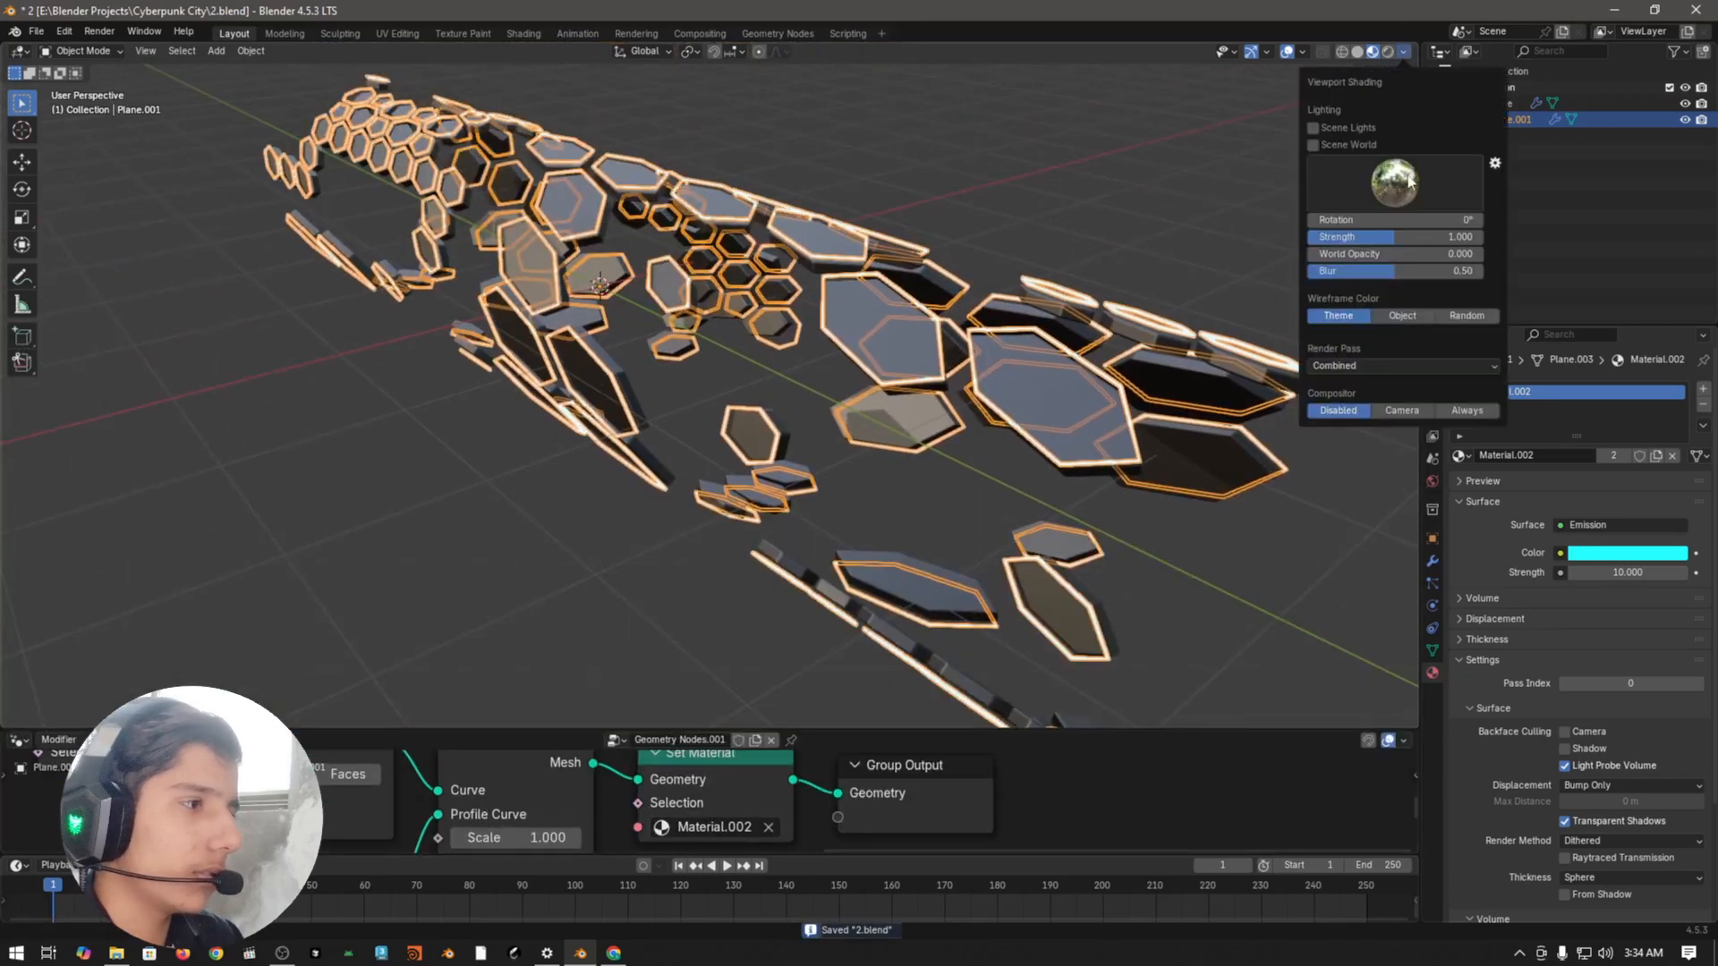
click(1467, 410)
scroll(990, 349, down, 4)
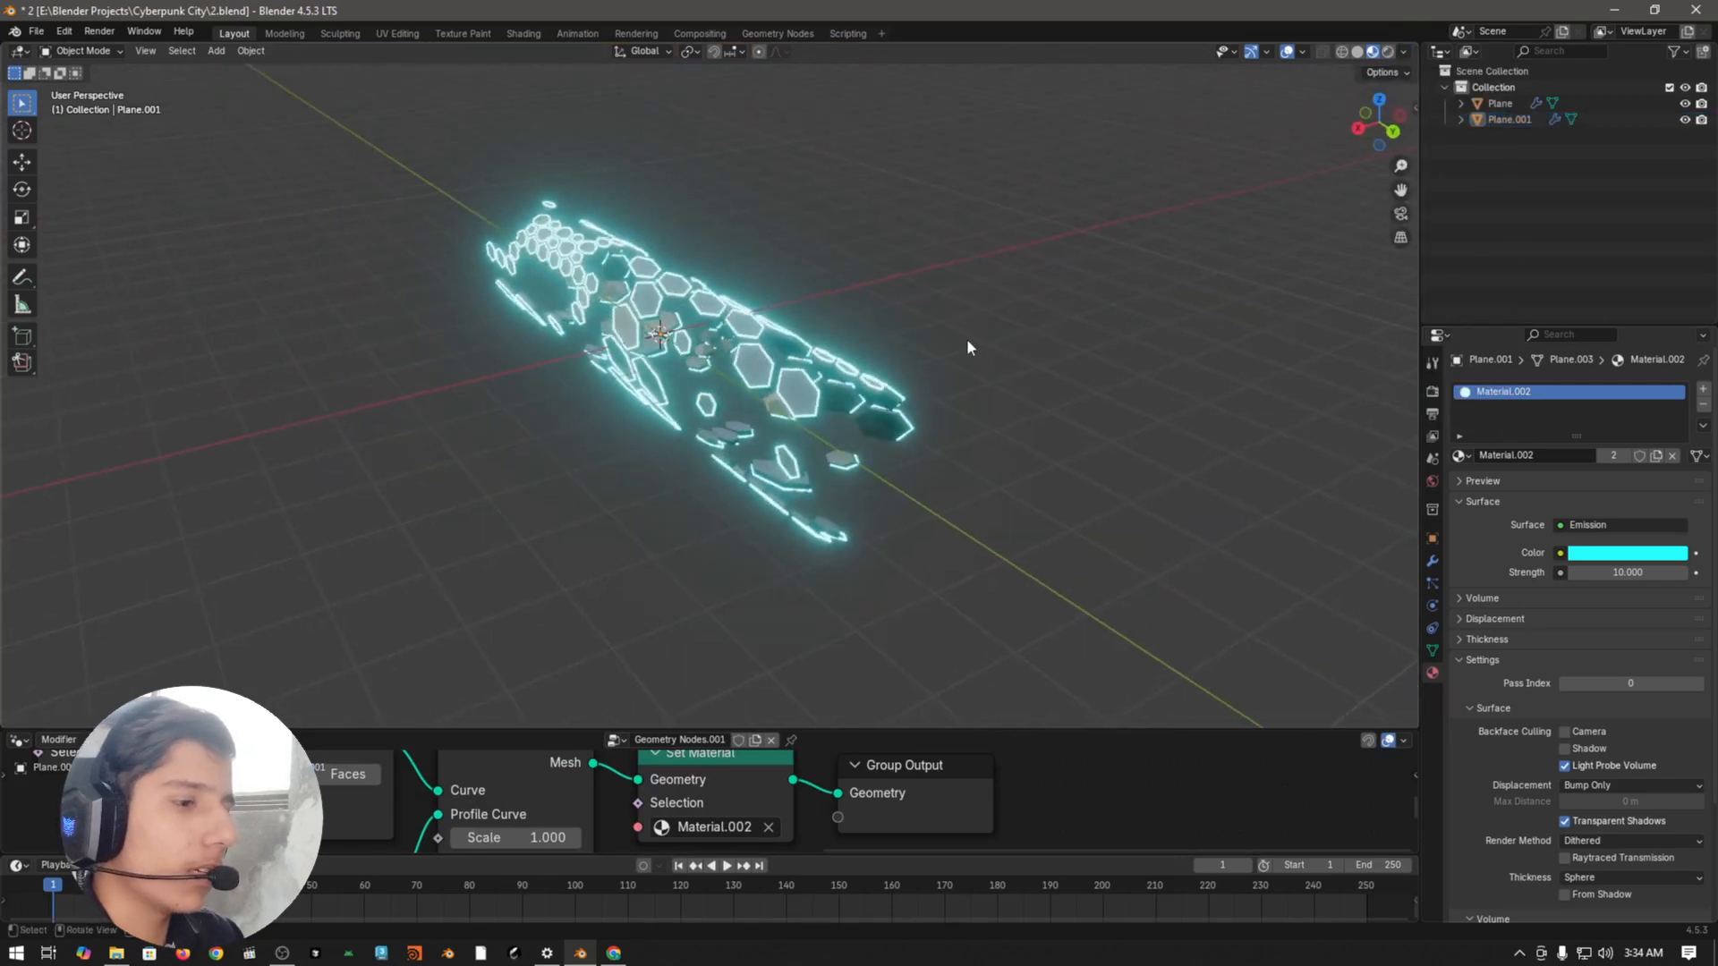
scroll(967, 347, up, 2)
scroll(1221, 559, up, 1)
middle_drag(1047, 487, 1154, 517)
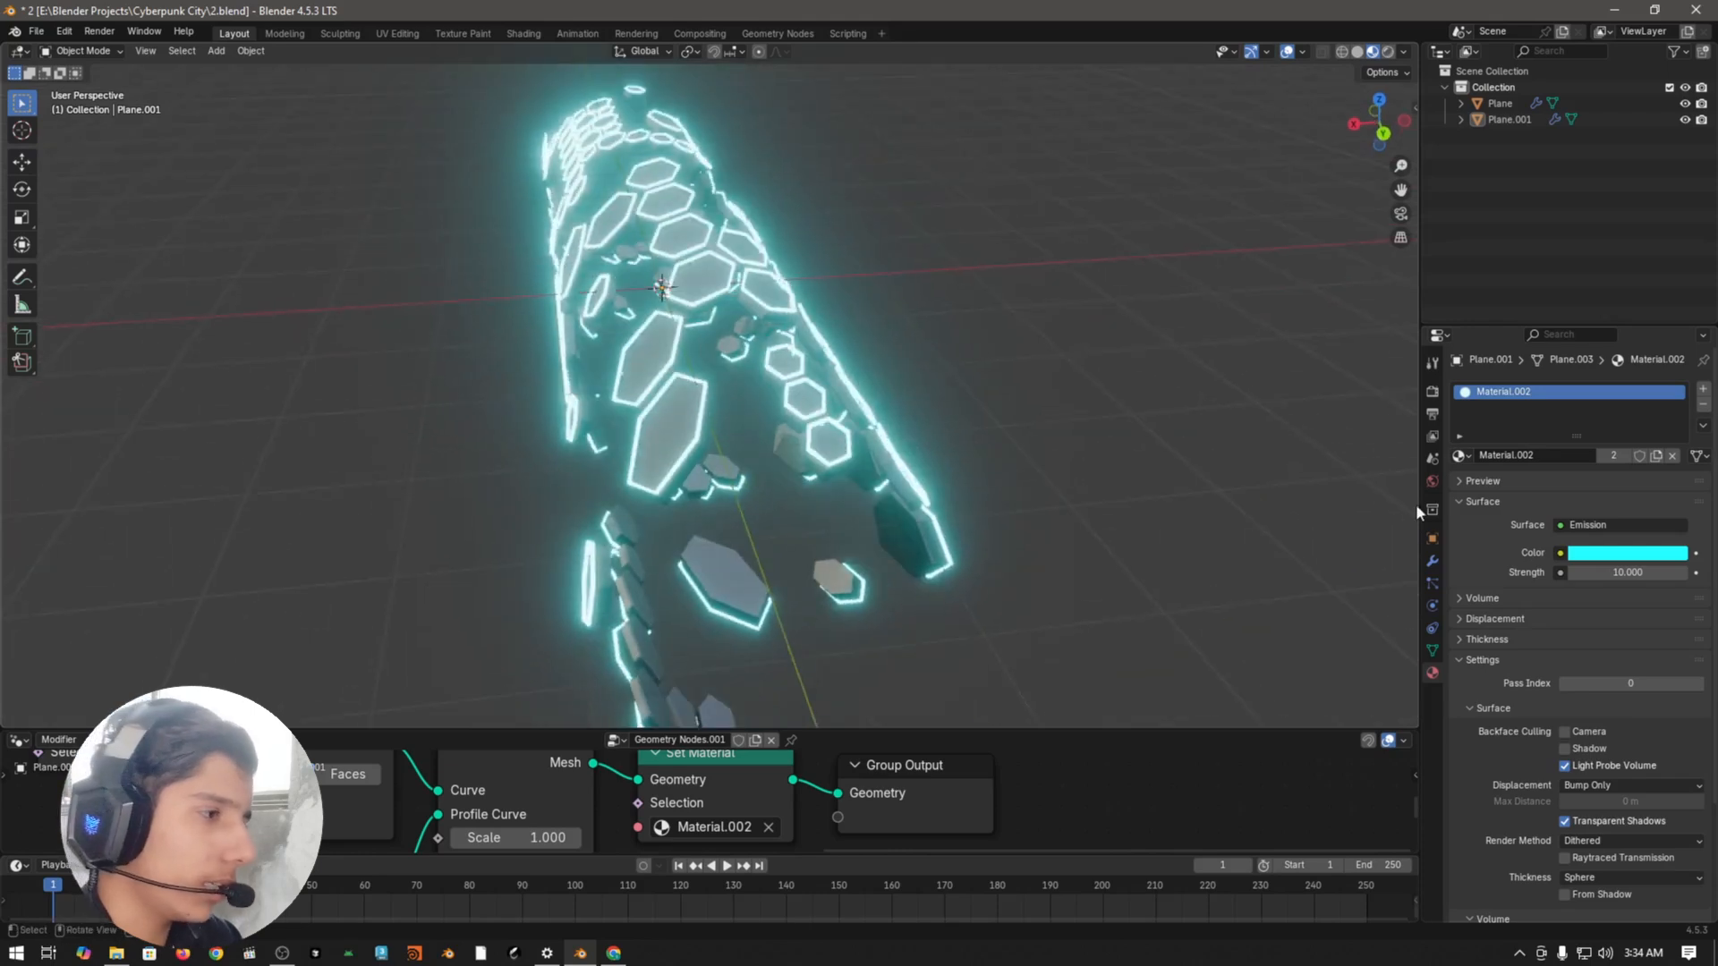
Step: Set the world background color to black (#000000FF)
click(1432, 481)
click(1673, 493)
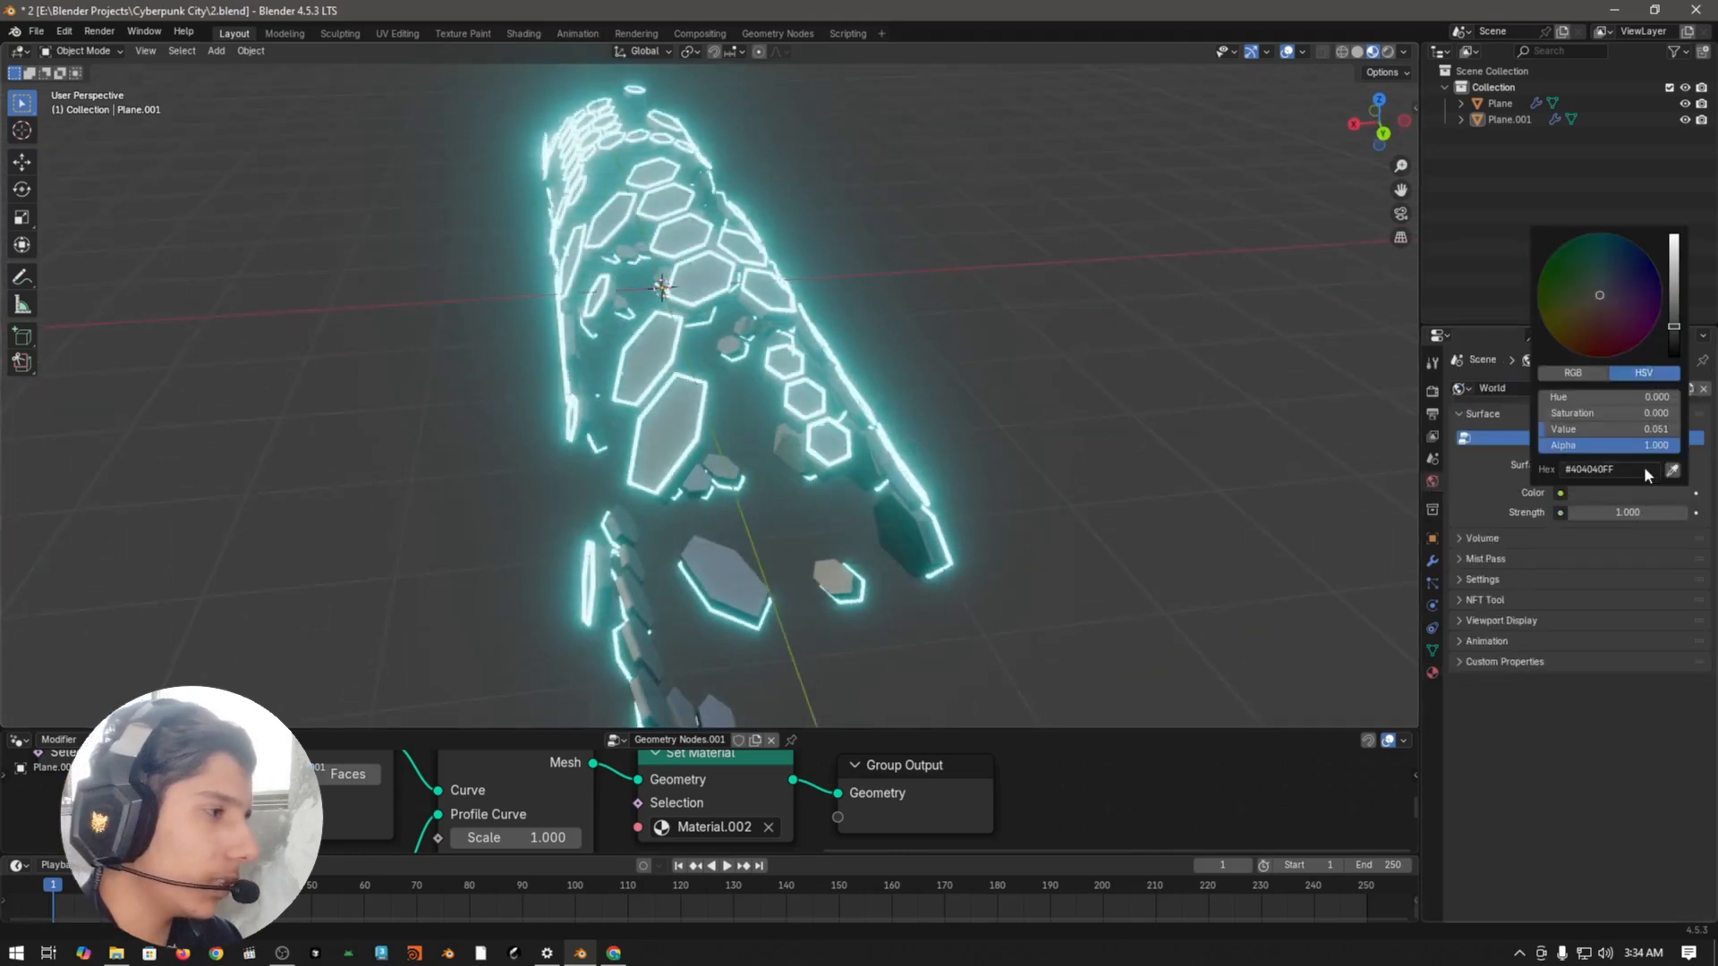
drag(1677, 329, 1676, 359)
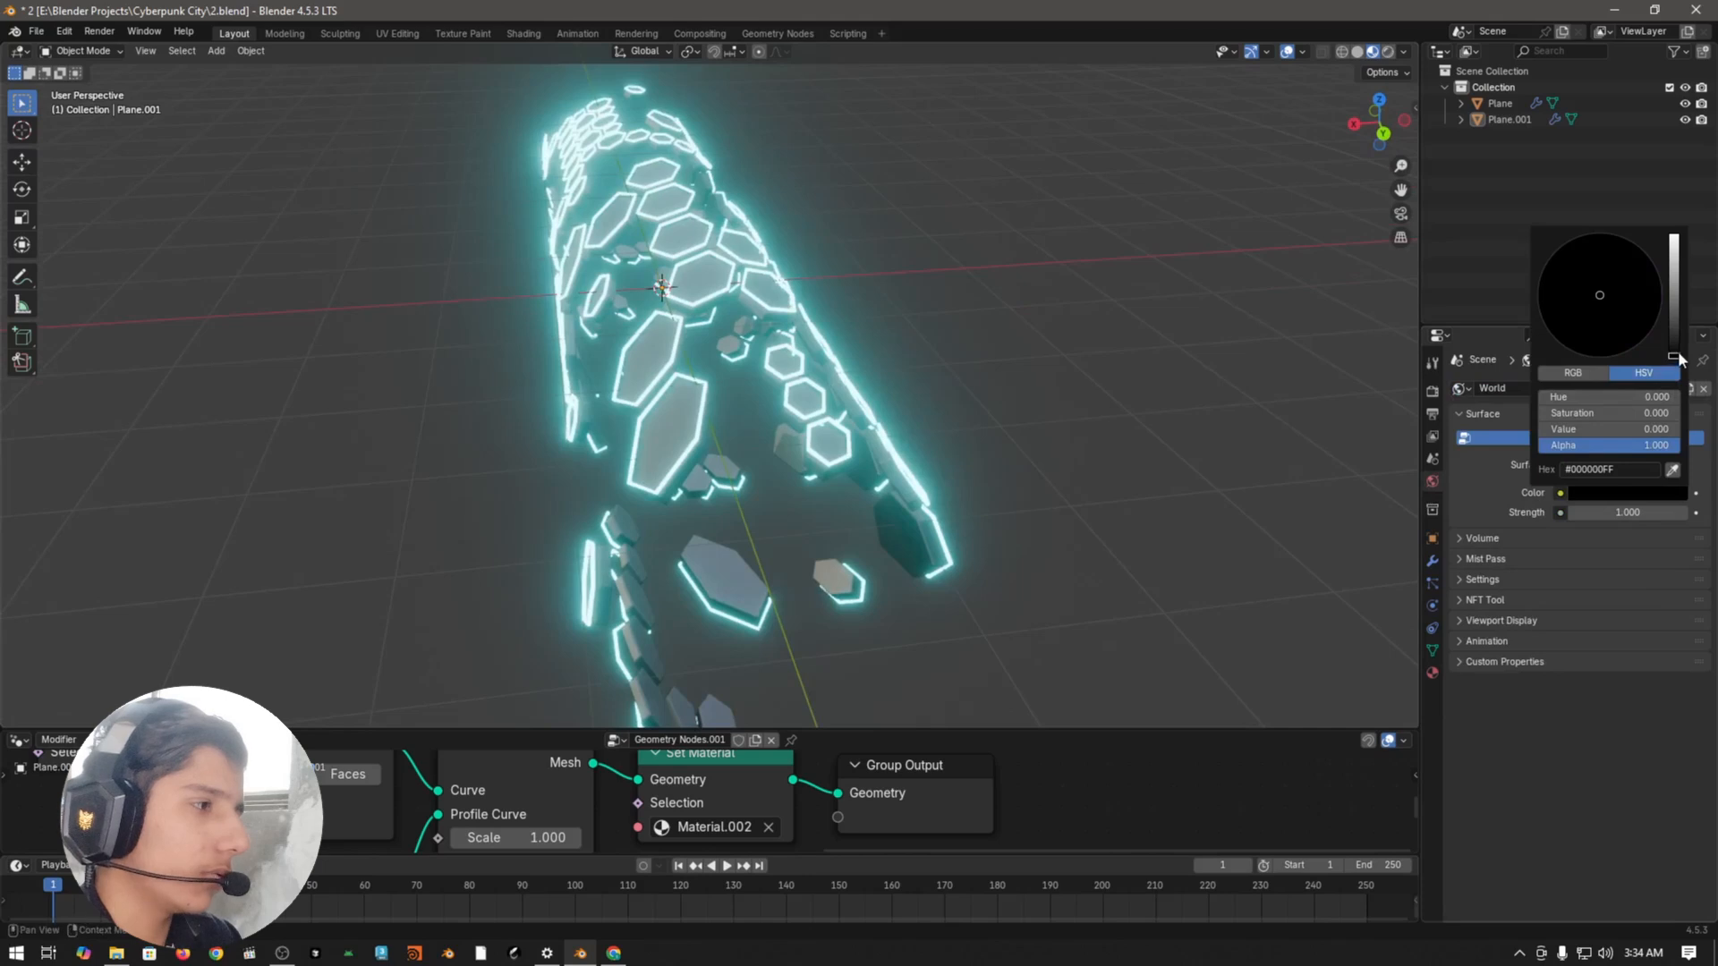
Step: Enable scene lights and scene world in the viewport shading and inspect the glowing tunnel
scroll(1147, 383, down, 6)
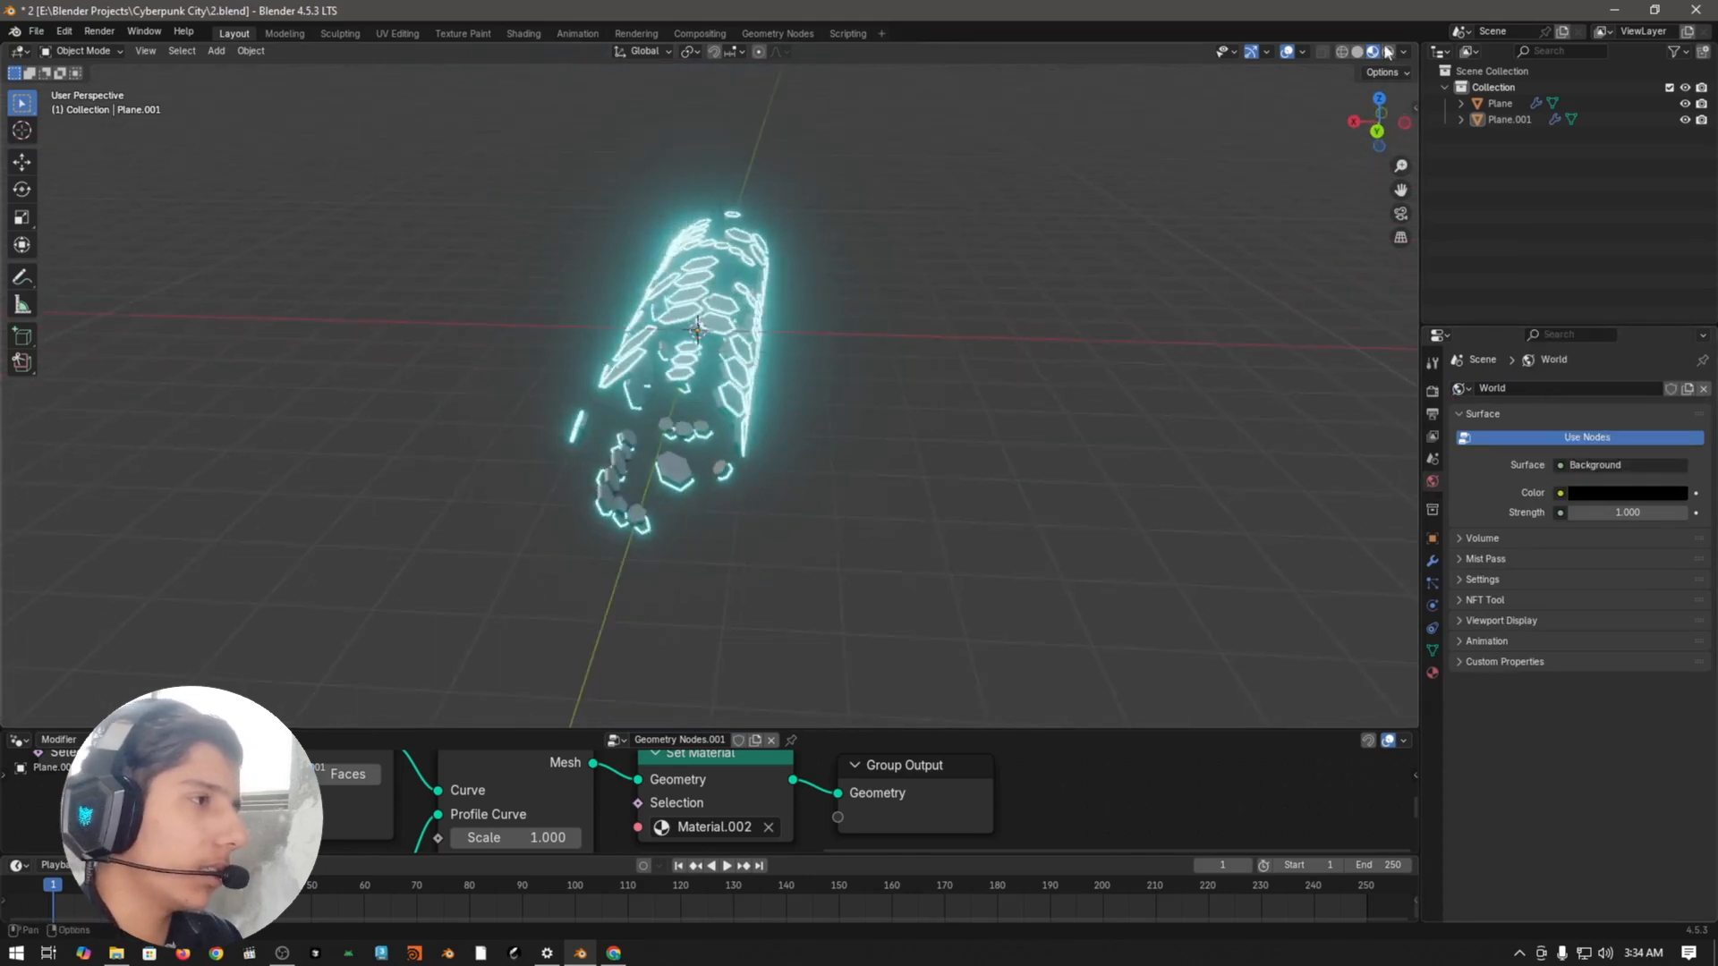
click(1404, 51)
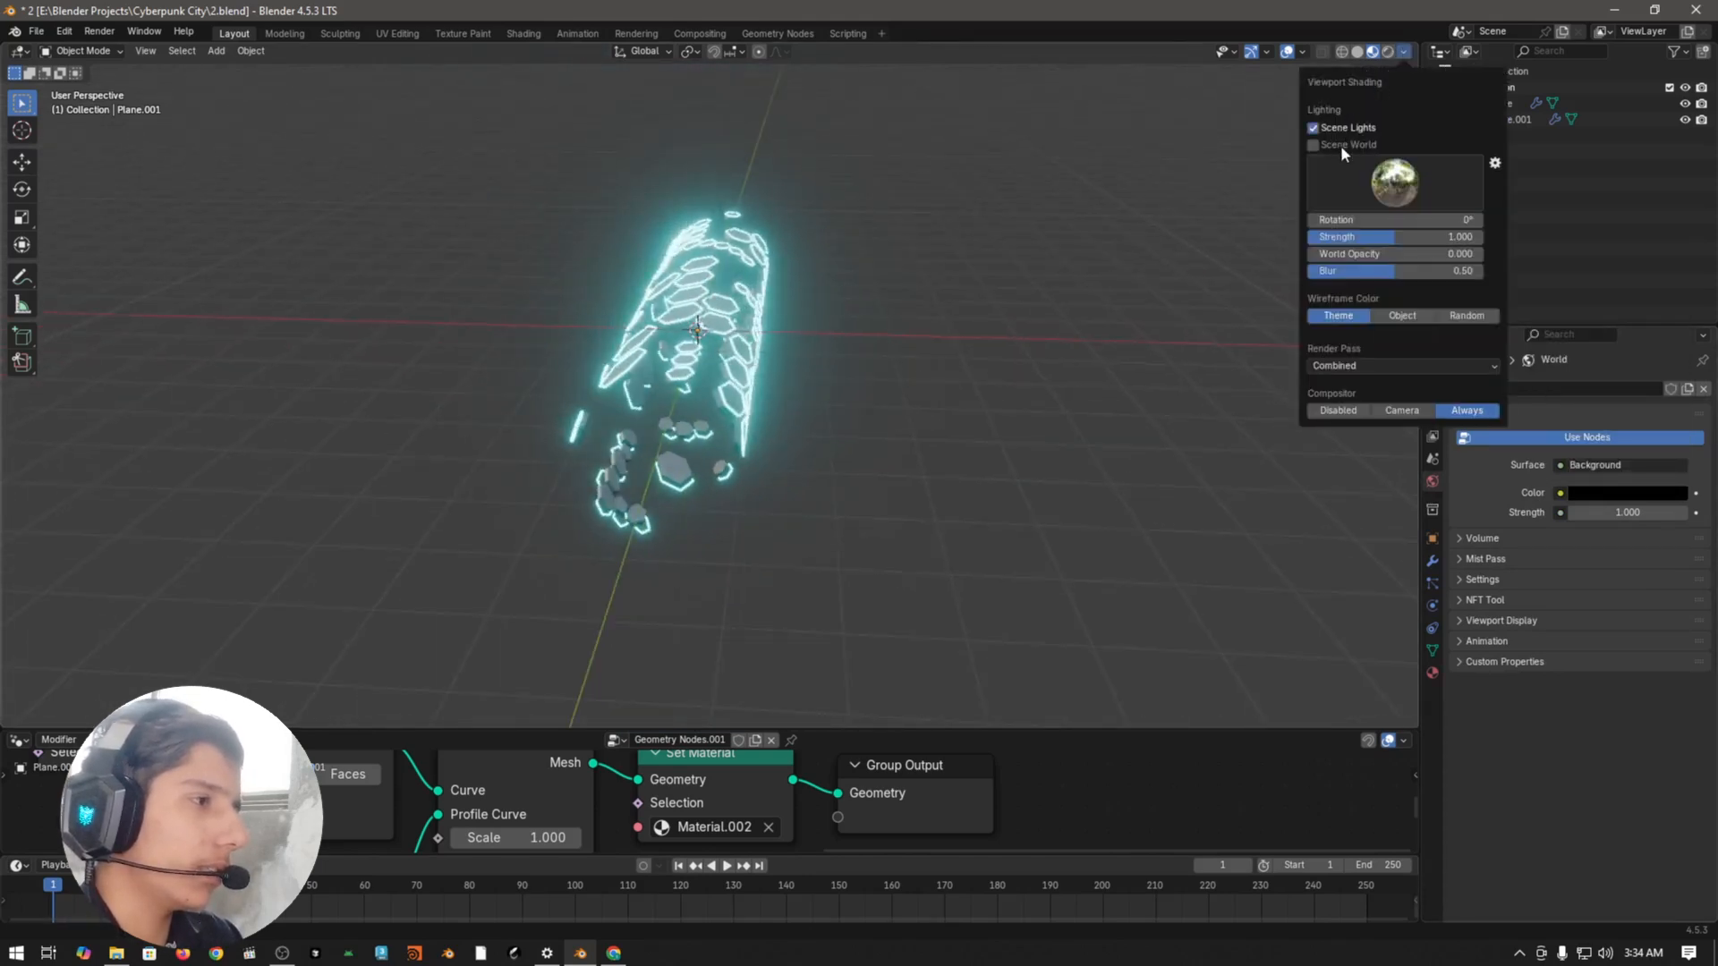
click(1313, 145)
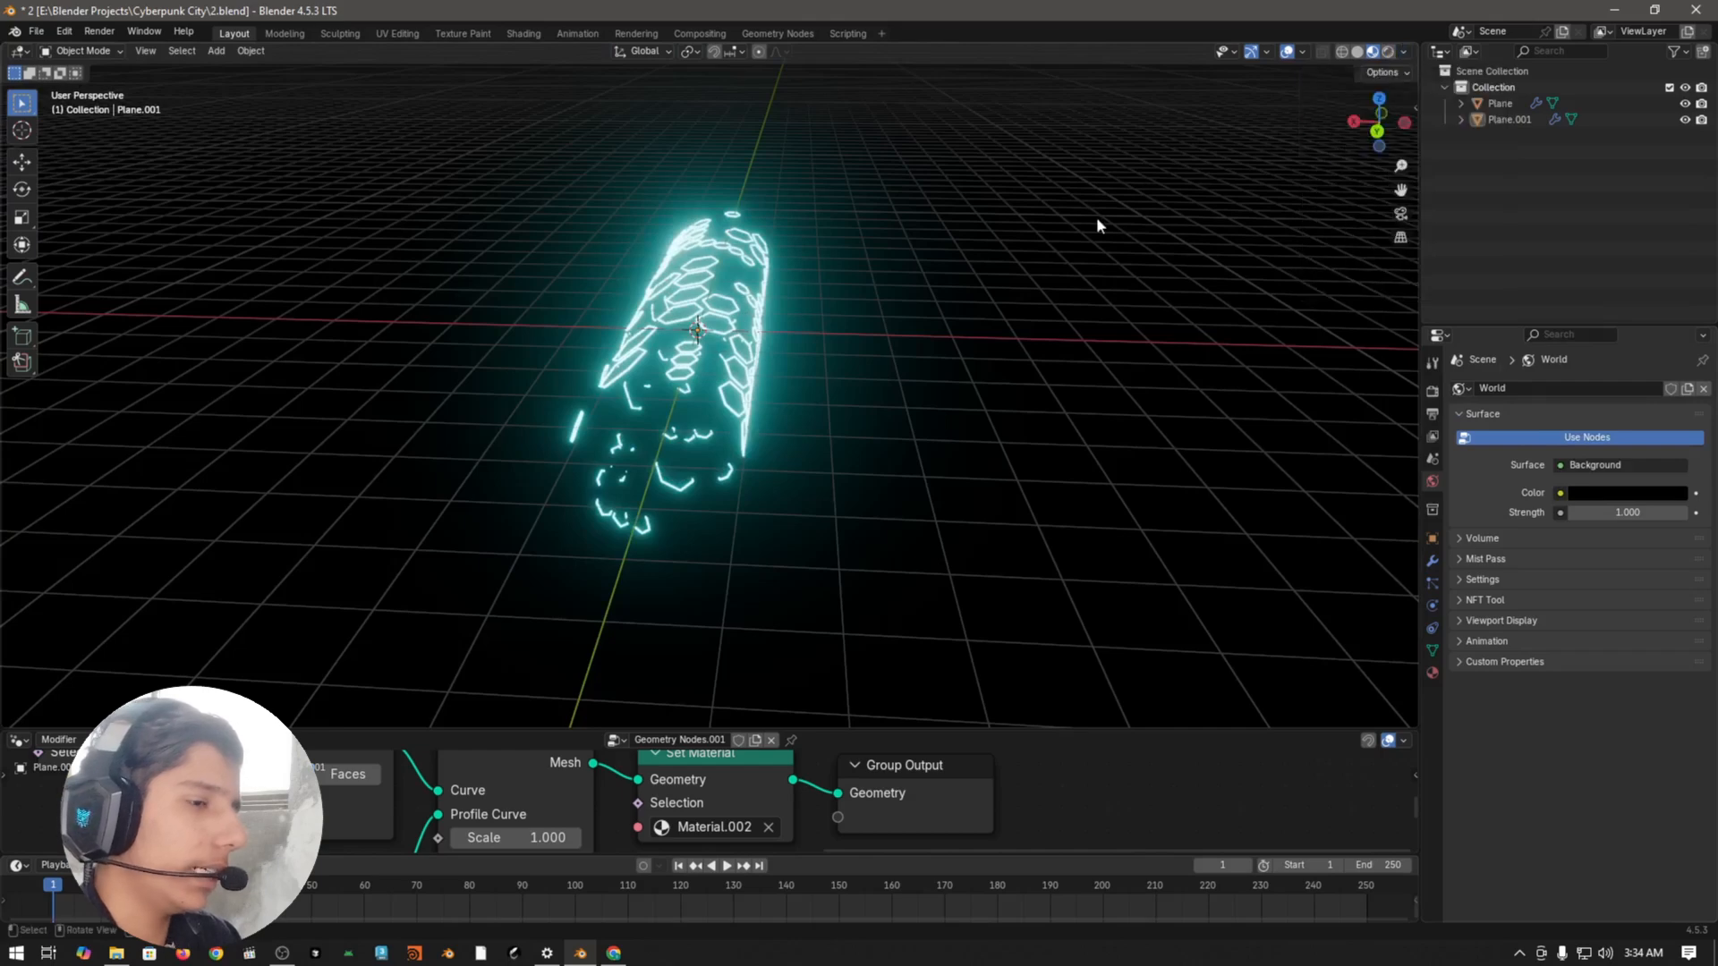
mouse_move(1097, 216)
middle_down()
mouse_move(933, 444)
mouse_move(929, 413)
mouse_move(803, 413)
mouse_move(1012, 431)
mouse_move(1032, 476)
middle_up()
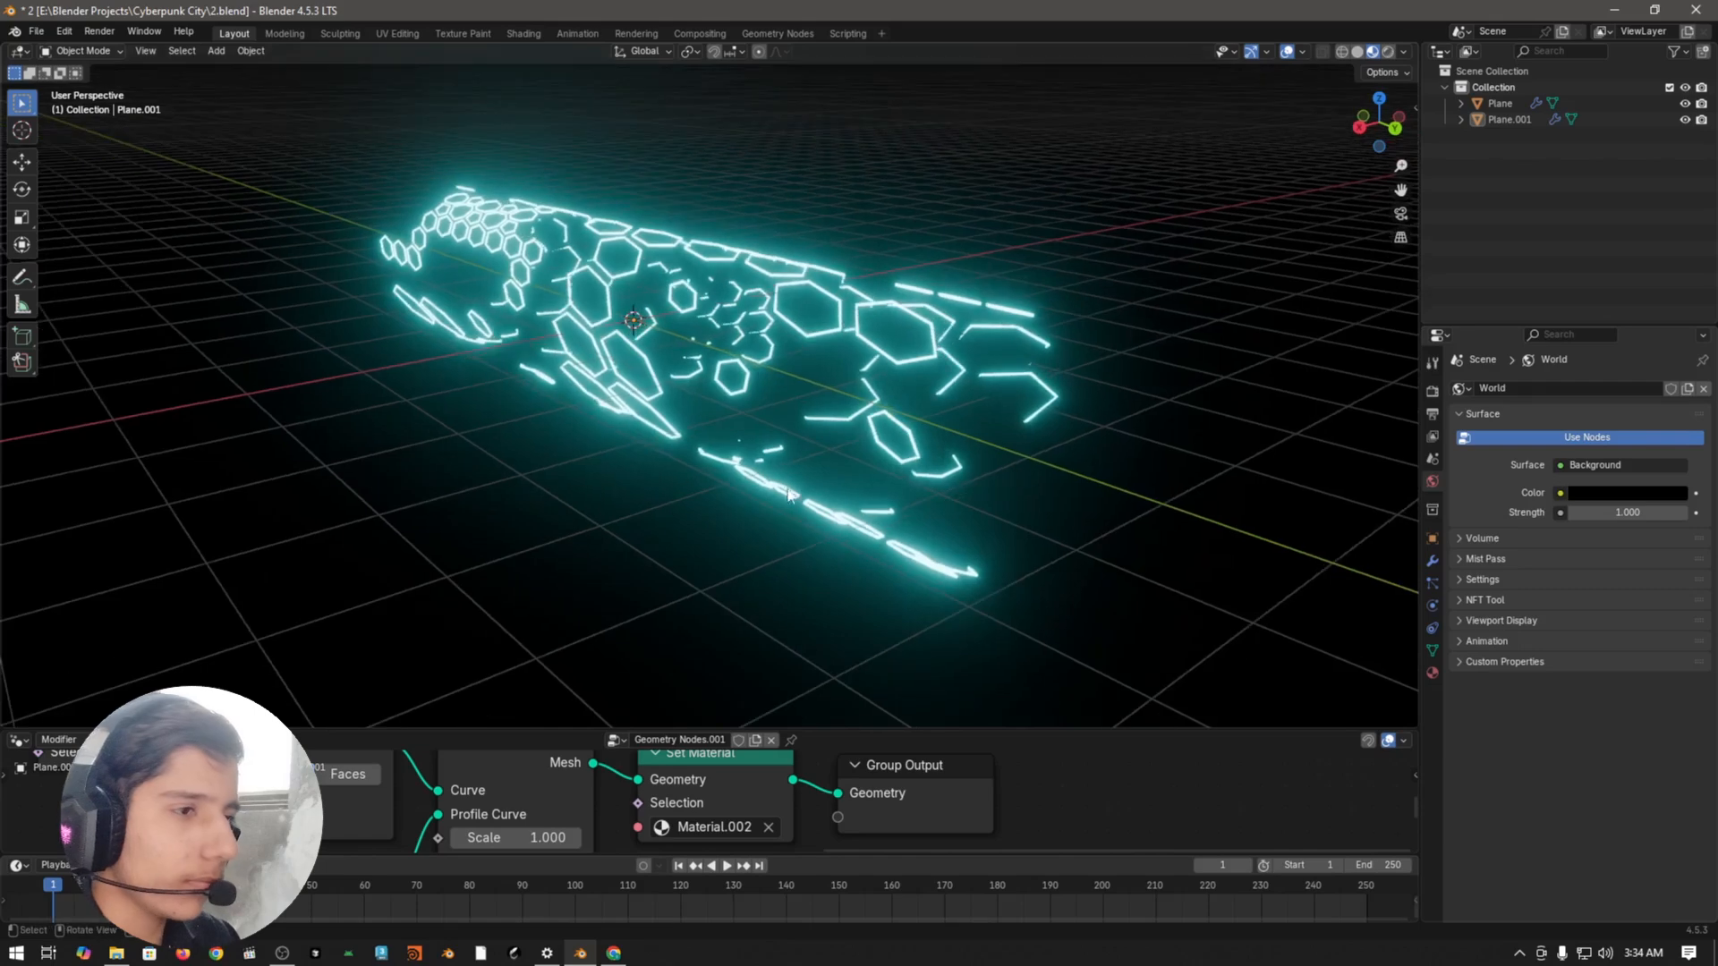
Step: Return the viewport to solid shading and add a camera at the world origin from the front view
click(1358, 51)
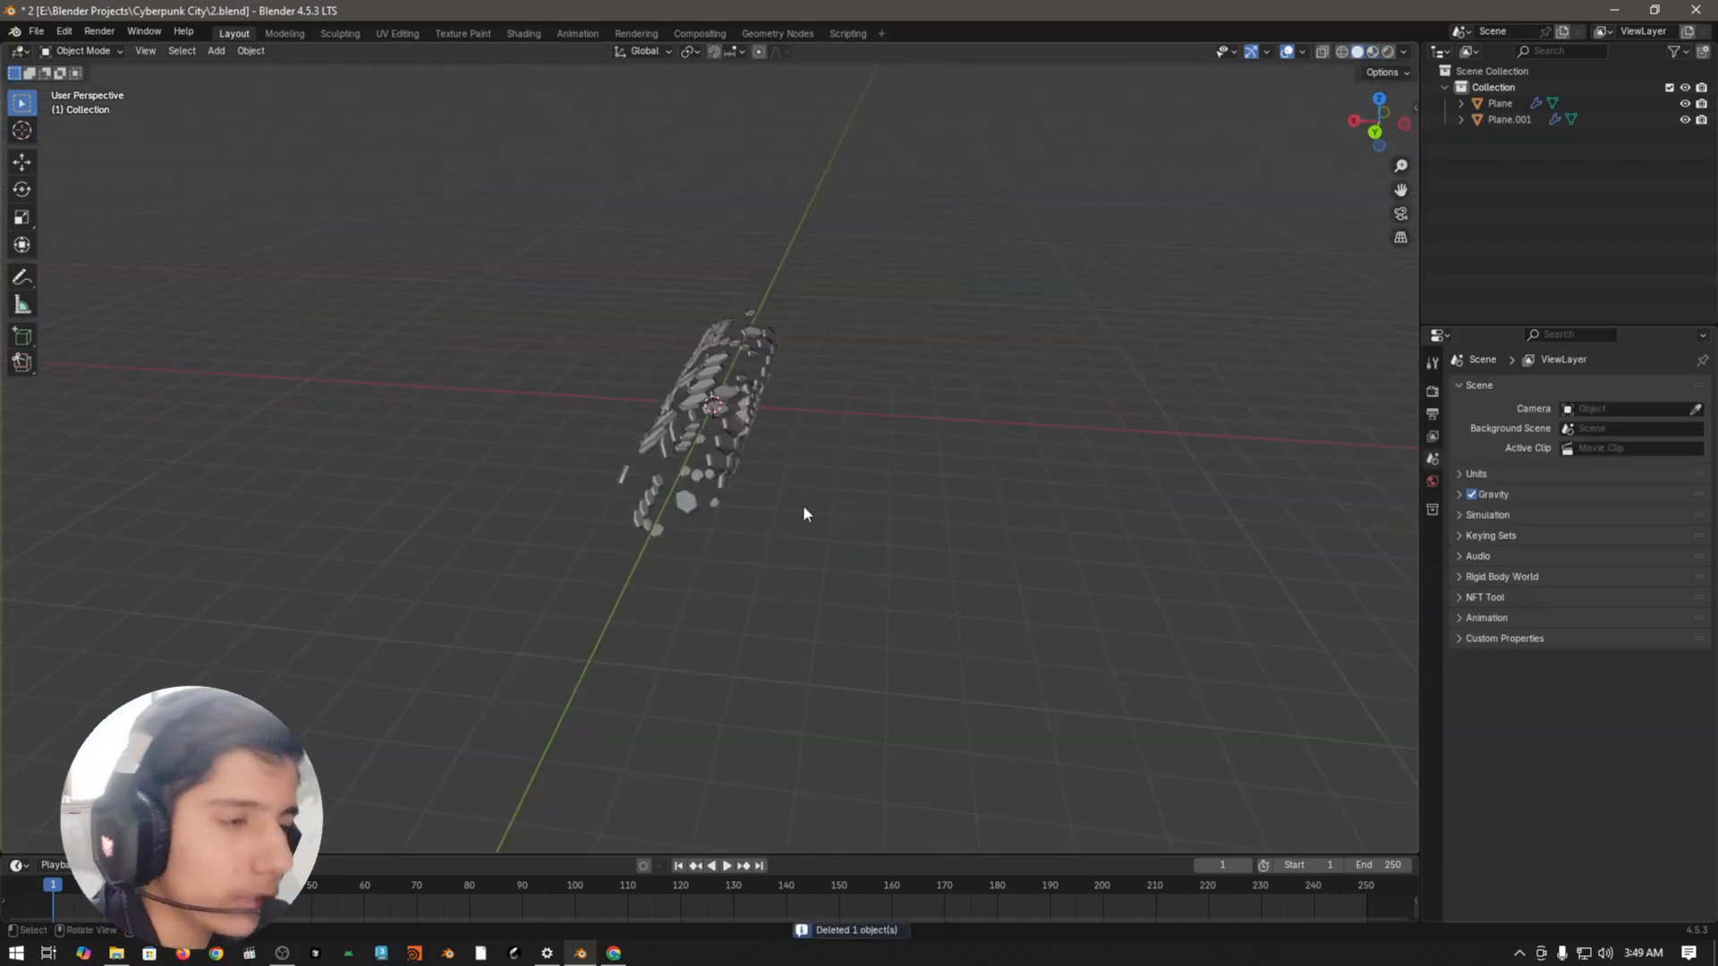
key(KP_1)
scroll(809, 536, up, 5)
scroll(810, 510, up, 2)
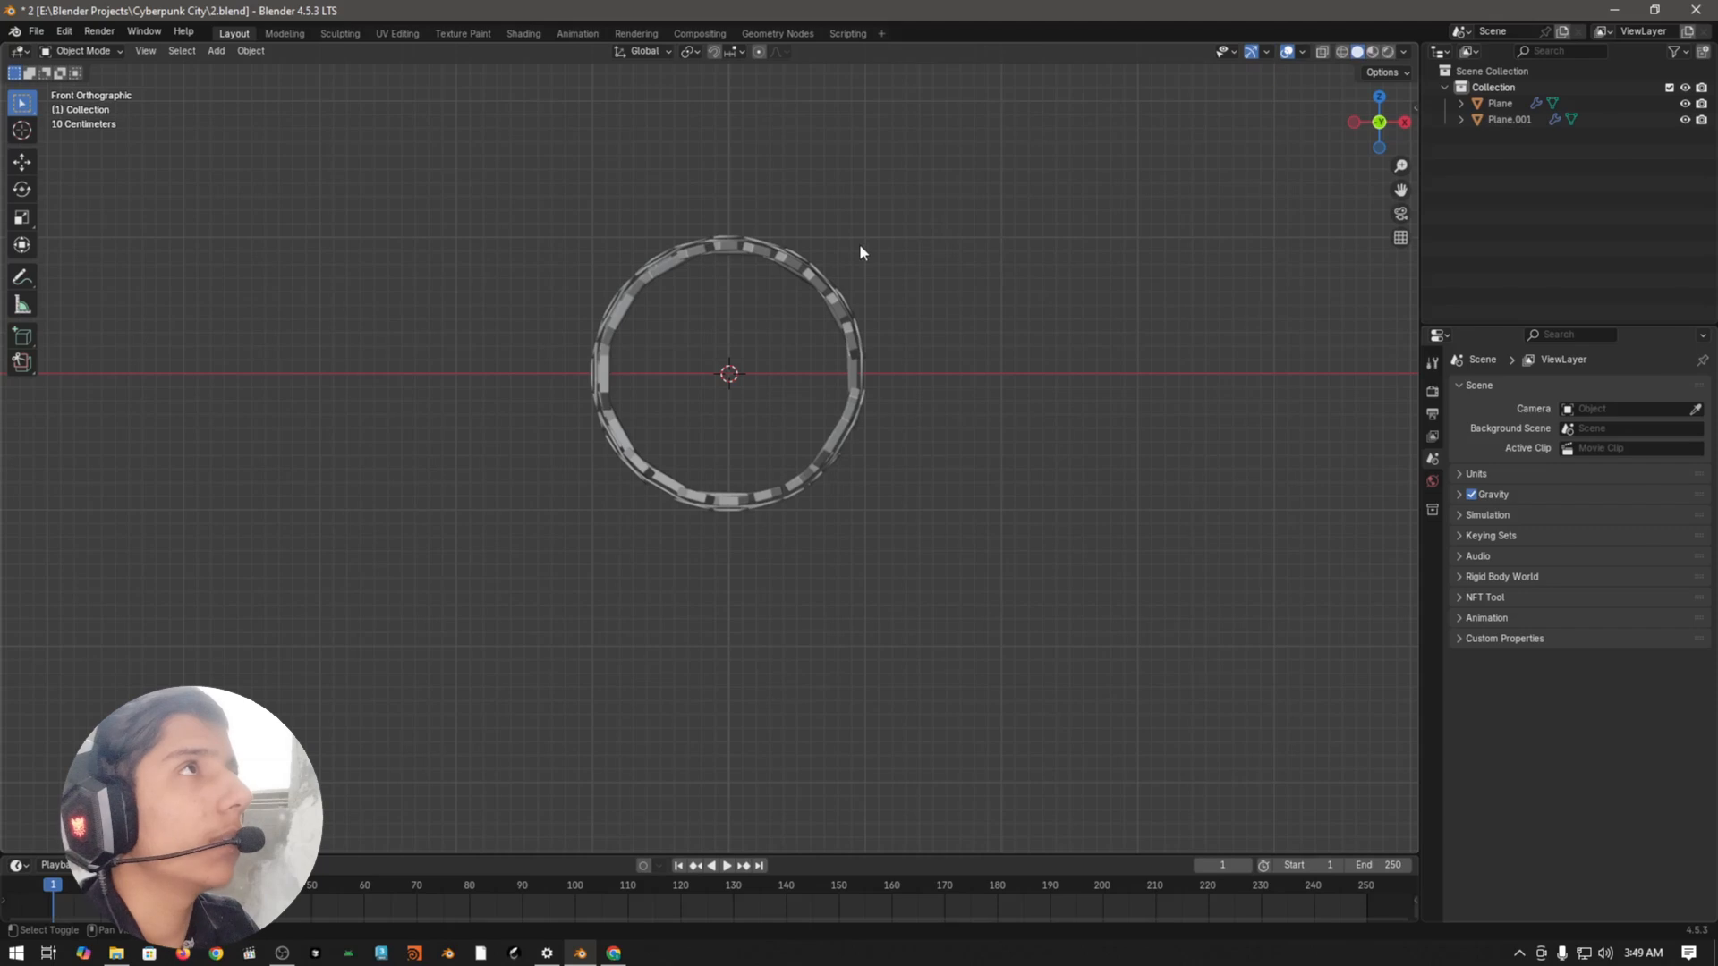
key(shift+a)
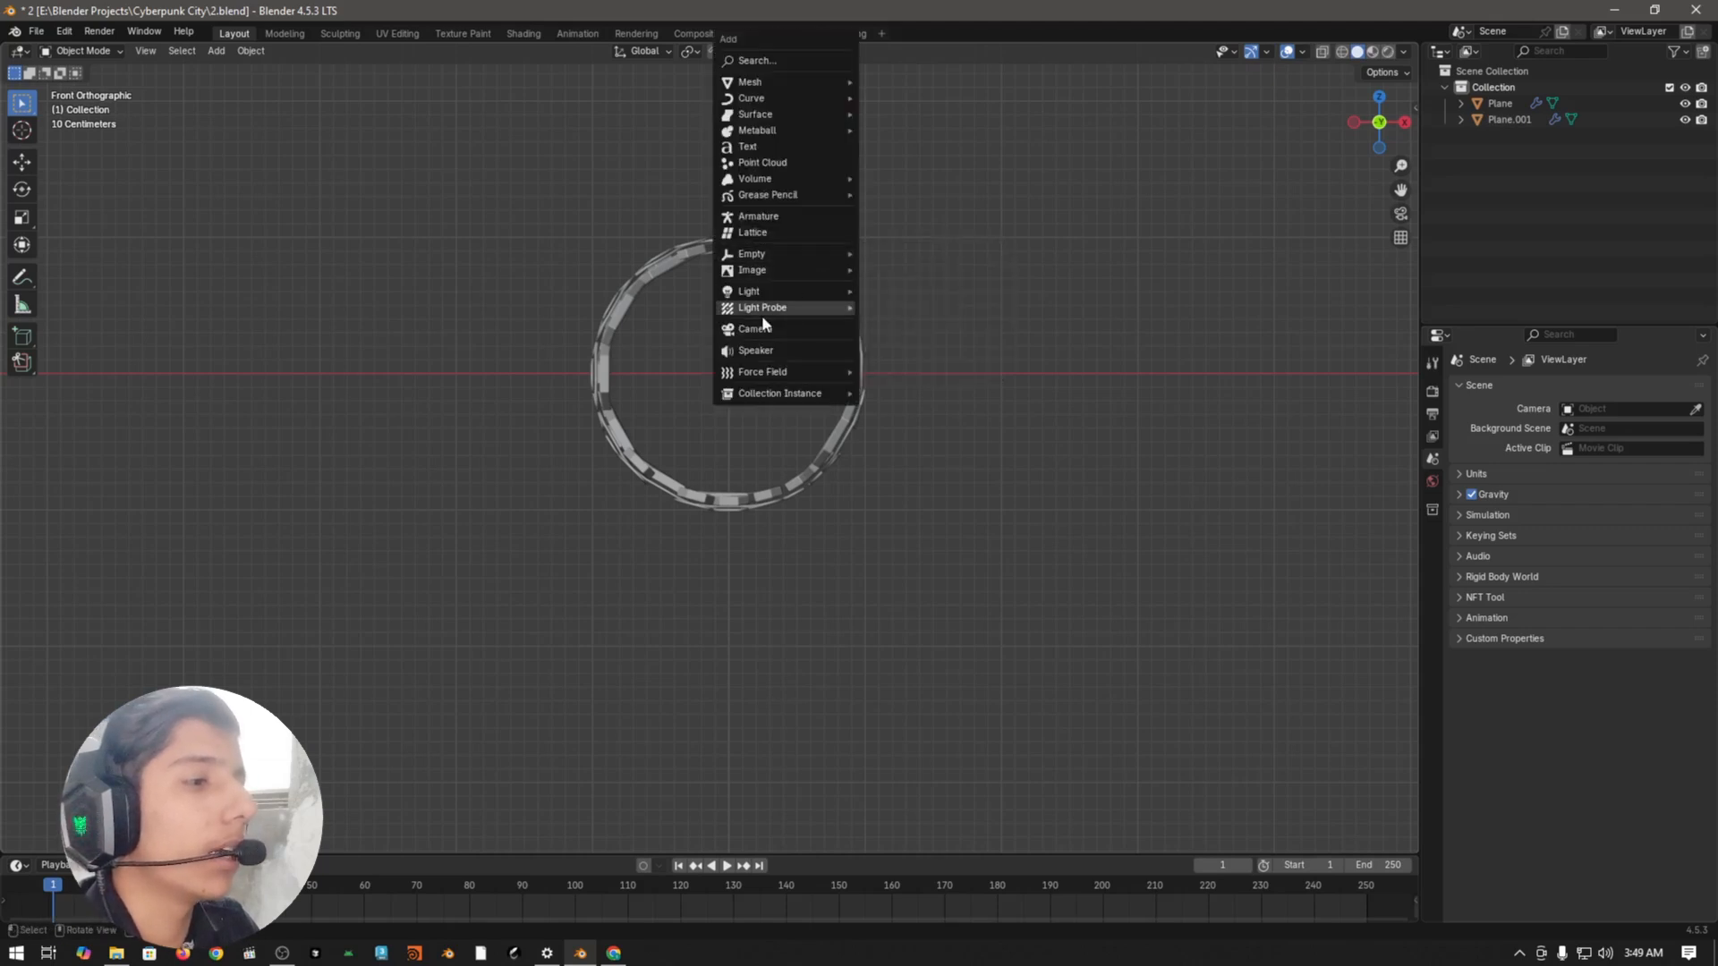
click(766, 332)
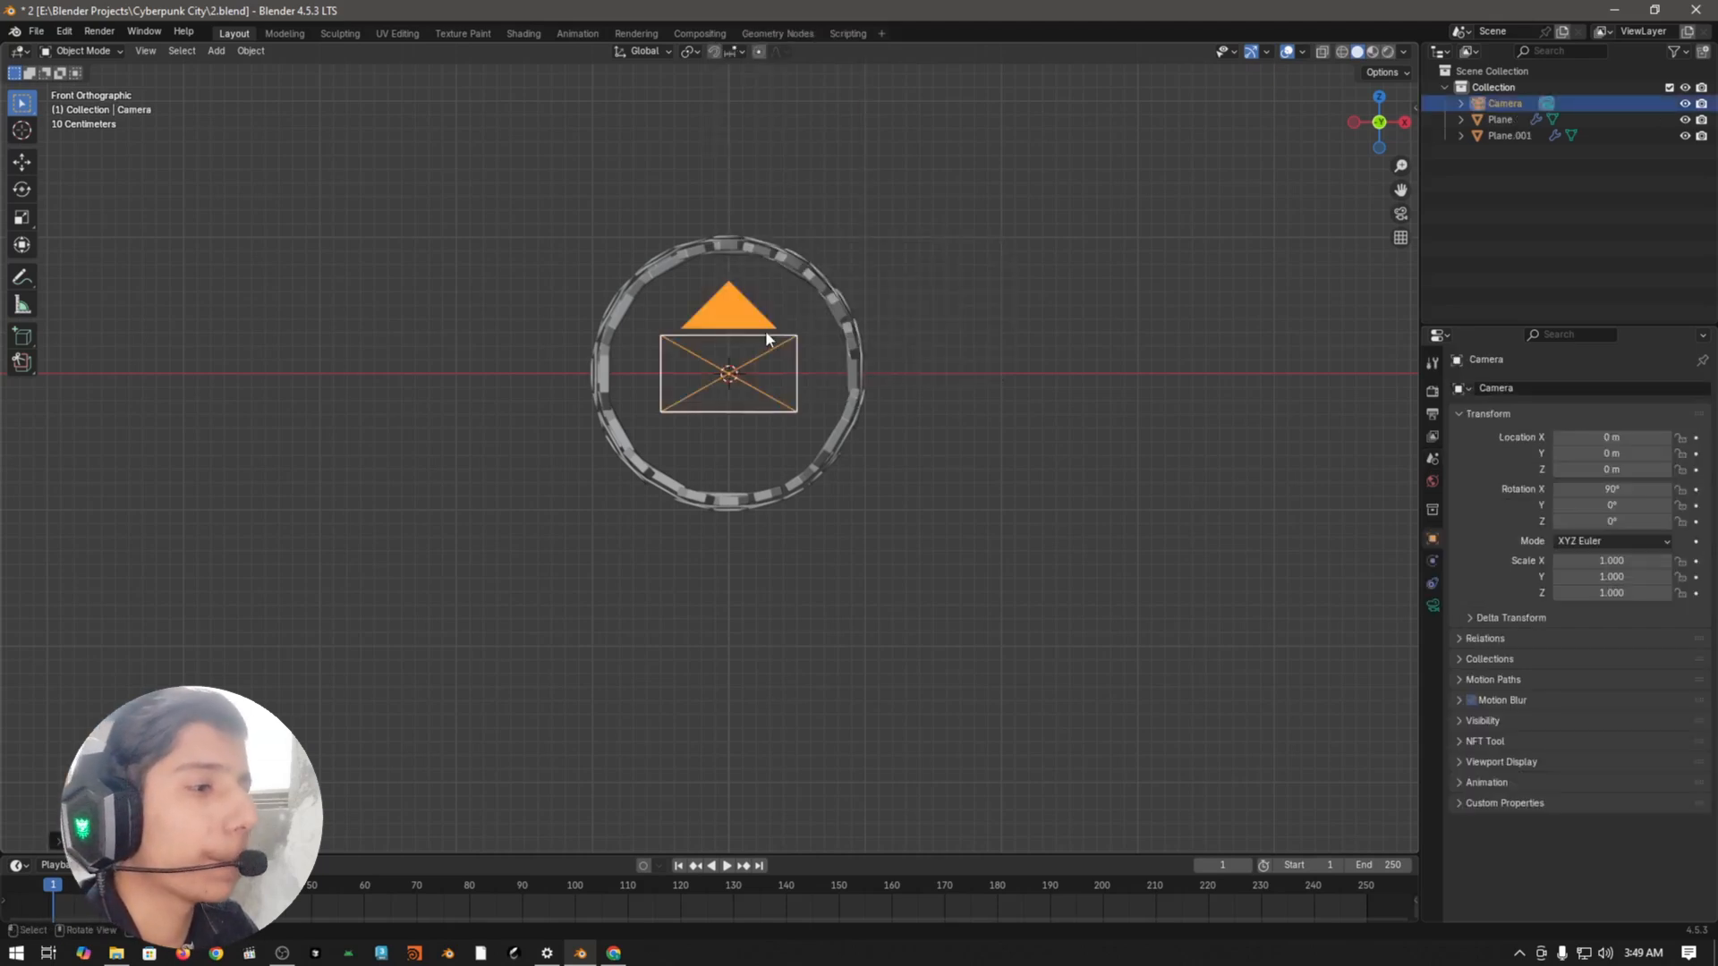
Step: Move the camera along the Y axis to -5 m, at the tunnel's end
middle_drag(853, 385, 939, 444)
key(g)
key(y)
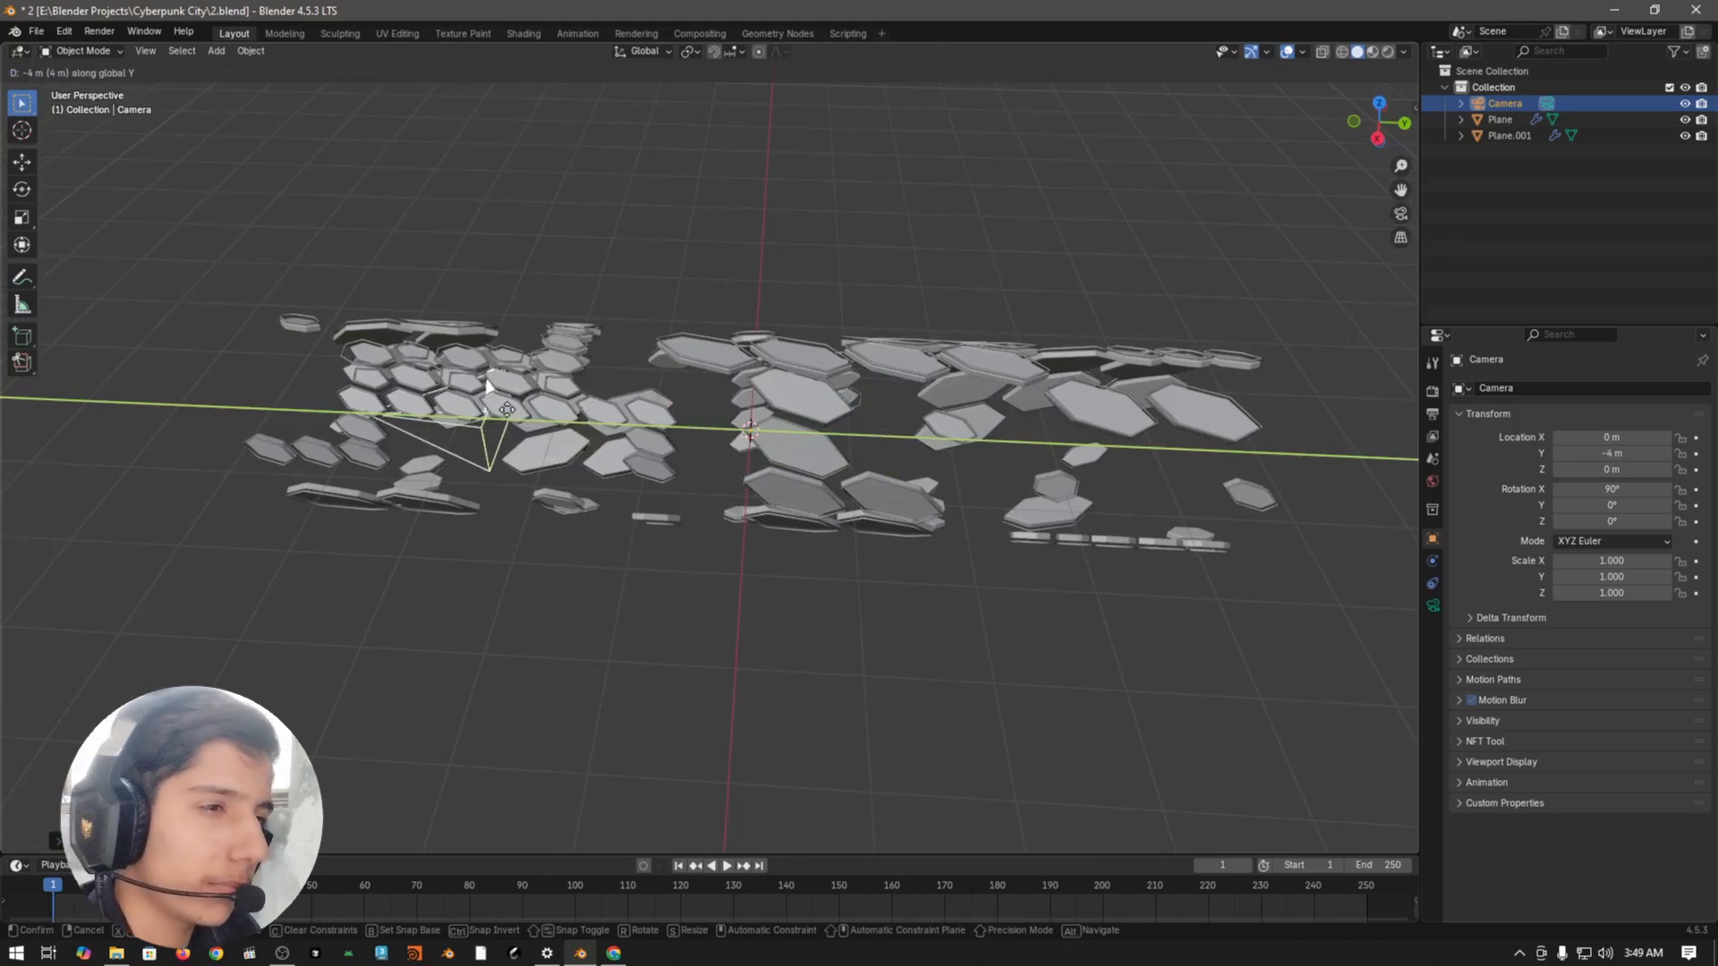
click(401, 408)
shift+middle_drag(401, 408, 752, 411)
middle_drag(751, 412, 1057, 385)
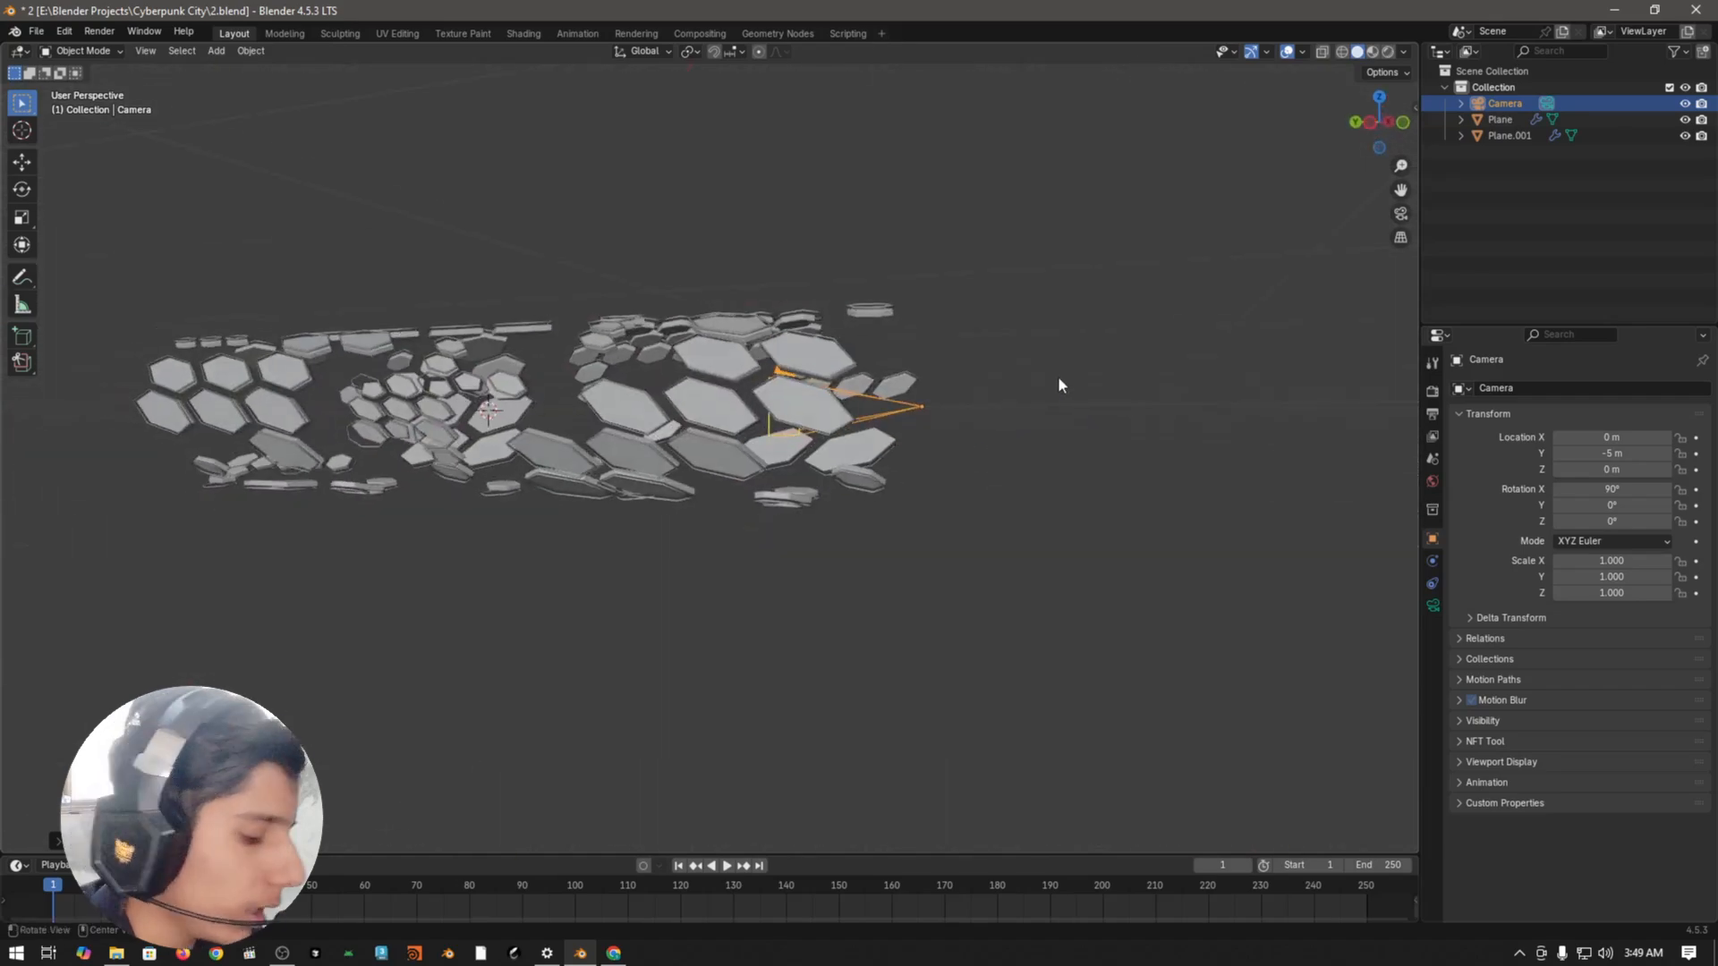
Step: Look through the camera and frame its view of the tunnel interior
key(KP_0)
scroll(719, 304, down, 4)
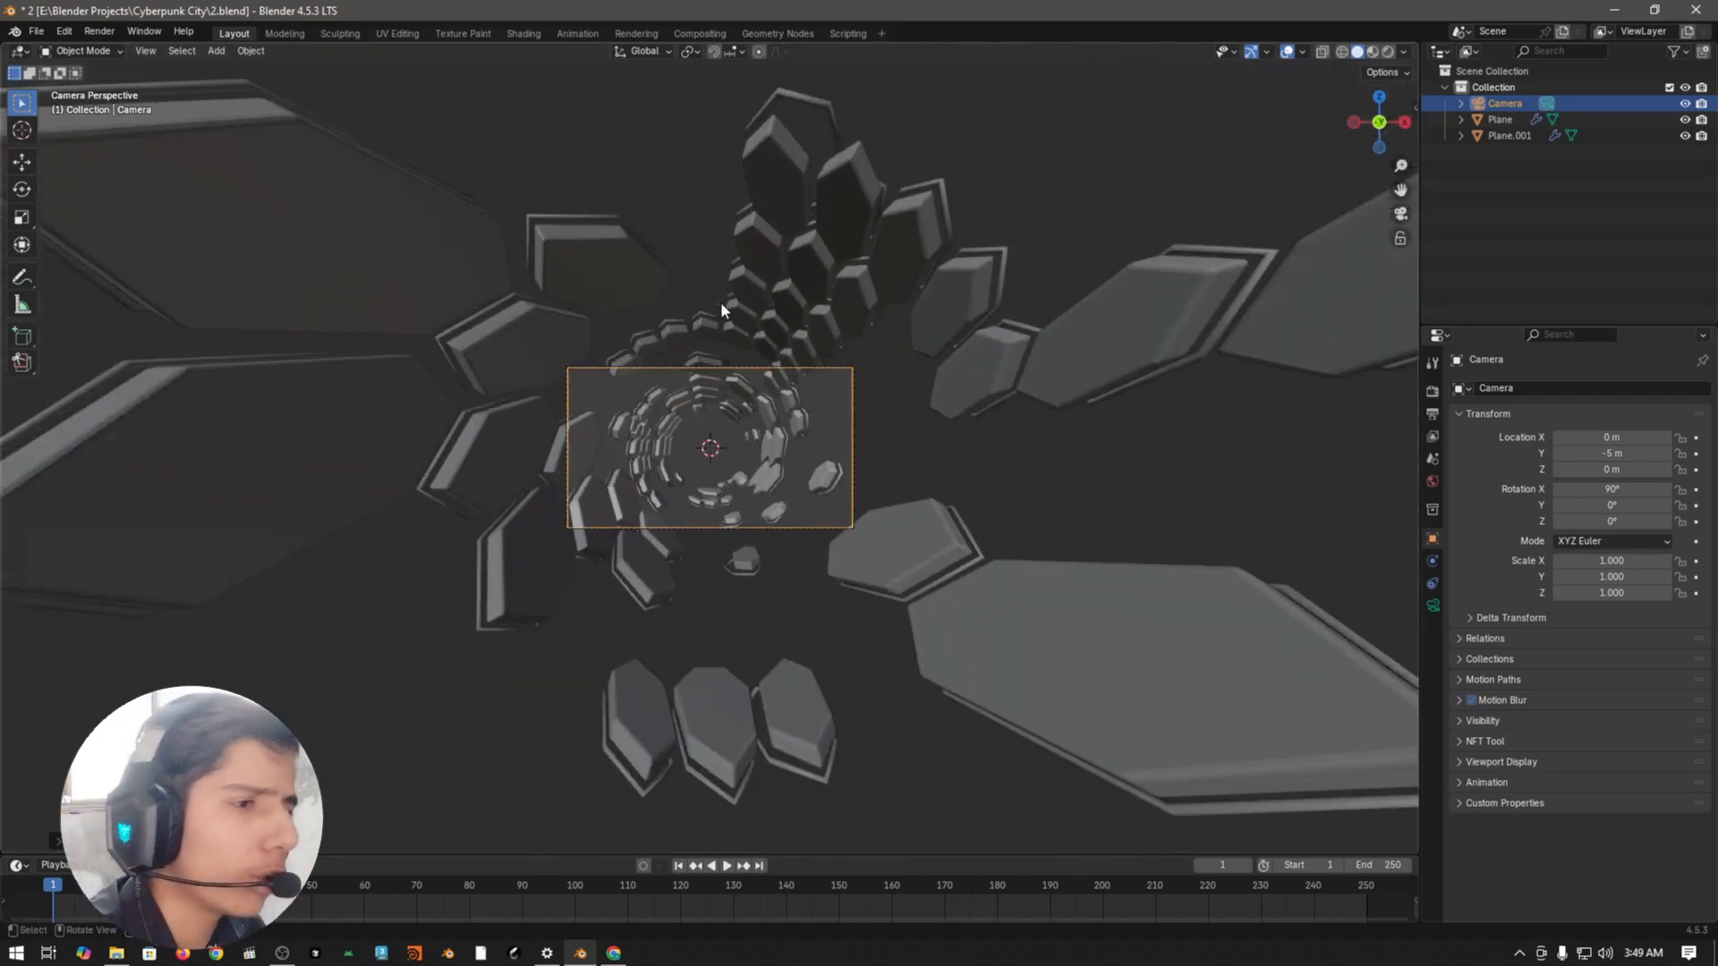
scroll(721, 309, down, 1)
scroll(721, 309, up, 2)
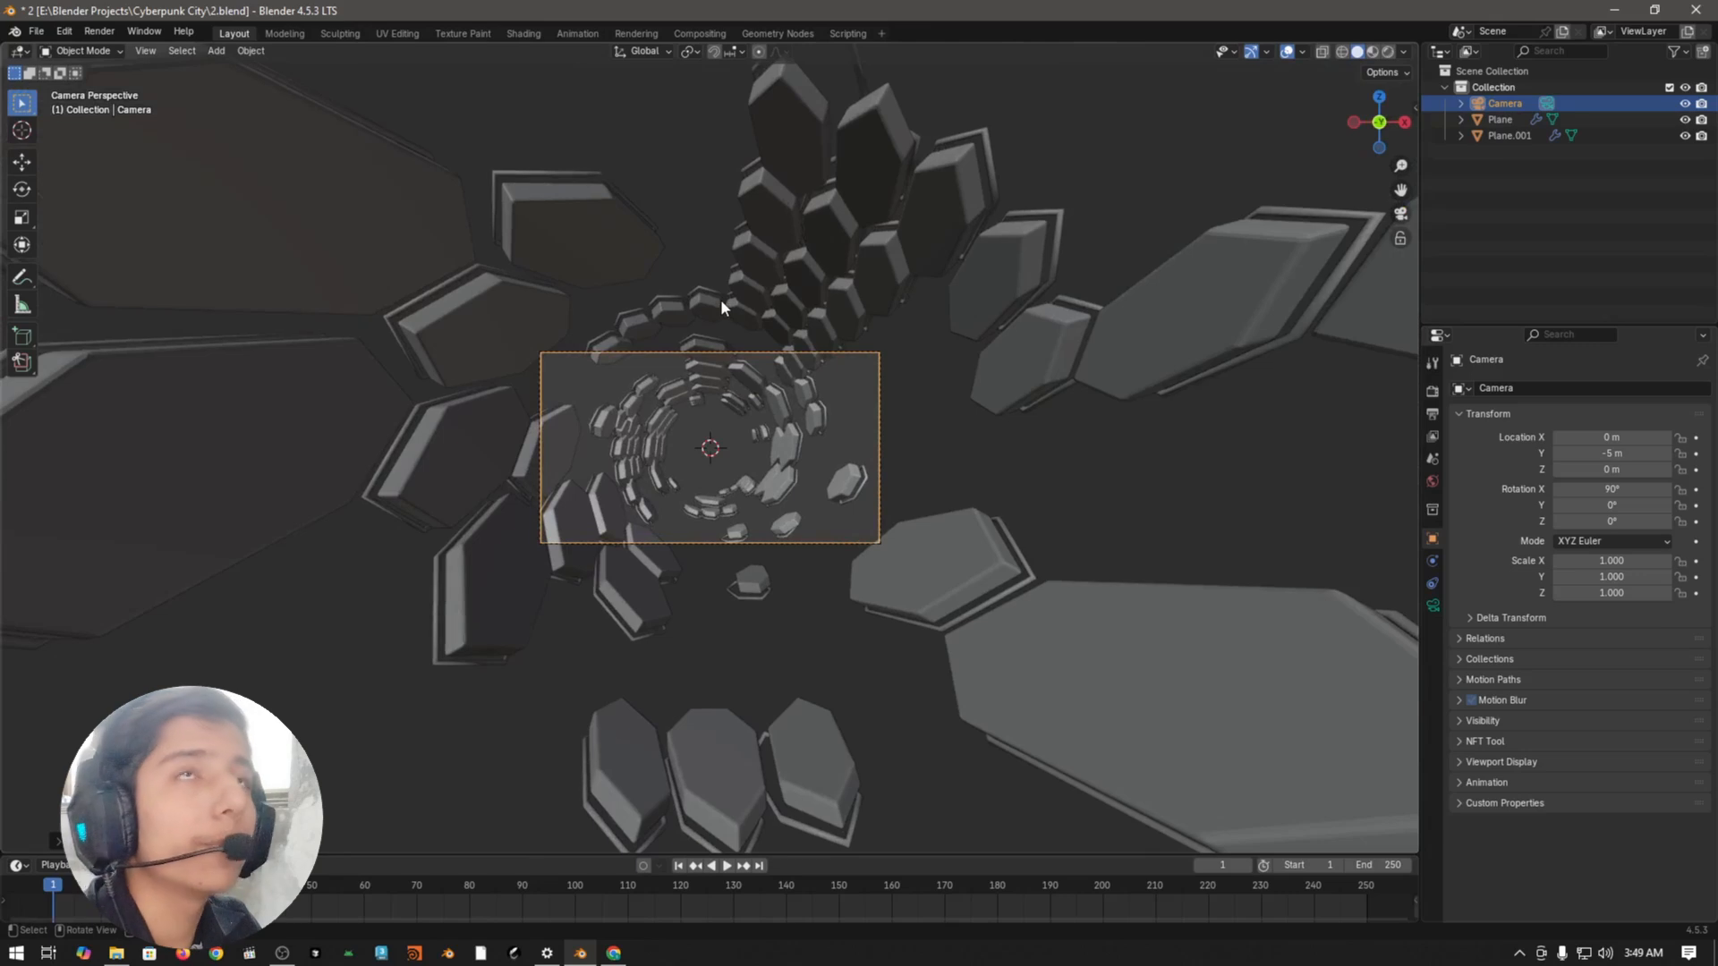
Step: Move both hexagon tunnel meshes together about 2 m along negative X and about 0.9 m up in the camera view
drag(373, 113, 854, 219)
shift+drag(442, 94, 951, 270)
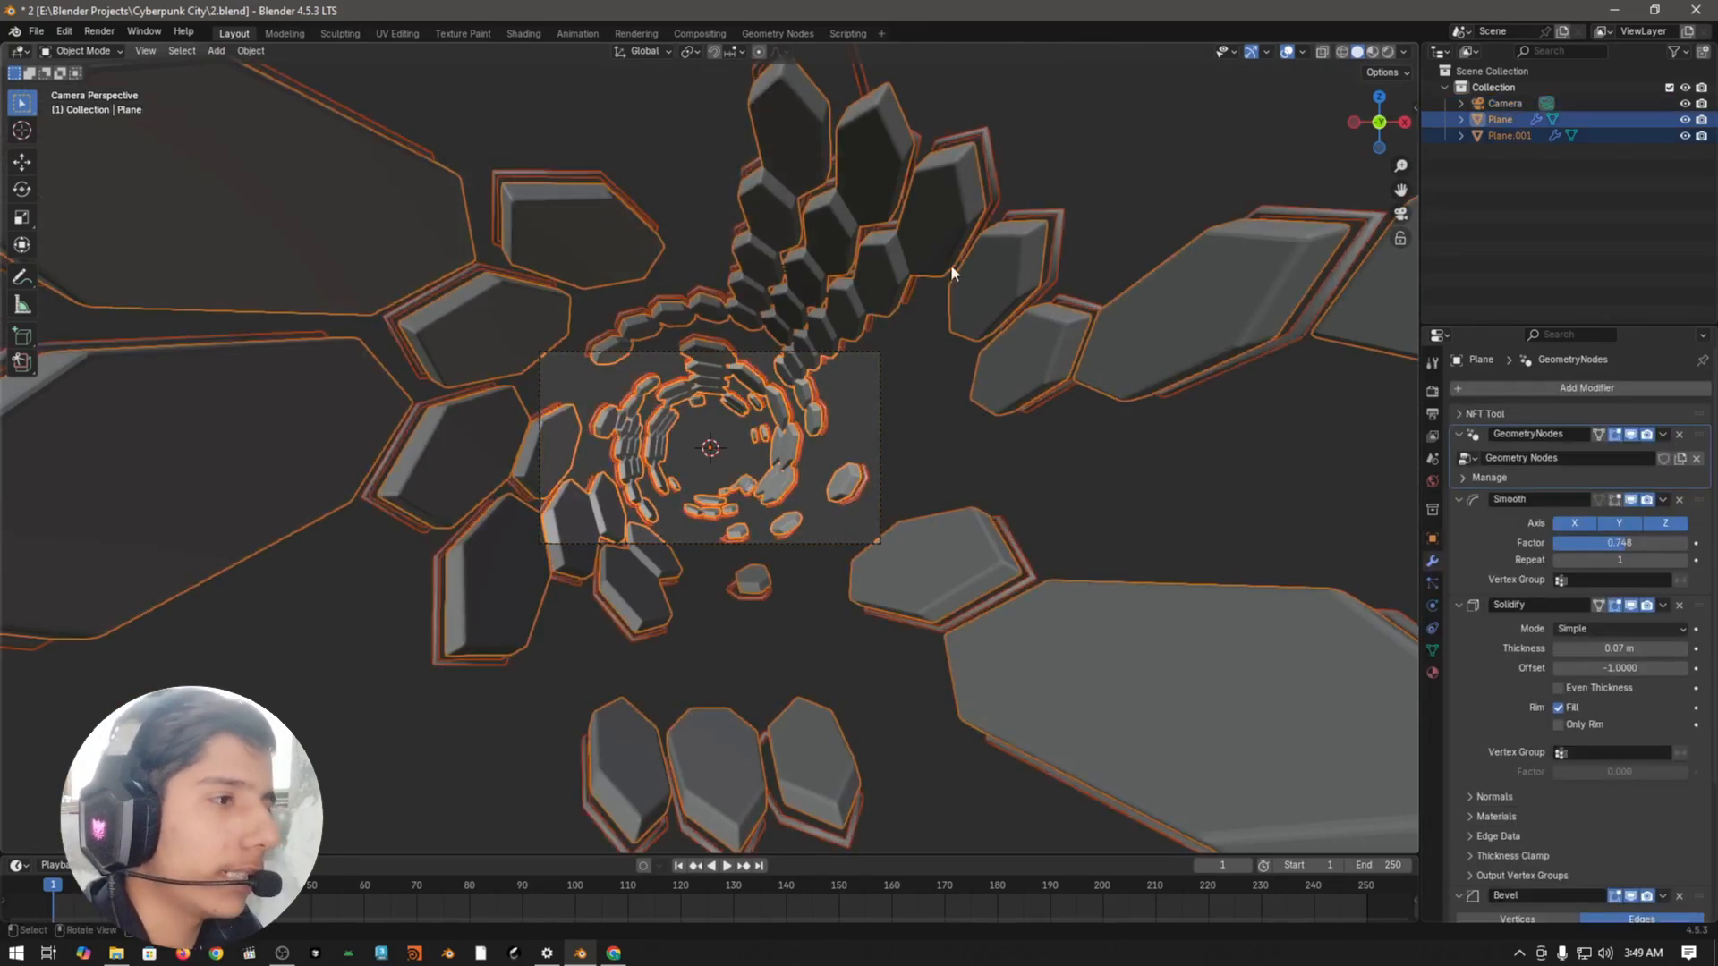
key(g)
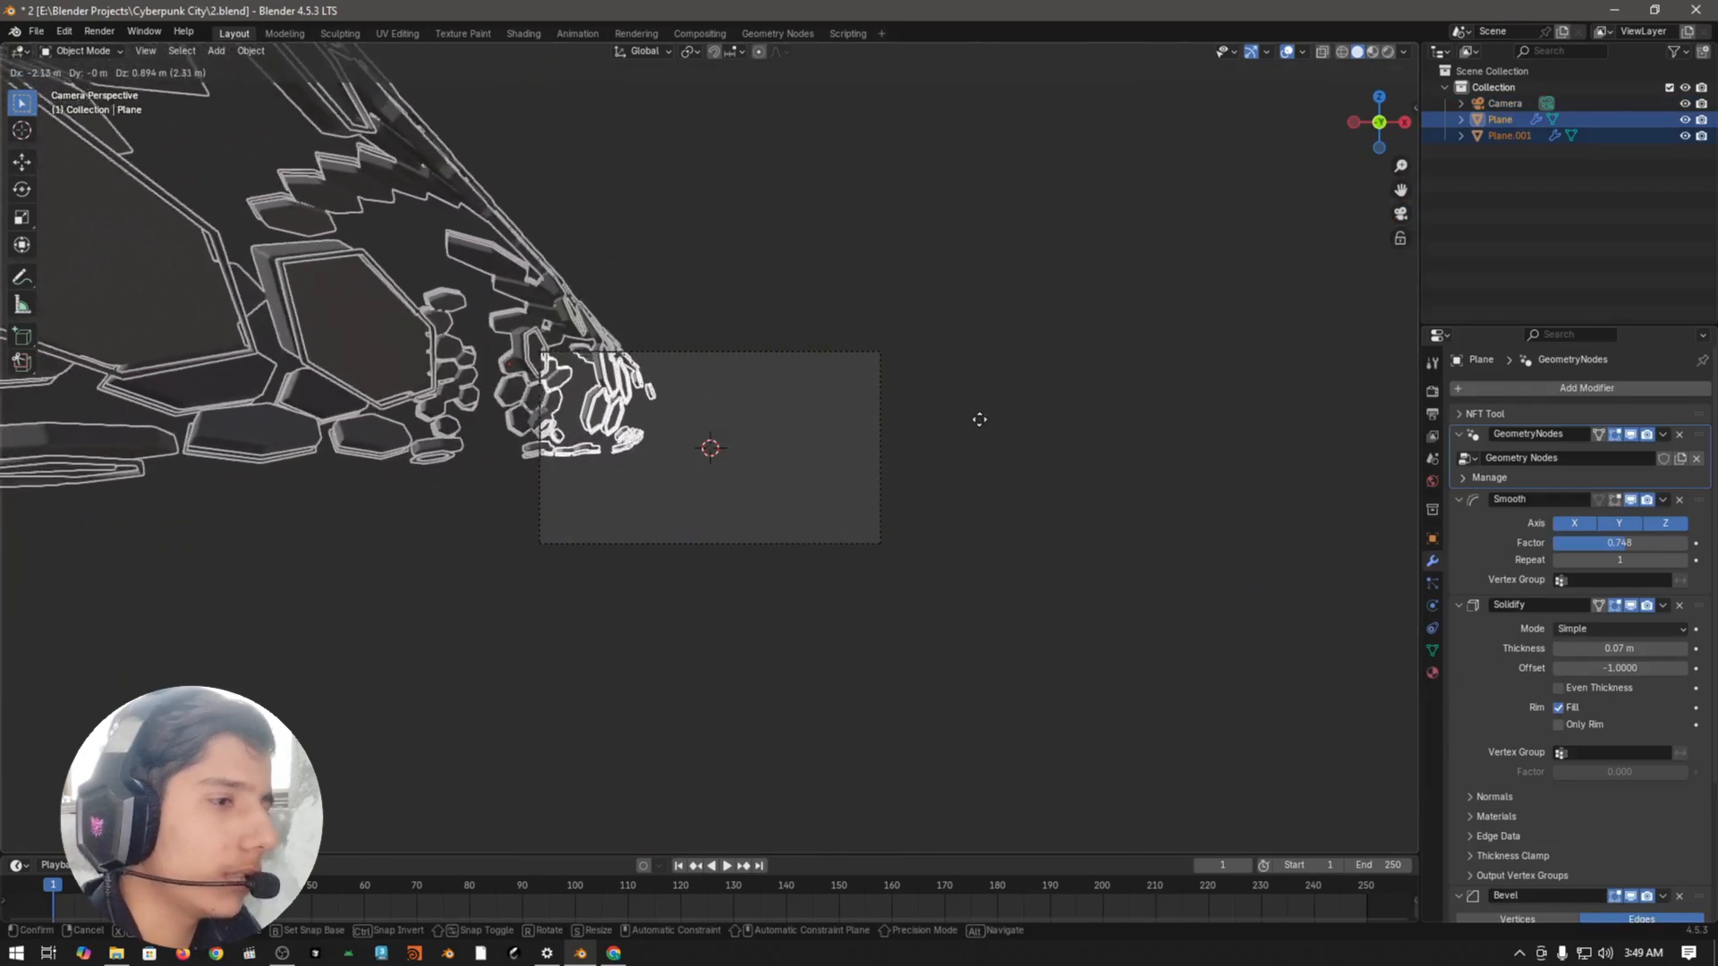
click(993, 411)
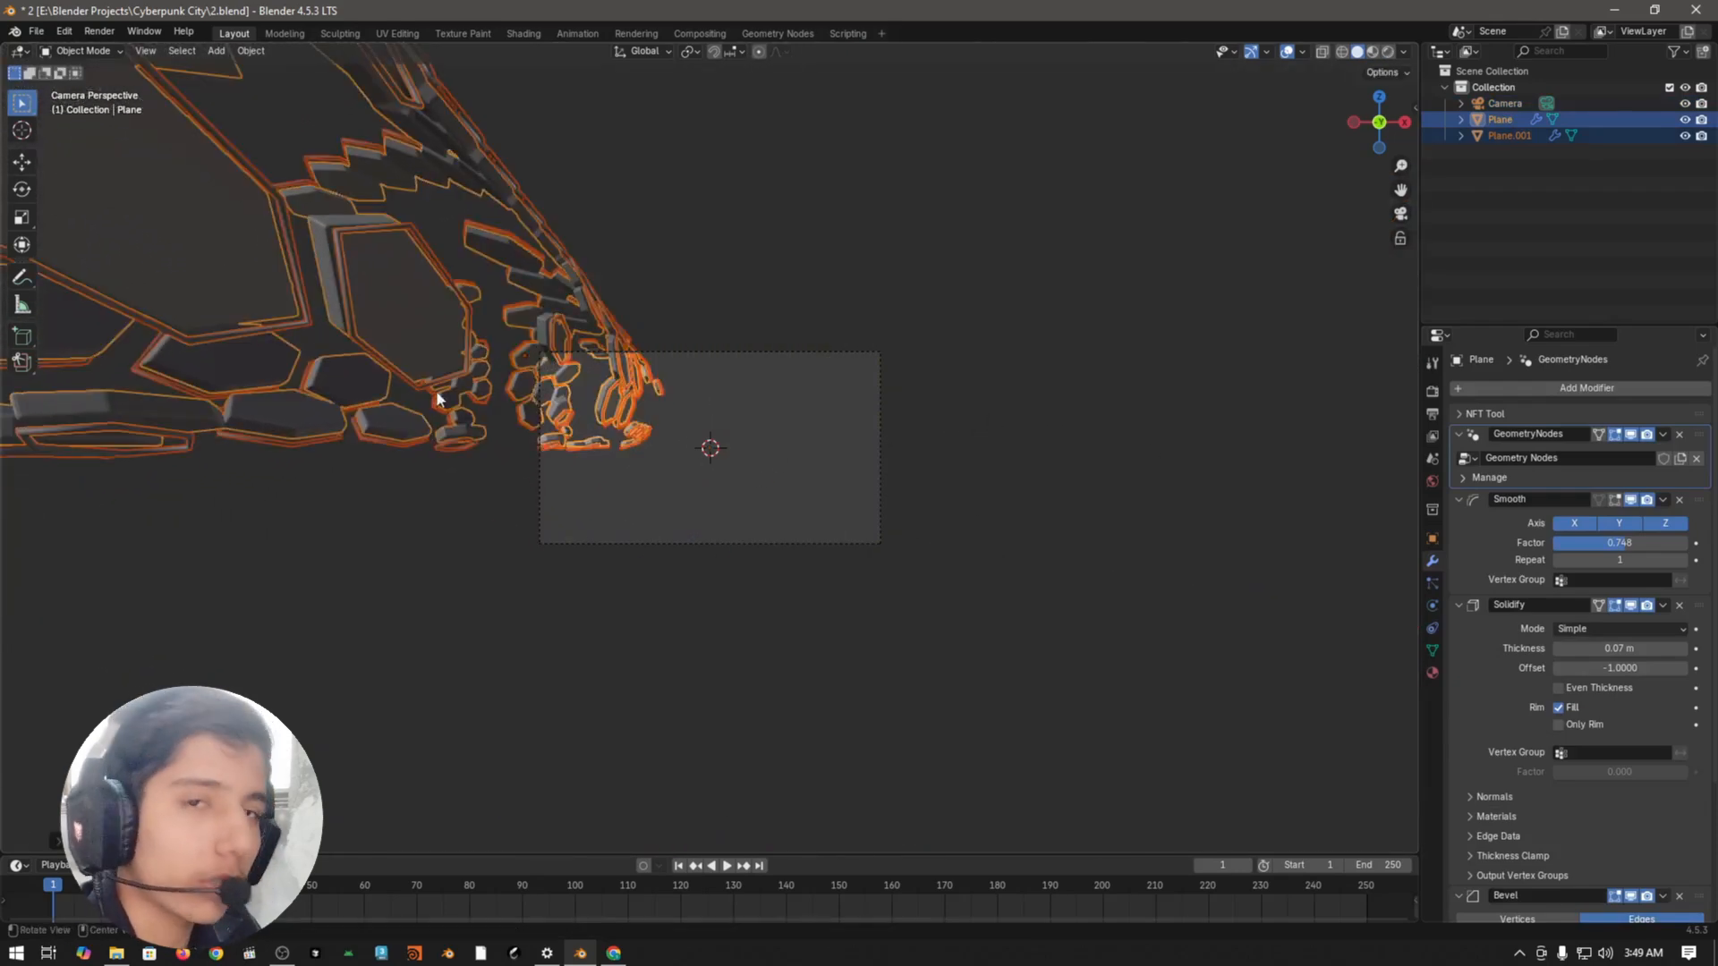
Step: Duplicate the tunnel pair about 4 m along X, and duplicate that copy about 1.6 m back in X and 2.4 m down
key(shift+d)
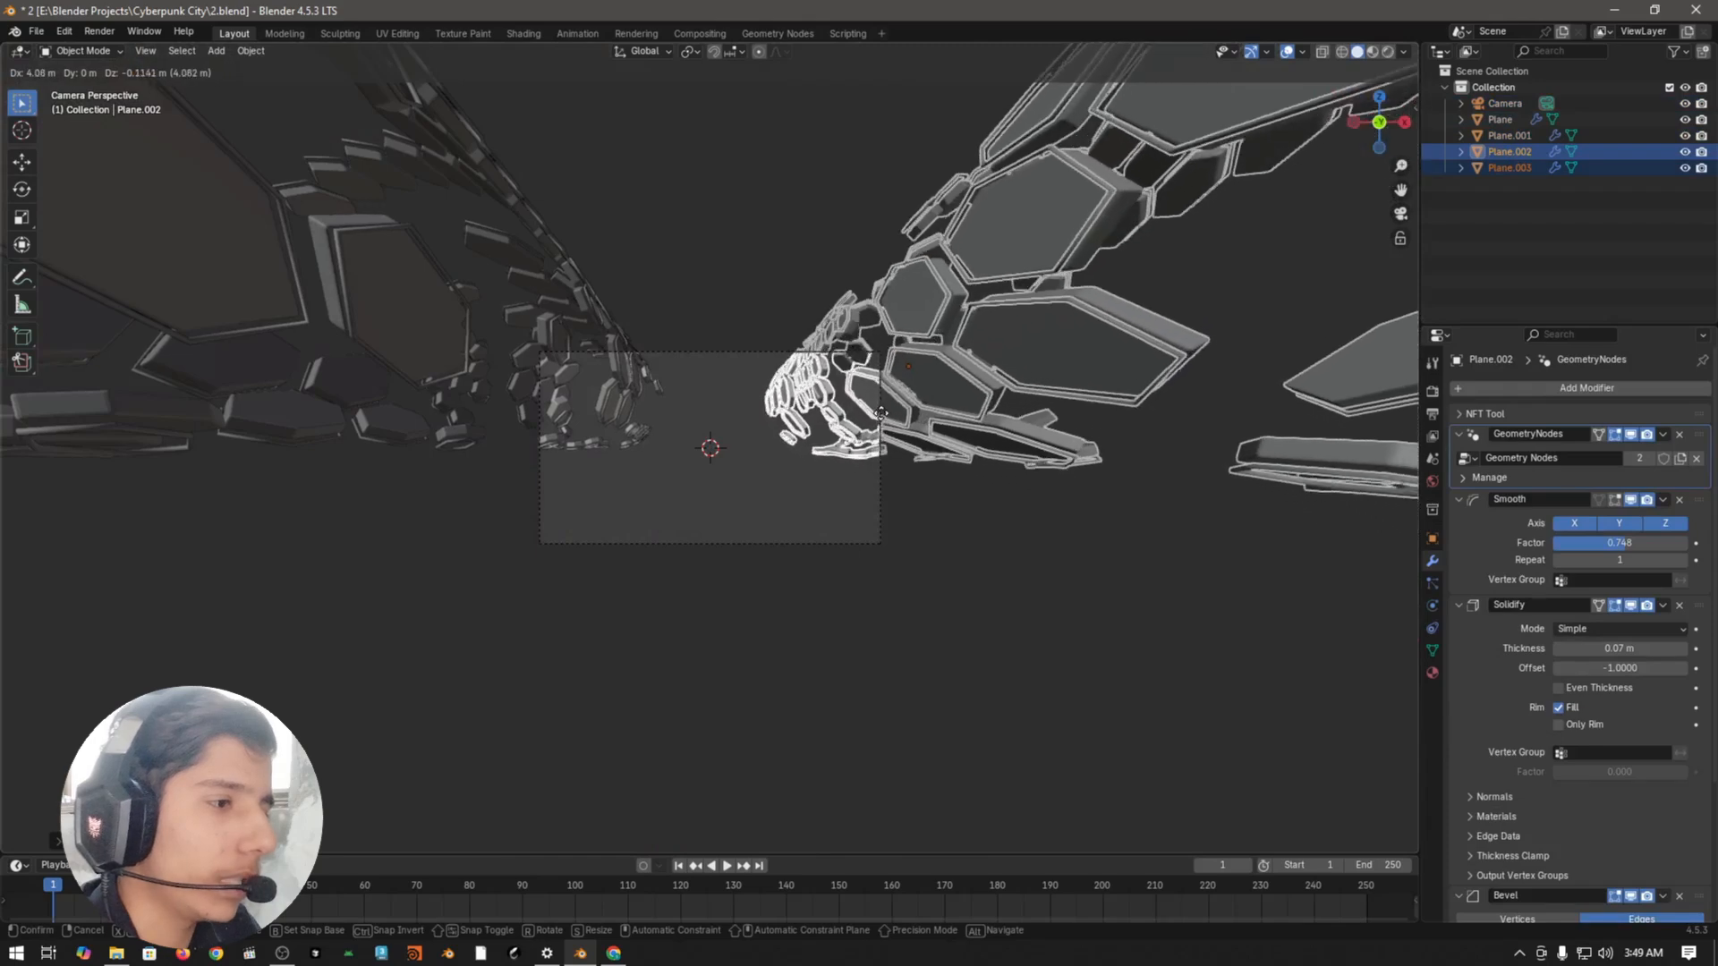
click(884, 430)
key(shift+d)
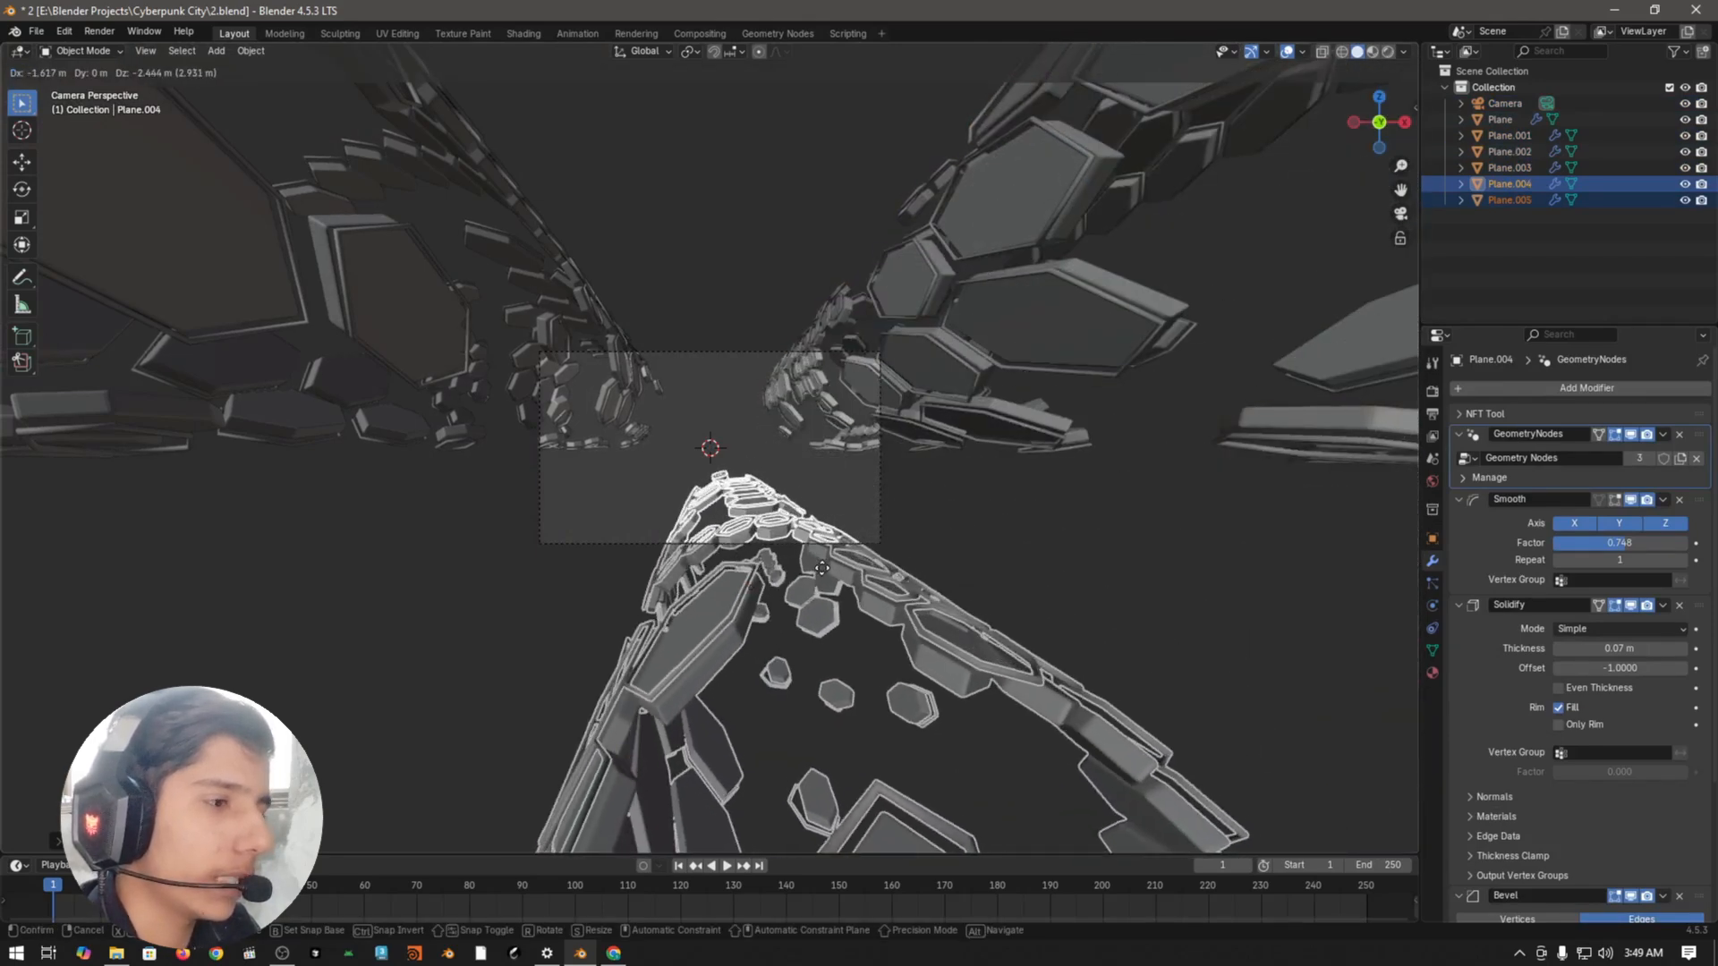
click(822, 567)
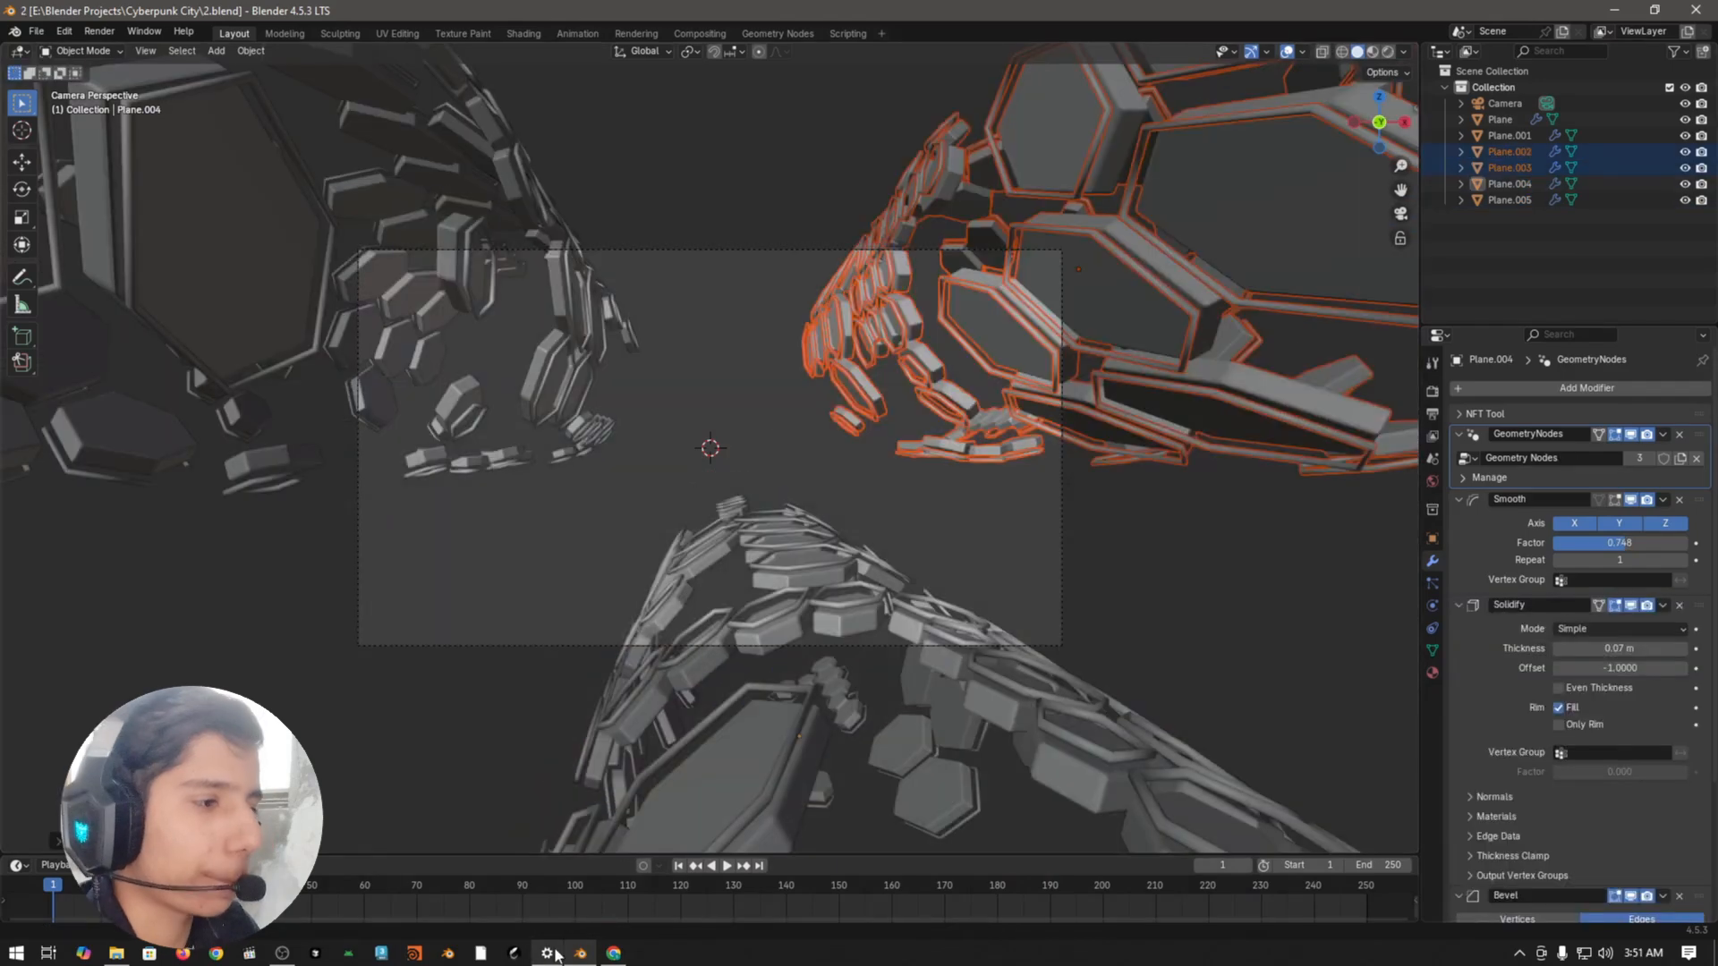
Step: Move all six tunnel meshes into a new collection named Loop and collapse it in the outliner
mouse_move(554, 953)
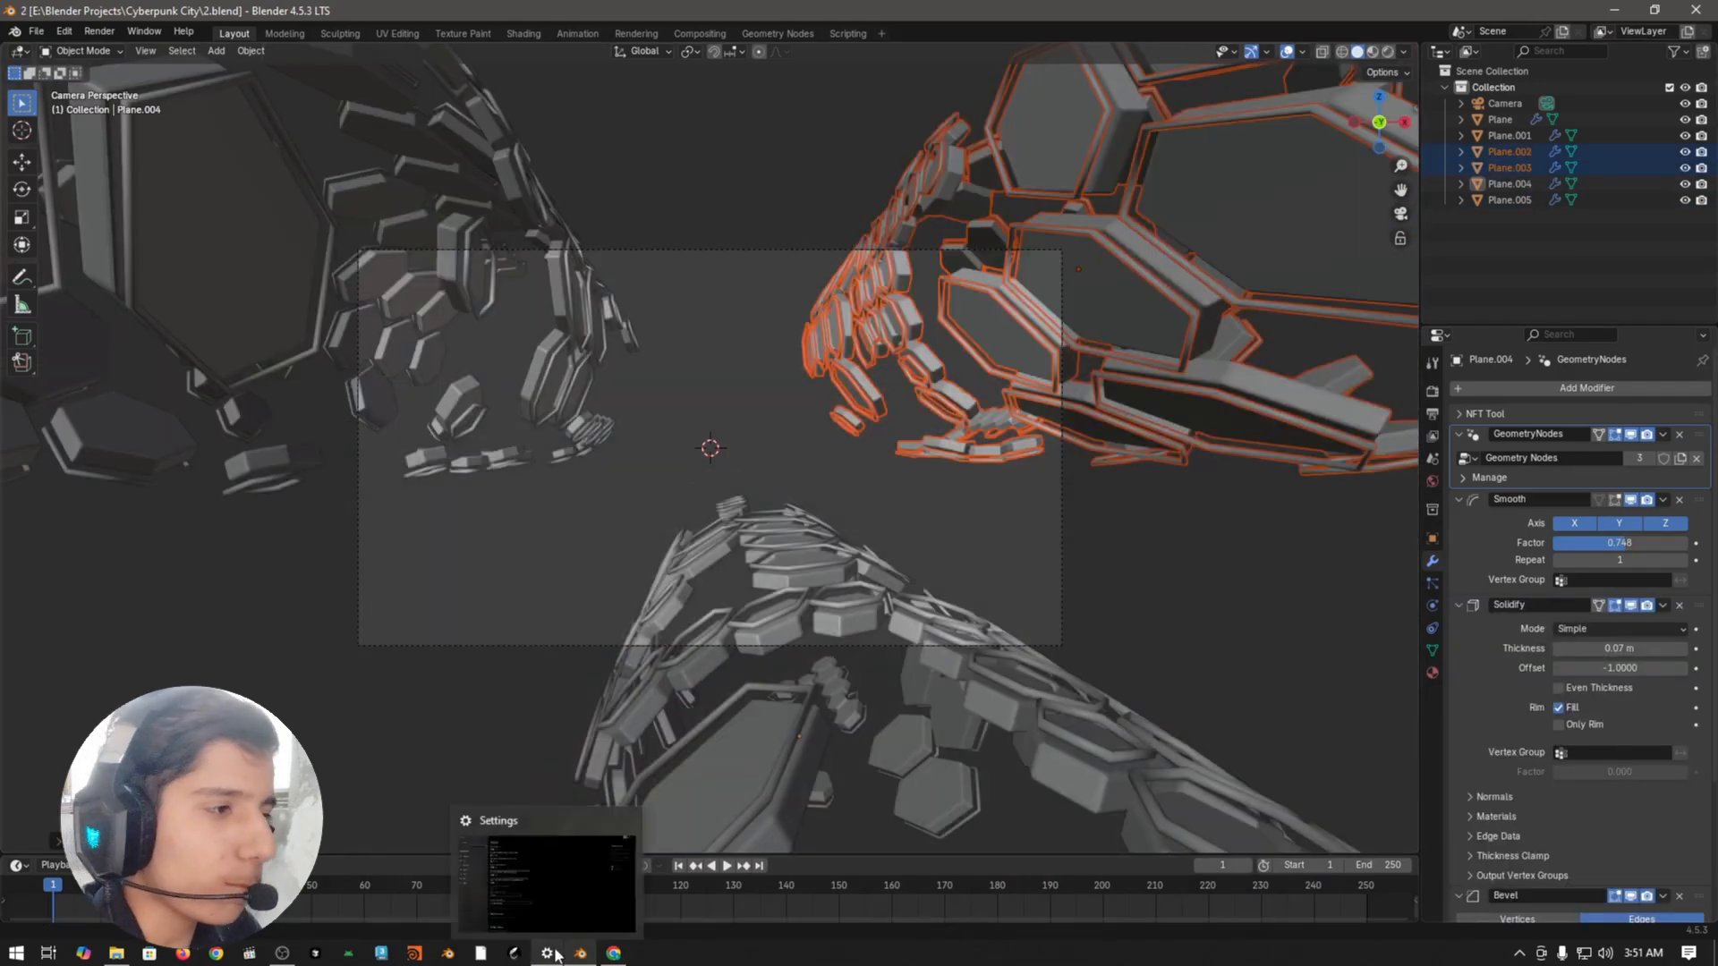
click(1231, 524)
middle_drag(1231, 524, 1086, 581)
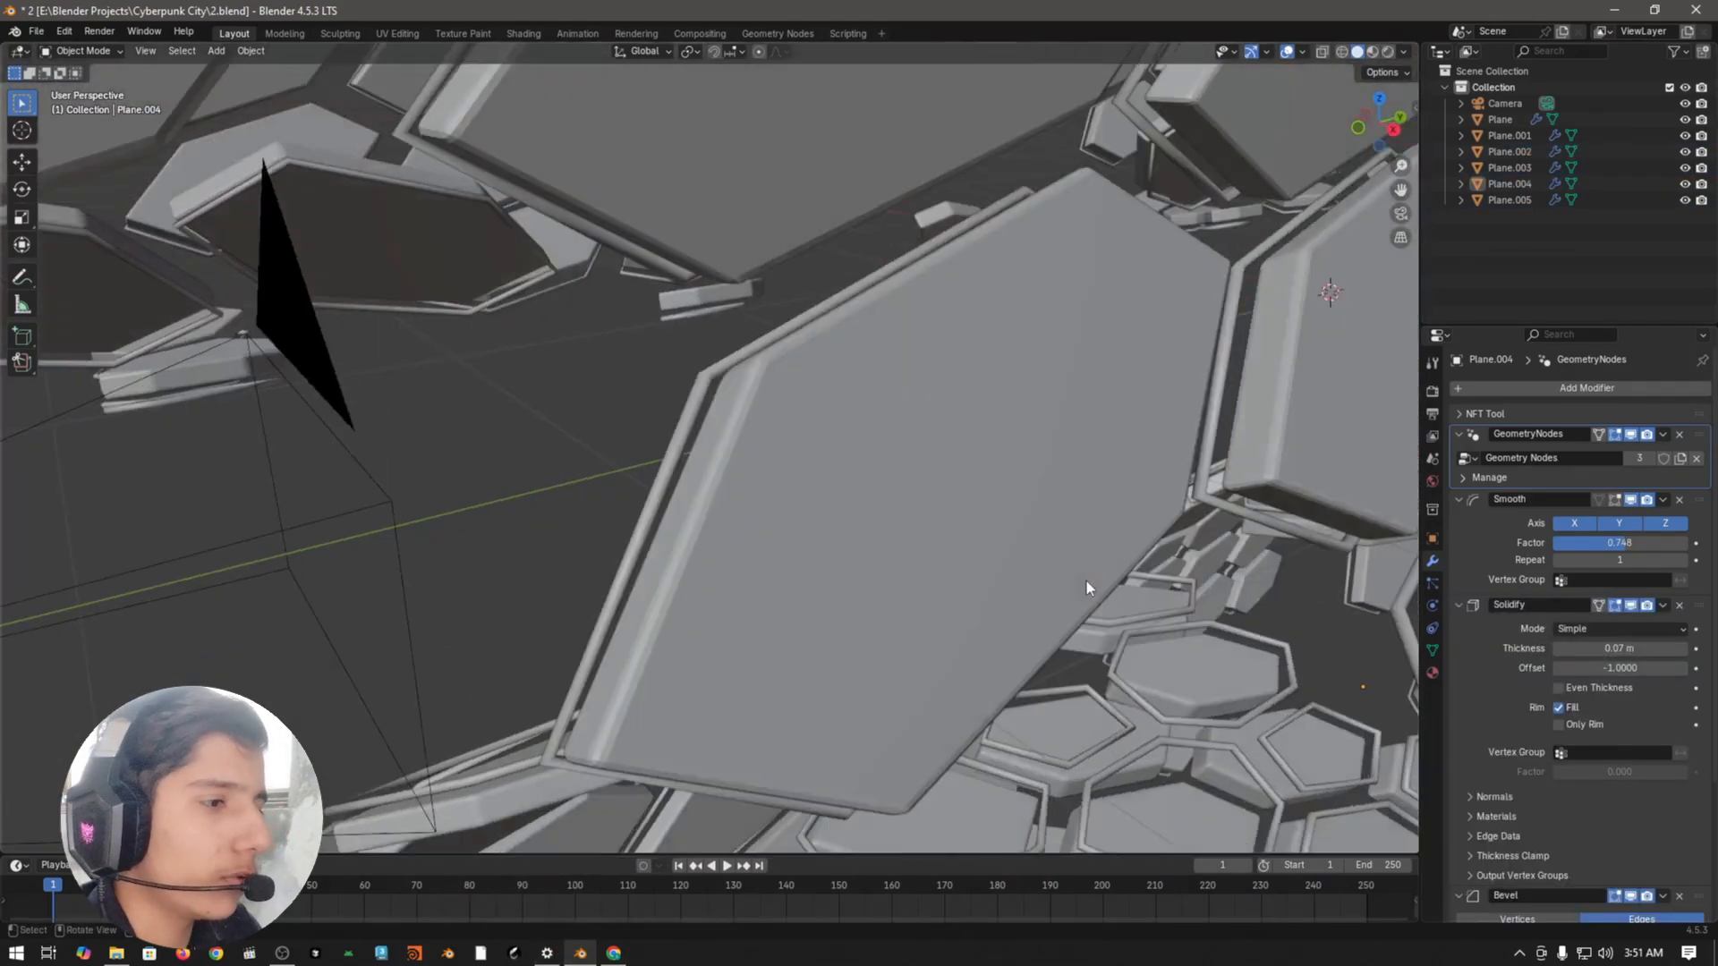
key(Home)
click(944, 391)
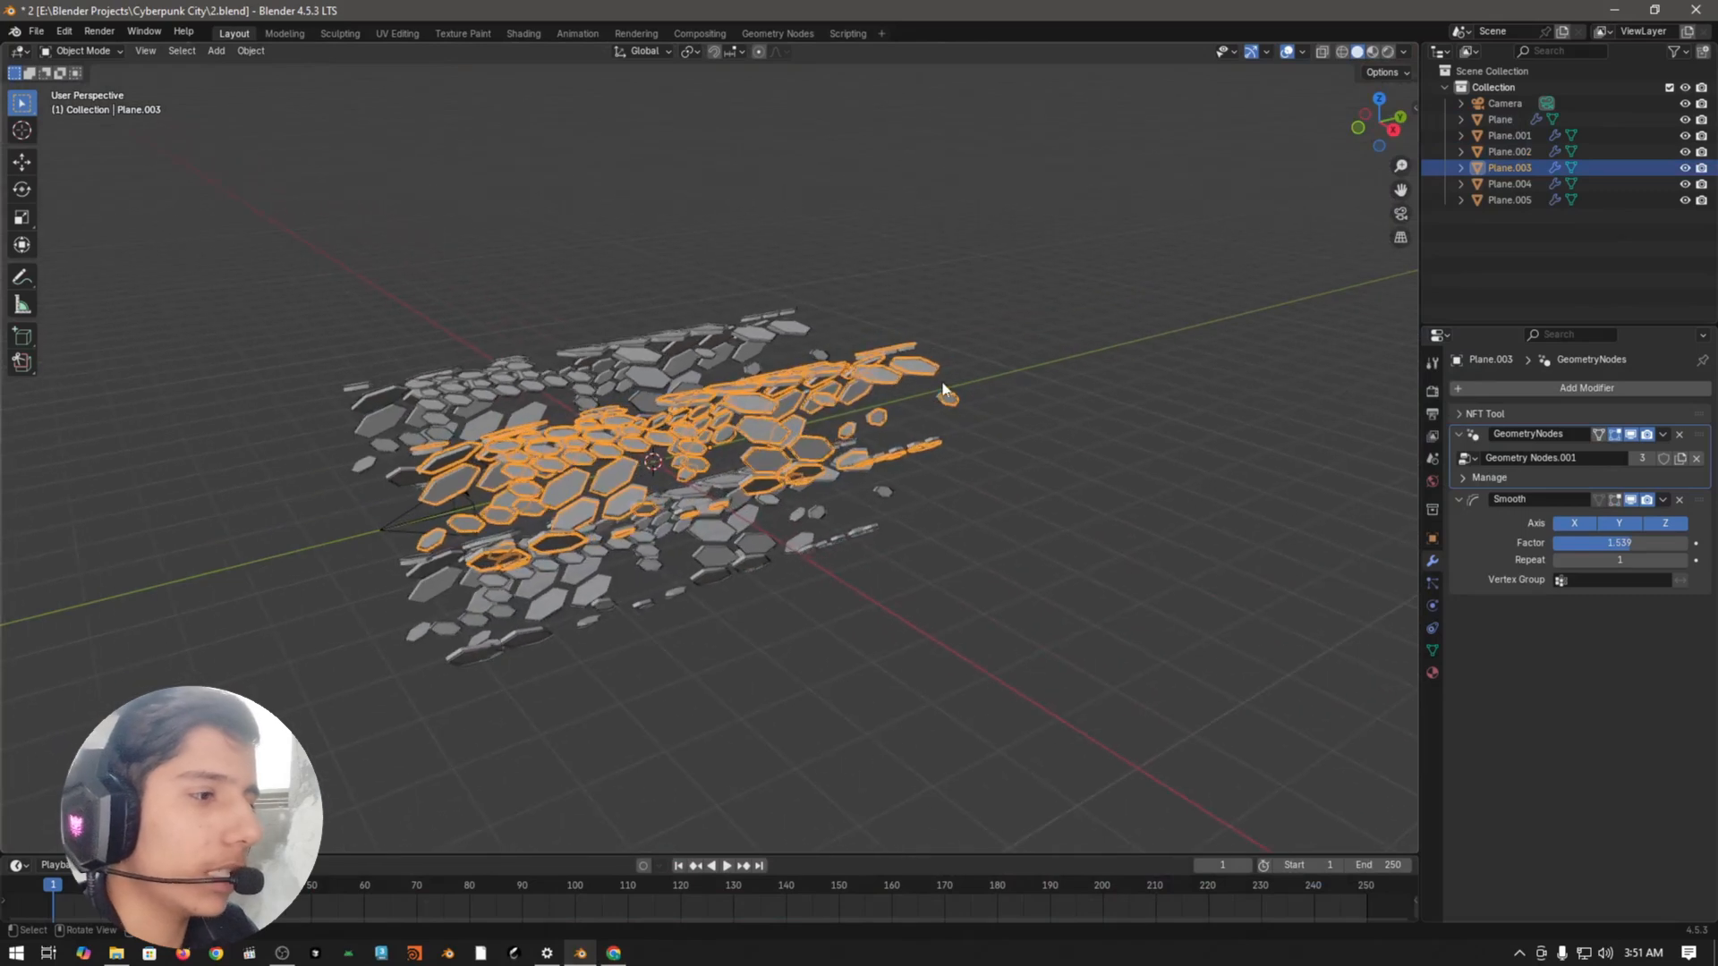
click(1044, 501)
middle_drag(1044, 501, 1043, 533)
drag(671, 229, 1002, 573)
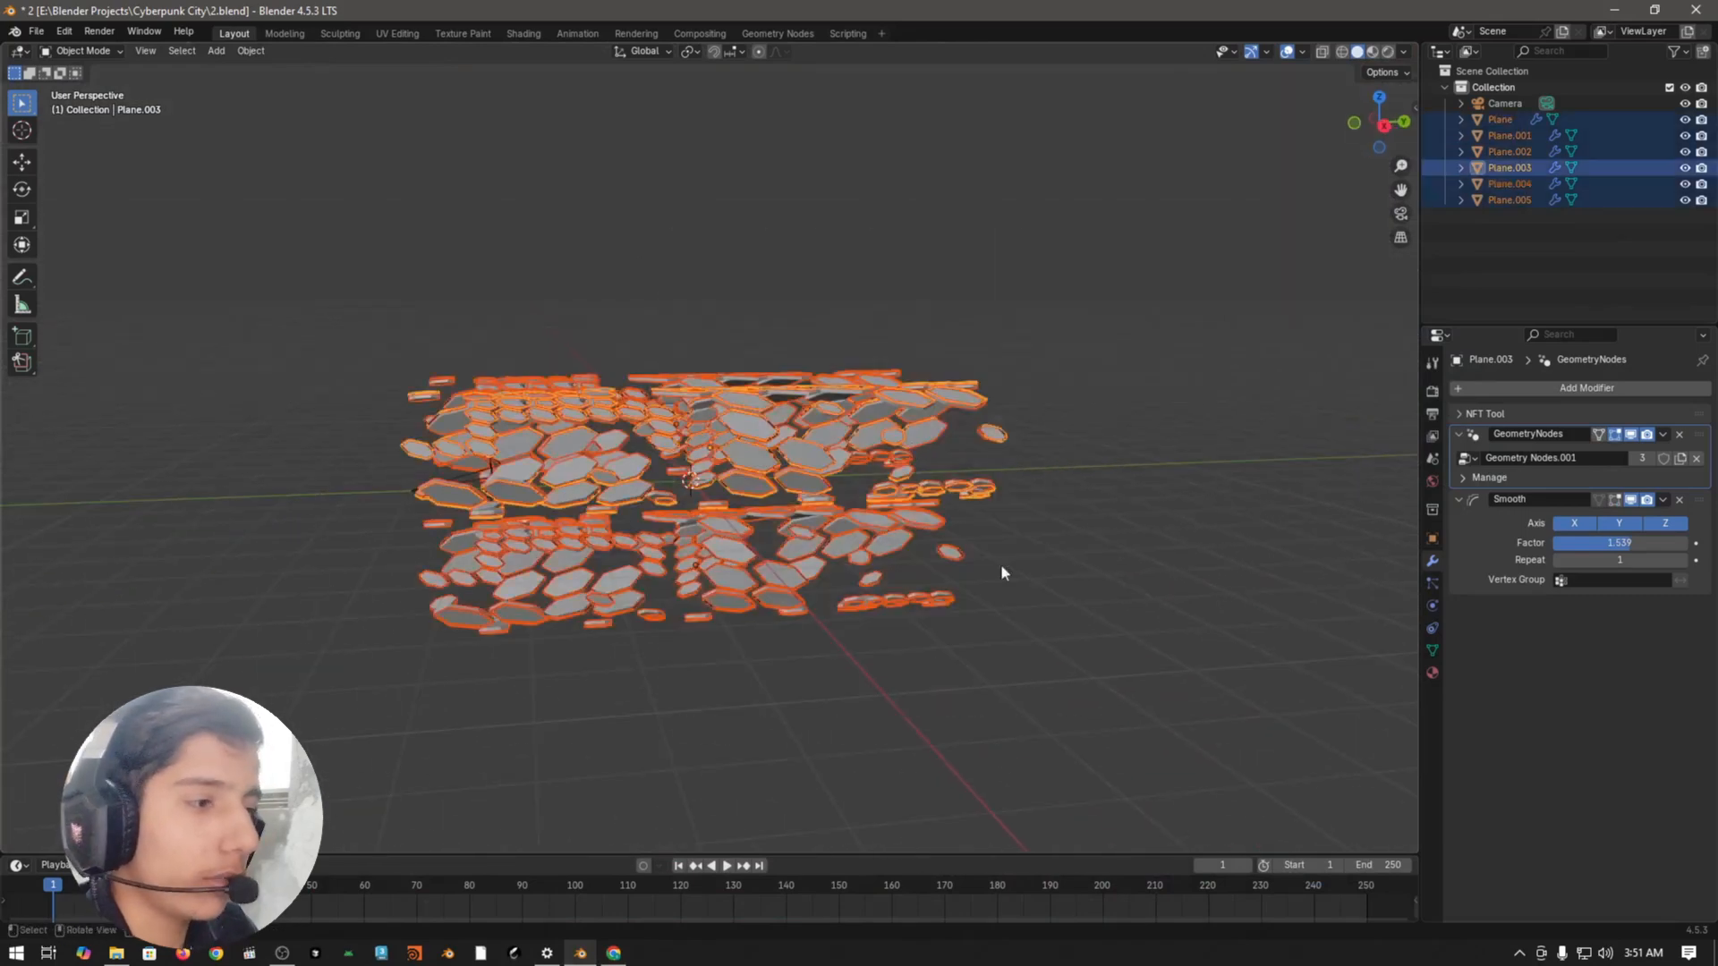
key(m)
click(993, 469)
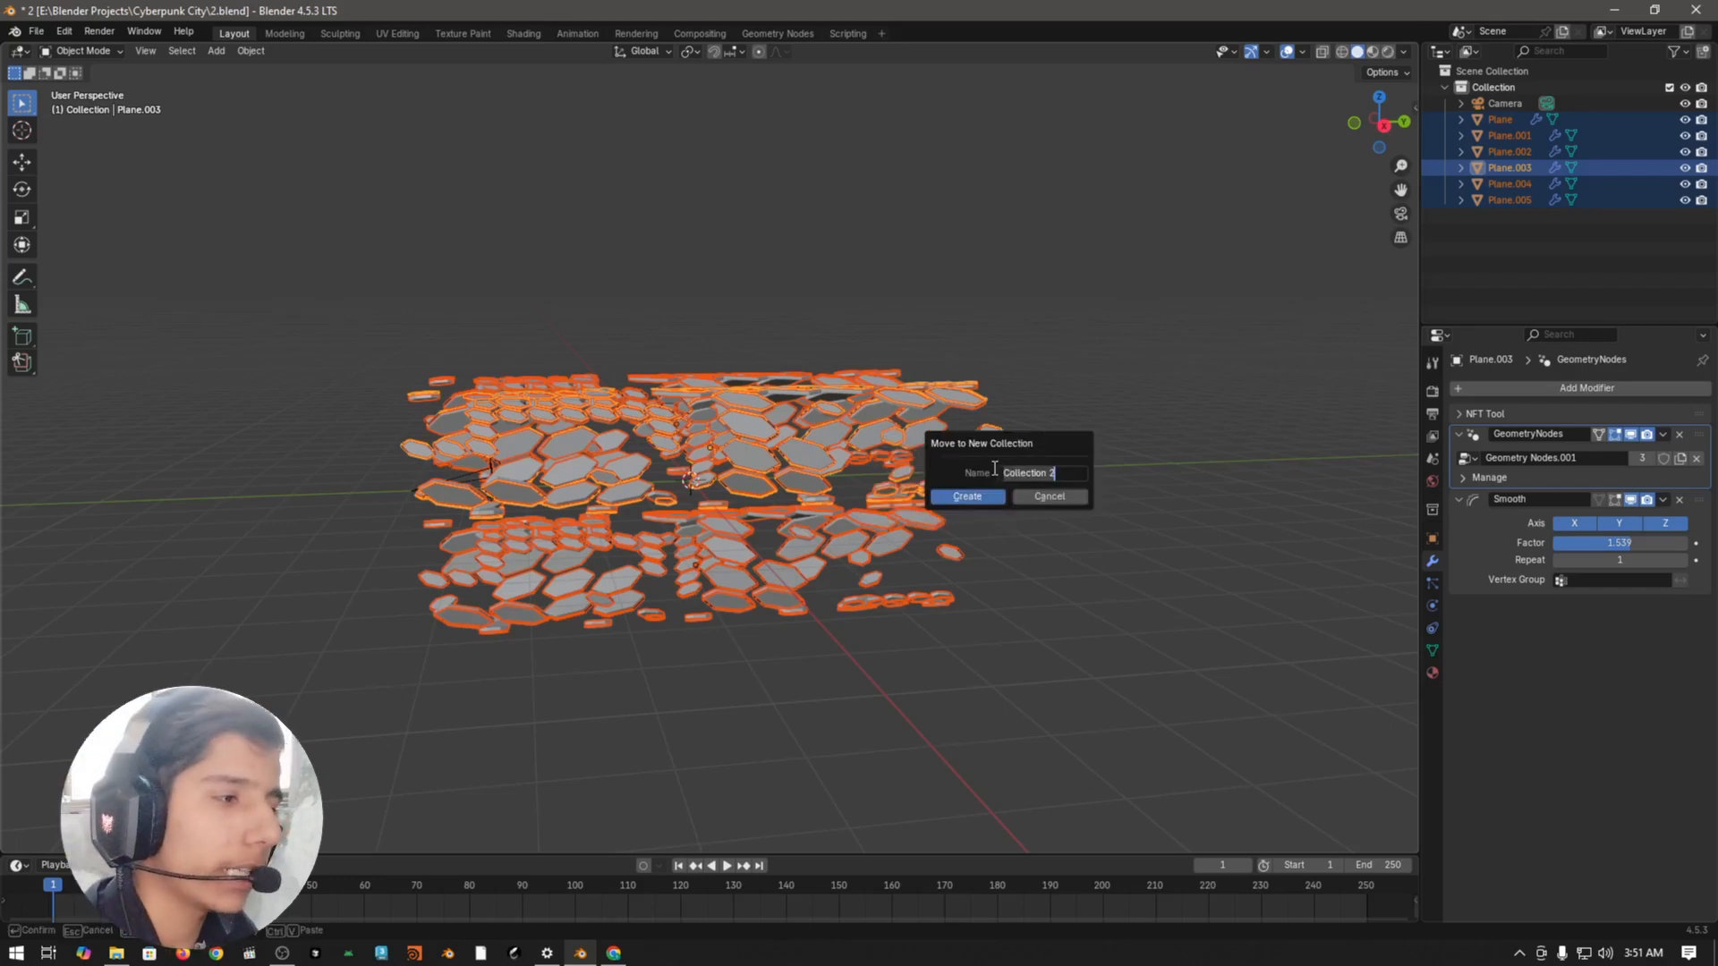
text(Loop)
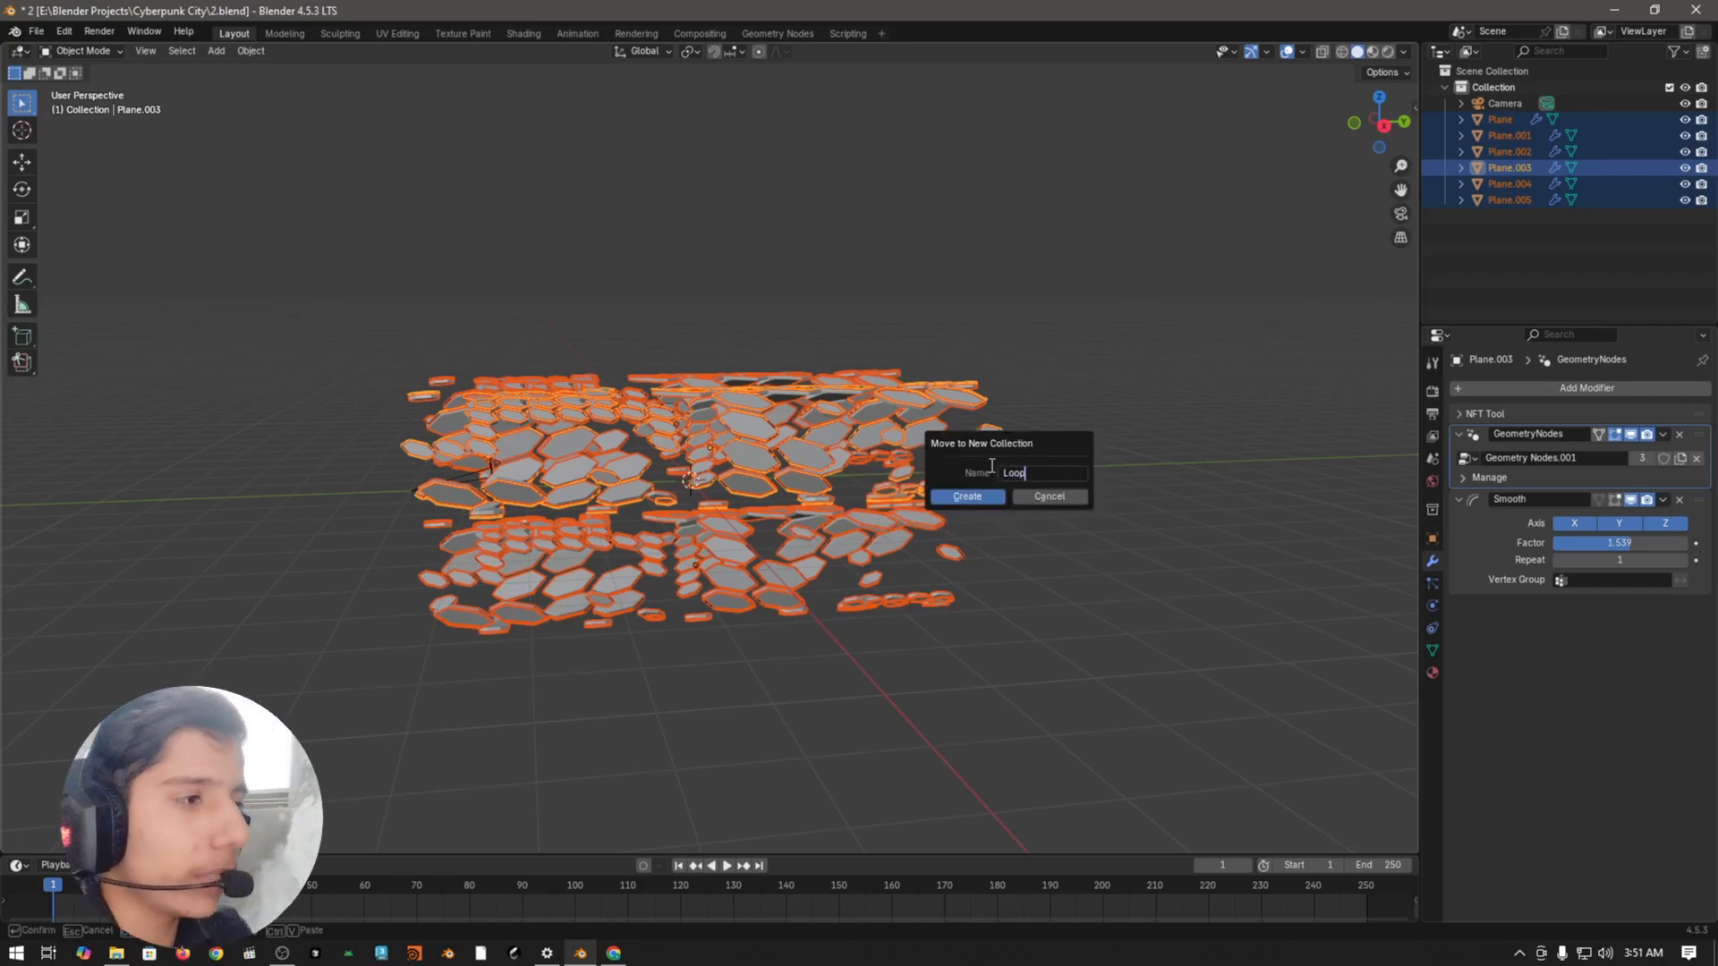
key(Return)
click(1360, 434)
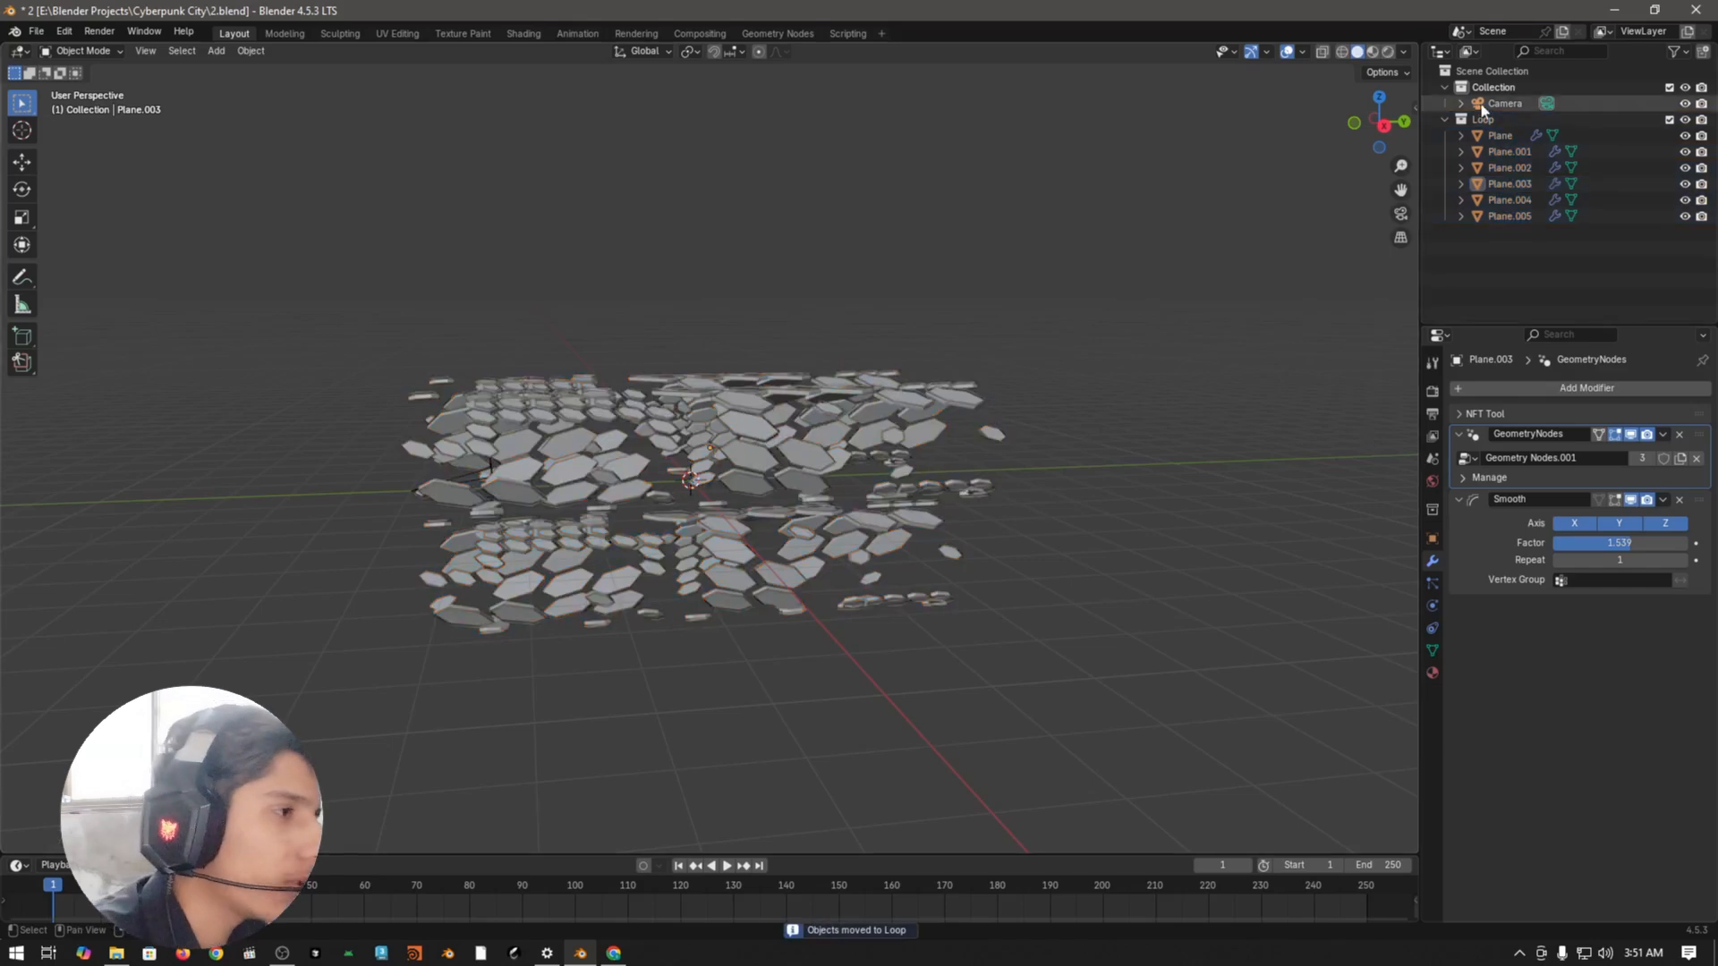
click(1445, 120)
Step: Add a collection instance of Loop to the scene
scroll(814, 524, up, 1)
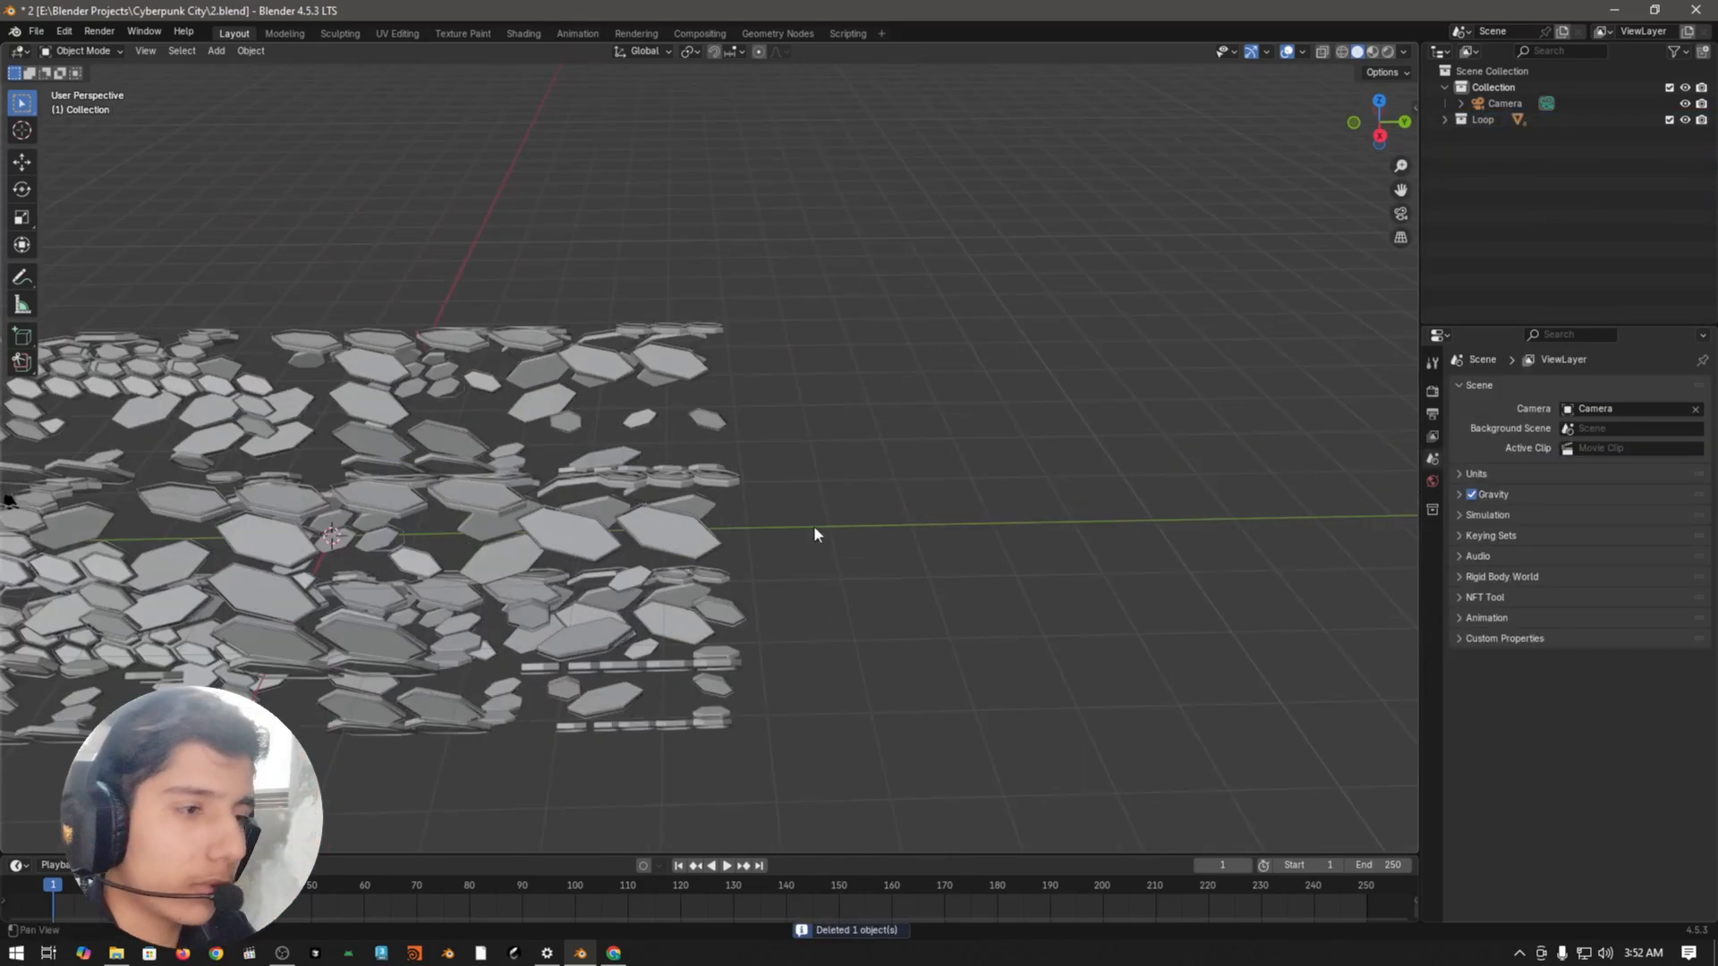
scroll(1020, 490, down, 3)
shift+middle_drag(813, 525, 1049, 457)
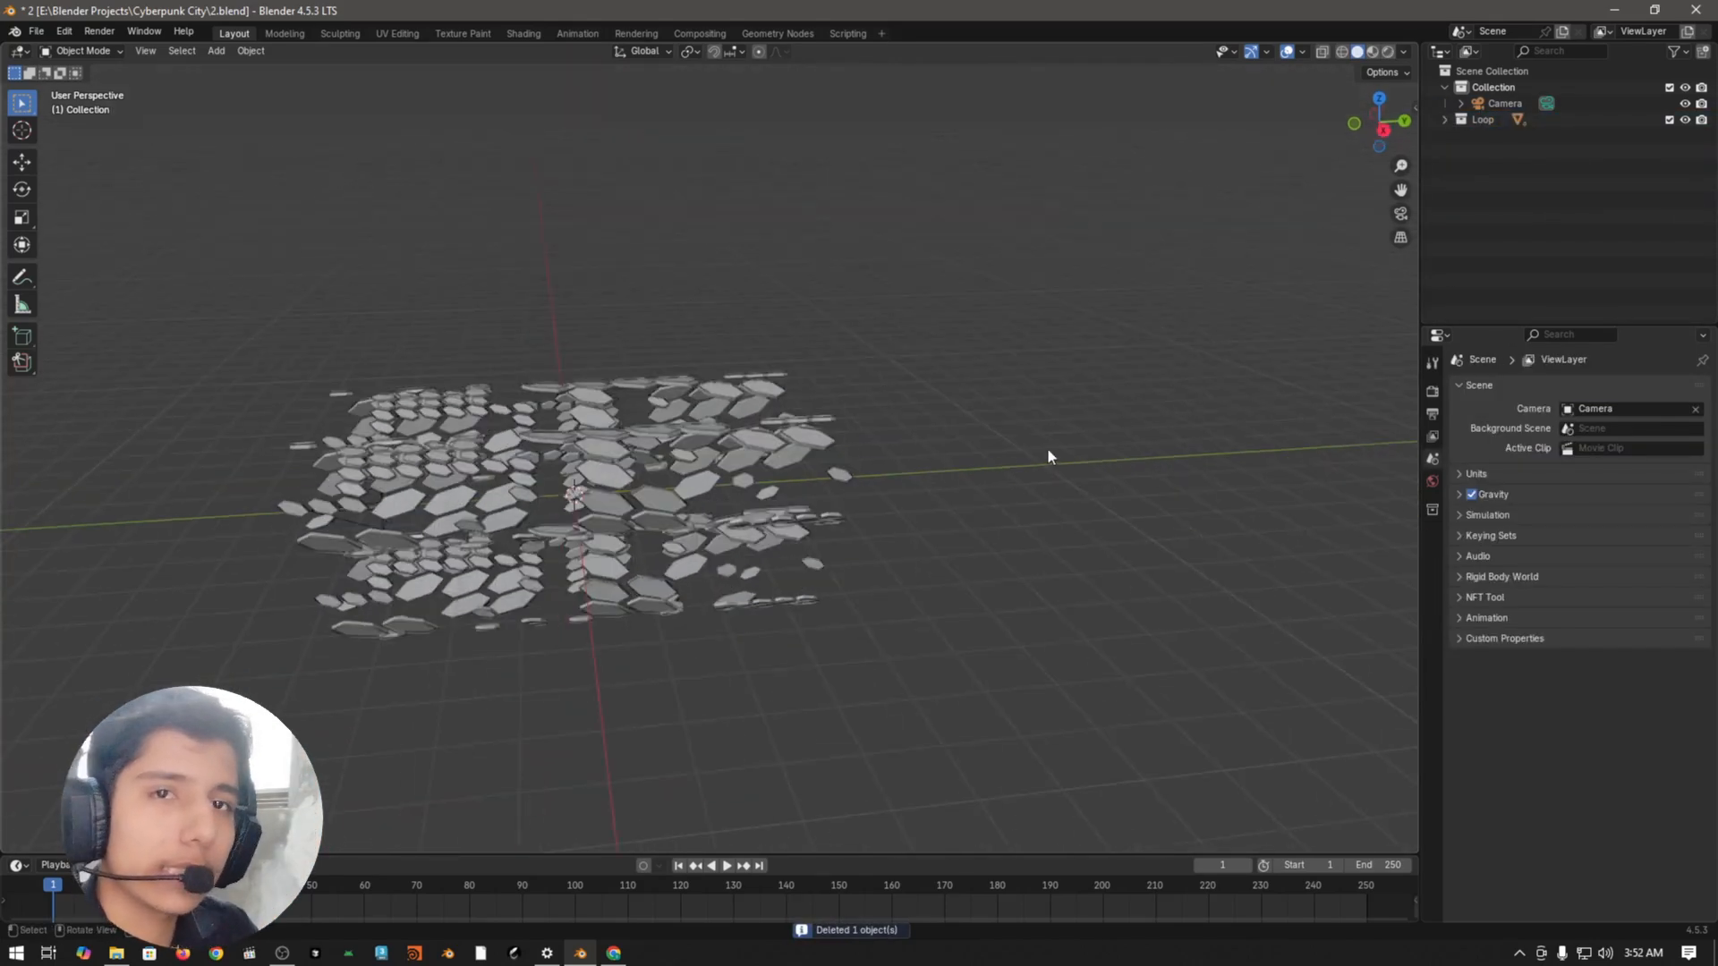
key(shift+a)
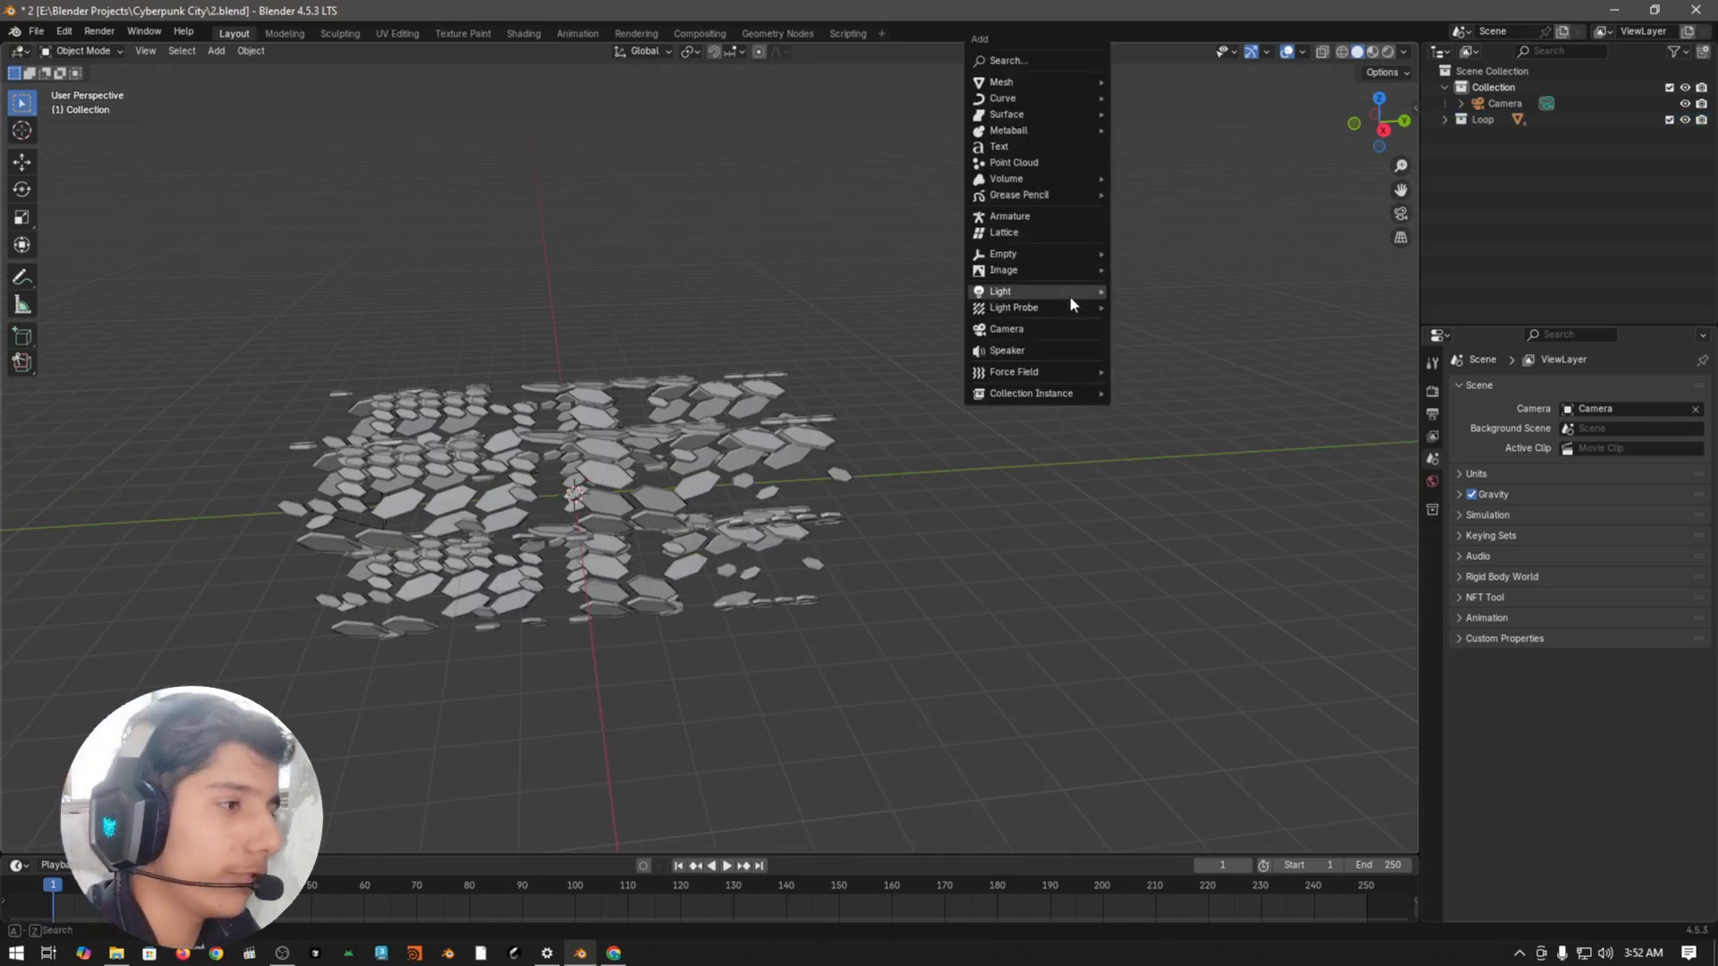
mouse_move(1026, 395)
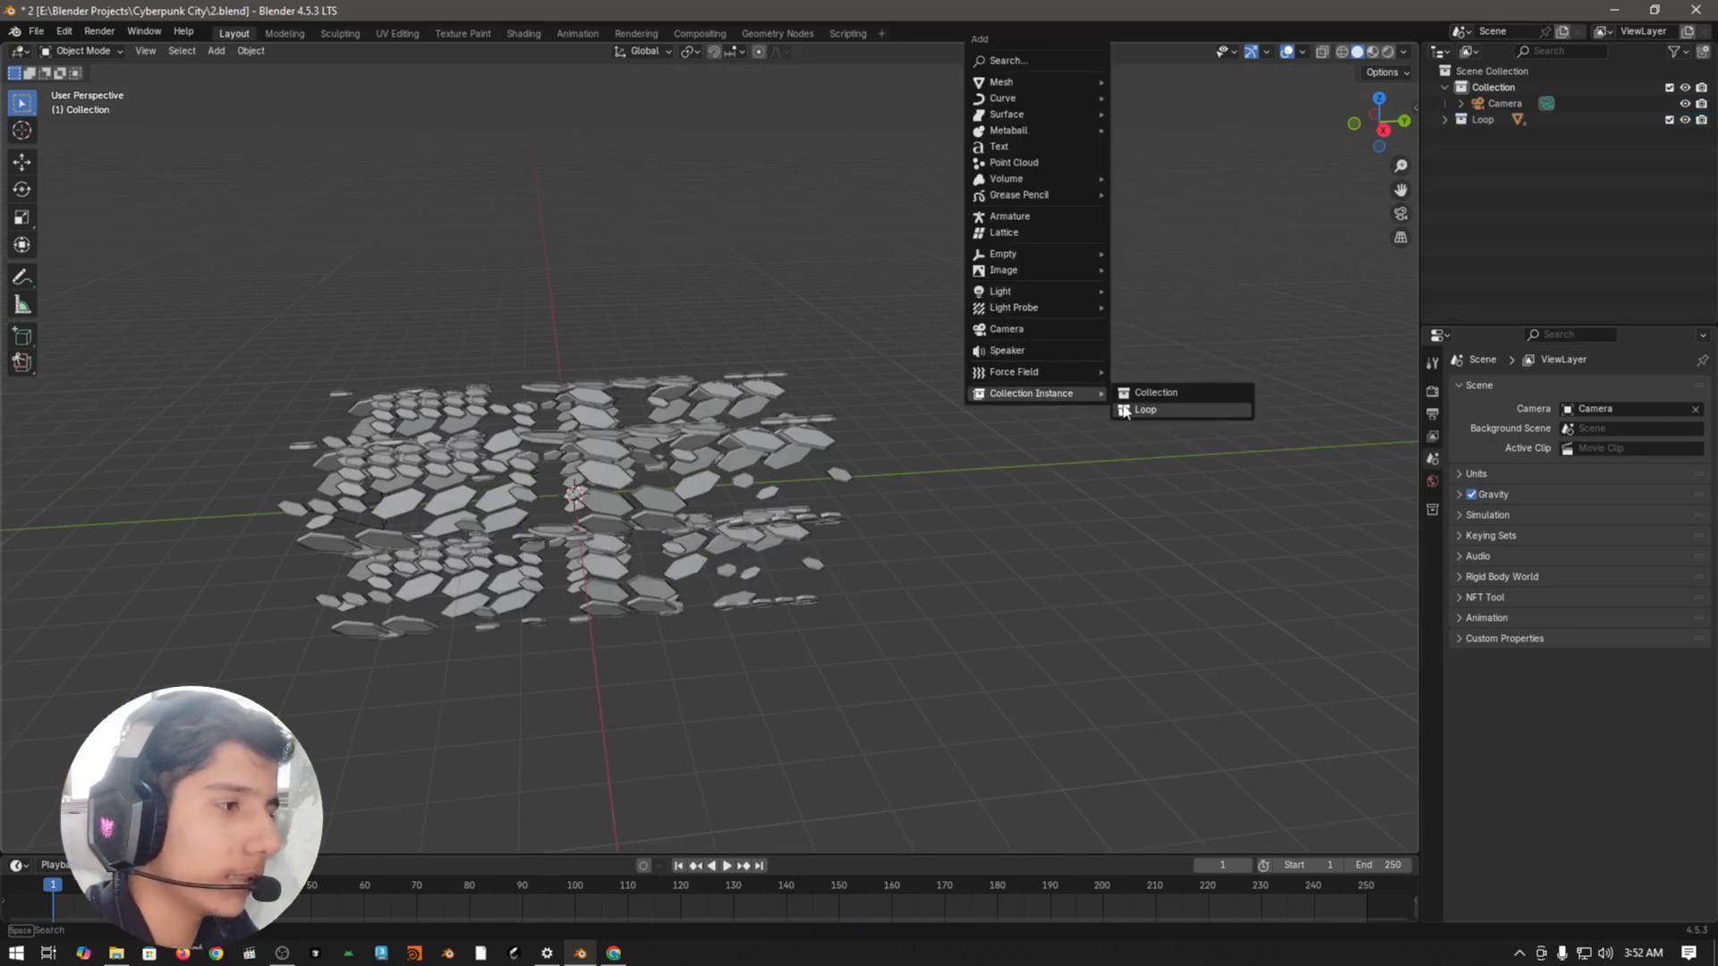
click(1165, 409)
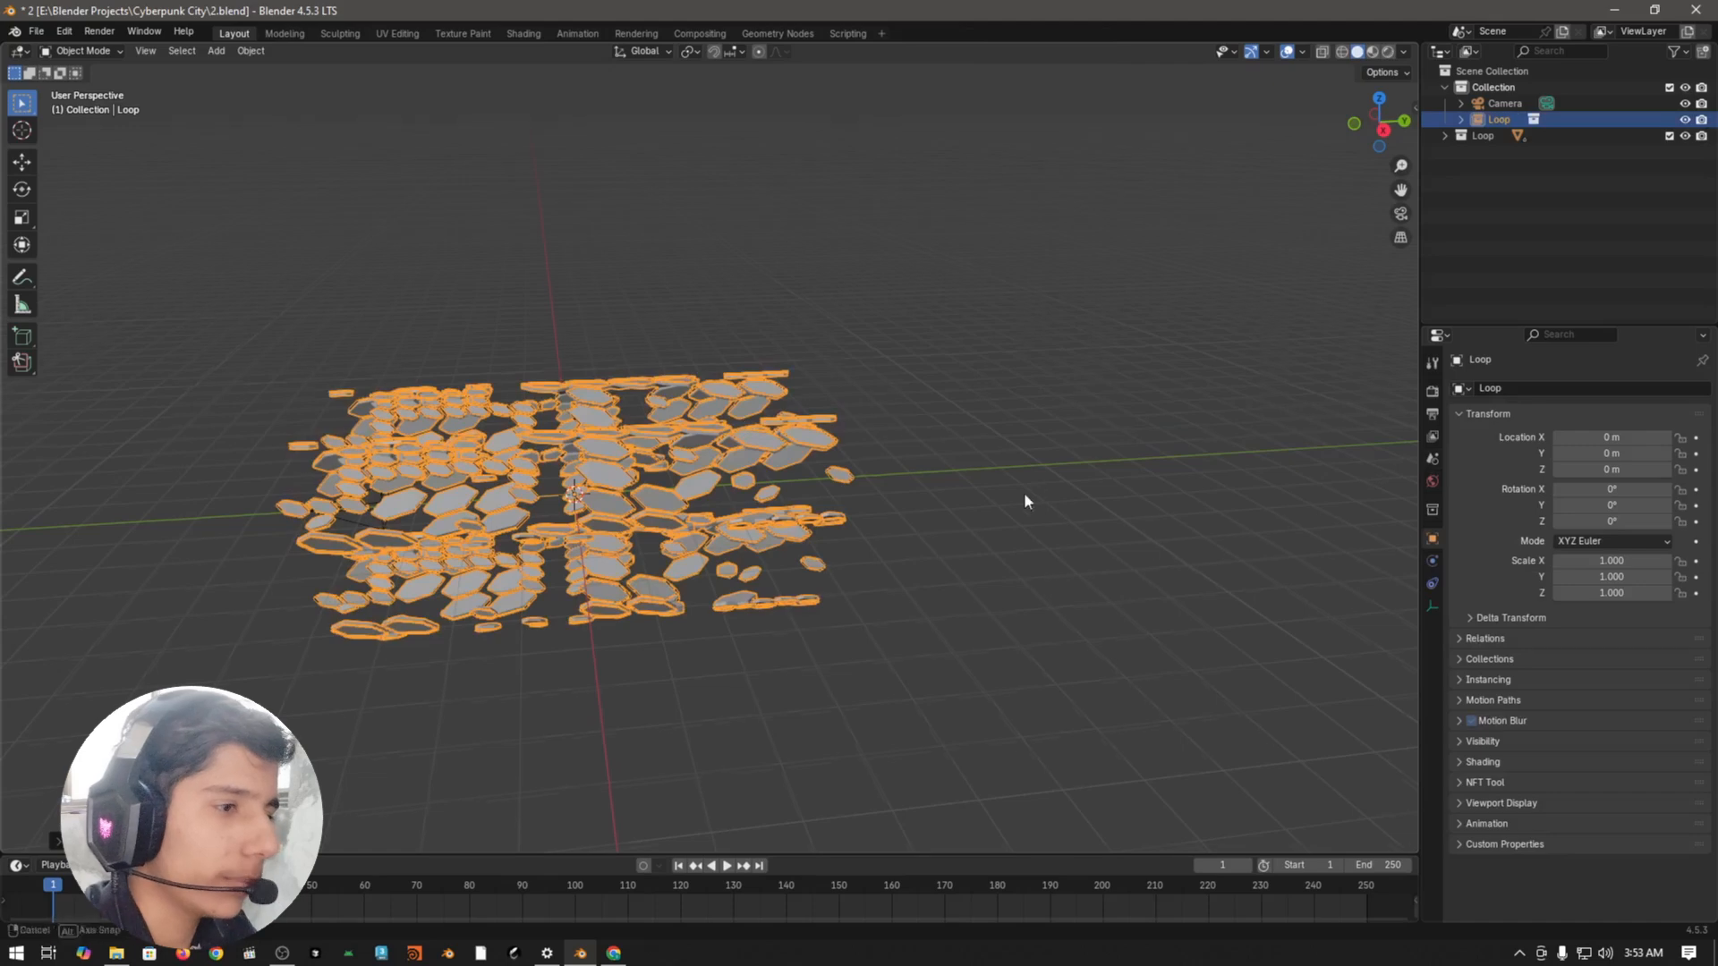
Step: Move the Loop instance 10 m along the Y axis and check the gap to the original tunnels
middle_drag(1026, 496, 977, 516)
key(shift+d)
key(y)
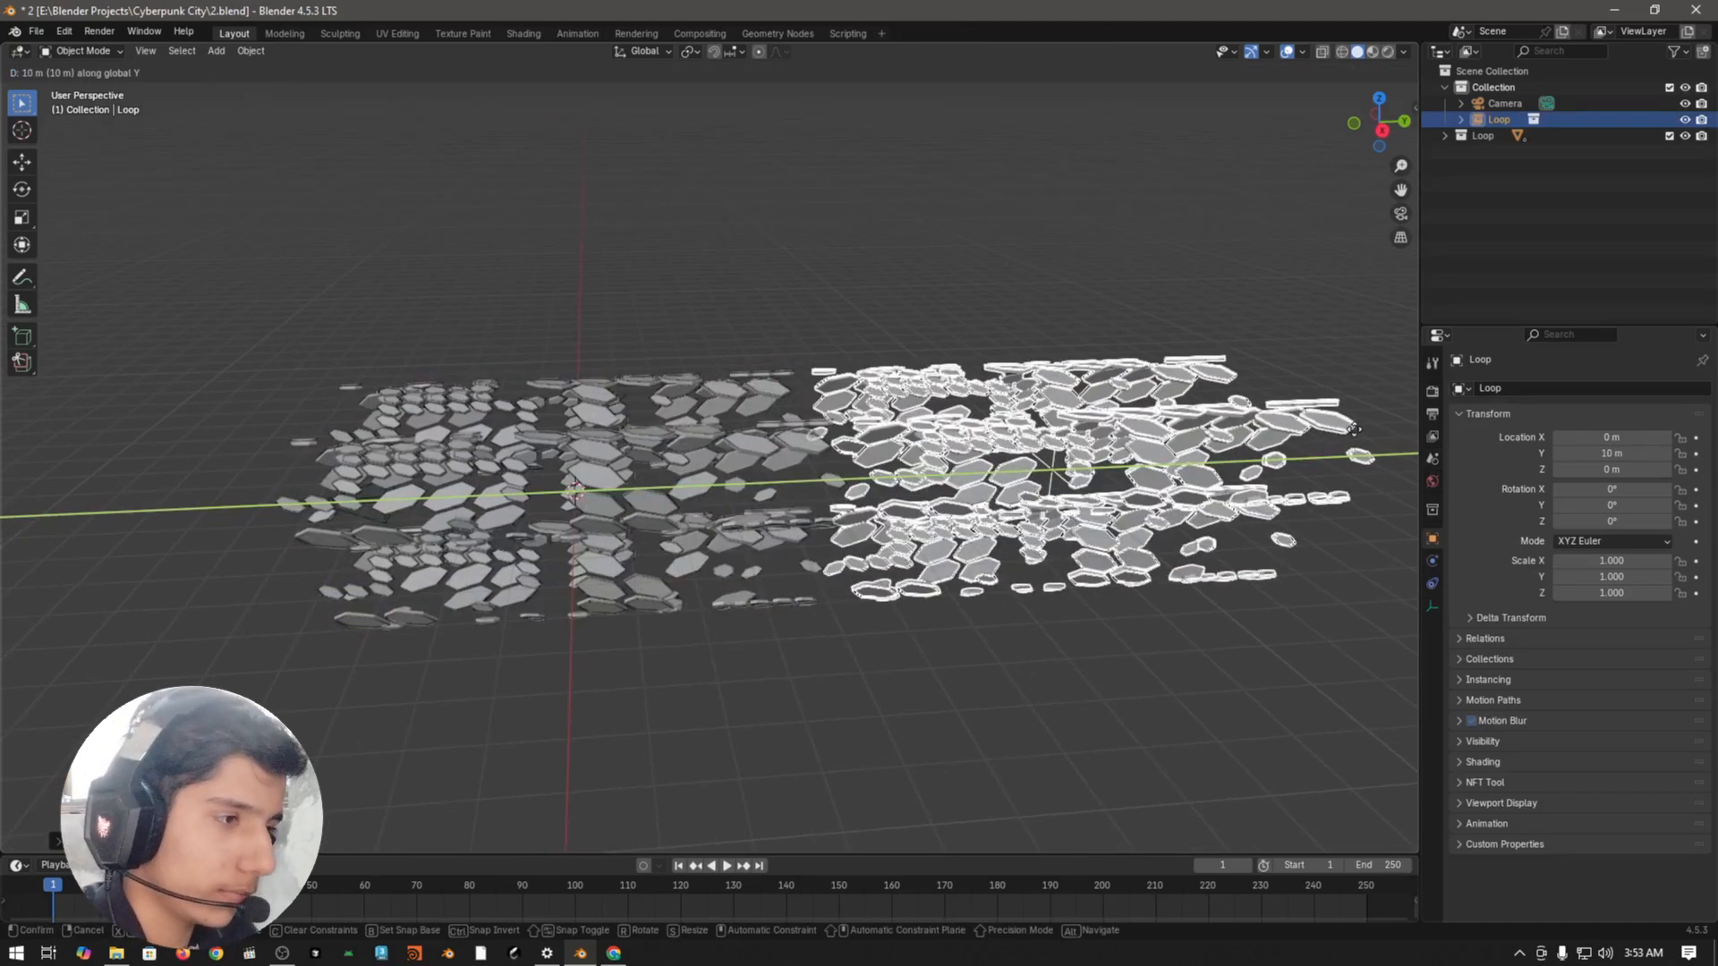
click(1347, 436)
scroll(1211, 492, up, 2)
middle_drag(1210, 492, 744, 448)
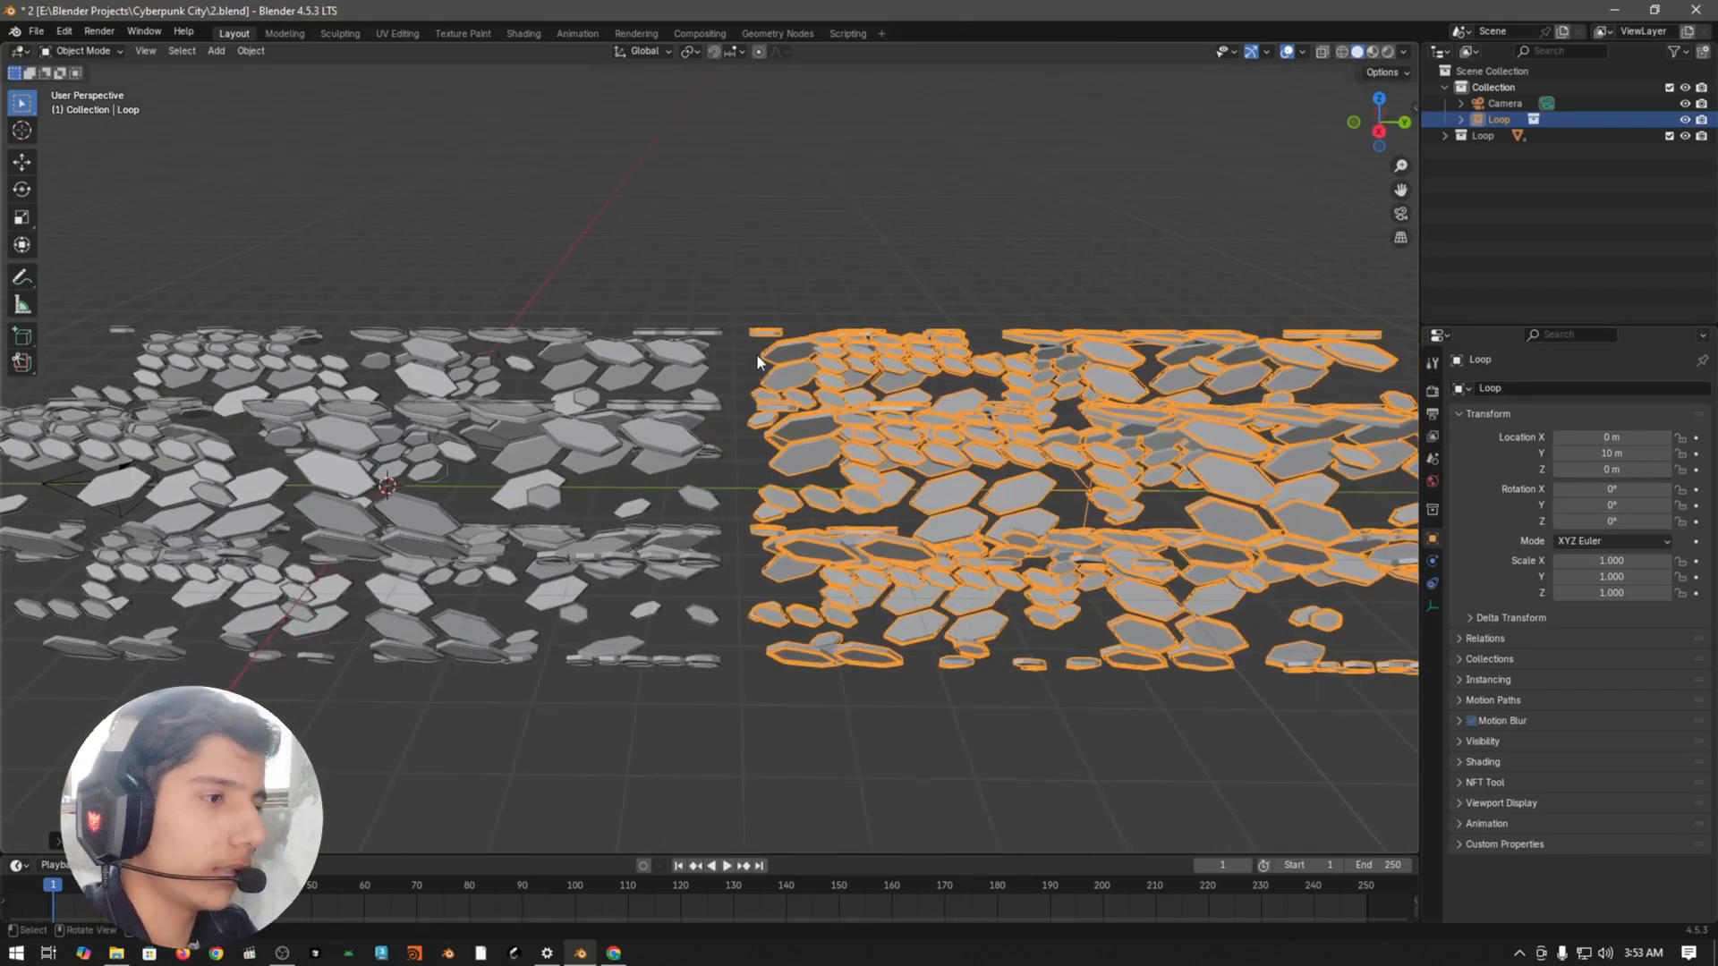
drag(739, 294, 757, 357)
scroll(886, 582, down, 5)
shift+middle_drag(920, 580, 863, 588)
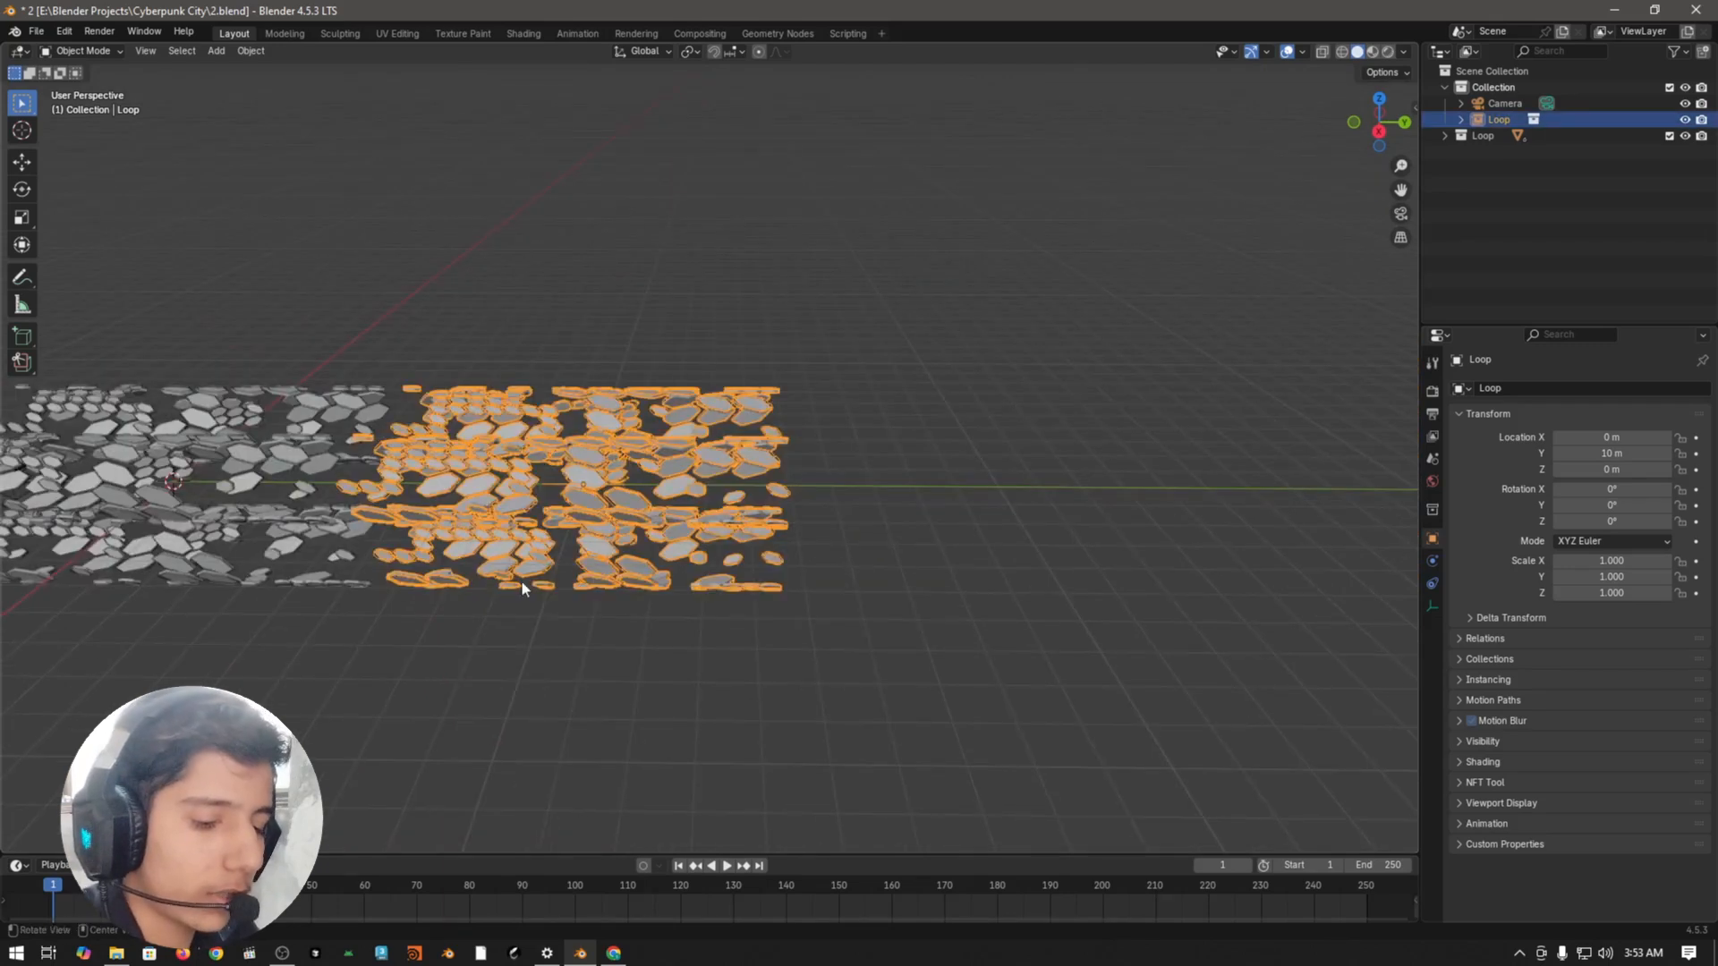
Step: Duplicate the Loop instance 10 m further along the Y axis
key(shift+d)
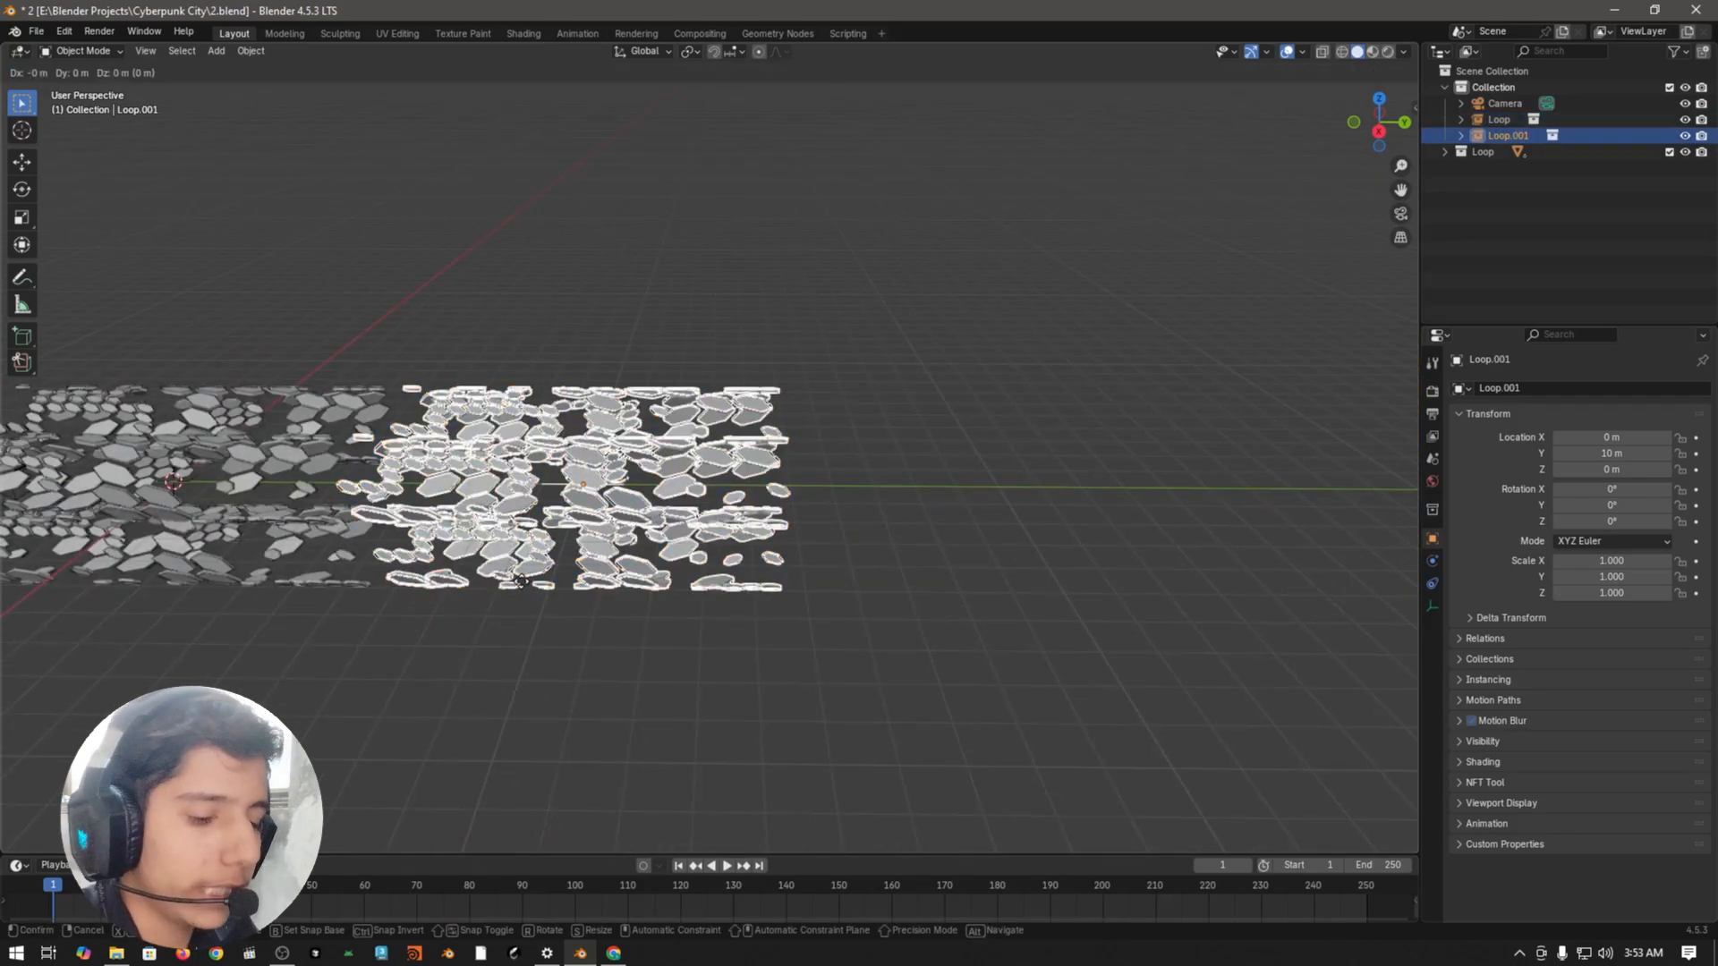
key(y)
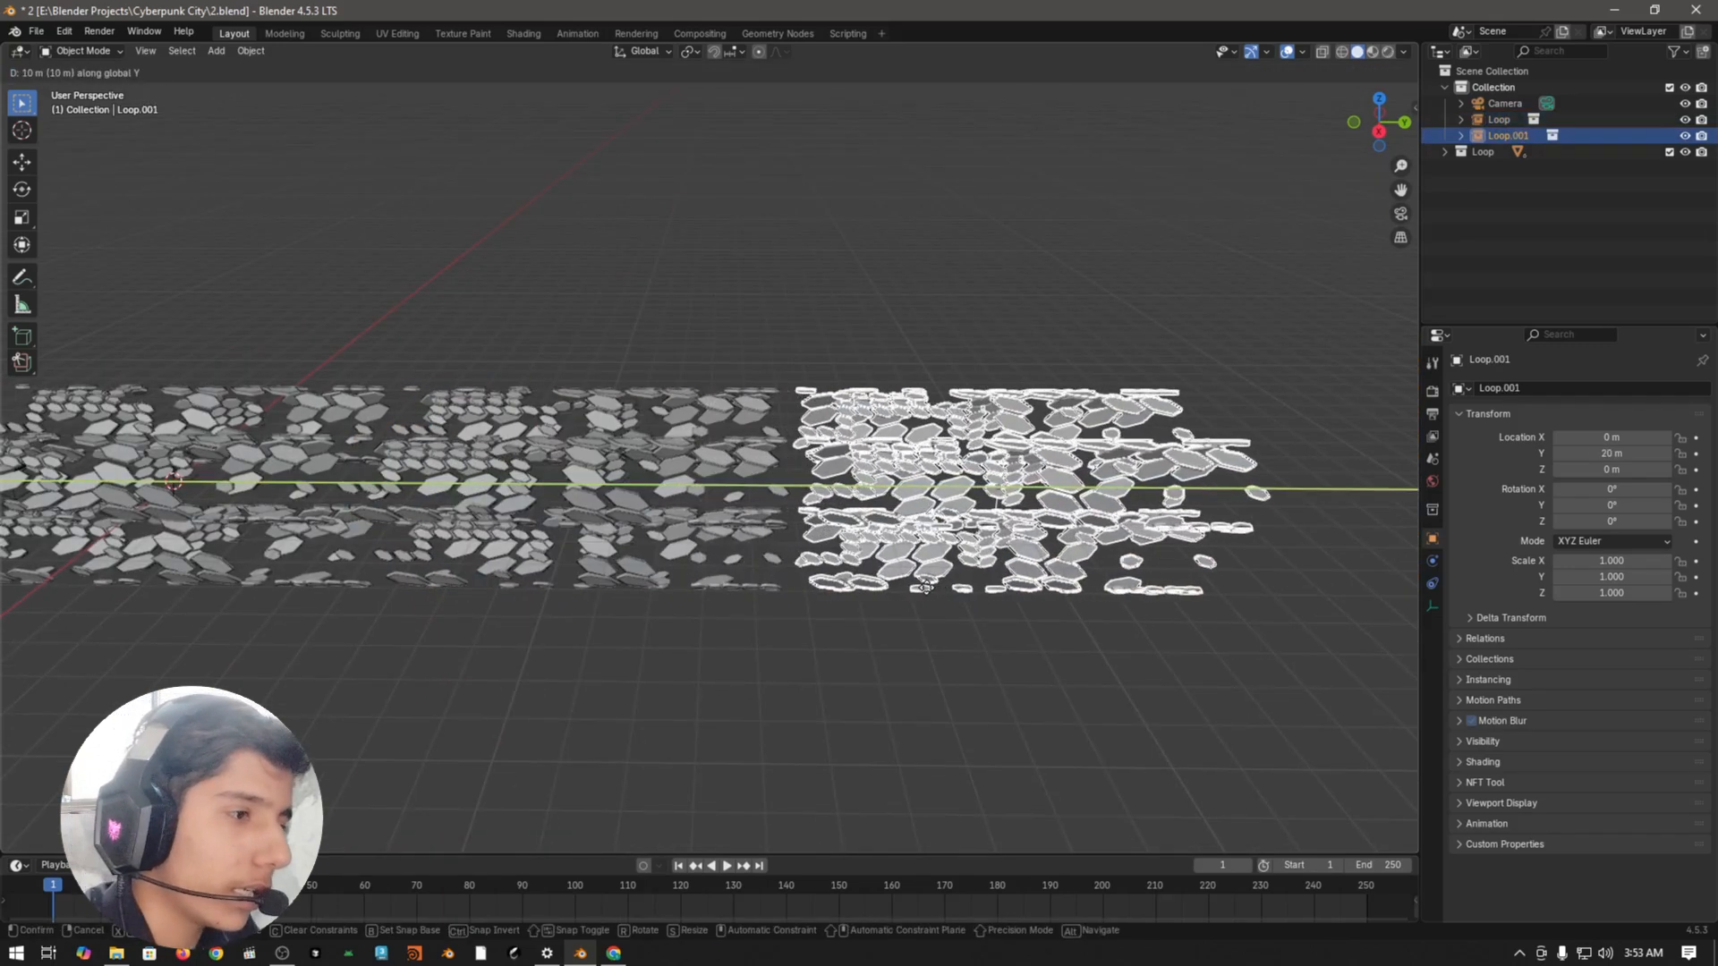
click(925, 587)
scroll(913, 564, down, 3)
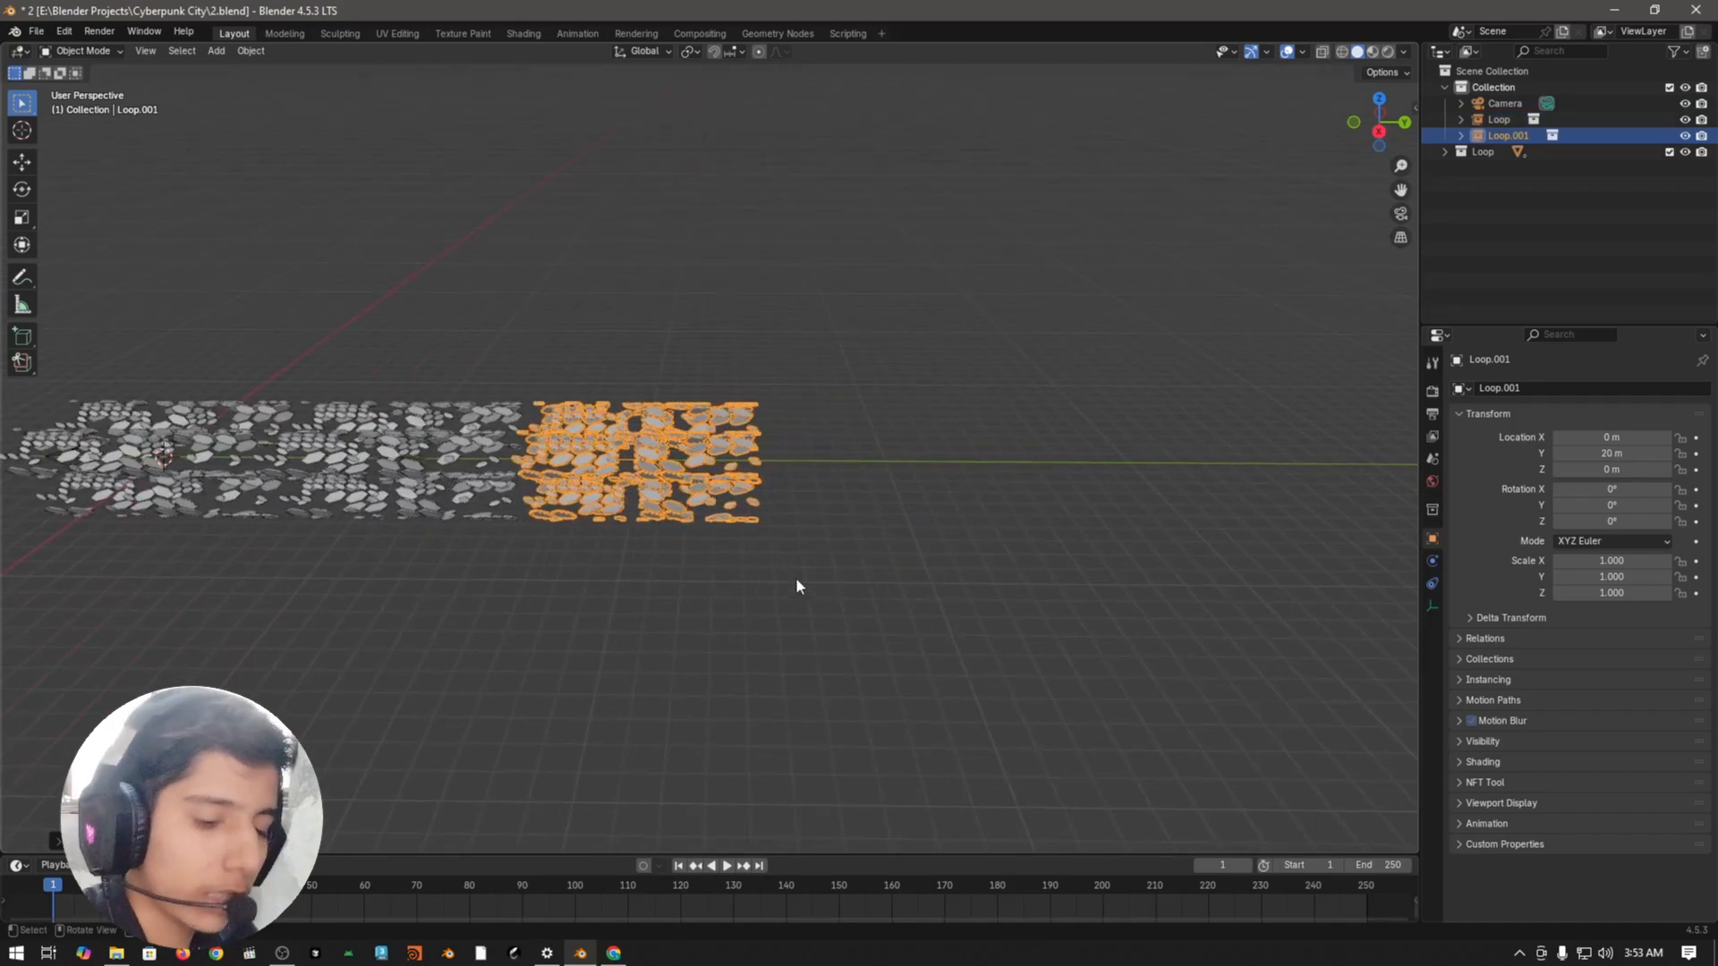
Step: Repeat the 10 m duplication twice to extend the tunnels with instances at Y 30 m and 40 m
key(shift+r)
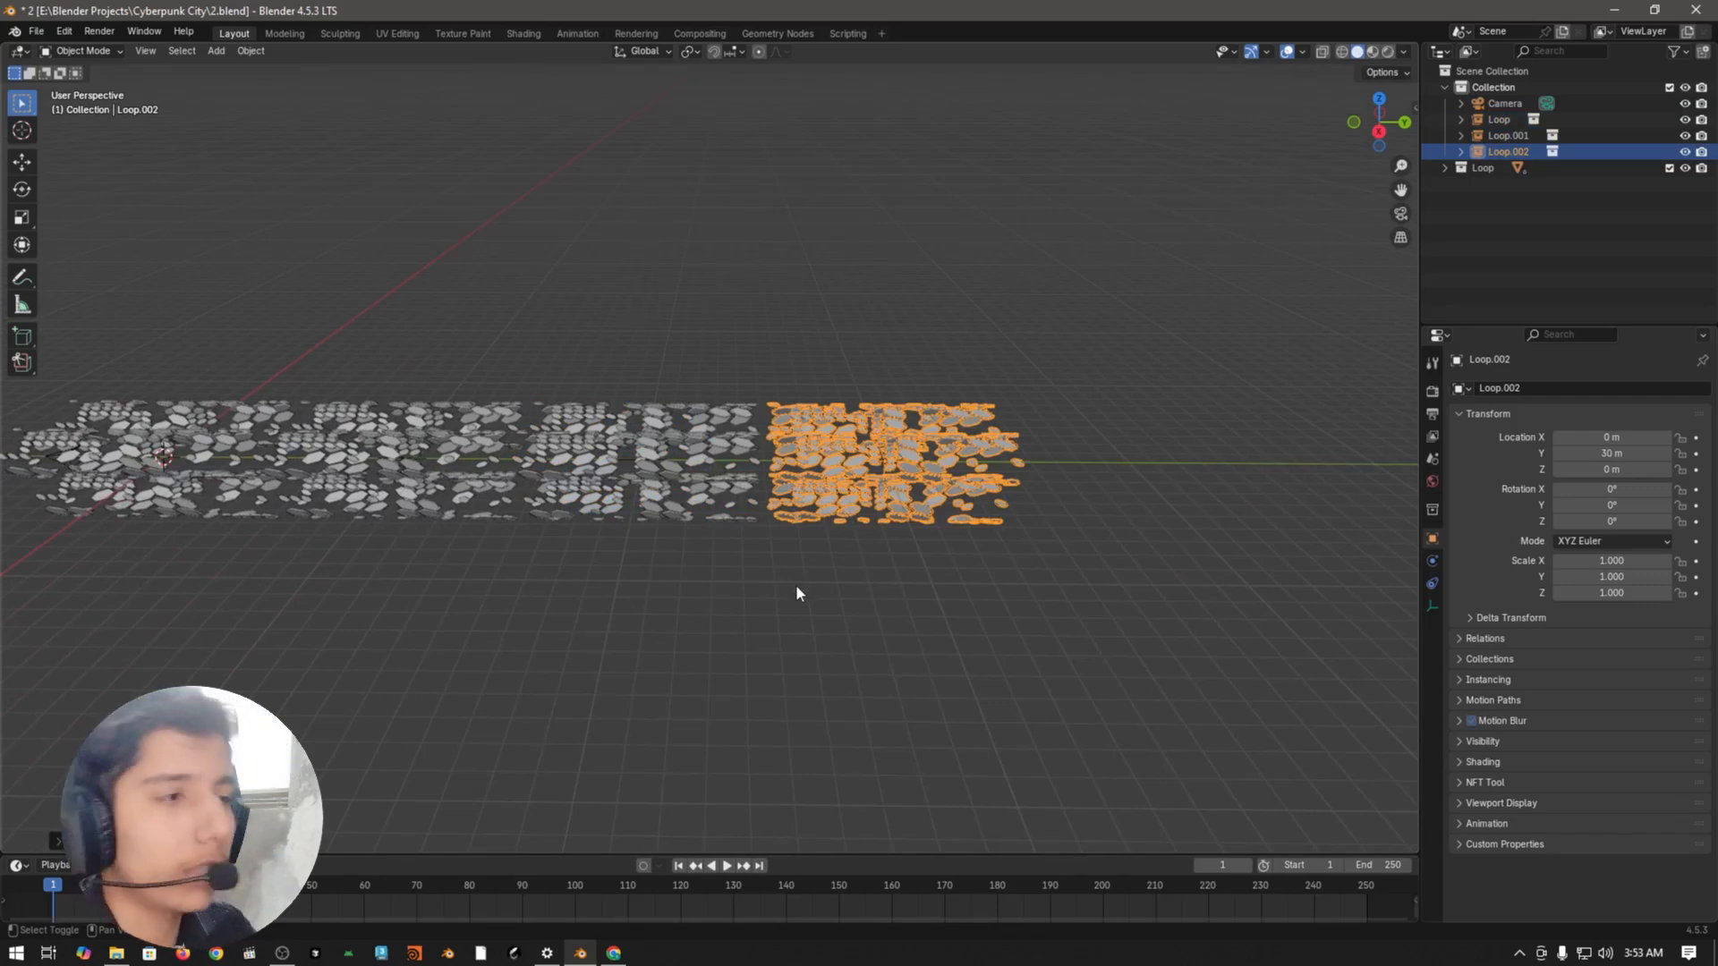
key(shift+r)
scroll(797, 591, down, 2)
middle_drag(796, 591, 974, 528)
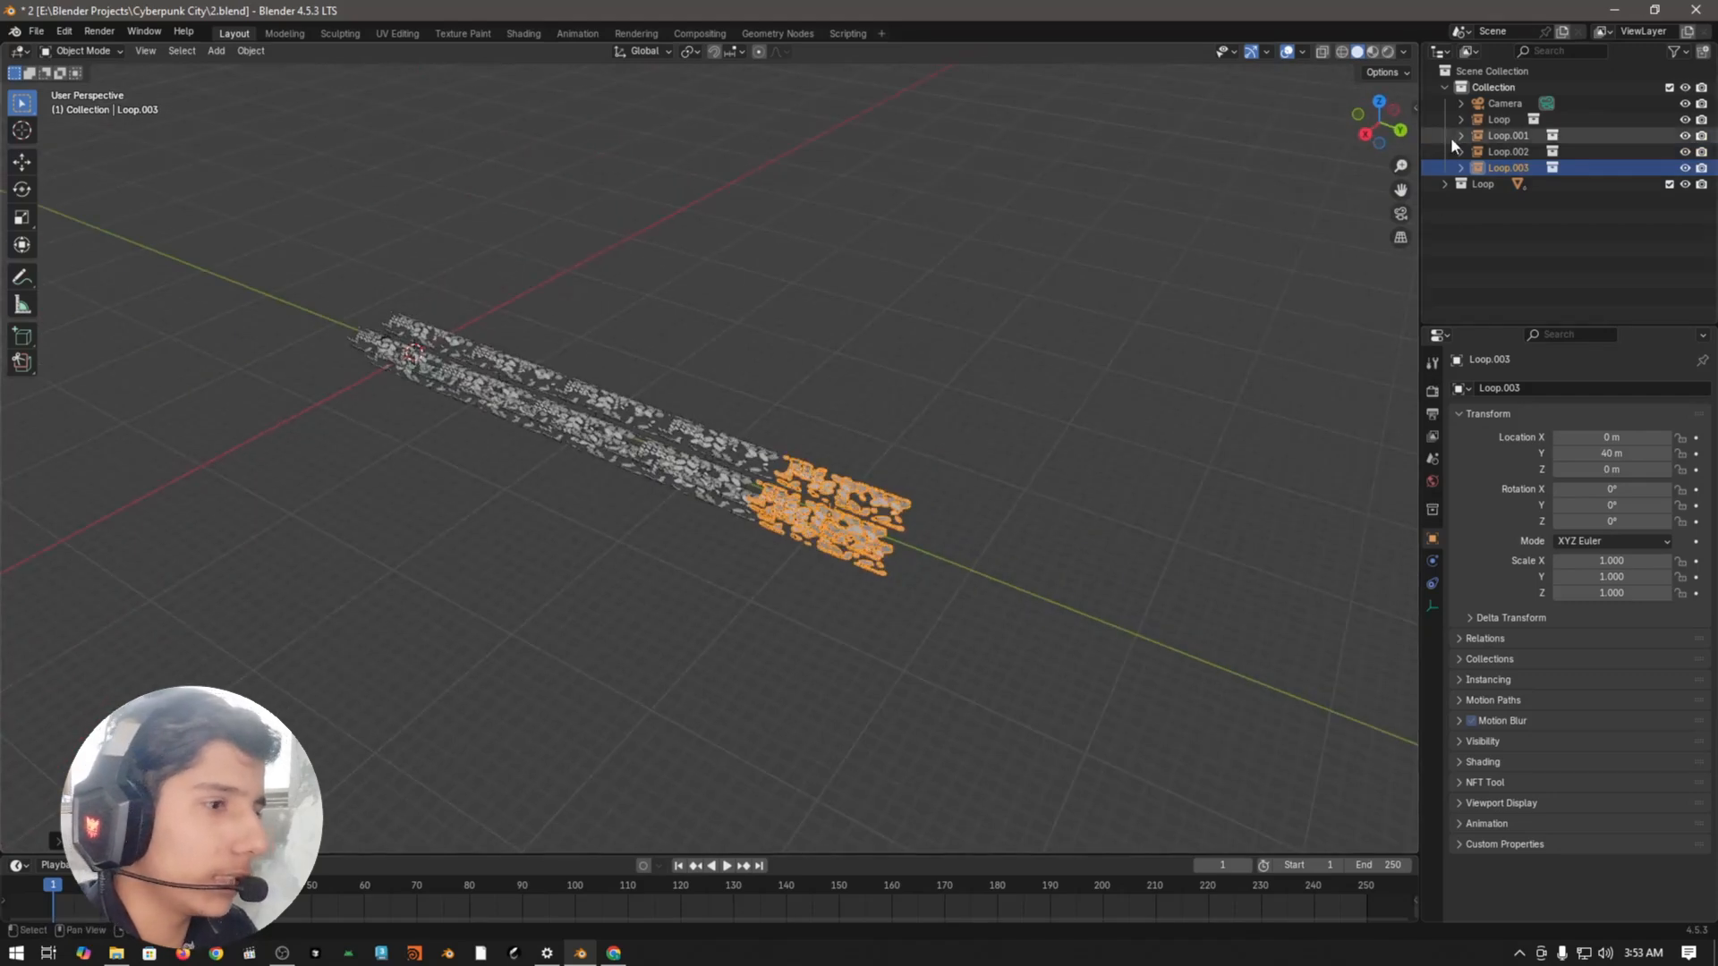
Step: Look through the camera down the extended tunnels and select the camera
middle_drag(1013, 392, 1114, 355)
click(993, 294)
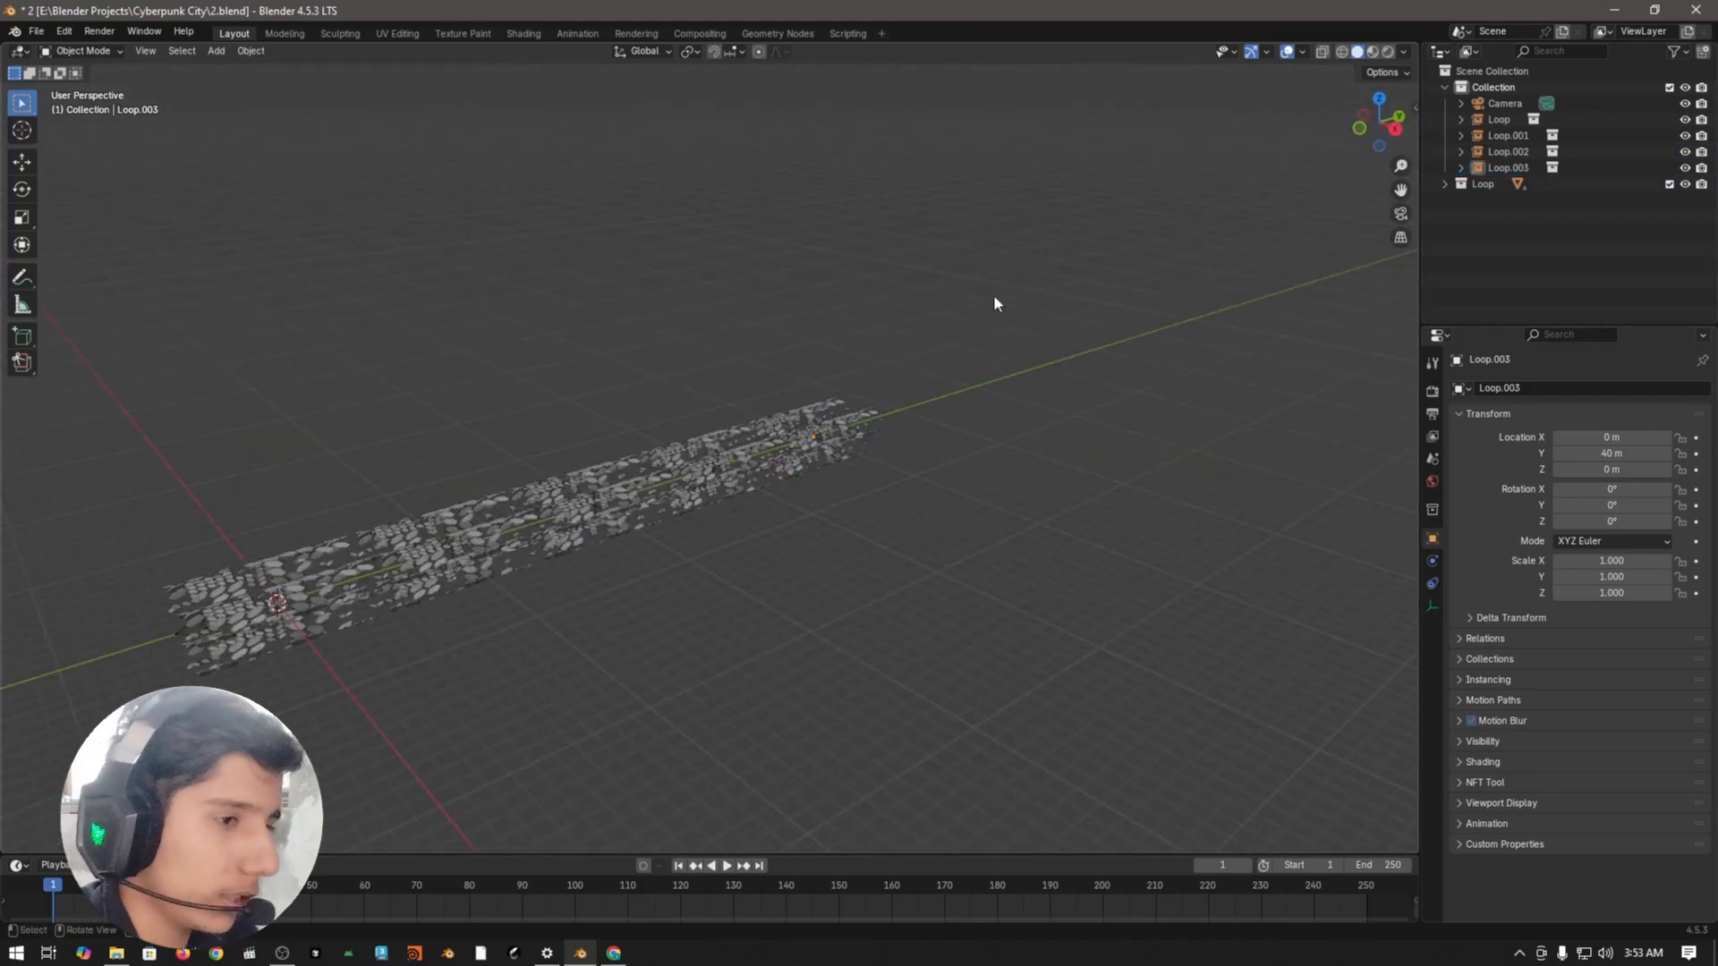
key(KP_0)
click(879, 165)
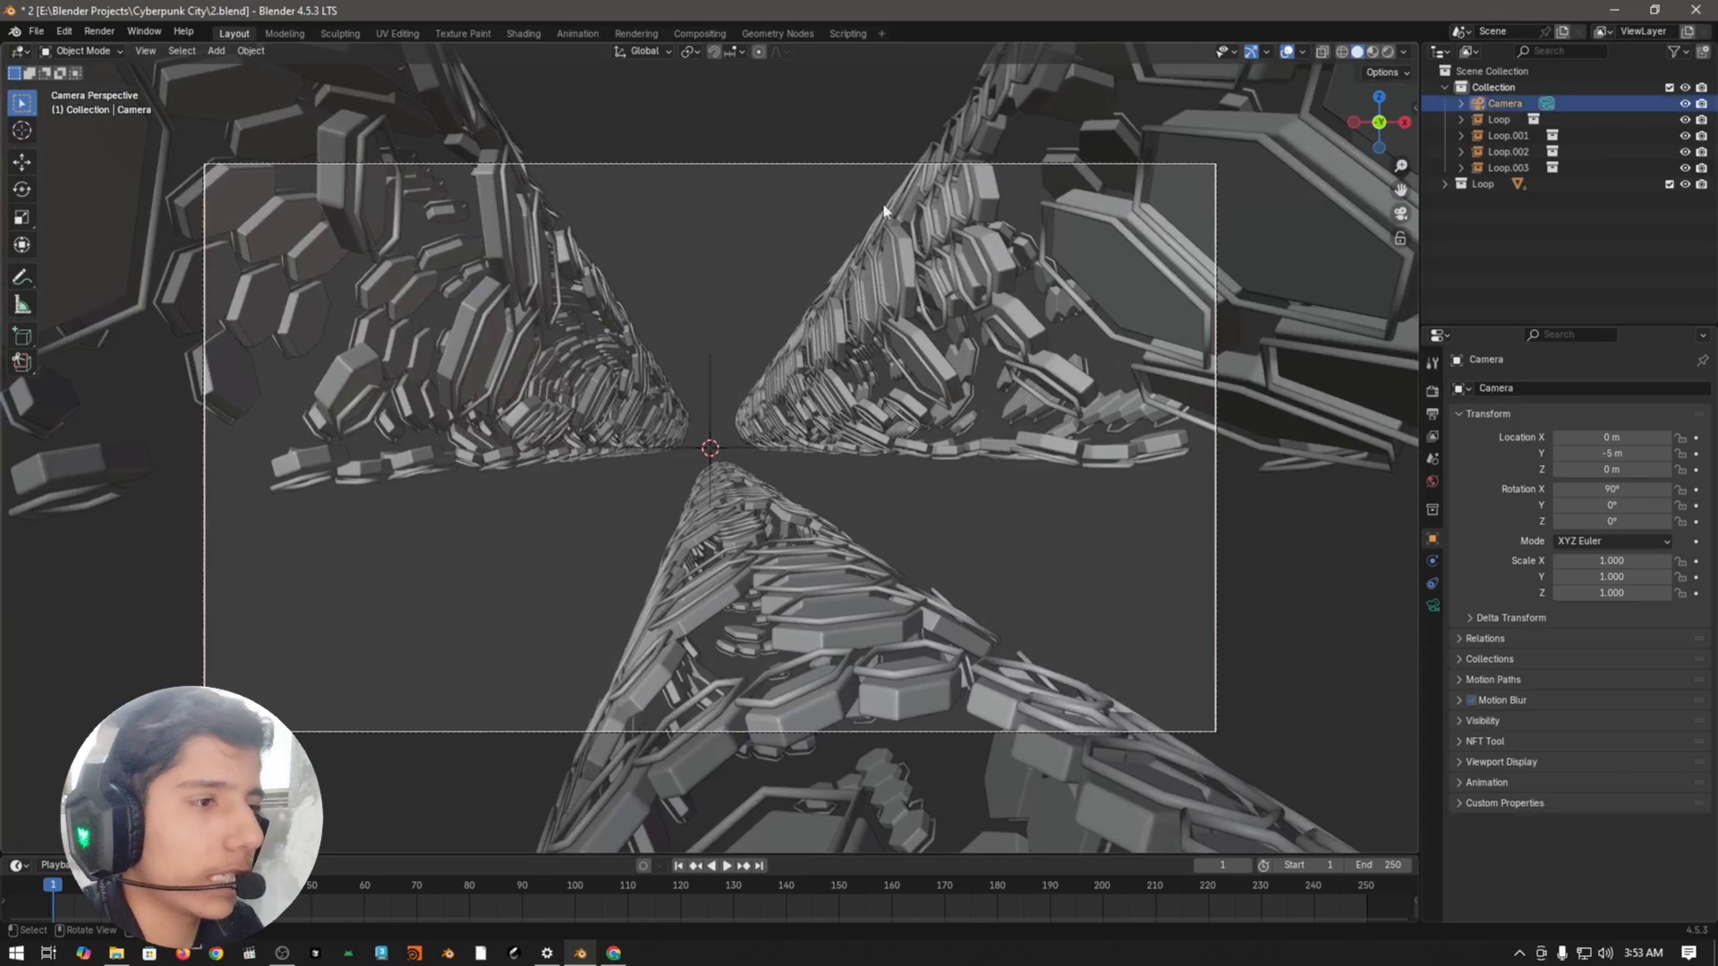
key(g)
key(z)
key(z)
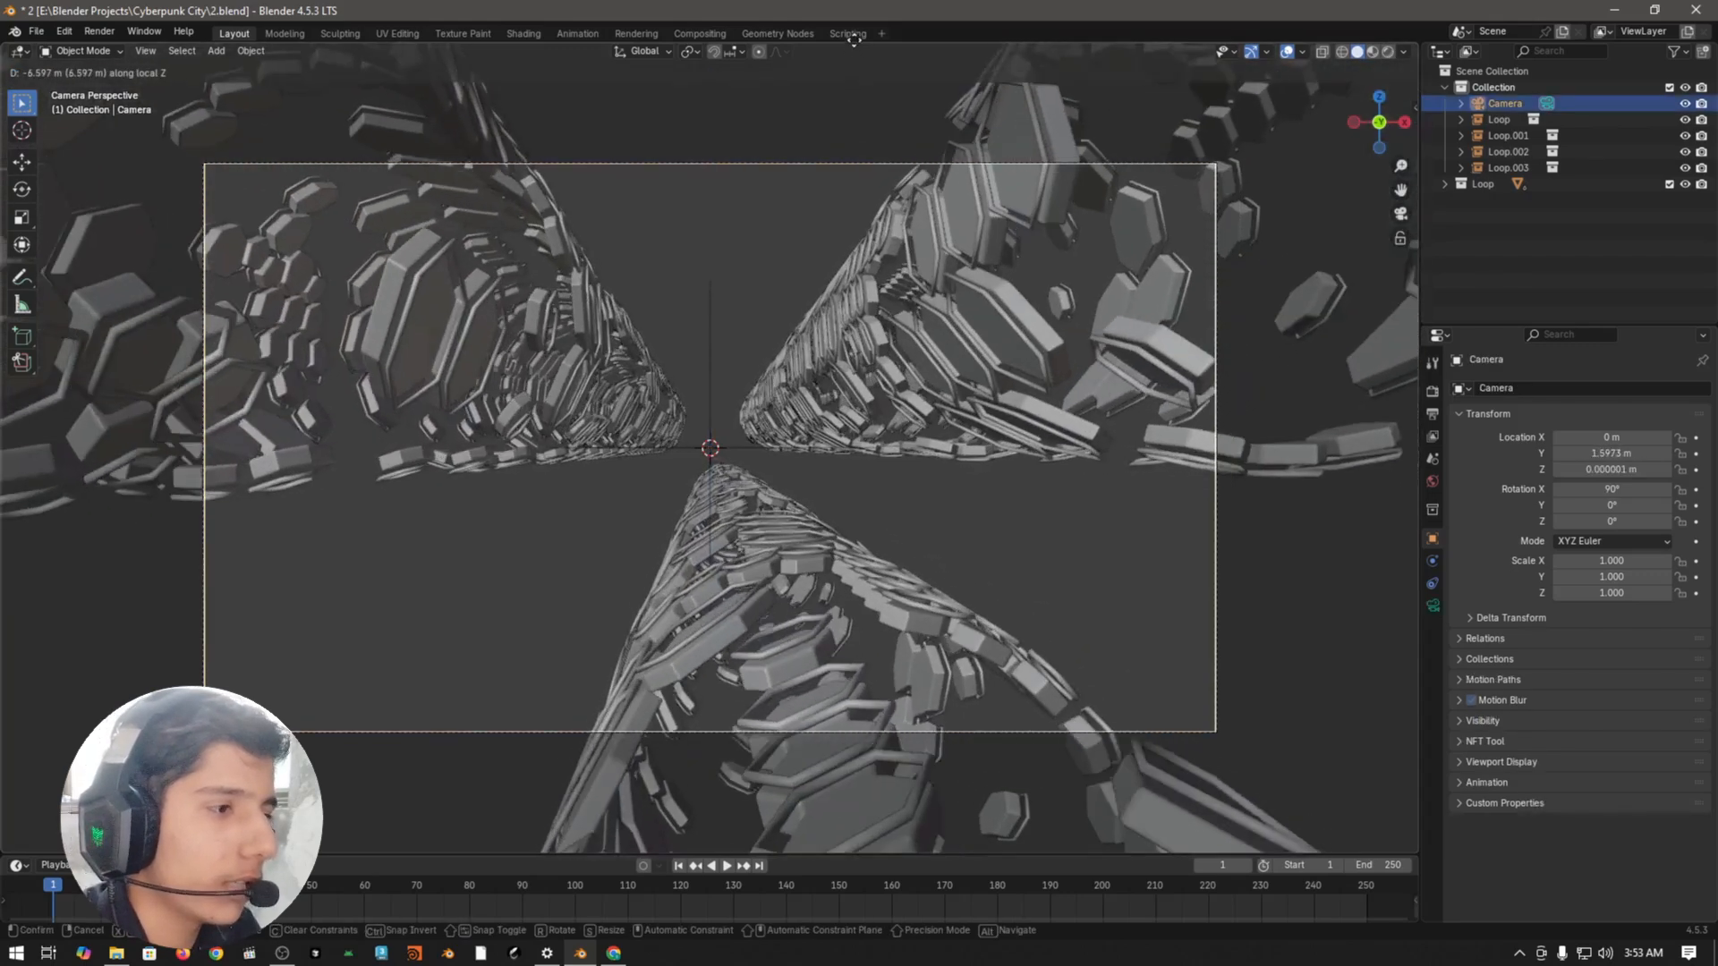
key(Escape)
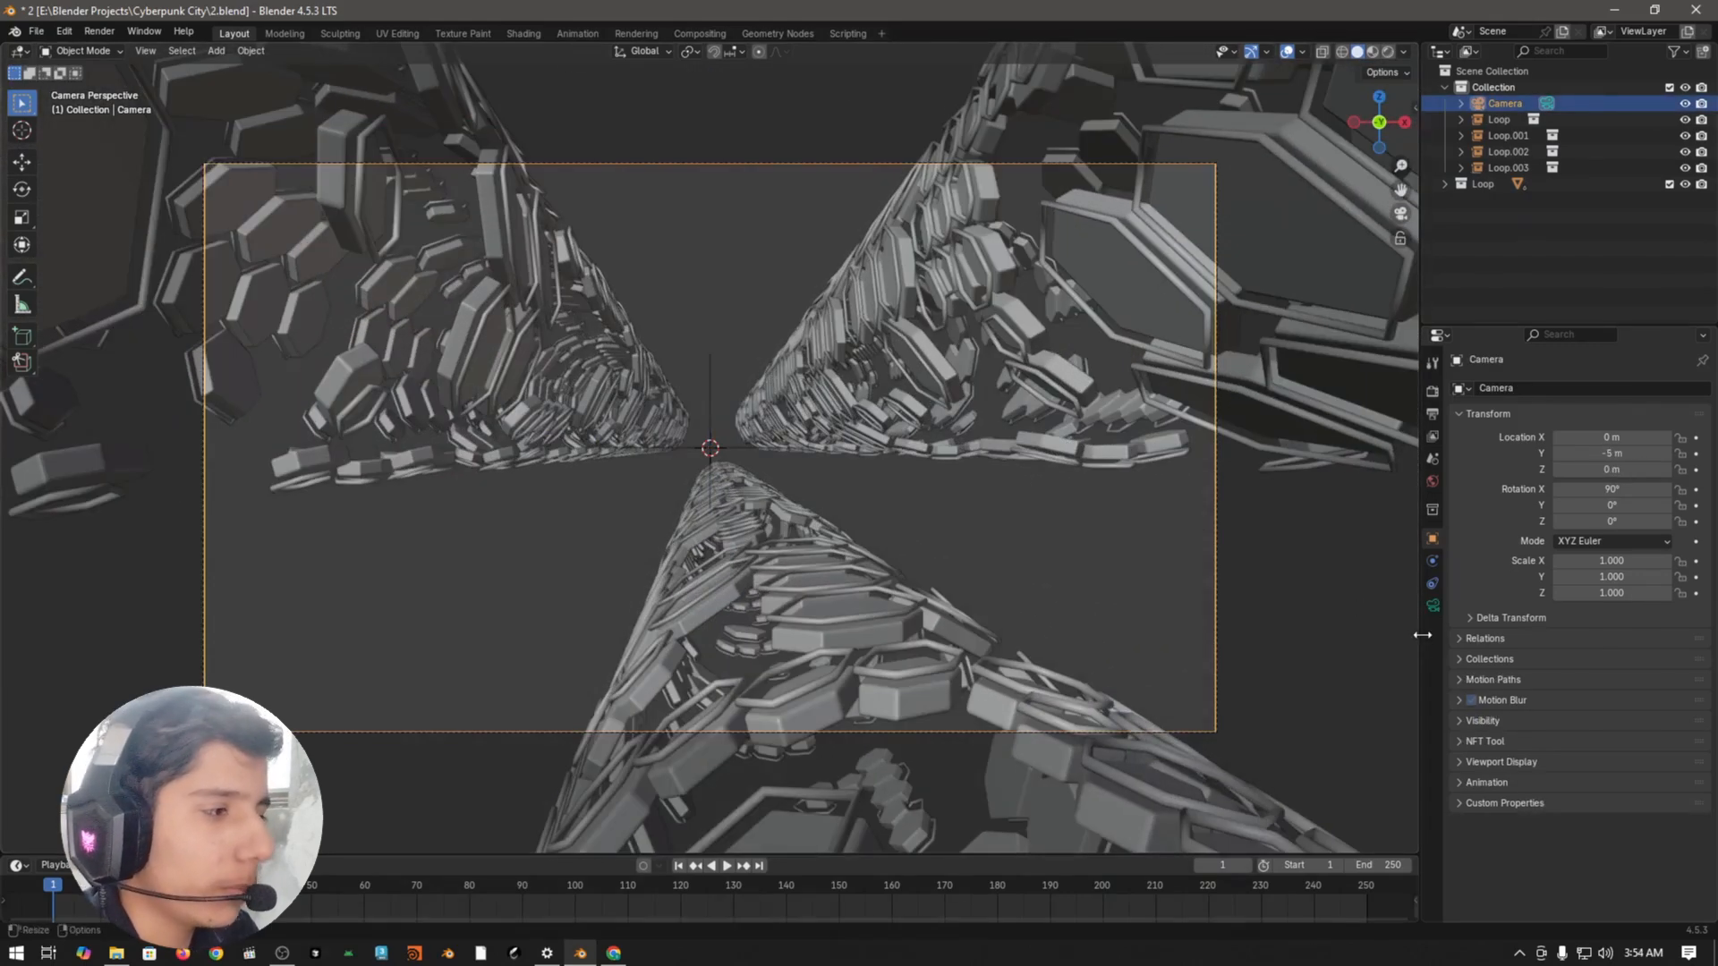
Step: Set the camera's focal length to 13 mm to widen its view of the tunnels
click(1433, 607)
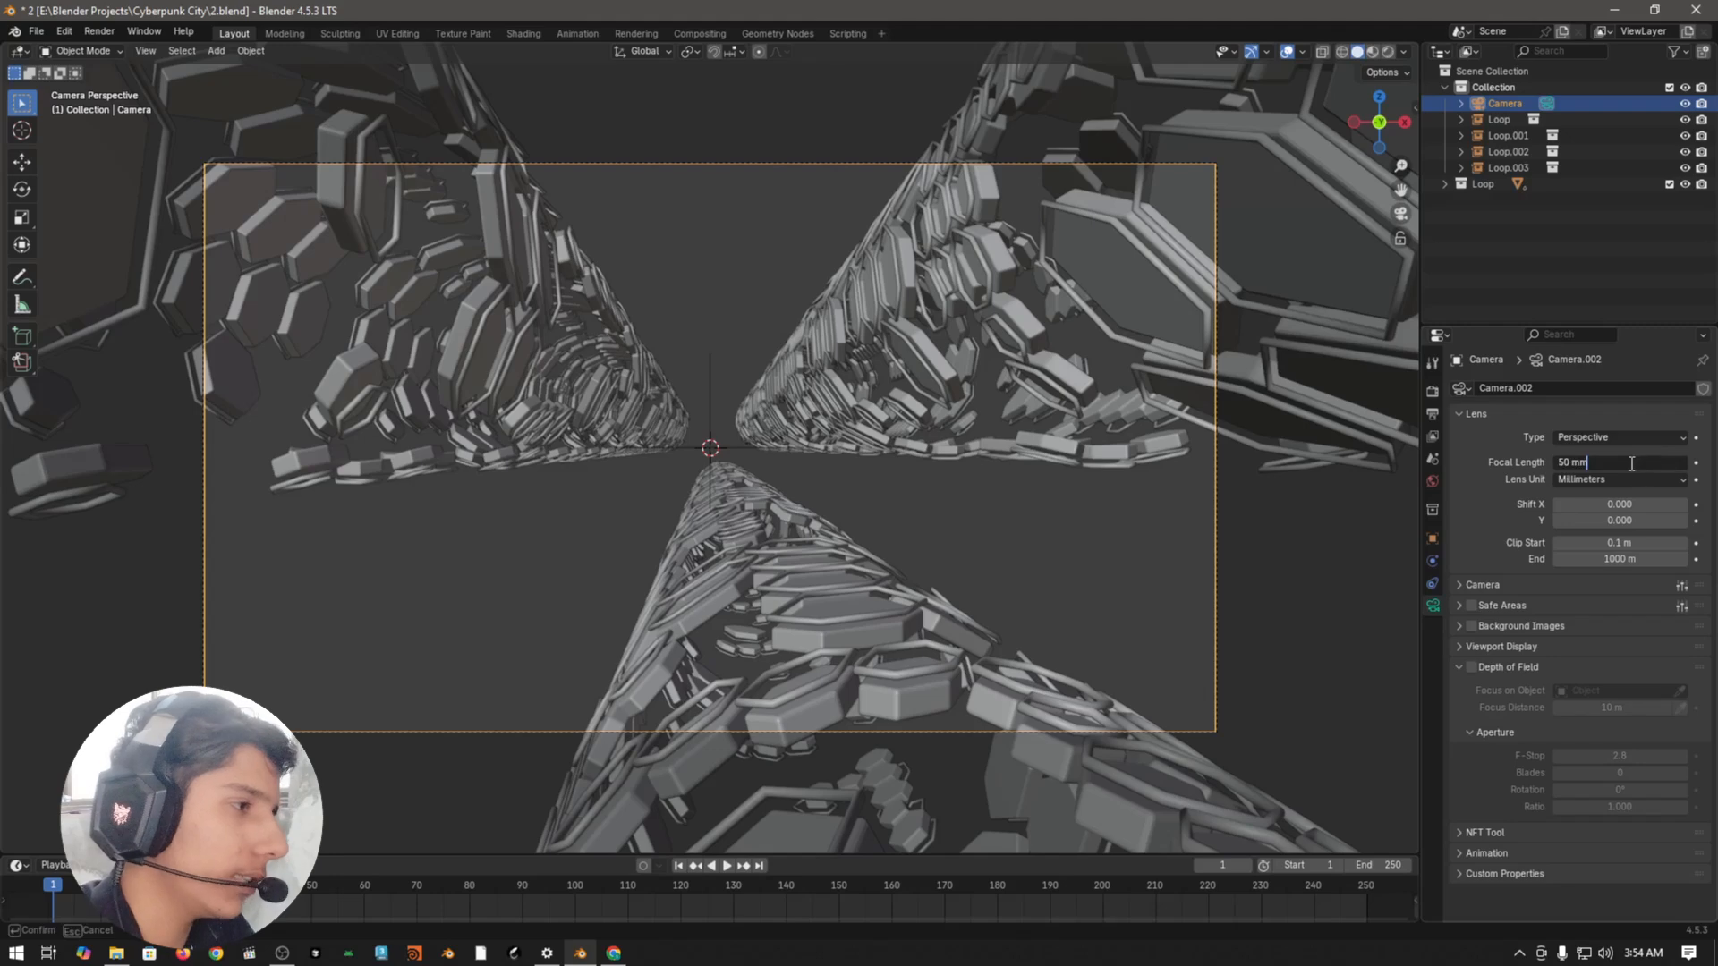
mouse_move(1649, 461)
mouse_down()
mouse_move(1575, 461)
mouse_move(1632, 464)
mouse_up()
click(1645, 466)
key(Return)
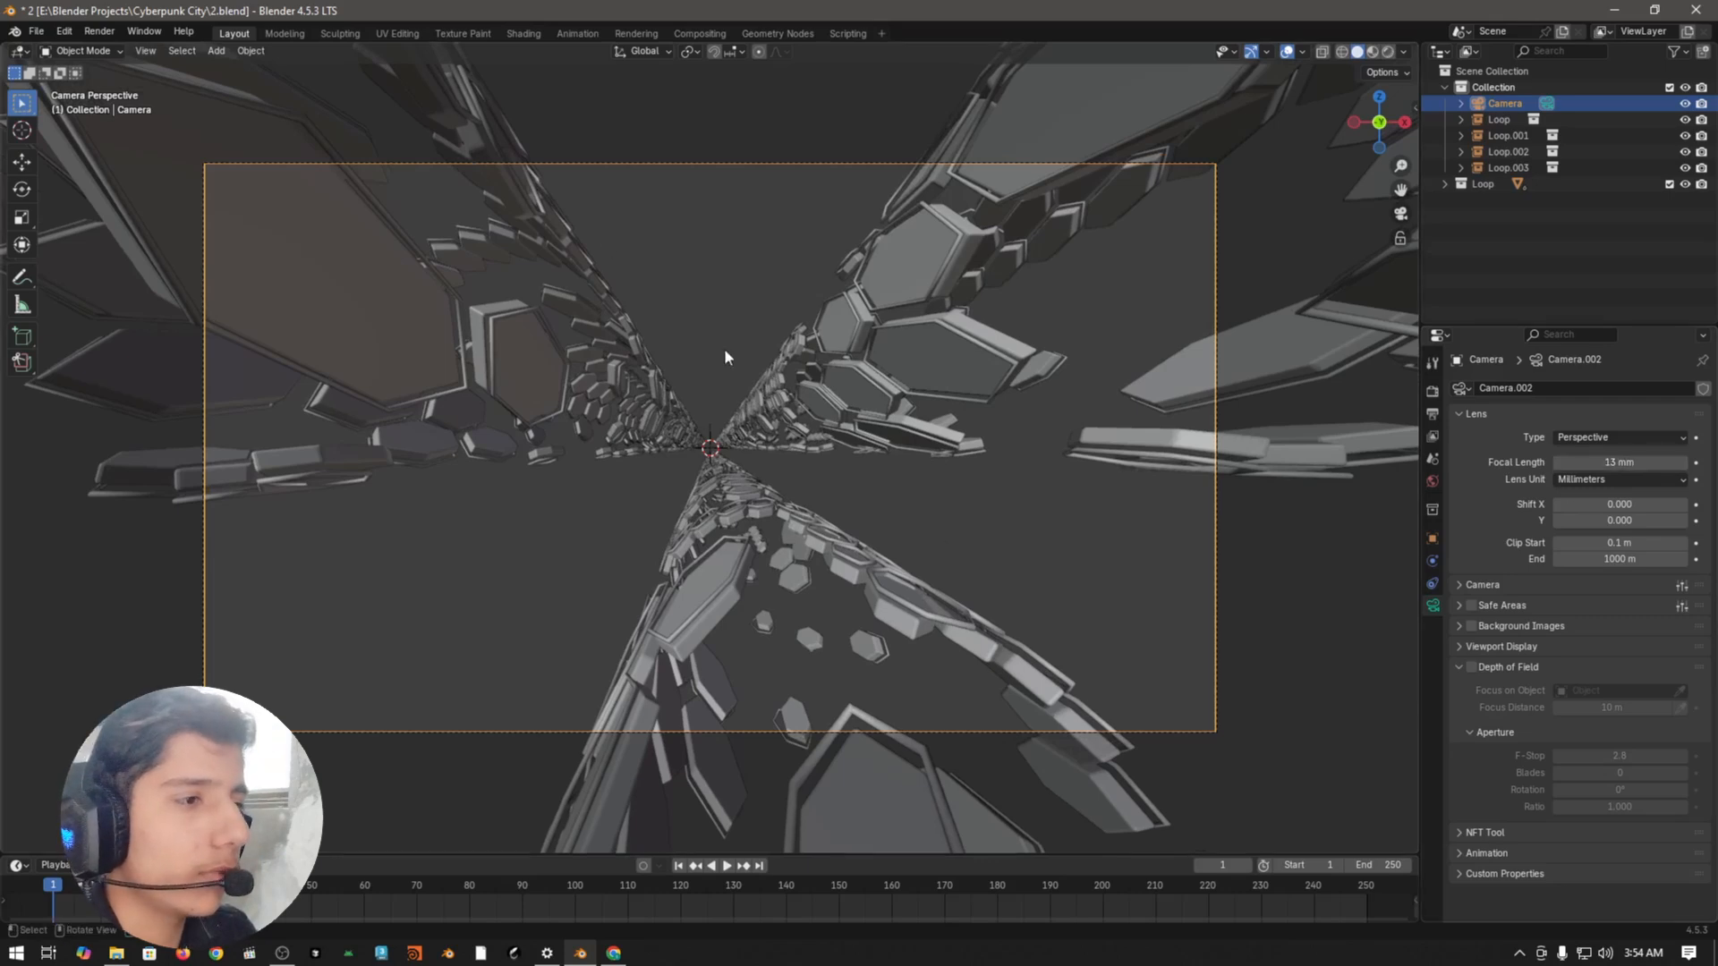
drag(769, 431, 992, 570)
click(1034, 523)
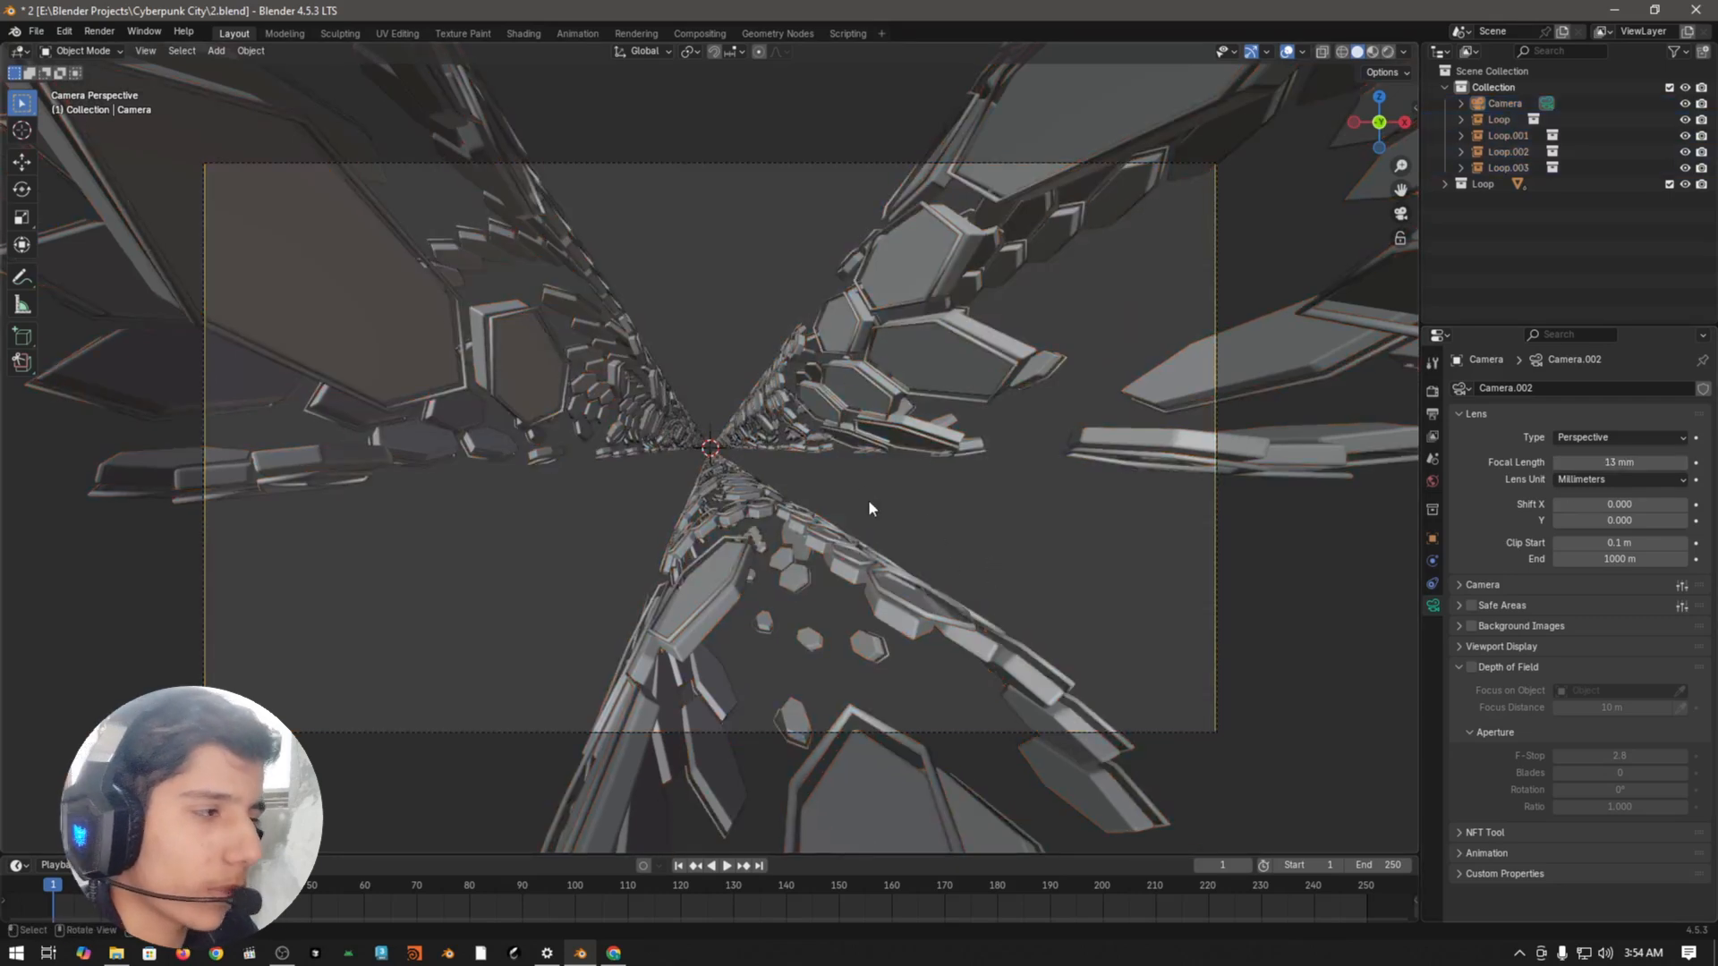
click(1627, 463)
key(Return)
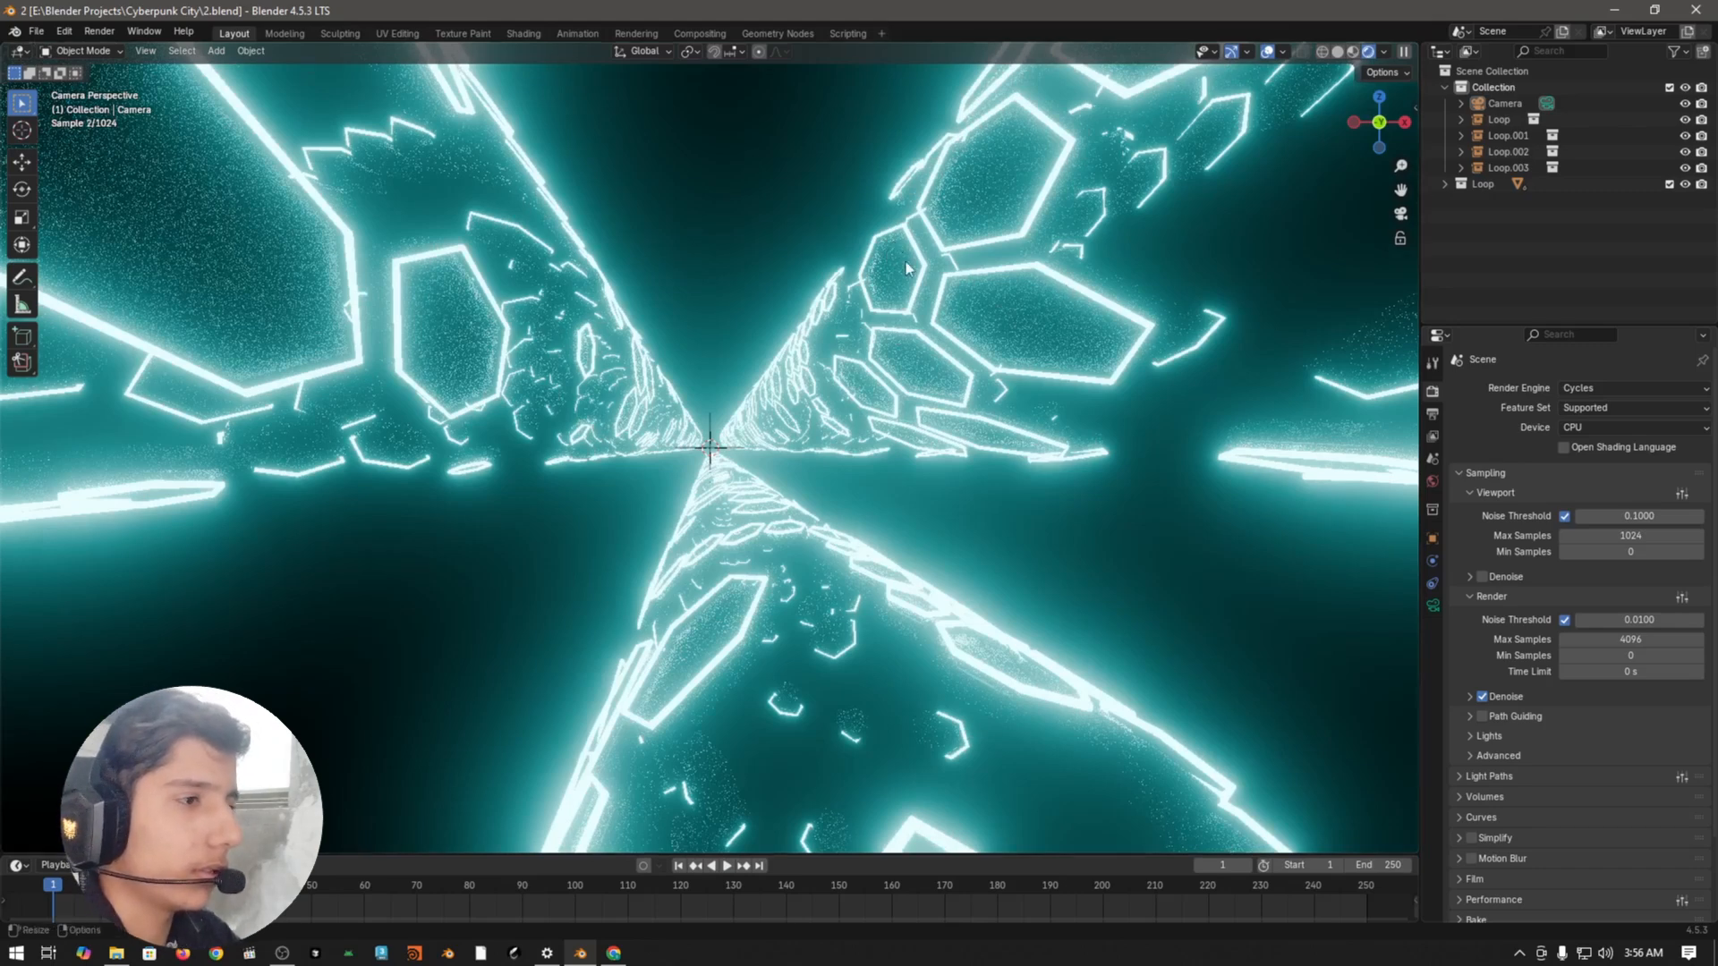
Step: Add a point light to the scene and switch the viewport to solid shading
key(shift+a)
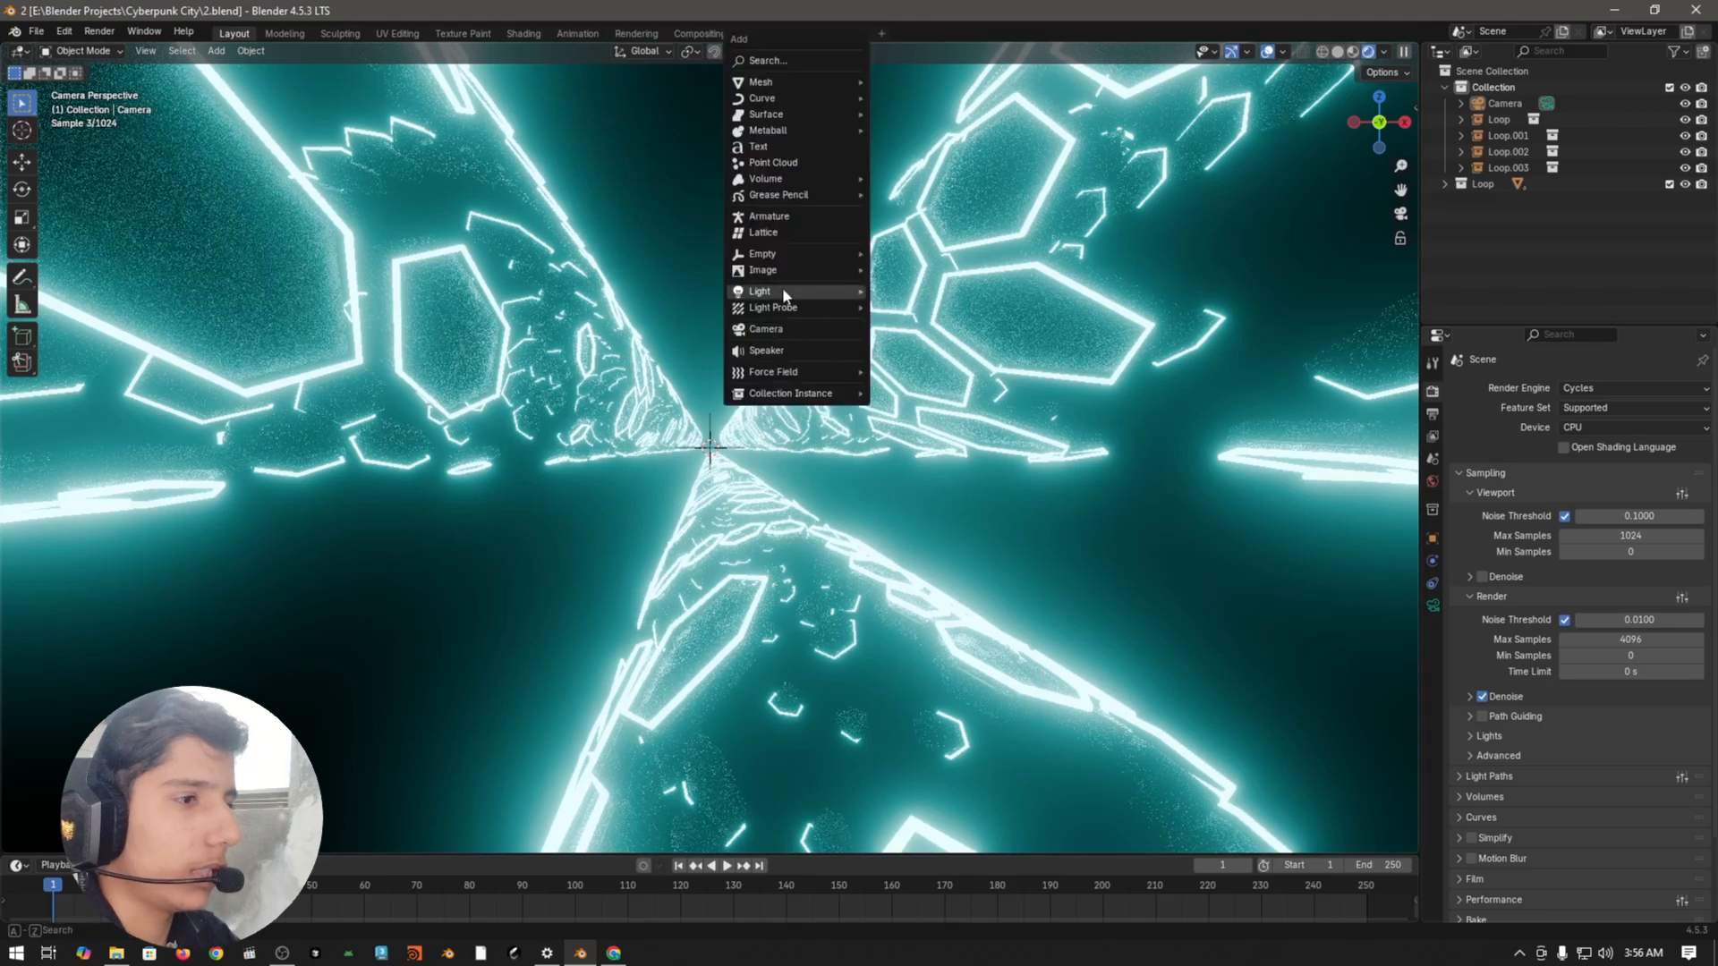
click(943, 287)
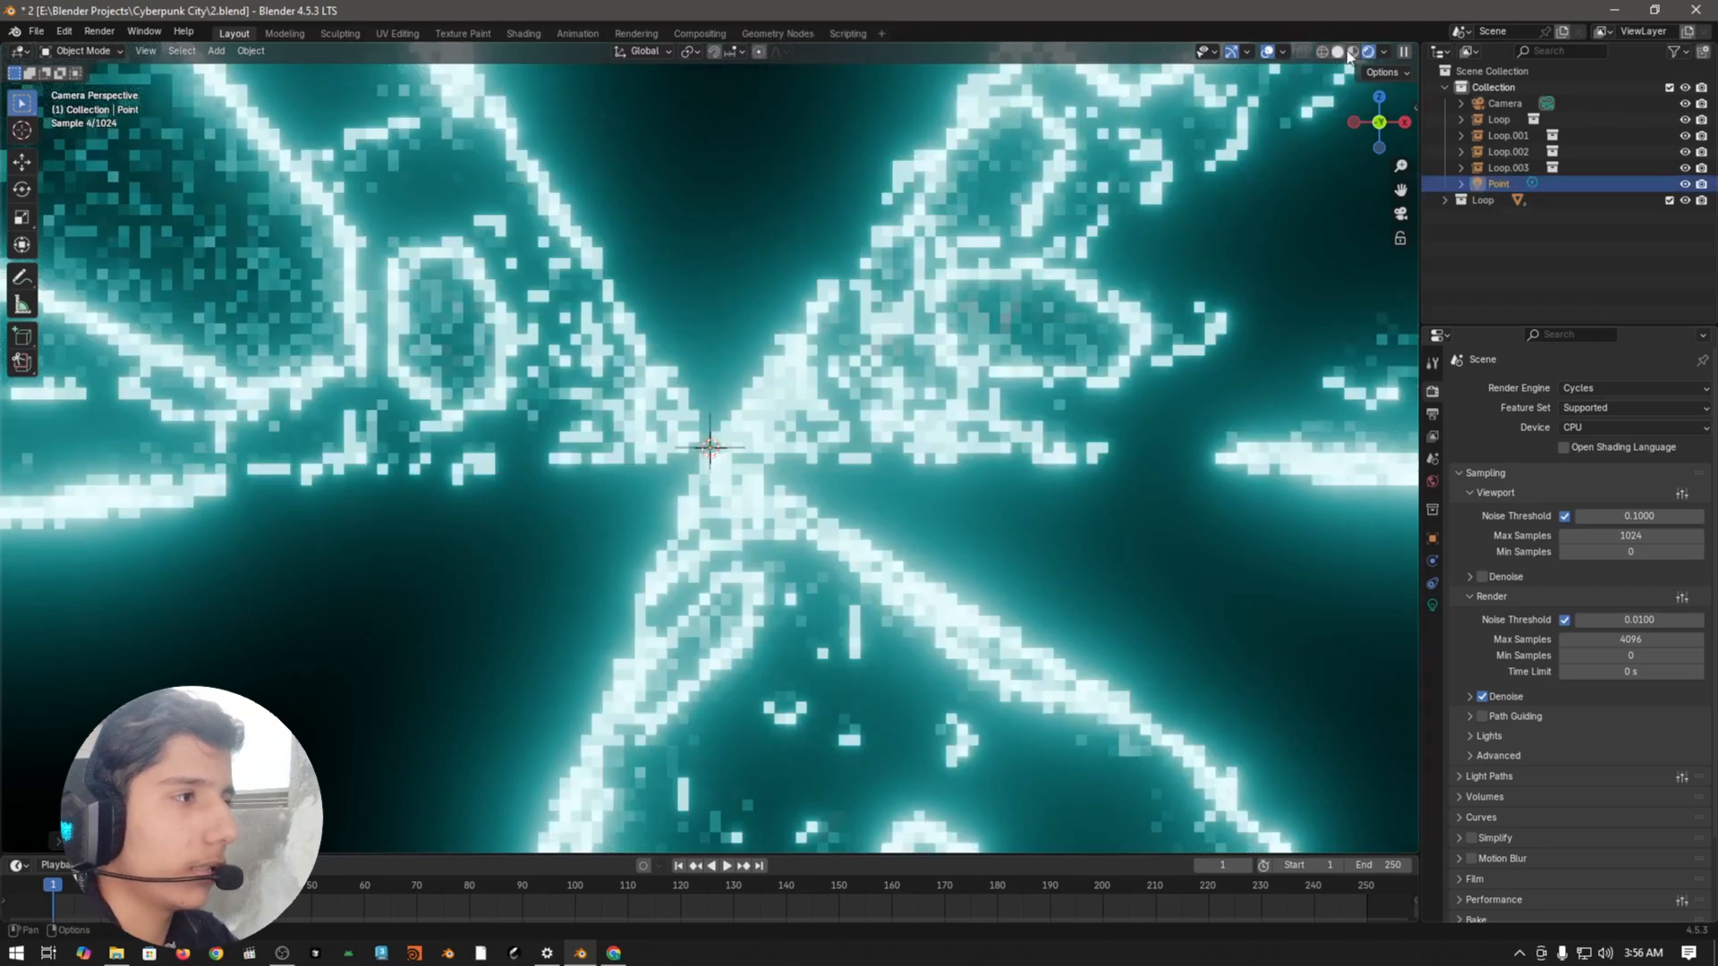
click(1336, 52)
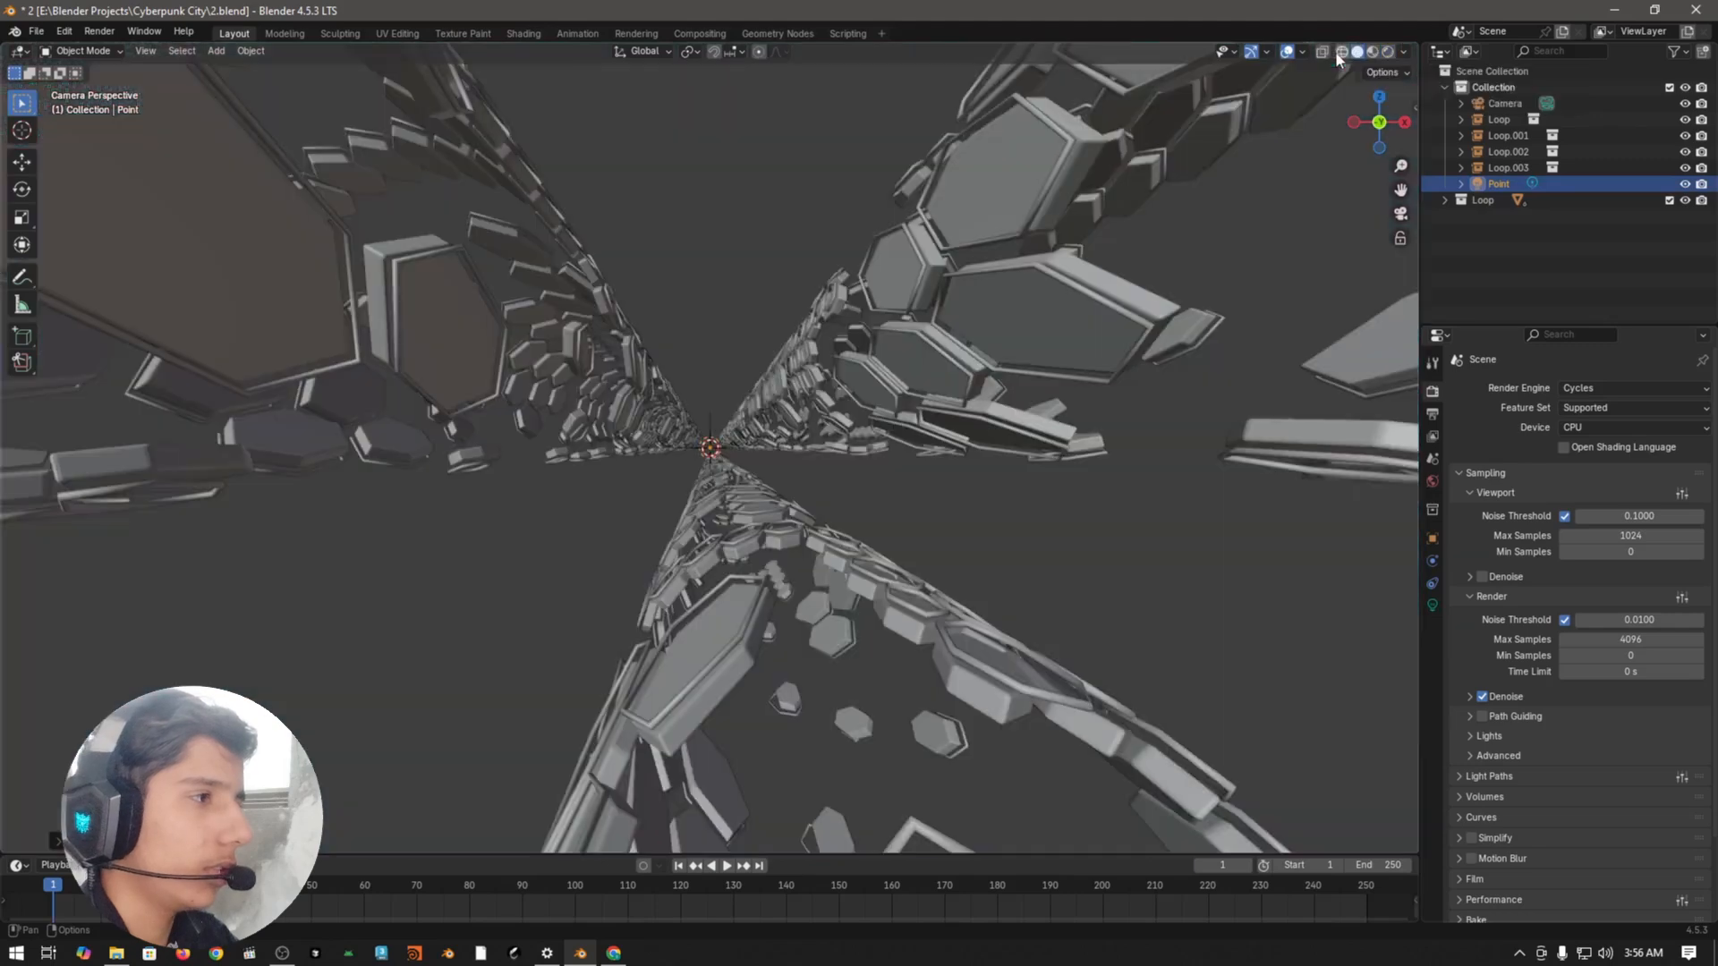
Step: Move the point light into the centre of the upper-left tunnel ring, working in the front view
key(g)
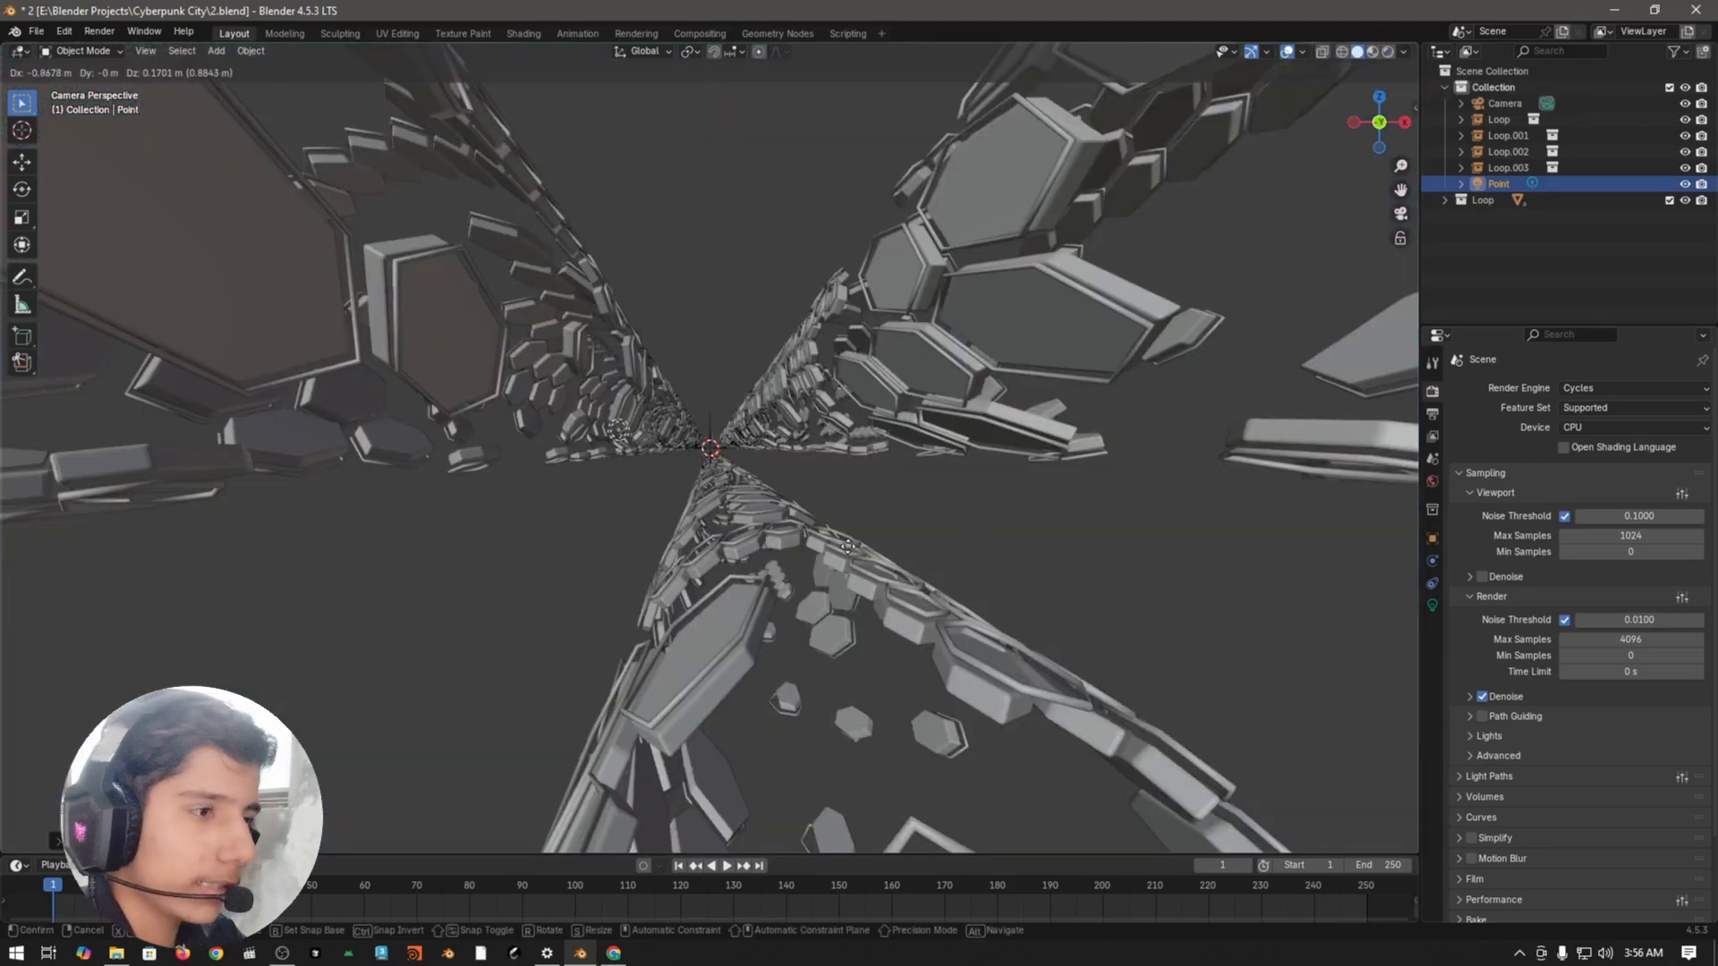
click(737, 496)
key(KP_1)
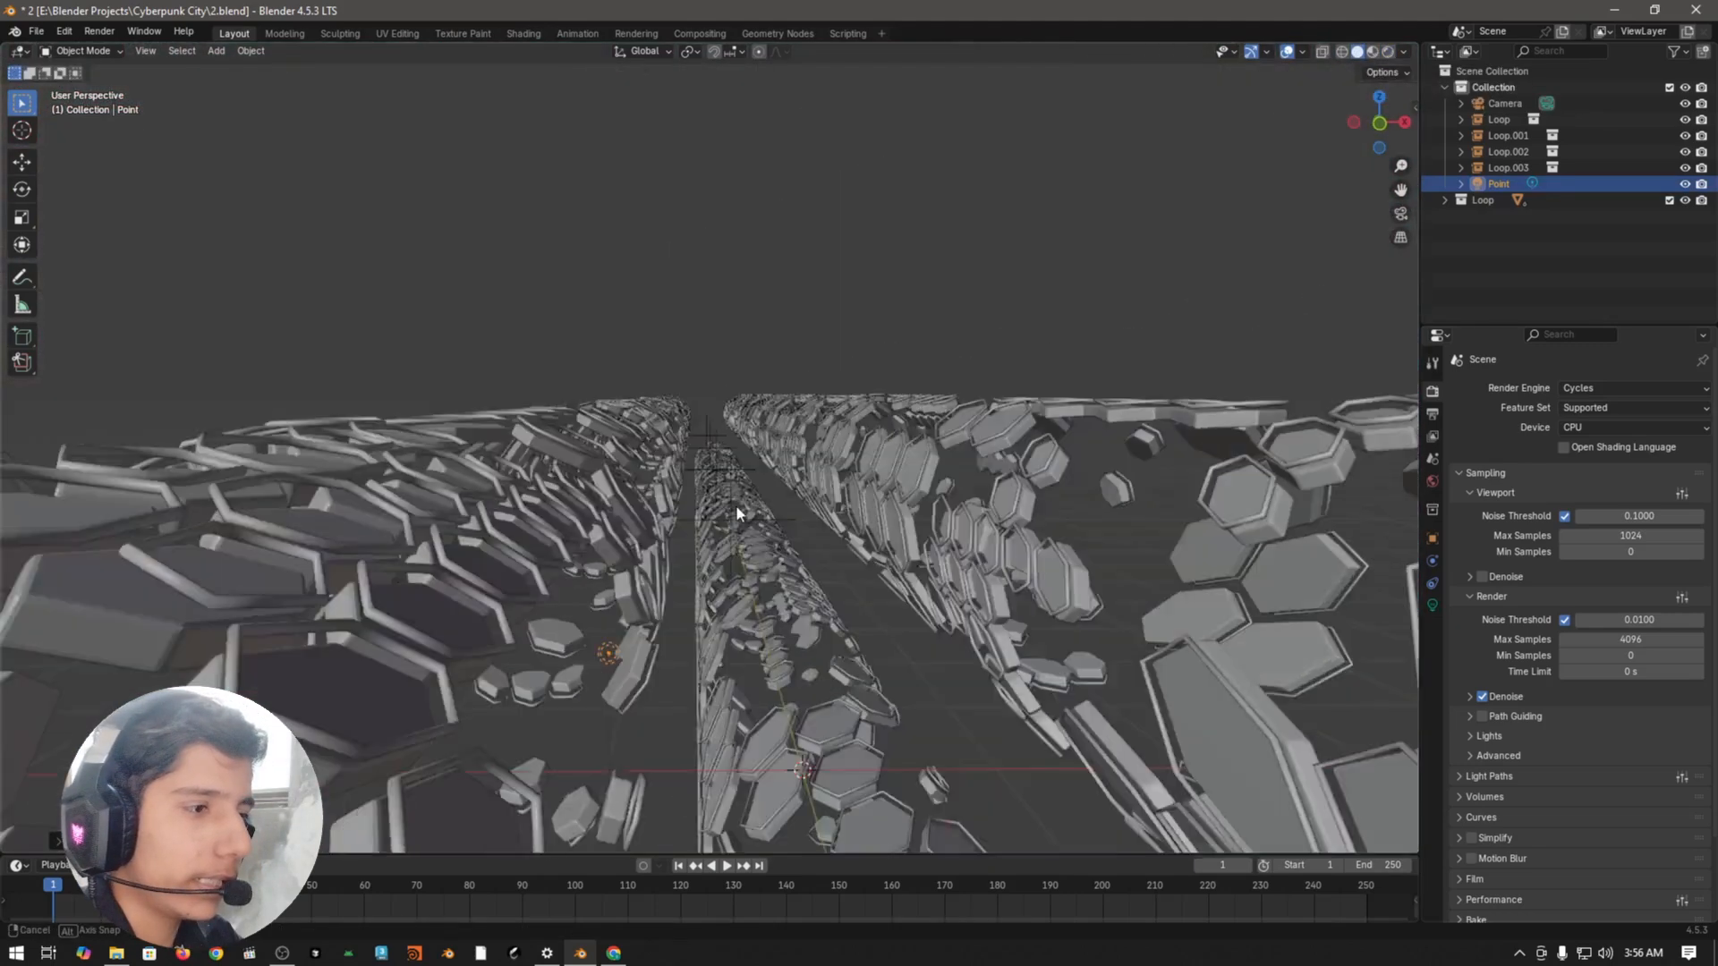
scroll(721, 488, up, 6)
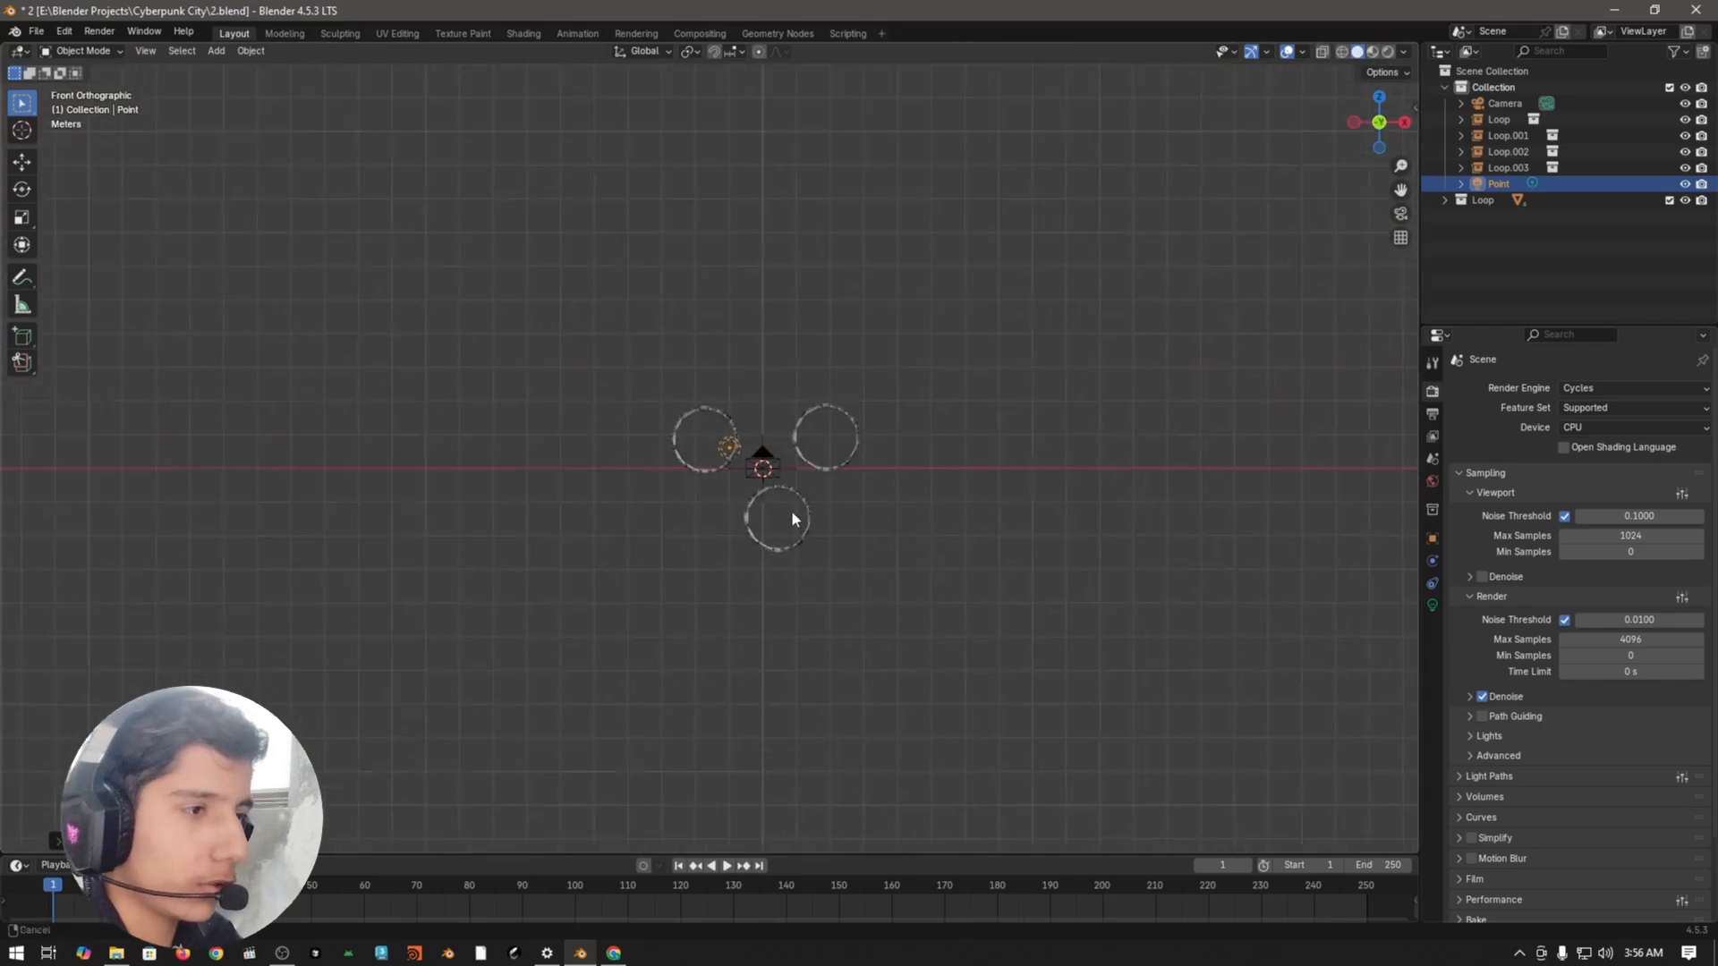
key(g)
click(753, 466)
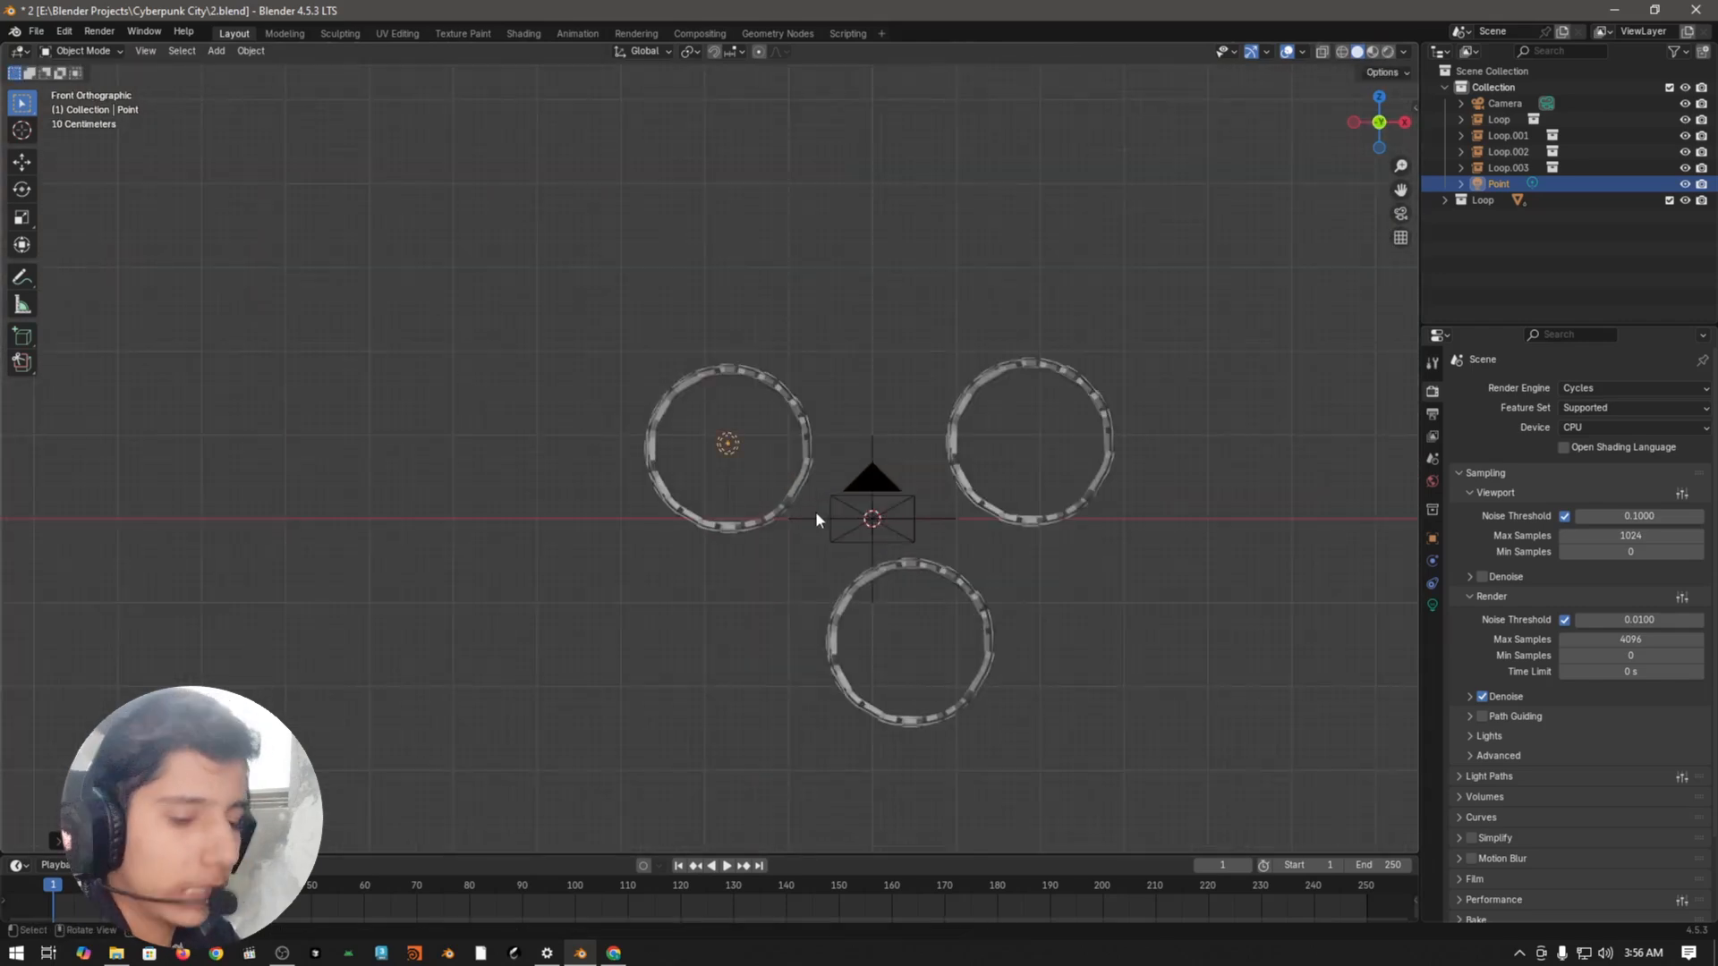
Step: Duplicate the point light into the centre of the lower tunnel ring
shift+middle_drag(884, 498, 779, 492)
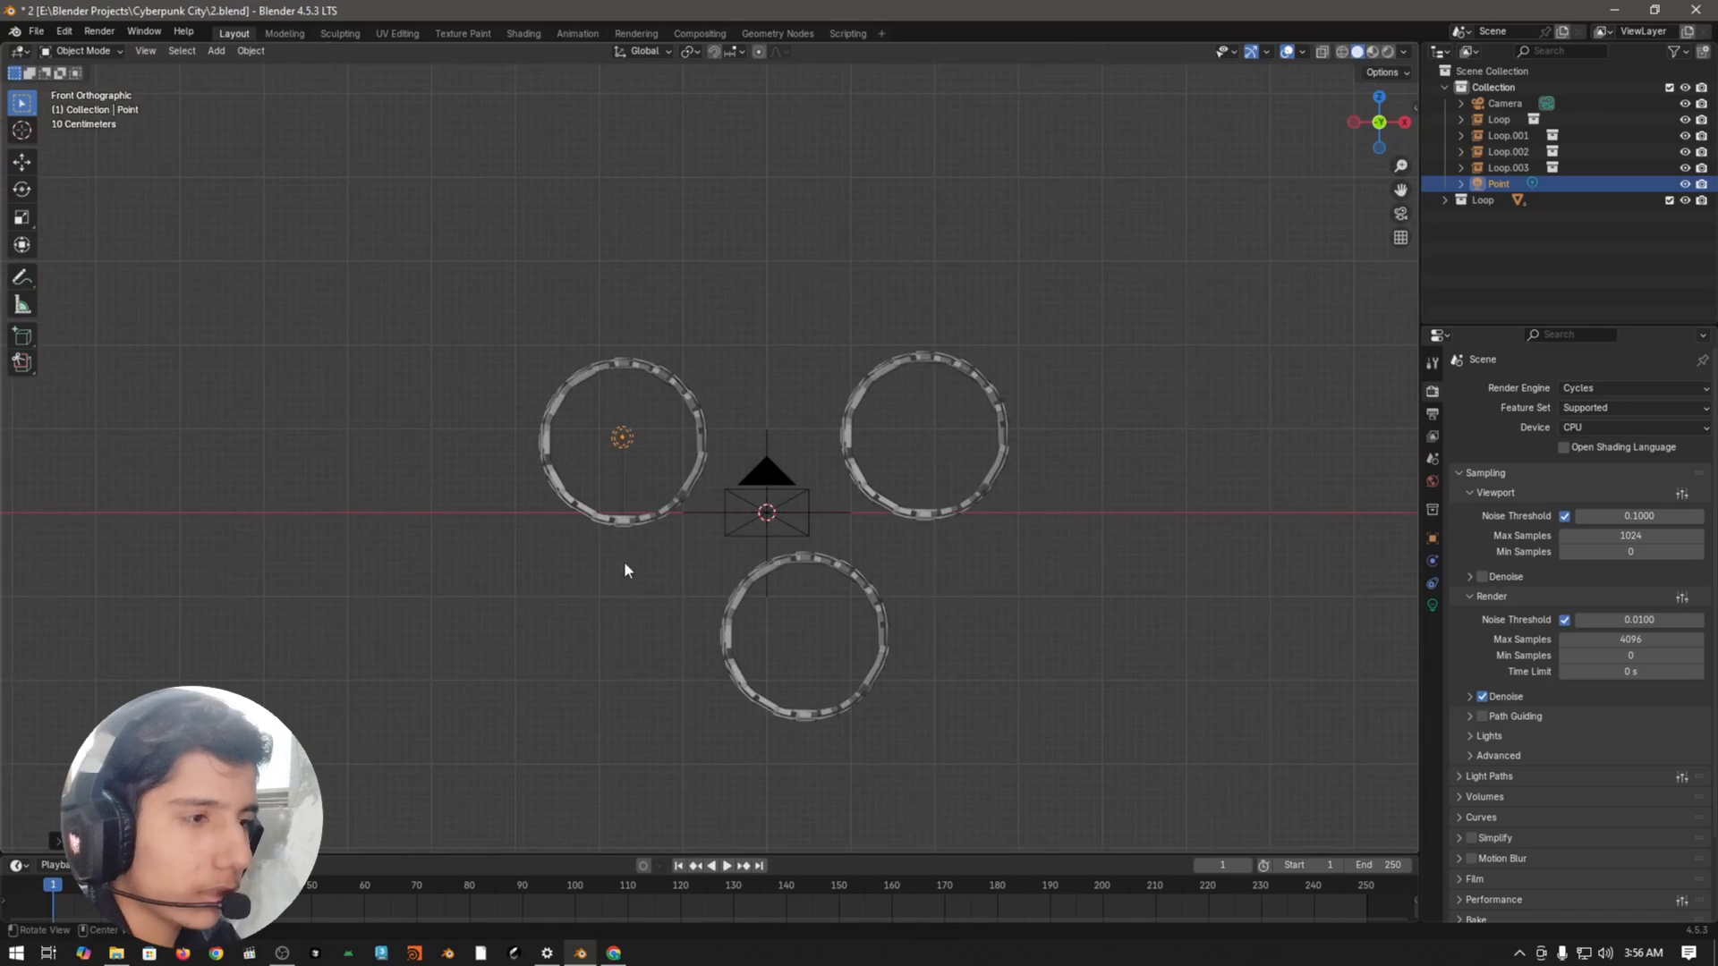
key(shift+d)
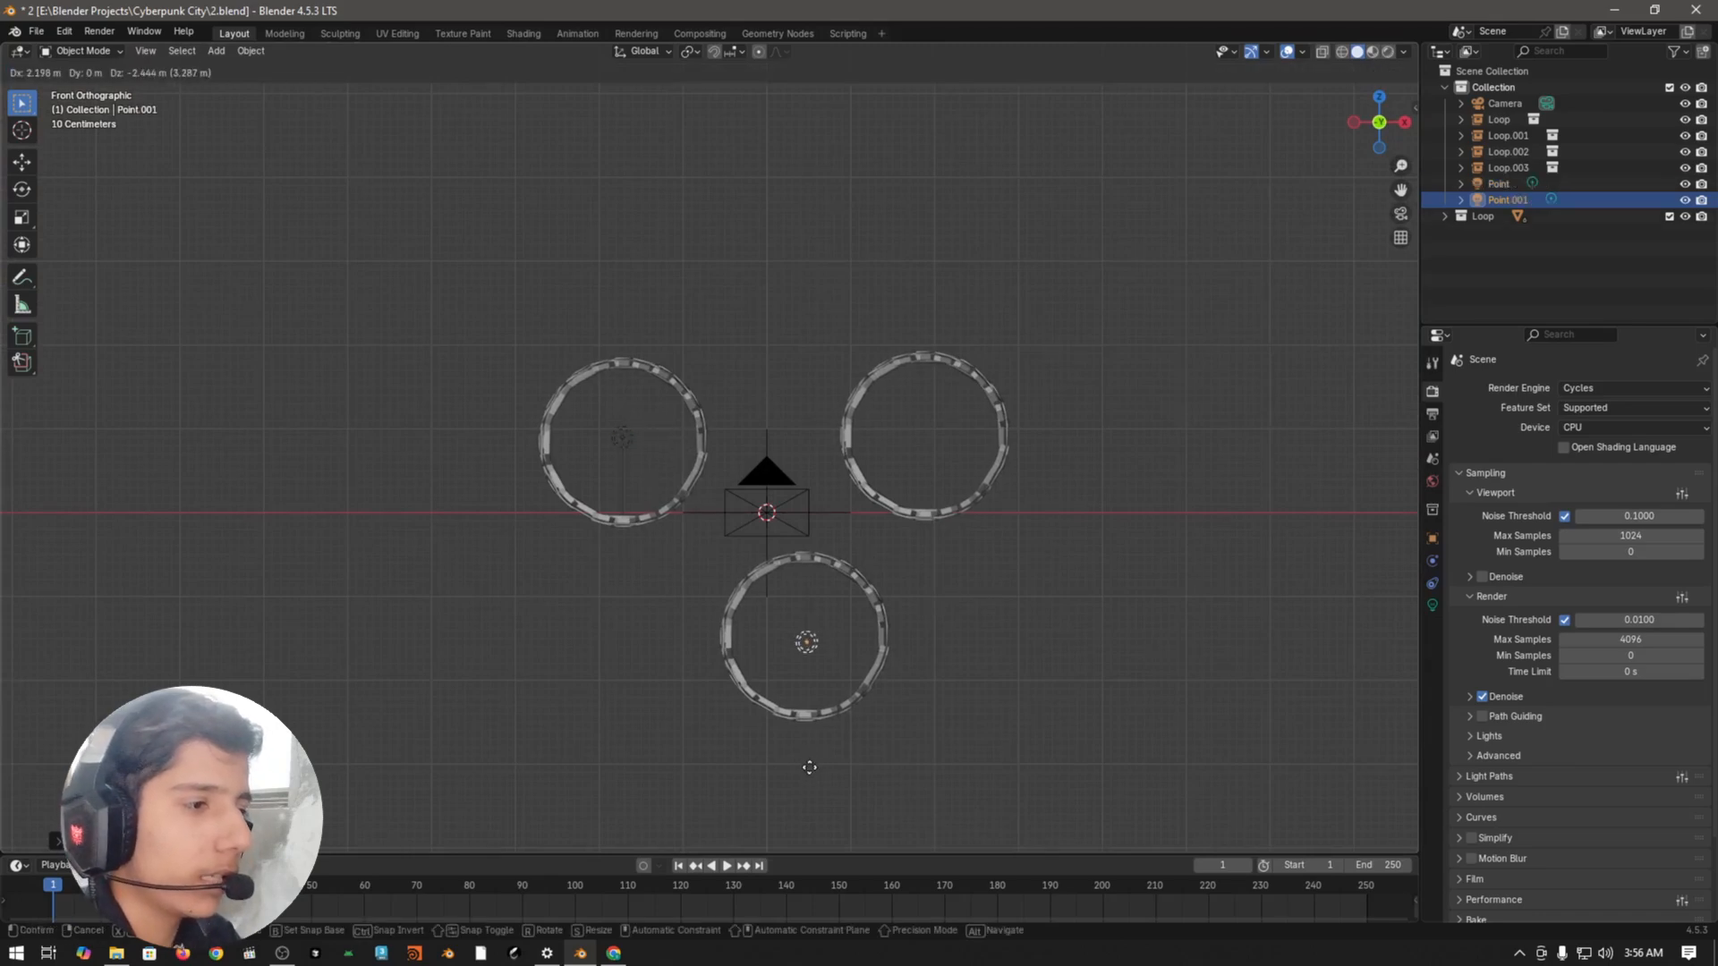
click(819, 775)
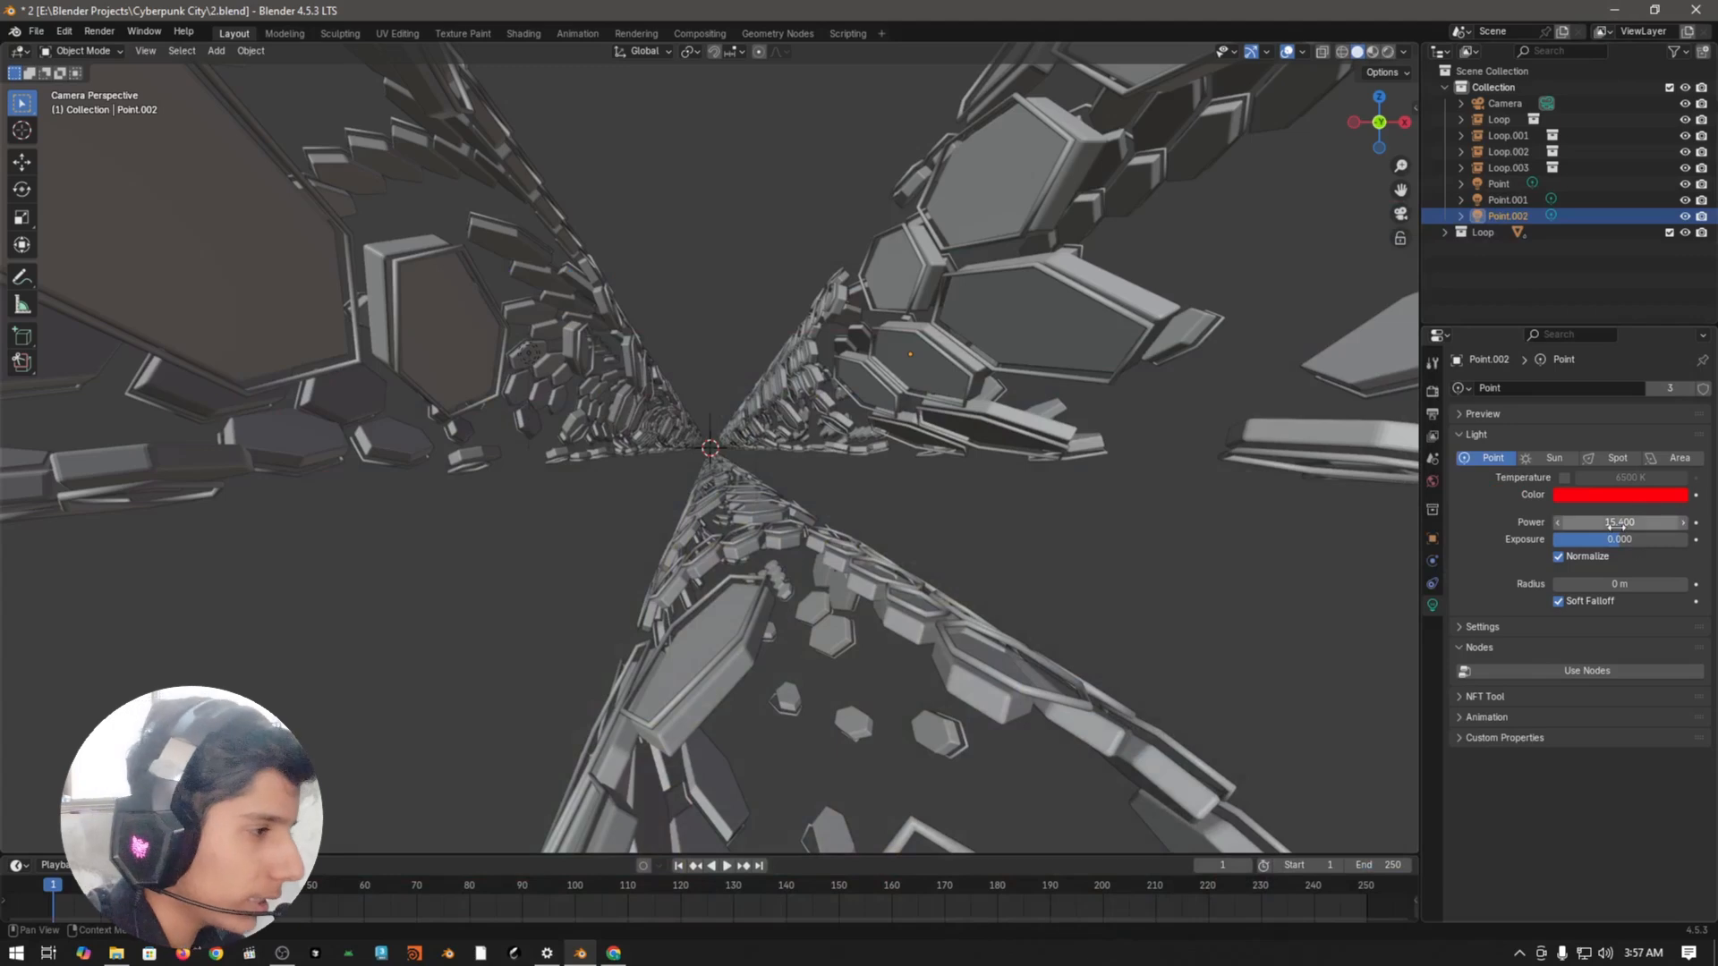
Step: Set the power of the point lights to 800 and save the file
click(1619, 523)
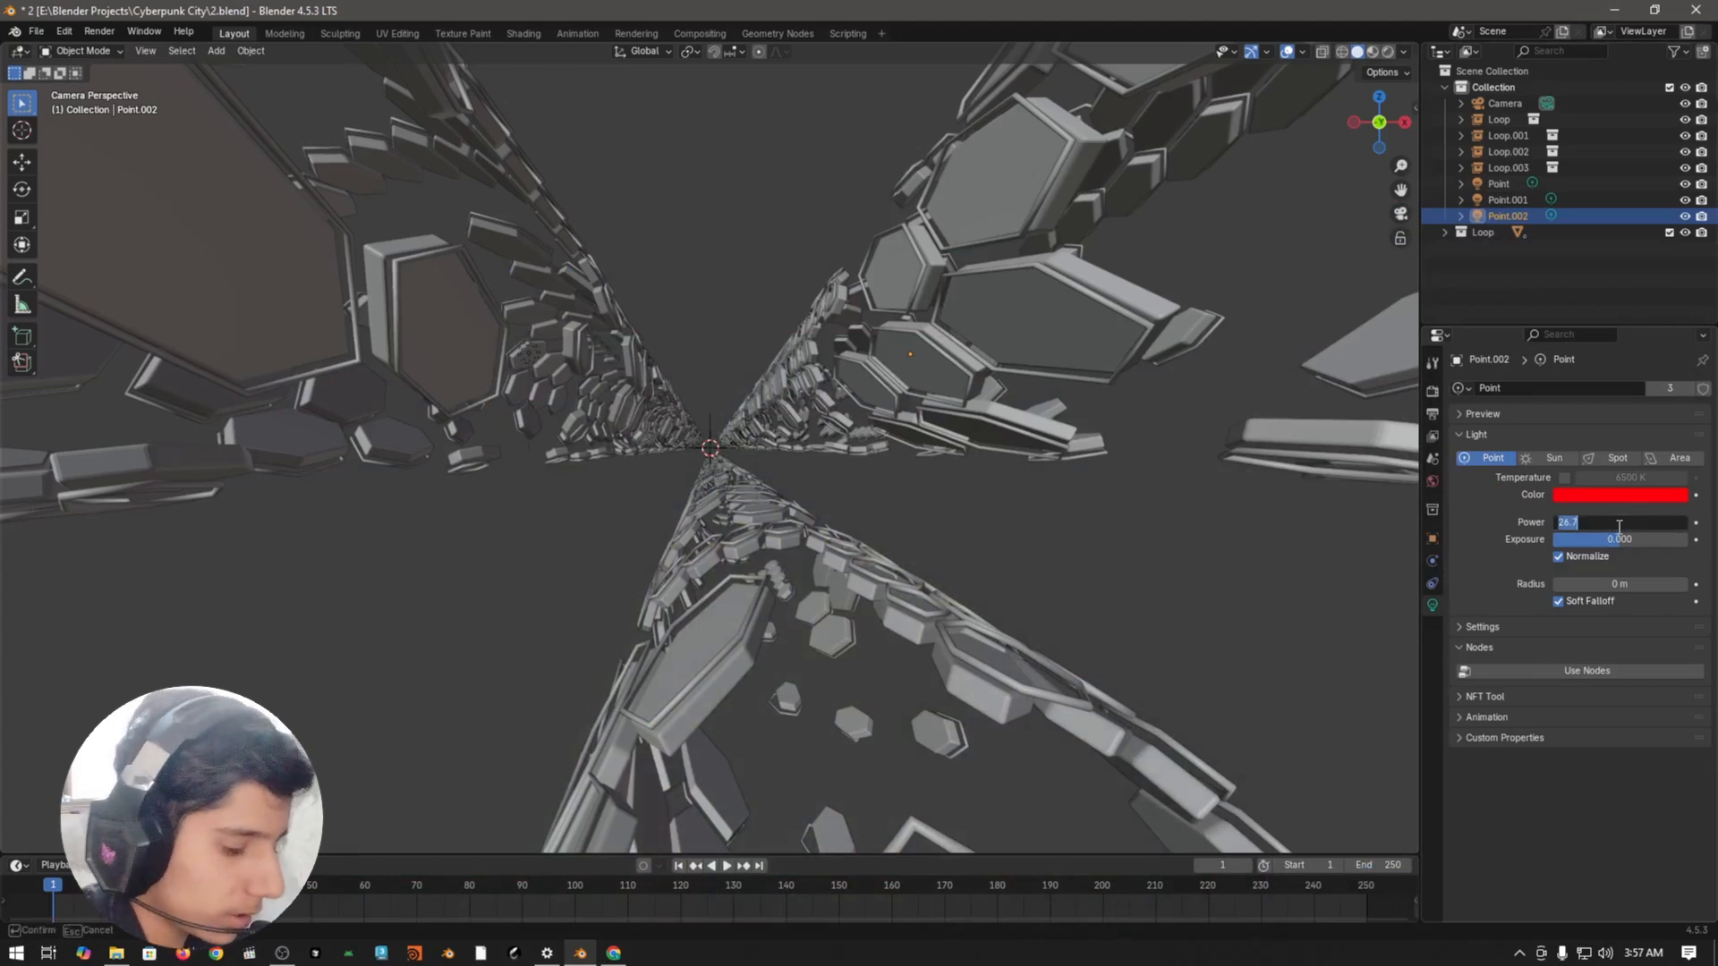
text(800)
key(Return)
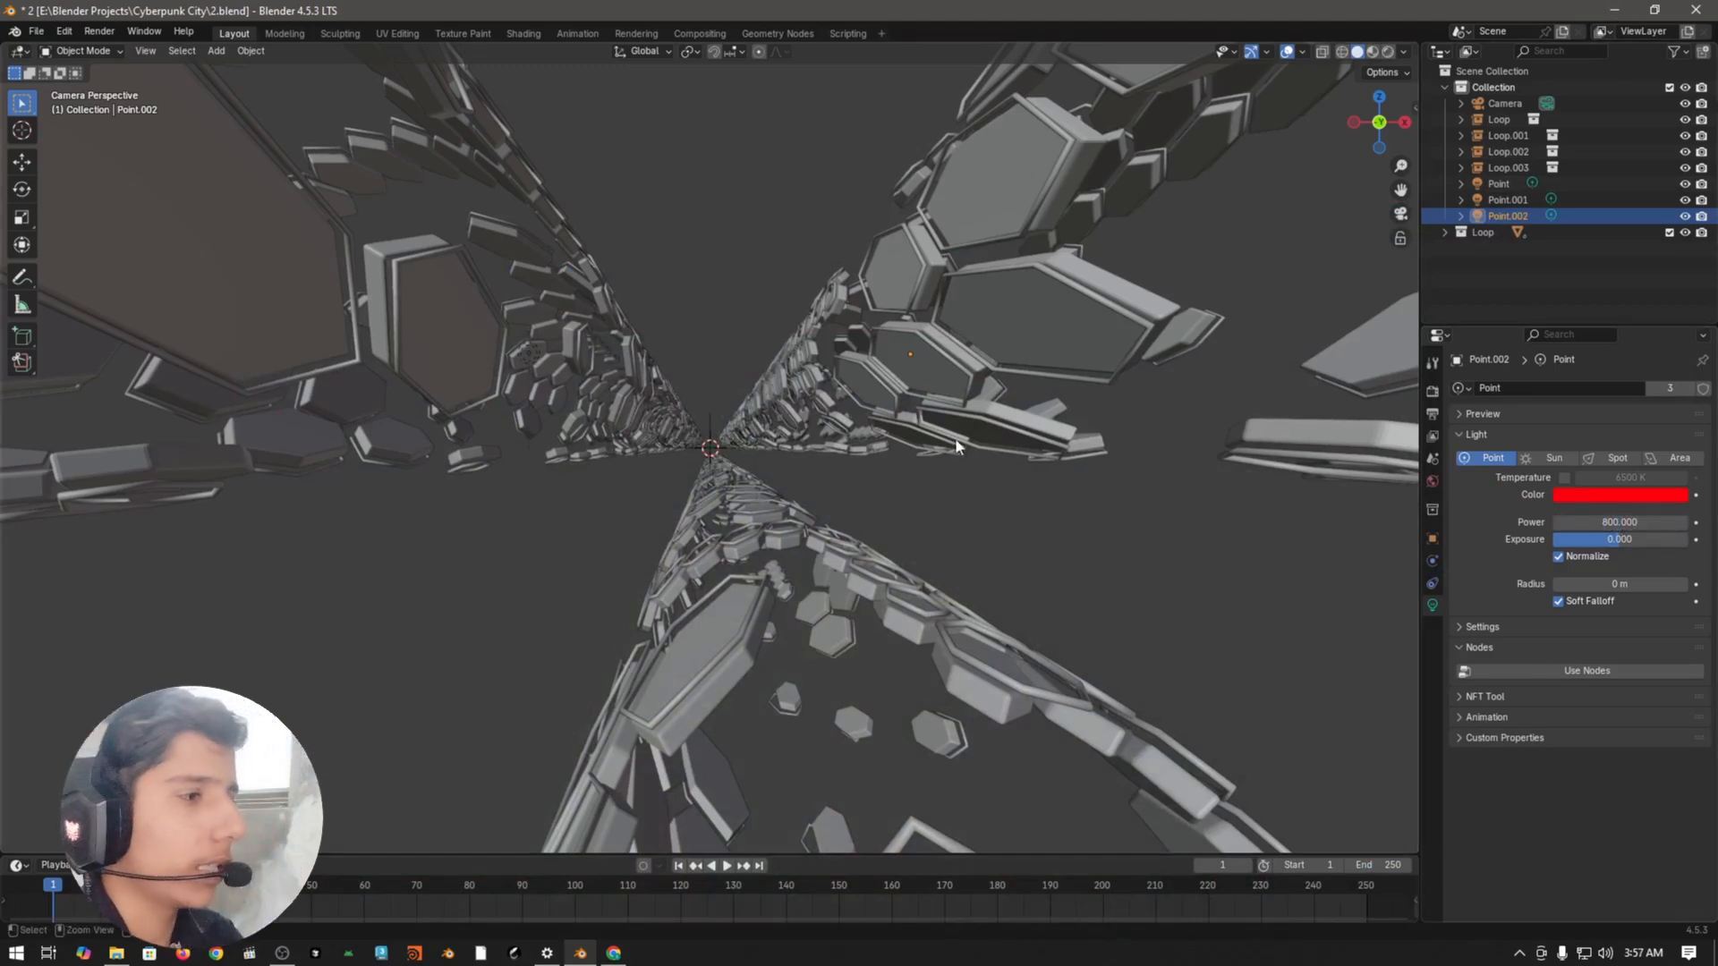
key(ctrl+s)
Step: Set the scene's Color Management look to Very High Contrast and save the file
click(1431, 392)
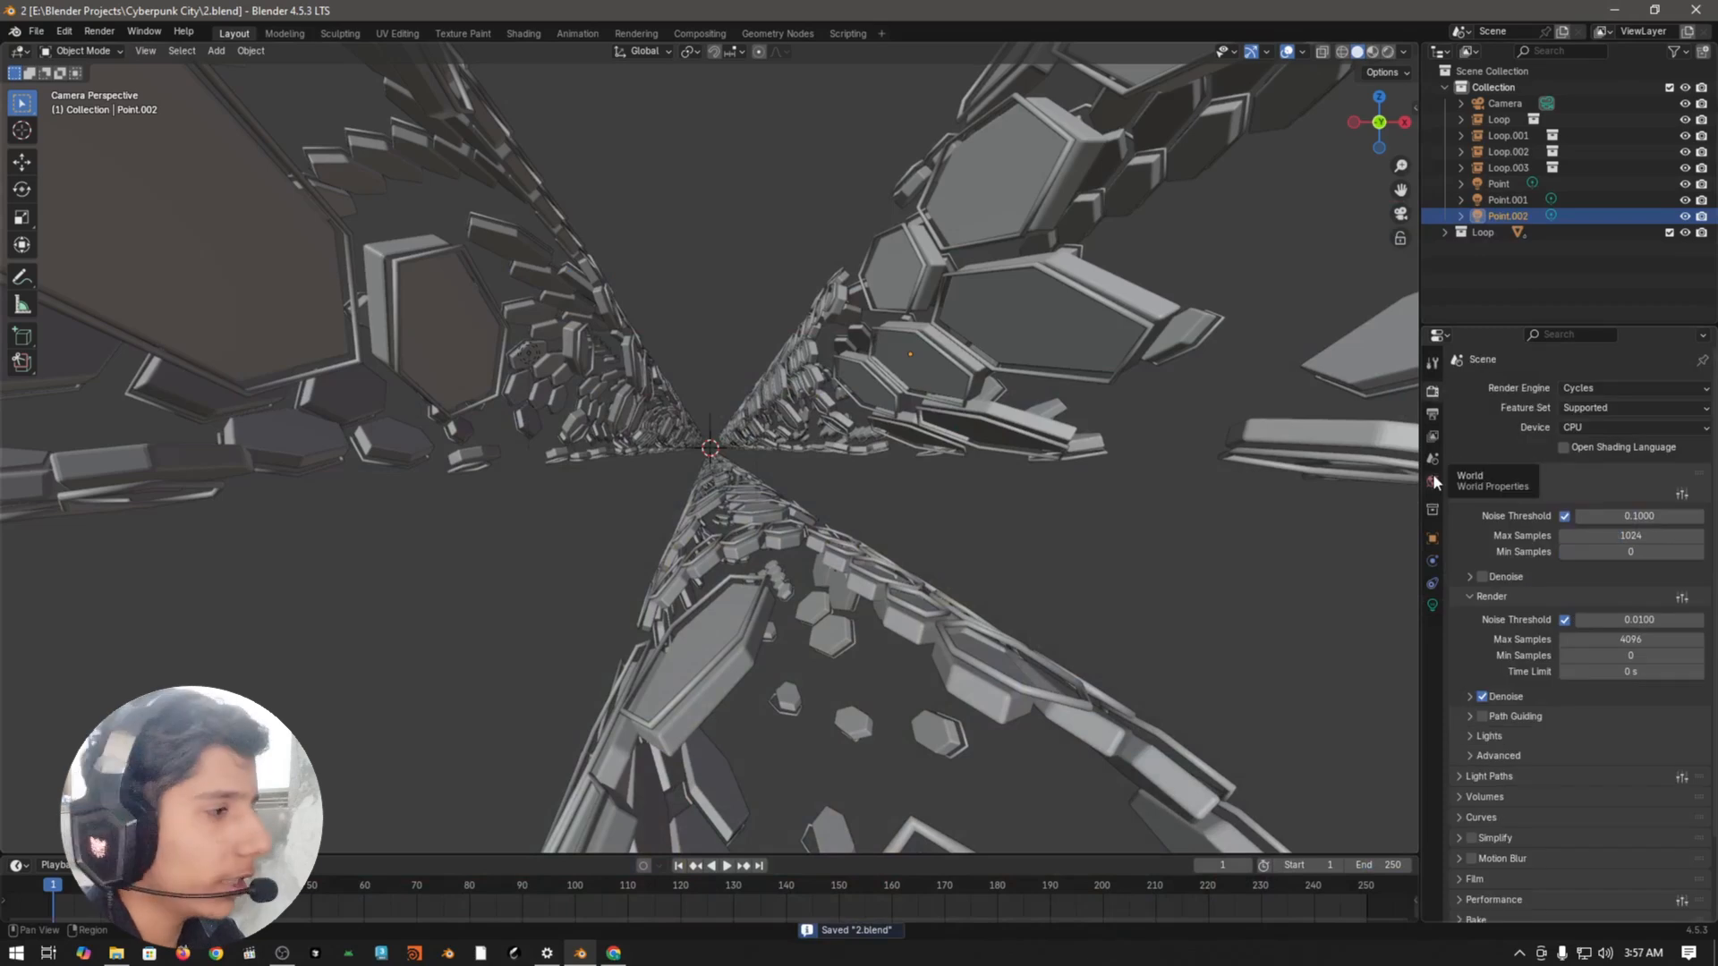
scroll(1571, 509, down, 2)
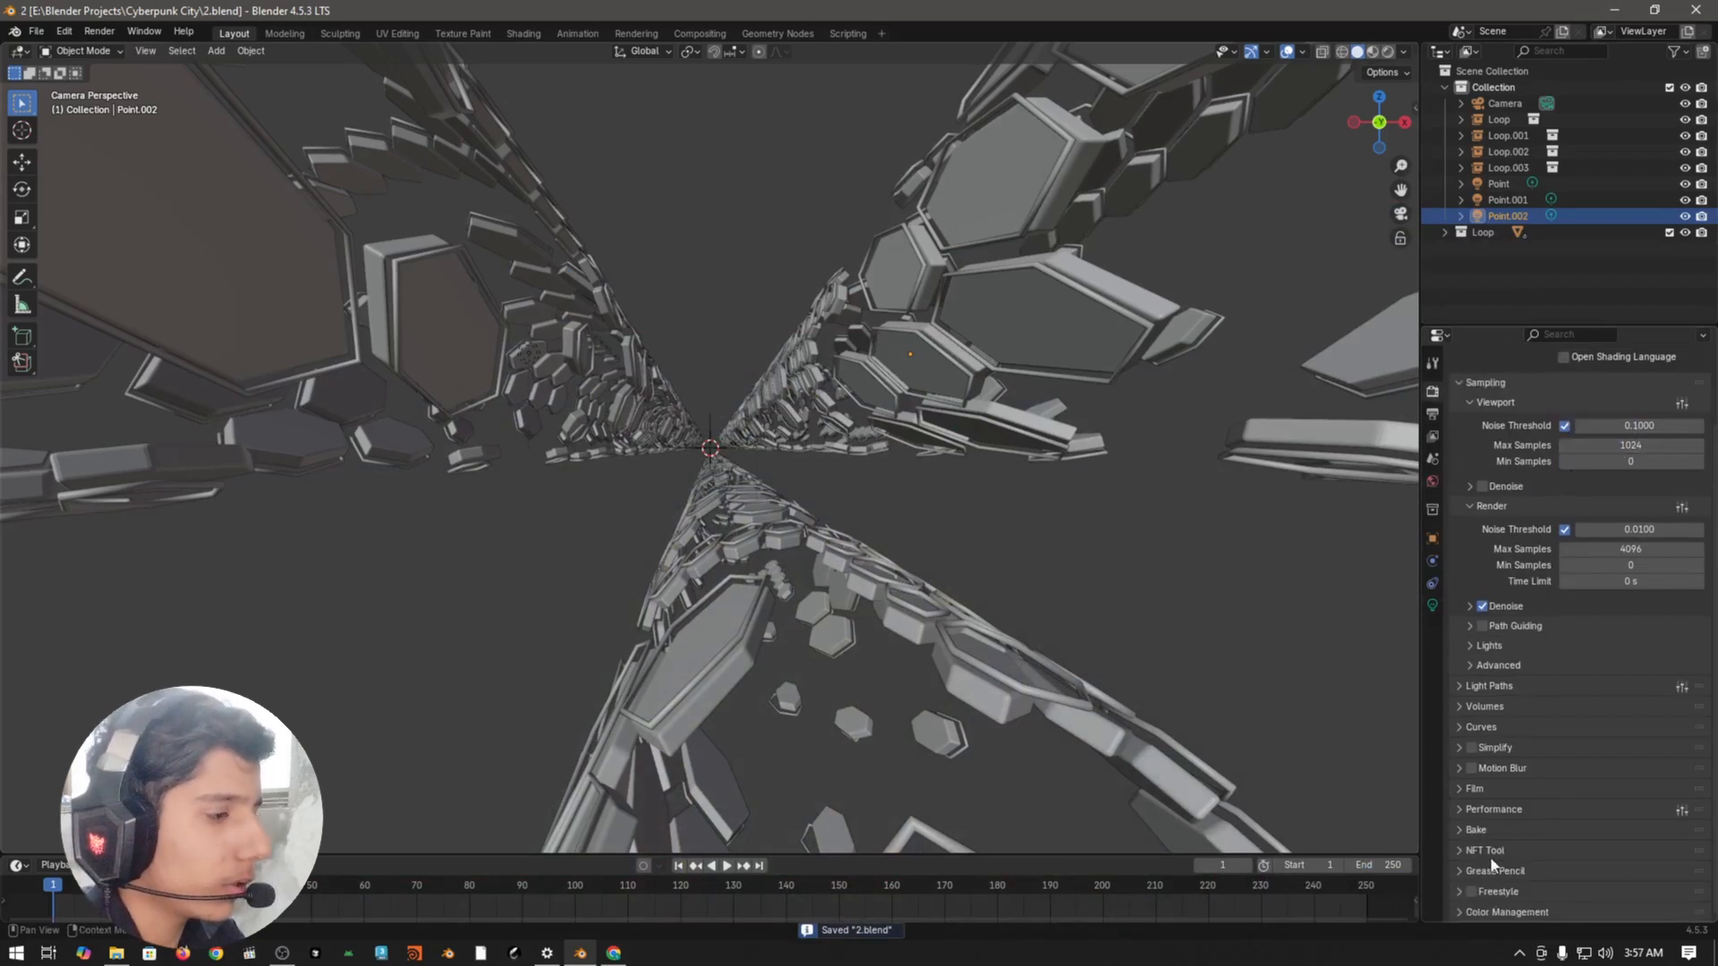
click(1488, 908)
scroll(1562, 721, down, 4)
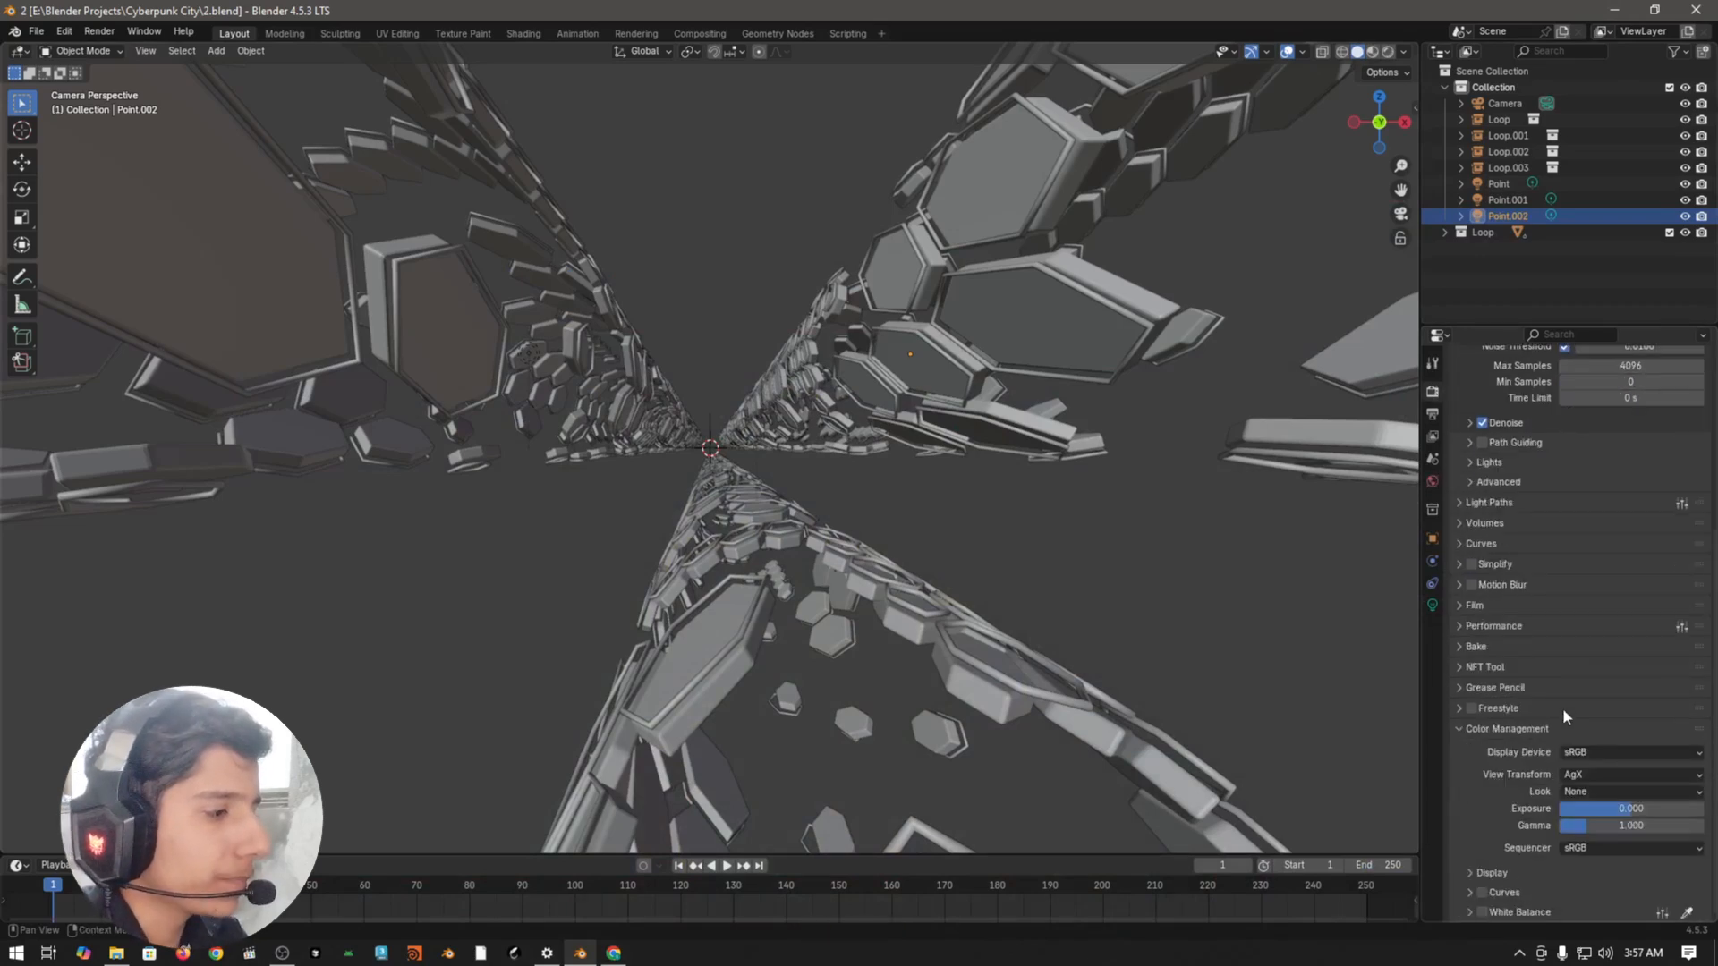
click(1580, 791)
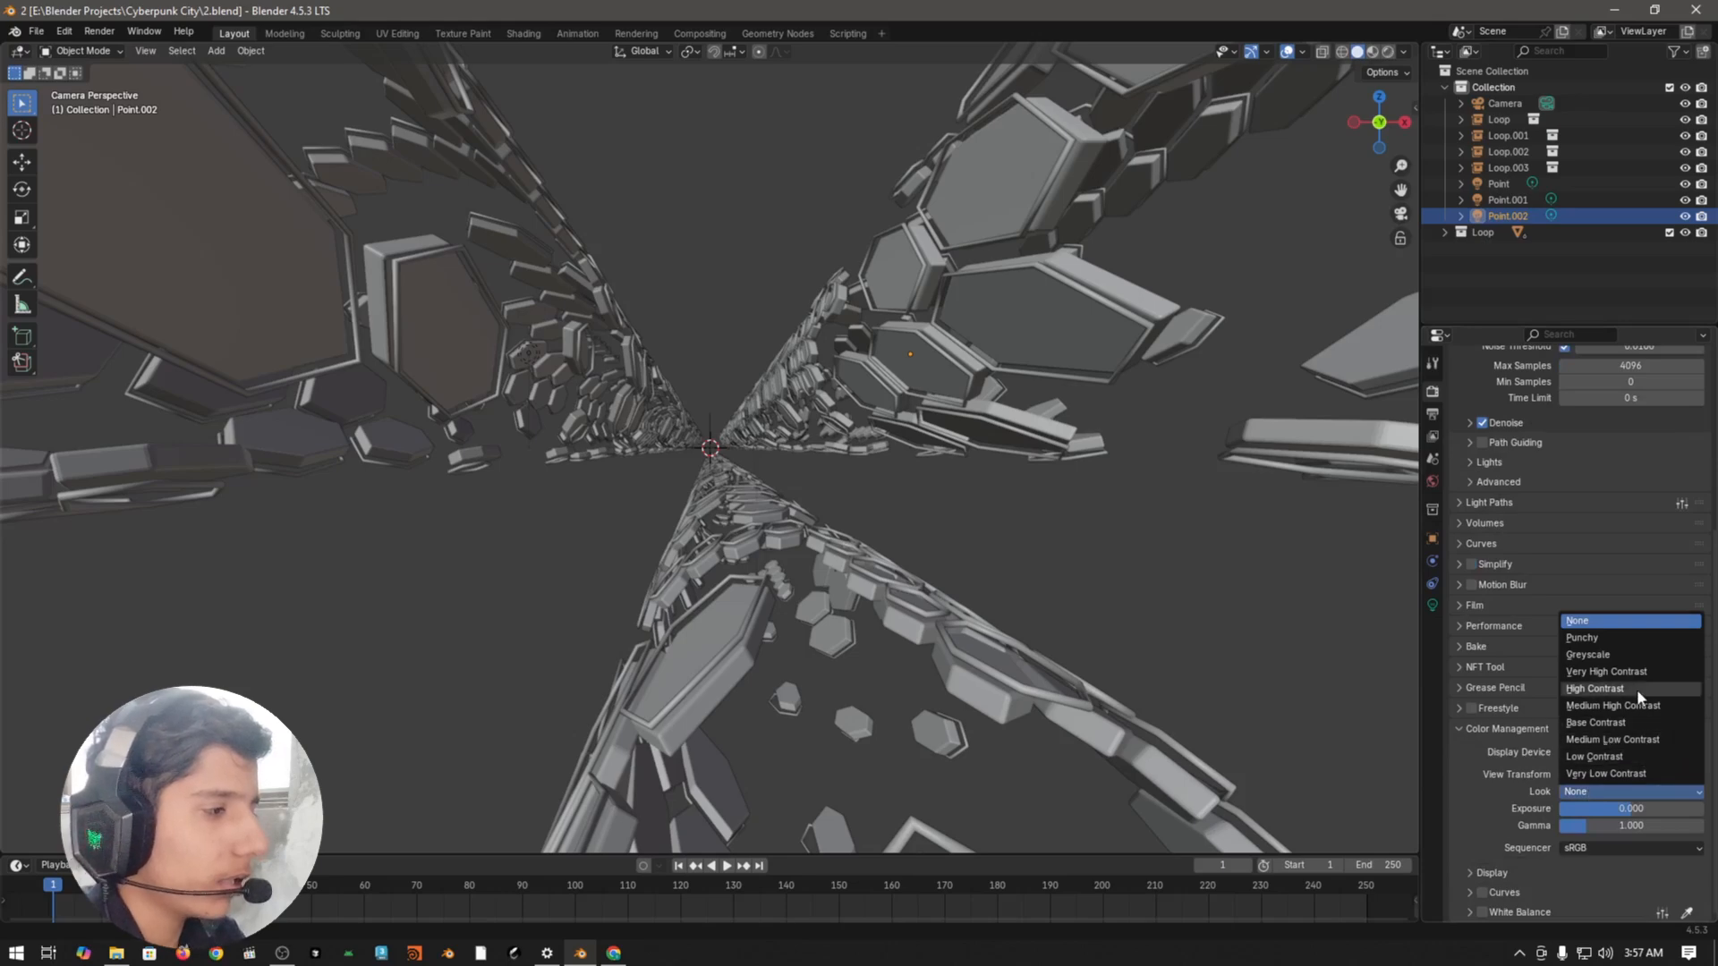
click(1619, 671)
key(ctrl+s)
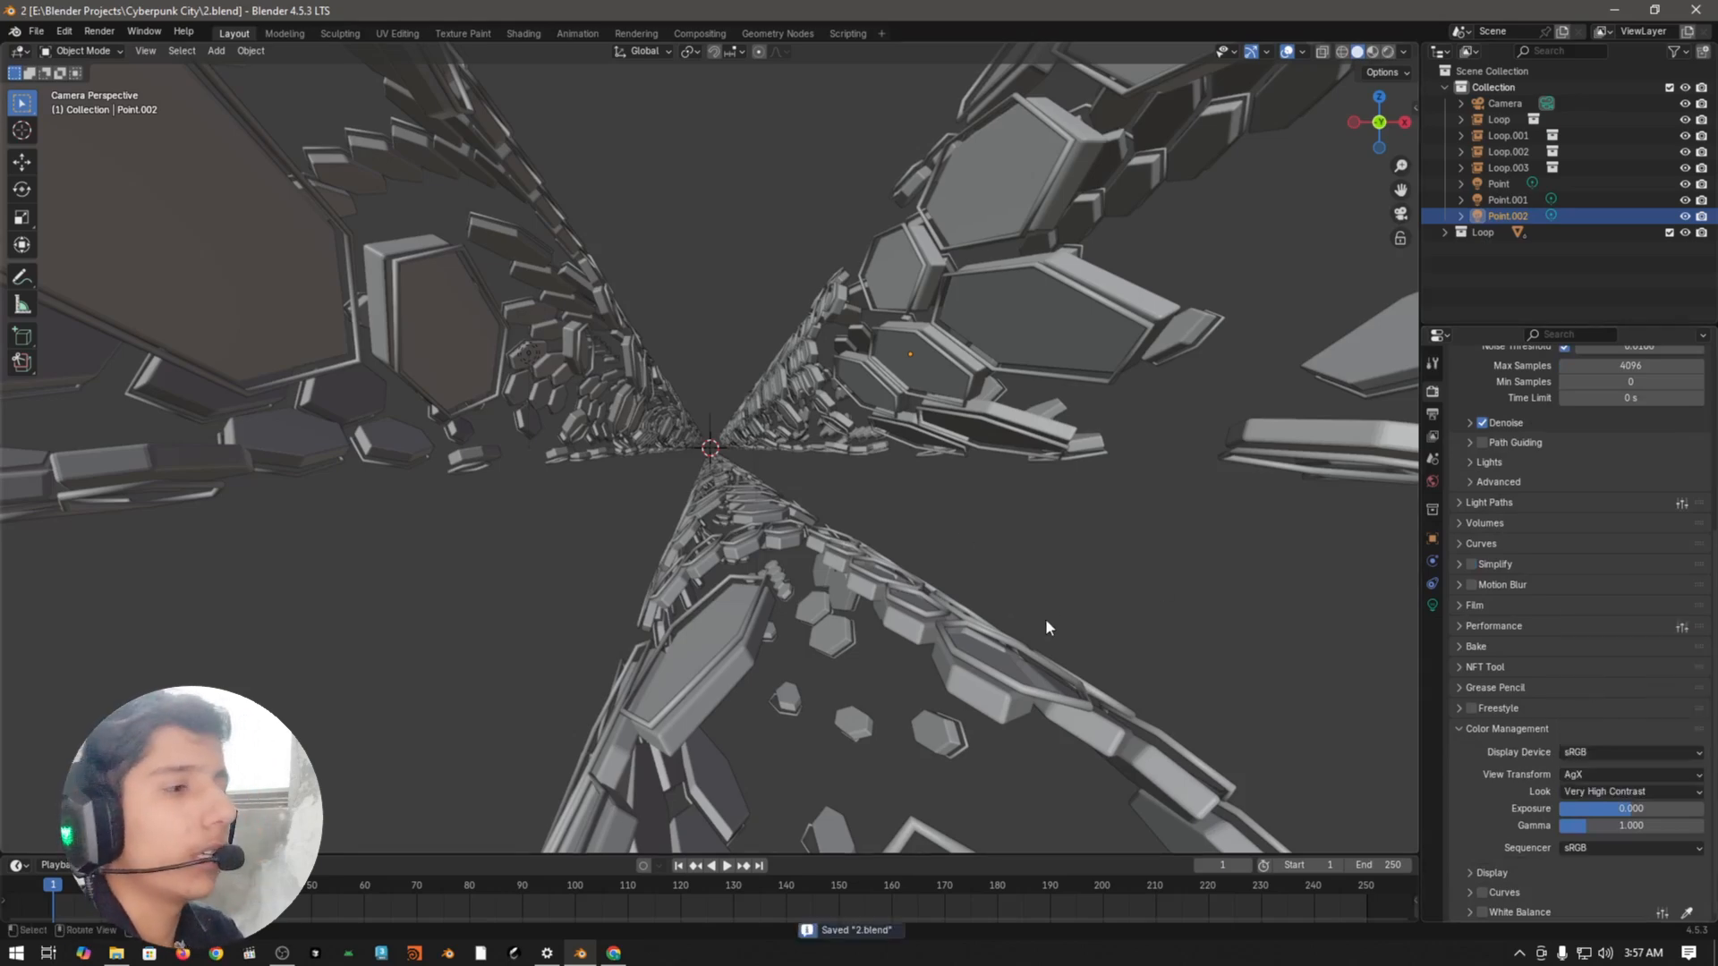
Step: Switch the viewport to rendered shading and assign a Principled Volume shader to the world's volume
key(z)
click(943, 310)
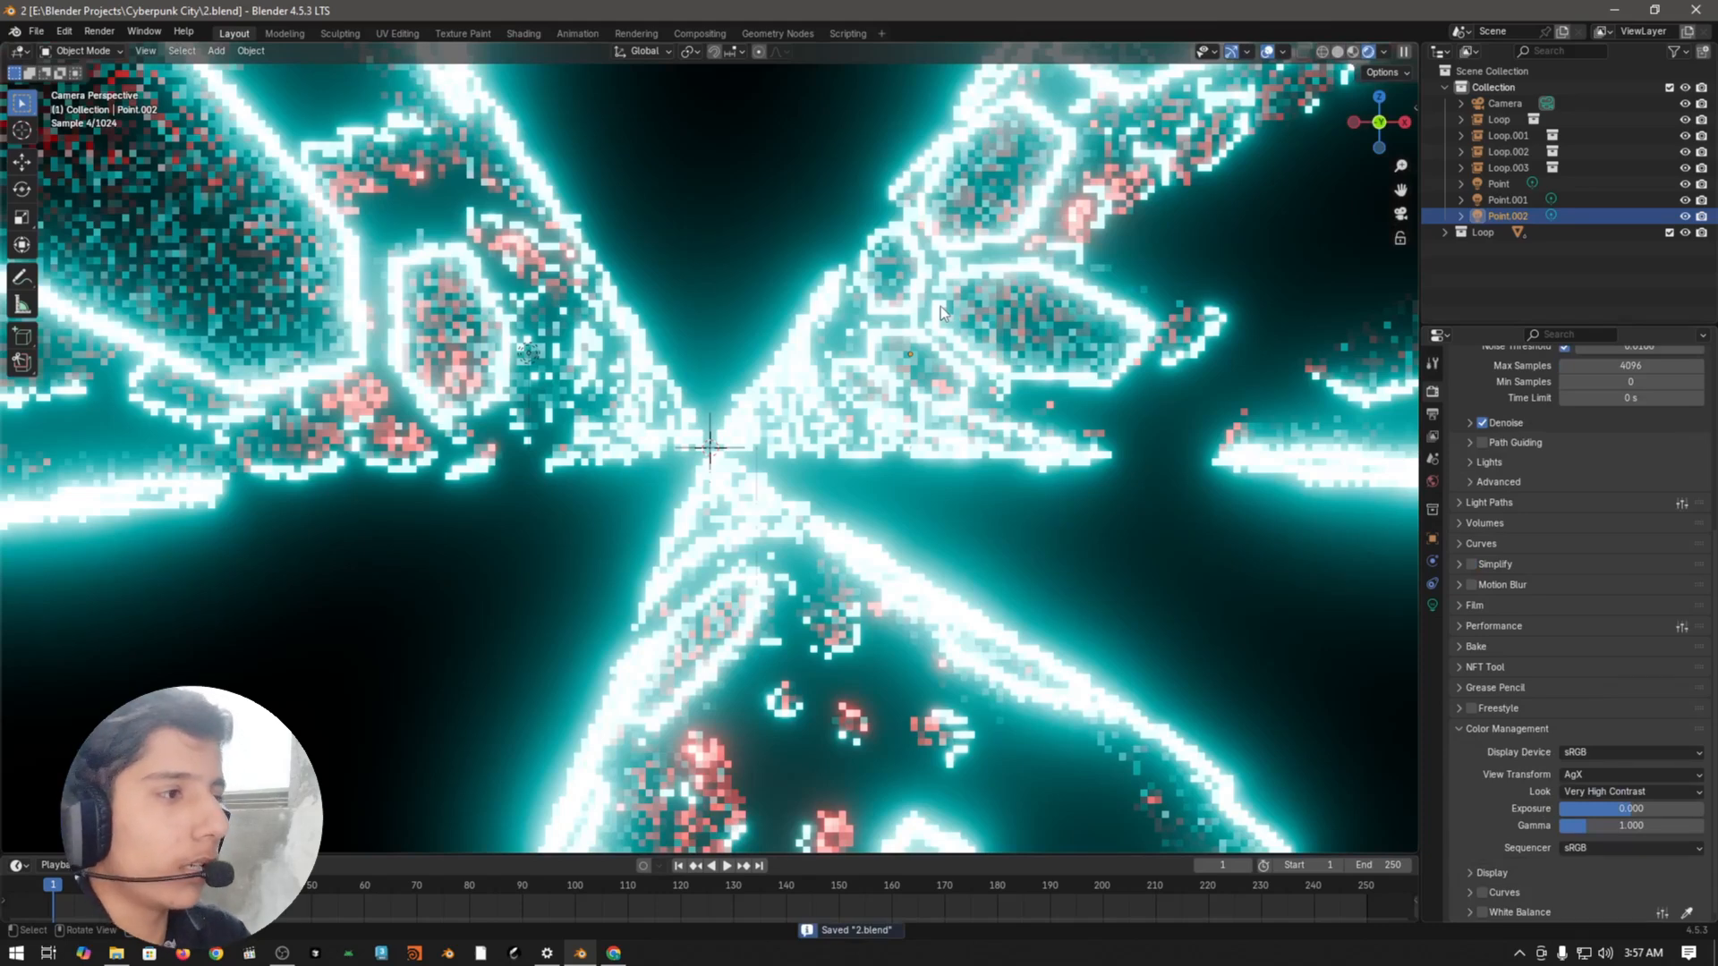
click(1433, 480)
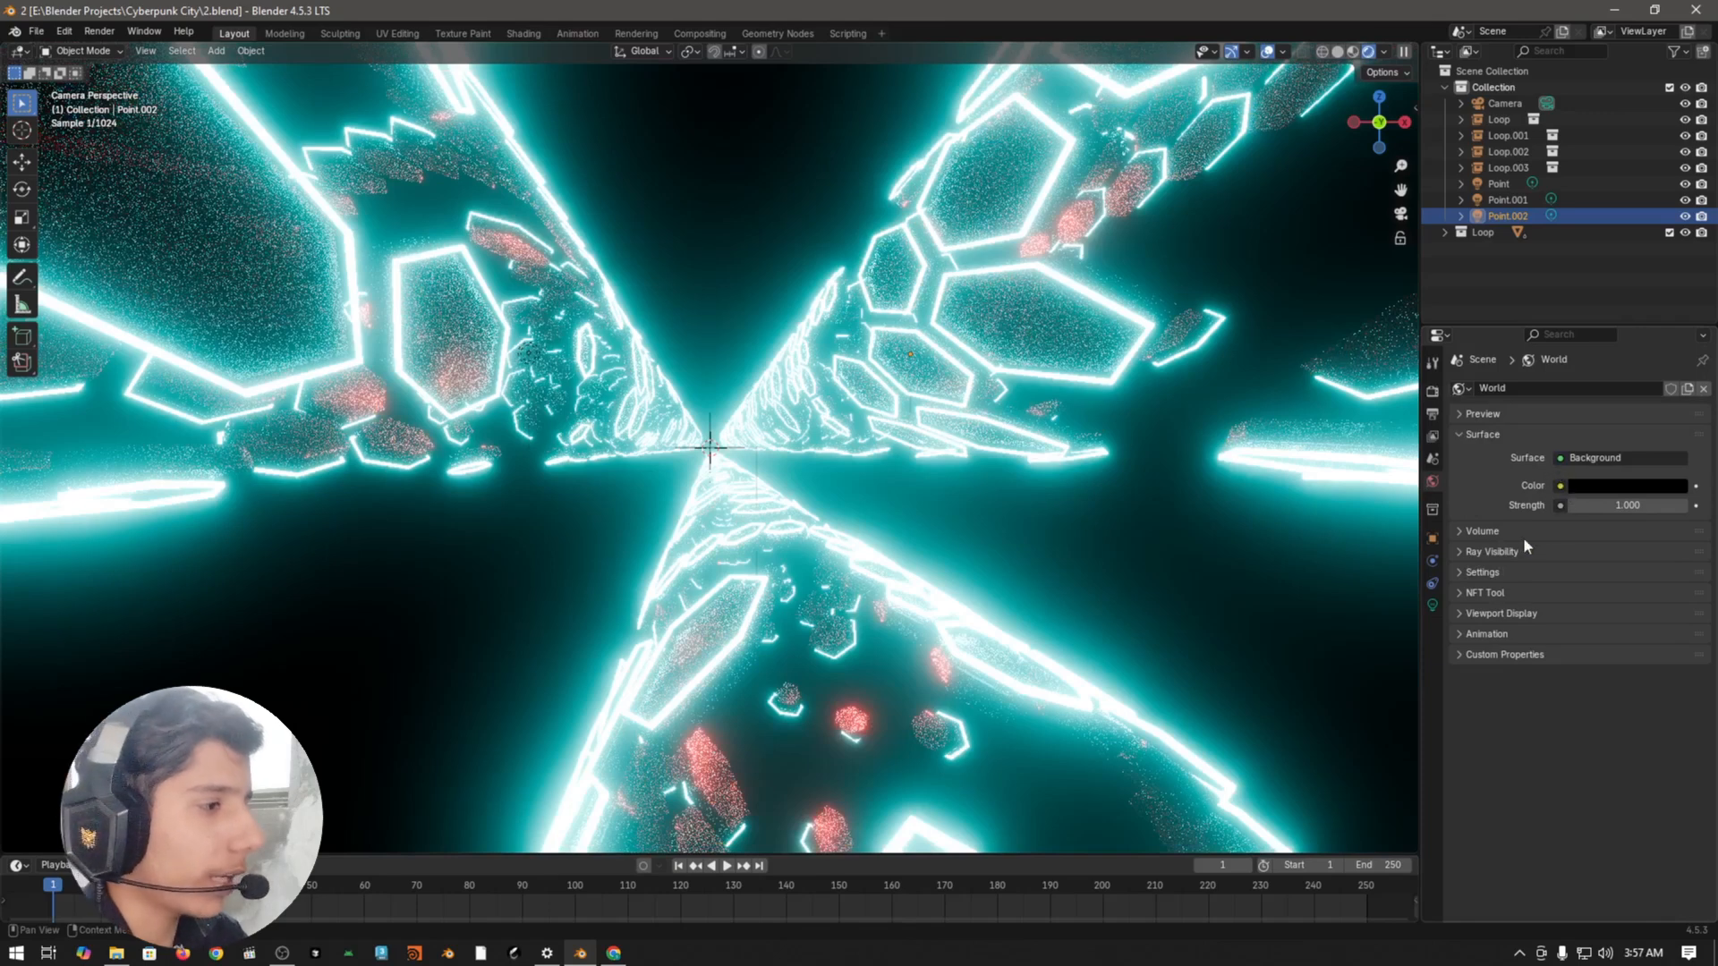
click(1483, 532)
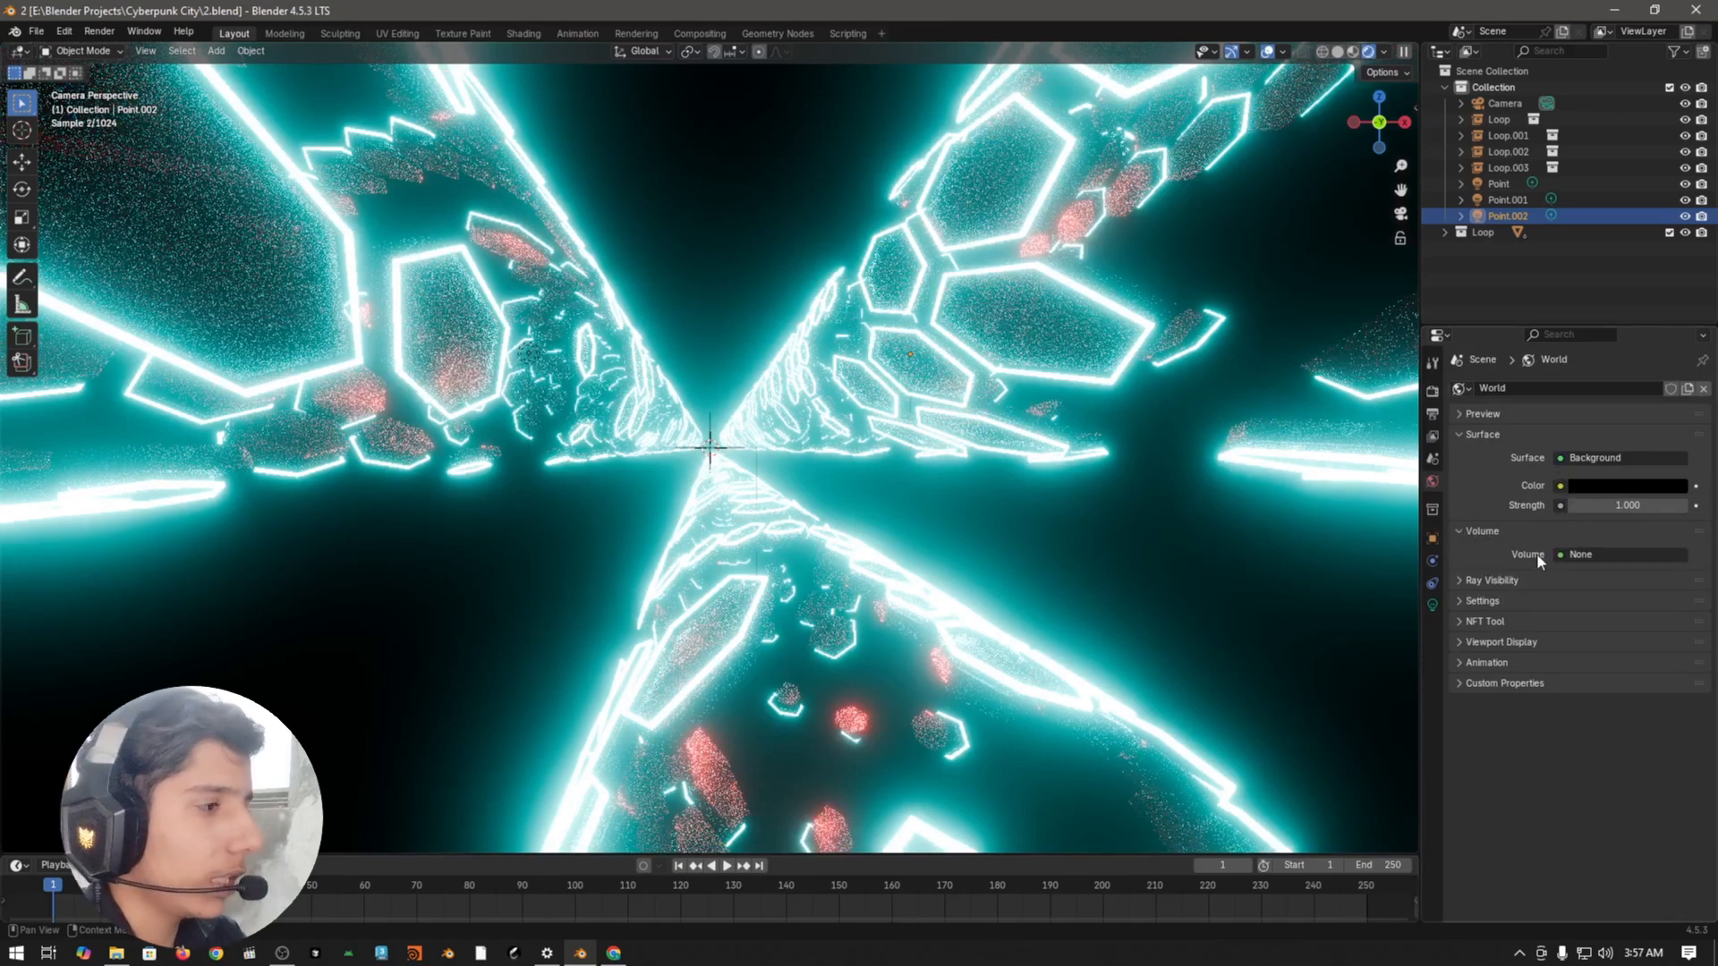
click(1558, 556)
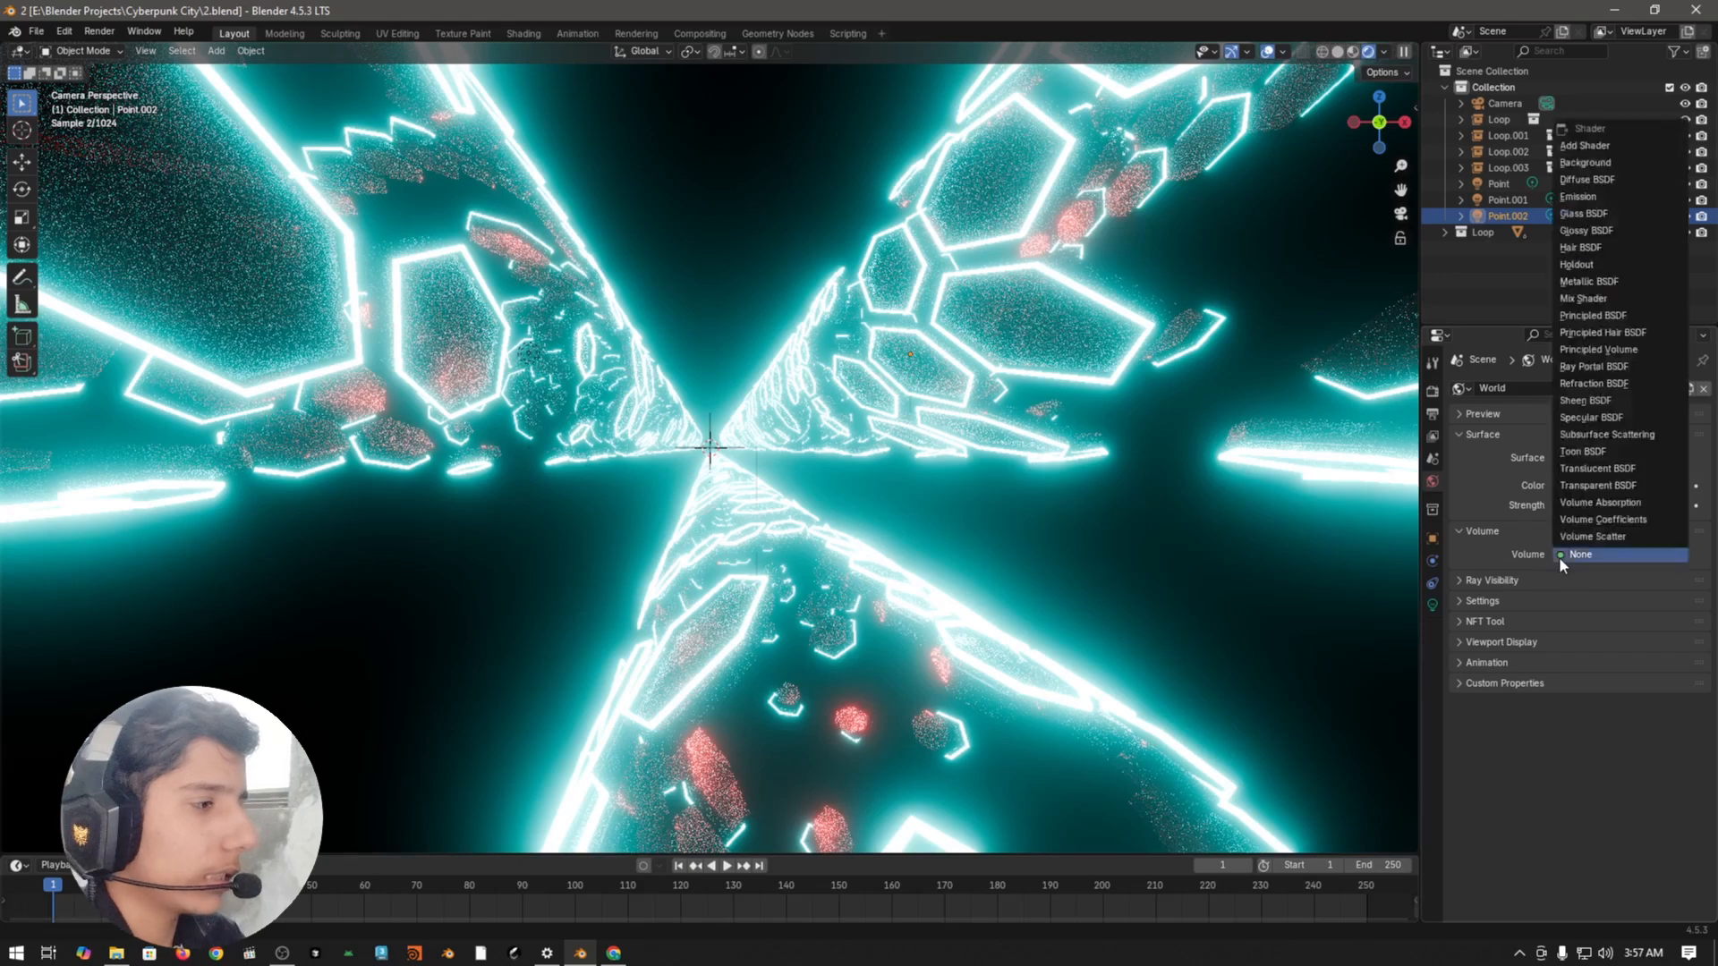
click(1559, 557)
click(1559, 557)
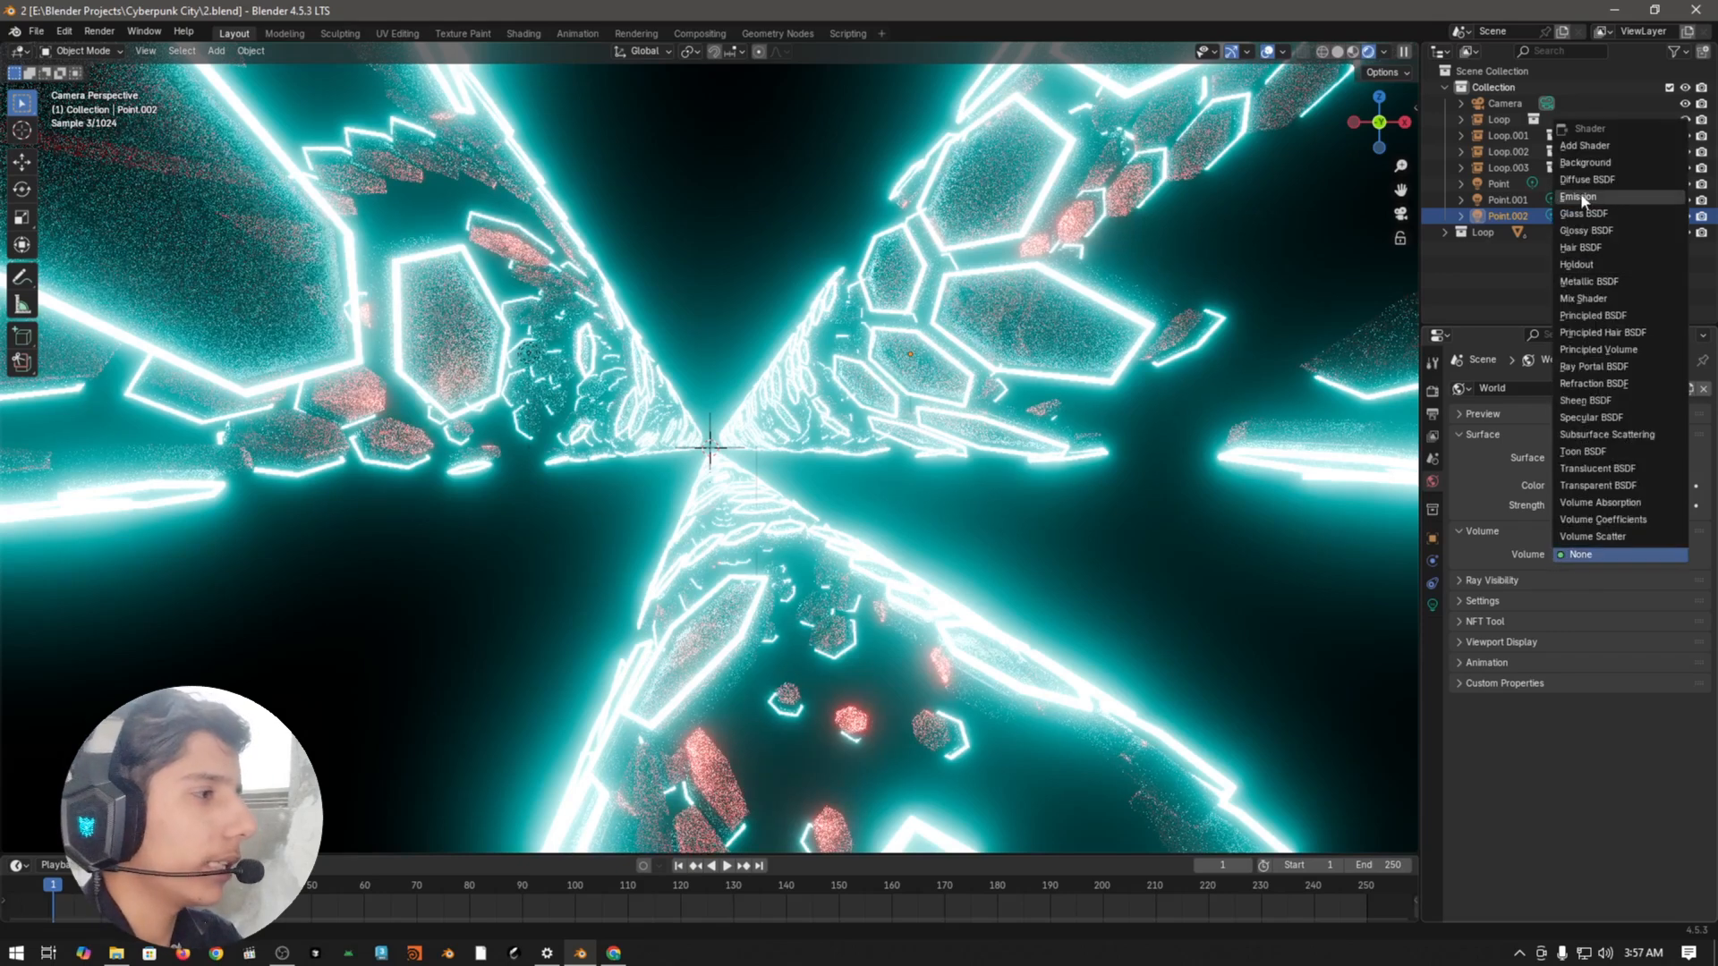
click(1598, 350)
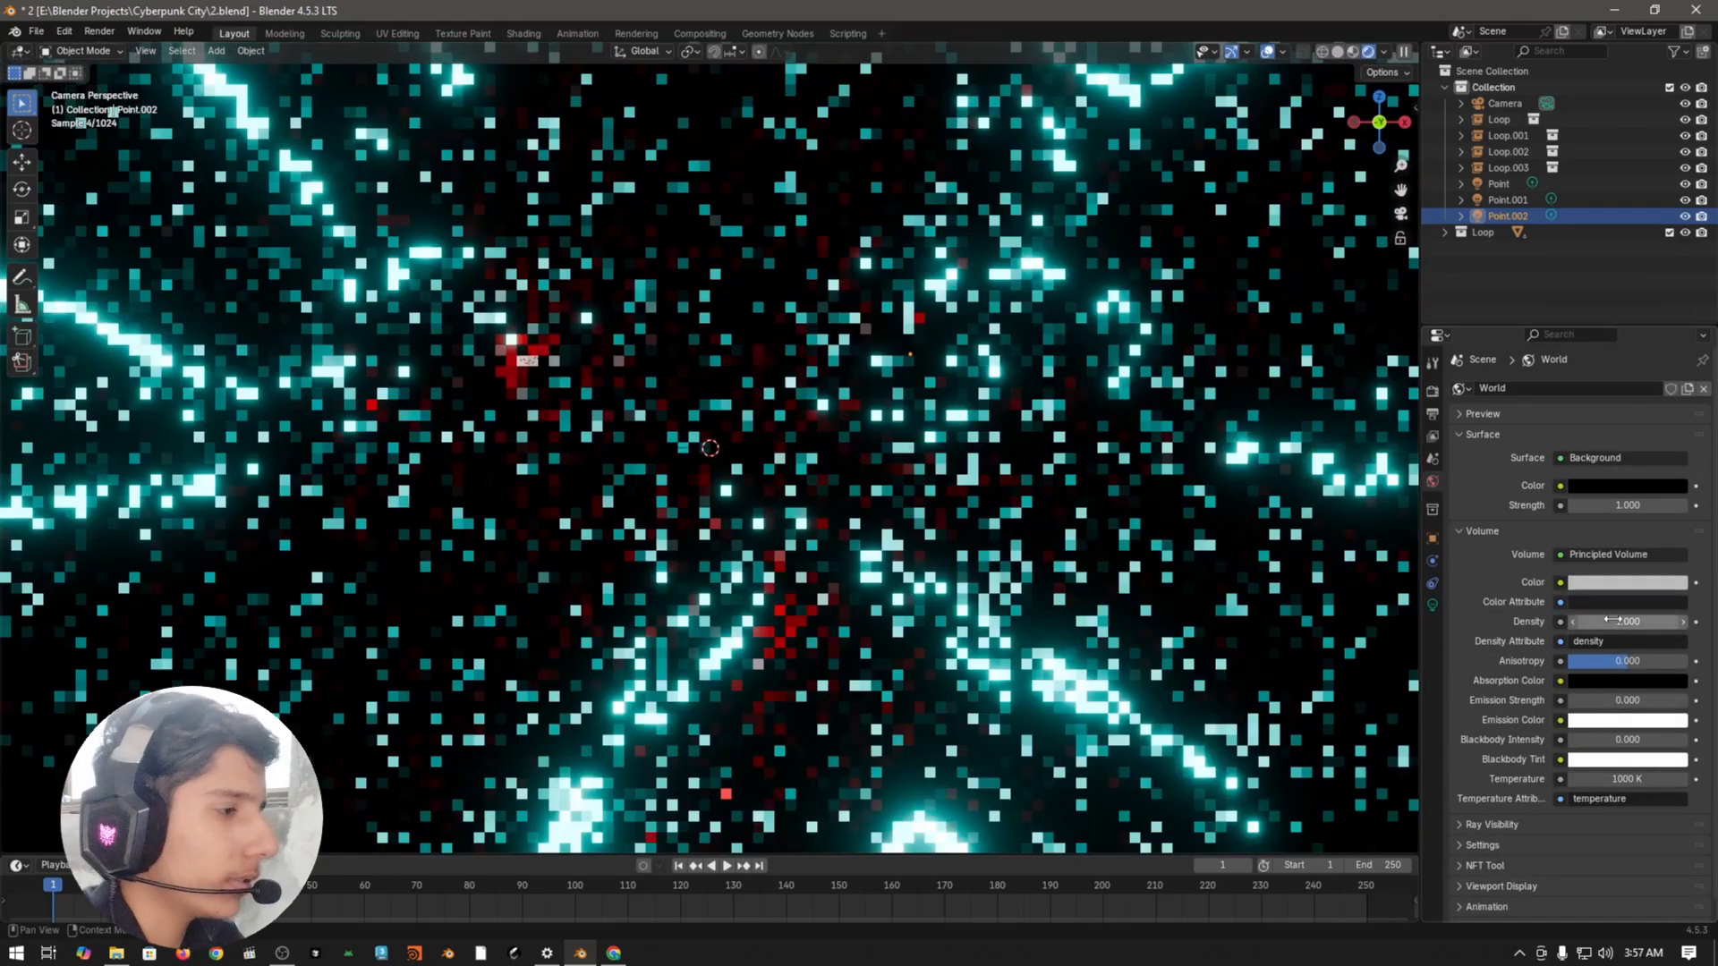
Step: Set the density of the world's Principled Volume to 0.01
click(1610, 620)
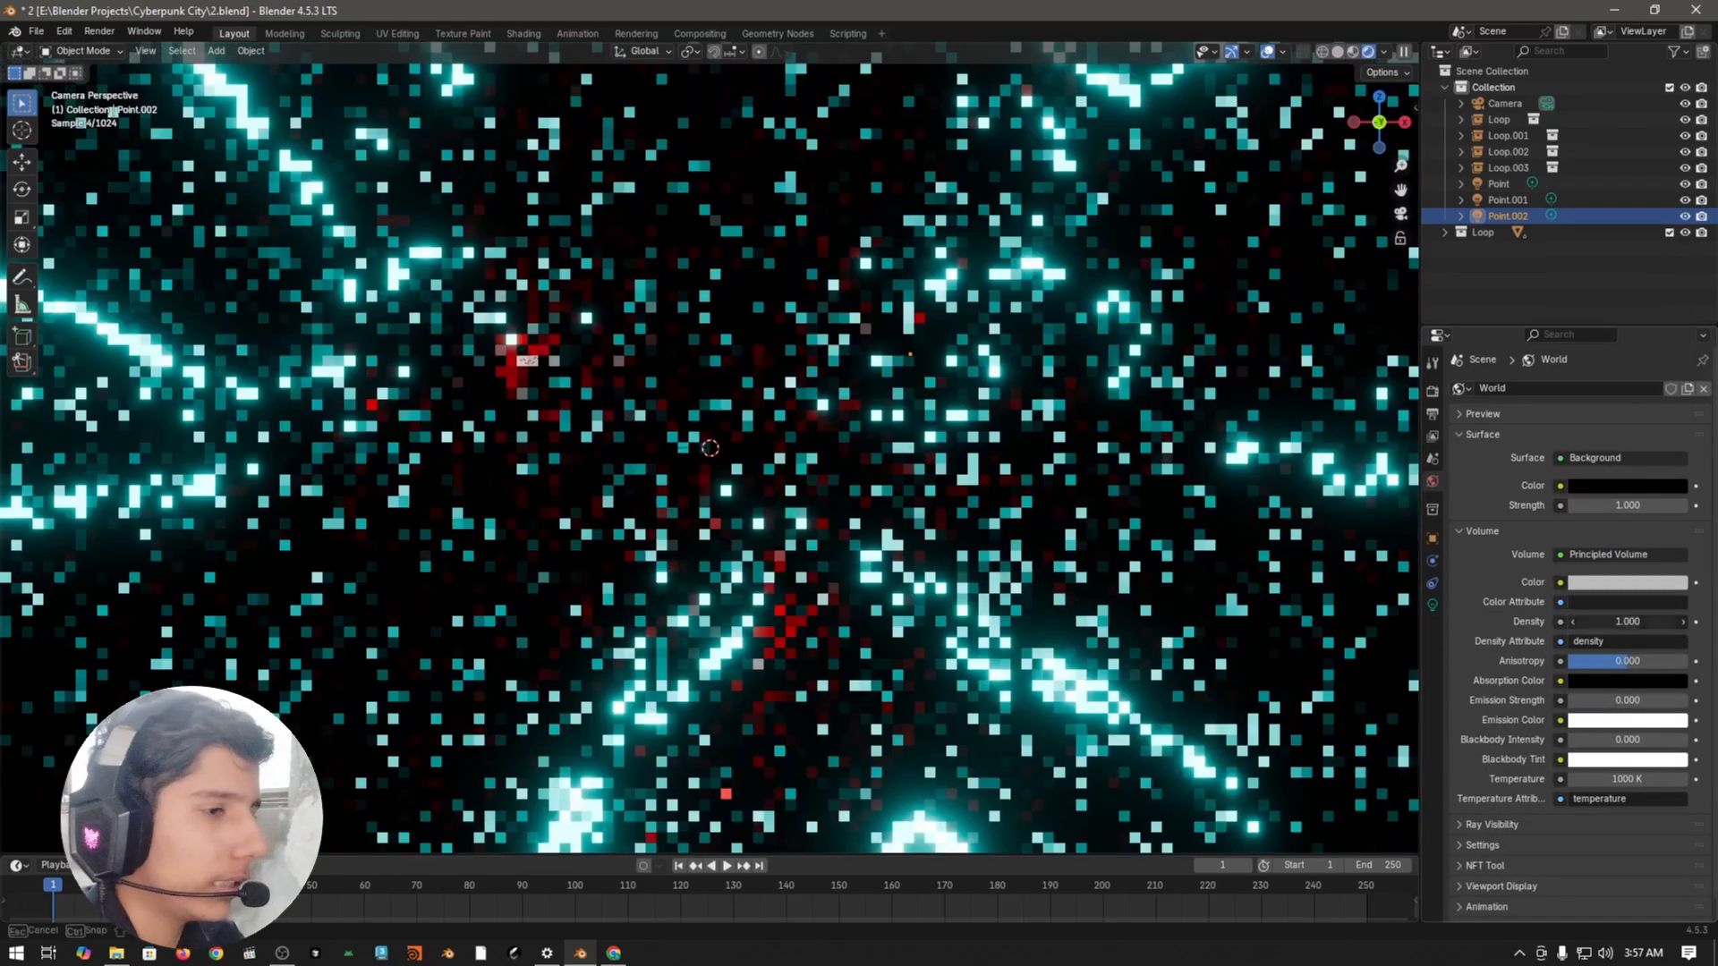
text(0)
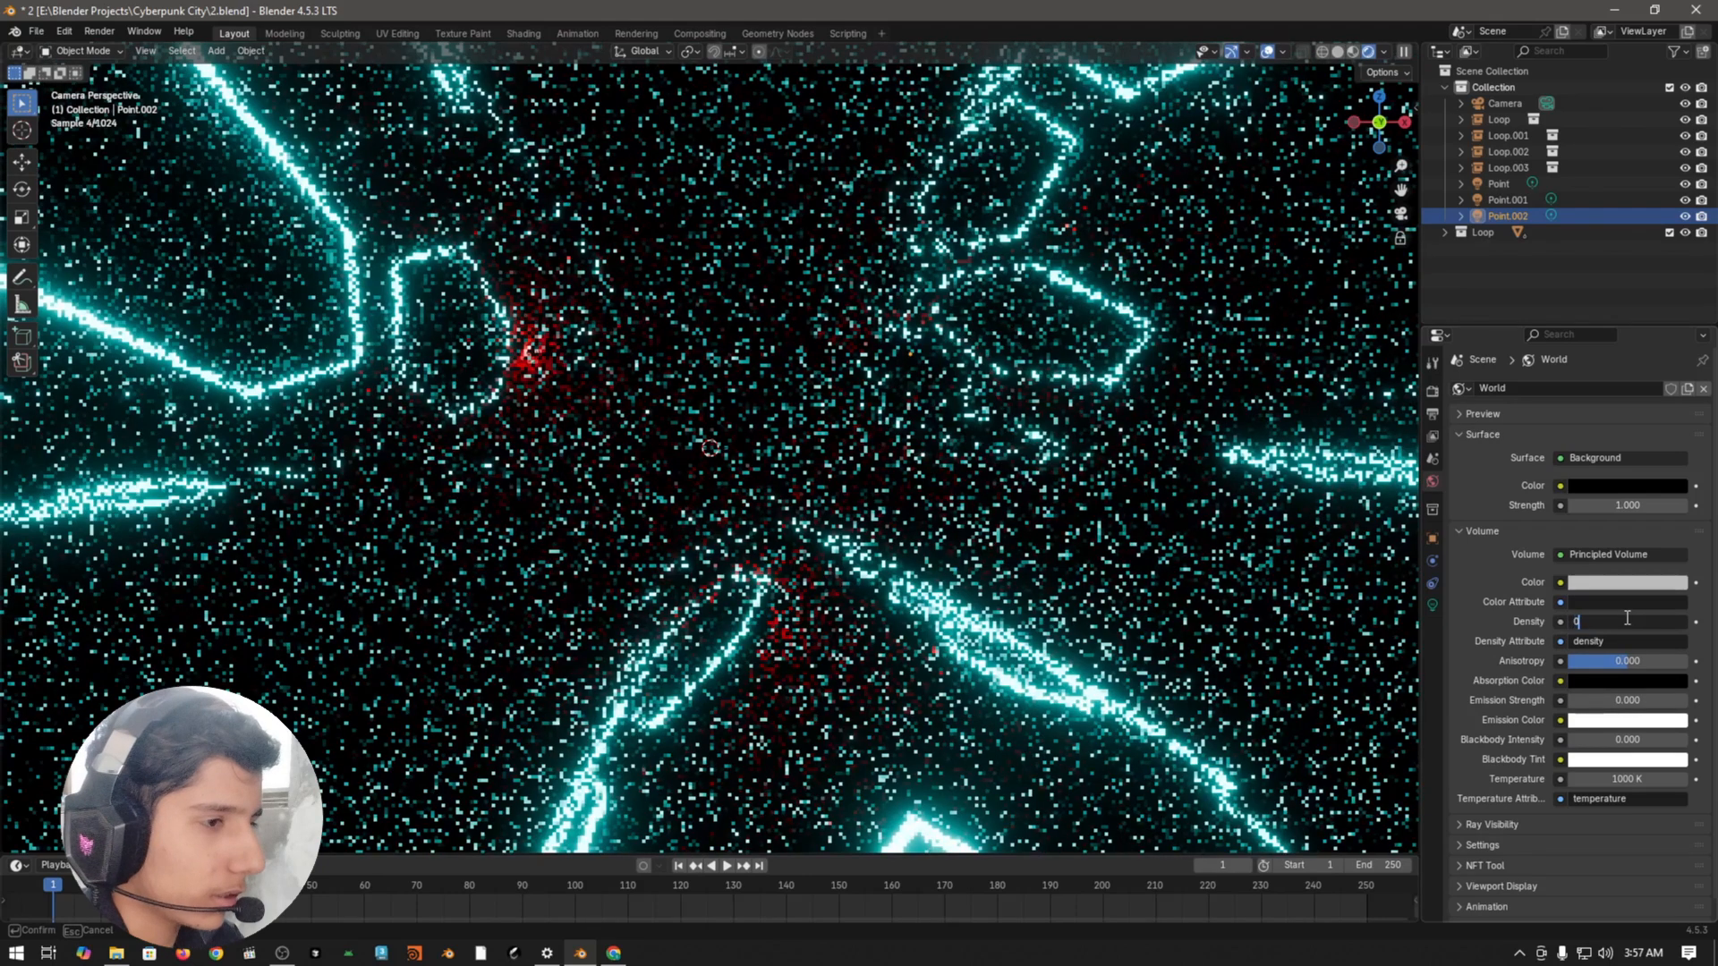
text(.01)
key(Return)
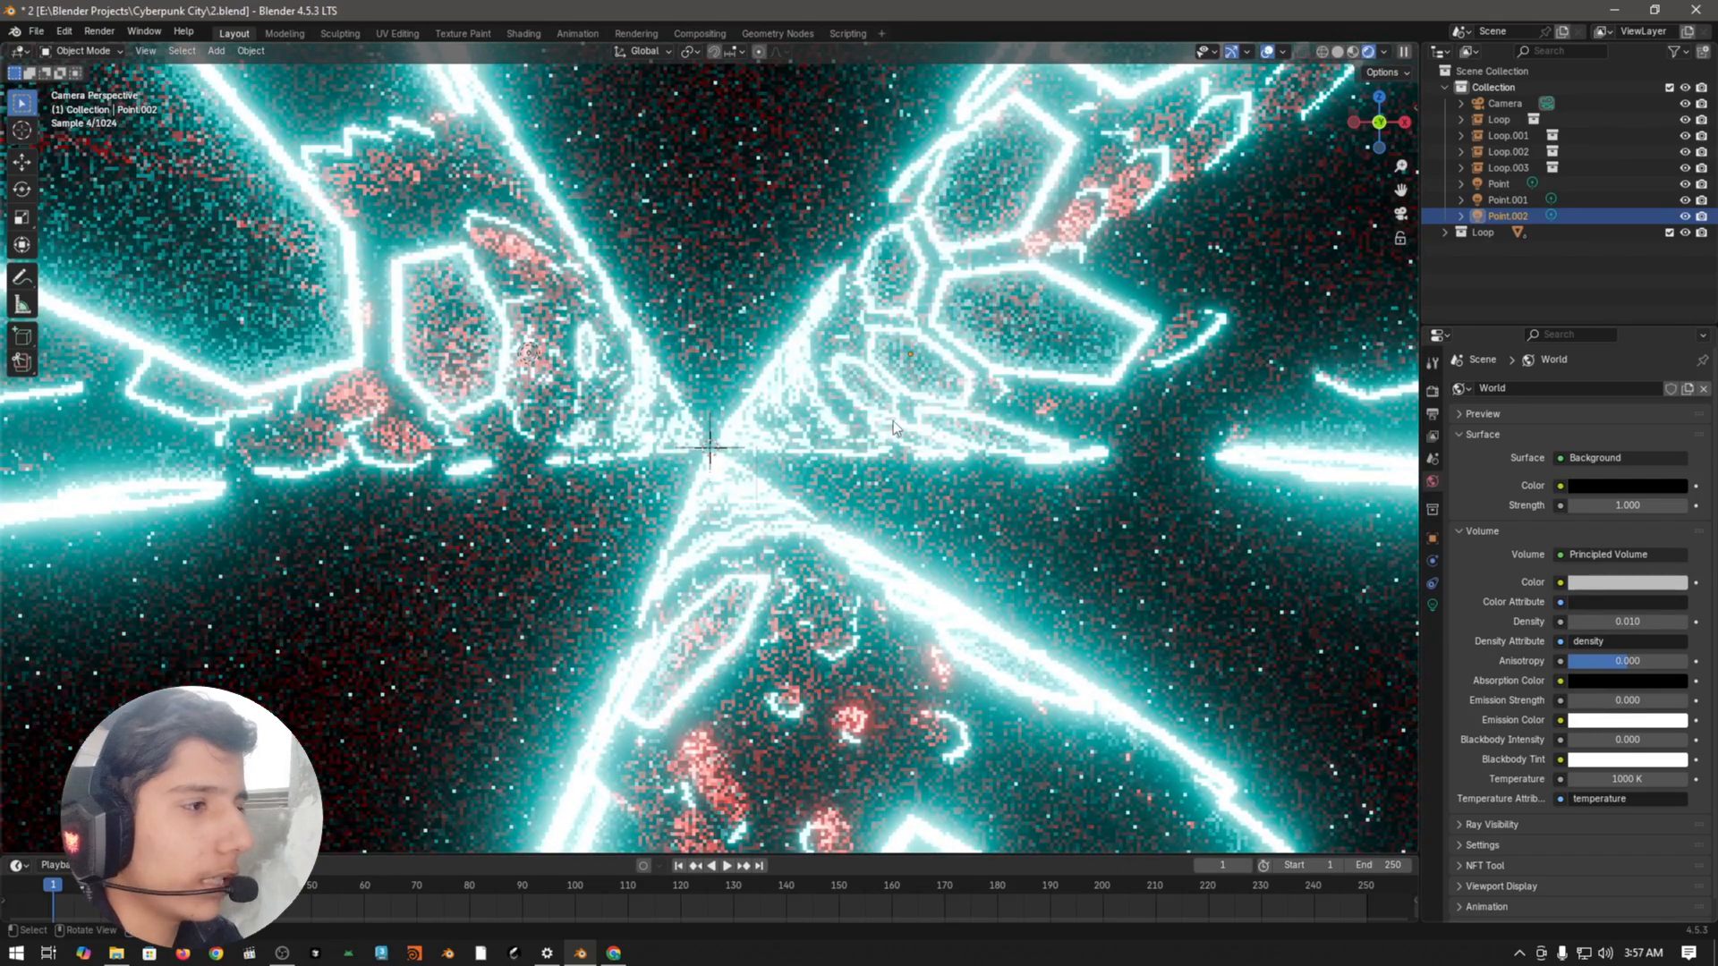
Step: Select the point light in the upper-left tunnel and change its light color to green
click(527, 359)
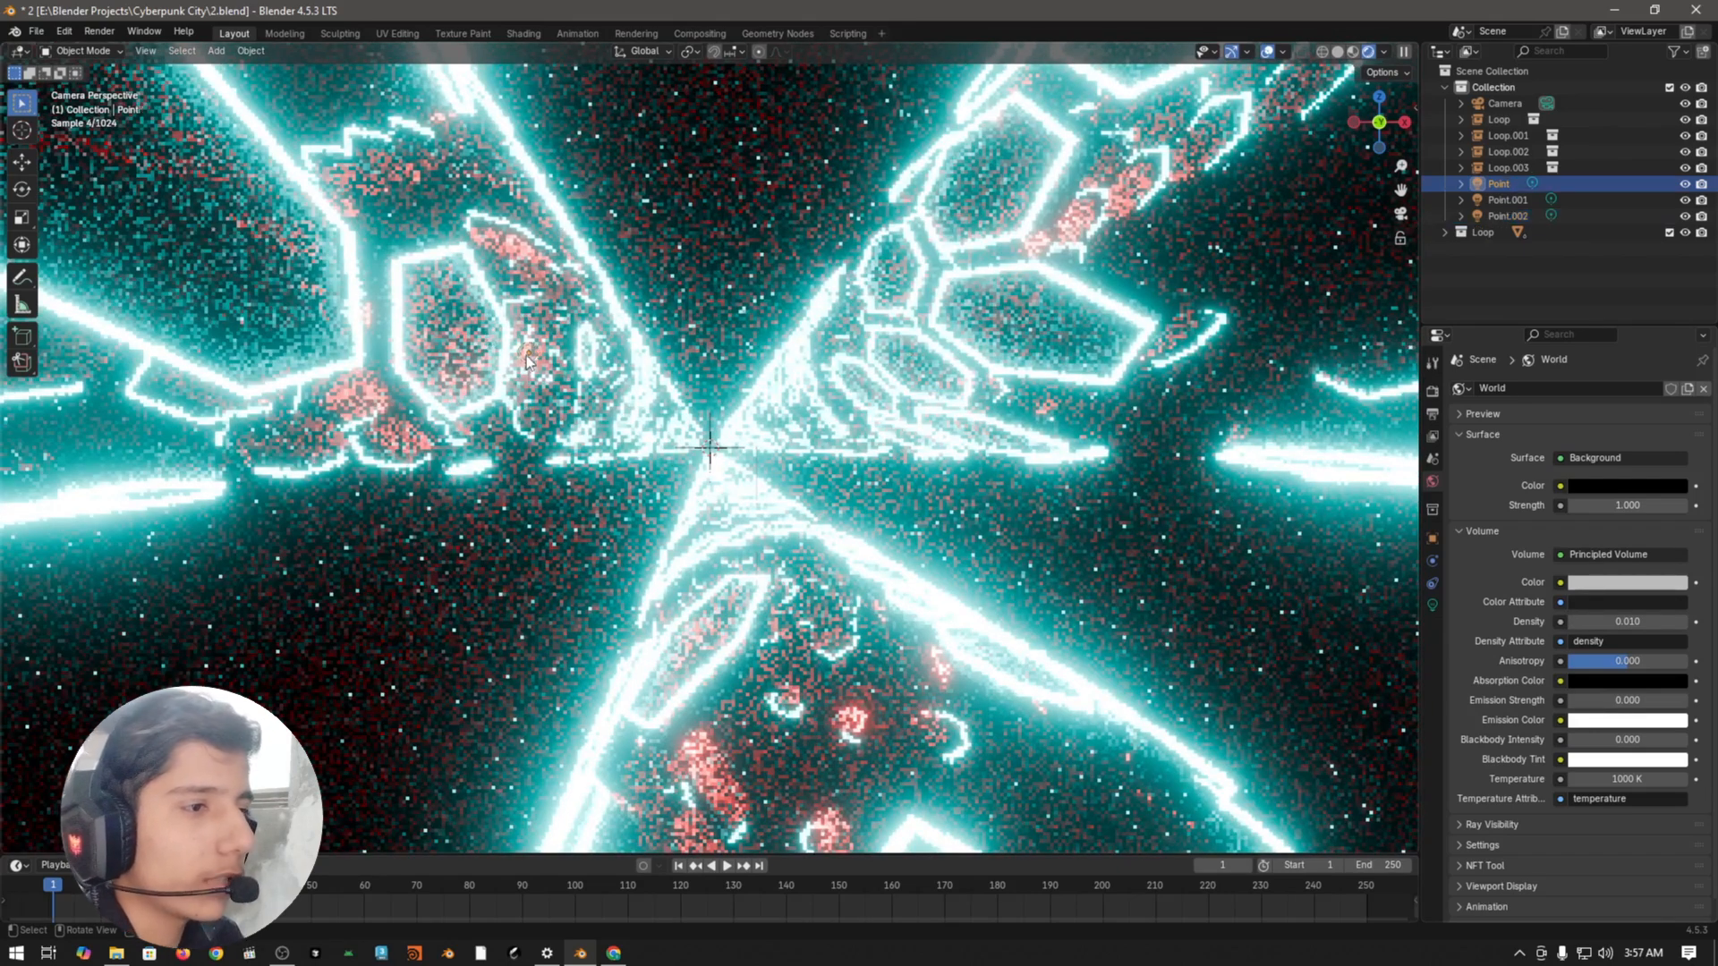
click(1432, 605)
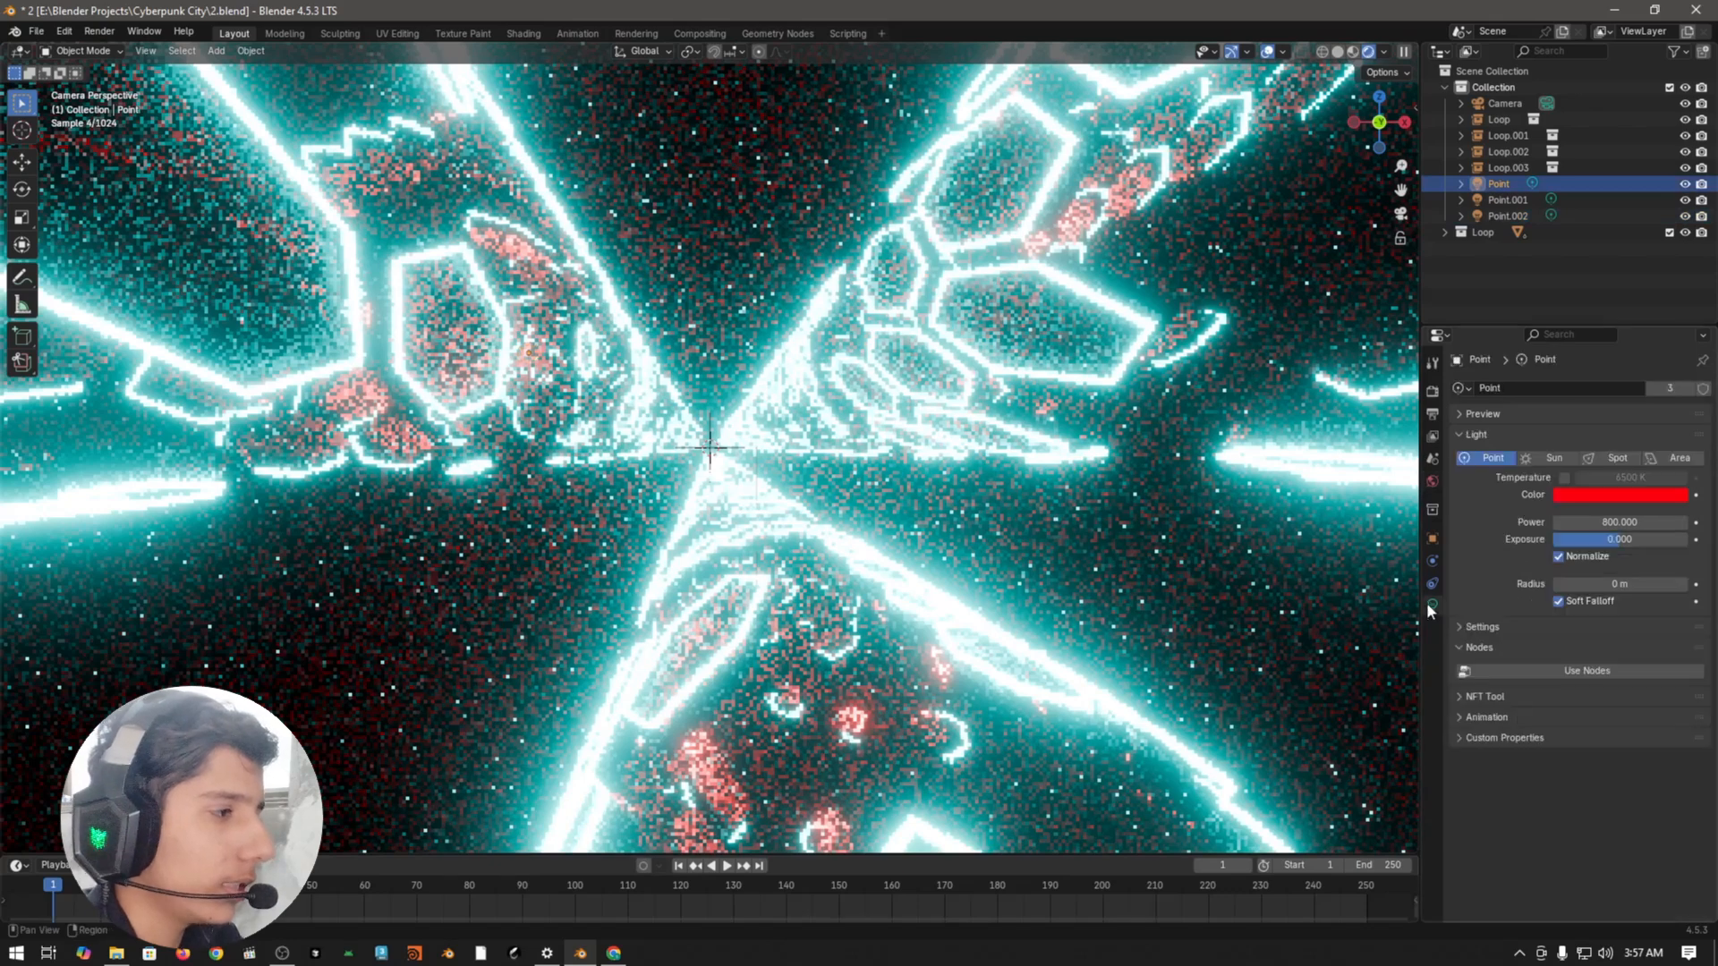
click(1613, 493)
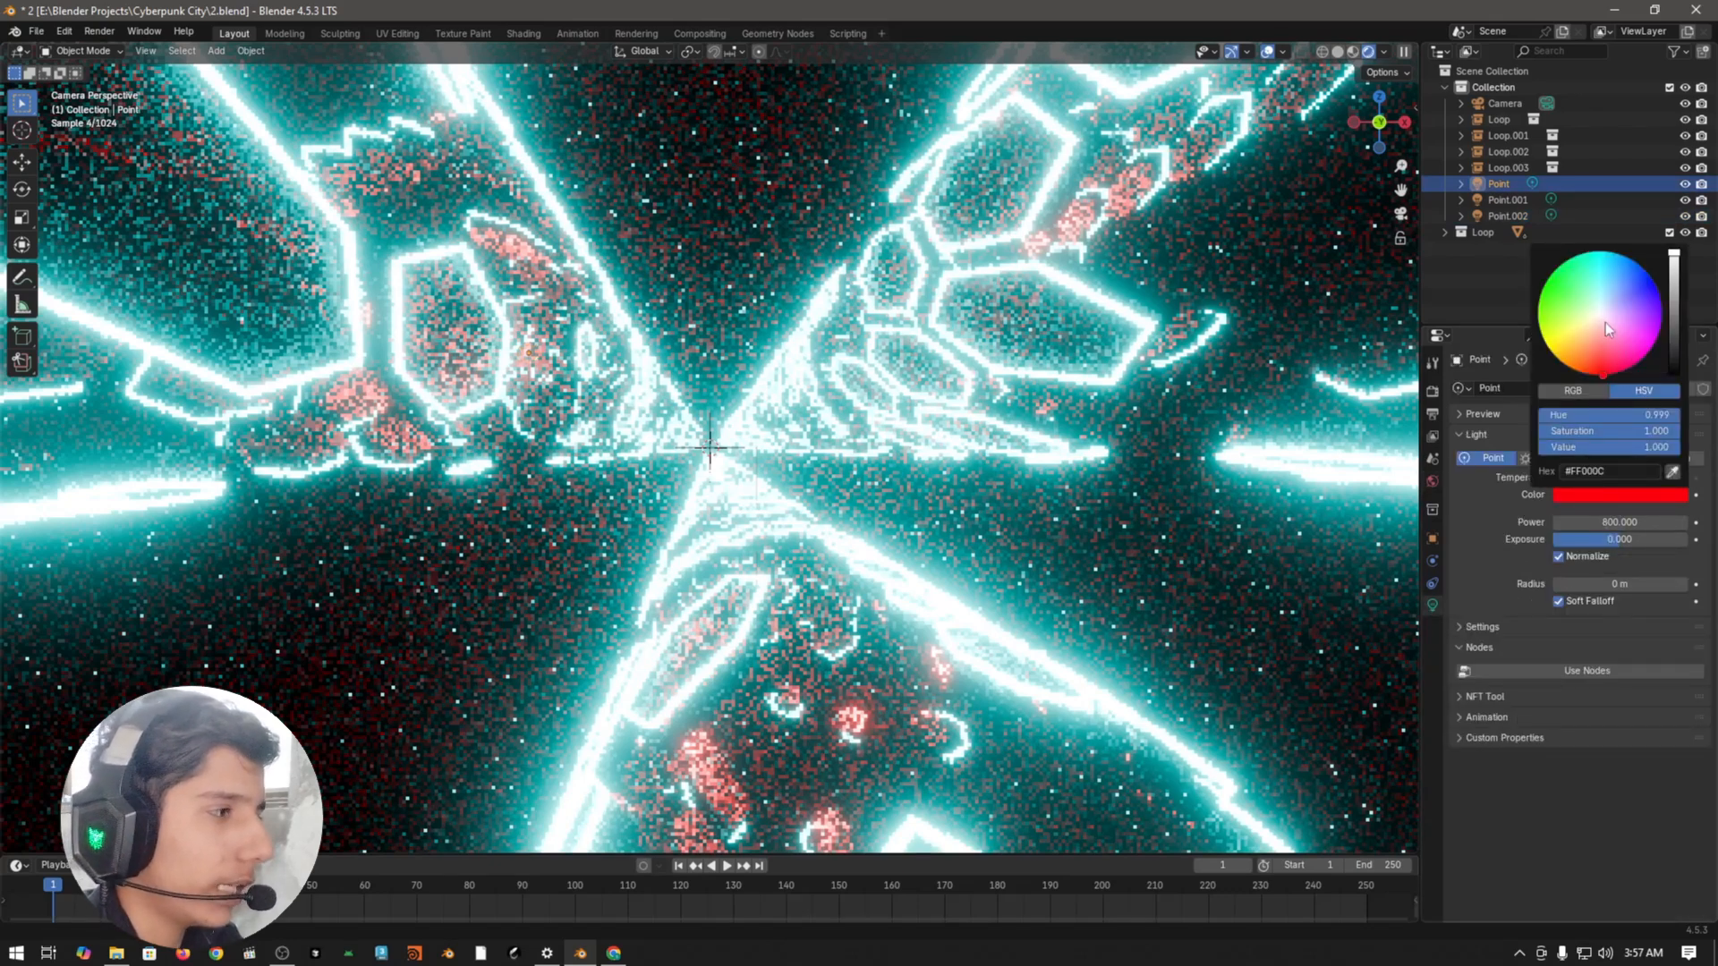
mouse_move(1605, 322)
mouse_down()
mouse_move(1638, 263)
mouse_move(1653, 343)
mouse_up()
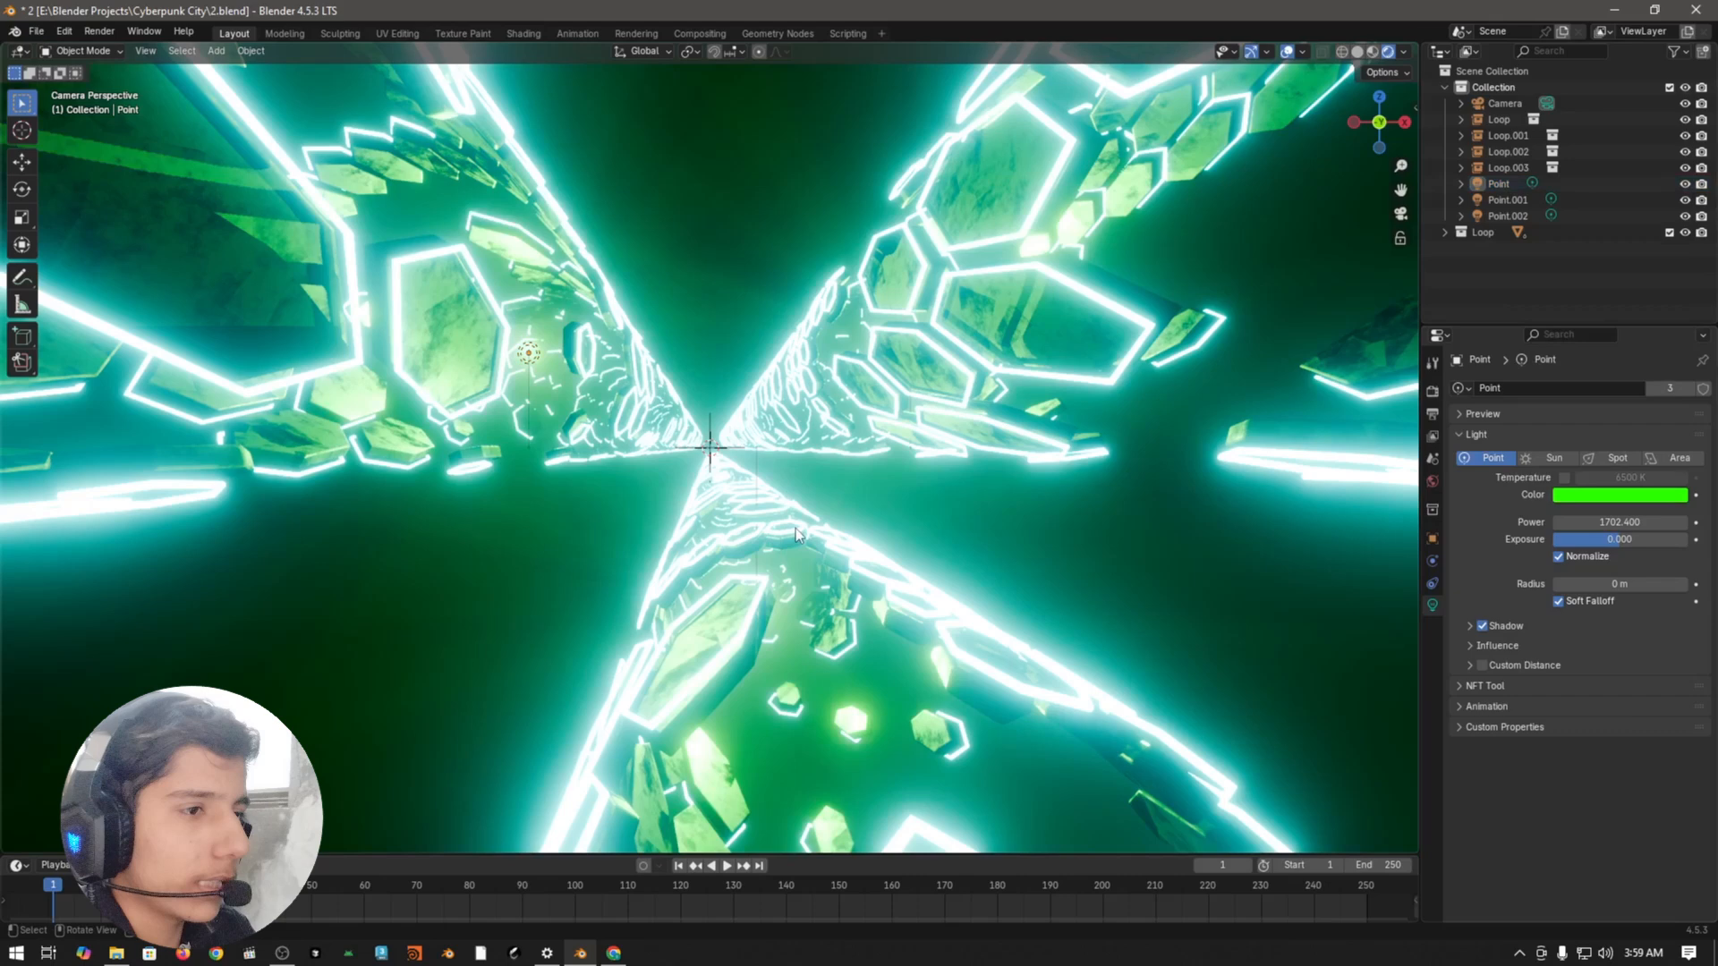
Step: Select the glowing hexagonal outlines of the lower tunnel and reduce their material's emission strength to 4
click(797, 534)
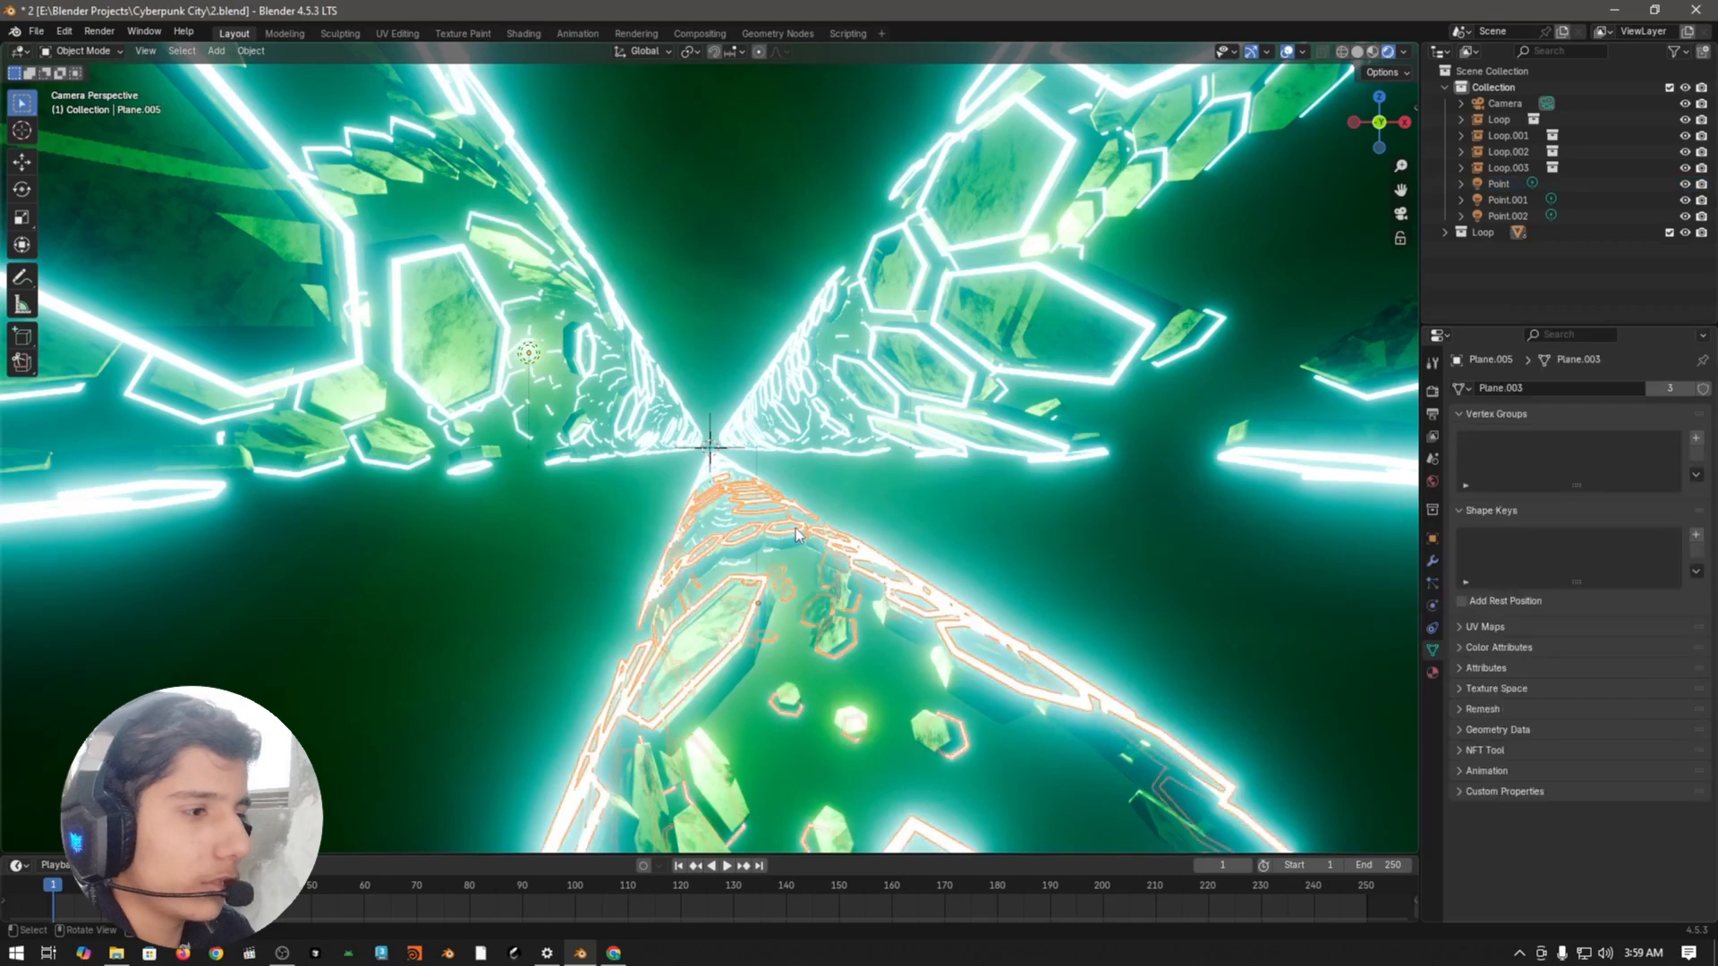
click(1432, 673)
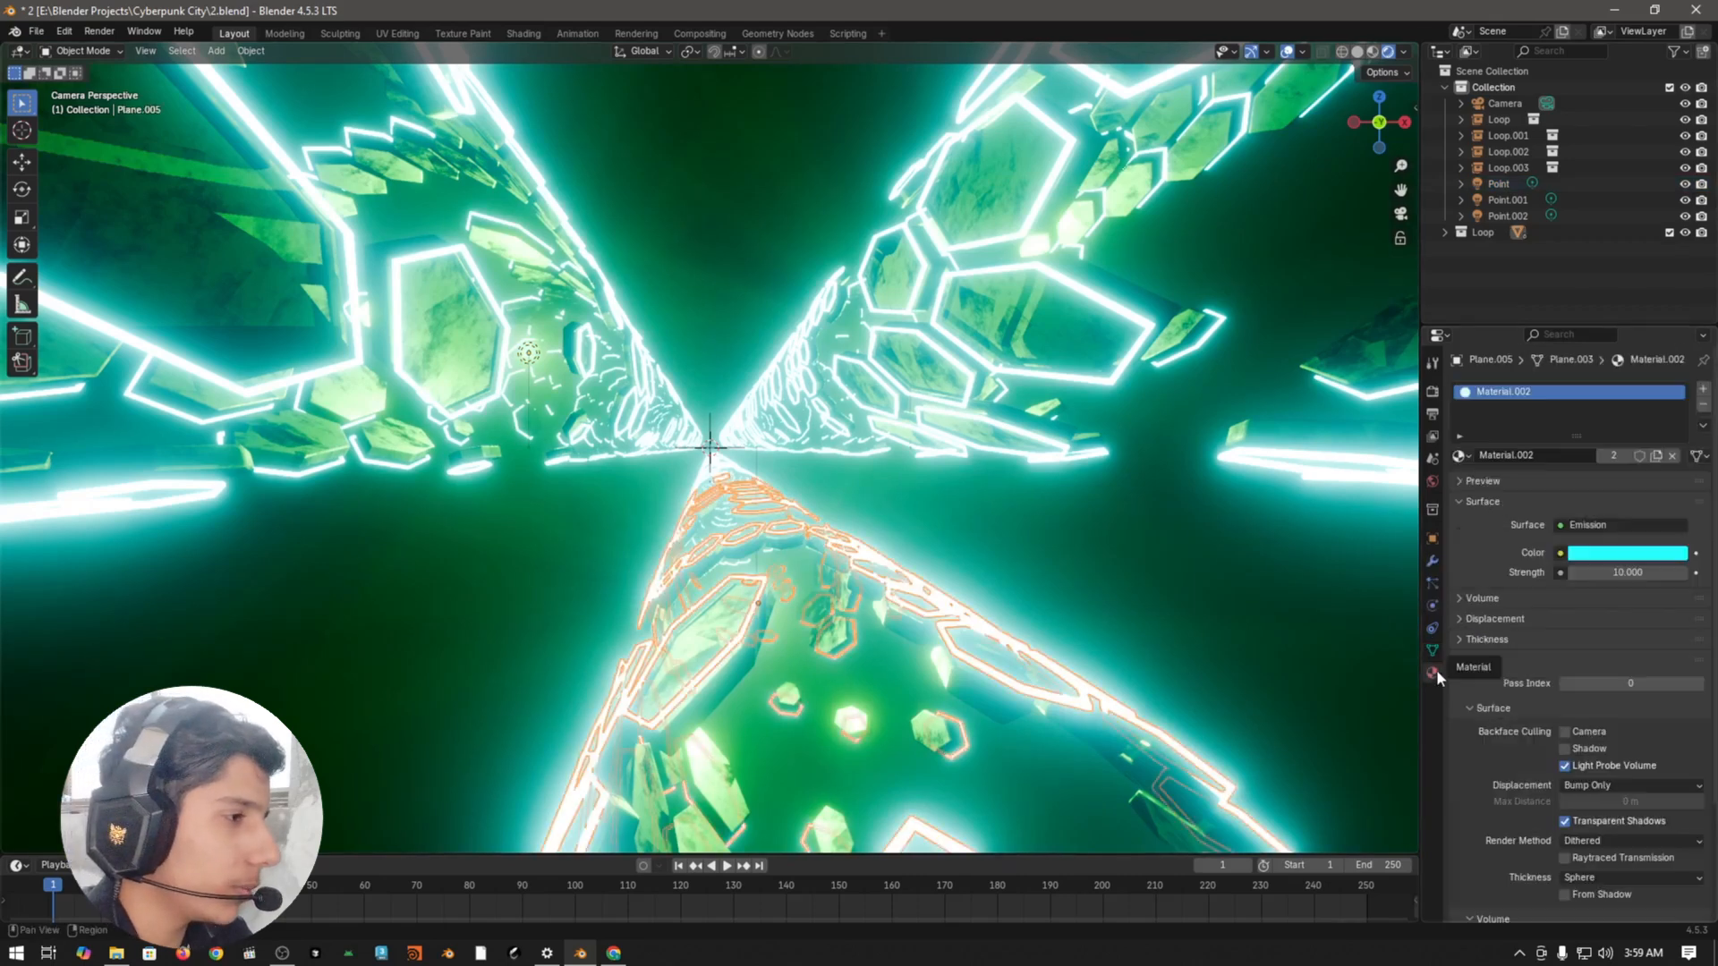
click(1629, 573)
text(9.5)
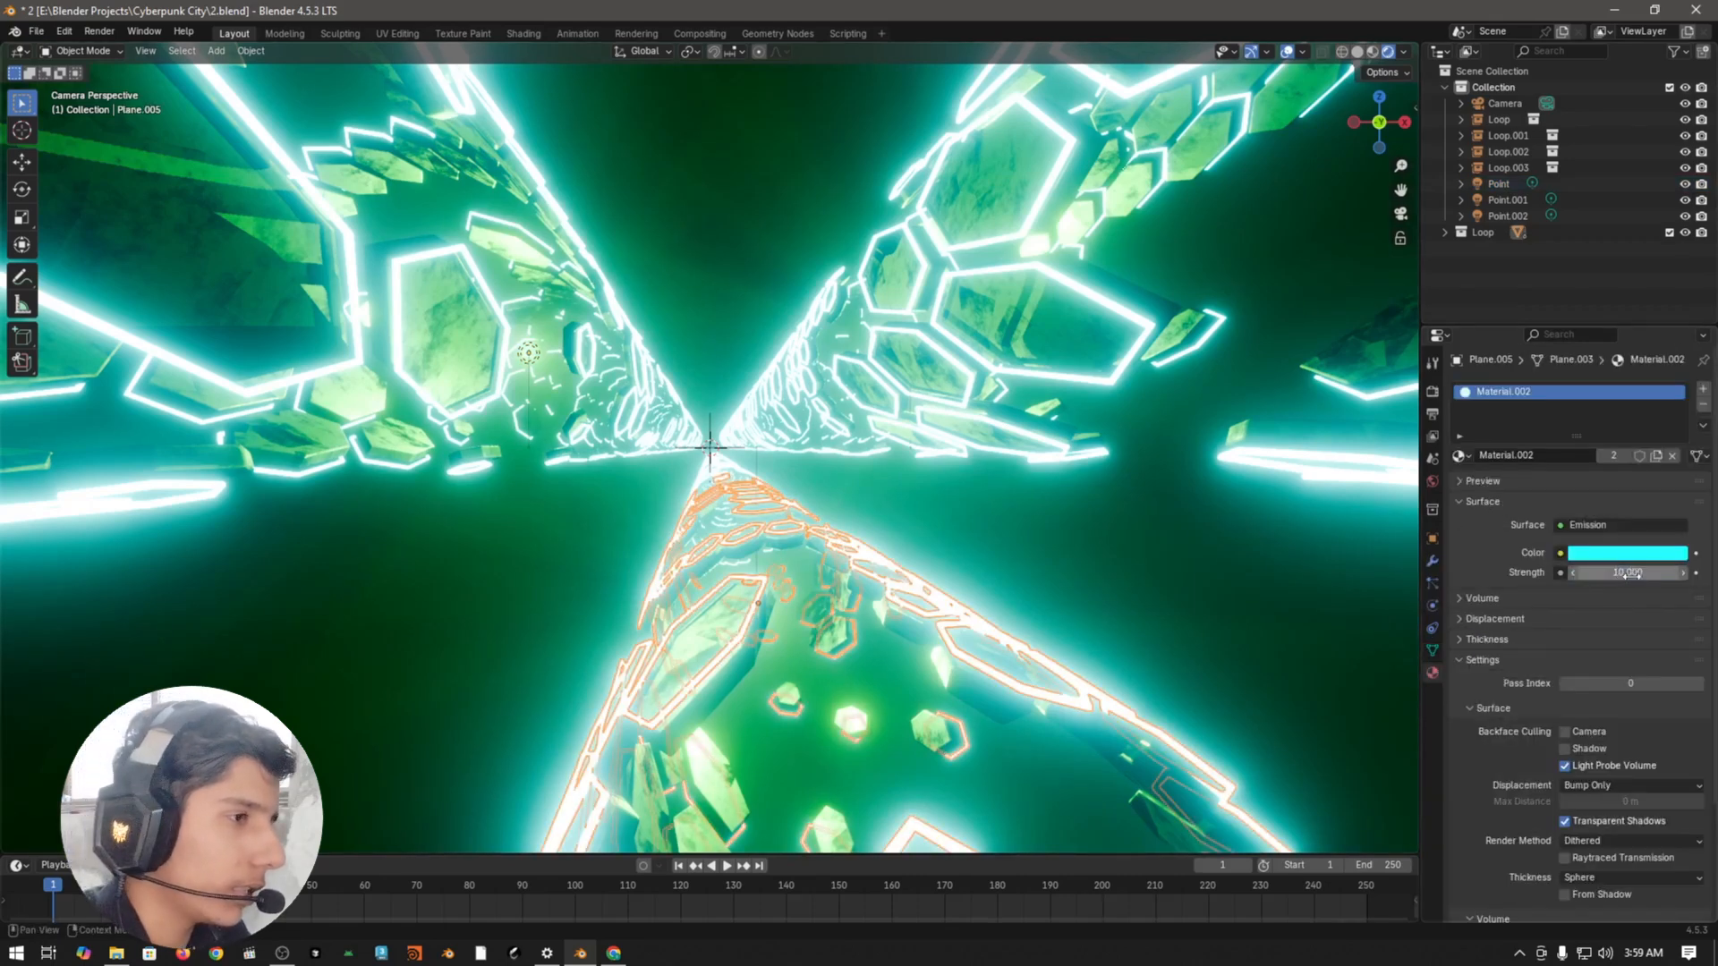
key(Return)
mouse_move(1628, 573)
mouse_down()
mouse_move(1579, 572)
mouse_move(1613, 573)
mouse_up()
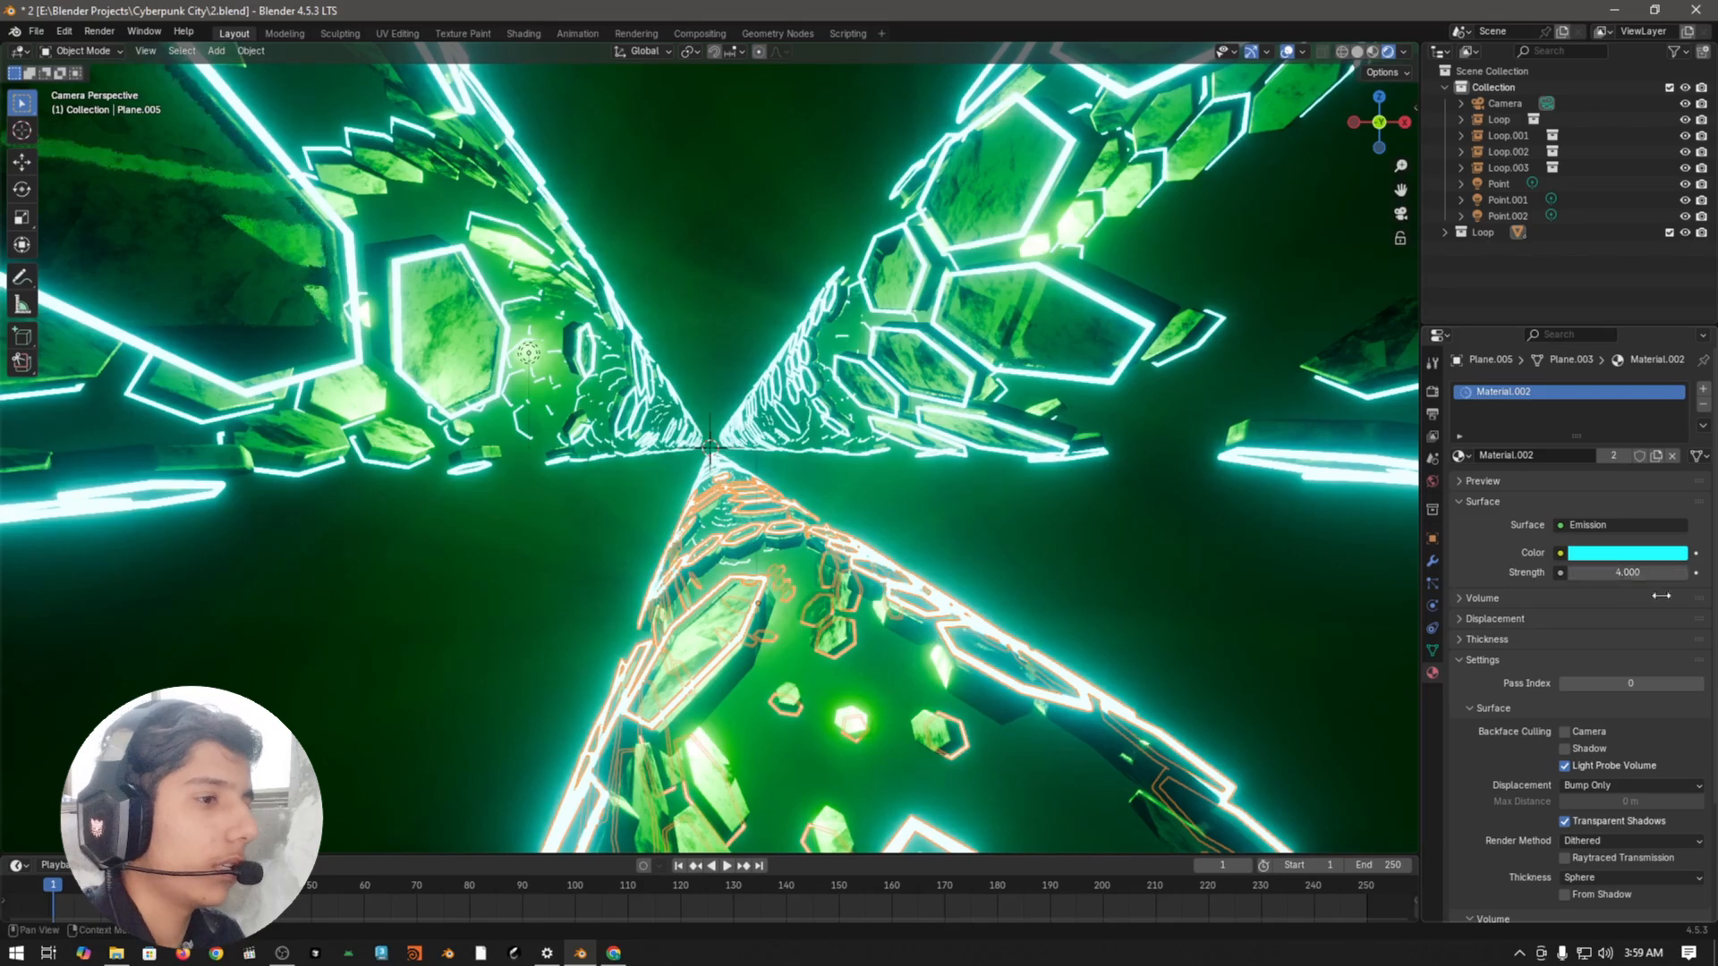
Step: Try an emission strength of 50 on the cyan outline material
click(1656, 575)
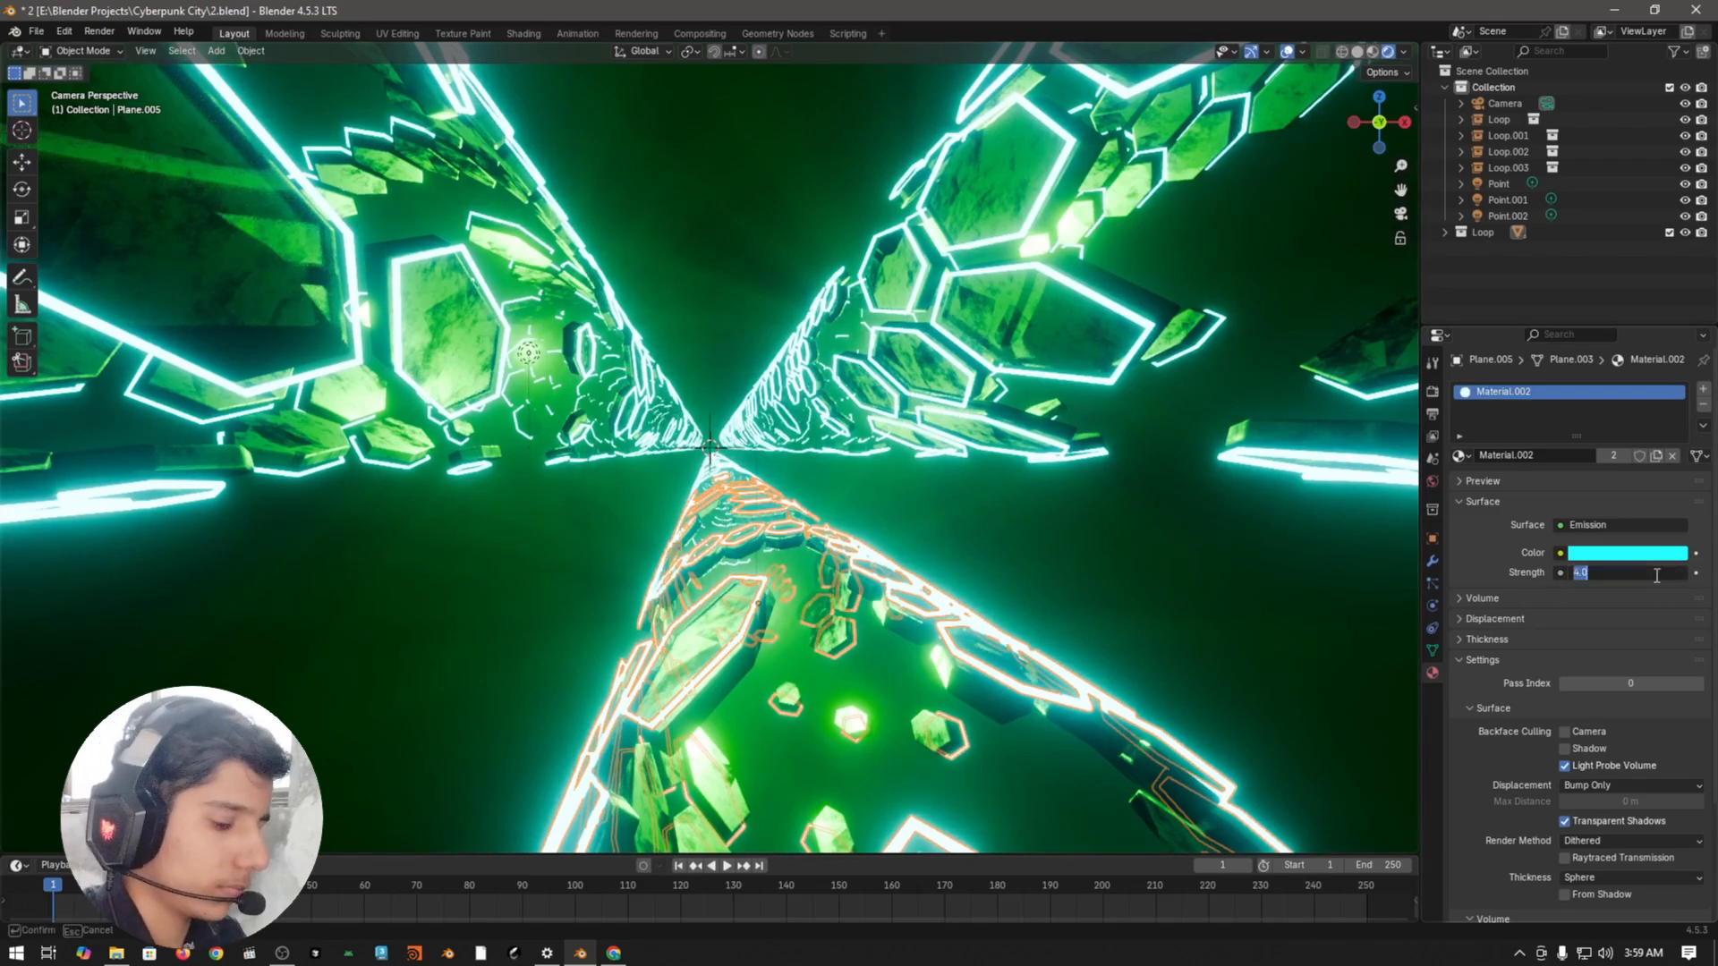
text(50)
key(Return)
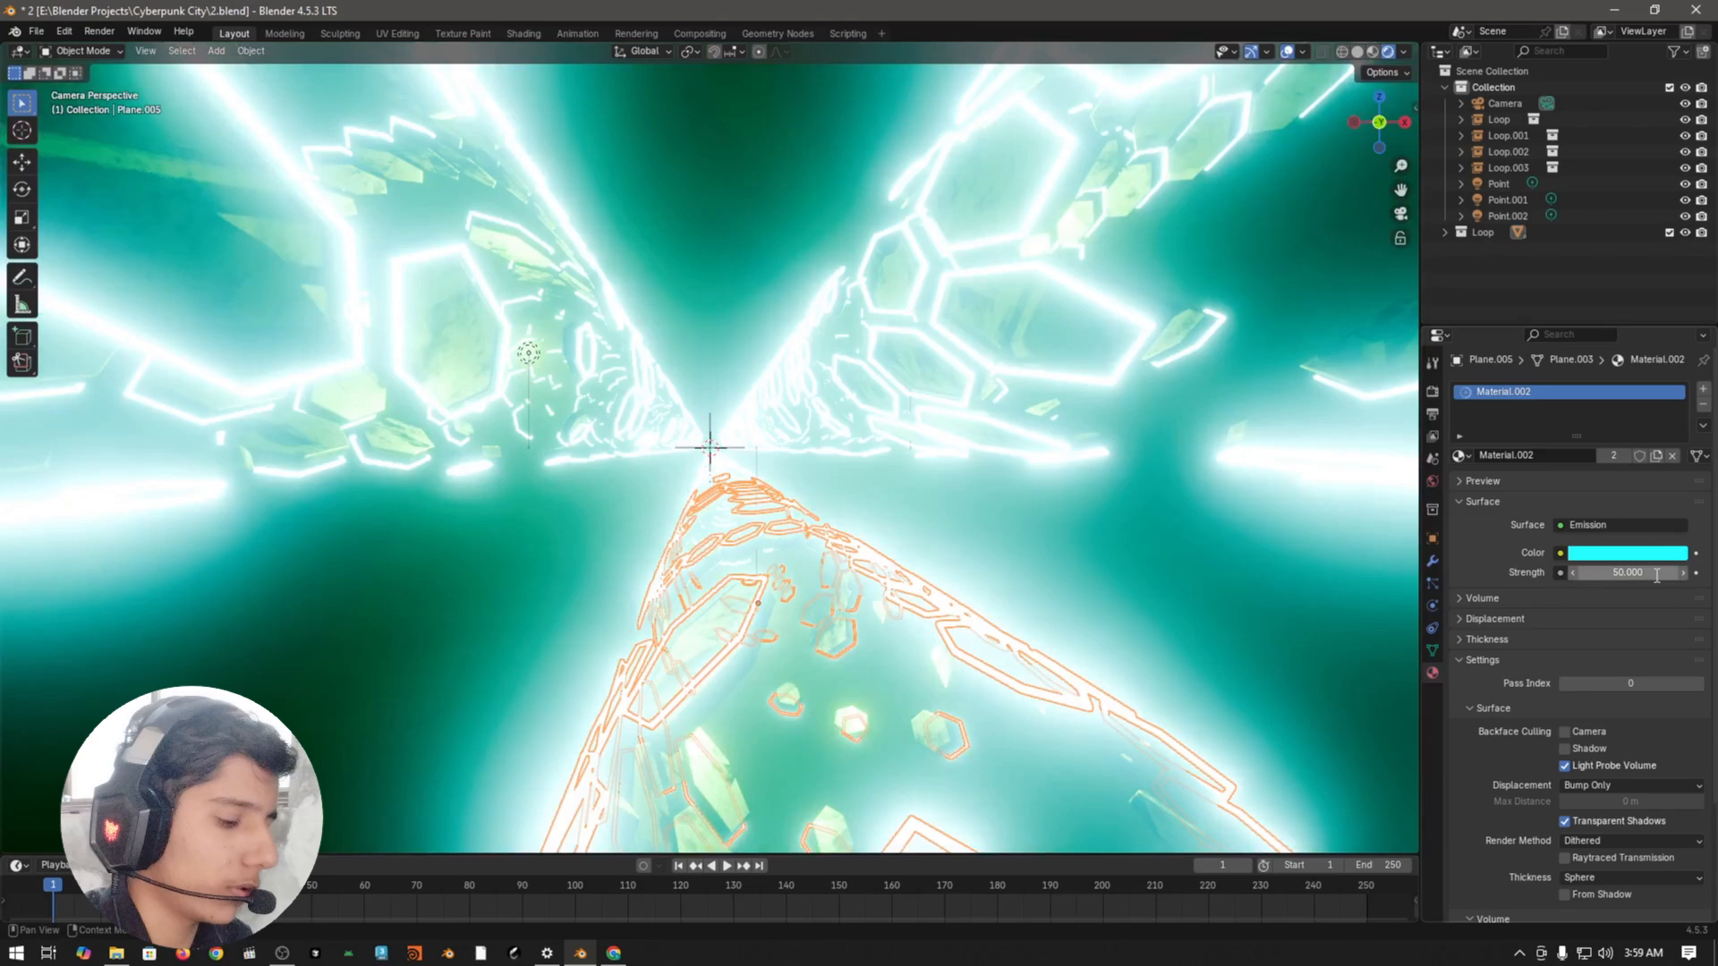
click(1656, 574)
text(50)
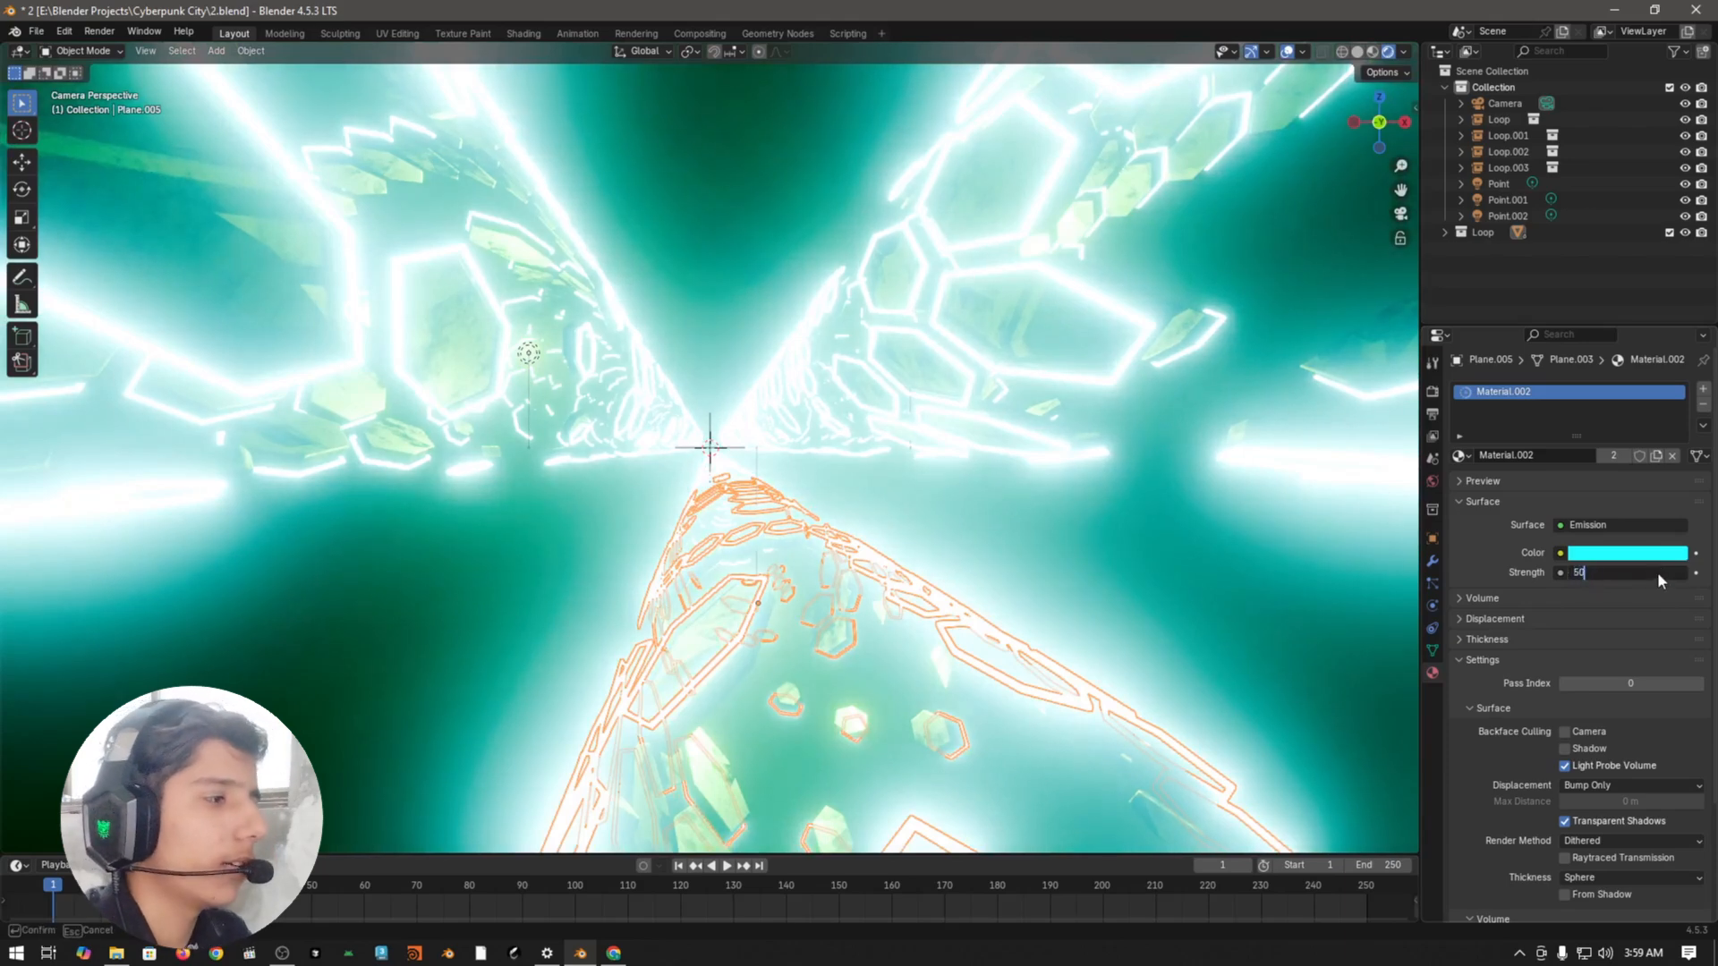
key(Return)
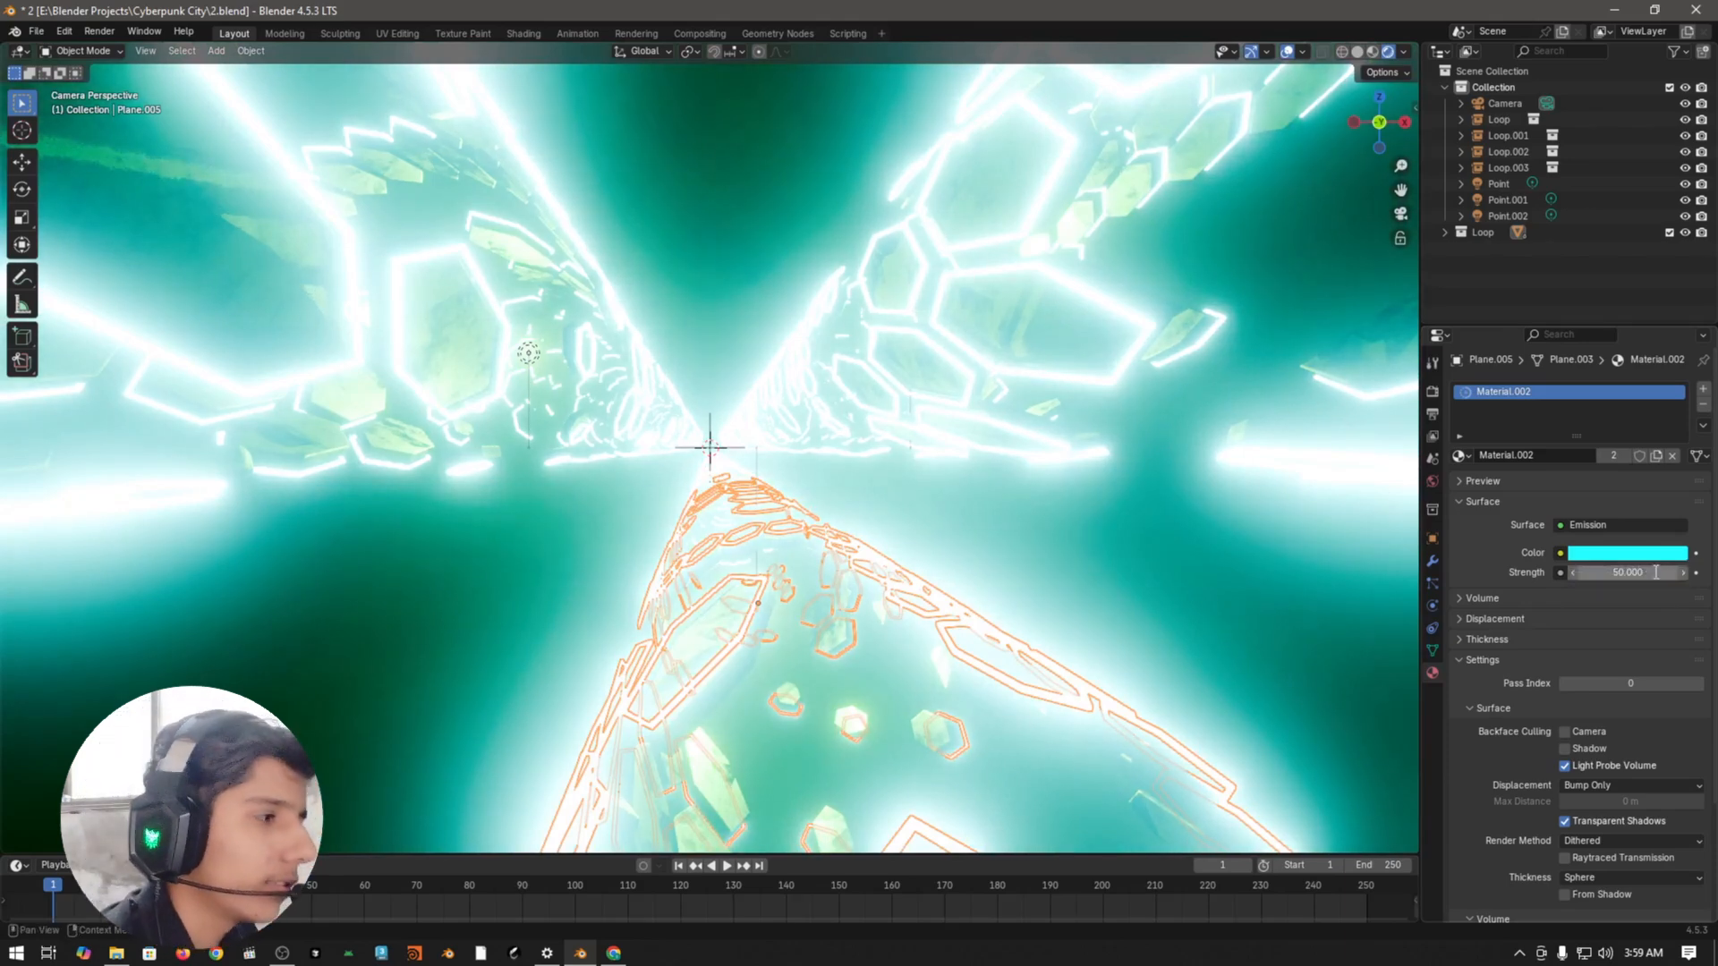
Step: Set the cyan outline material's emission strength to 5 and deselect everything
click(1656, 572)
text(5)
key(Return)
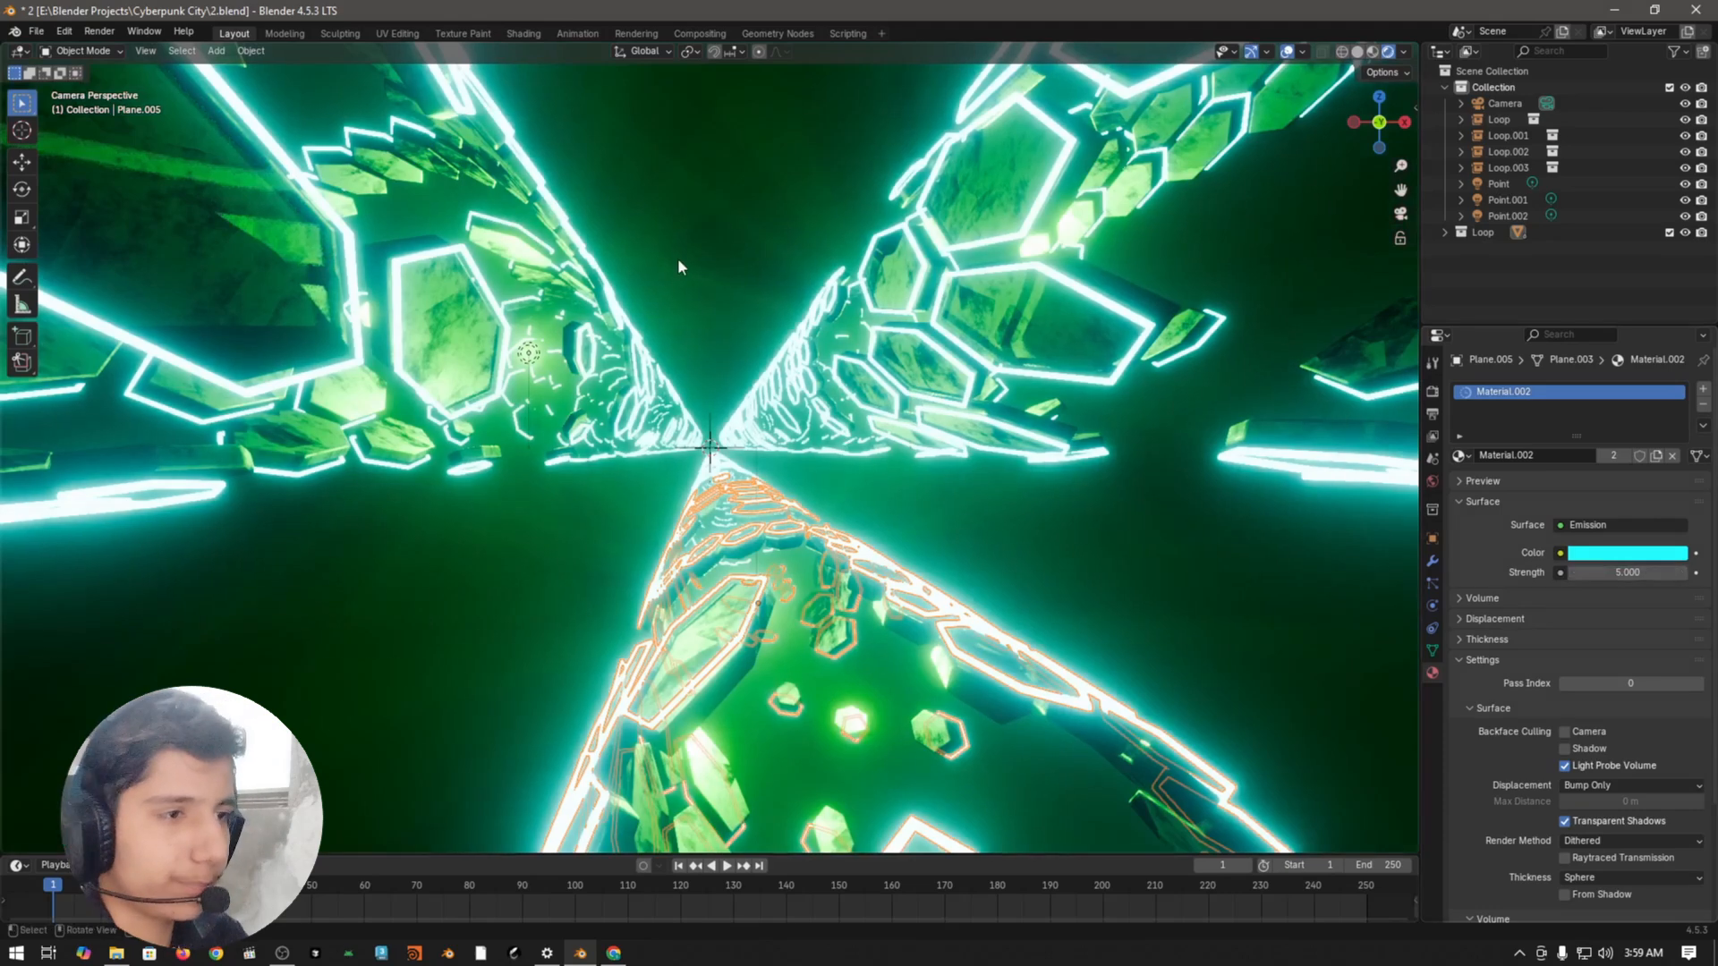
key(alt+a)
Step: Select the point light in the upper-left tunnel and open its power value for editing
click(540, 384)
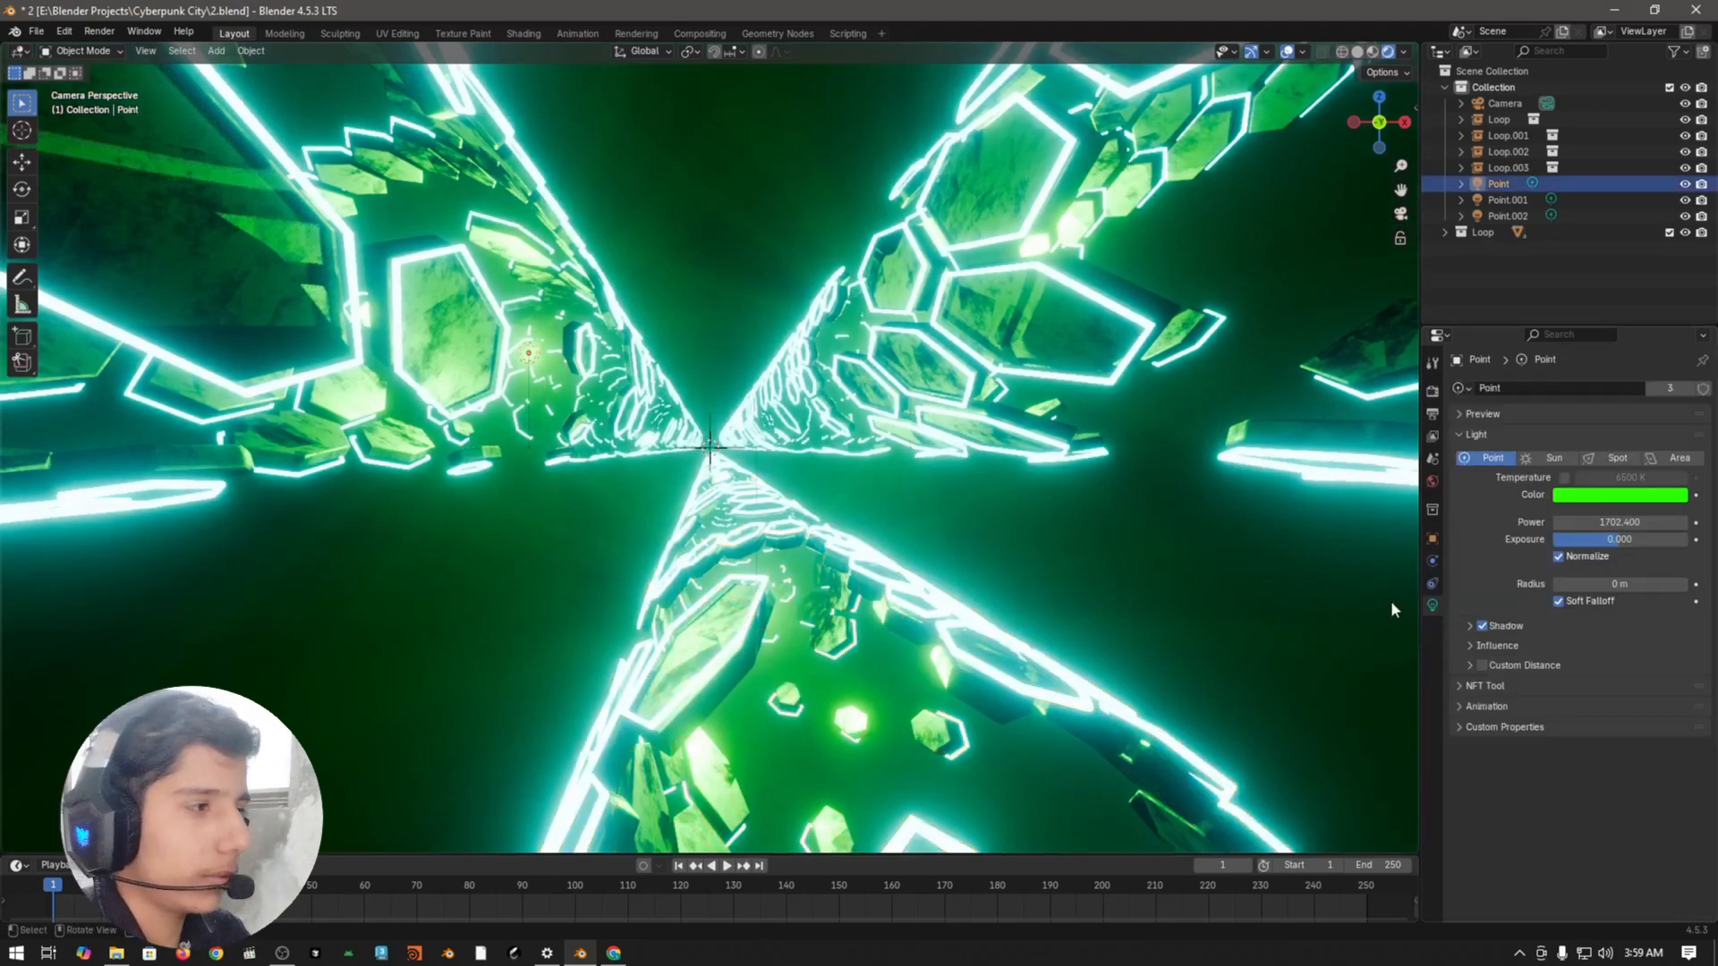
click(1658, 517)
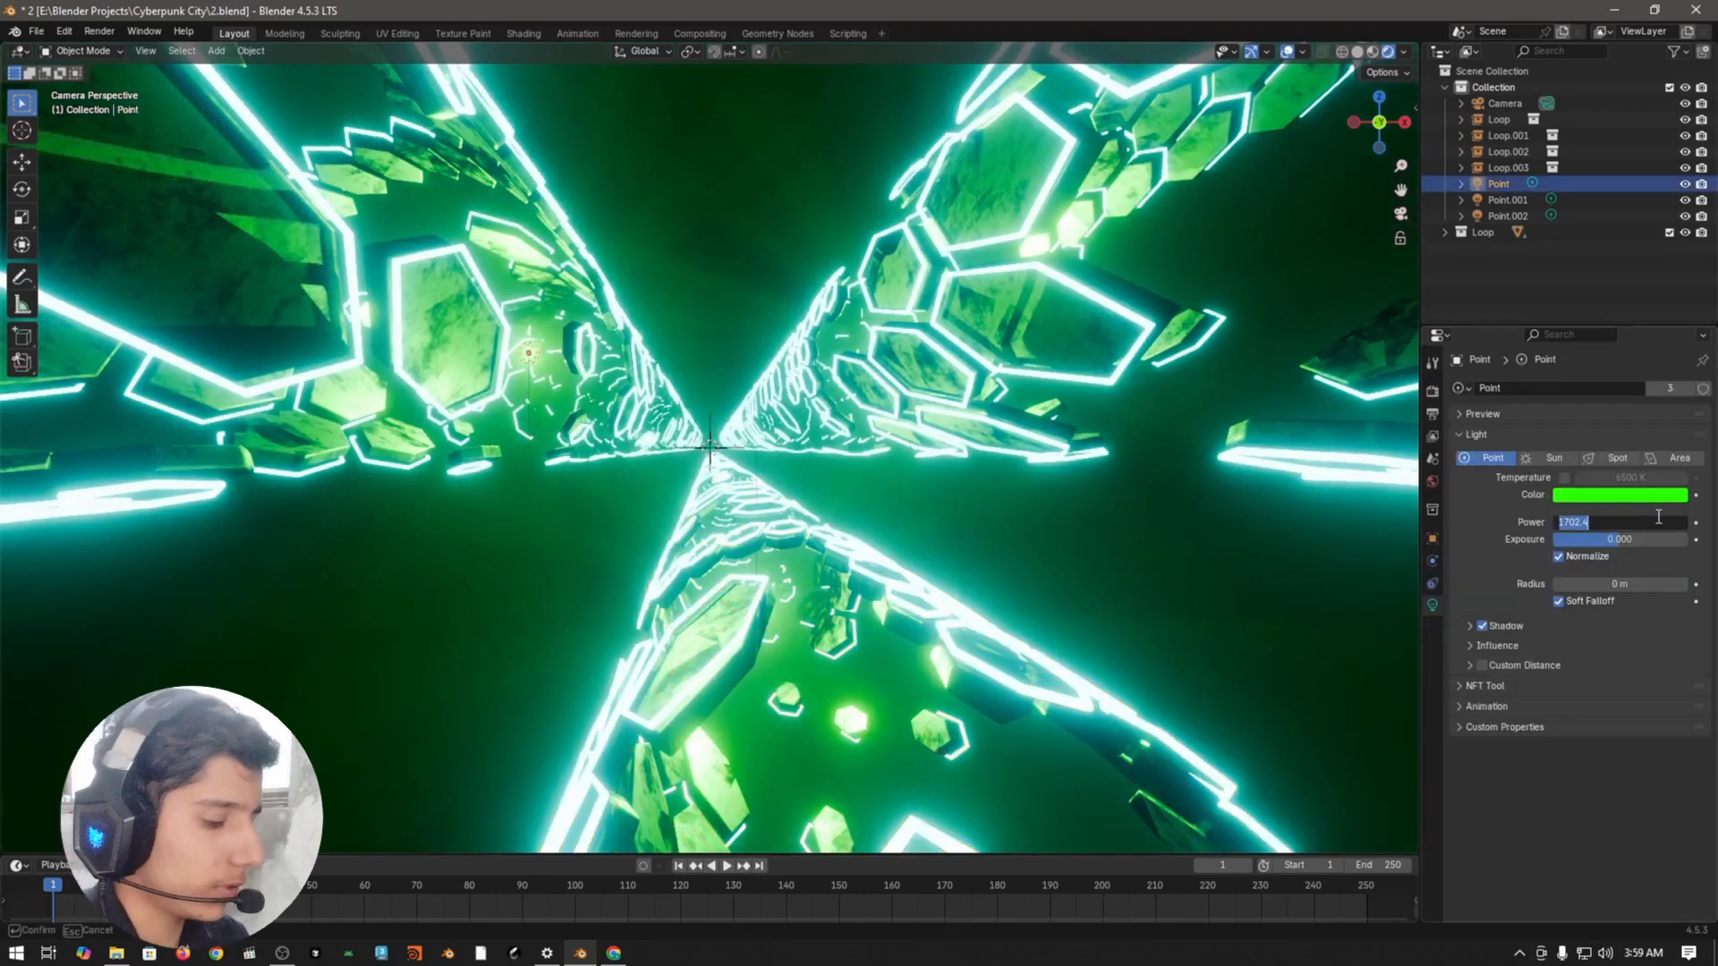